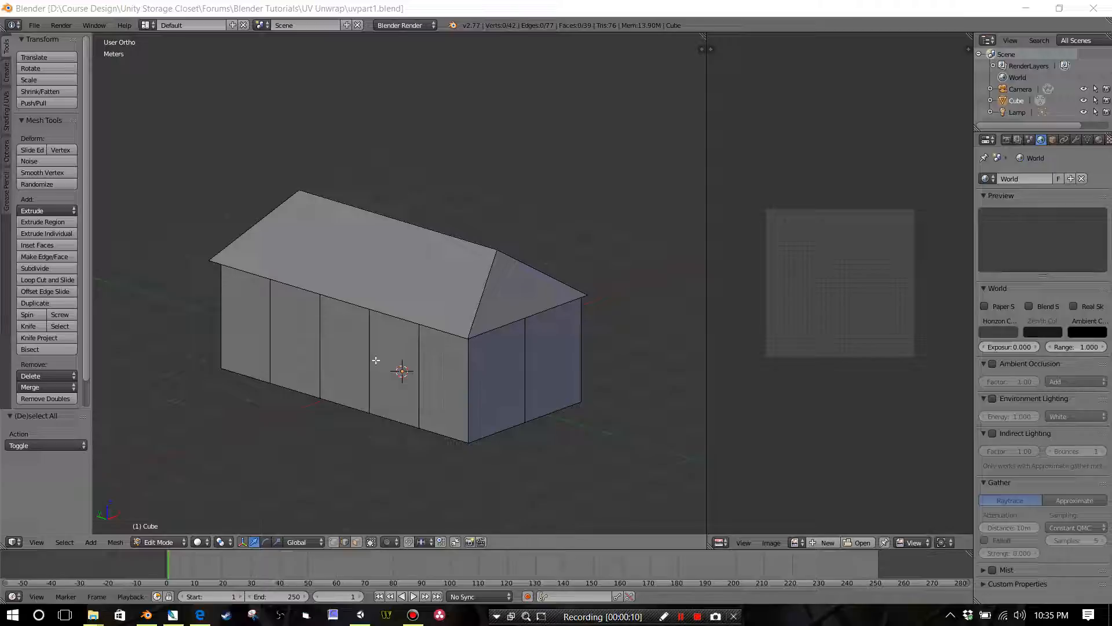
Step: Switch to face selection, then select all ten floor faces on the underside of the building mesh and delete them
middle_click_drag(393, 355, 397, 290)
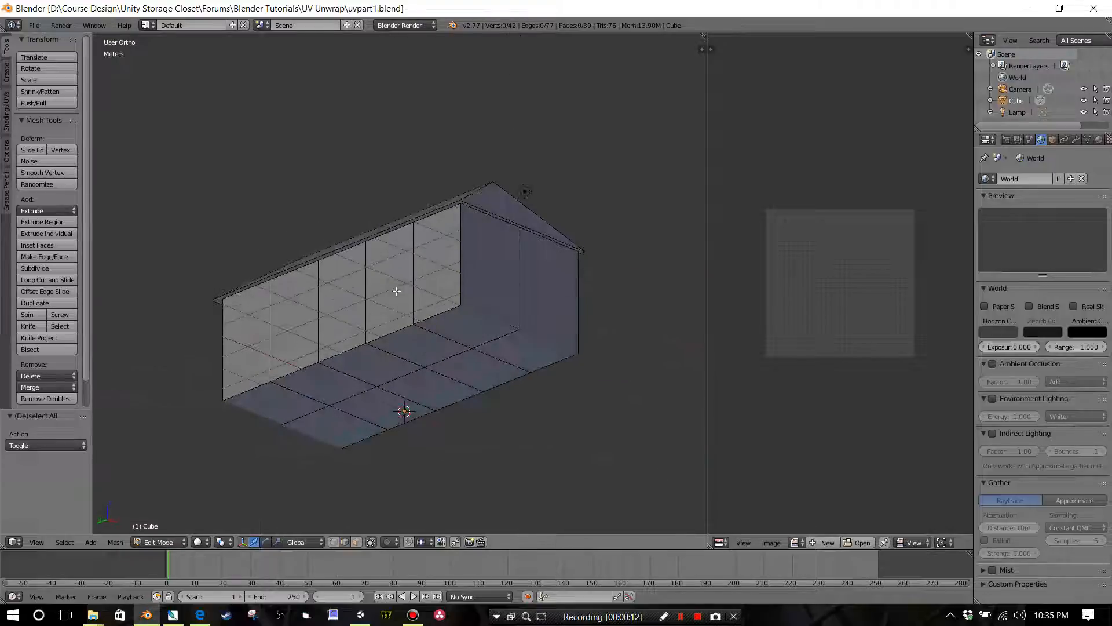
right_click(281, 400)
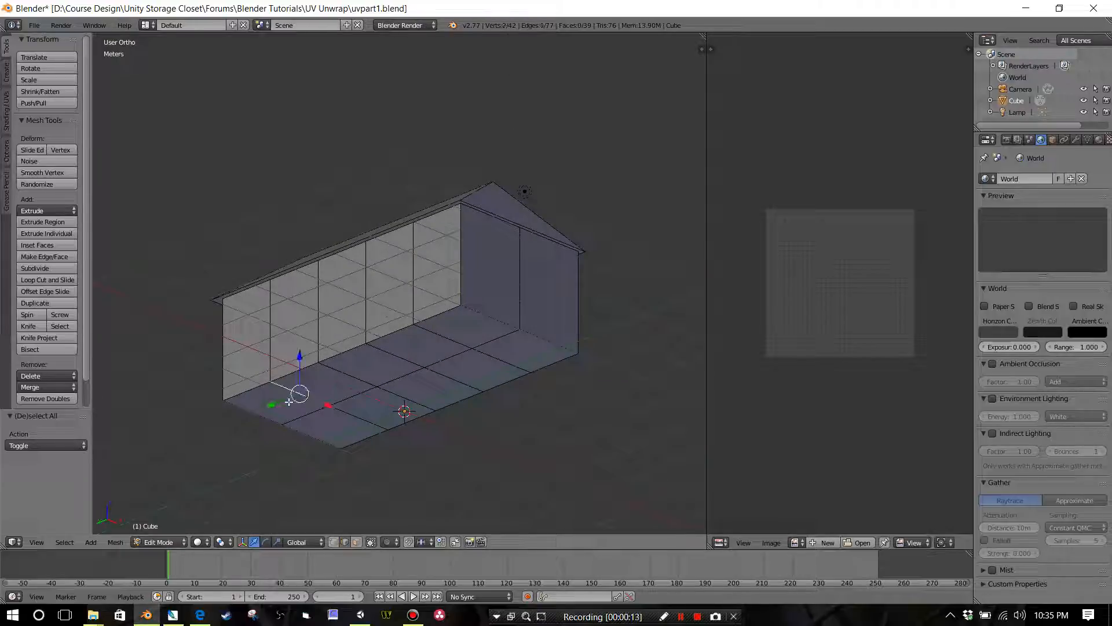
left_click(357, 542)
right_click(288, 419)
key("a")
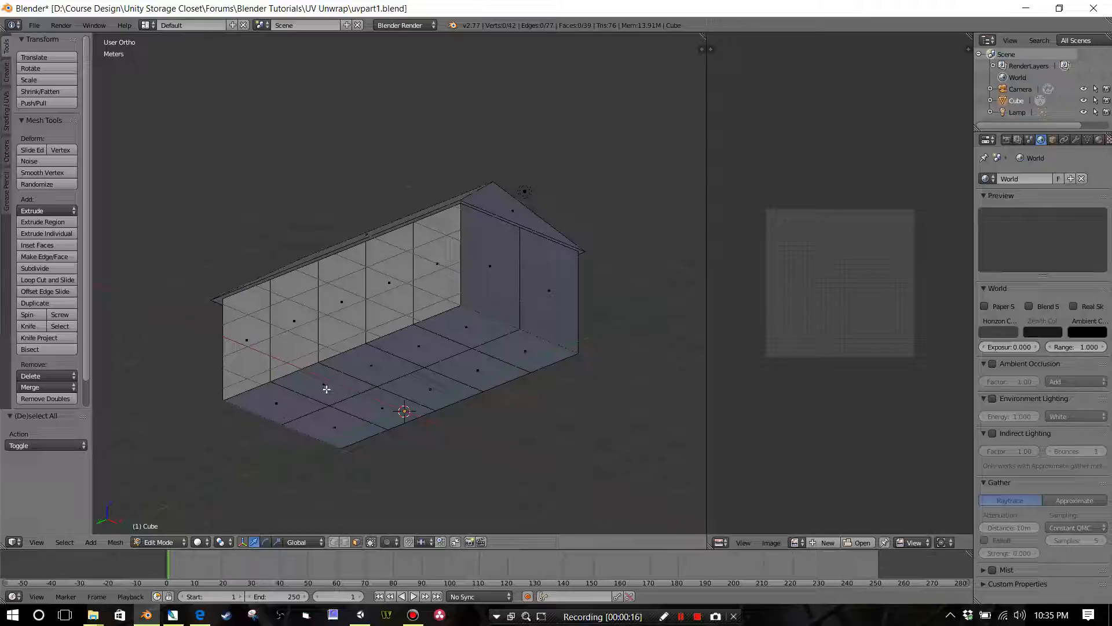
right_click(296, 403)
right_click(339, 383, "shift")
right_click(382, 365, "shift")
right_click(433, 346, "shift")
right_click(482, 335, "shift")
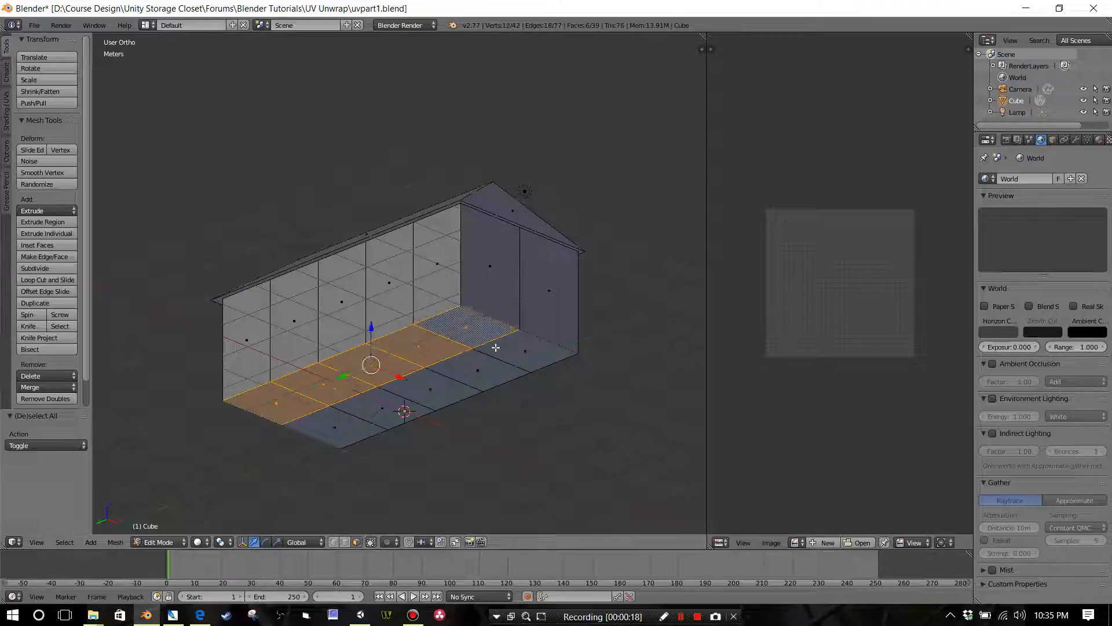
right_click(496, 348, "shift")
right_click(464, 369, "shift")
right_click(421, 389, "shift")
right_click(380, 409, "shift")
right_click(361, 429, "shift")
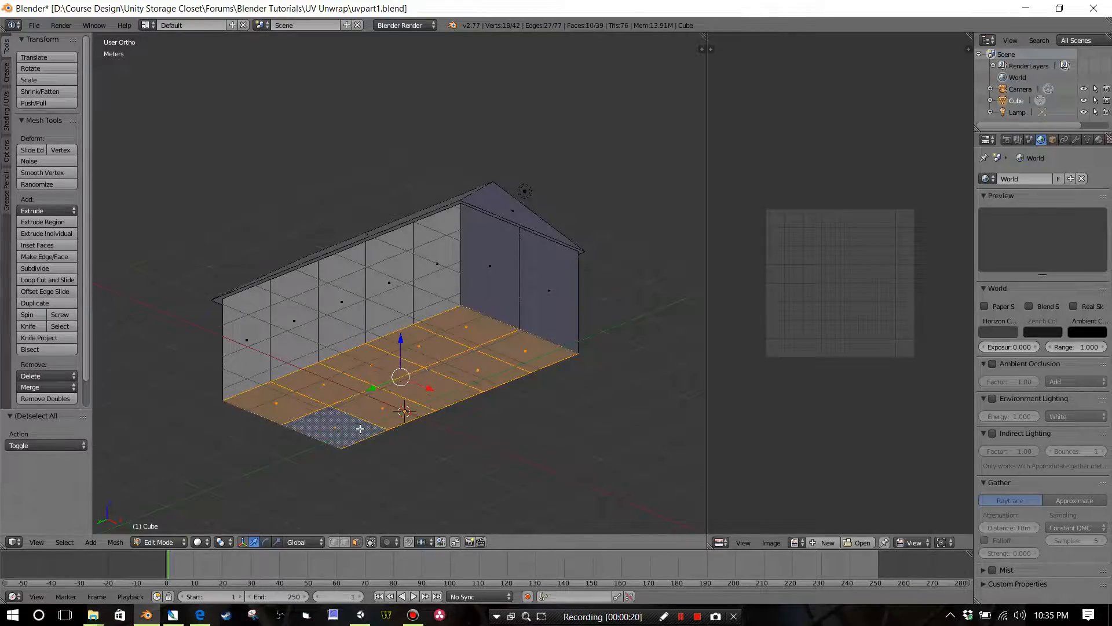
key("x")
left_click(360, 428)
middle_click_drag(360, 428, 270, 358)
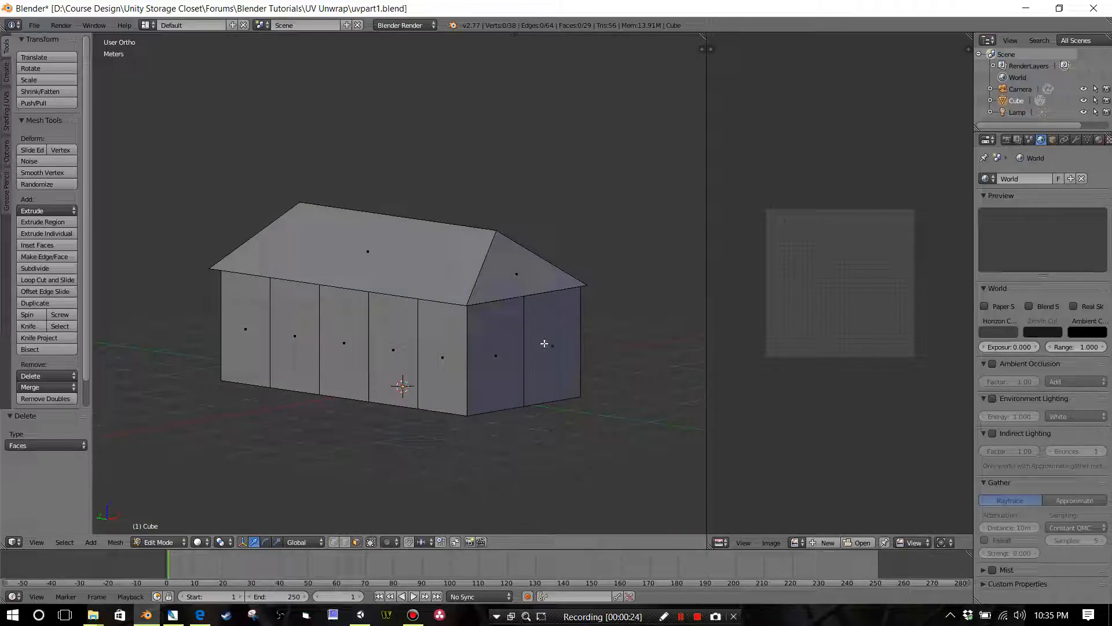
middle_click_drag(506, 352, 512, 383)
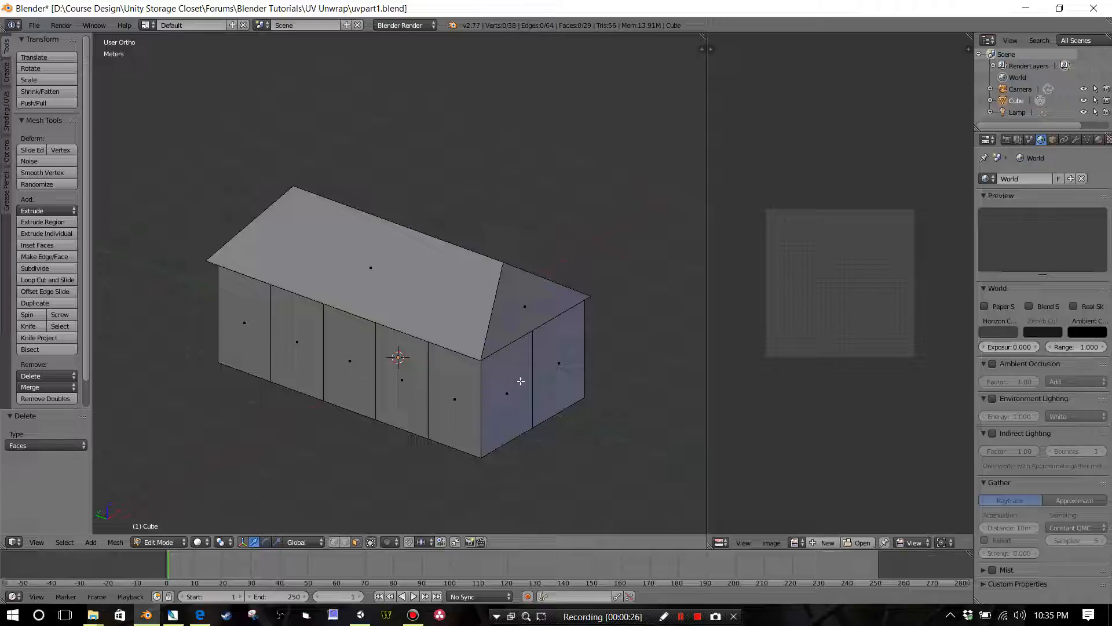
middle_click_drag(495, 421, 489, 368)
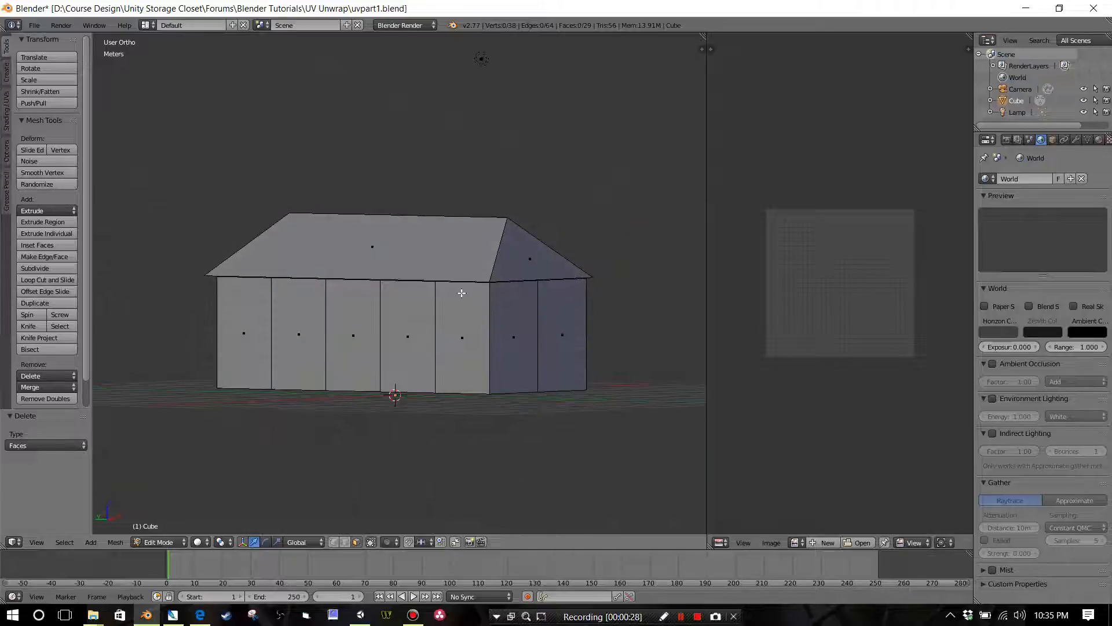
middle_click_drag(476, 320, 461, 360)
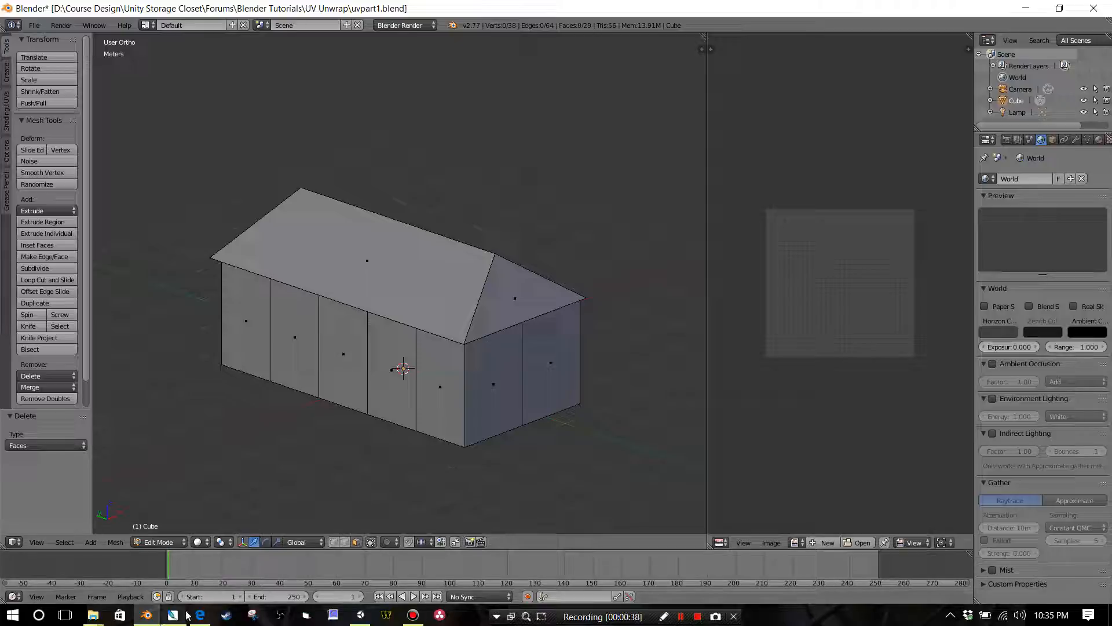
Step: Switch to the UV Unwrap folder in File Explorer and examine the brick, concrete plate and slate roof tile textures
mouse_move(184, 618)
mouse_move(93, 616)
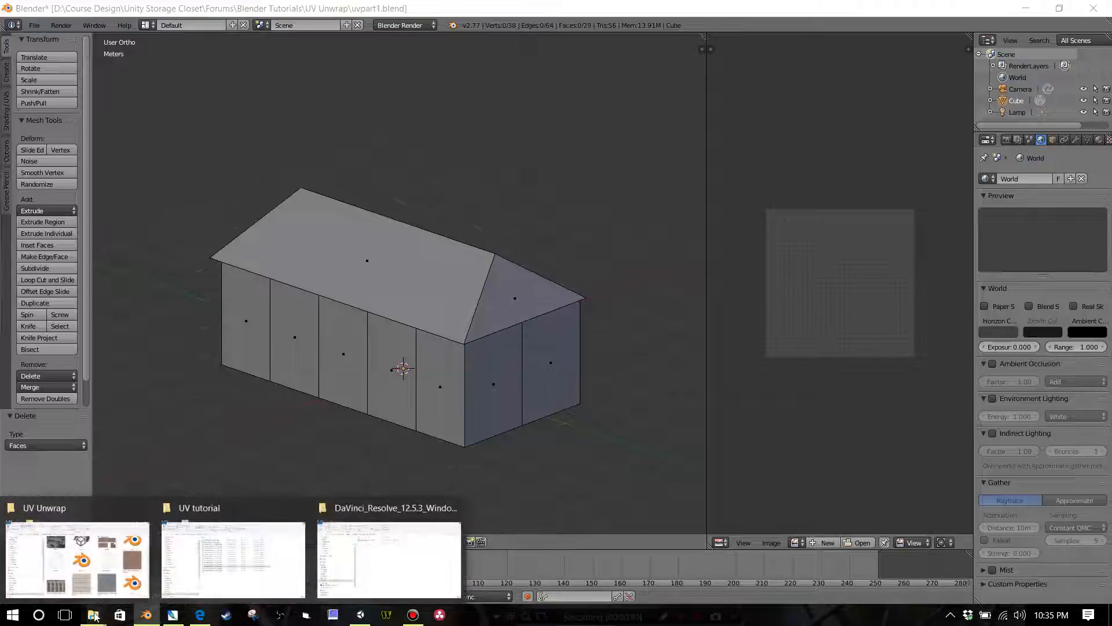
left_click(118, 568)
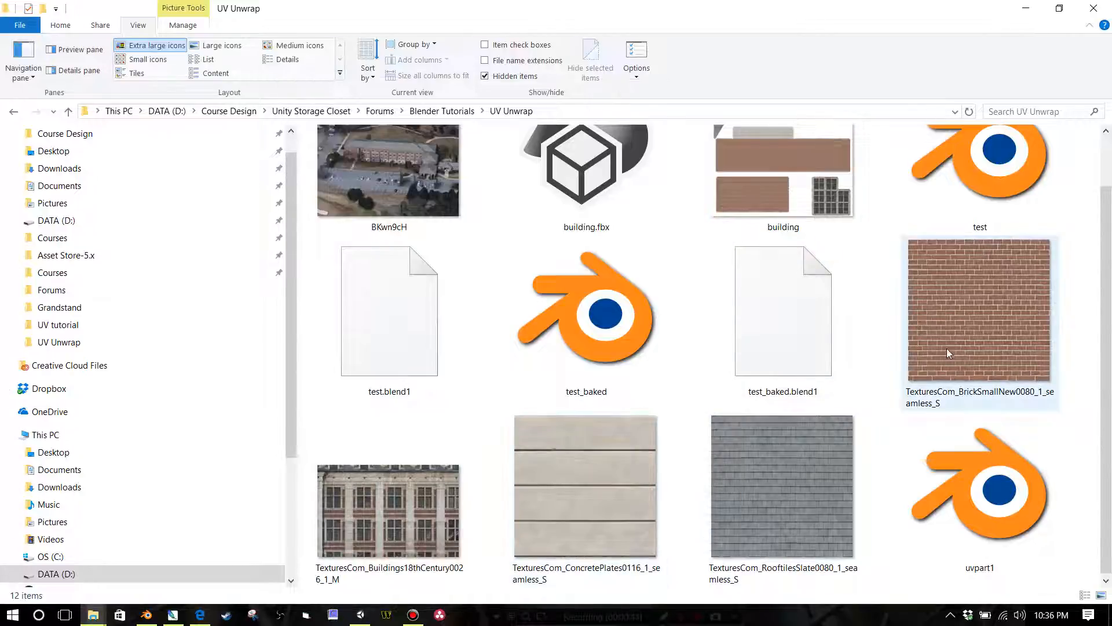
mouse_move(947, 349)
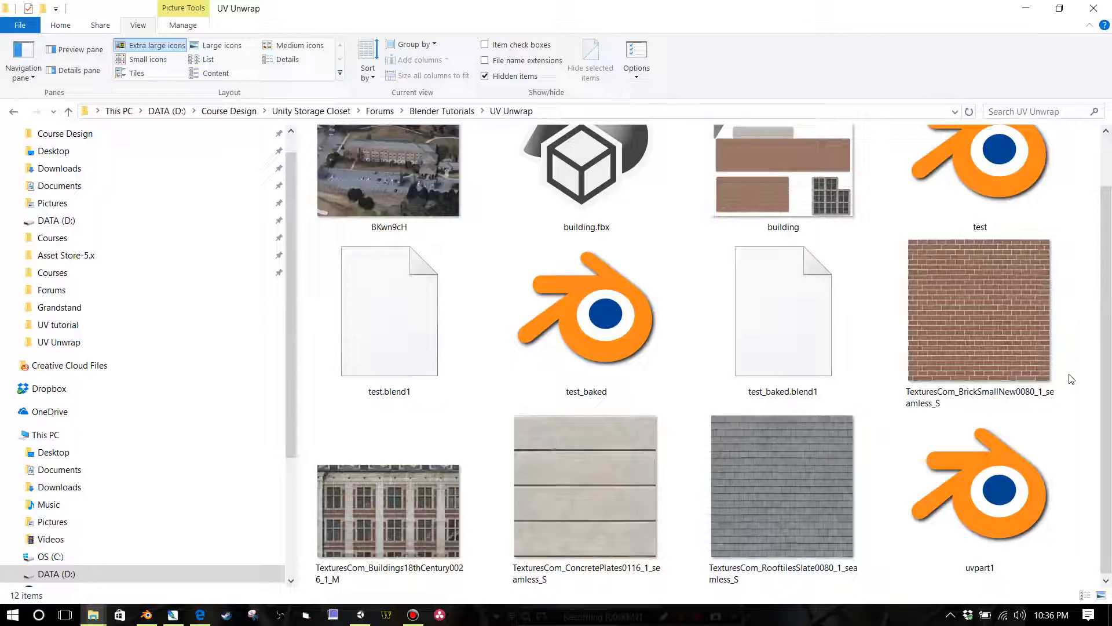
mouse_move(1034, 399)
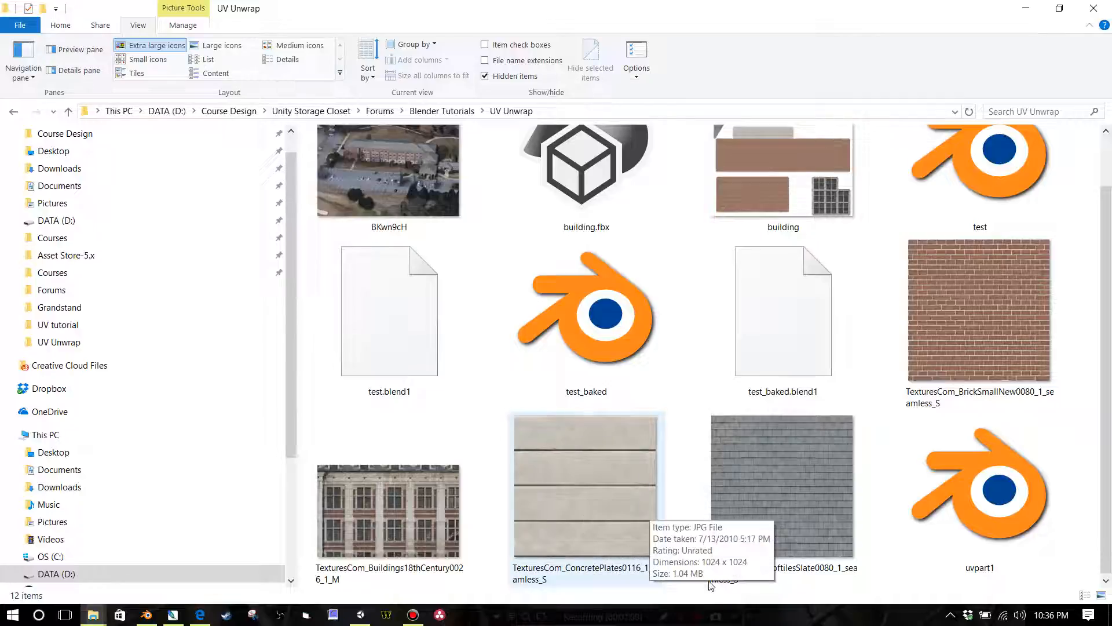
mouse_move(781, 578)
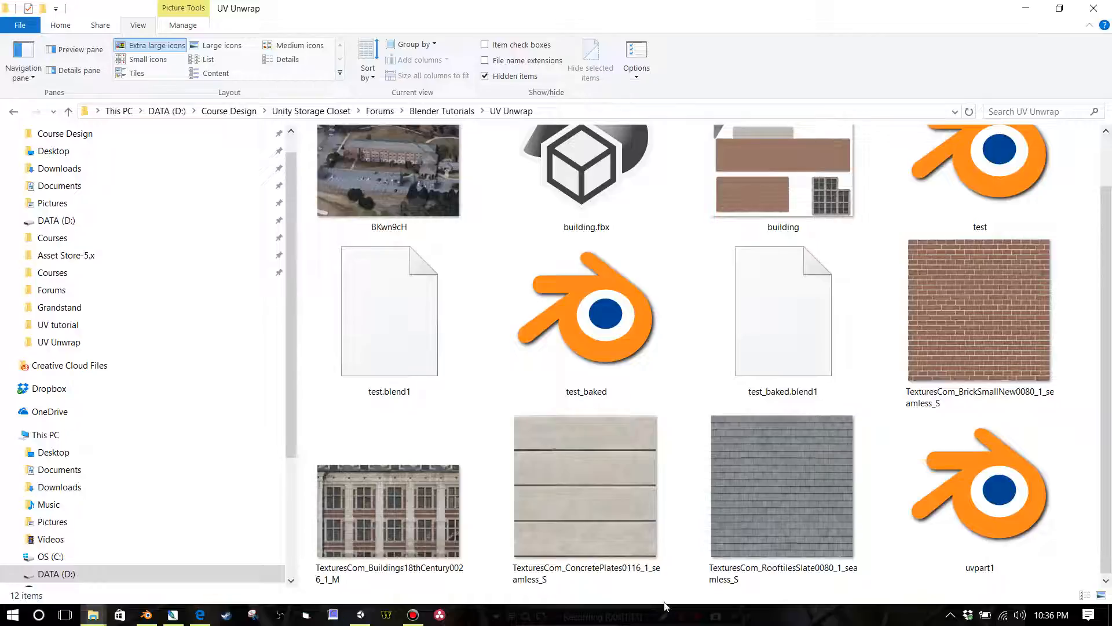
Step: Switch to Photoshop and spread out the brick and slate roof tile image windows to reveal the open textures
left_click(173, 615)
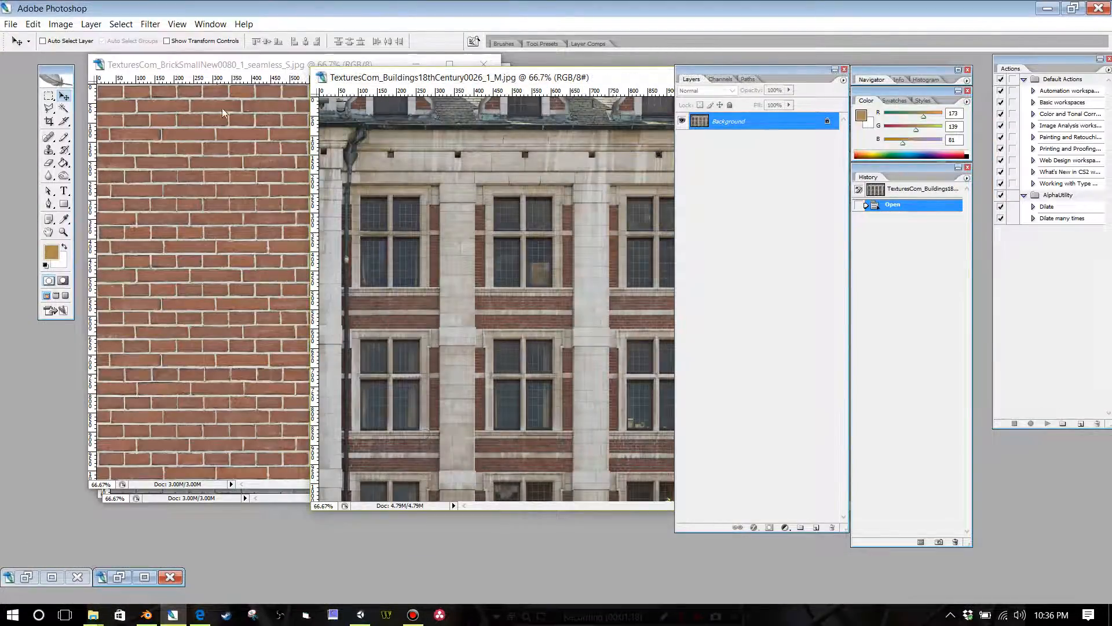
left_click_drag(201, 67, 273, 79)
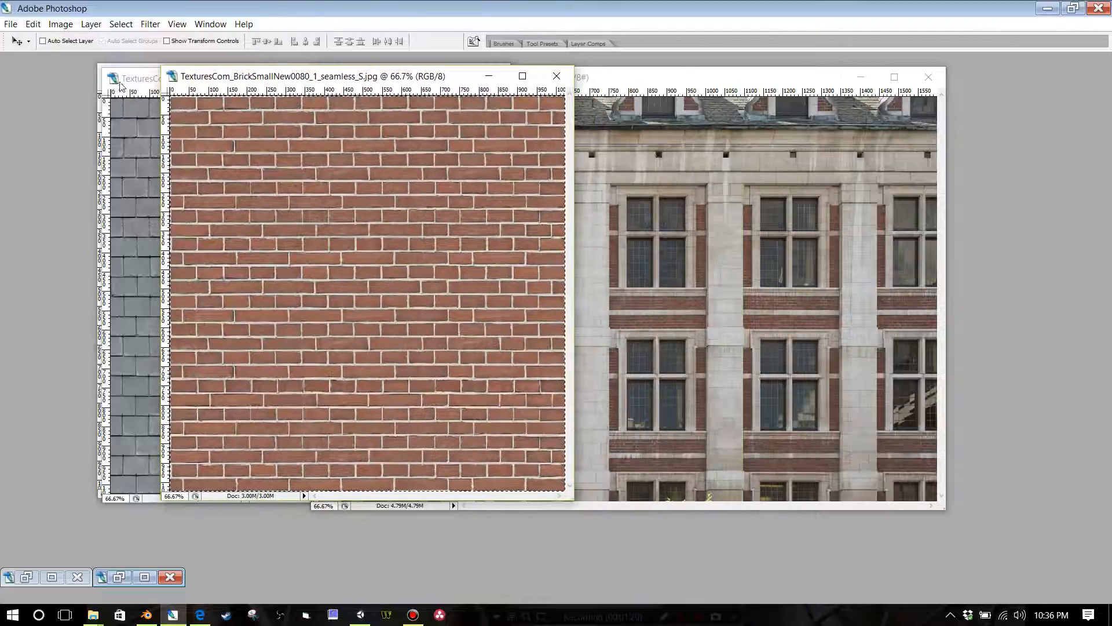
left_click_drag(127, 80, 225, 108)
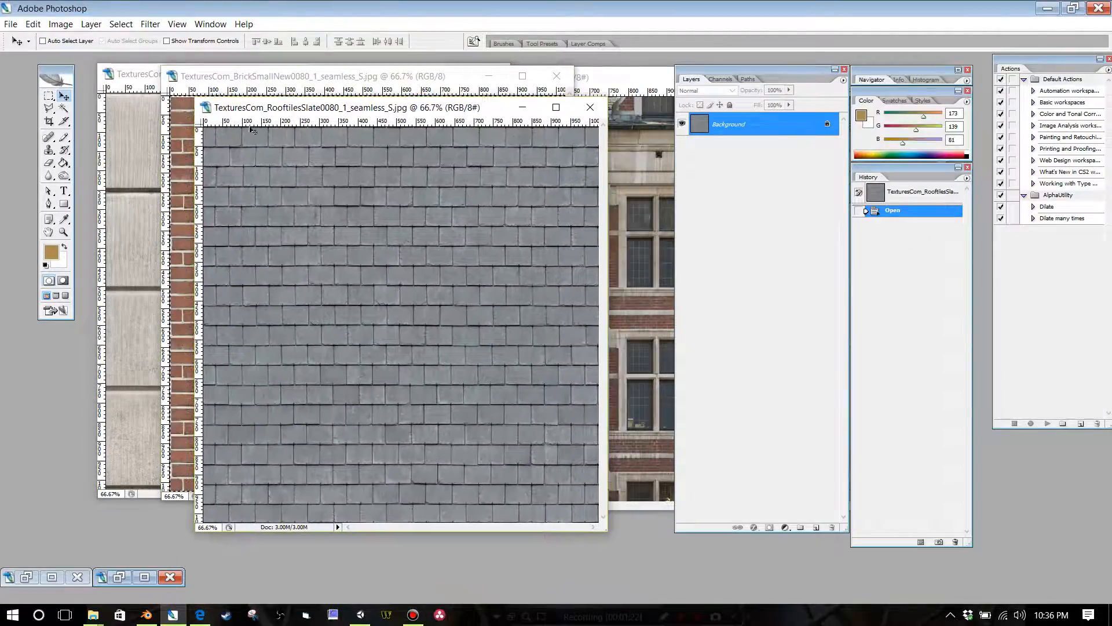
Step: Create a new 2048 × 2048 pixel RGB document with a transparent background at 72 pixels/inch and move its window clear of the brick image
left_click(11, 24)
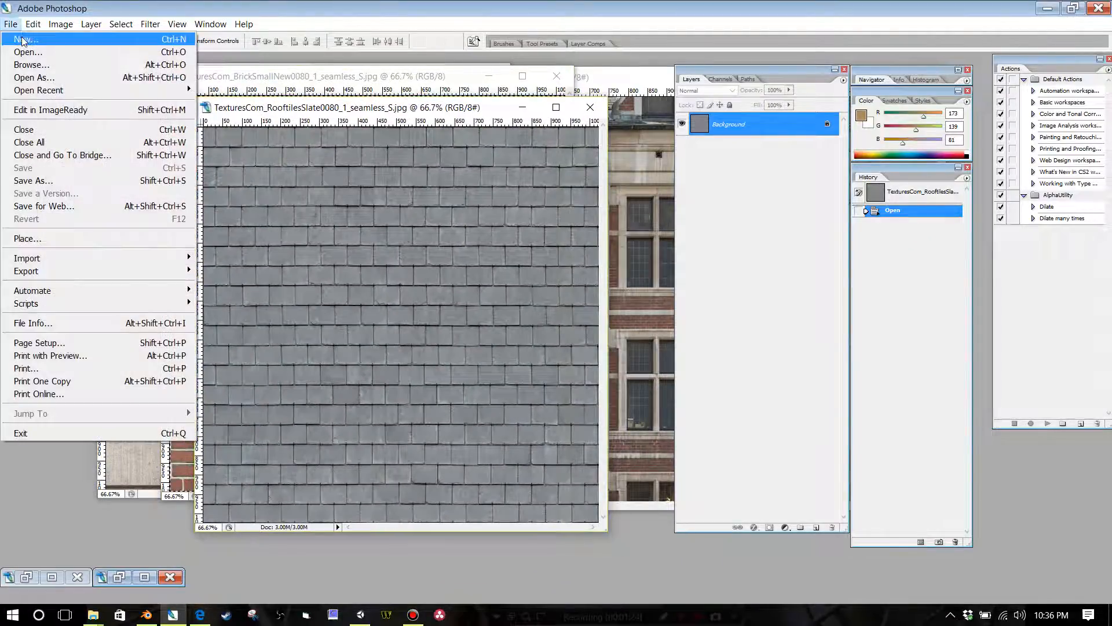
left_click(17, 34)
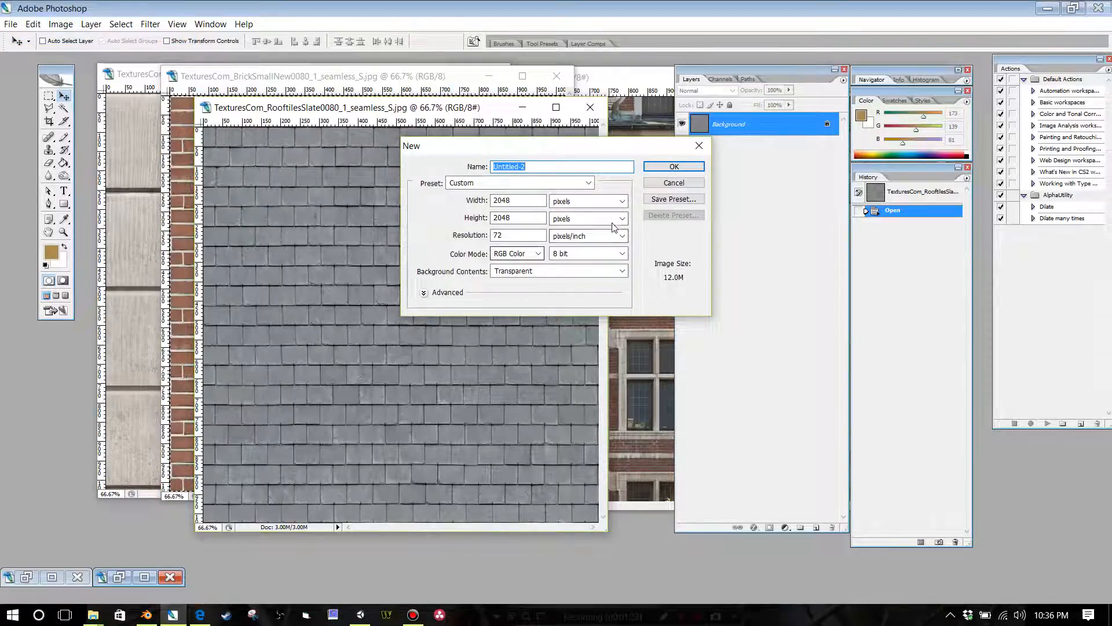
left_click(662, 169)
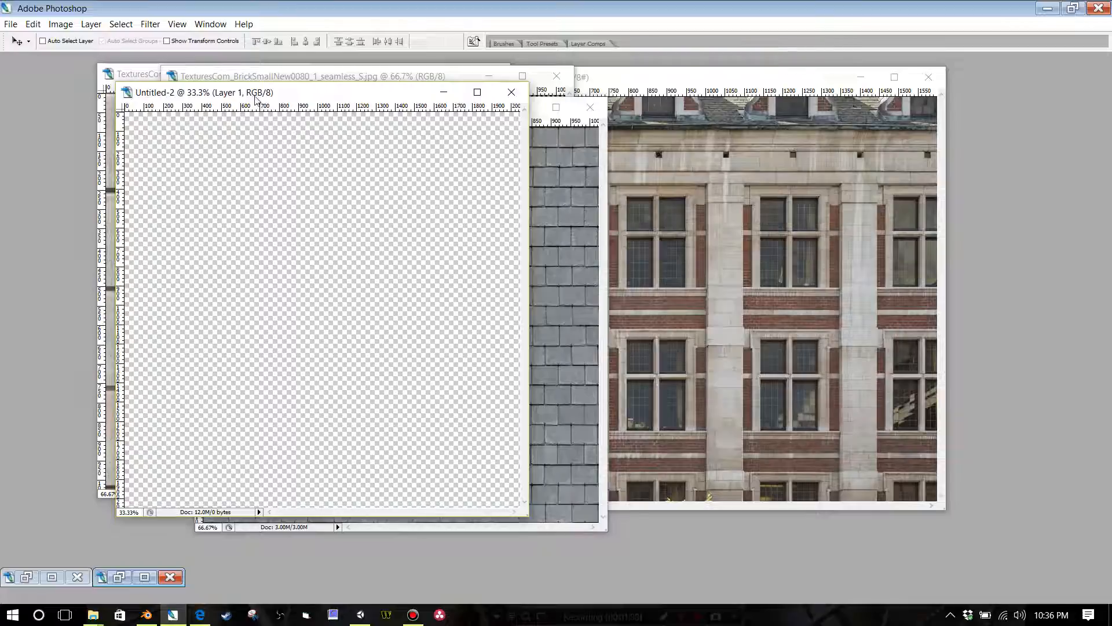
left_click_drag(256, 100, 433, 161)
Step: Copy the entire BrickSmallNew texture and paste it into the blank 2048 pixel document
left_click(236, 80)
key("Tab")
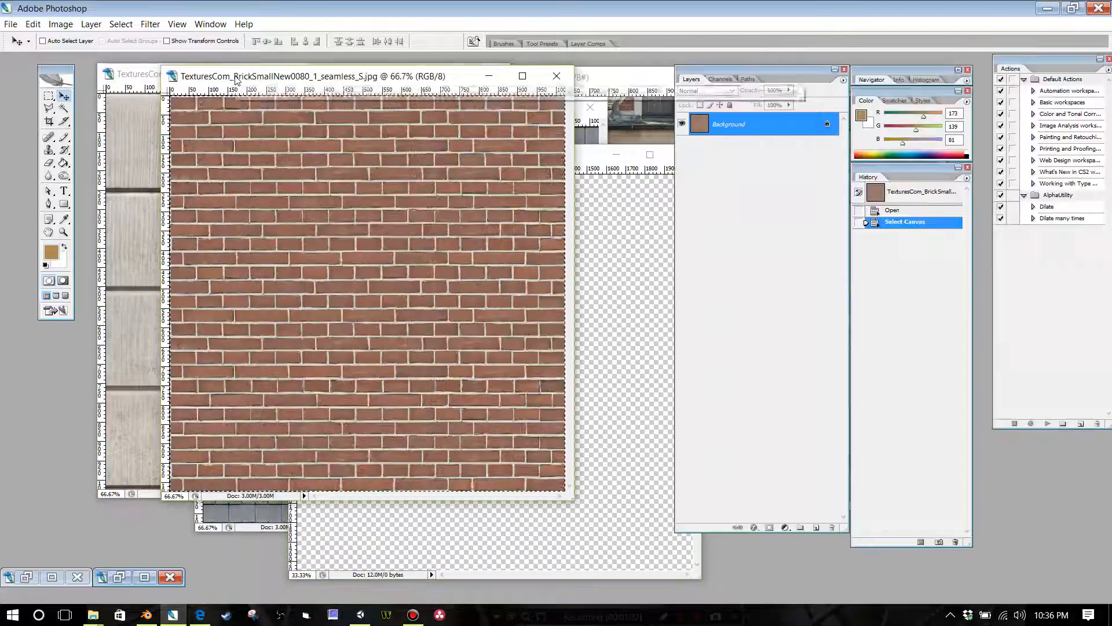
left_click(101, 26)
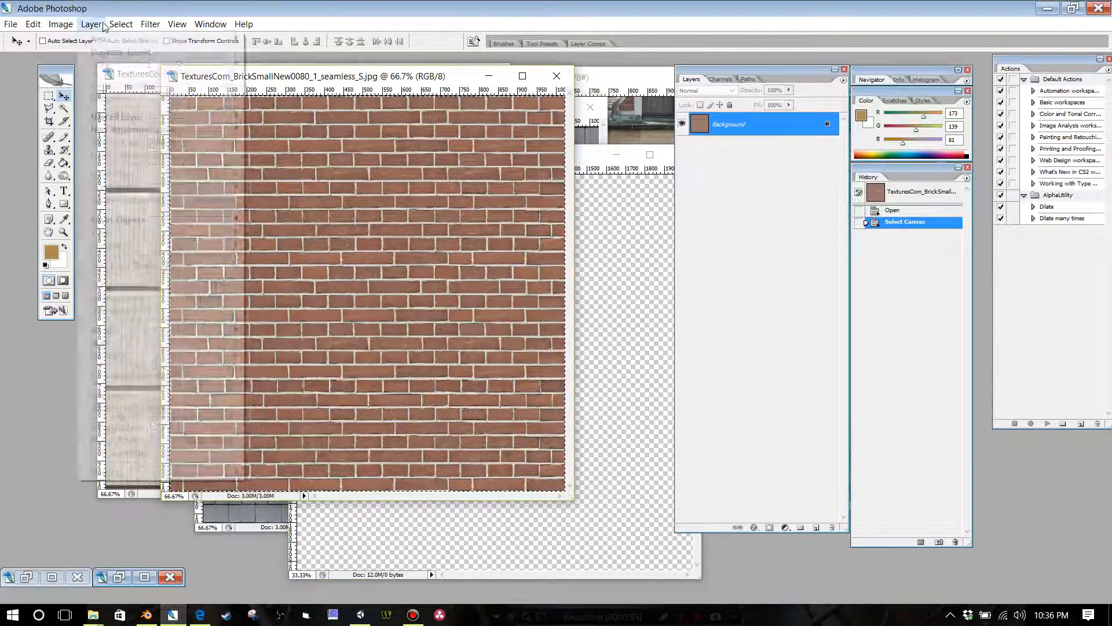
left_click(124, 36)
left_click(33, 24)
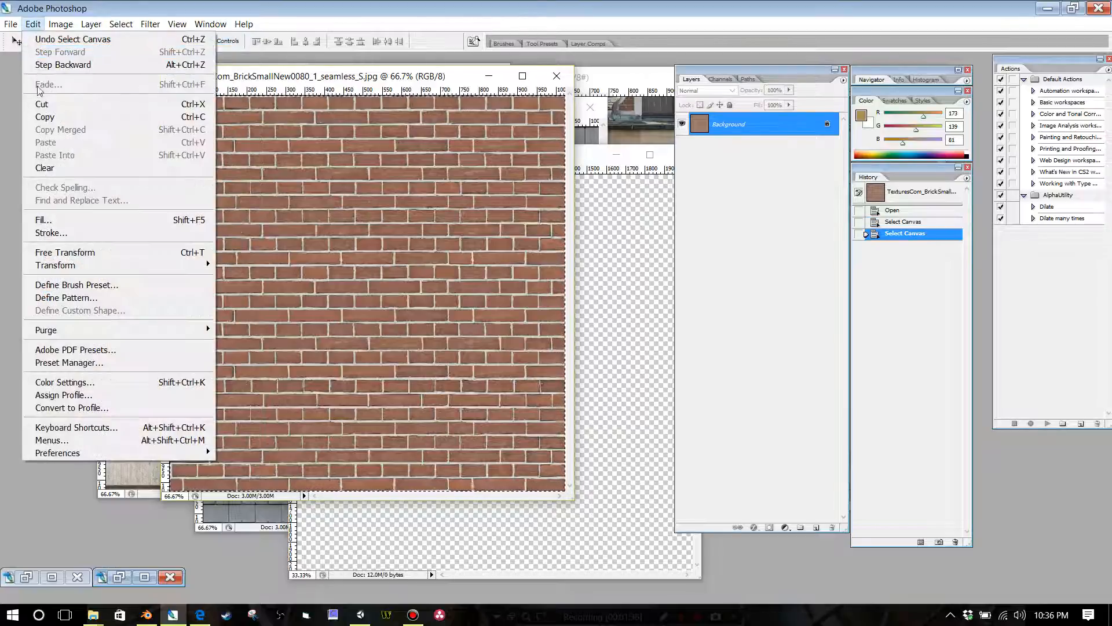
left_click(45, 117)
left_click(581, 162)
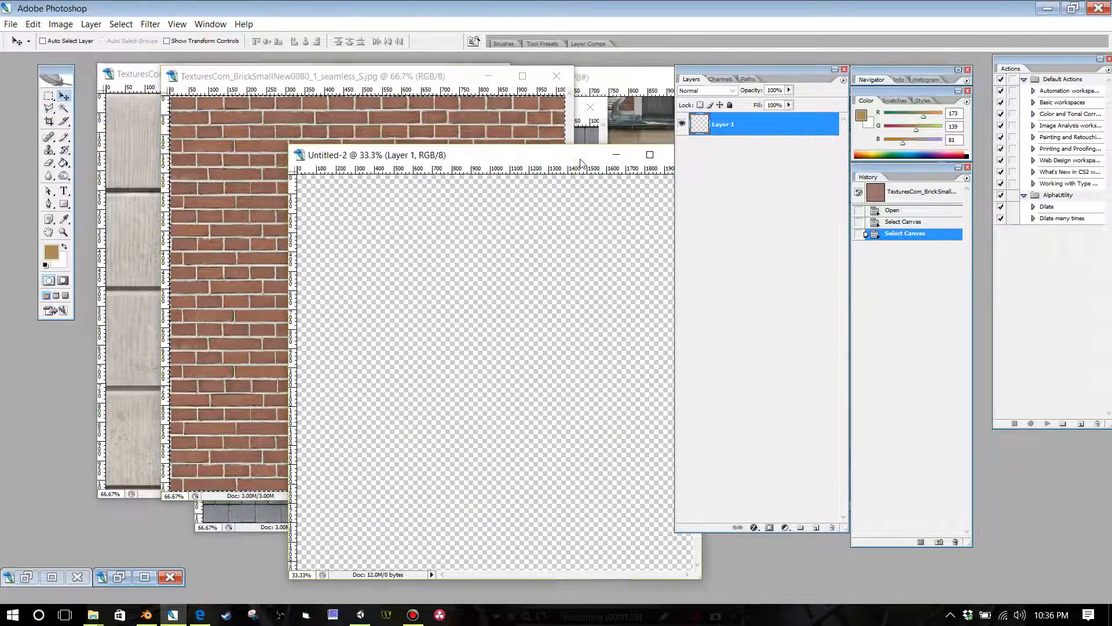
left_click_drag(540, 157, 444, 127)
left_click(43, 26)
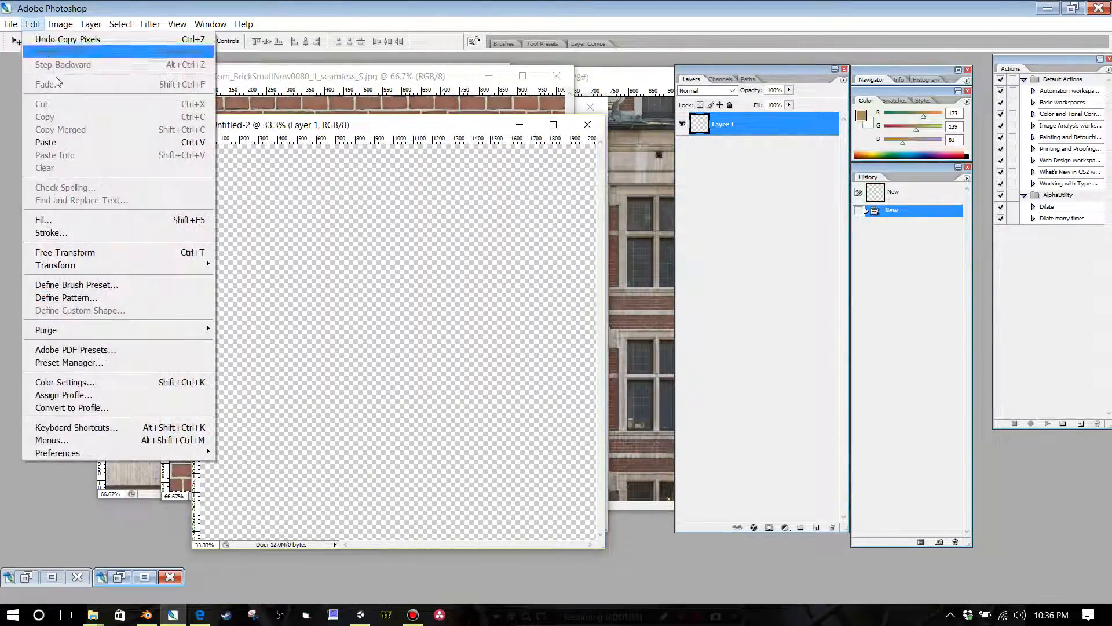
left_click(35, 141)
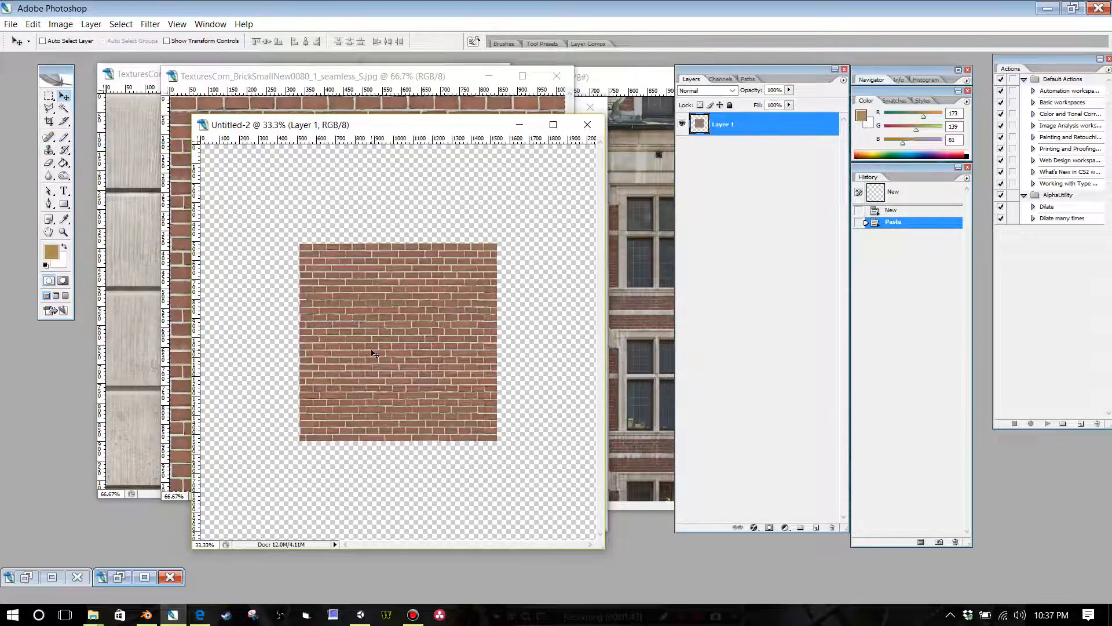
Step: Scale the pasted brick texture to 50% width and height and place it in the lower-left corner of the canvas
key("ctrl+minus")
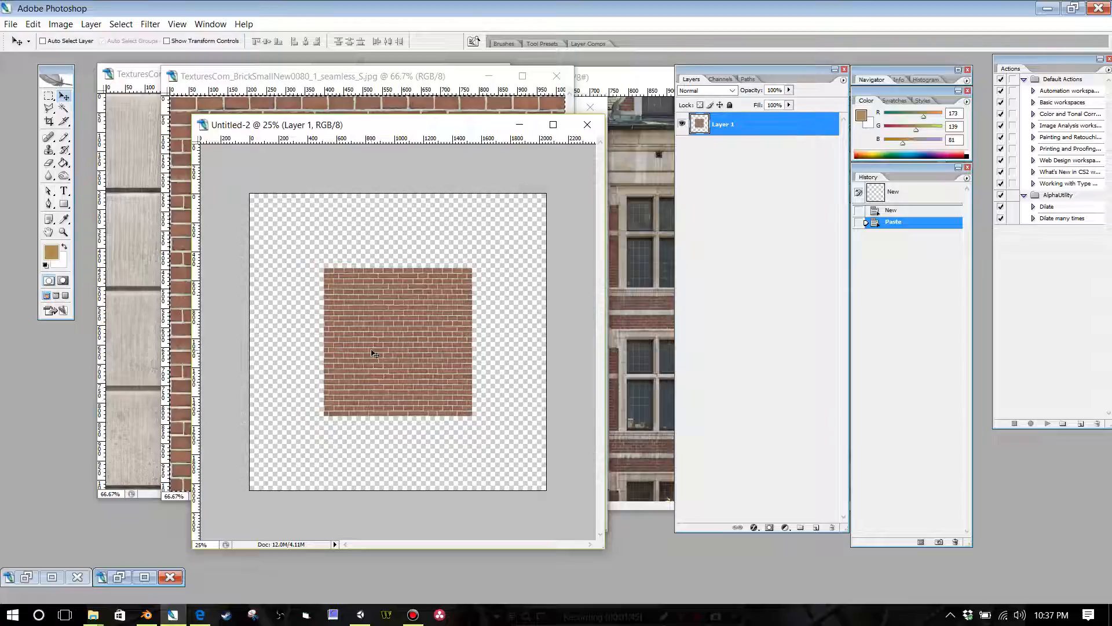
left_click(33, 24)
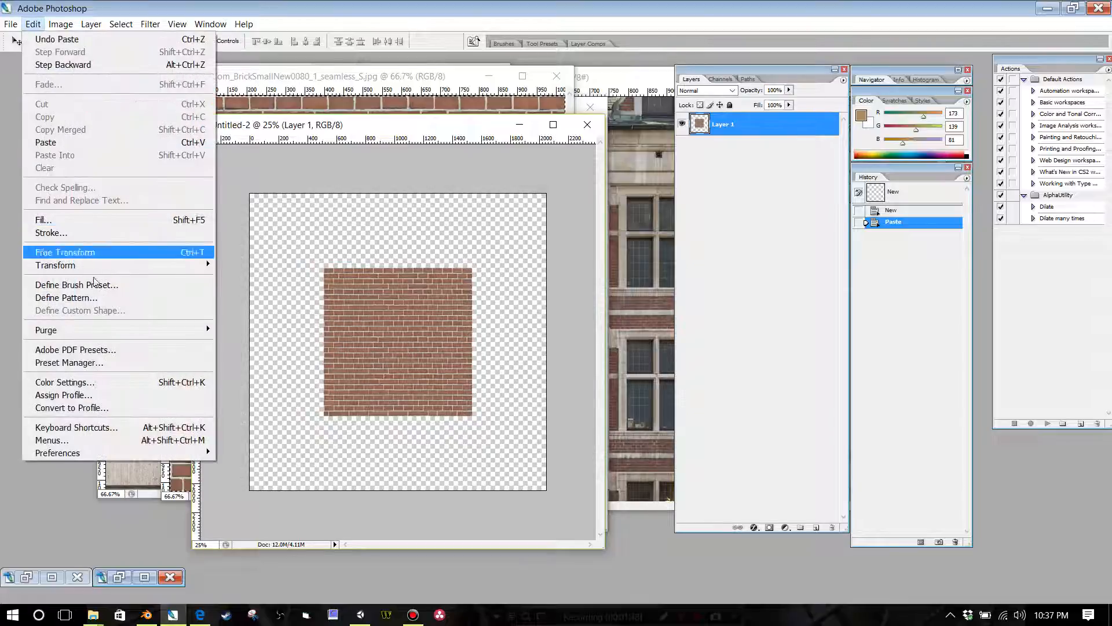
mouse_move(196, 266)
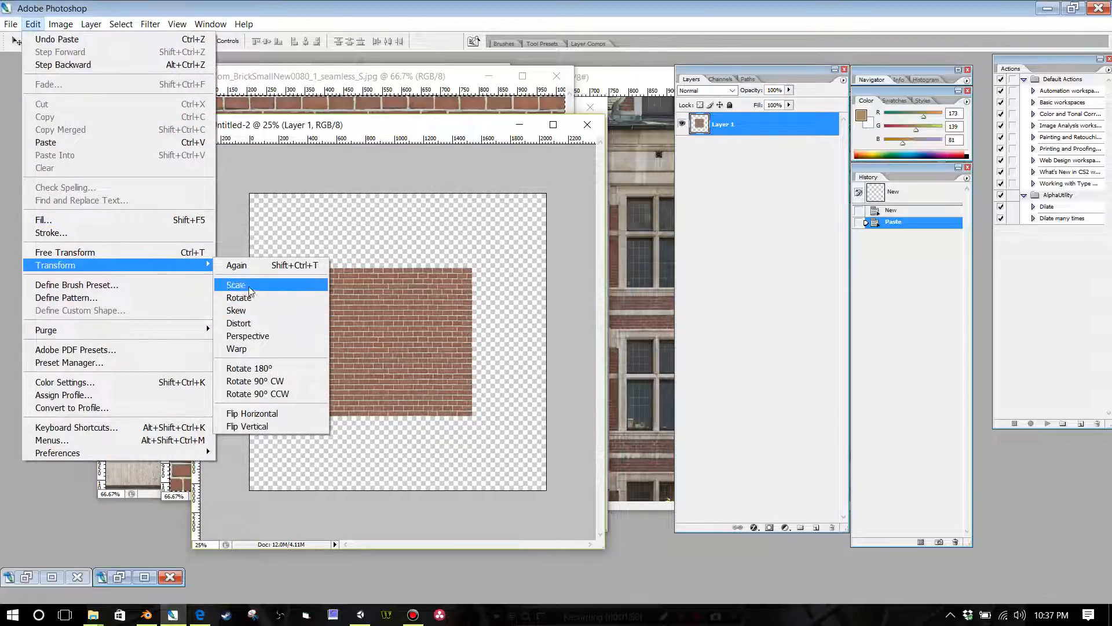
left_click(234, 284)
left_click(187, 41)
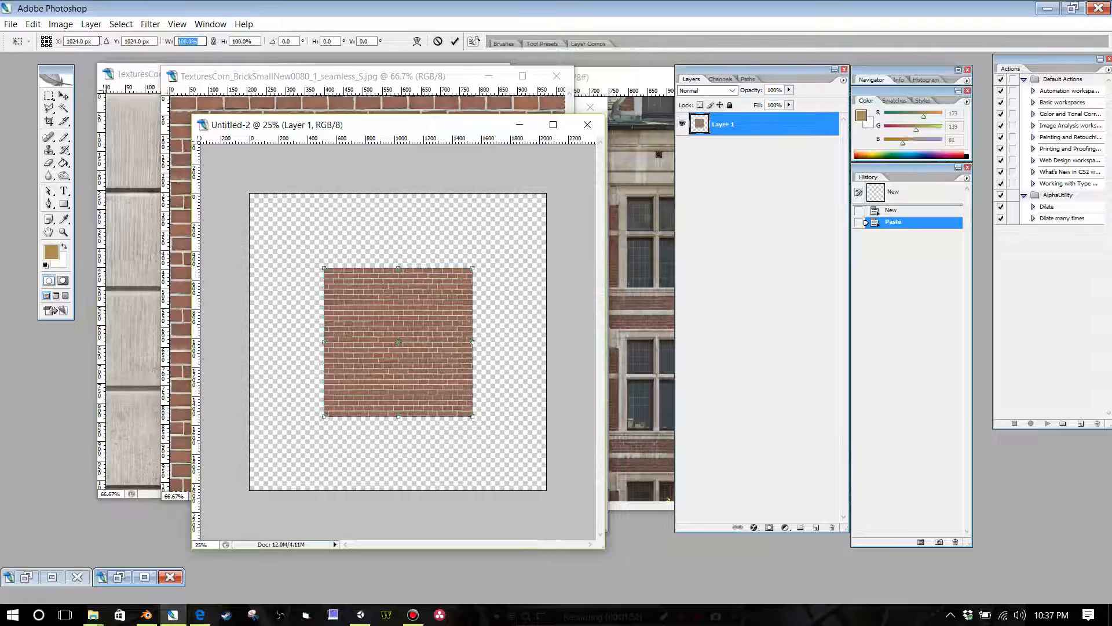
type("50")
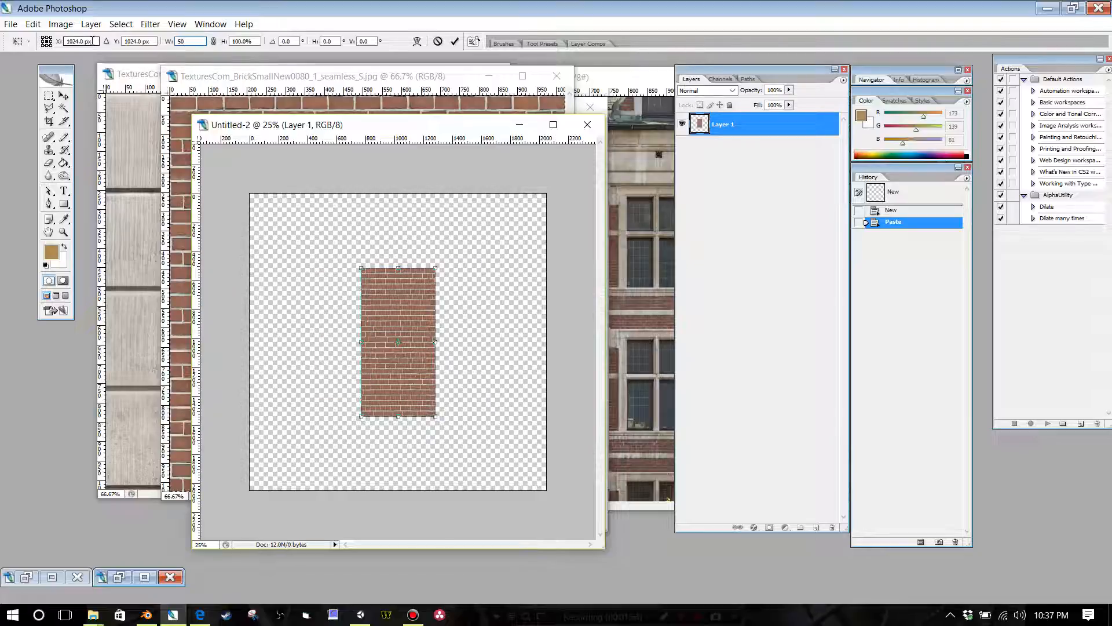
key("Tab")
type("50")
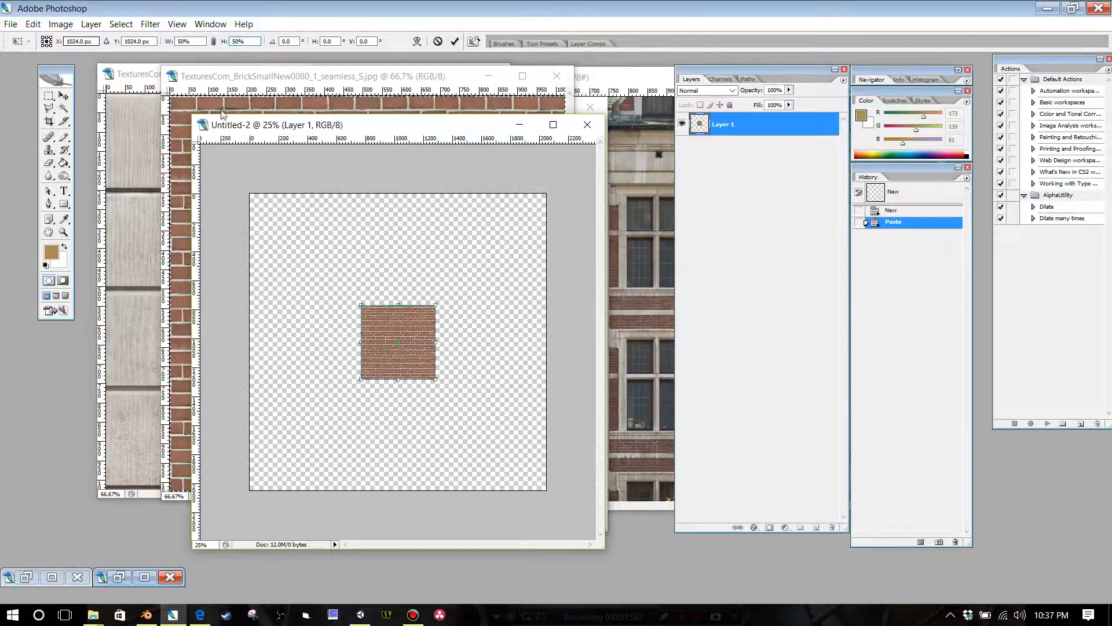
left_click_drag(382, 328, 274, 439)
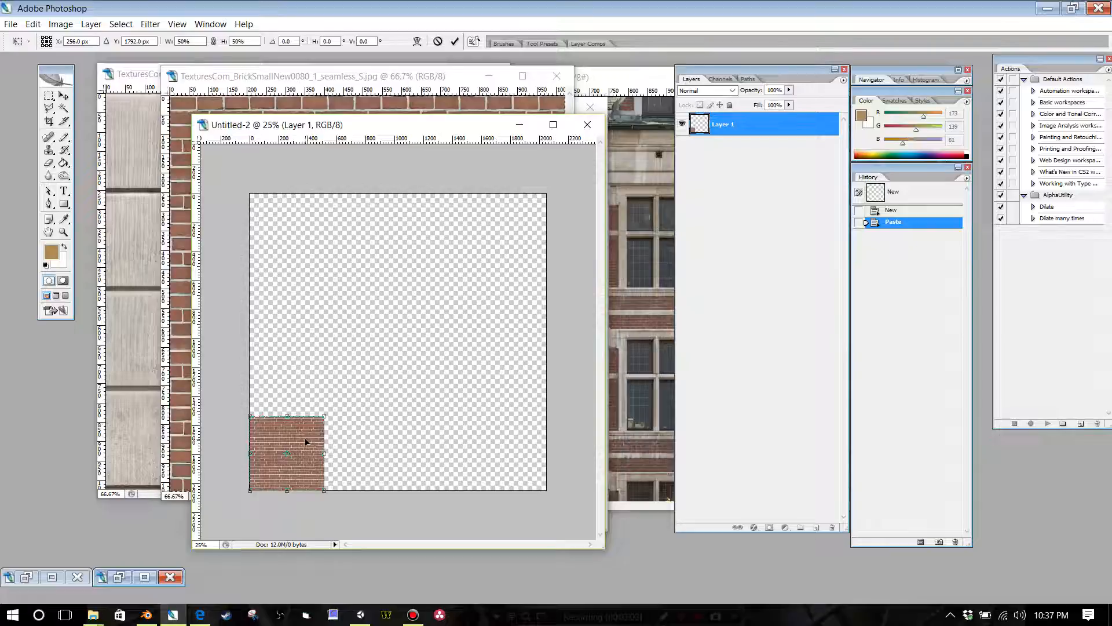
key("Return")
Step: Duplicate the brick layer and place the copy flush against the original's right edge along the canvas bottom
right_click(751, 123)
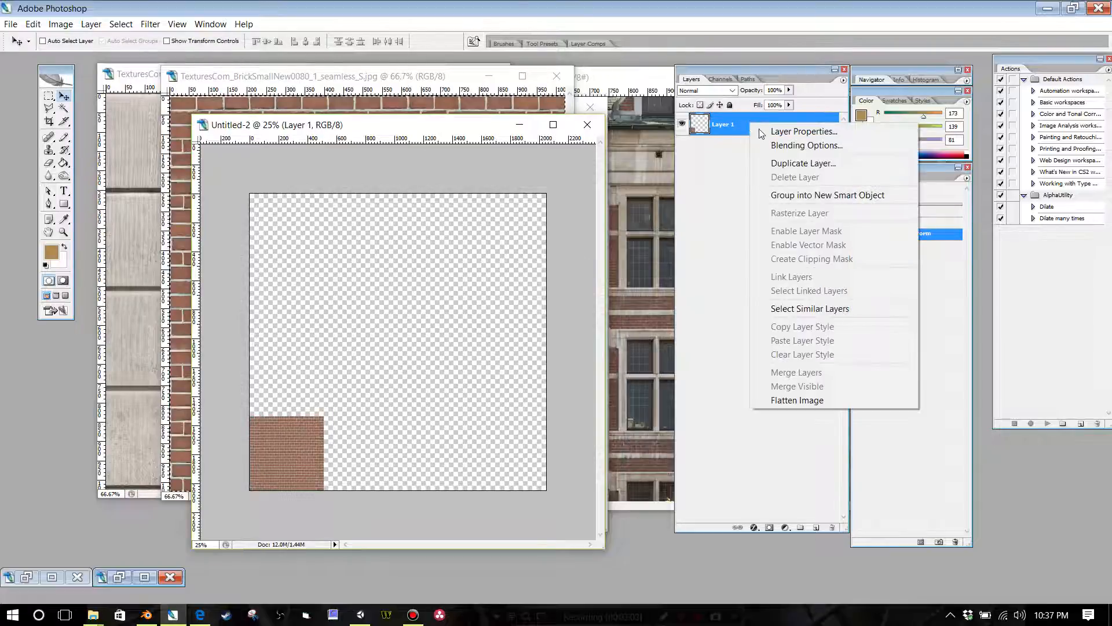
left_click(804, 164)
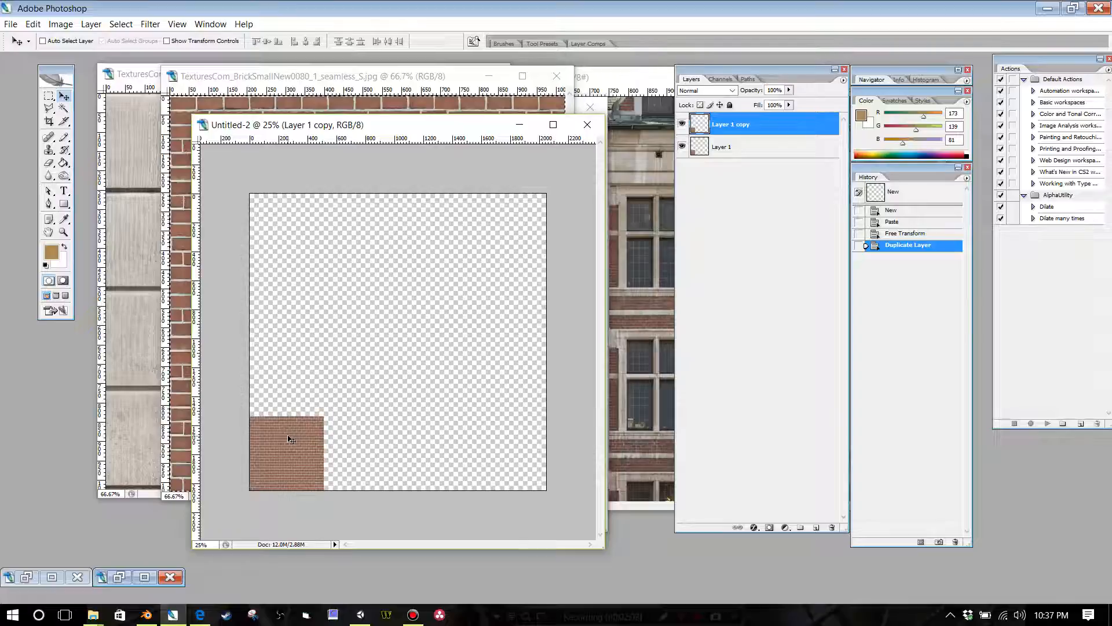
key("Tab")
left_click_drag(285, 439, 366, 437)
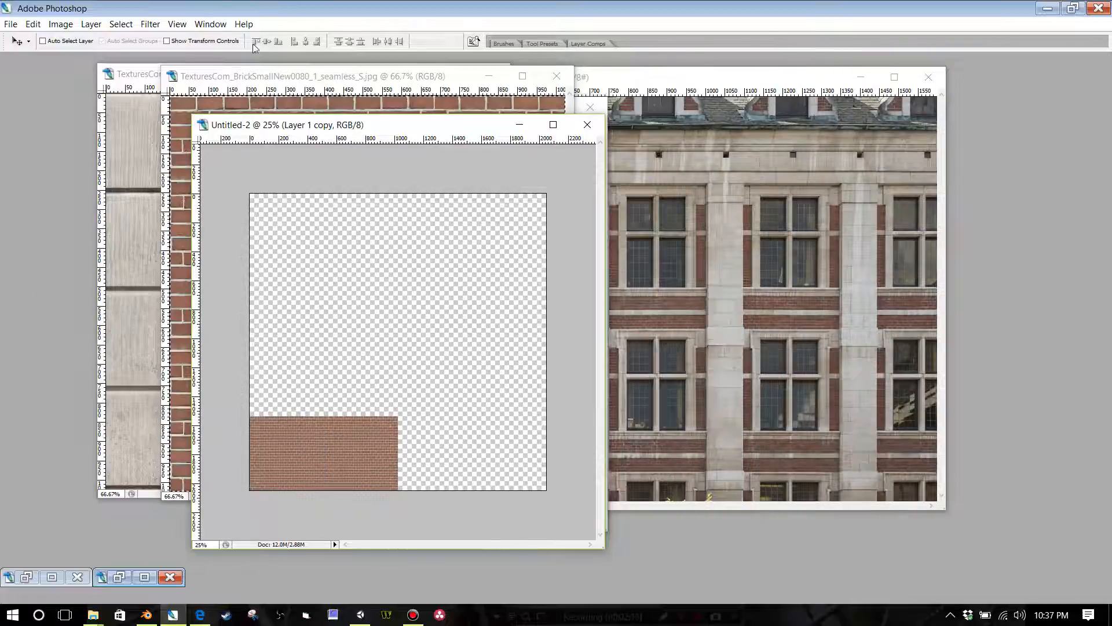
key("Tab")
left_click(210, 24)
mouse_move(173, 26)
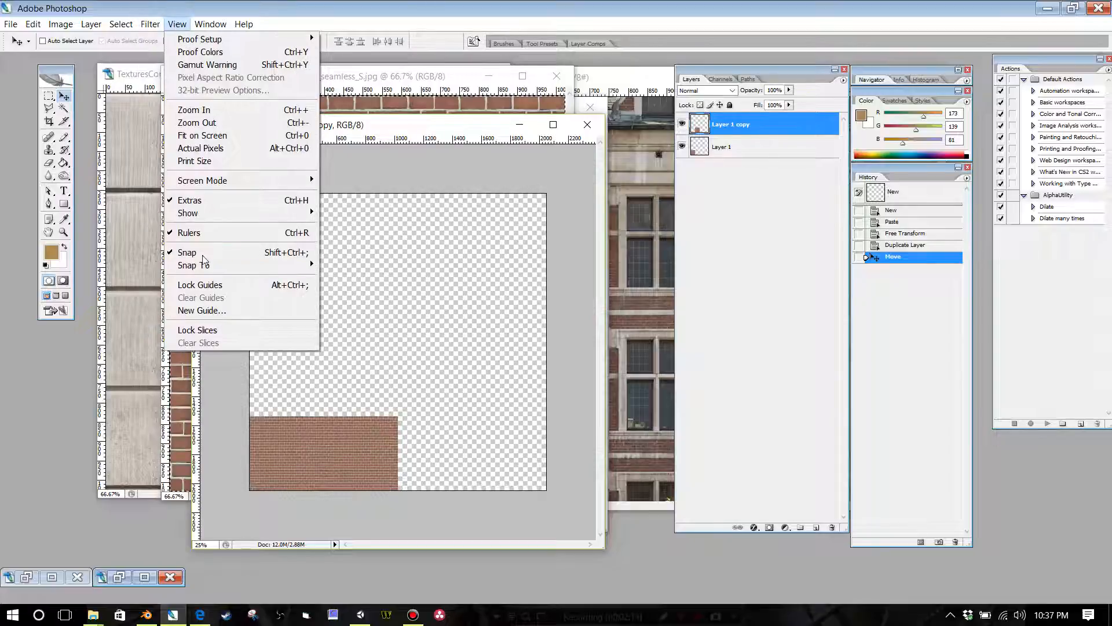
left_click(549, 160)
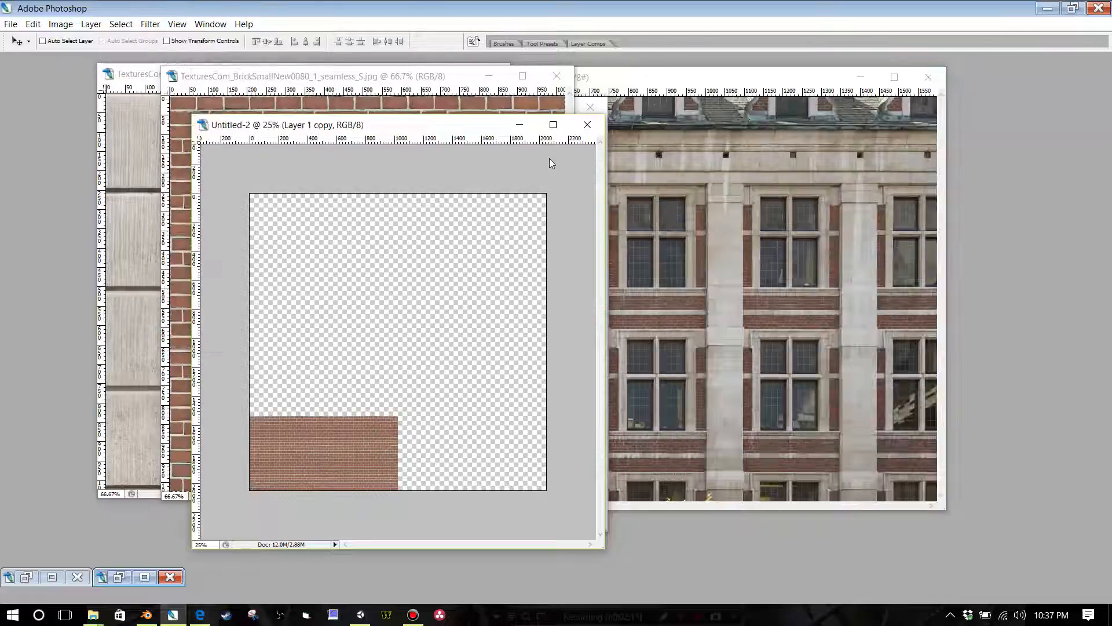
left_click(740, 124)
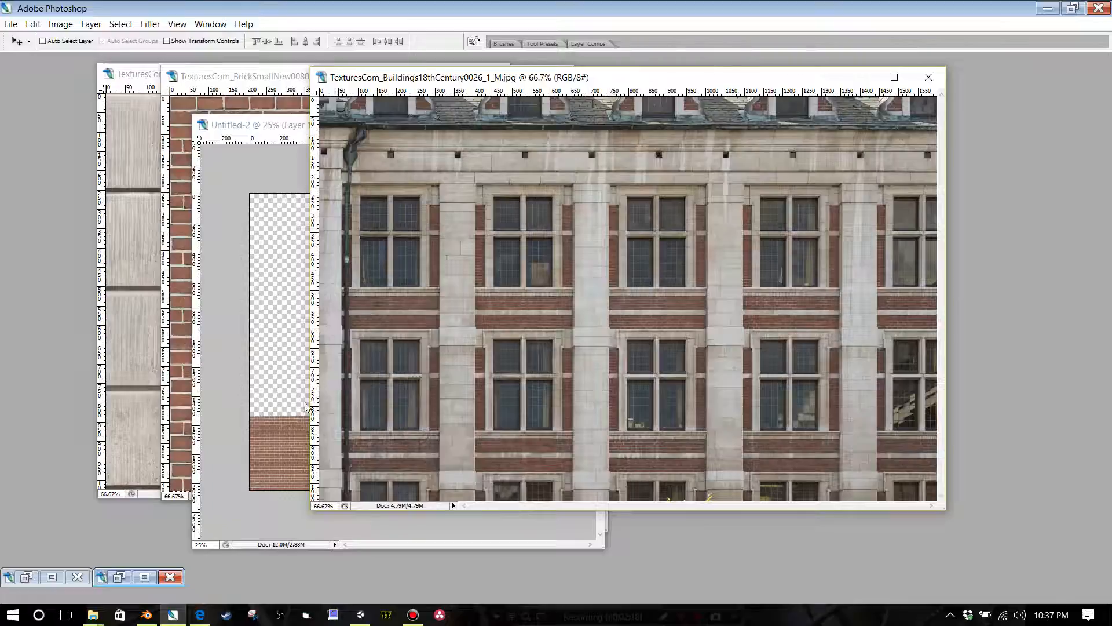
left_click(306, 407)
Step: Merge the two brick layers and place a duplicate of the merged strip directly above it, flush with the canvas's left edge
key("Tab")
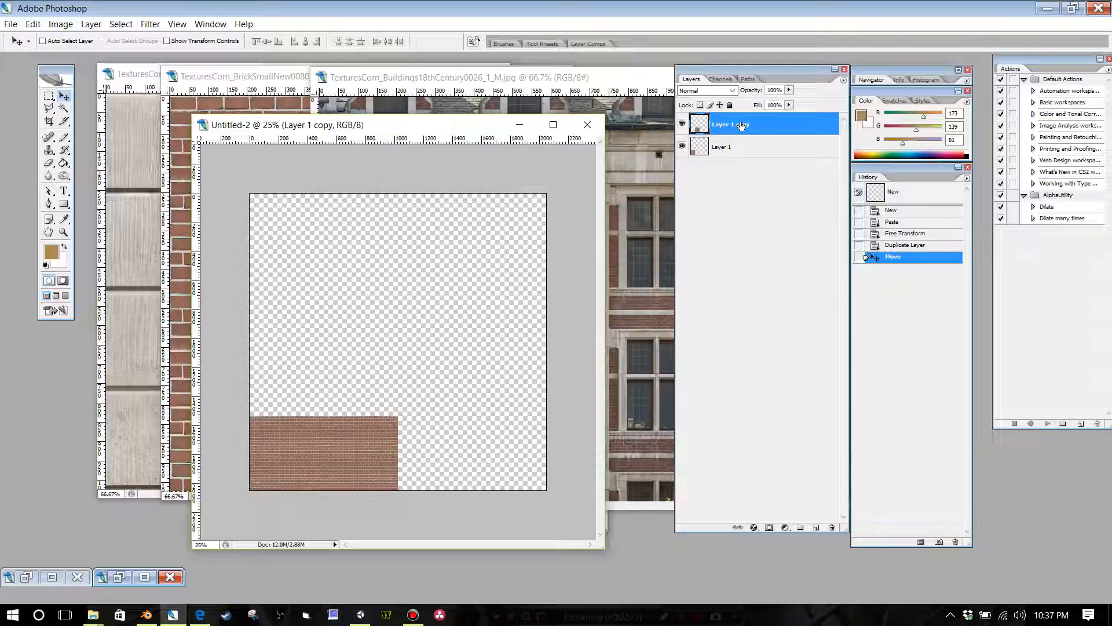
key("ctrl+e")
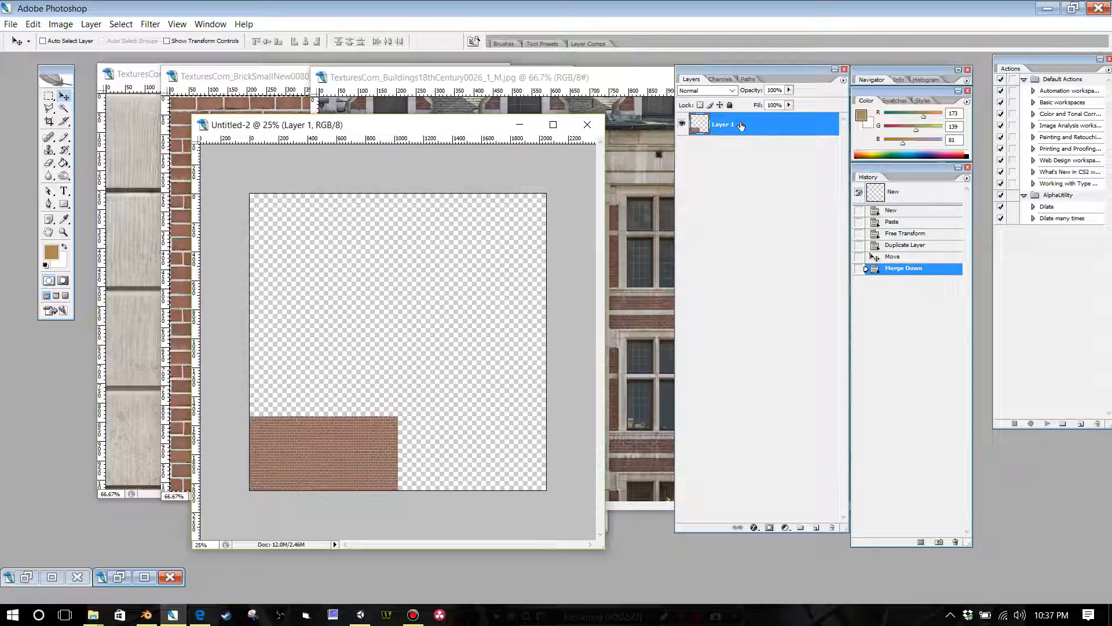
right_click(742, 126)
left_click(774, 165)
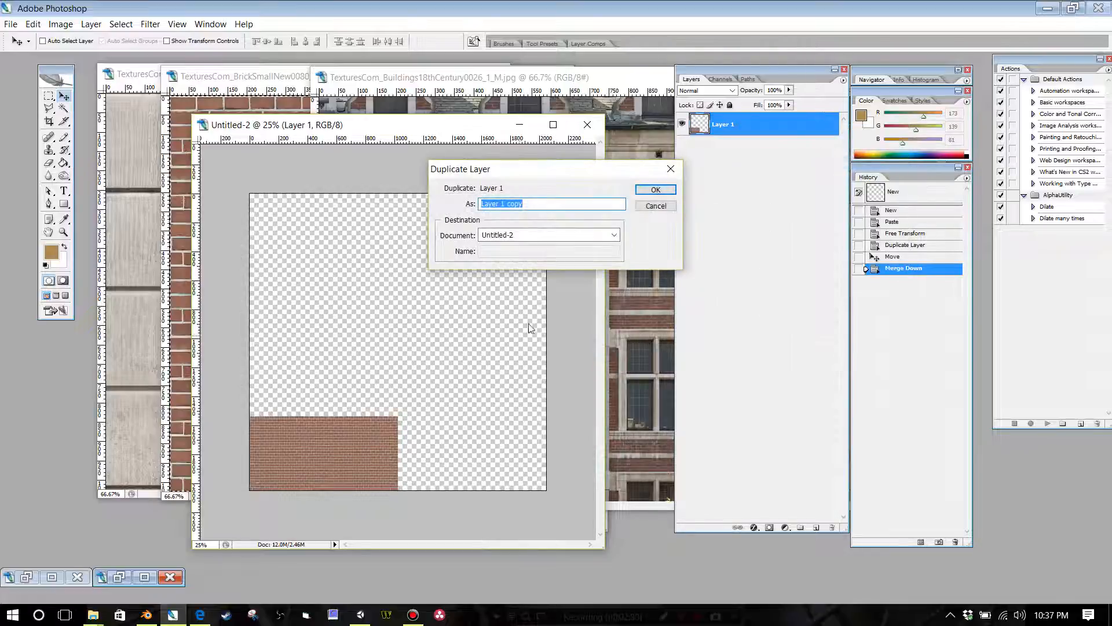
key("Return")
key("Tab")
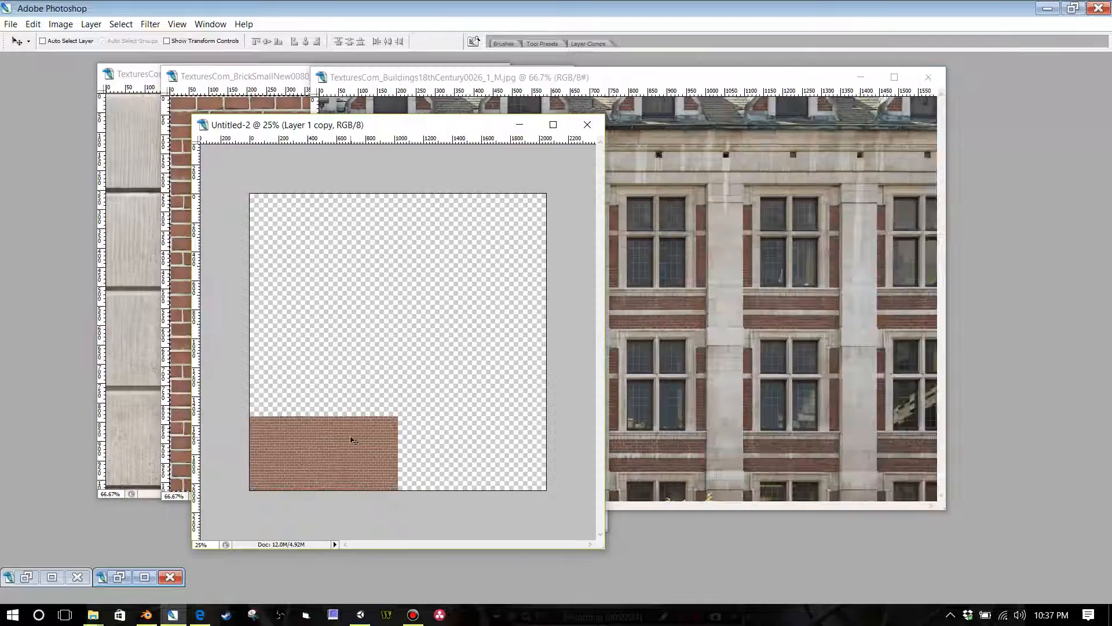
left_click_drag(352, 440, 348, 364)
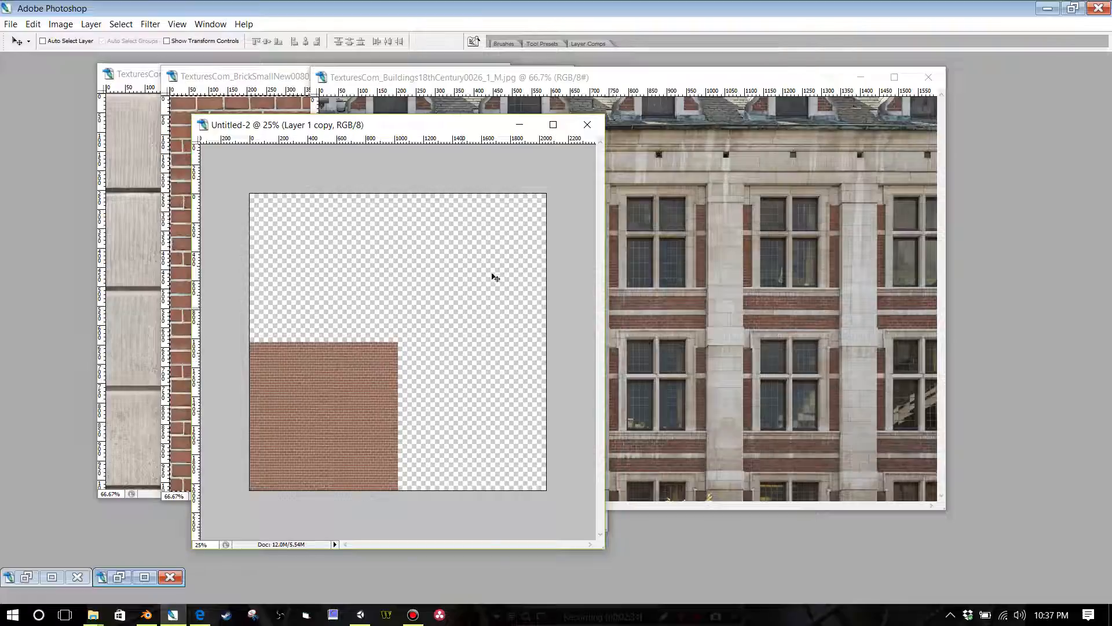
Step: Merge the stacked brick strips and place a duplicate of the block flush against its right side, filling the canvas's lower half
key("Tab")
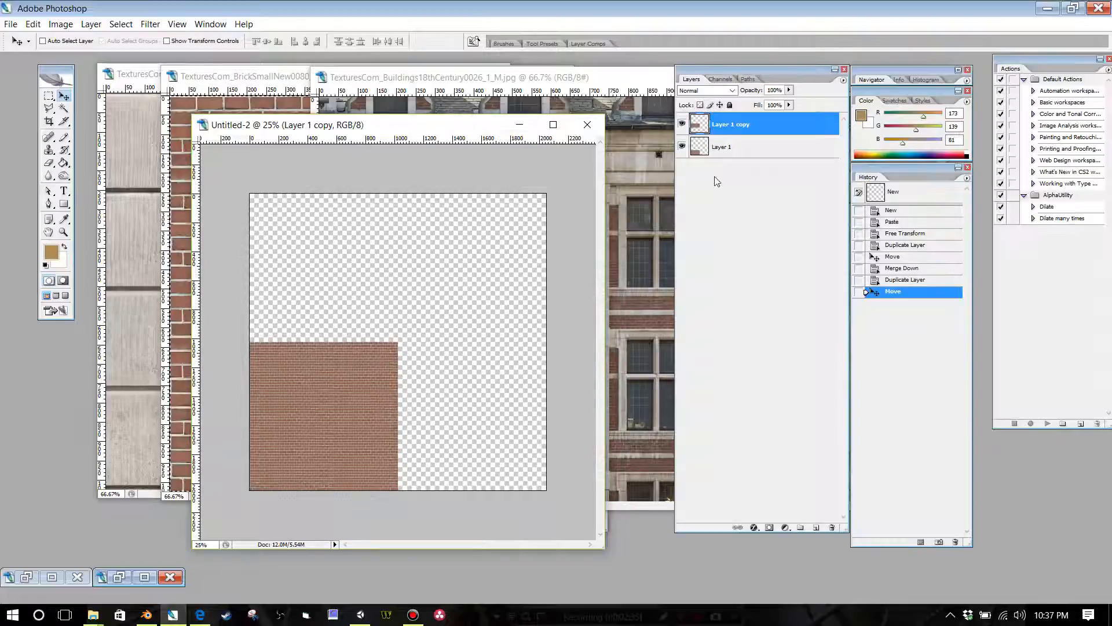
key("ctrl+e")
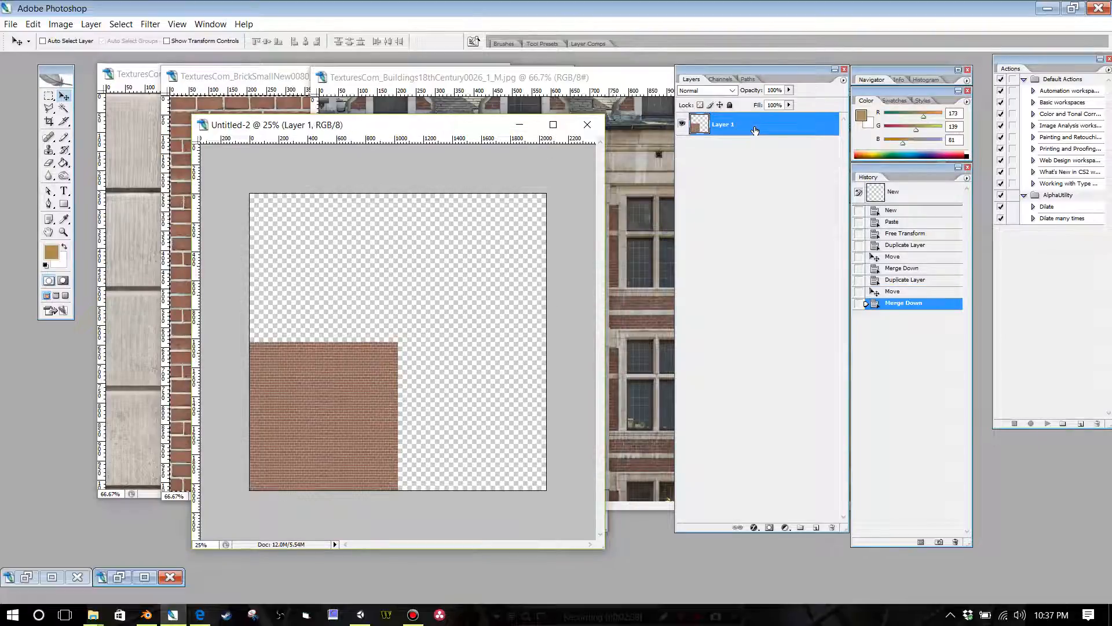
right_click(755, 128)
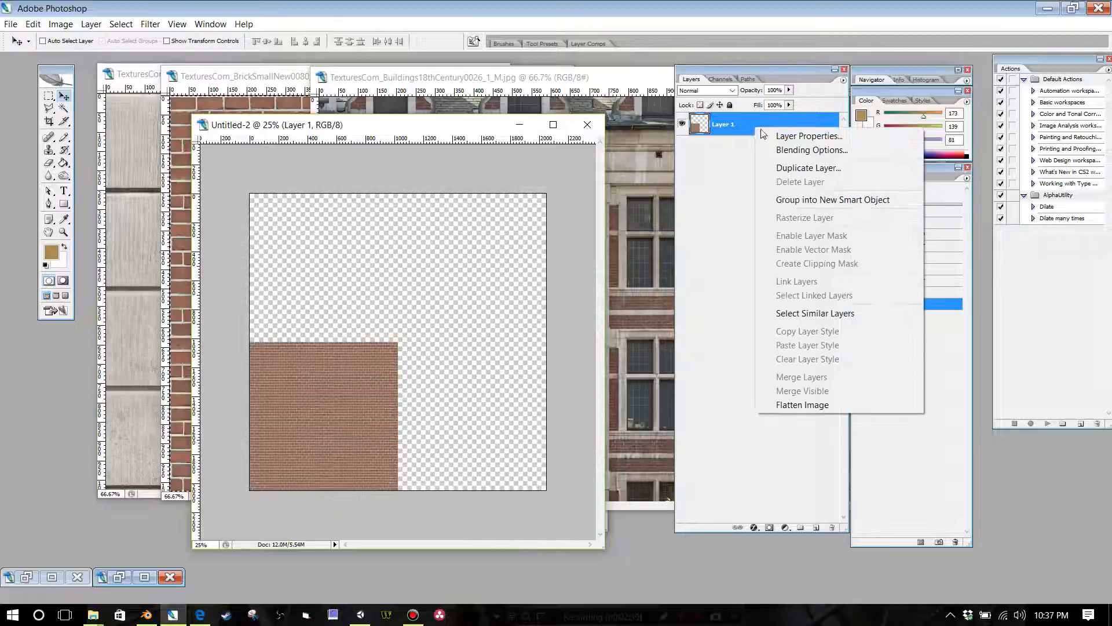
left_click(780, 167)
left_click(657, 190)
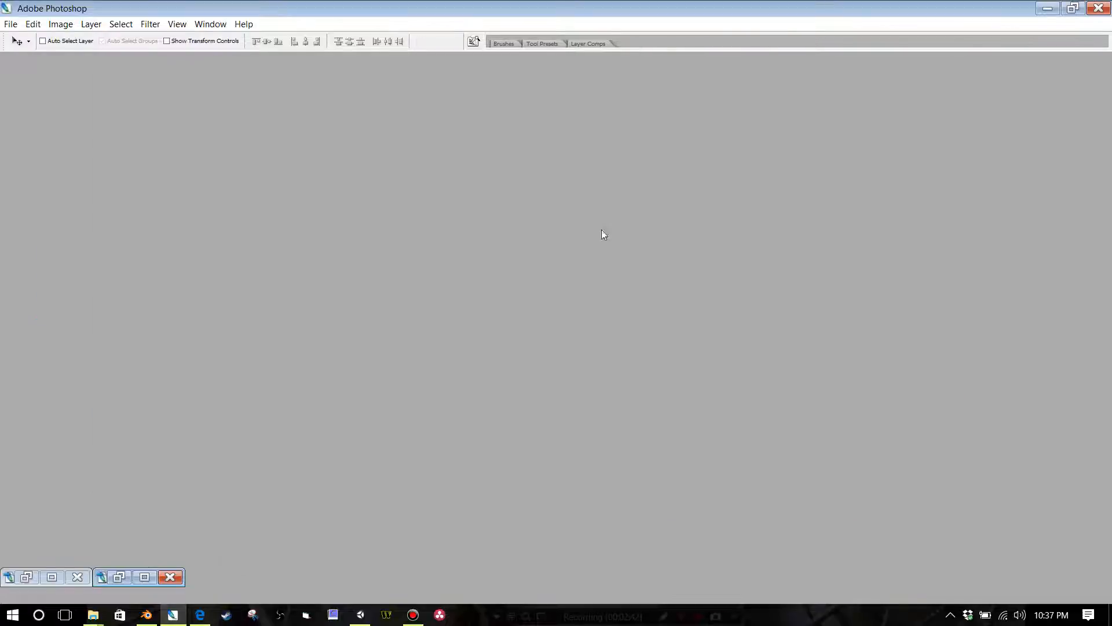
key("Tab")
left_click_drag(348, 368, 497, 370)
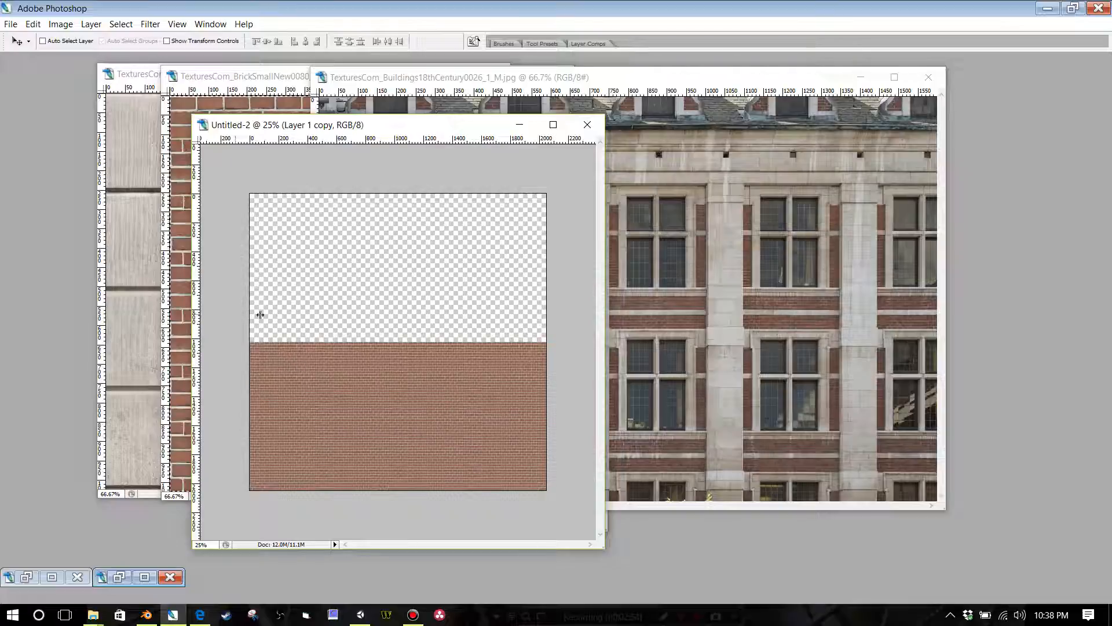
Step: Add a vertical guide at the horizontal centre of the canvas, along the seam between the two brick blocks
left_click_drag(260, 314, 397, 320)
key("Tab")
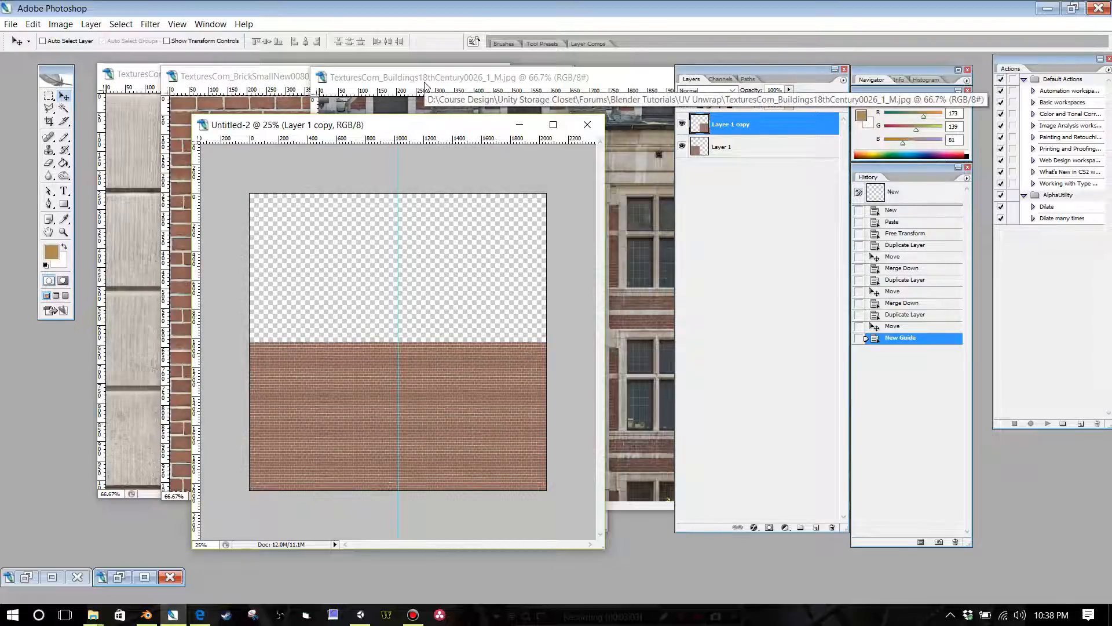
Step: Minimize the BrickSmallNew image and bring the RooftilesSlate texture image to the front
left_click(426, 86)
left_click(275, 77)
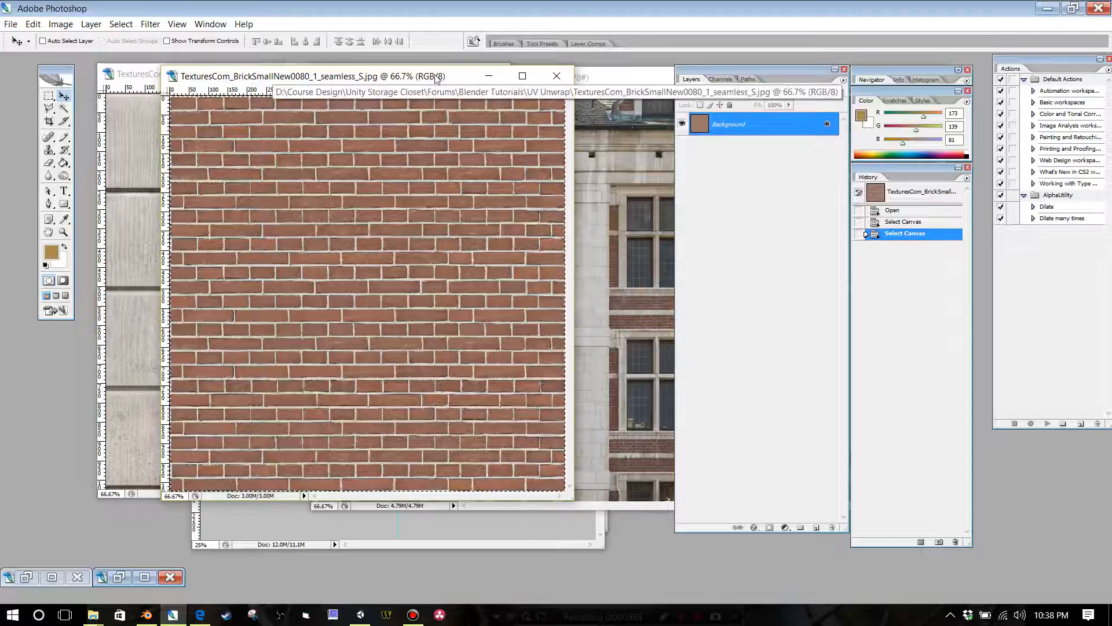
left_click(488, 76)
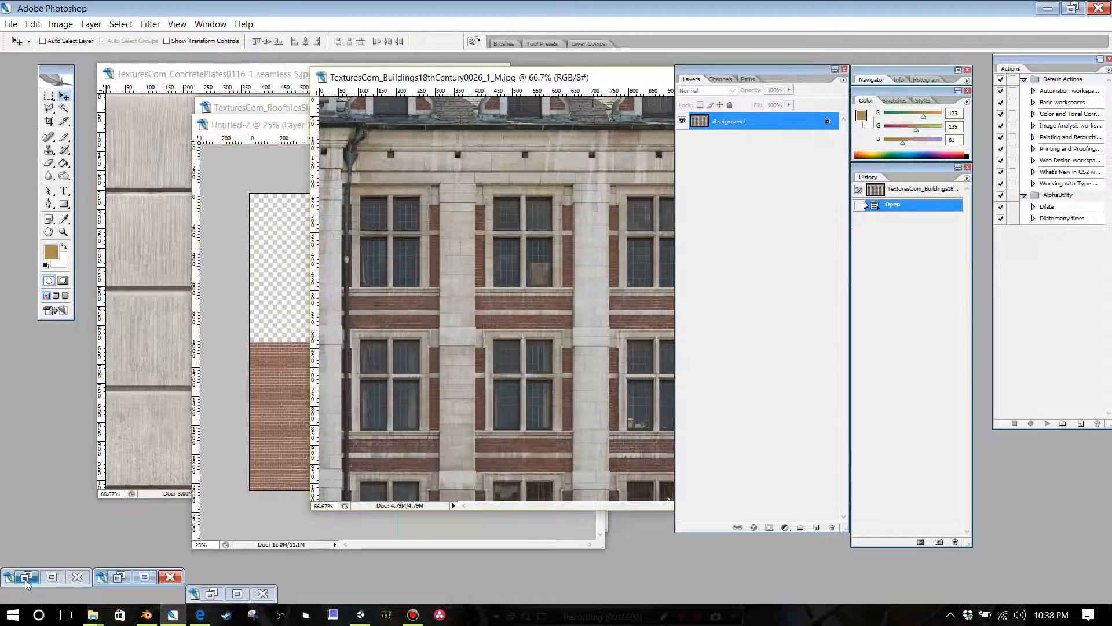
left_click(215, 24)
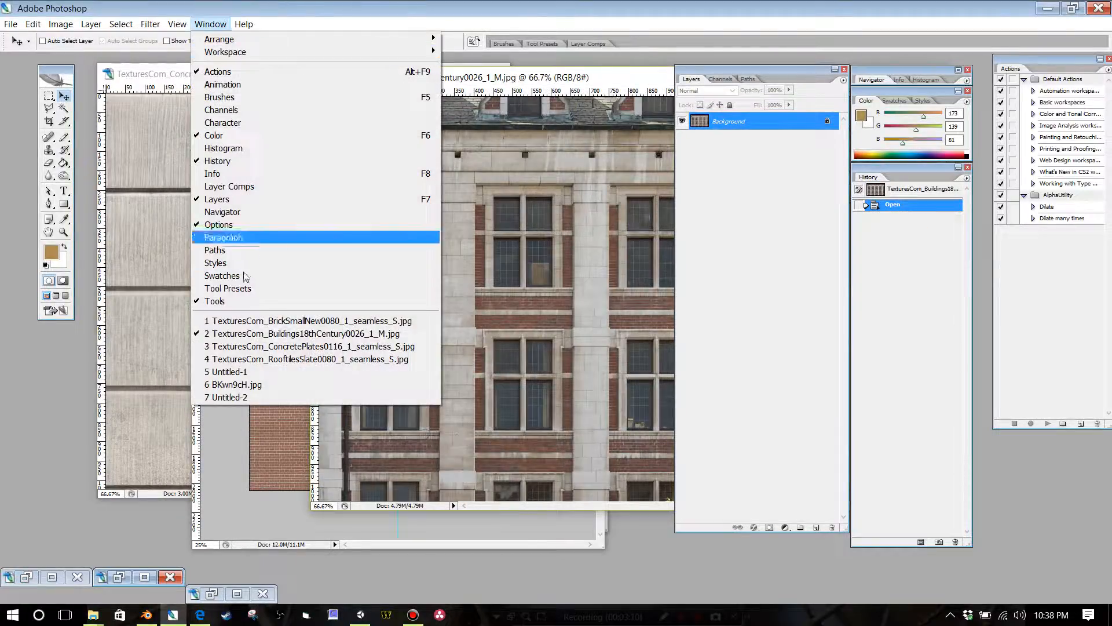
left_click(249, 359)
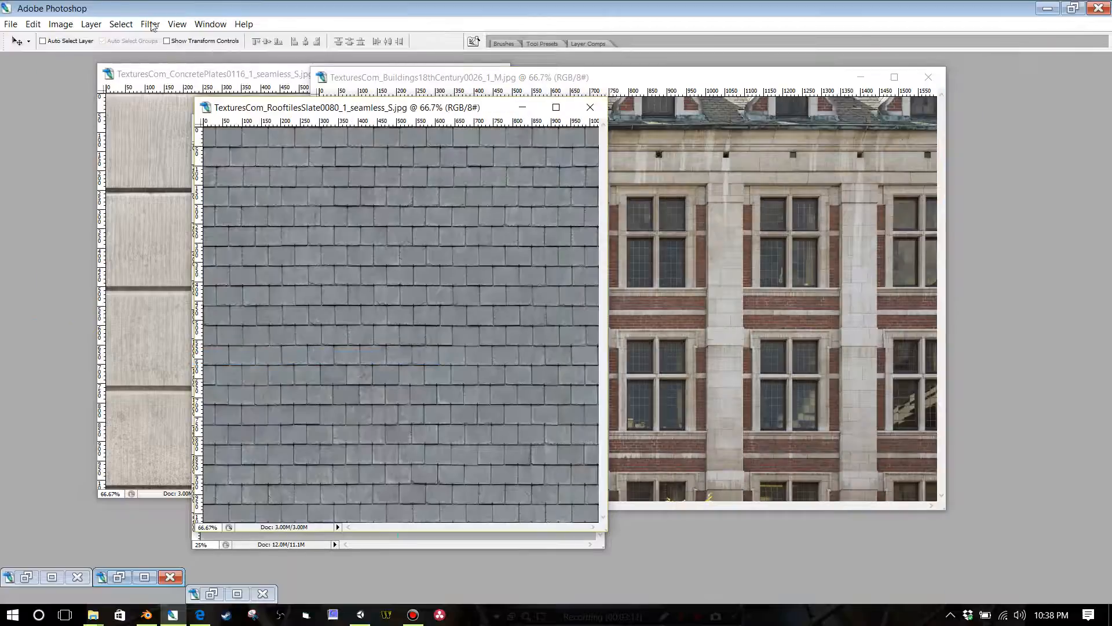
Step: Copy the entire RooftilesSlate texture and paste it into the 2048 pixel atlas document
left_click(120, 24)
left_click(125, 38)
left_click(32, 24)
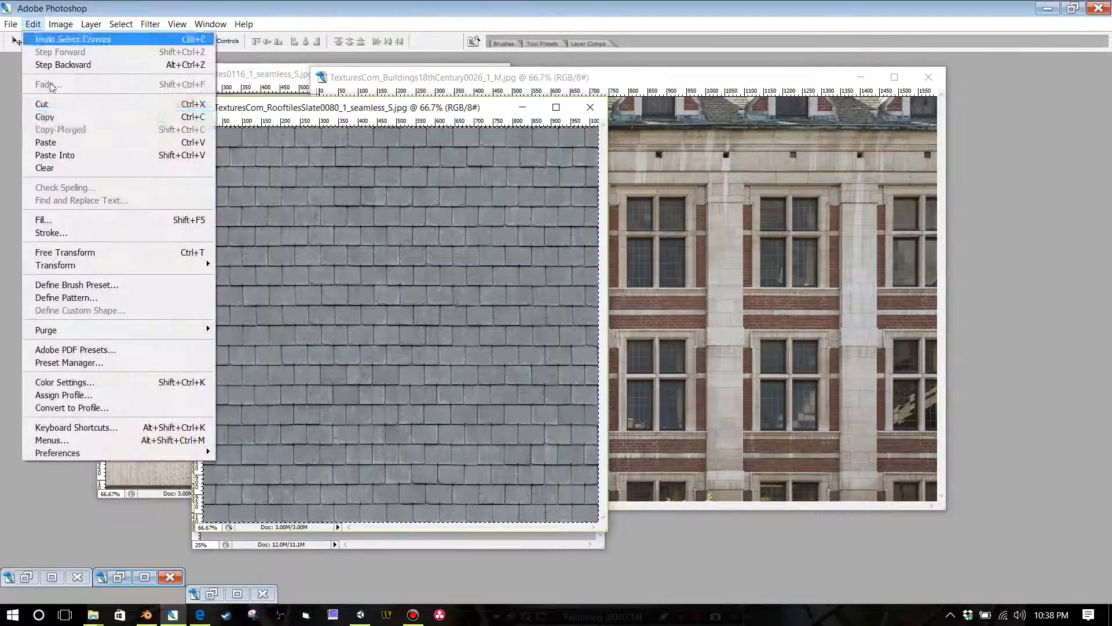
left_click(44, 116)
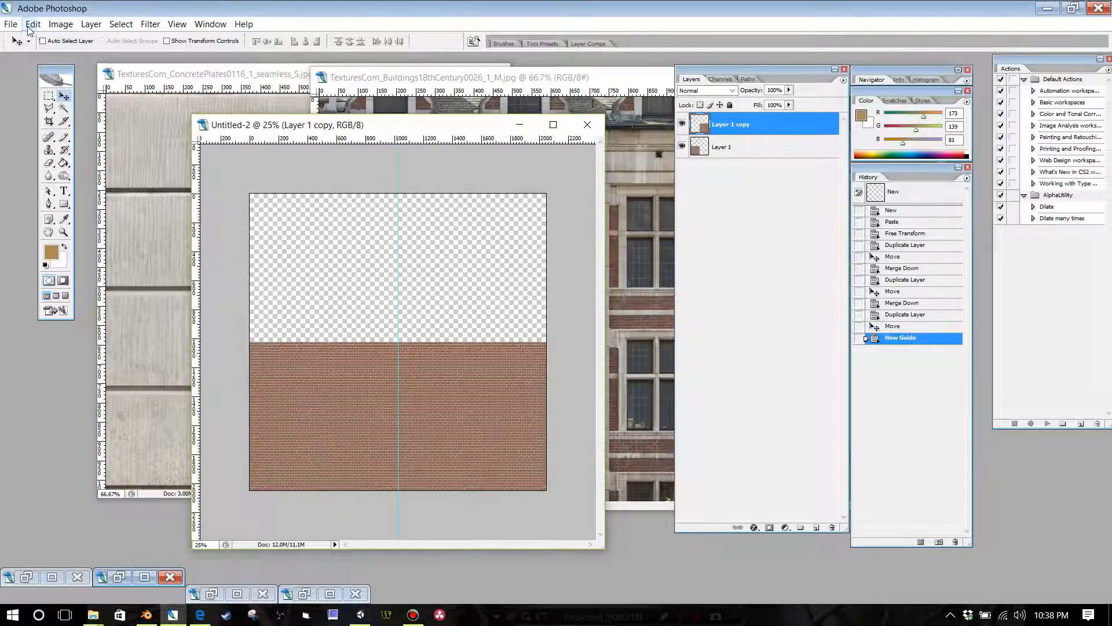
left_click(32, 24)
left_click(69, 143)
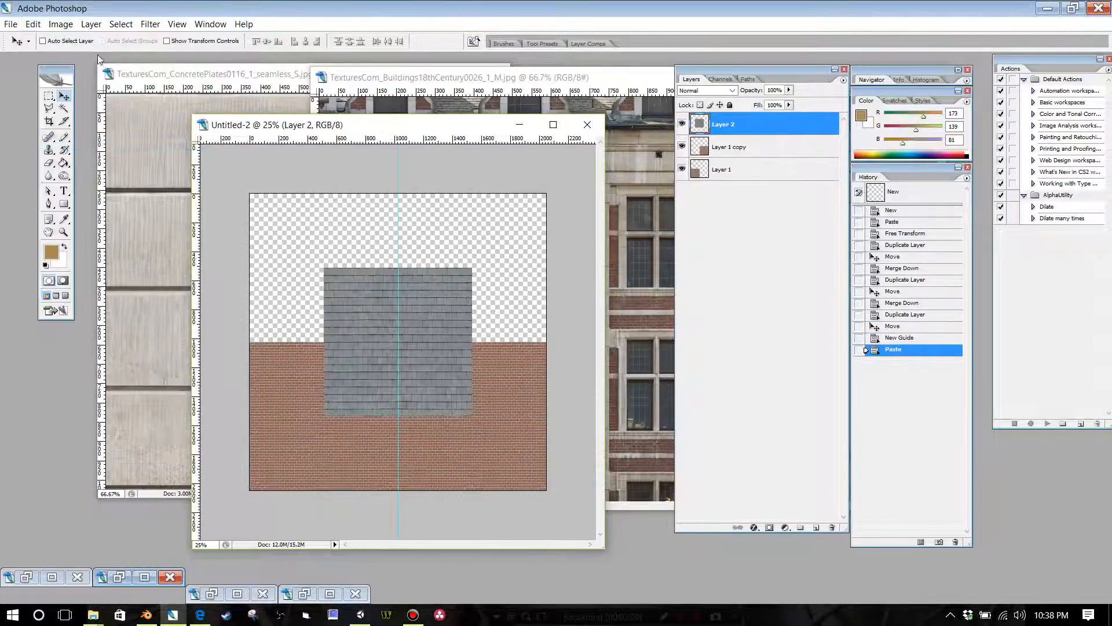
Step: Scale the pasted slate texture to 50% width and height and place it in the upper-left corner of the canvas
left_click(104, 27)
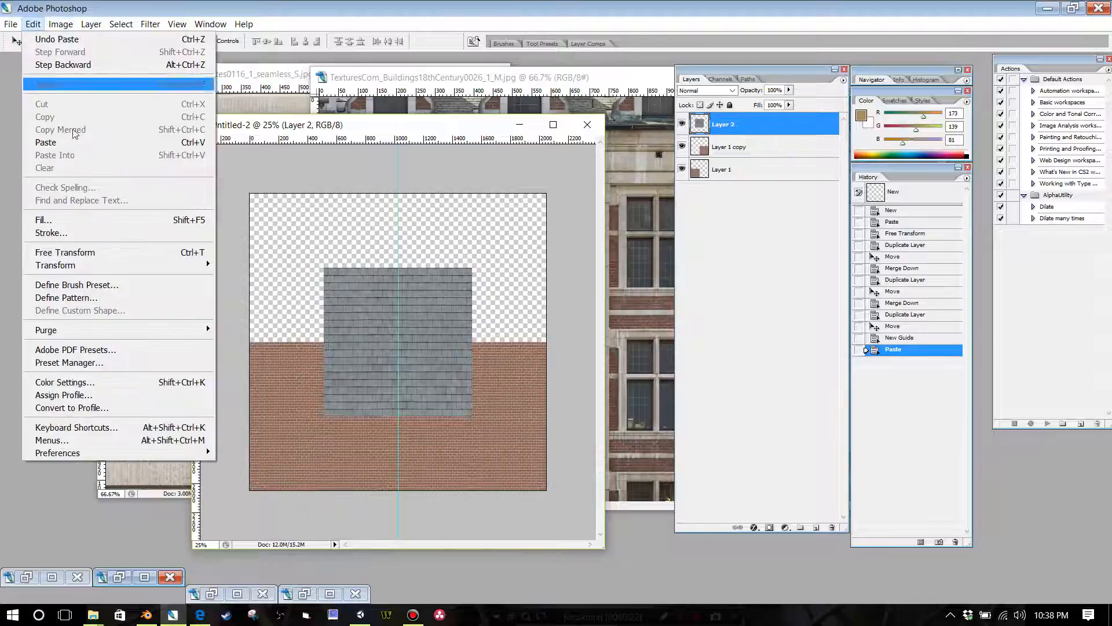
mouse_move(179, 273)
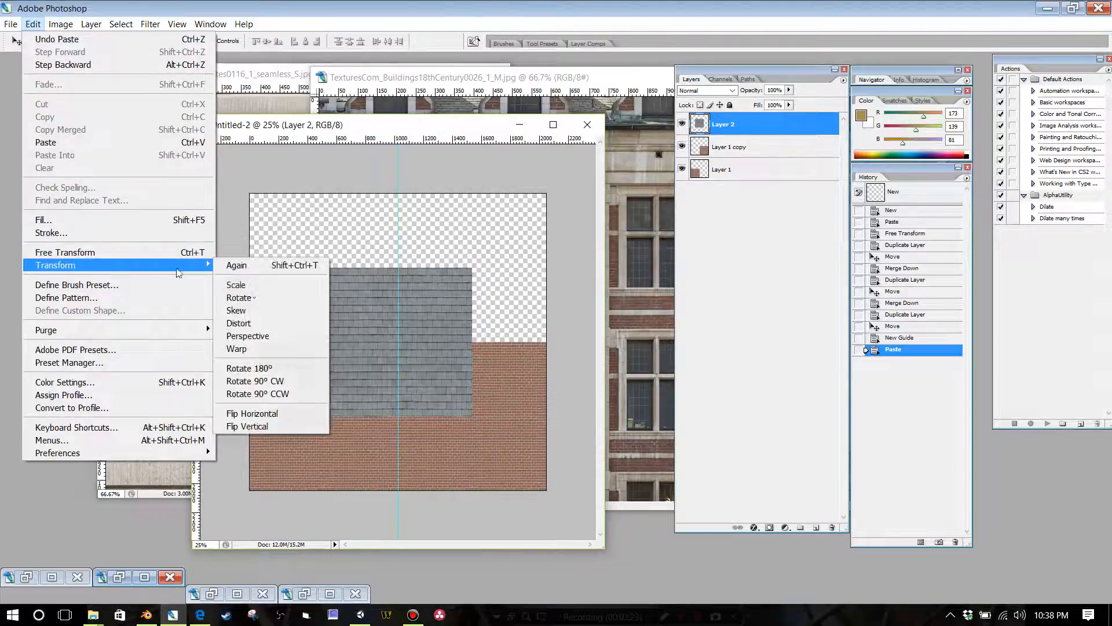
left_click(262, 285)
double_click(187, 41)
type("50")
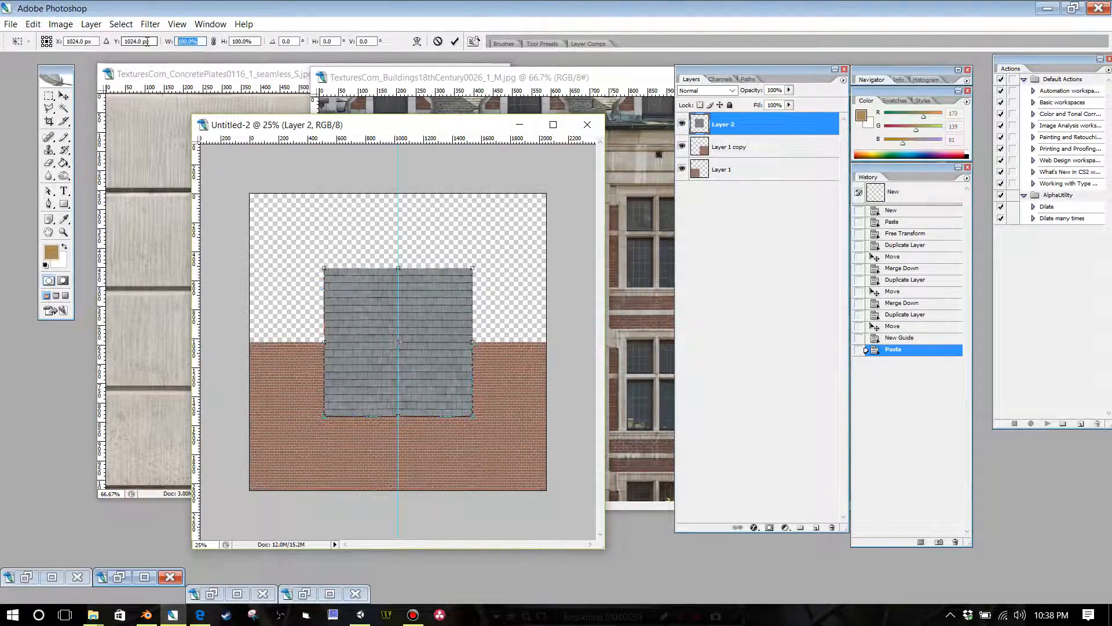
key("Tab")
type("50")
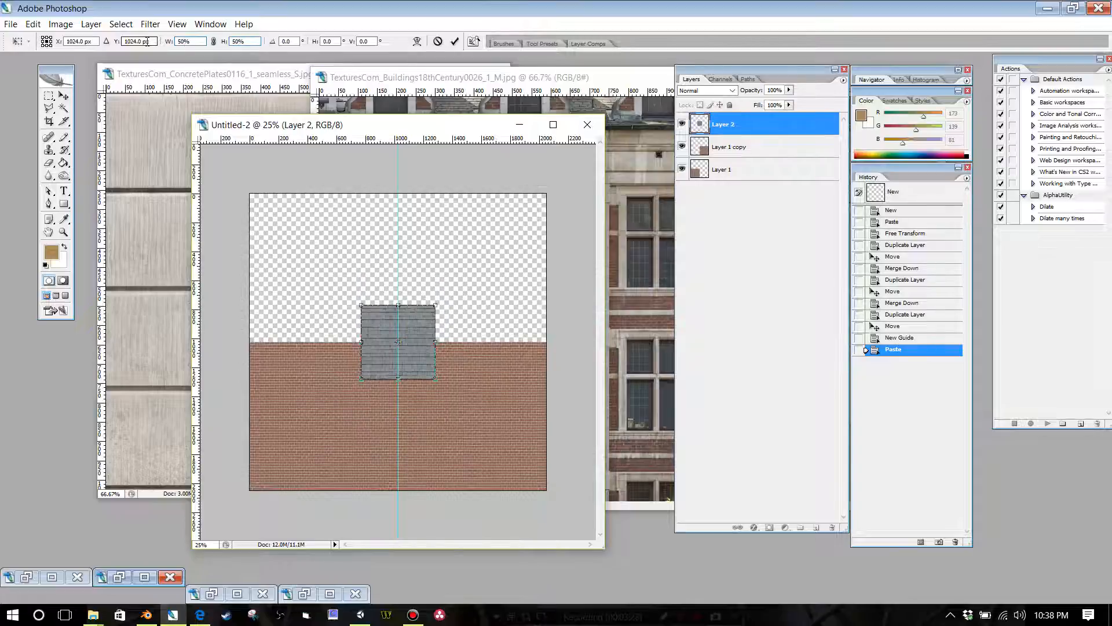
left_click_drag(348, 287, 274, 208)
key("Return")
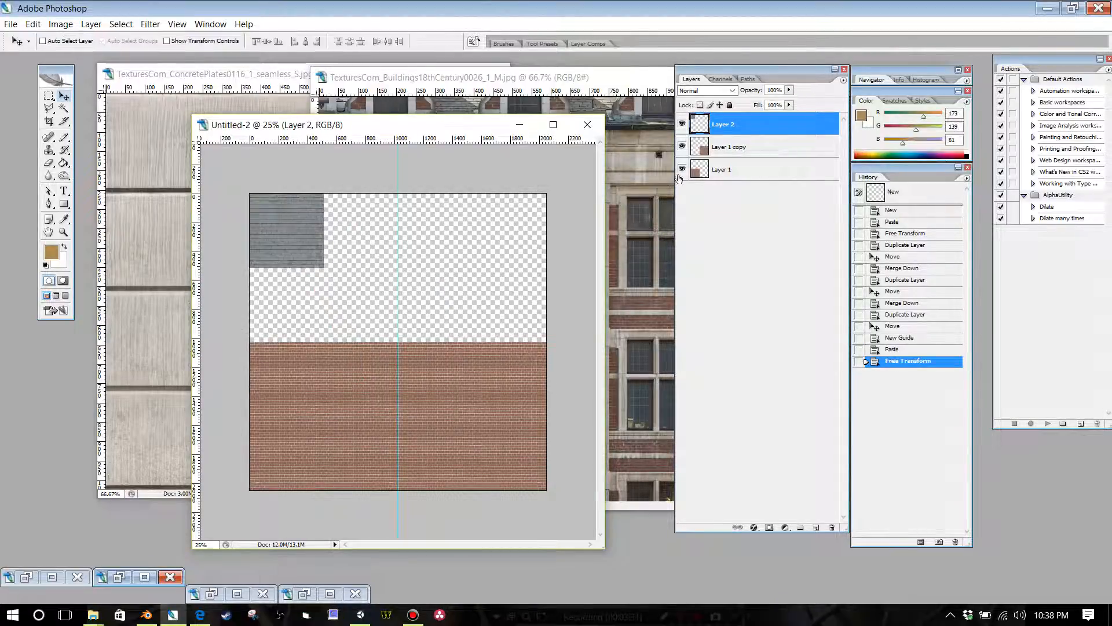
Step: Duplicate the slate layer and place the copy flush against the original's right edge, ending at the centre guide
right_click(728, 125)
left_click(782, 167)
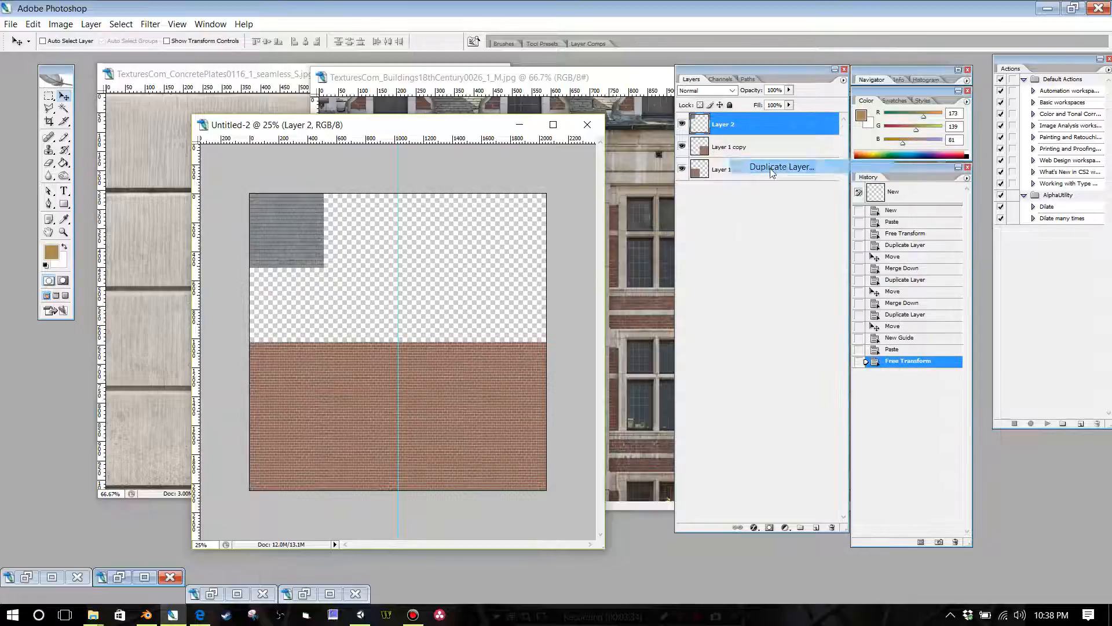
left_click(654, 189)
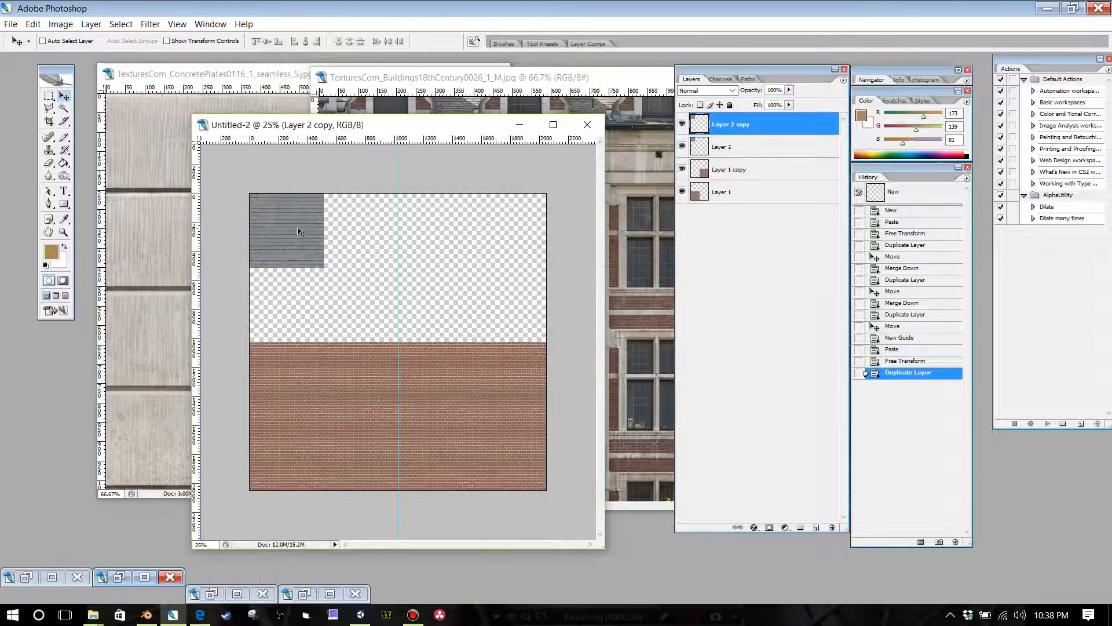
left_click_drag(298, 231, 373, 230)
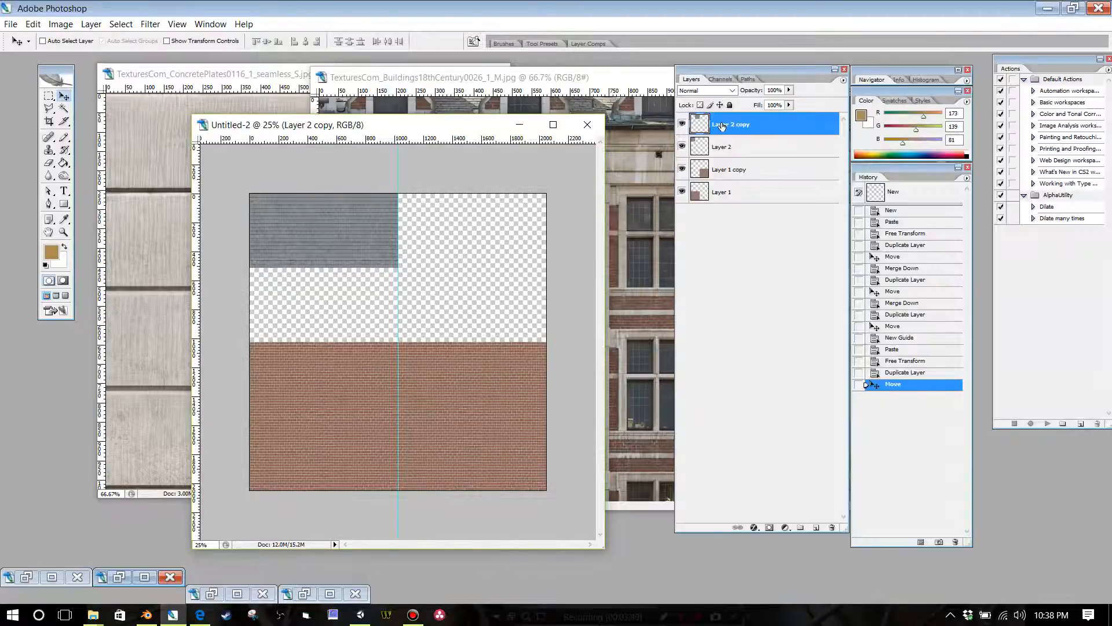
Step: Merge the two slate layers and place a duplicate of the strip beyond the centre guide, filling the canvas's full top width
key("ctrl+e")
right_click(723, 125)
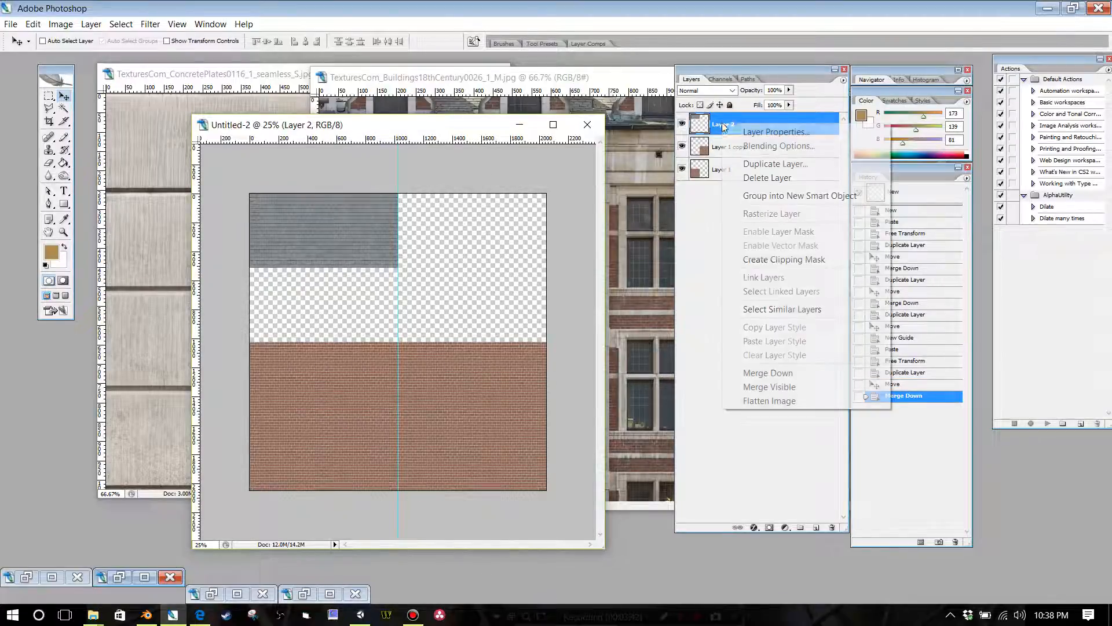
left_click(754, 165)
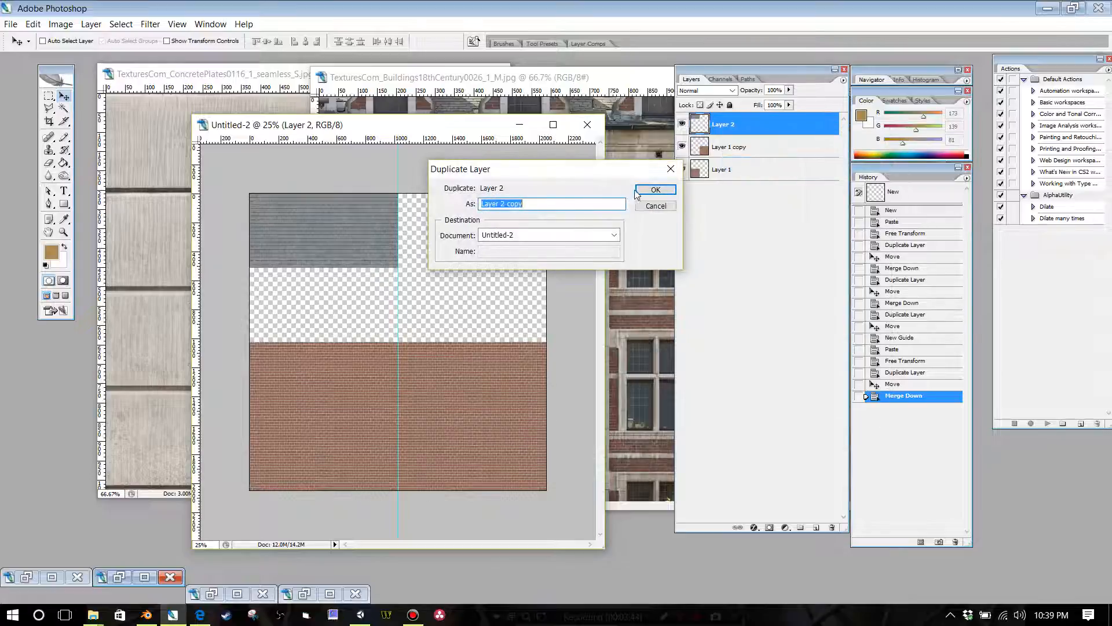
left_click(642, 190)
key("Tab")
left_click_drag(363, 227, 507, 224)
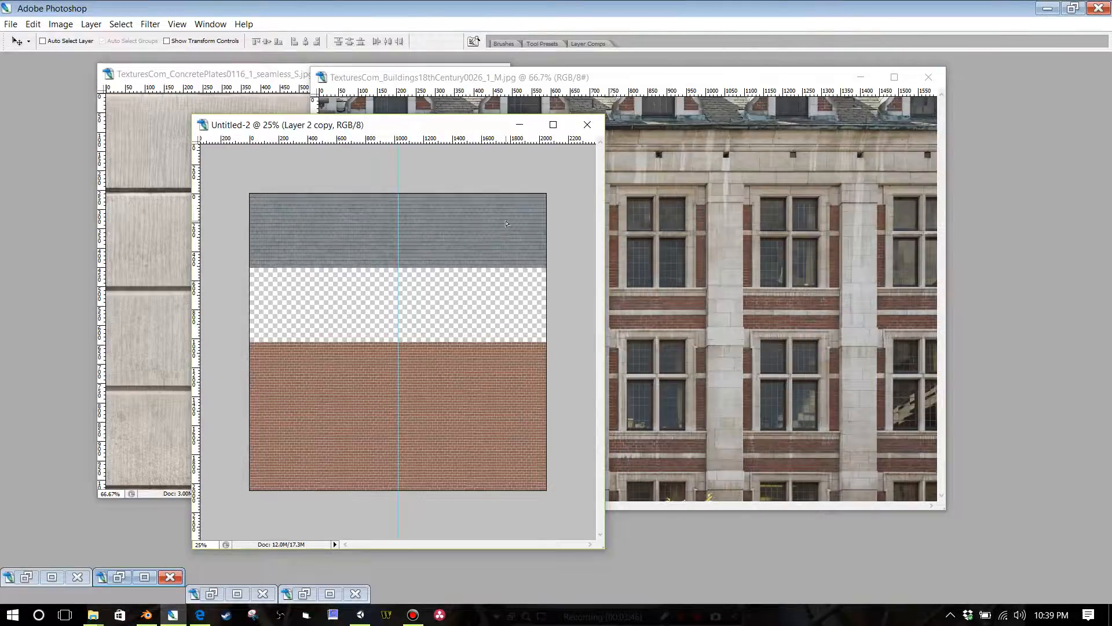
Step: Minimize the Buildings18thCentury image and show the tool and layer palettes again for the atlas document
left_click(690, 164)
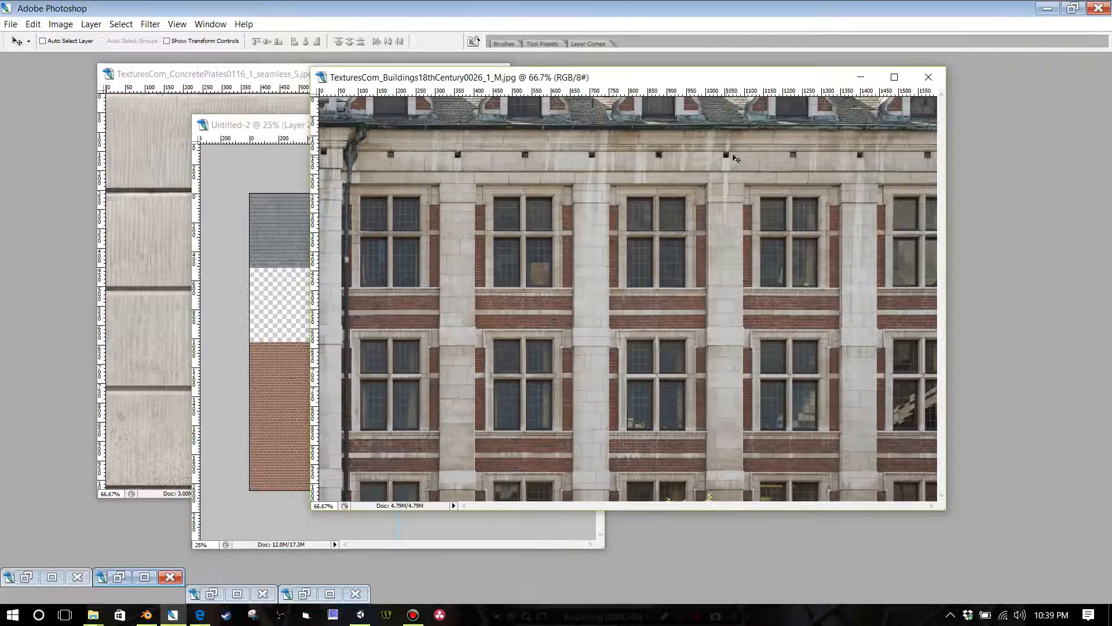
left_click(861, 77)
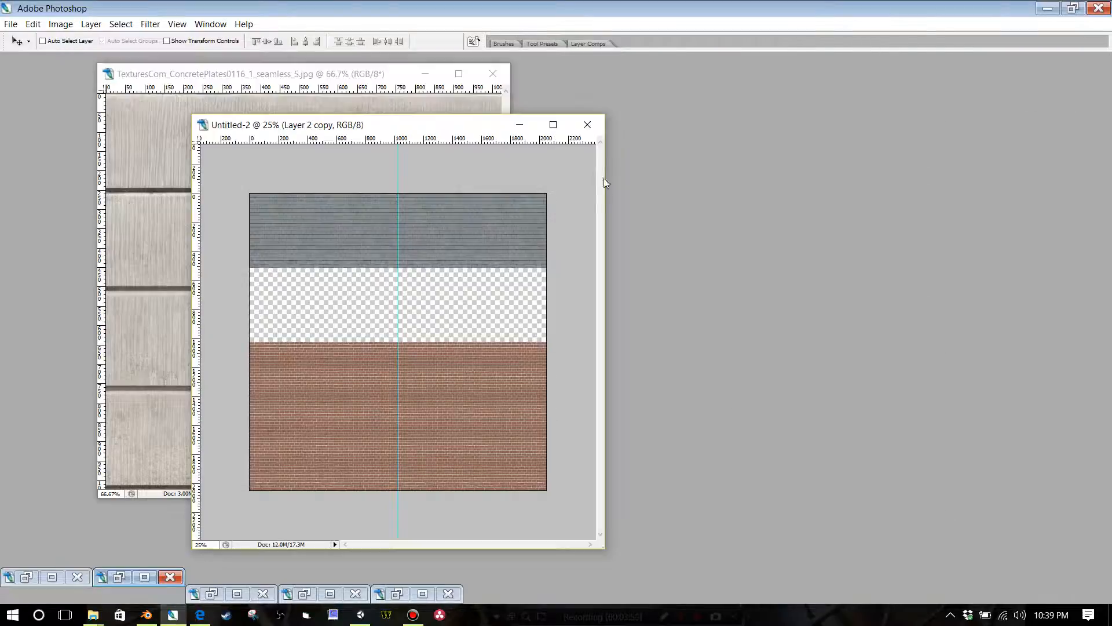
key("Tab")
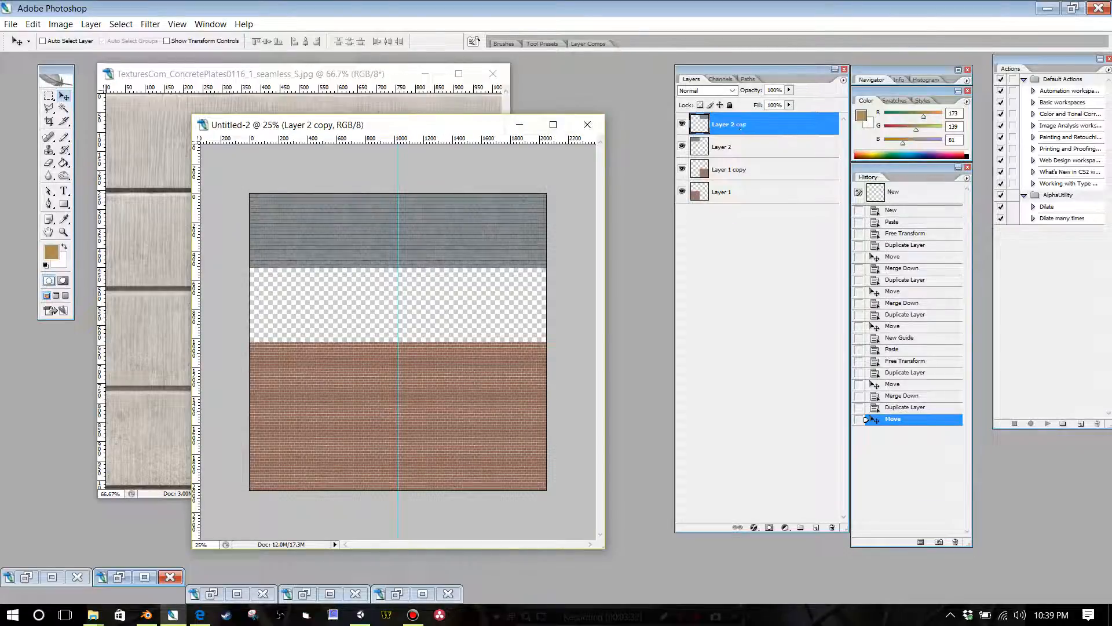
Step: Merge the slate strips into one layer and place a duplicate directly beneath it, filling the gap down to the bricks
key("ctrl+e")
right_click(743, 128)
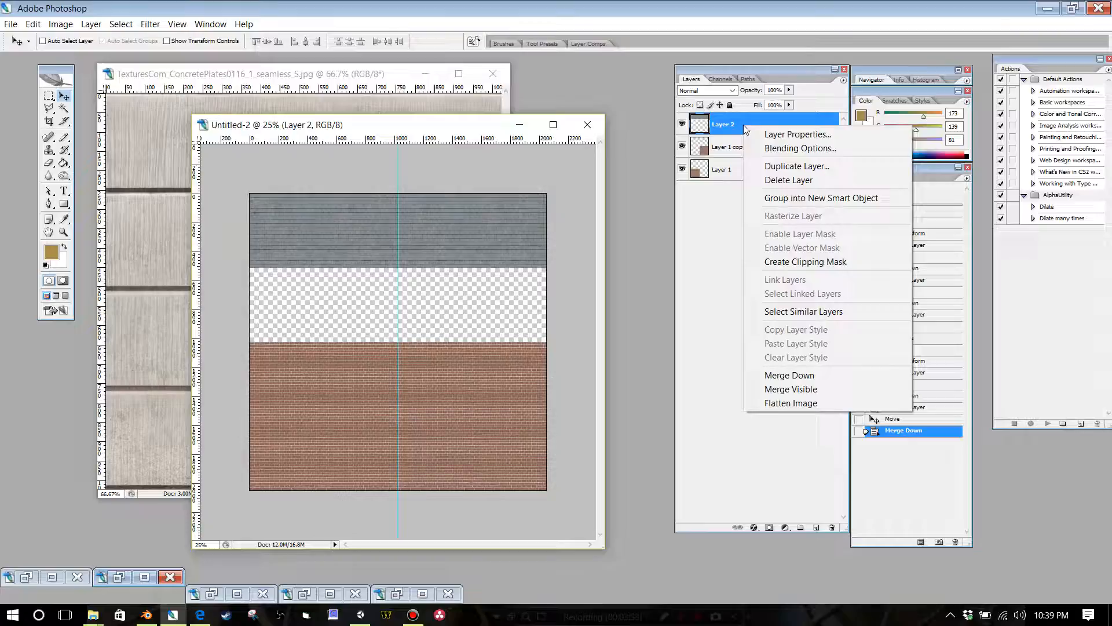
left_click(788, 167)
left_click(656, 190)
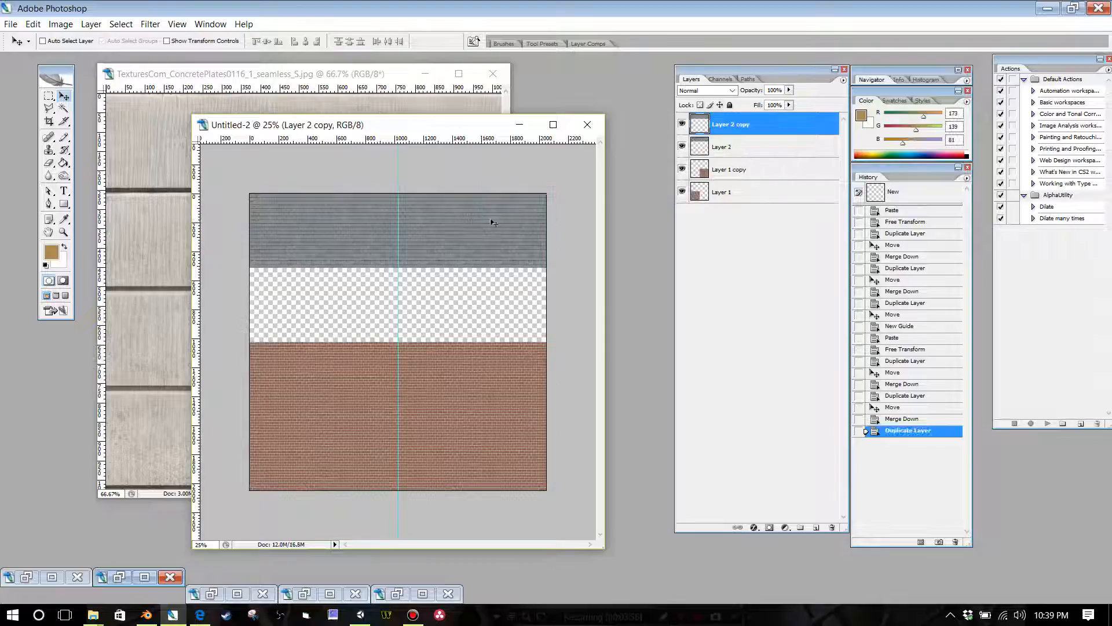
left_click_drag(460, 229, 459, 300)
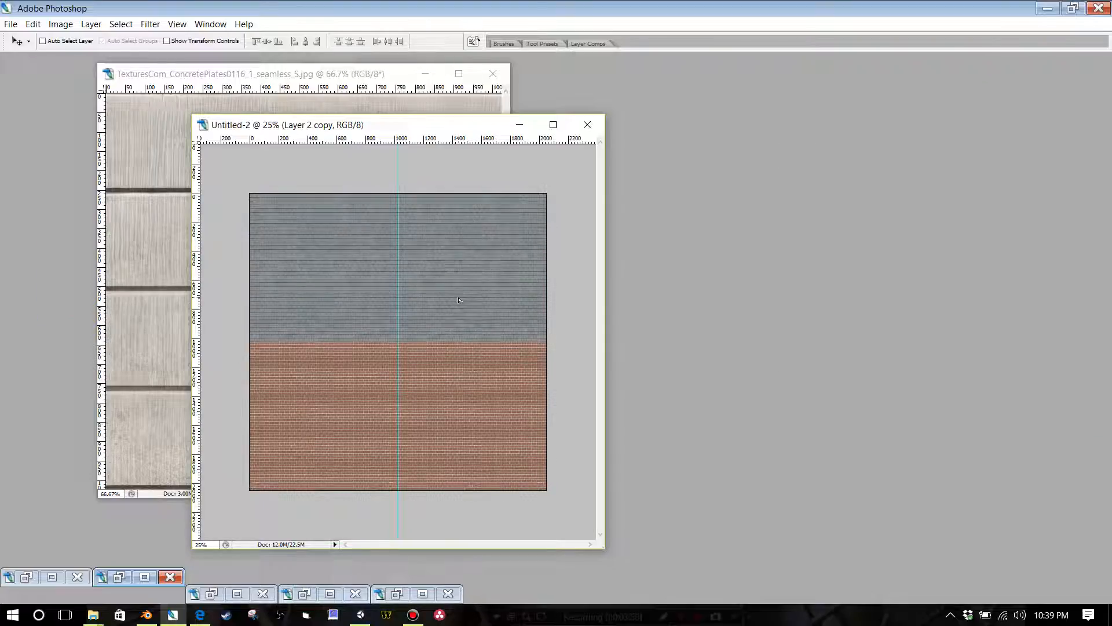
key("Tab")
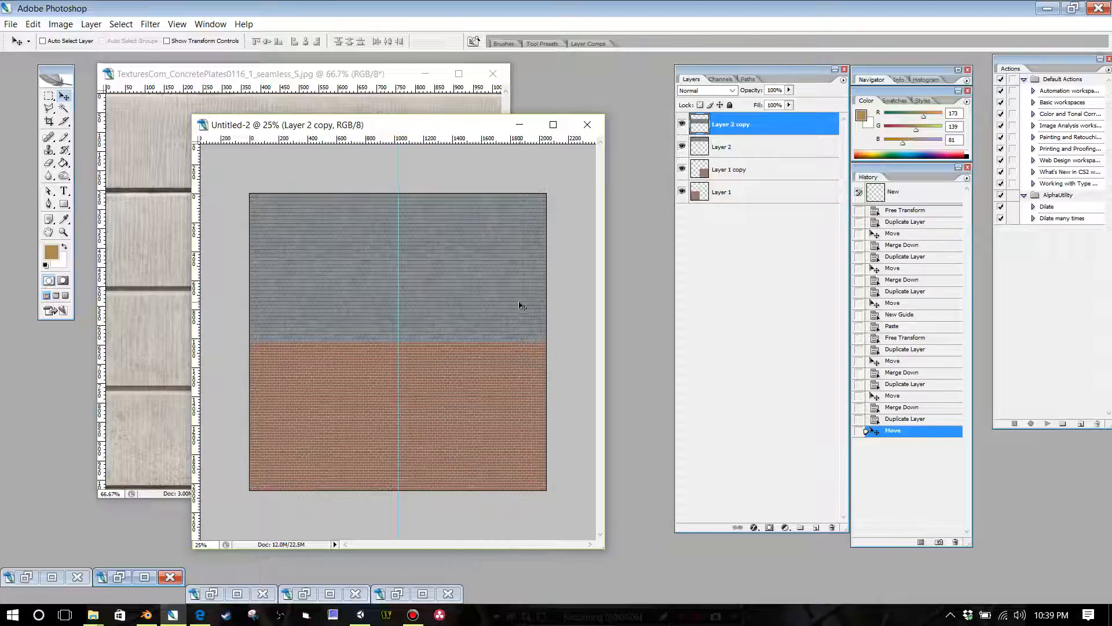
Step: Merge the two brick layers and the two slate layers, and add a horizontal guide about 700 px below the canvas's top edge
left_click(740, 173)
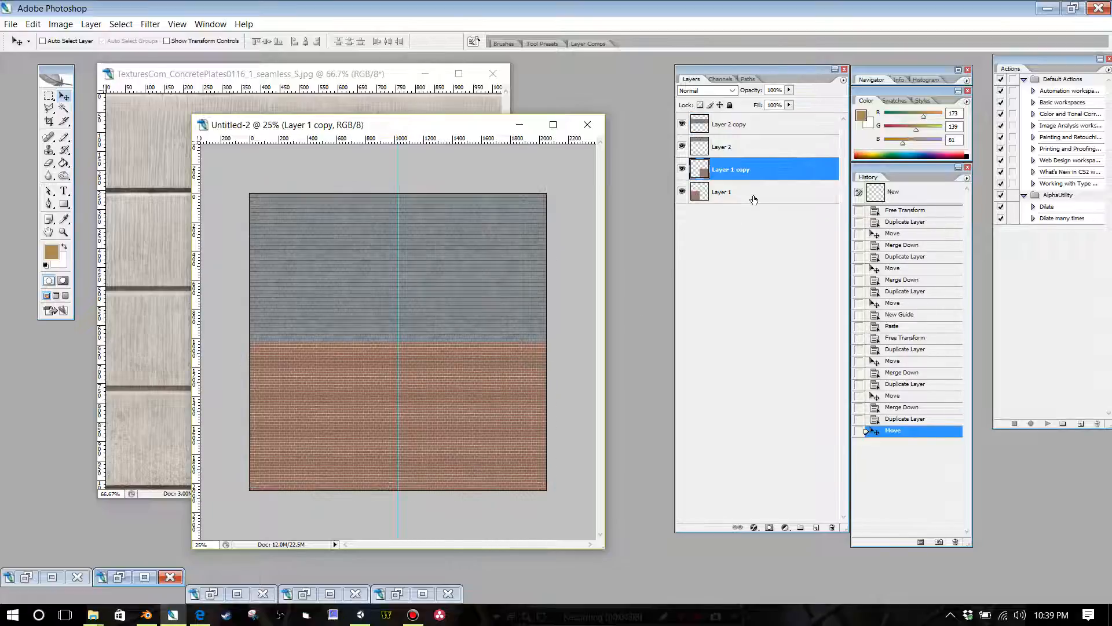
key("ctrl+e")
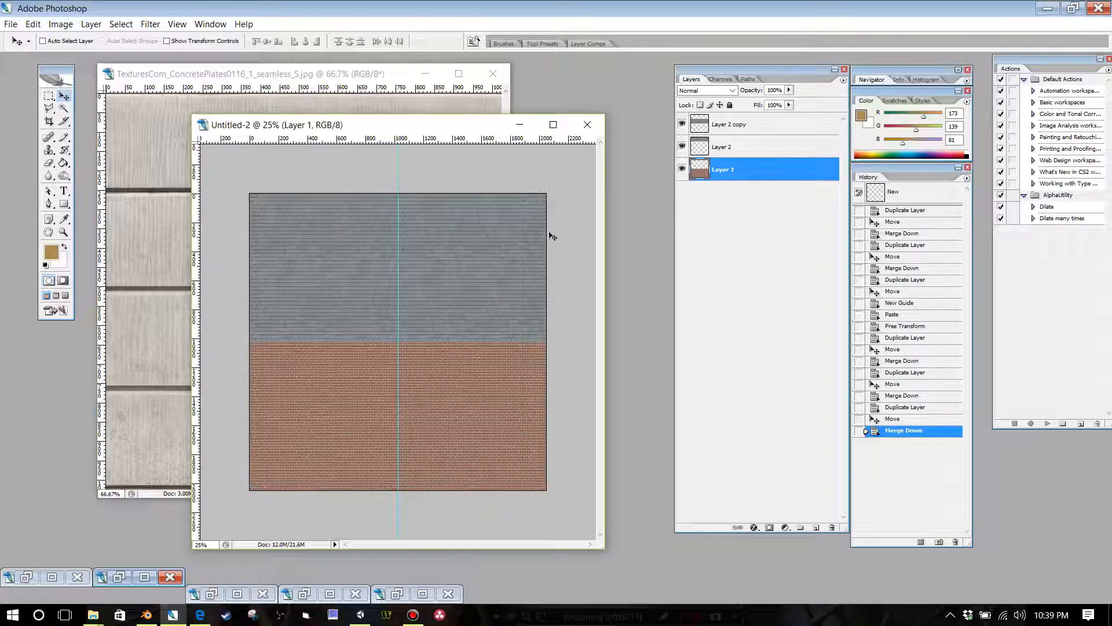
left_click_drag(437, 140, 429, 294)
left_click(741, 131)
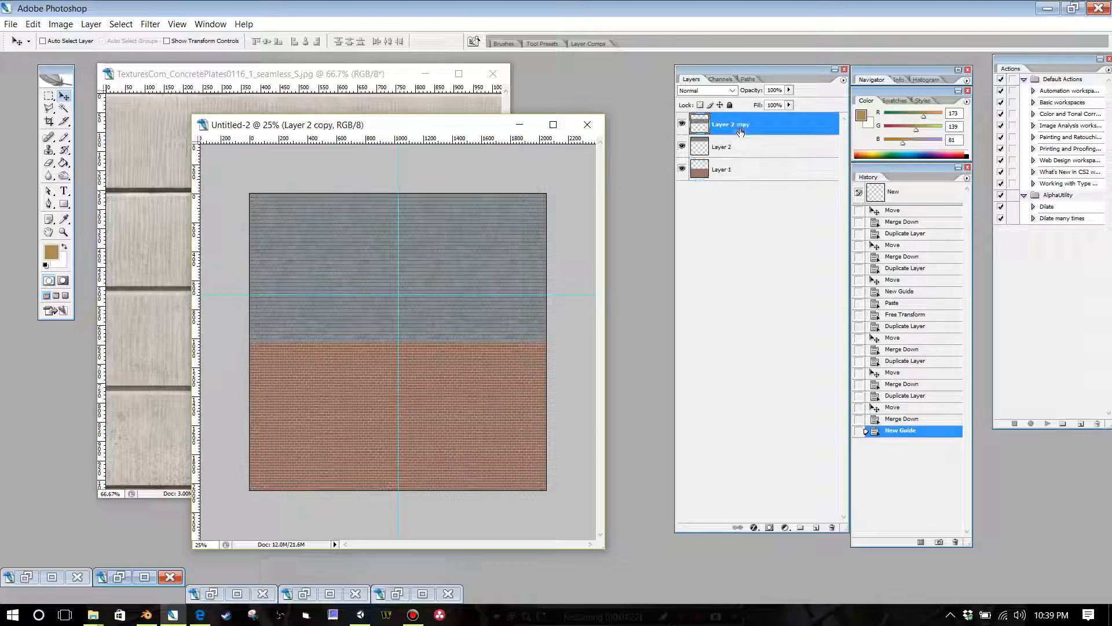
key("ctrl+e")
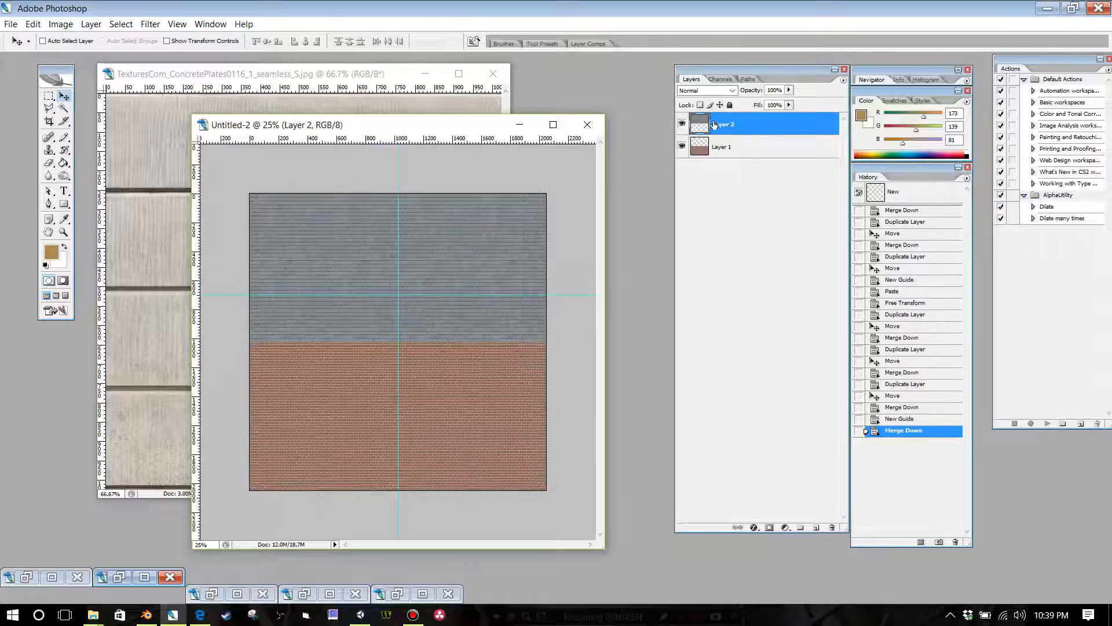
left_click(33, 24)
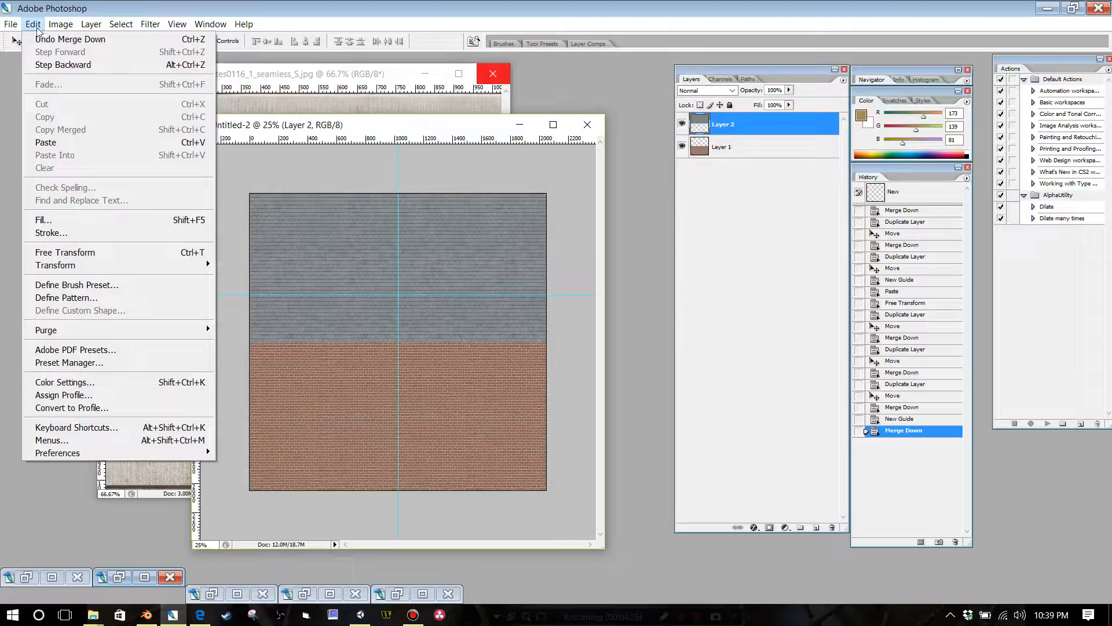
mouse_move(95, 267)
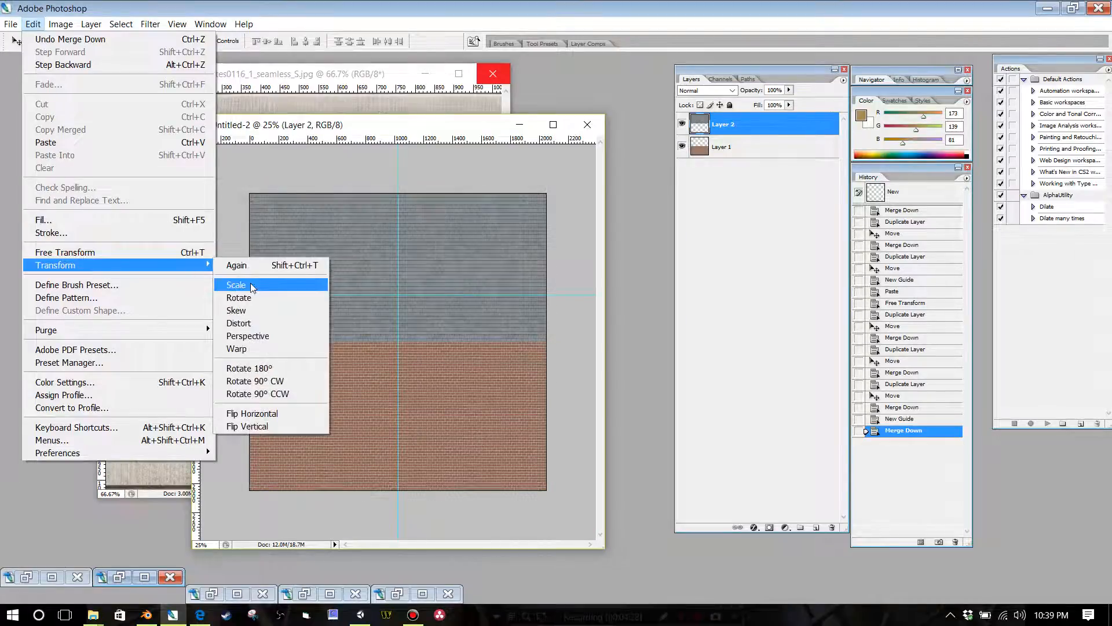
left_click(249, 283)
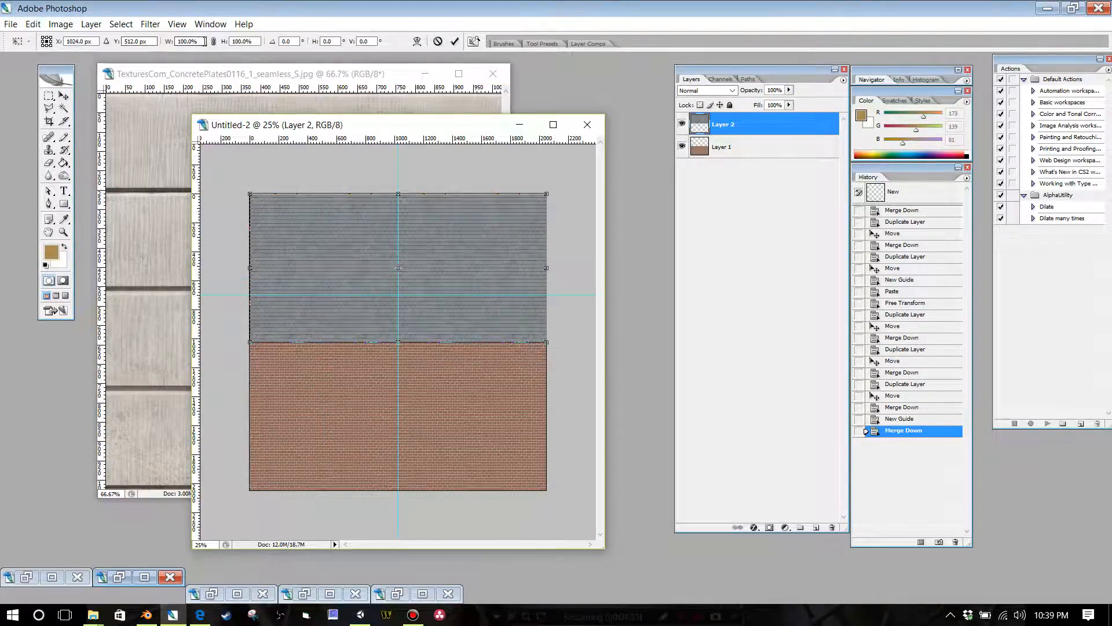
left_click_drag(201, 42, 133, 41)
type("70")
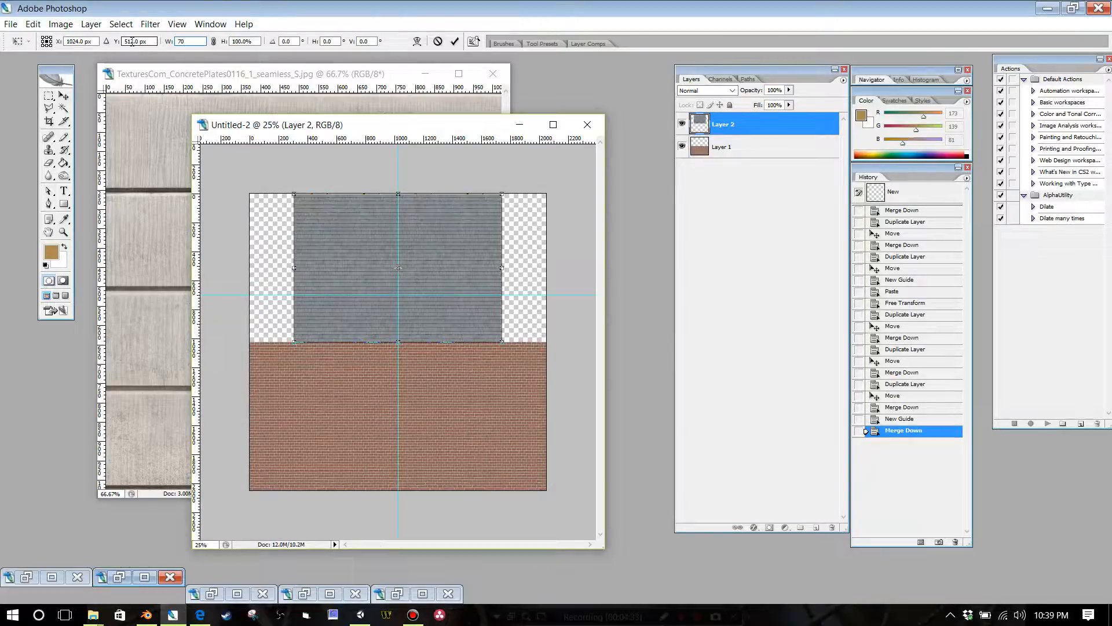
key("Tab")
key("Escape")
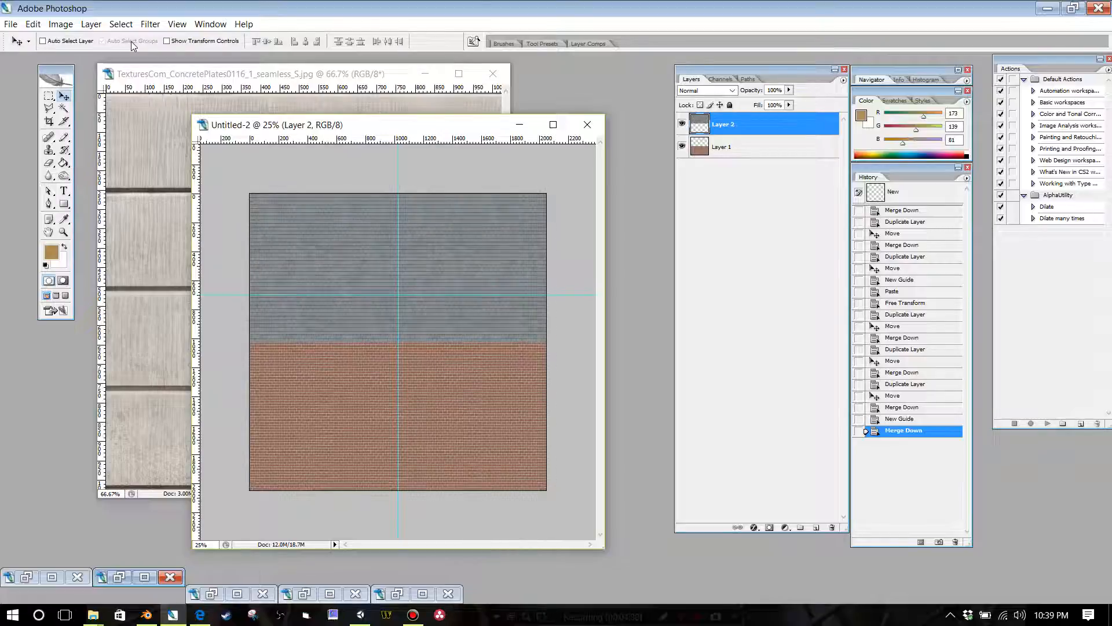
Step: Scale the slate layer to 70% height and align it with the canvas's top edge
left_click(32, 24)
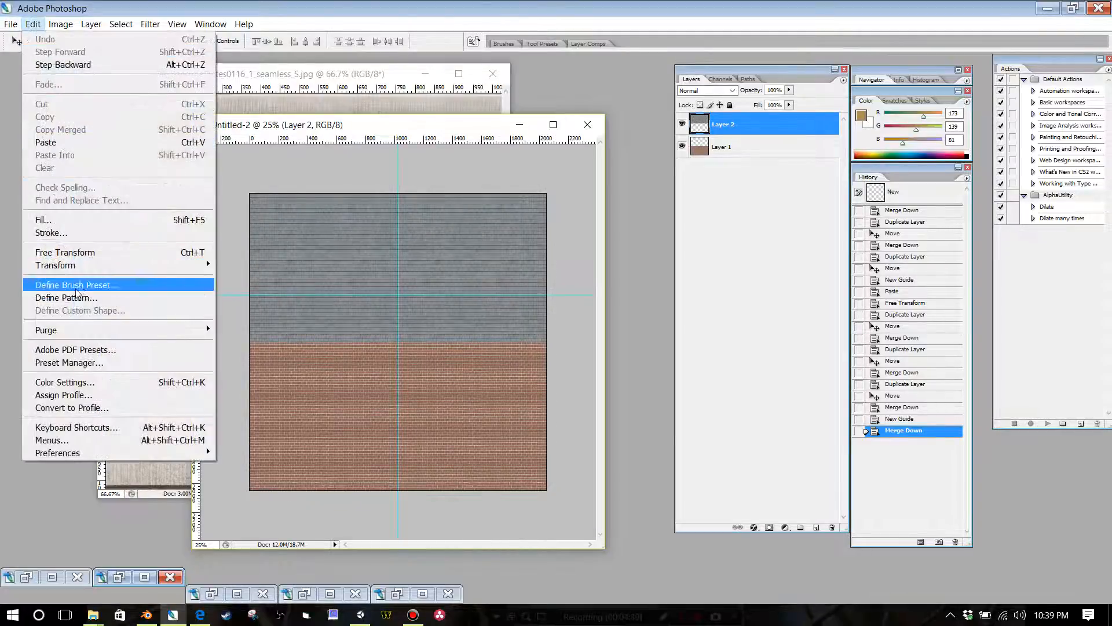
mouse_move(88, 266)
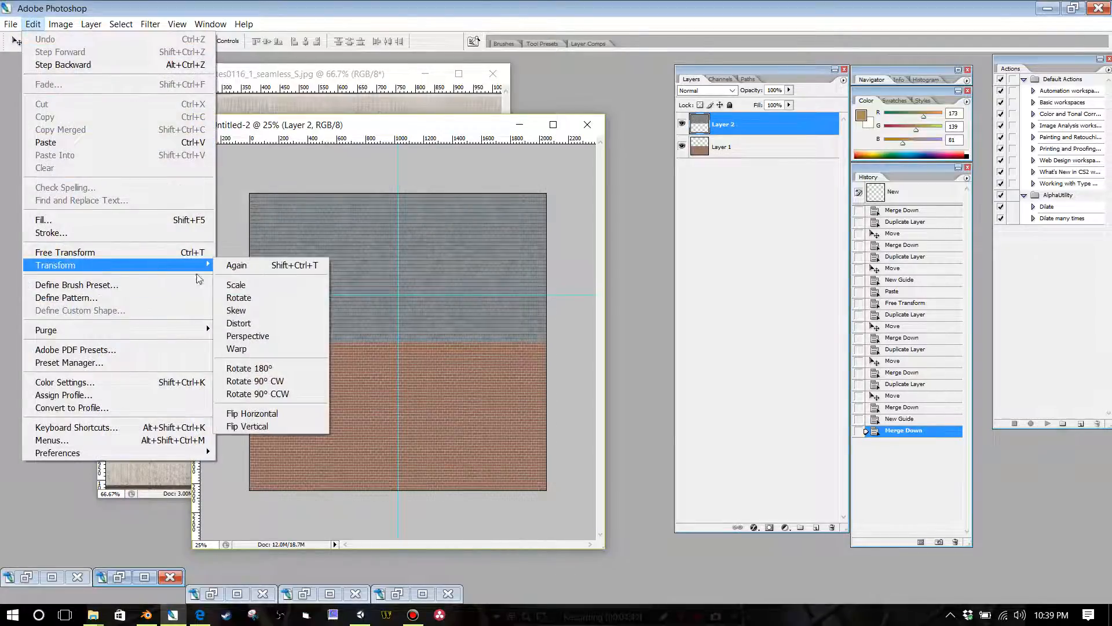
left_click(232, 285)
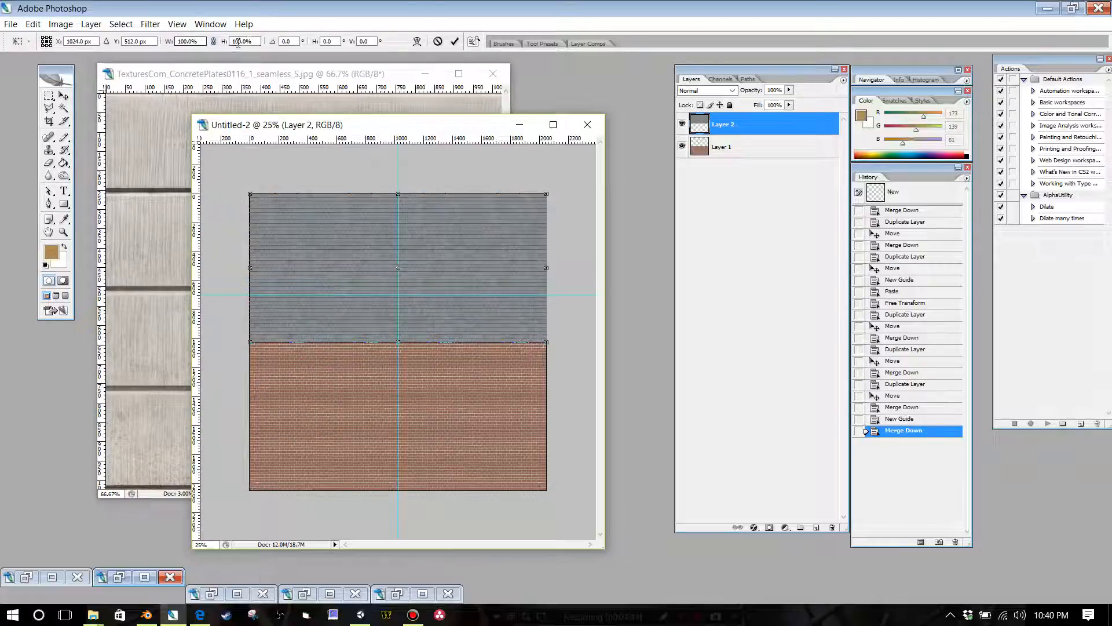
left_click_drag(253, 41, 205, 38)
type("70")
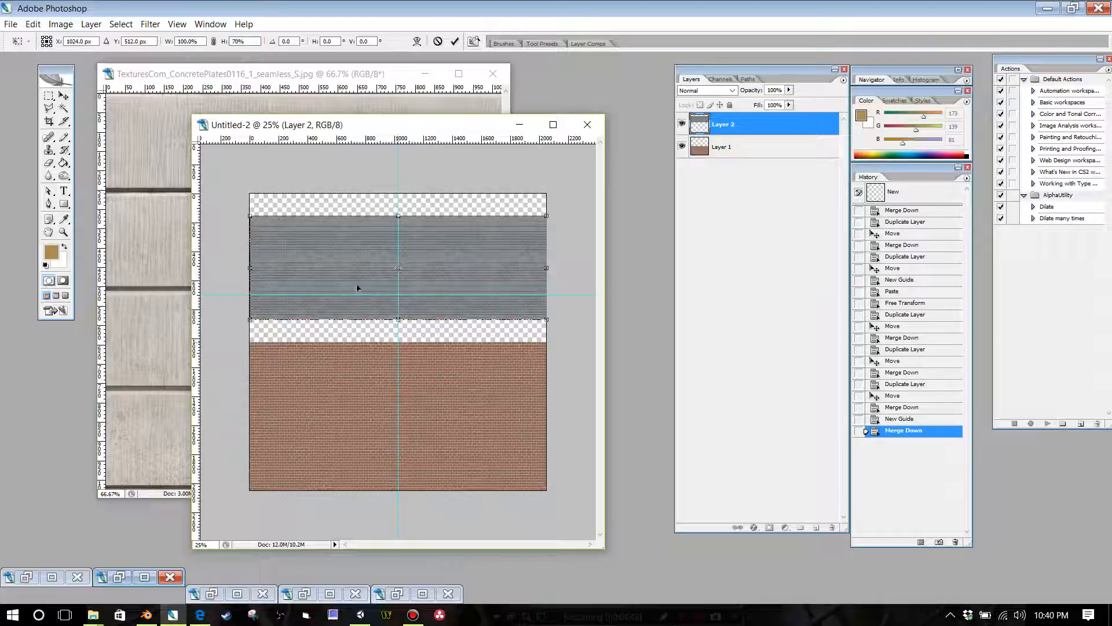
key("Tab")
left_click_drag(341, 255, 340, 235)
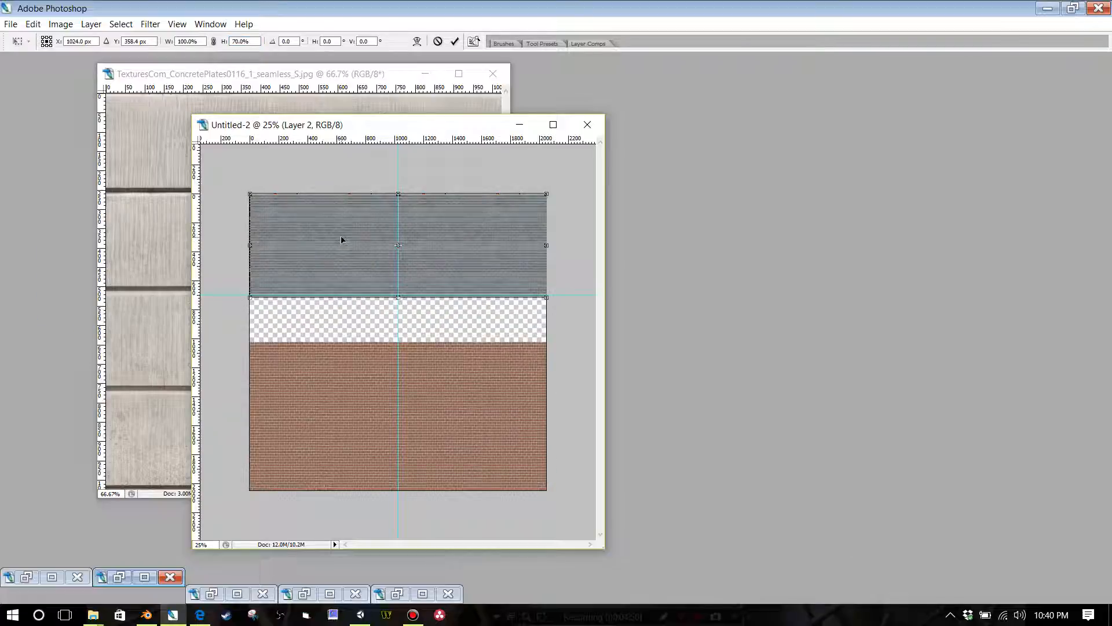
key("Tab")
key("Return")
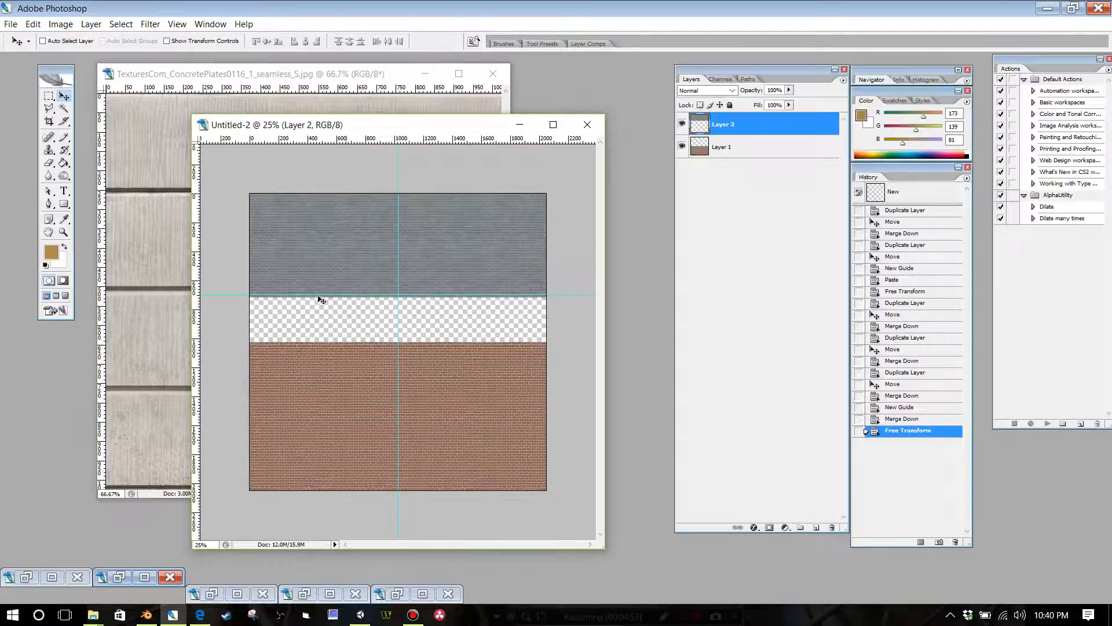
Step: Copy the entire TexturesCom_ConcretePlates0116_1_seamless_S.jpg image and paste it into the Untitled-2 atlas
left_click(208, 106)
left_click(124, 25)
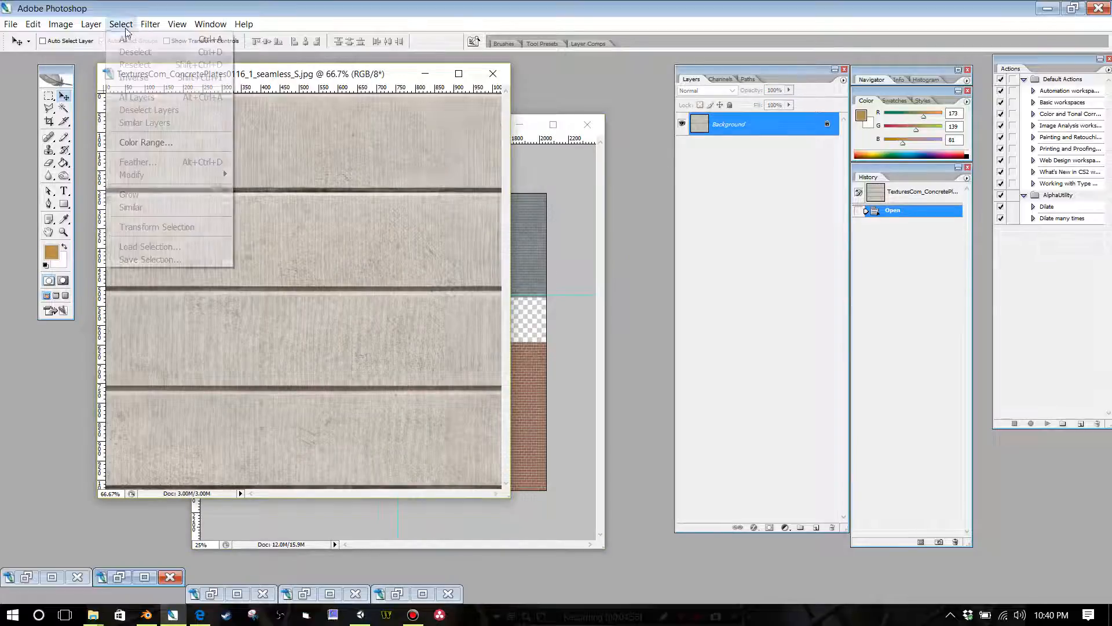
left_click(125, 39)
left_click(32, 24)
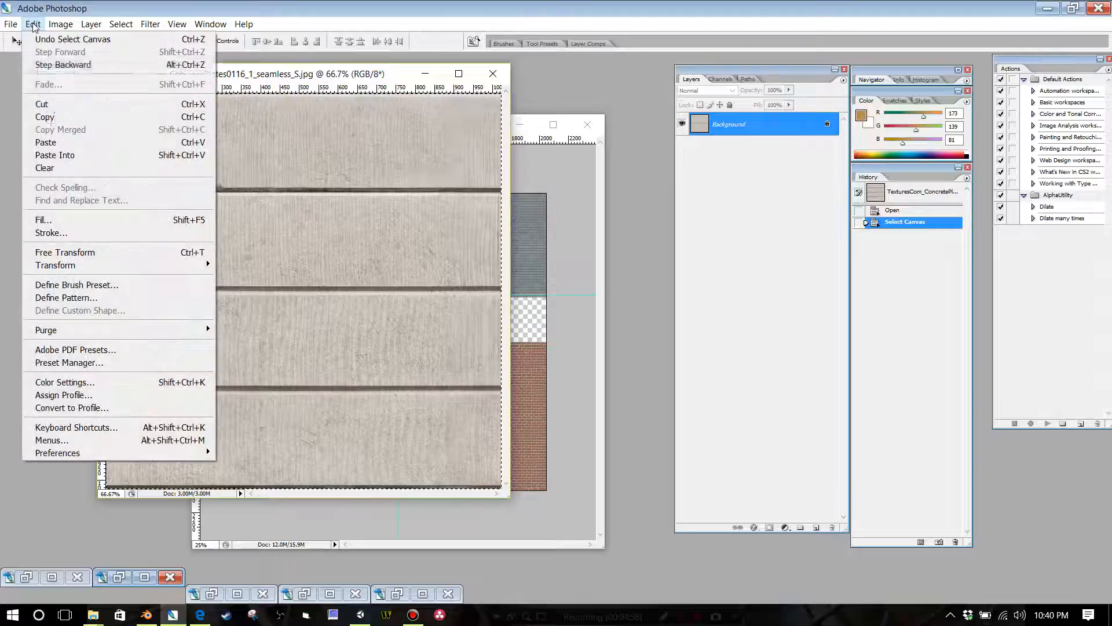
left_click(45, 117)
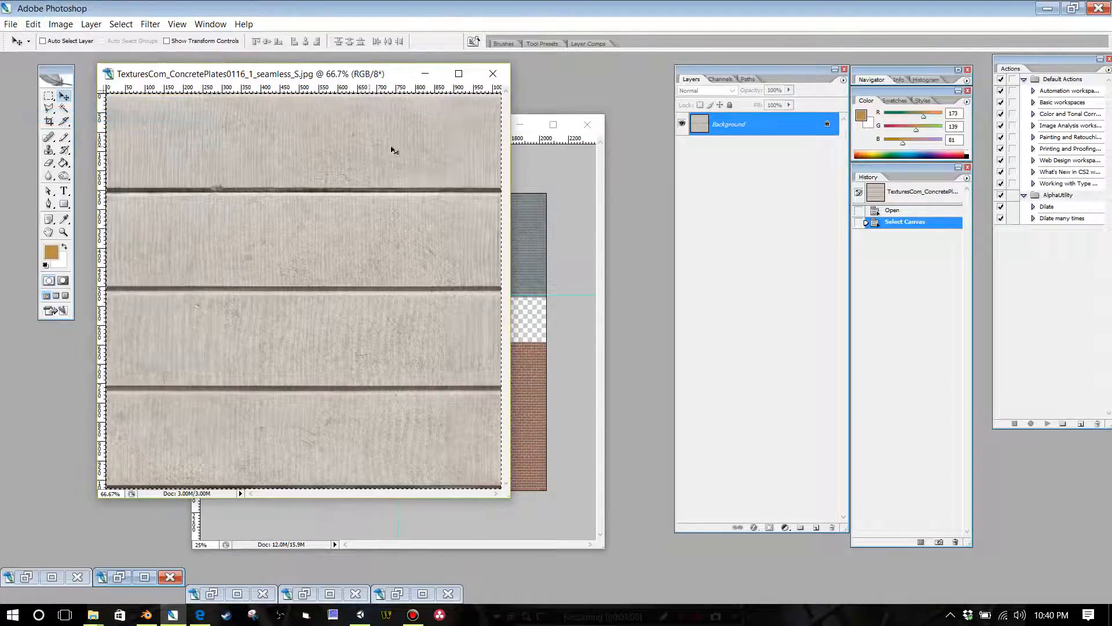
left_click(540, 155)
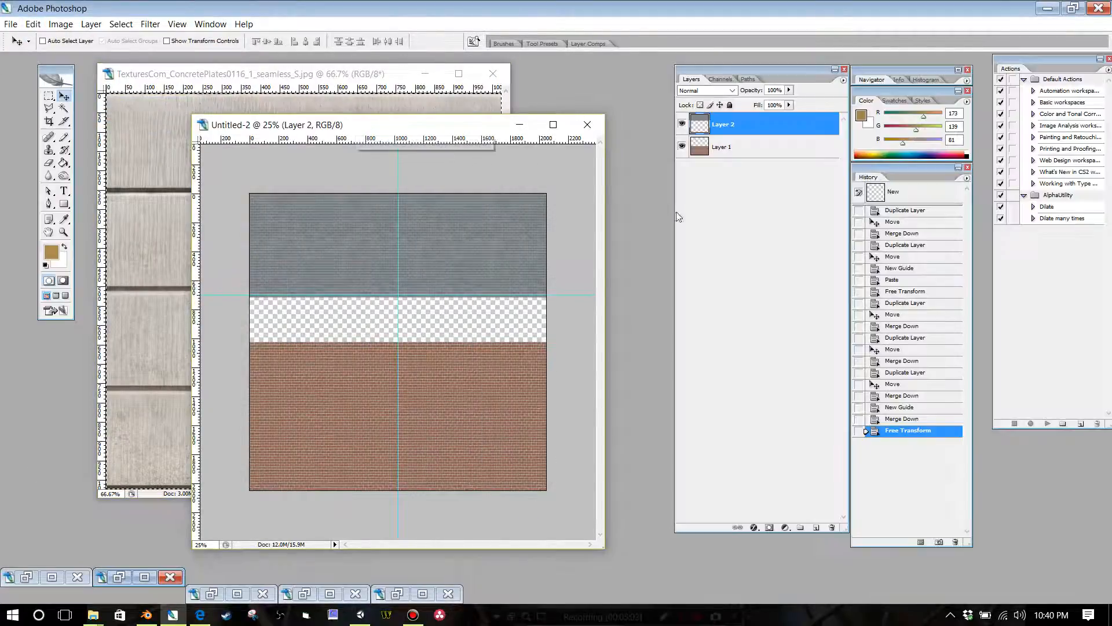
left_click(32, 25)
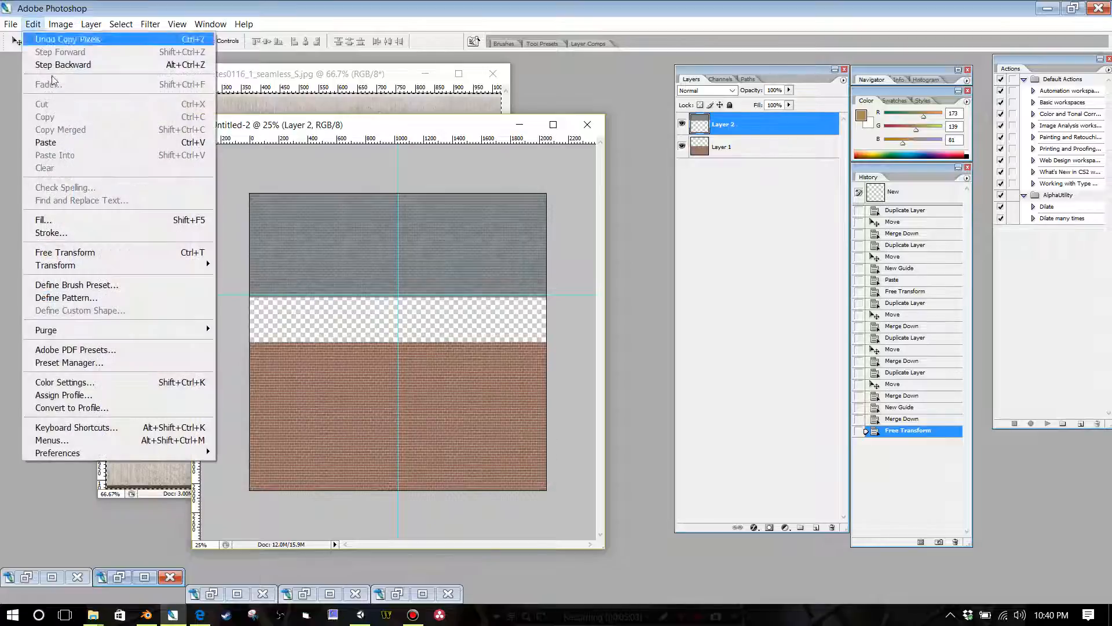
left_click(45, 142)
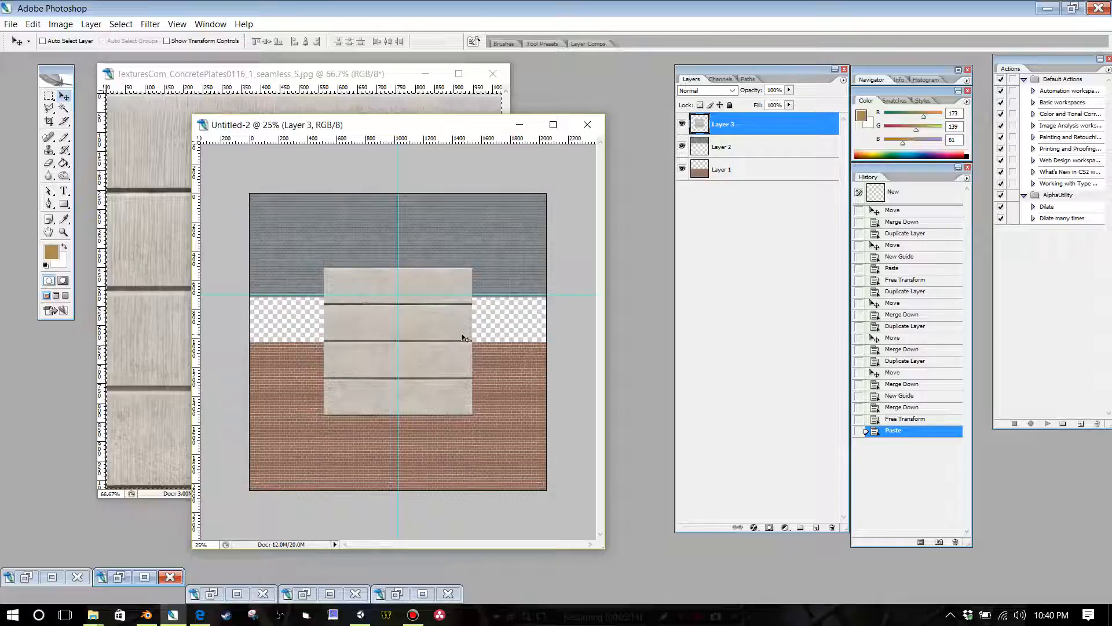
Step: Scale the pasted concrete texture to 30% width and height and place it at the canvas's left edge between the slate and brick
left_click(33, 24)
mouse_move(198, 268)
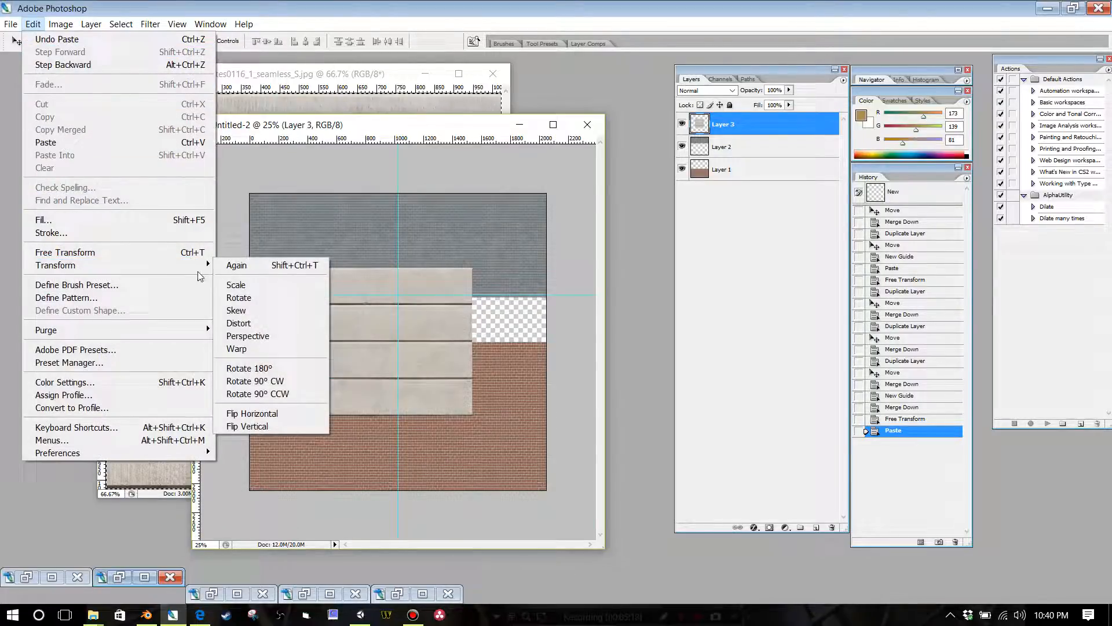
left_click(236, 285)
left_click(200, 42)
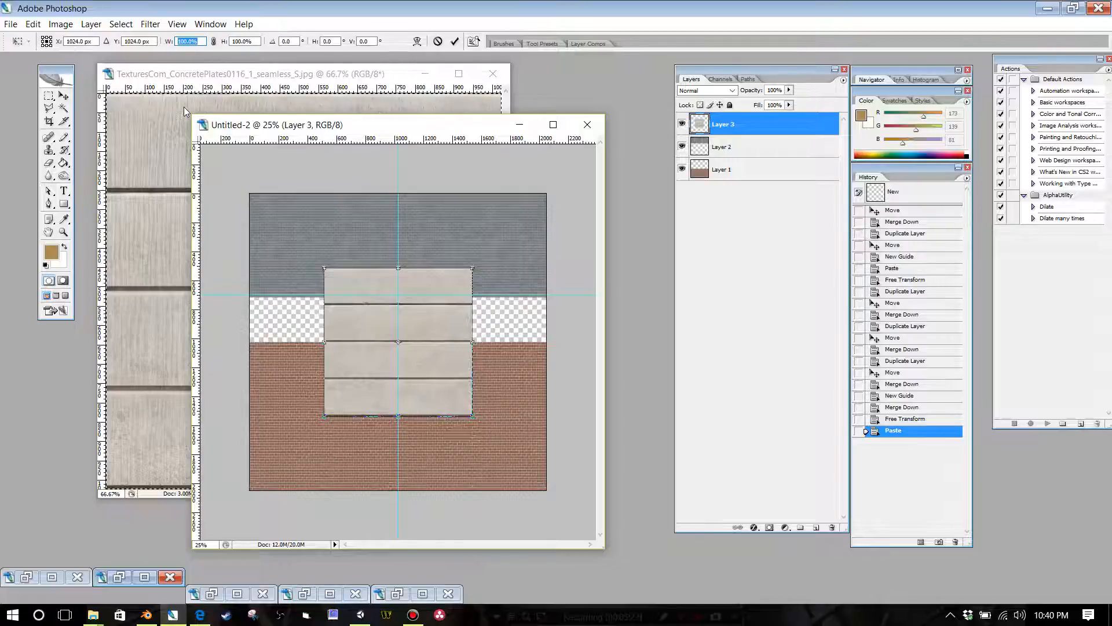
type("30")
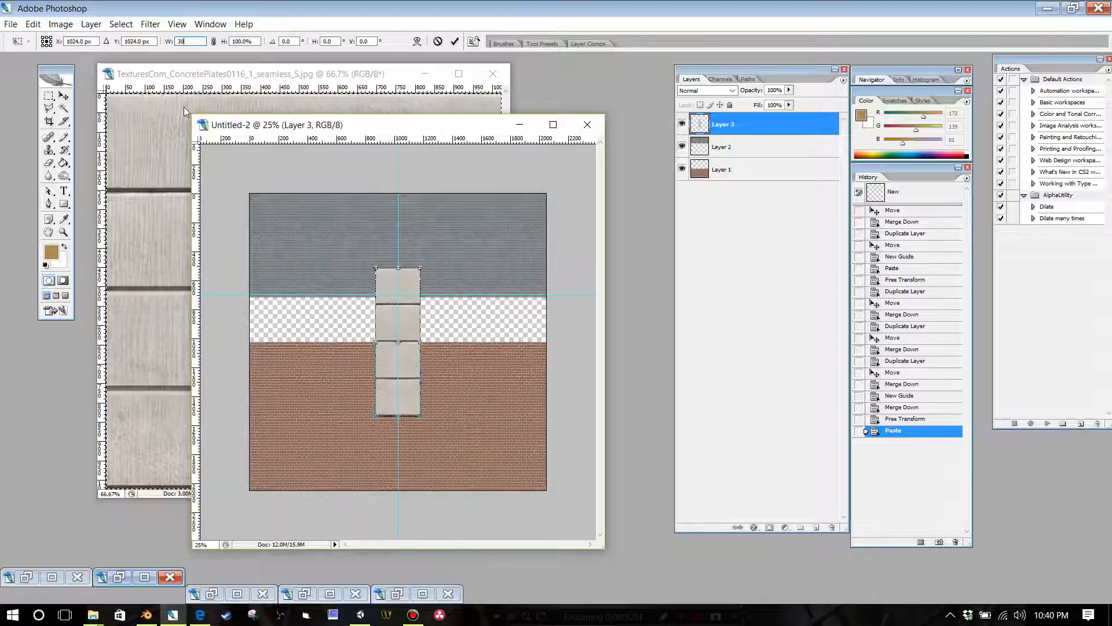
key("Tab")
type("30")
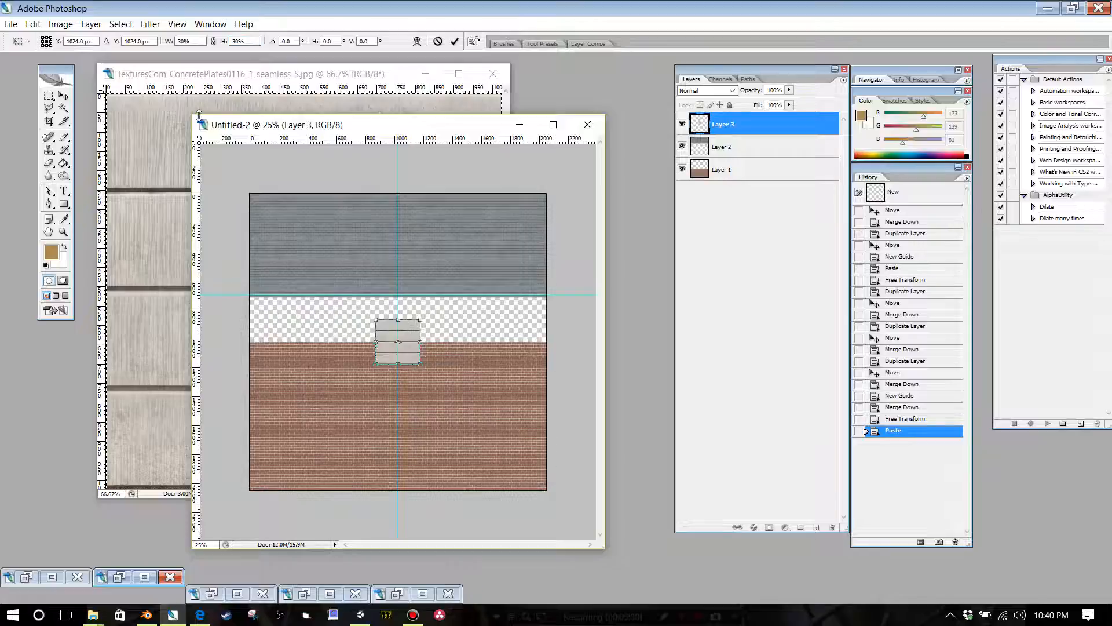
key("Tab")
left_click_drag(388, 337, 265, 316)
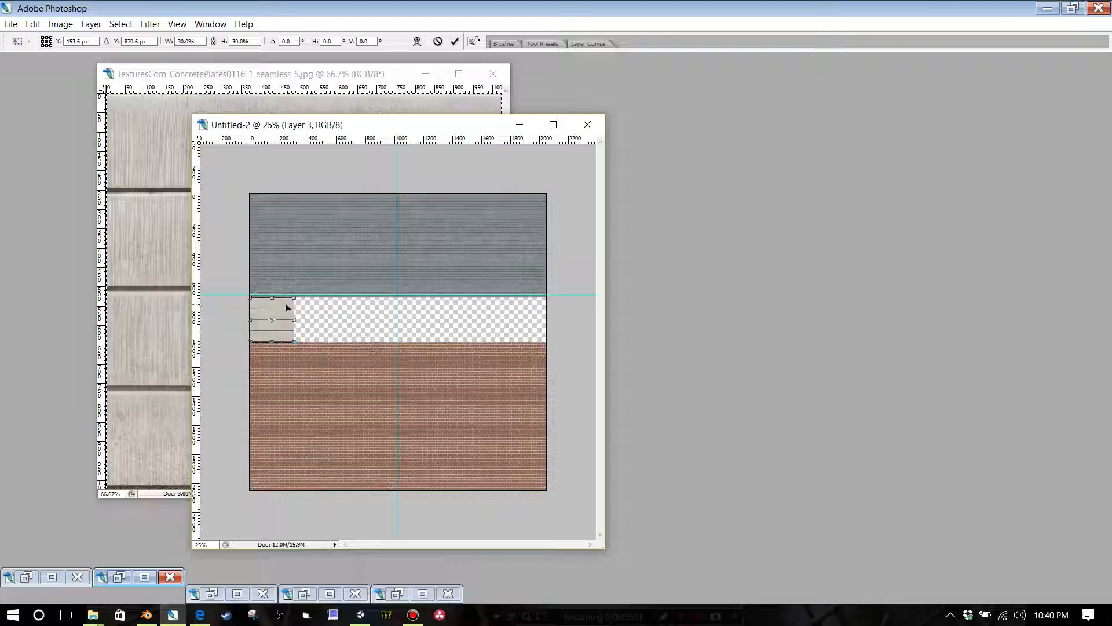
key("Return")
key("Tab")
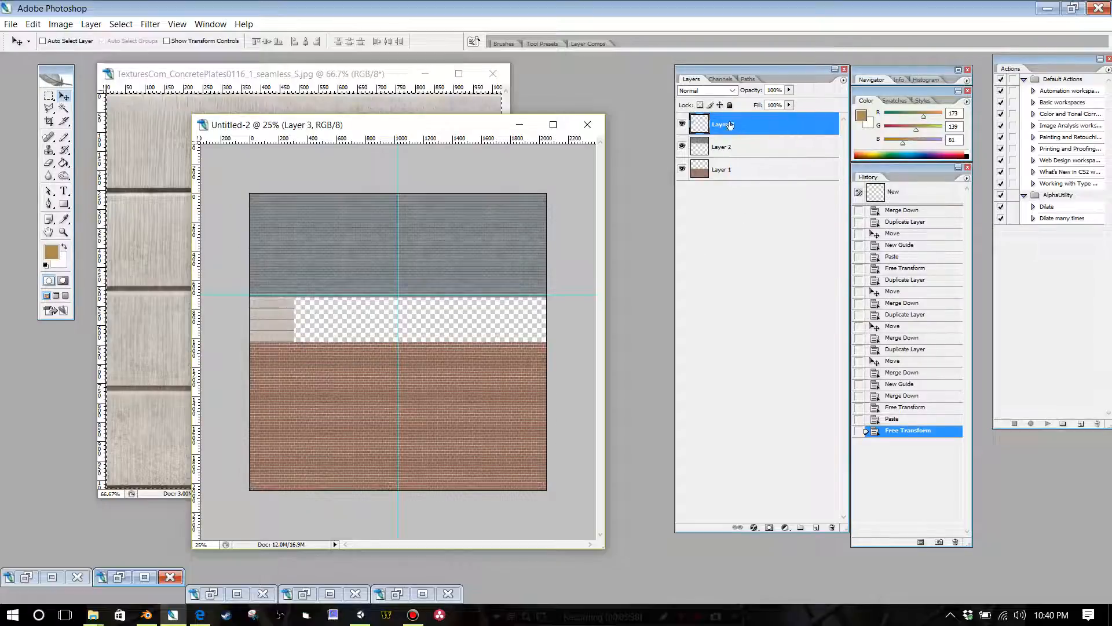
Step: Duplicate the concrete plates layer and place the copy flush against the original's right edge
right_click(733, 125)
left_click(783, 162)
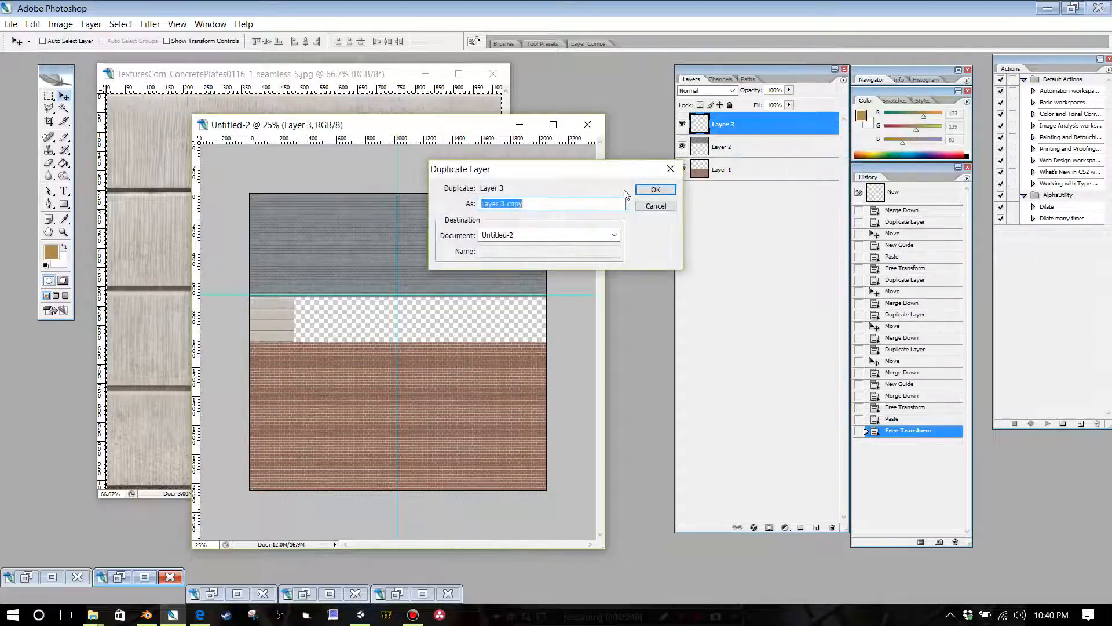
left_click(647, 191)
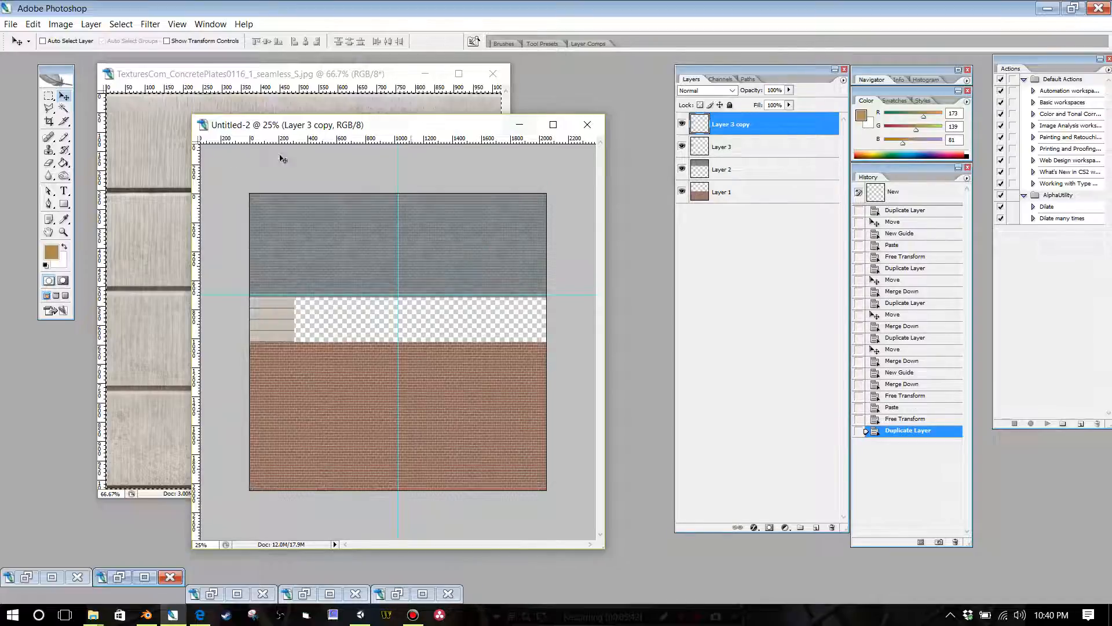
key("Tab")
left_click_drag(271, 322, 315, 322)
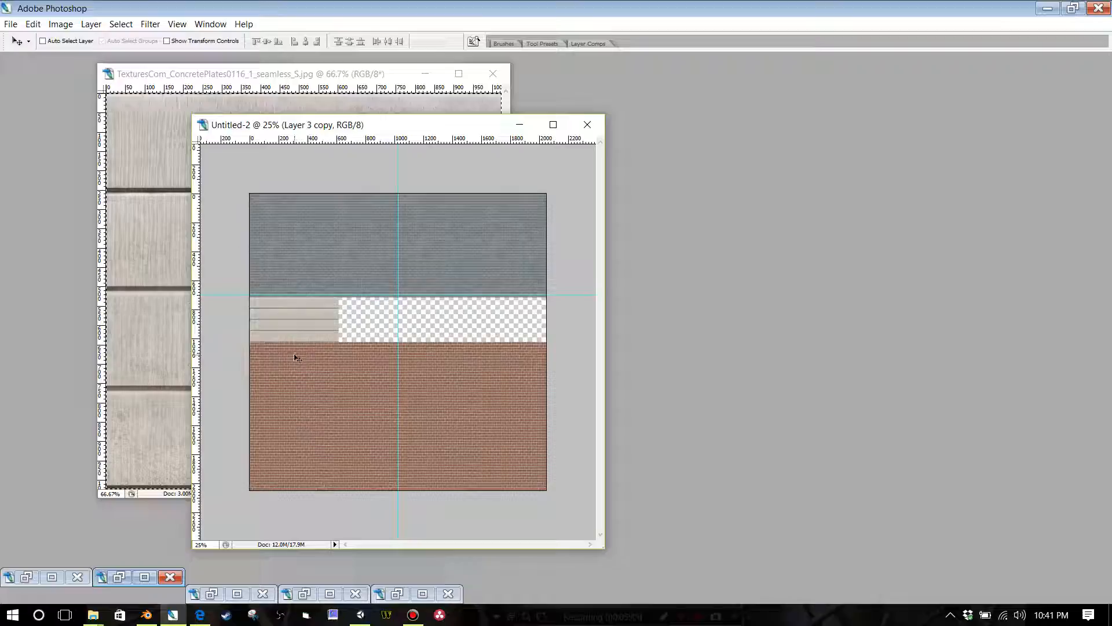
key("ctrl+plus")
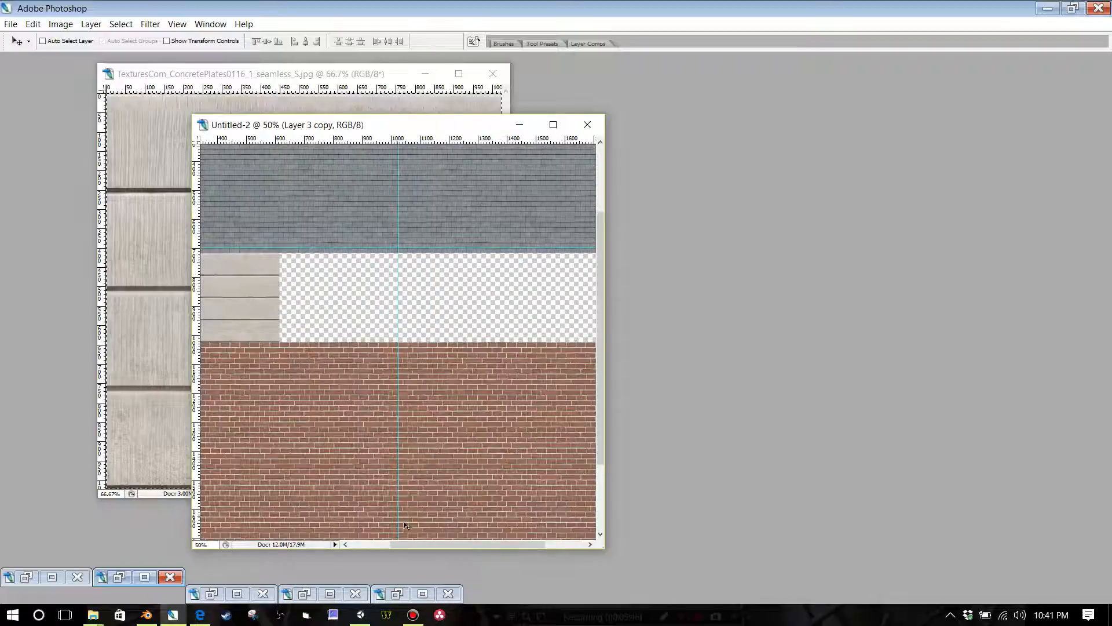
Step: Check the joints of the two concrete plate tiles and merge the copy down into the original concrete layer
left_click_drag(412, 547, 374, 547)
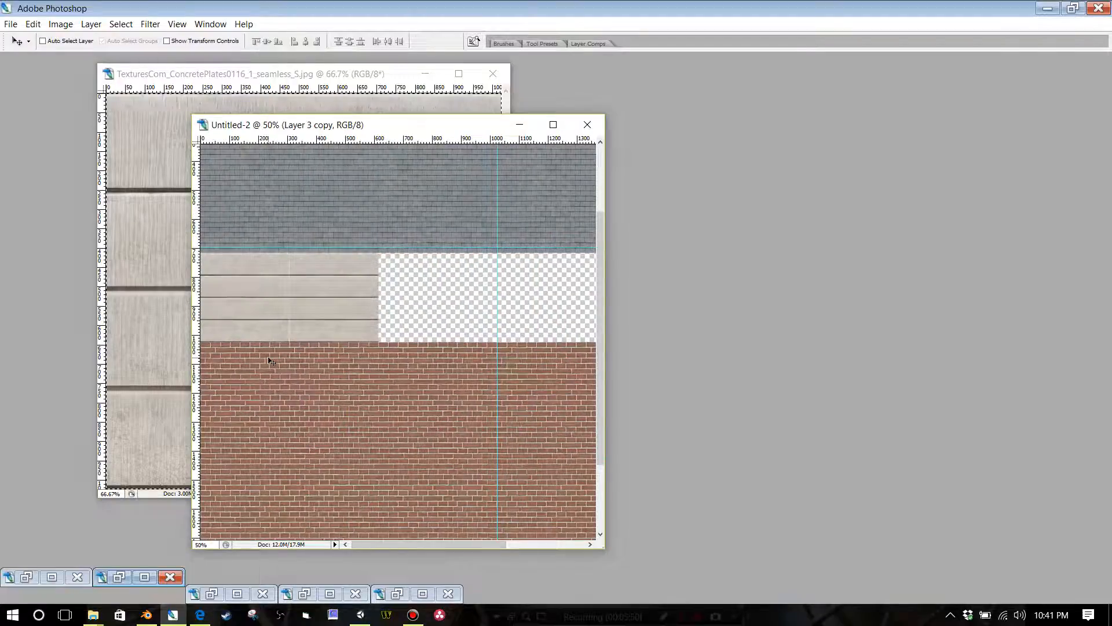
key("ctrl+plus")
key("ctrl+plus")
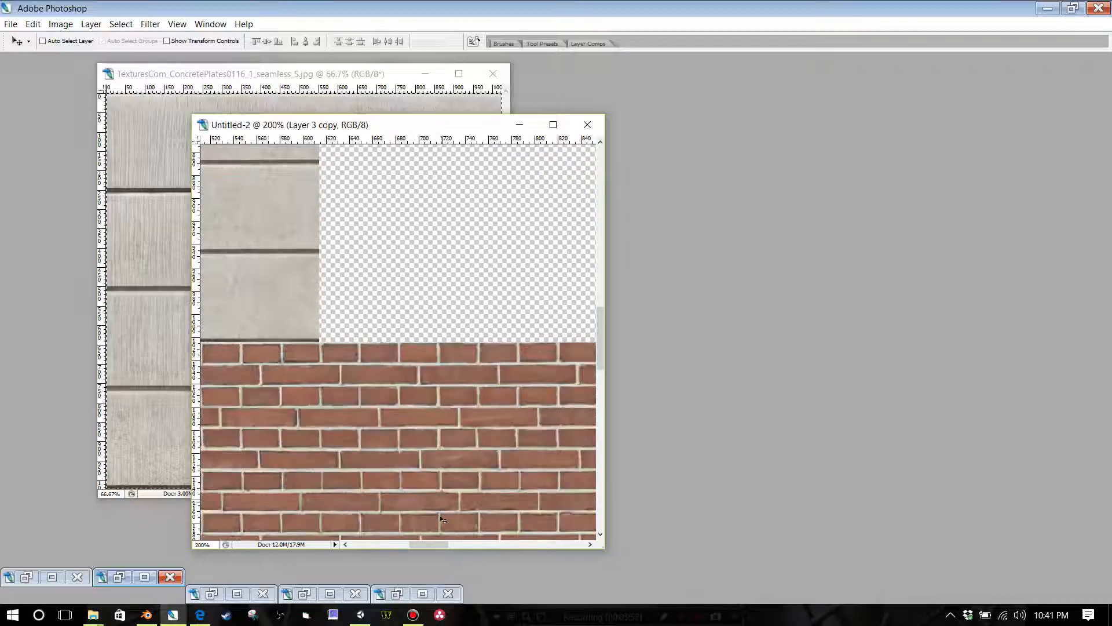
left_click_drag(422, 543, 382, 538)
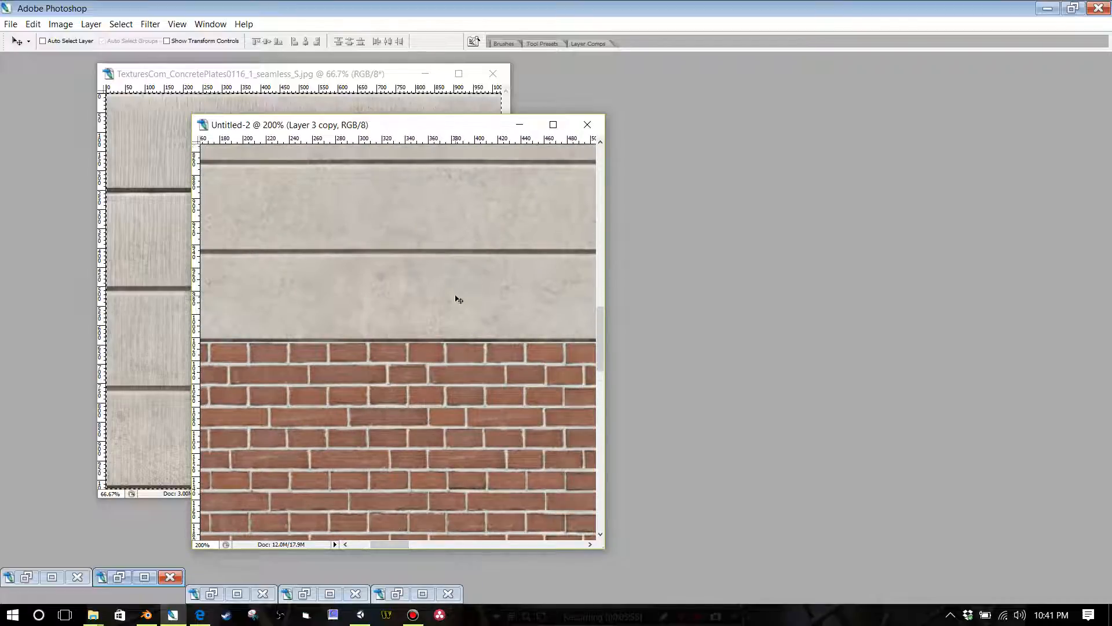
scroll(455, 298, "up", 1)
left_click_drag(451, 282, 454, 286)
key("ctrl+minus")
key("ctrl+minus")
key("ctrl+minus")
key("ctrl+minus")
key("ctrl+minus")
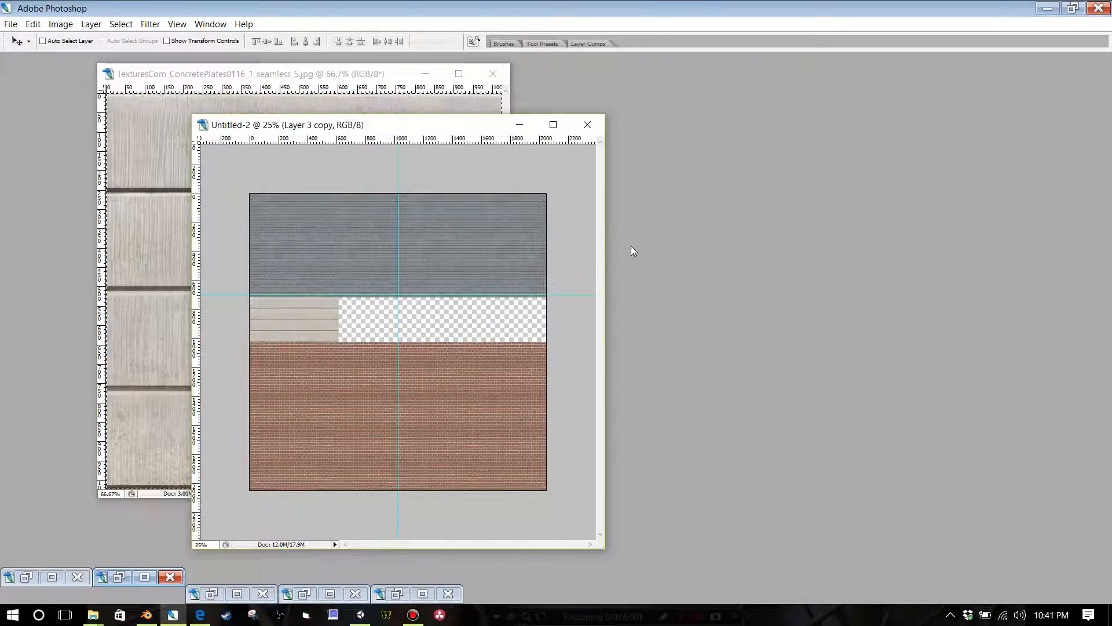
key("Tab")
key("ctrl+e")
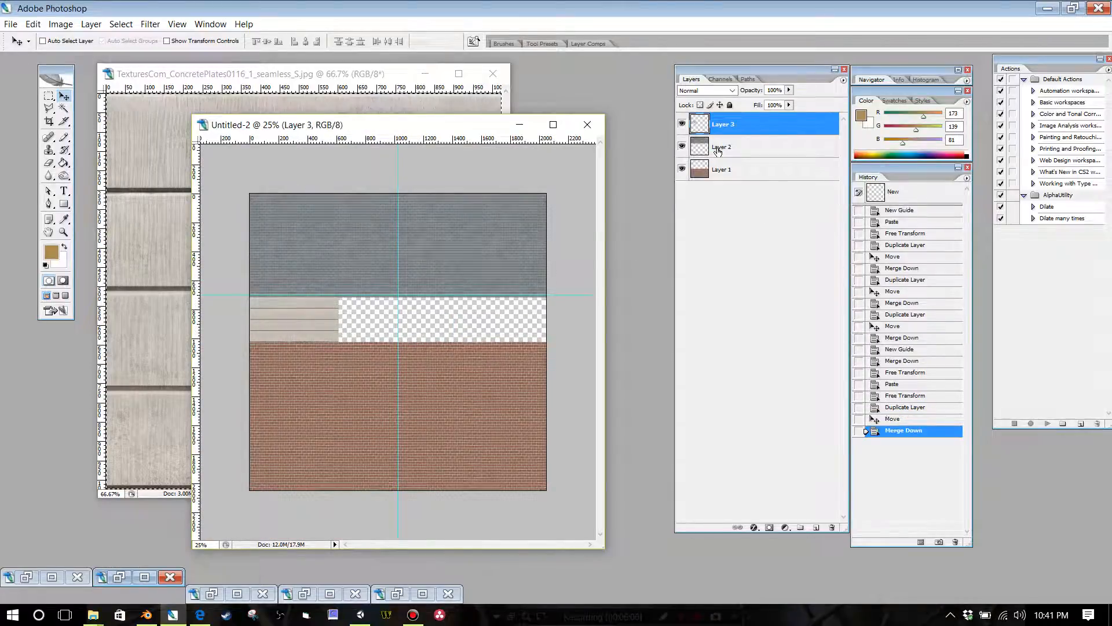
Step: Duplicate the merged concrete layer, place the copy flush against the original's right edge, and merge it down
right_click(717, 124)
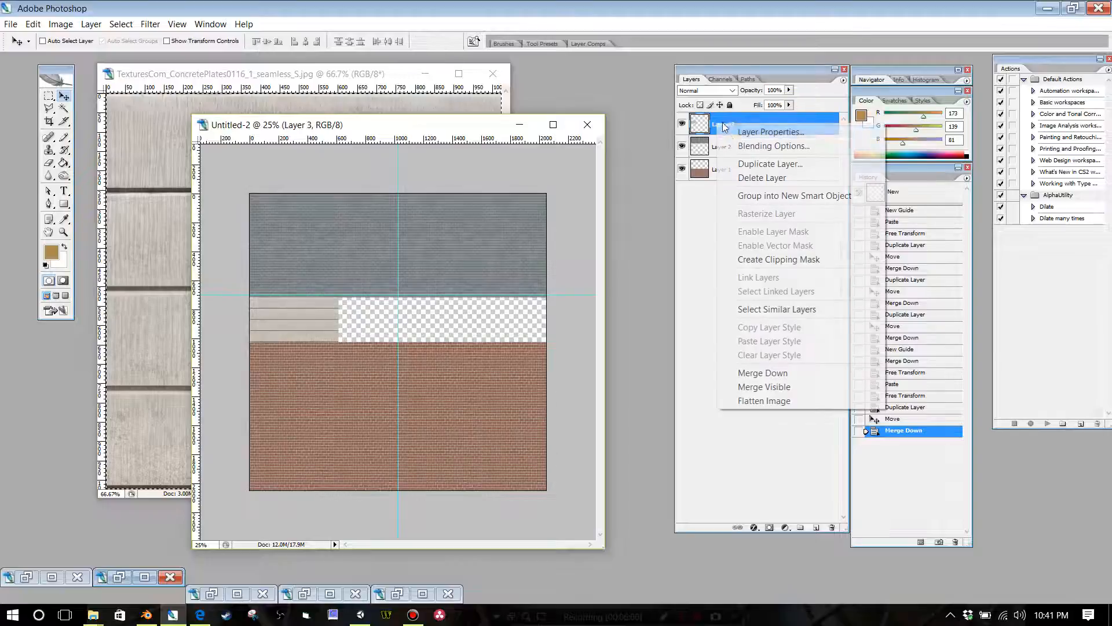
left_click(742, 164)
left_click(644, 193)
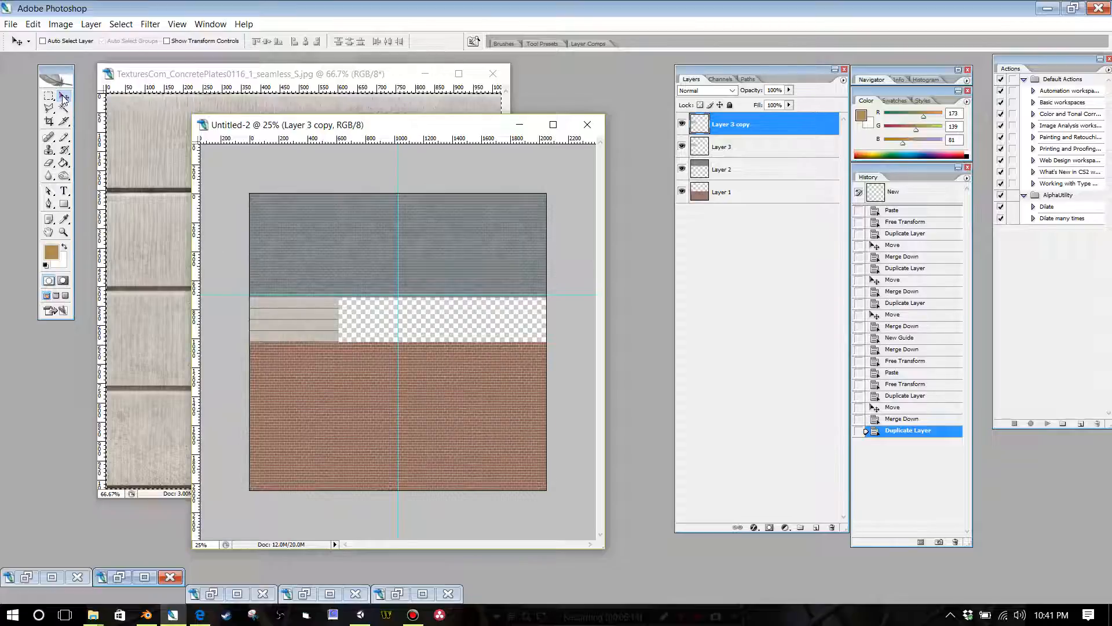
left_click_drag(283, 318, 373, 320)
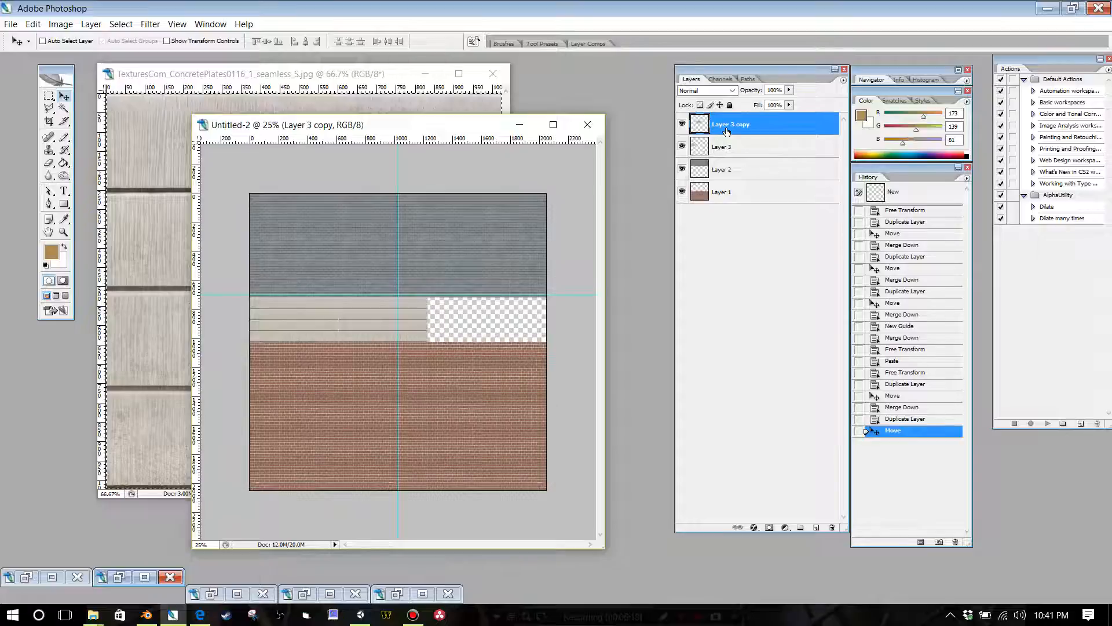
key("ctrl+e")
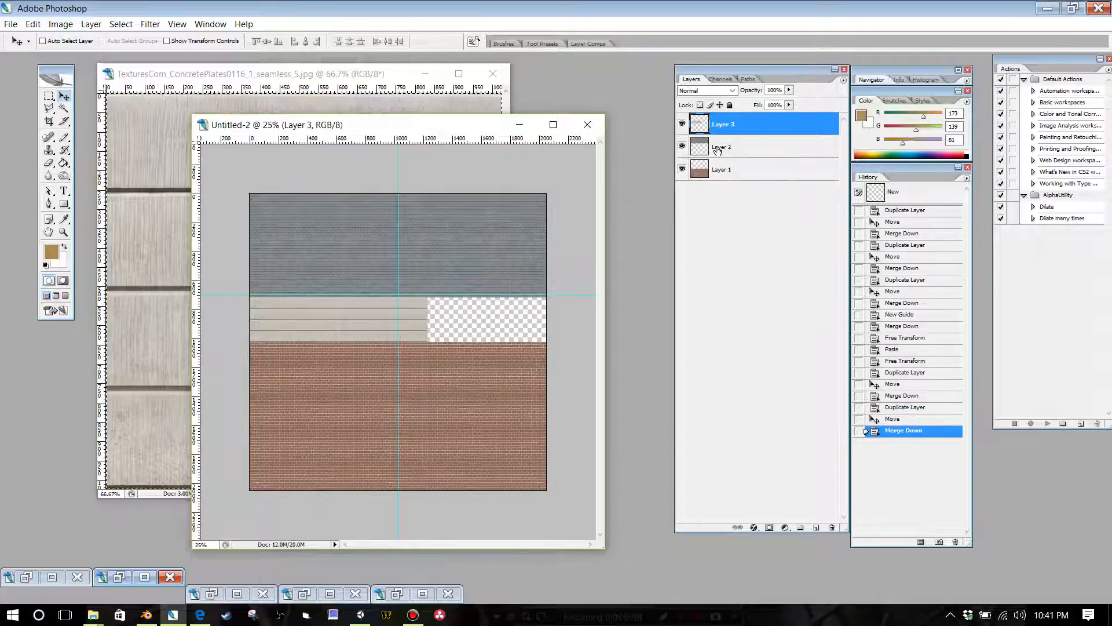
Step: Duplicate the widened concrete strip, extend it to the canvas's right edge with the copy, and merge the copy down
right_click(717, 126)
left_click(748, 167)
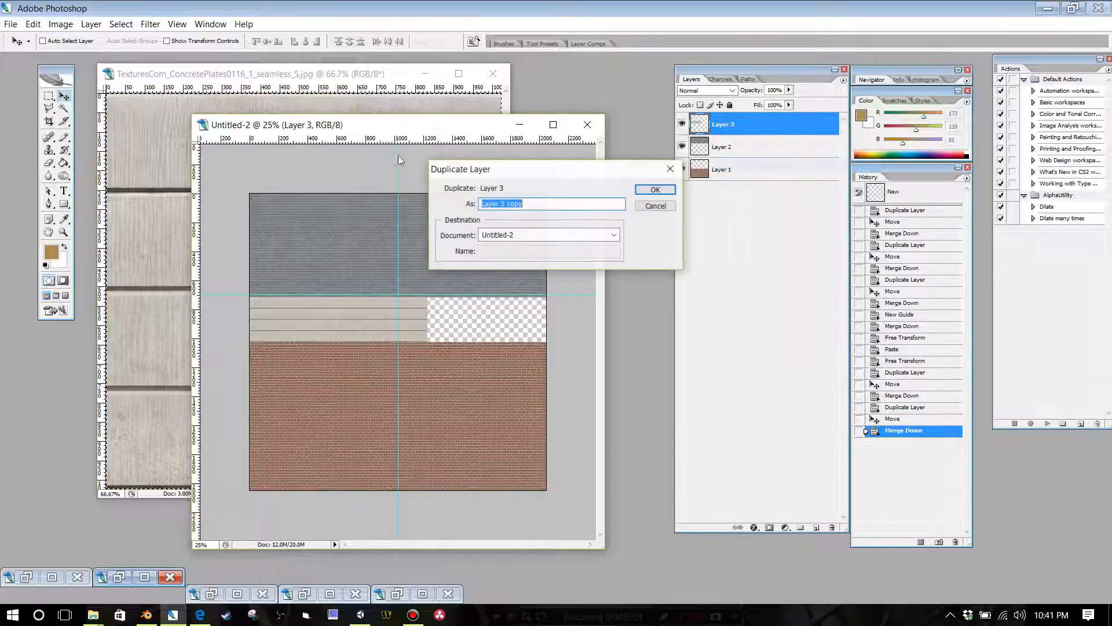
left_click(653, 189)
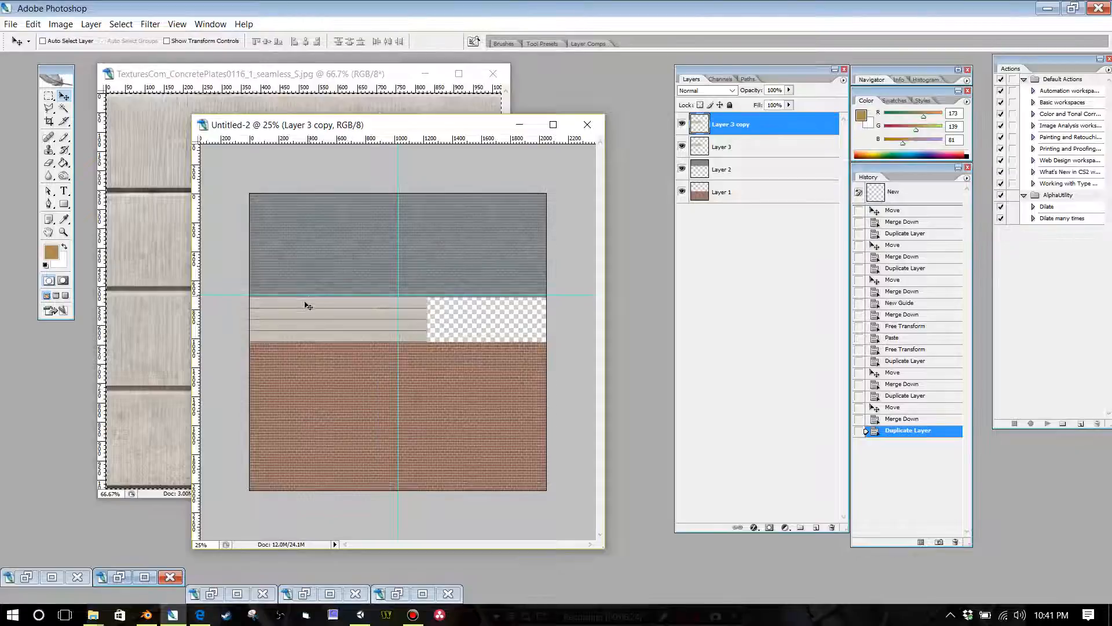
key("Tab")
left_click_drag(308, 306, 476, 316)
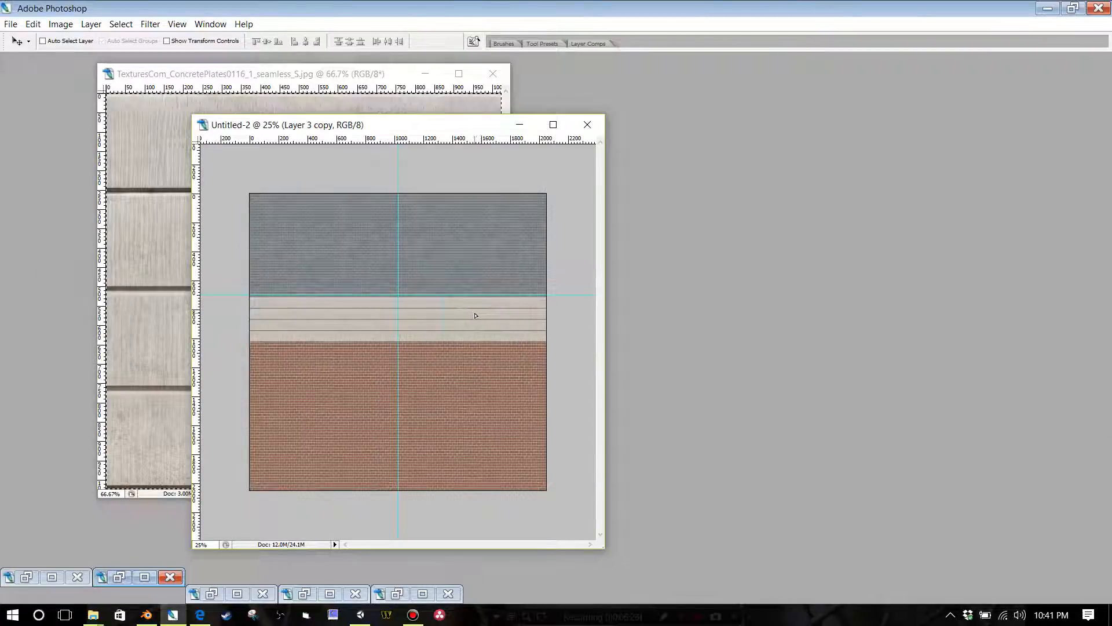
key("Tab")
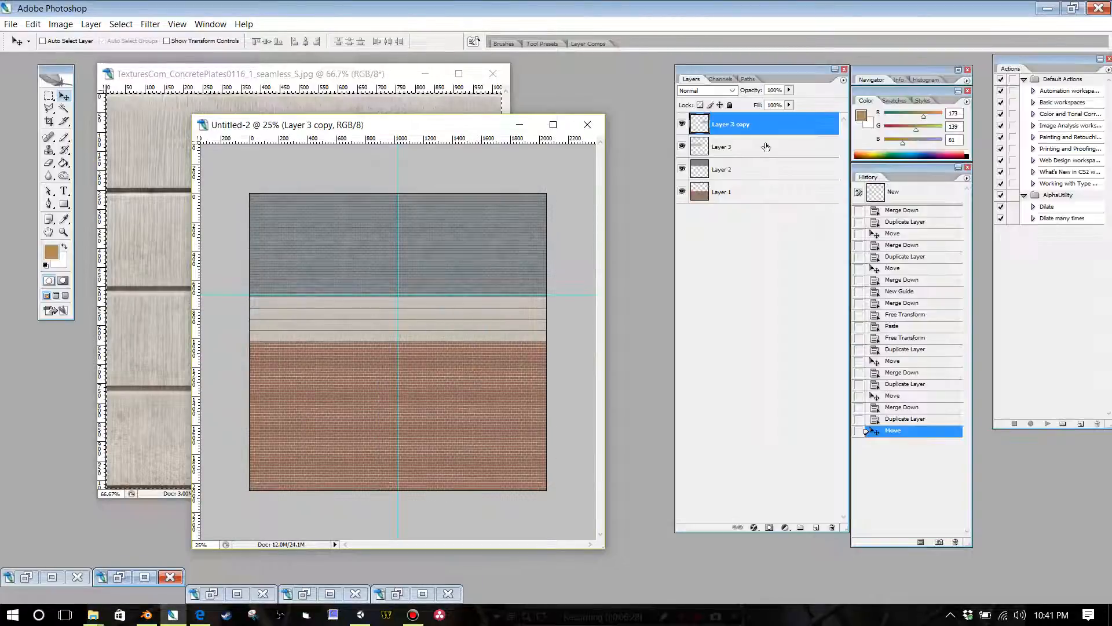
key("ctrl+e")
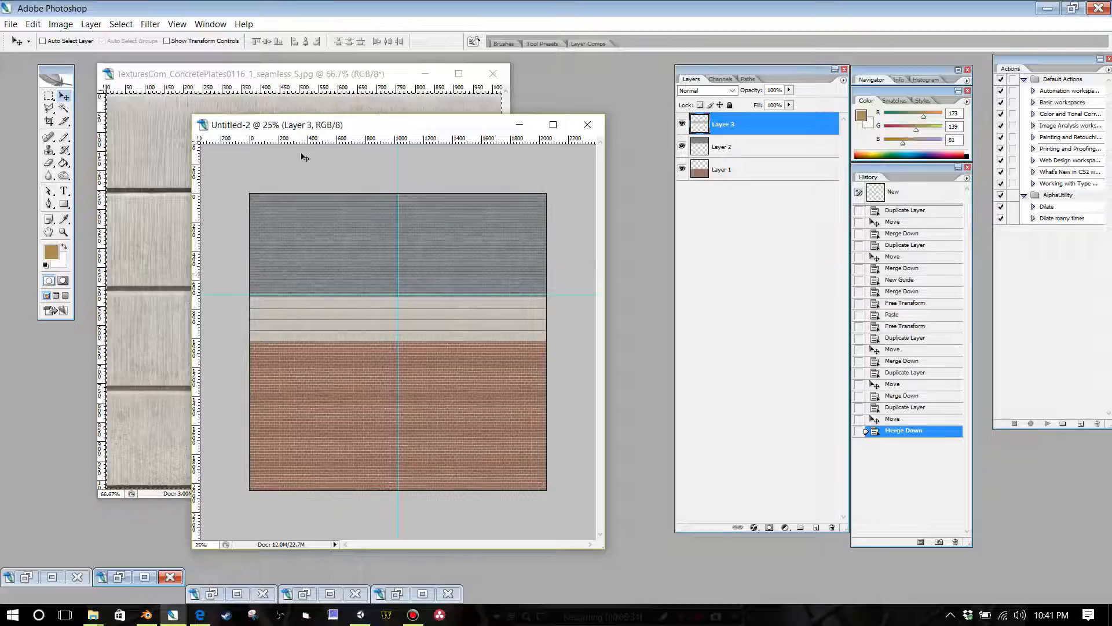
Step: Bring up TexturesCom_Buildings18thCentury0026_1_M.jpg and examine its facade windows alongside the Untitled-2 atlas
left_click(211, 24)
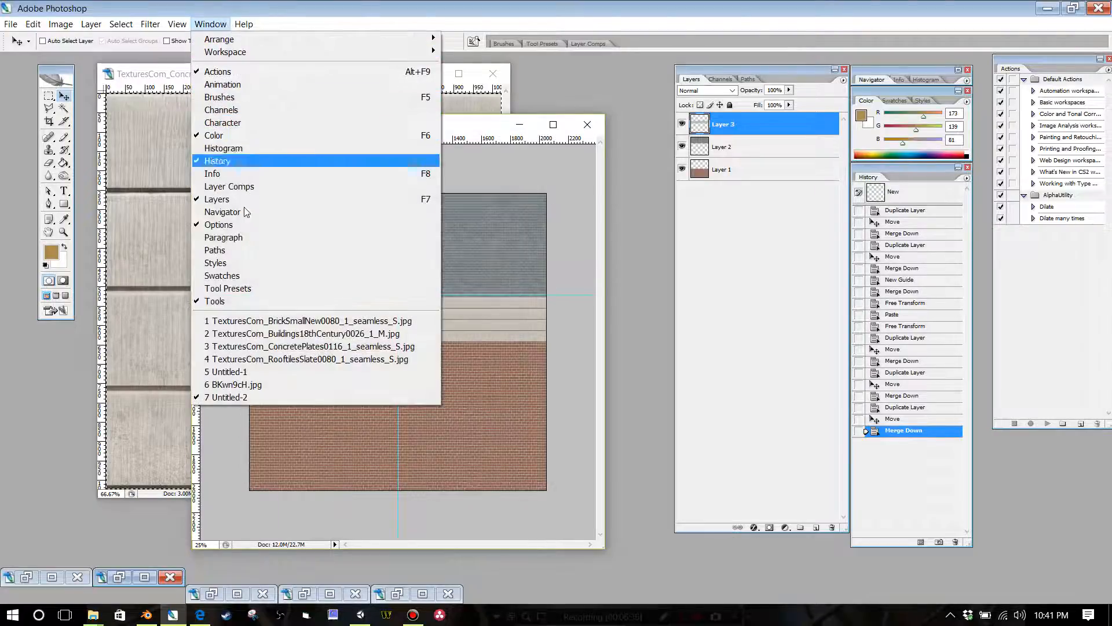
left_click(272, 333)
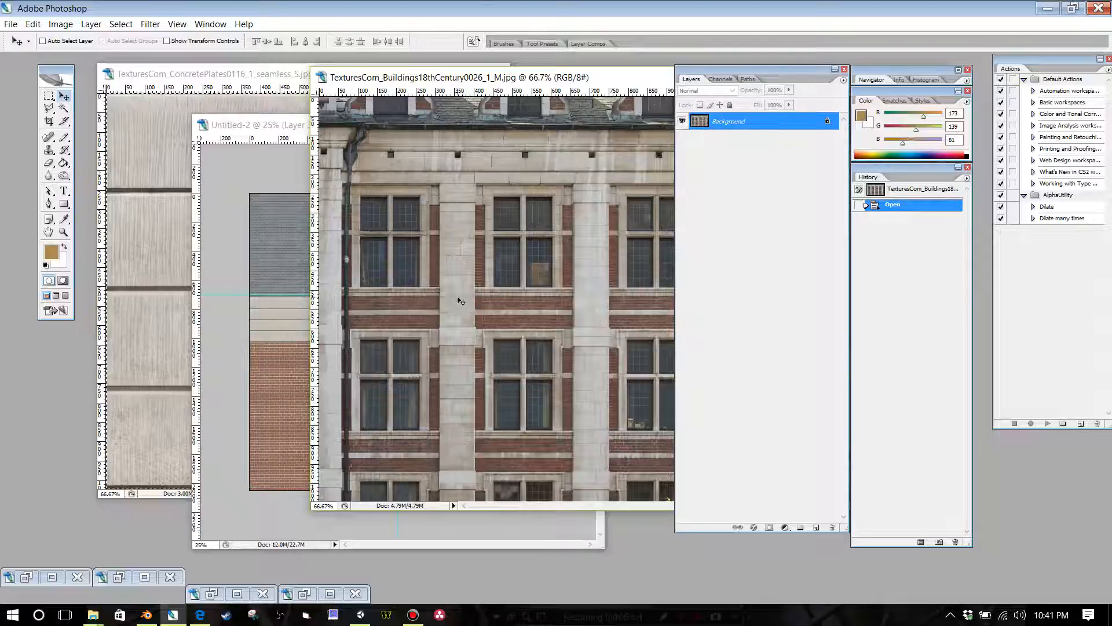
key("ctrl+minus")
key("ctrl+minus")
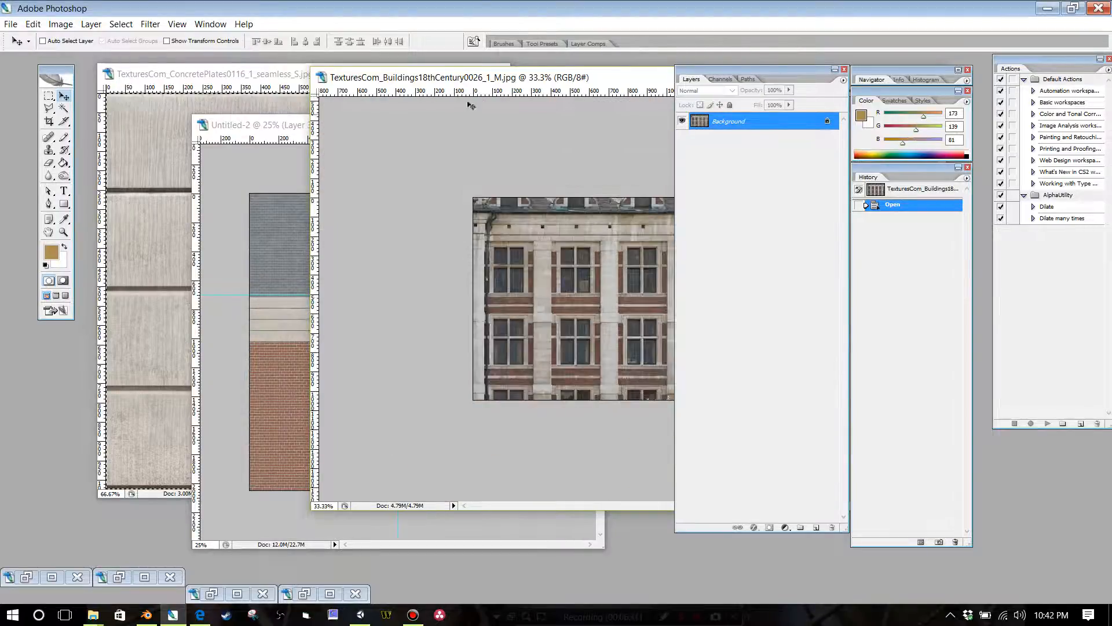
key("Tab")
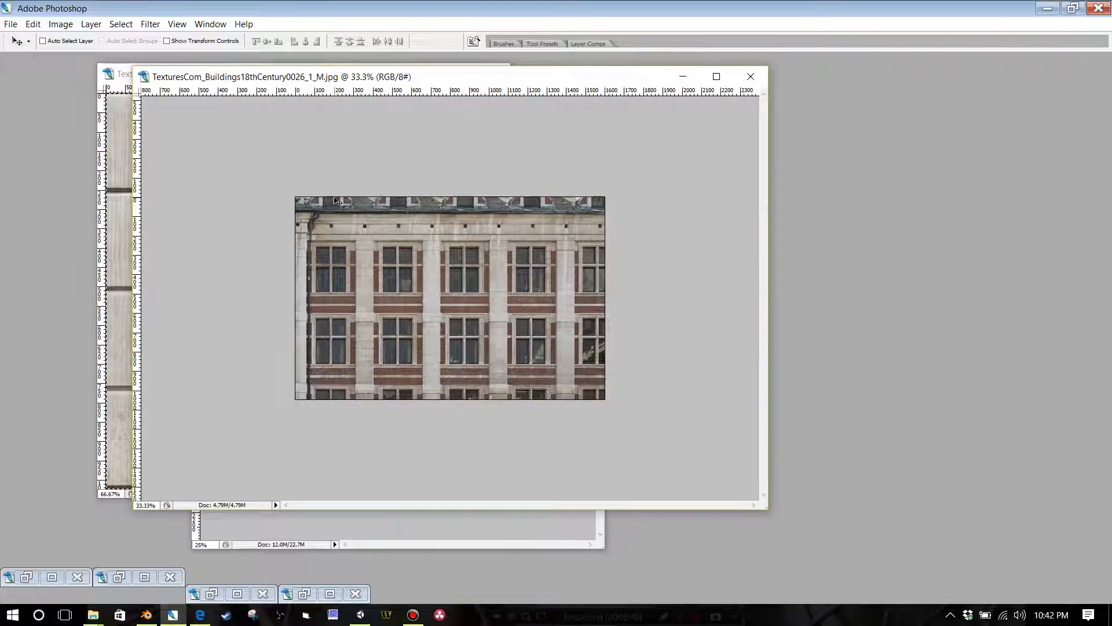
key("ctrl+plus")
key("ctrl+plus")
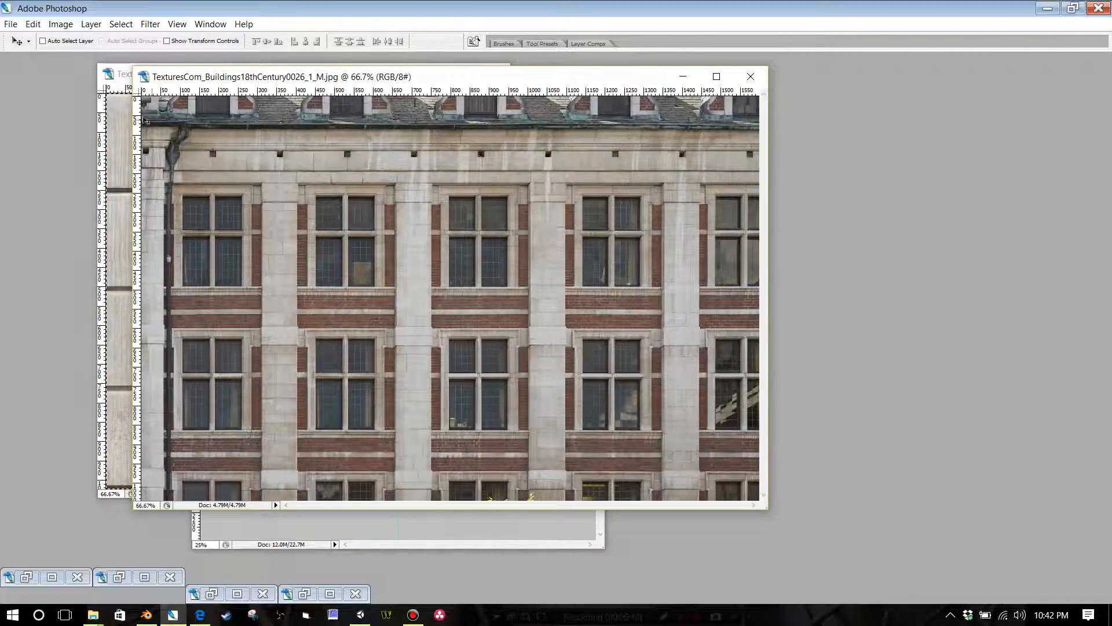
left_click(271, 539)
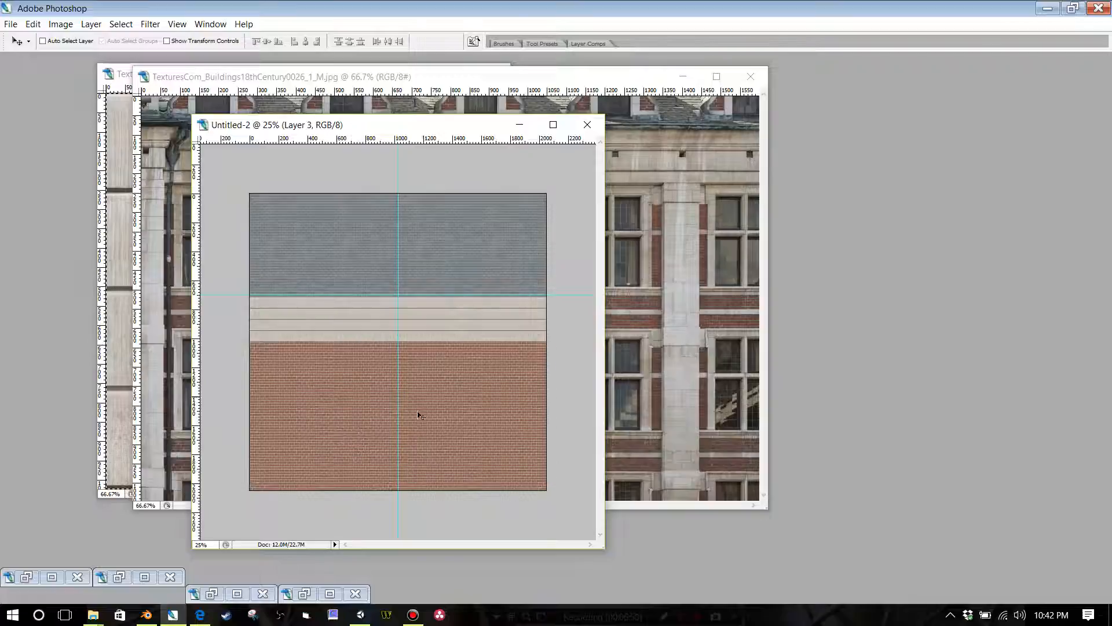
left_click(587, 107)
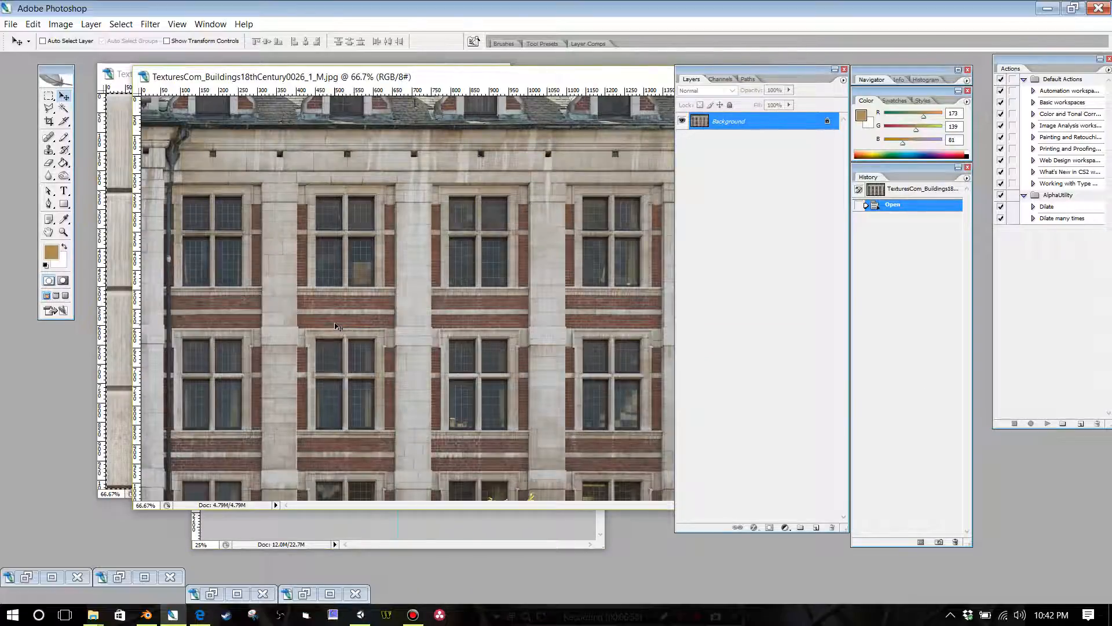
key("ctrl+minus")
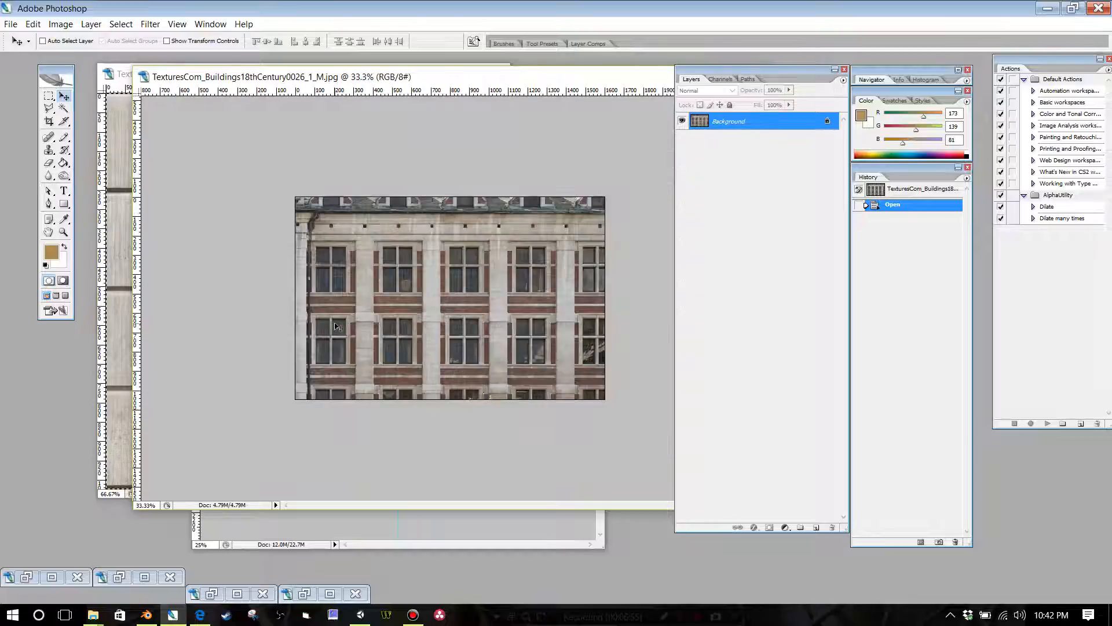
key("ctrl+plus")
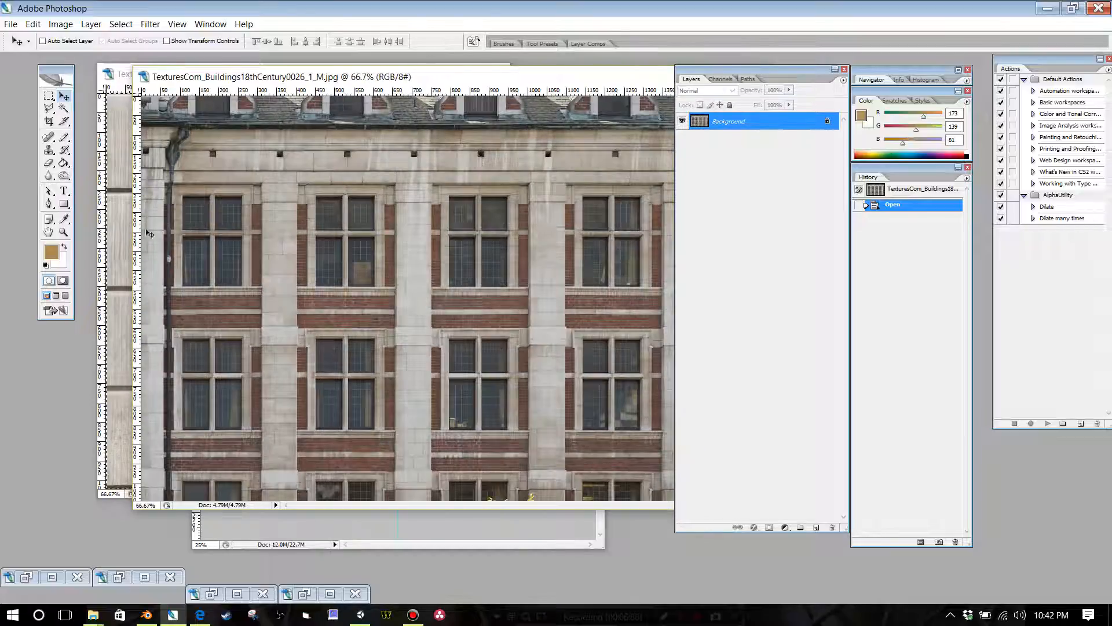
Step: Select the second window of the facade's upper row, including its stone frame, with the Rectangular Marquee
left_click(47, 96)
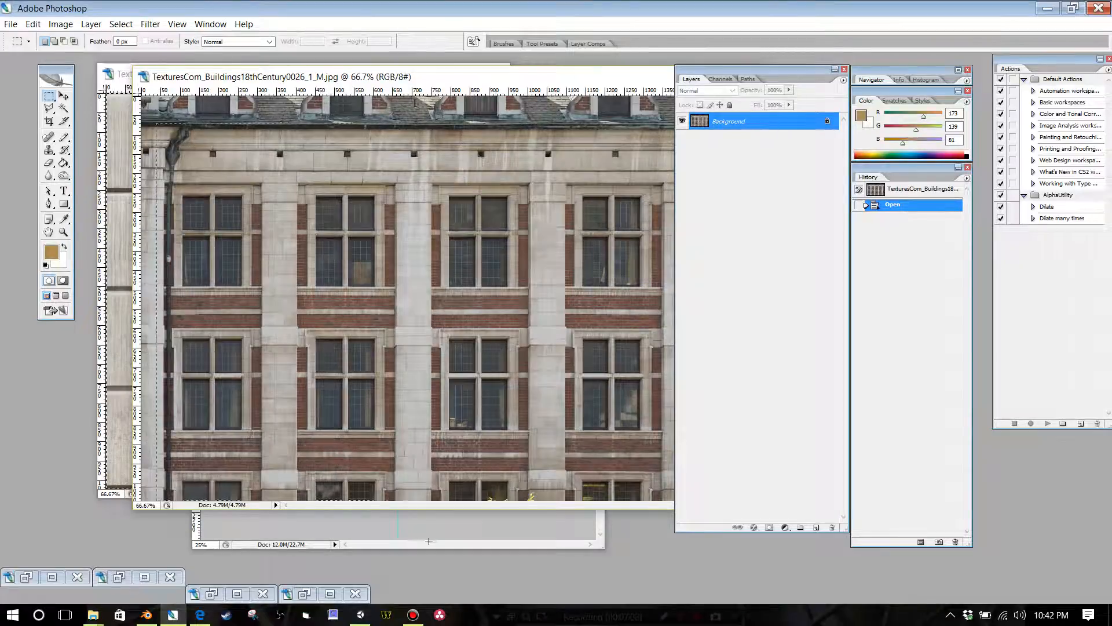
left_click_drag(428, 542, 395, 510)
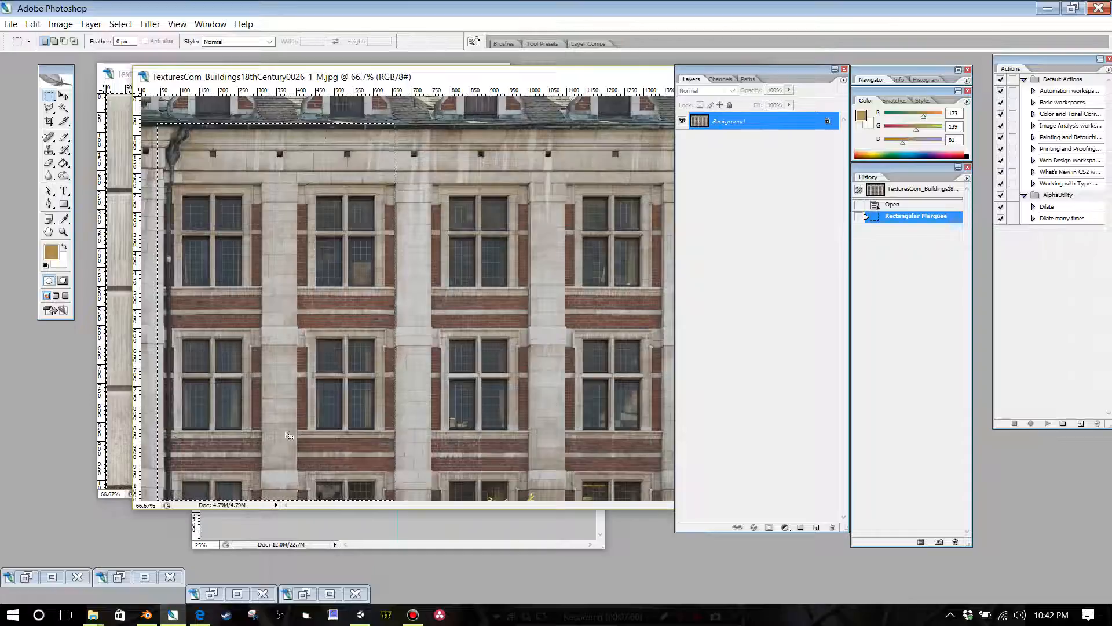
left_click(182, 191)
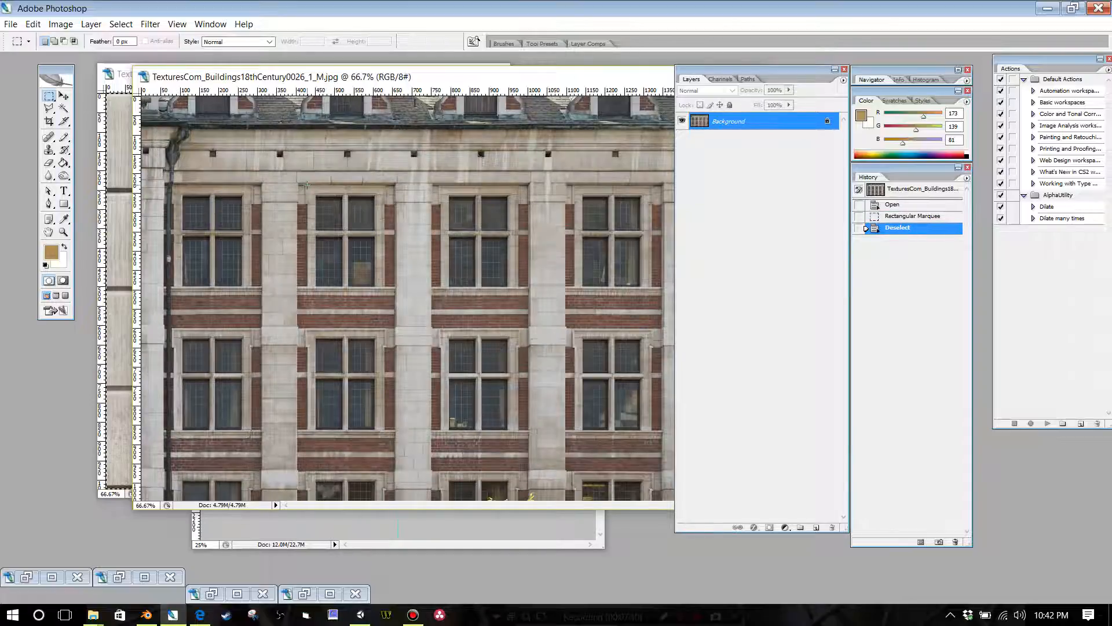
left_click_drag(307, 185, 383, 293)
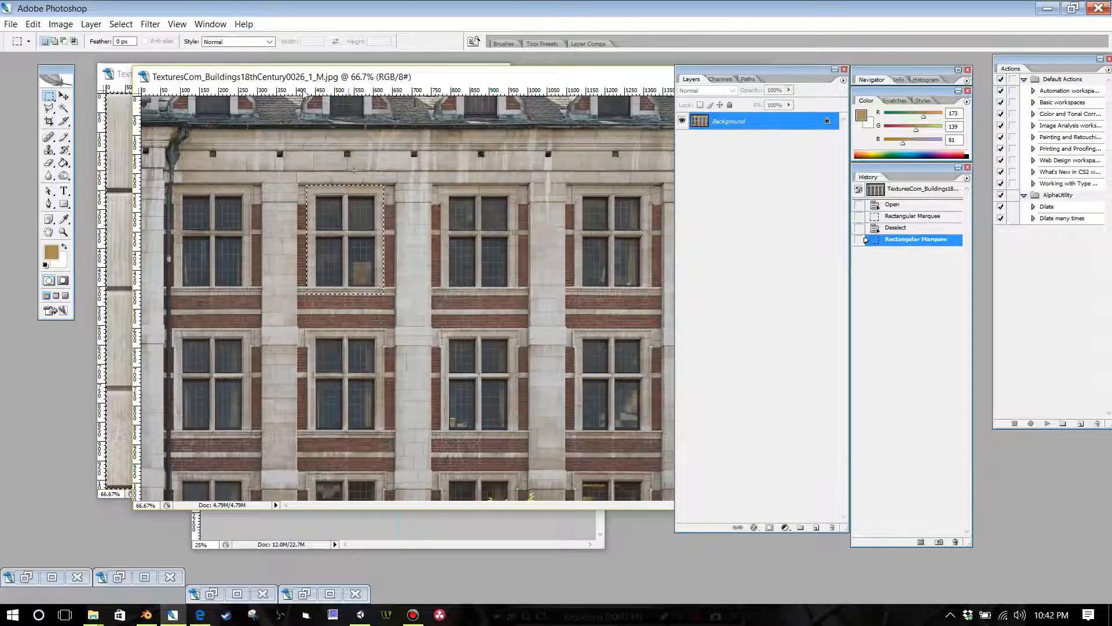
left_click(32, 24)
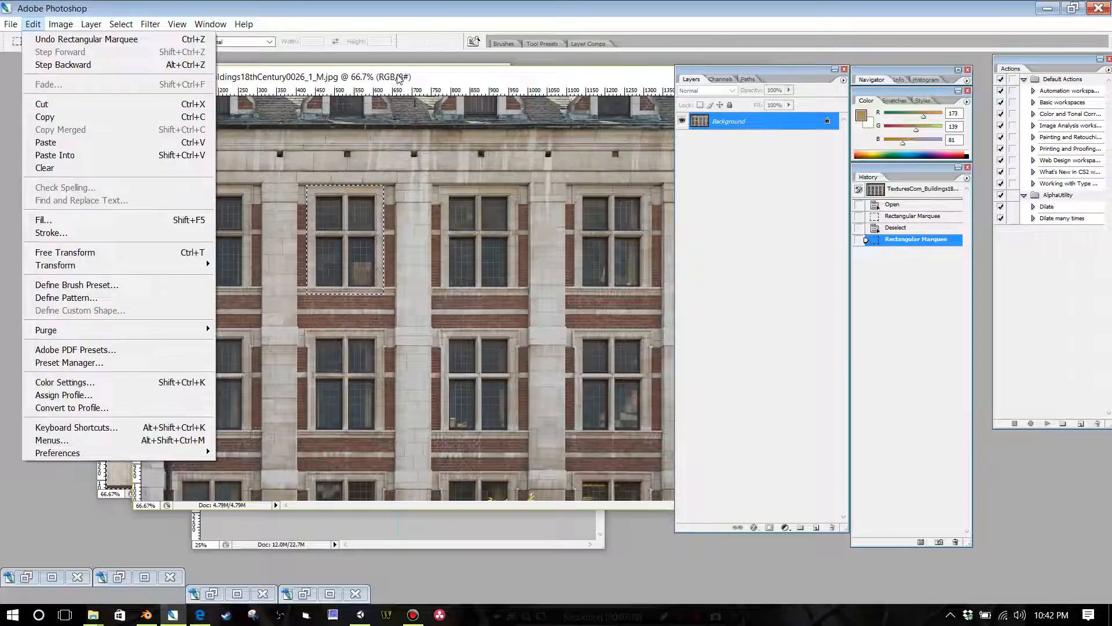
left_click(398, 75)
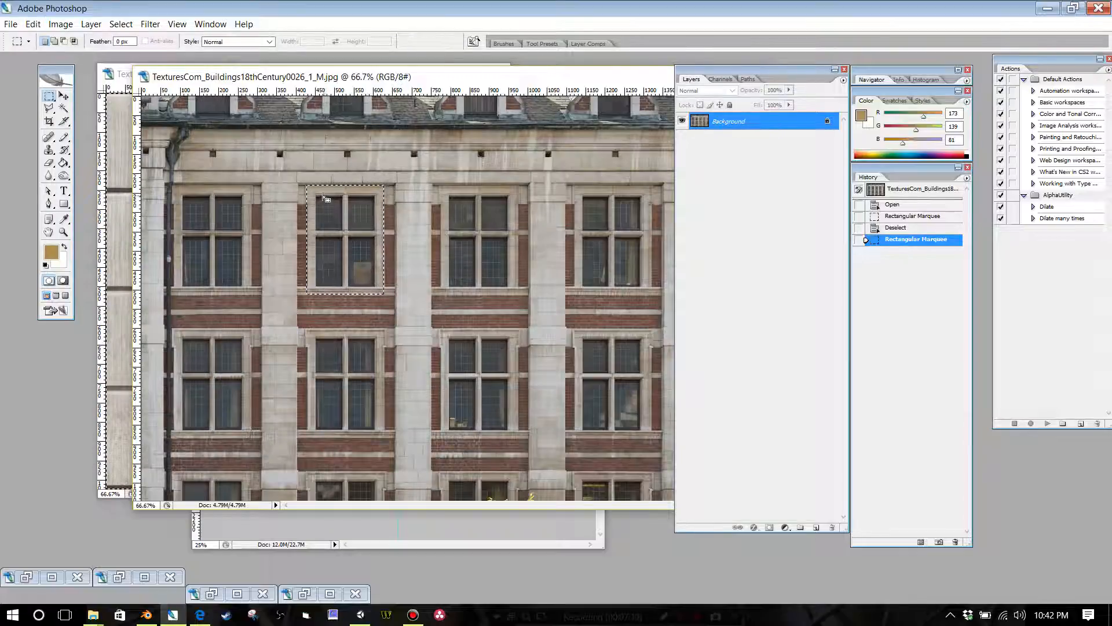
Step: Move the selection outline onto the third window of the upper row and copy that window
left_click_drag(352, 246, 485, 250)
left_click_drag(454, 190, 453, 187)
left_click(33, 24)
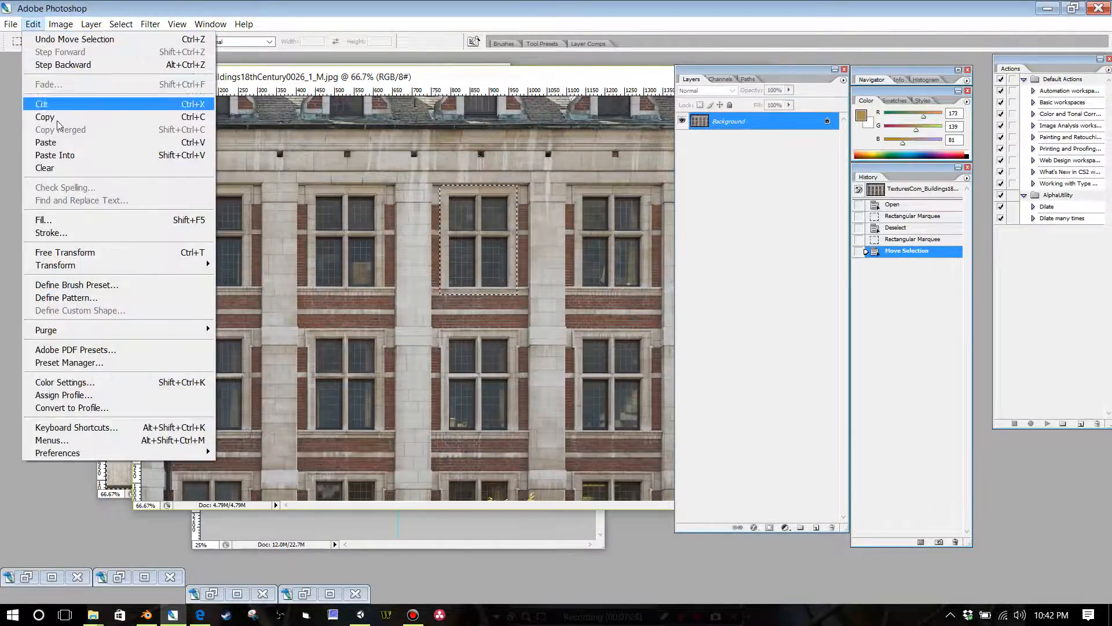
left_click(50, 117)
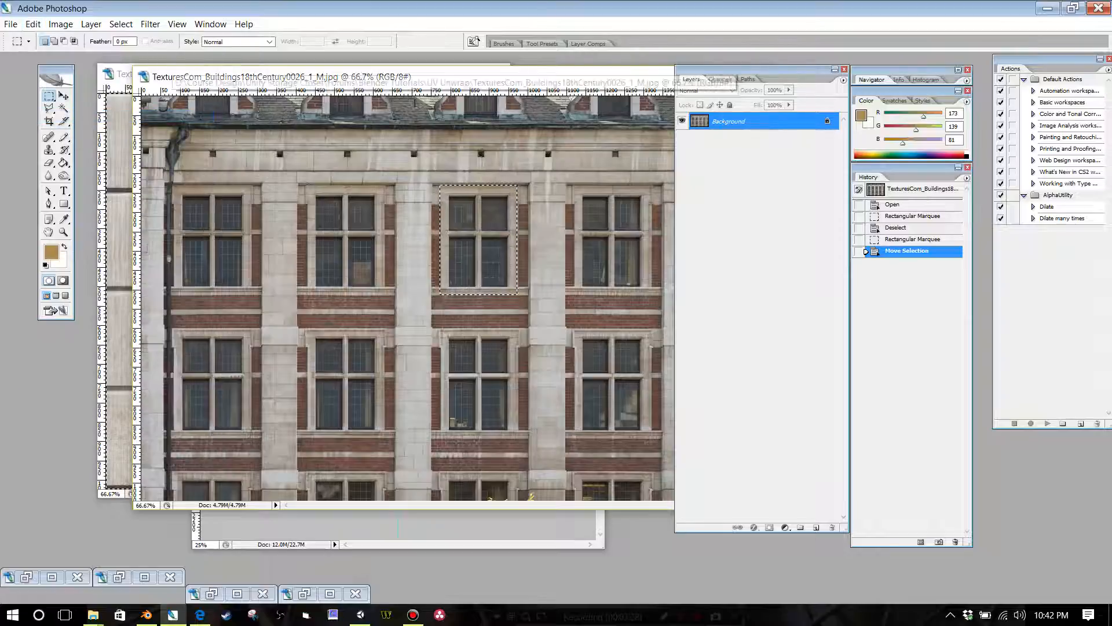
Step: Switch to the Untitled-2 atlas and paste the copied window as a new layer
left_click(255, 518)
key("Tab")
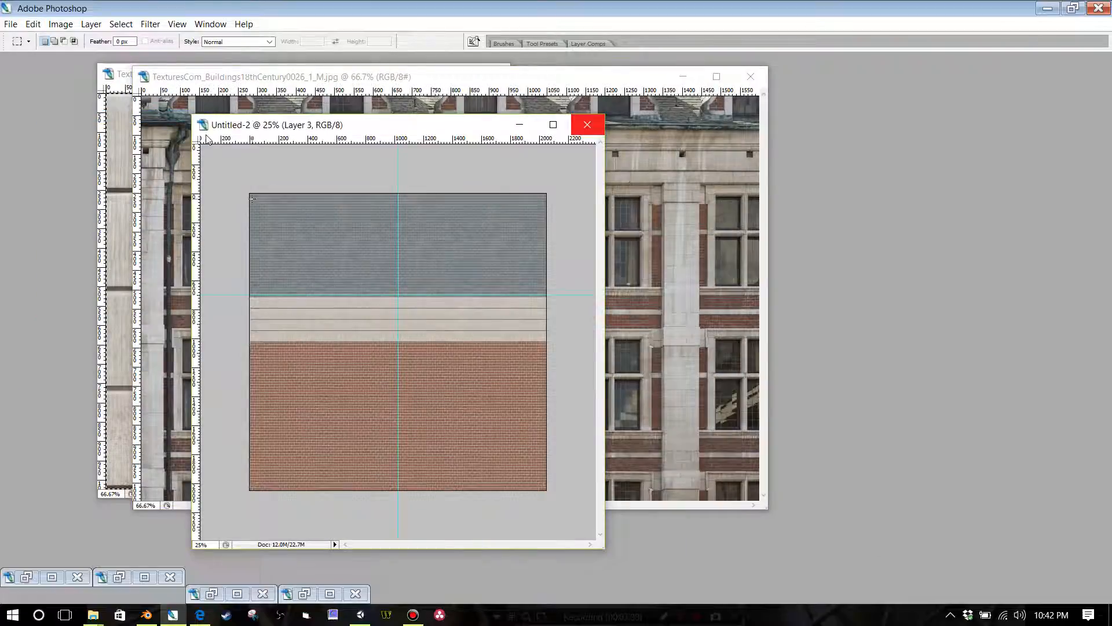
key("Tab")
left_click(33, 24)
left_click(43, 141)
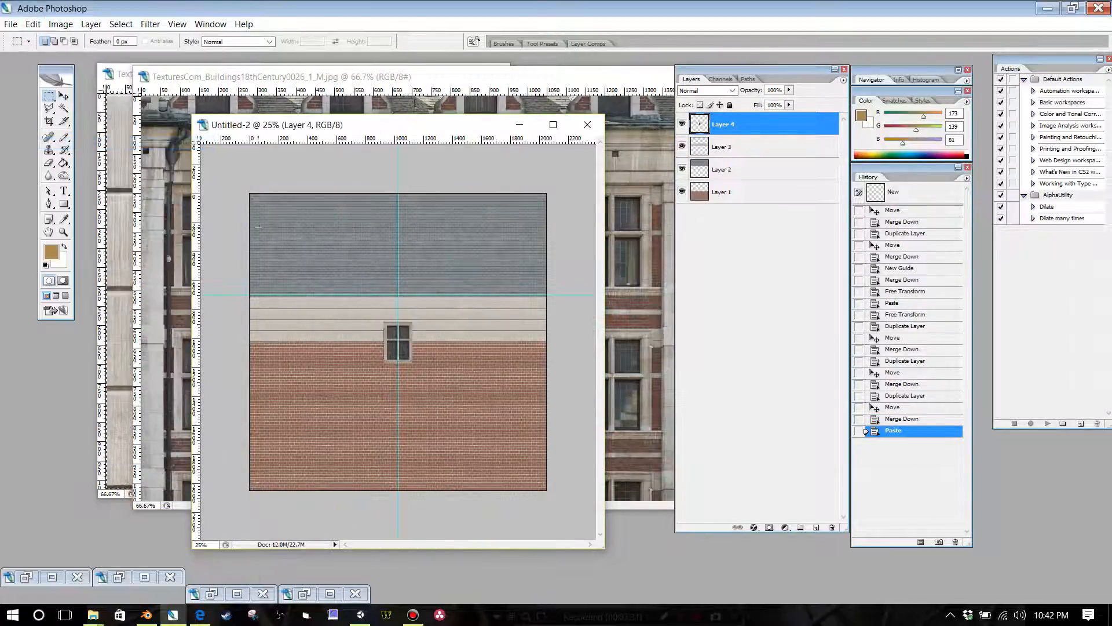
Step: Move the pasted window onto the brick texture, near the brick area's upper-left corner
key("shift+Tab")
left_click(64, 96)
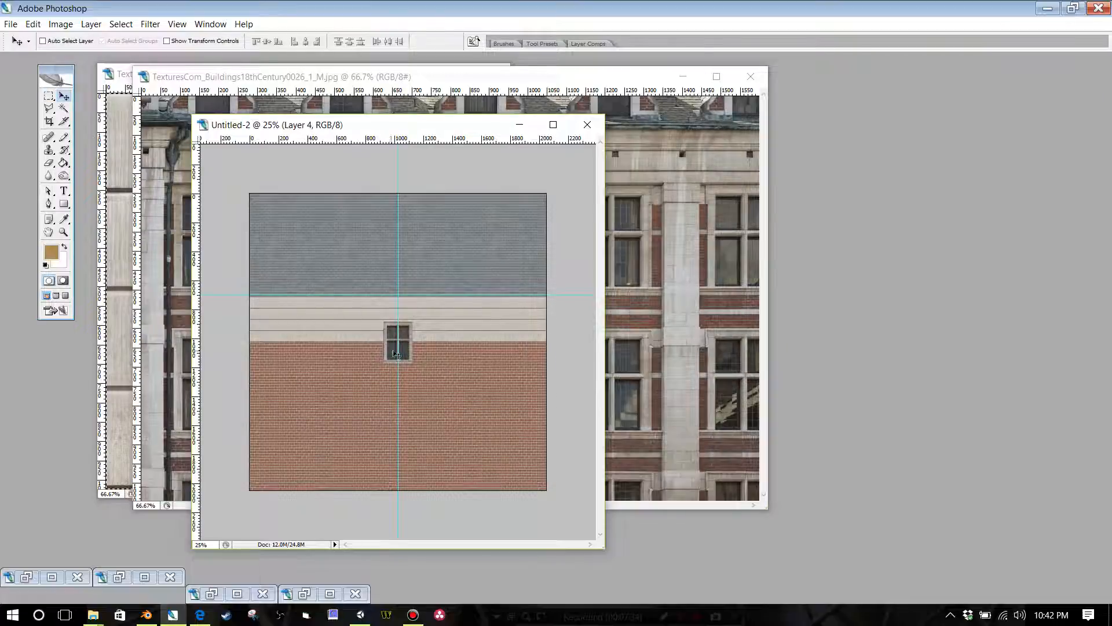
key("shift+Tab")
left_click_drag(396, 353, 273, 384)
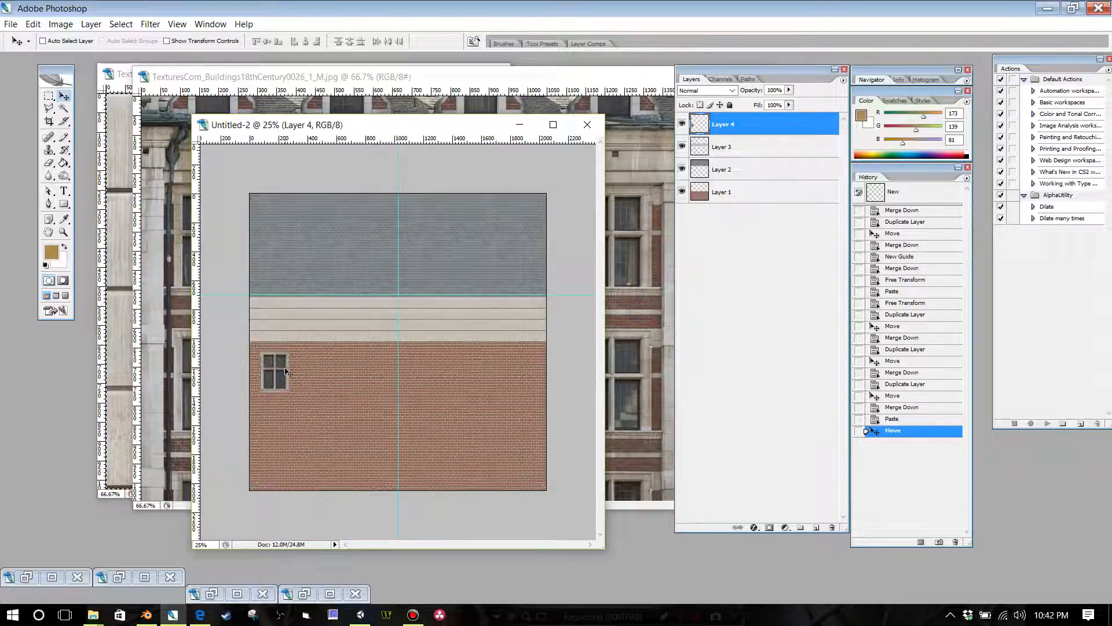
Step: In the building photo, move the selection outline onto the second window of the second row and copy that window
left_click(377, 90)
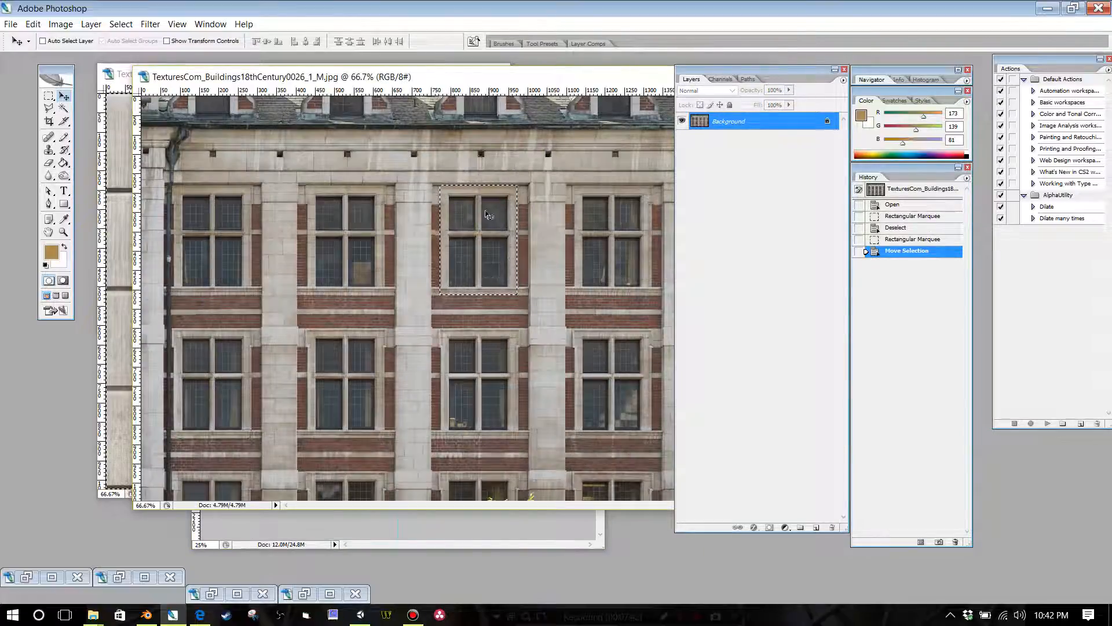
left_click(51, 97)
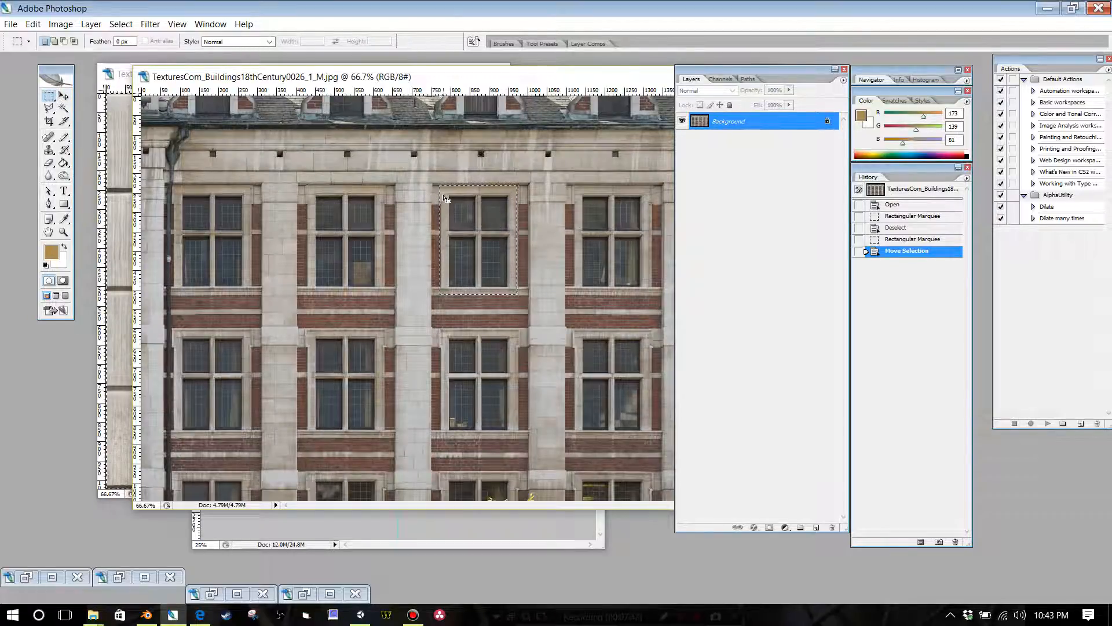
left_click_drag(442, 189, 311, 333)
left_click(33, 23)
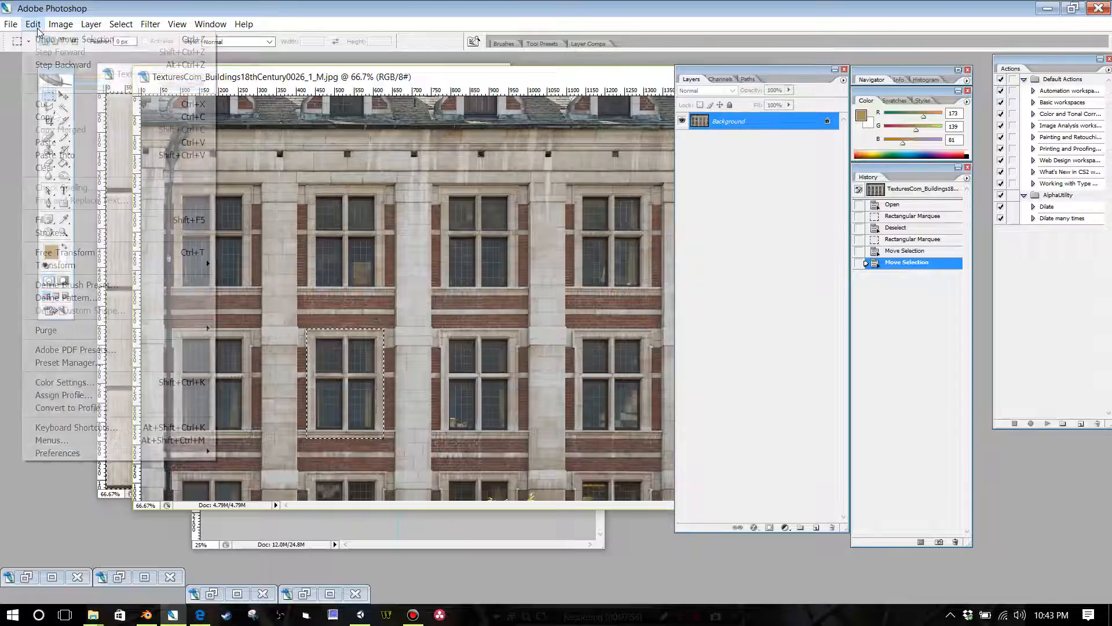
left_click(68, 121)
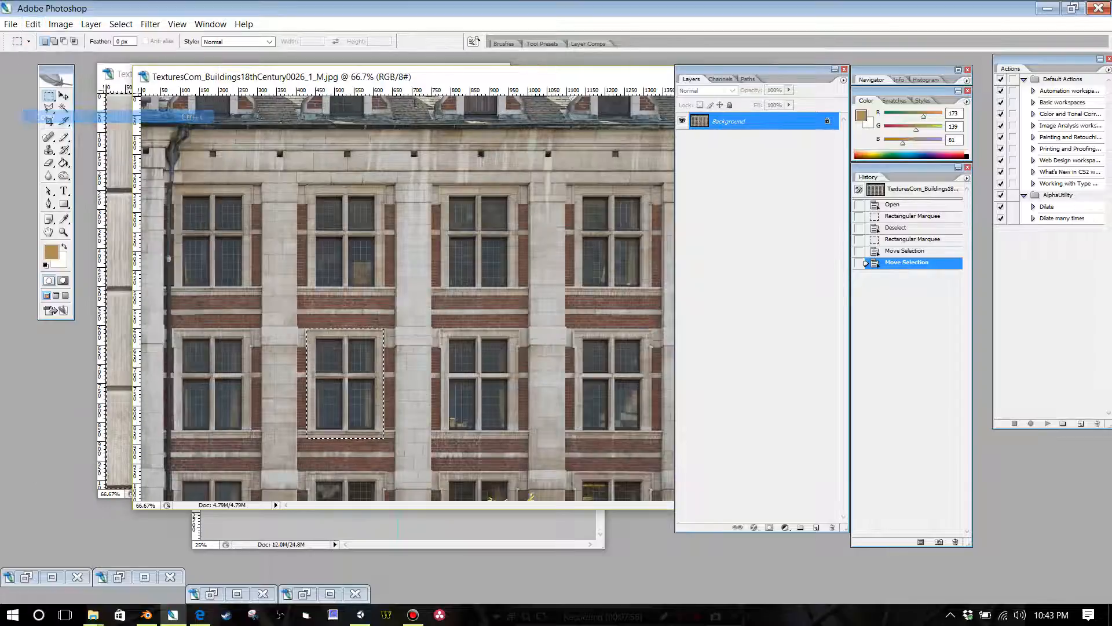
Step: Paste the copied window into the Untitled-2 atlas as a new layer and move it onto the brick, below and right of the first window
left_click(265, 526)
key("Tab")
left_click(33, 24)
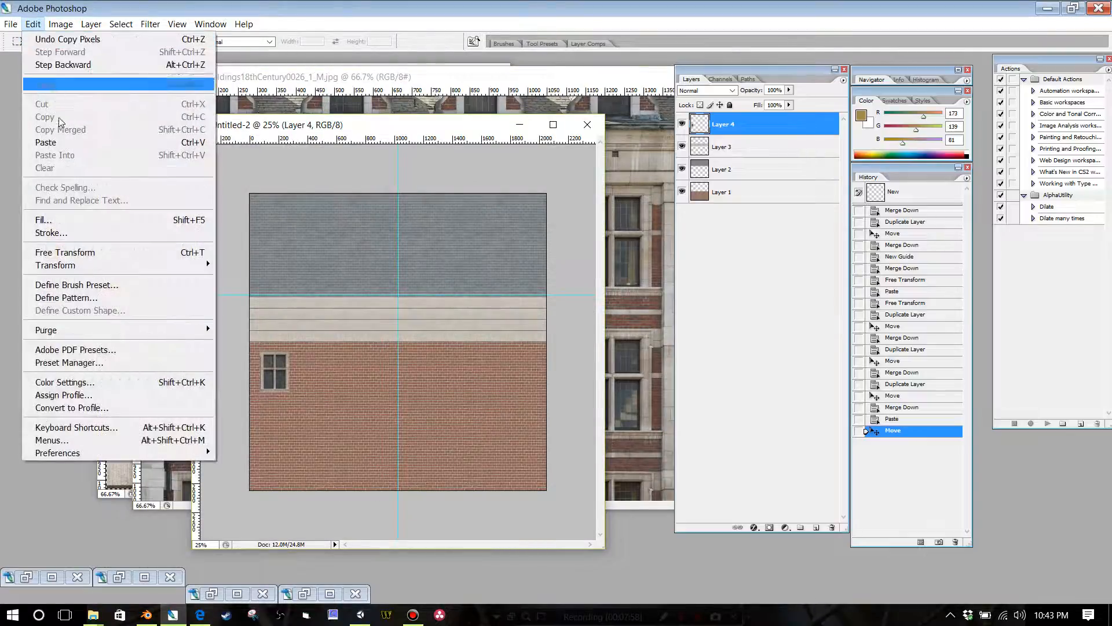
left_click(58, 143)
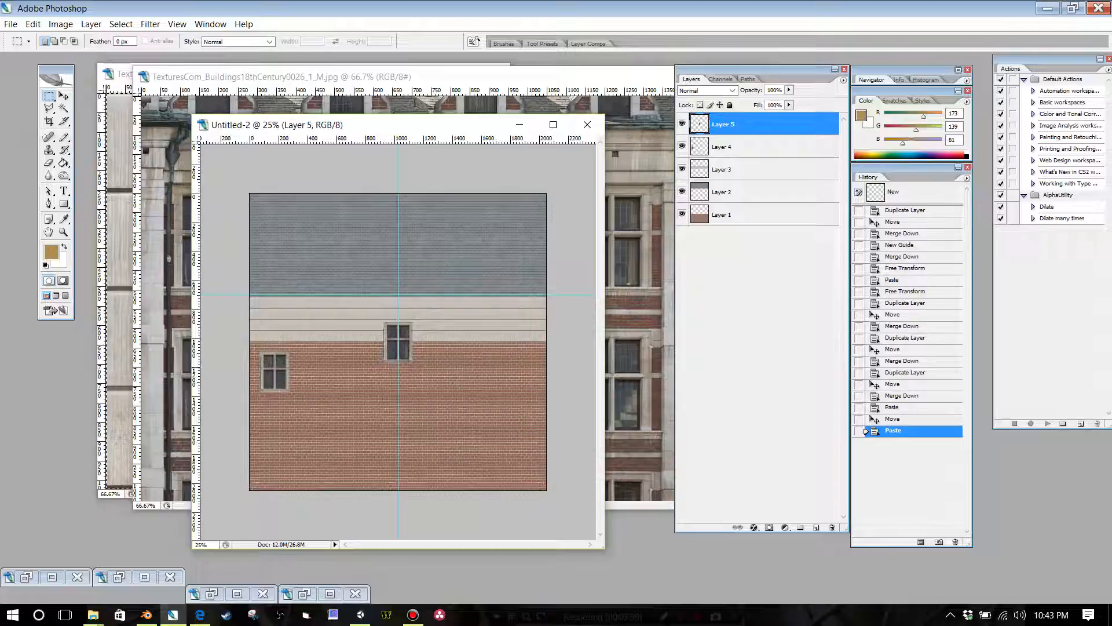
left_click(64, 96)
left_click_drag(394, 345, 316, 437)
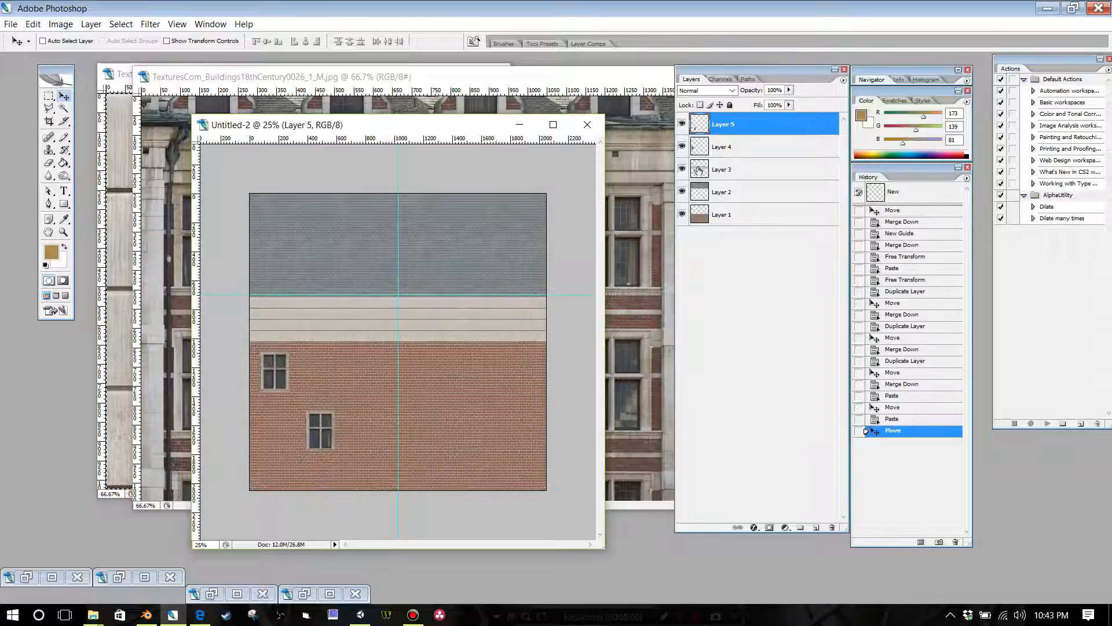
Step: Add two horizontal guides to the atlas, one just above and one just below the first window
left_click(707, 150)
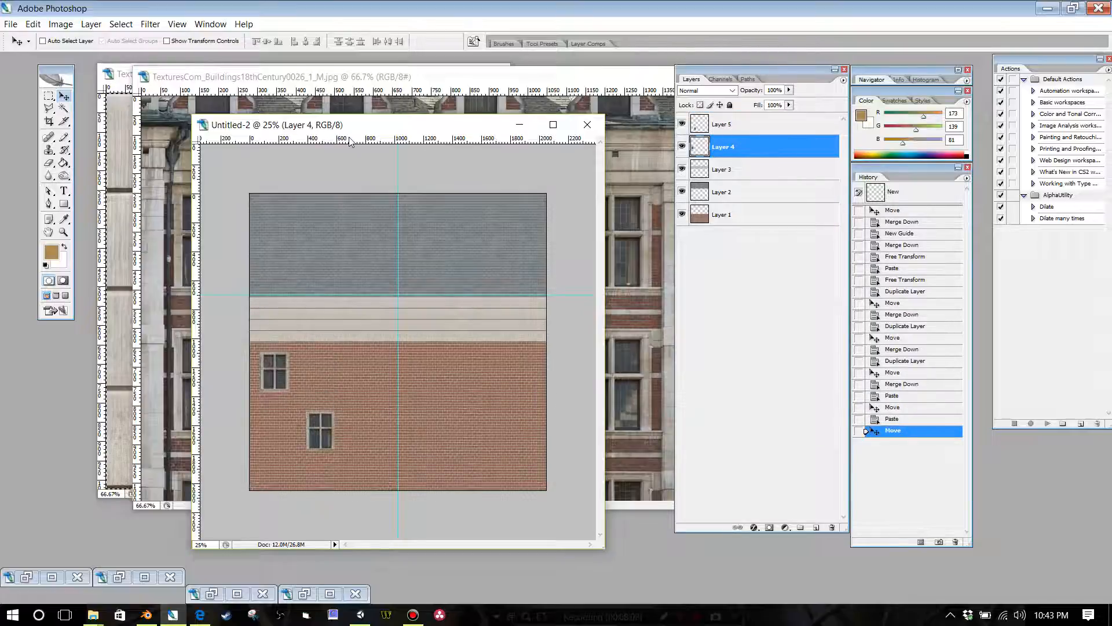
left_click_drag(353, 146, 335, 351)
left_click(177, 24)
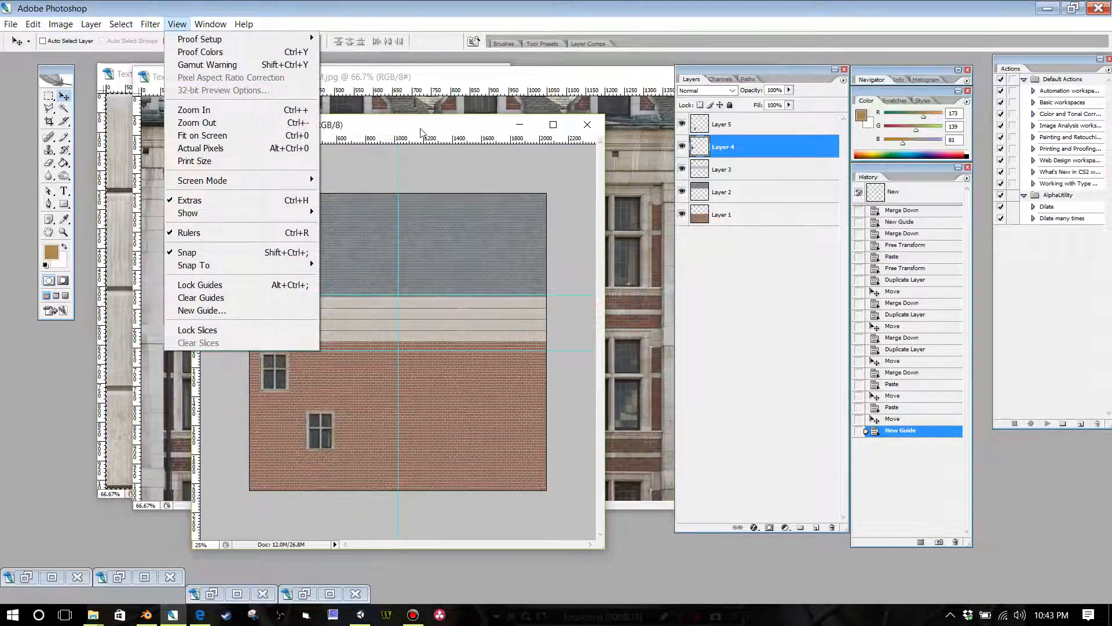
left_click(405, 144)
left_click_drag(367, 144, 347, 392)
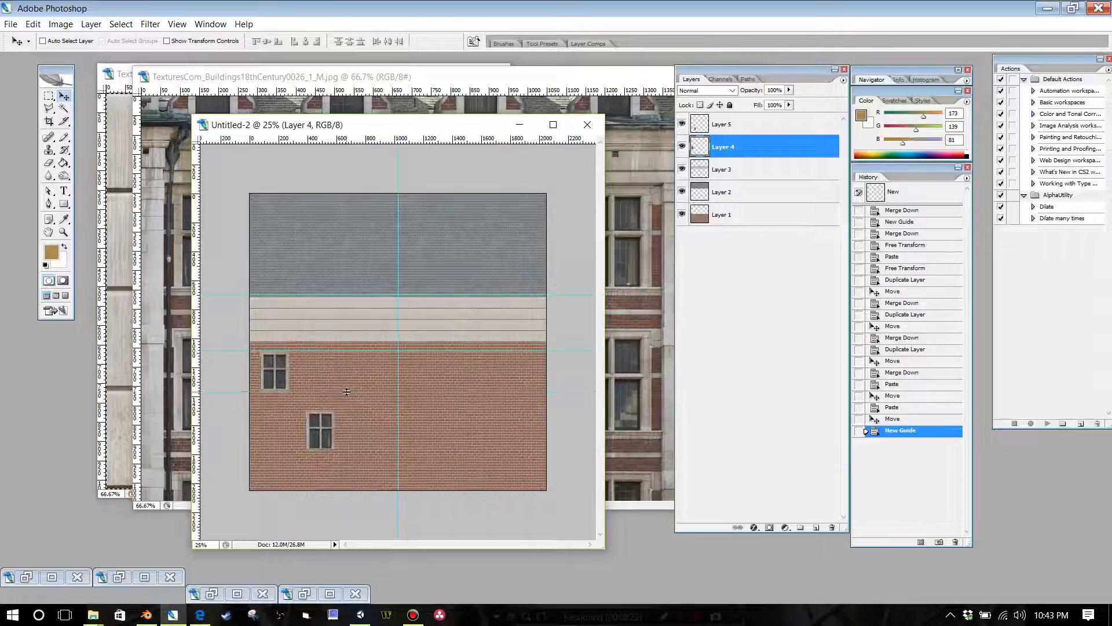
Step: Move the Layer 5 window up between the two new guides, leaving a brick gap to the right of the first window
left_click(725, 127)
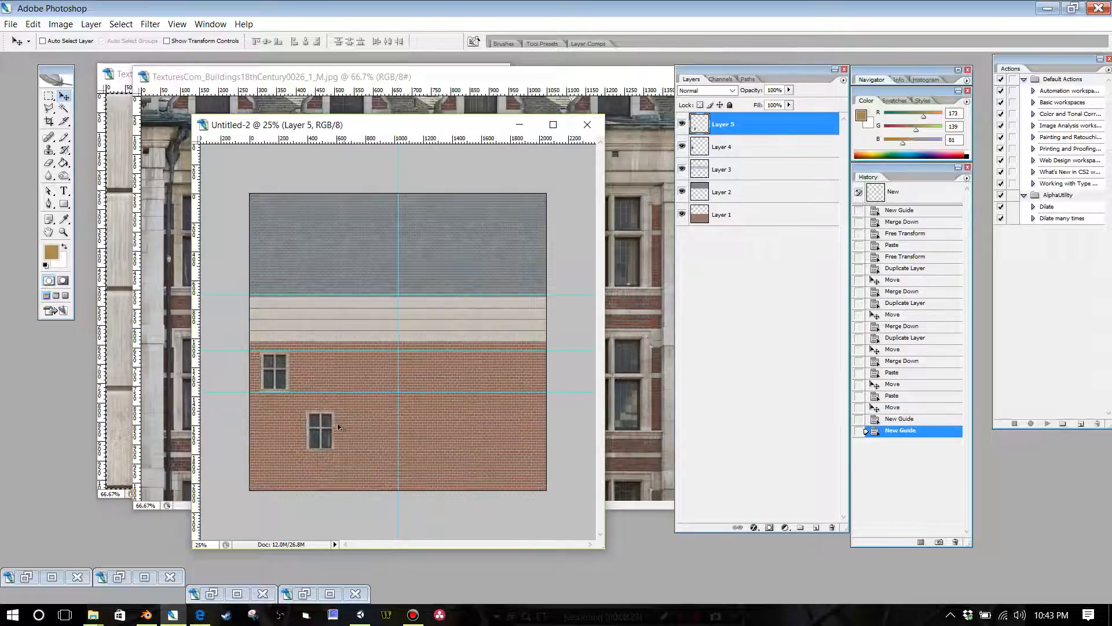
left_click_drag(339, 427, 329, 372)
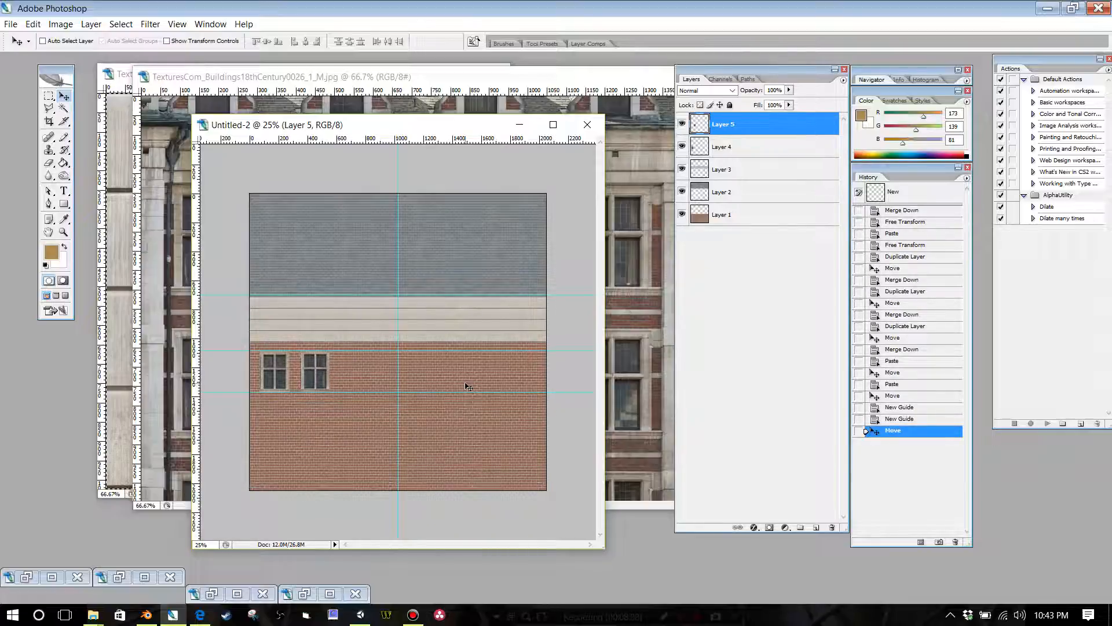
left_click_drag(324, 371, 337, 372)
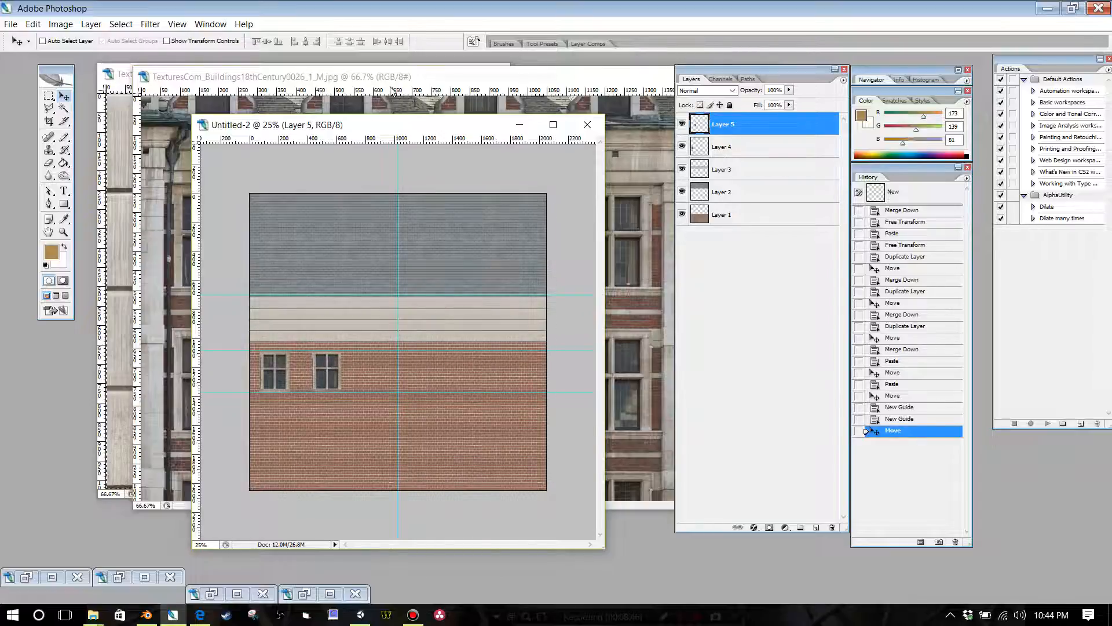
Step: In the building photo, move the selection outline onto the first window of the second row and copy that window
left_click(393, 91)
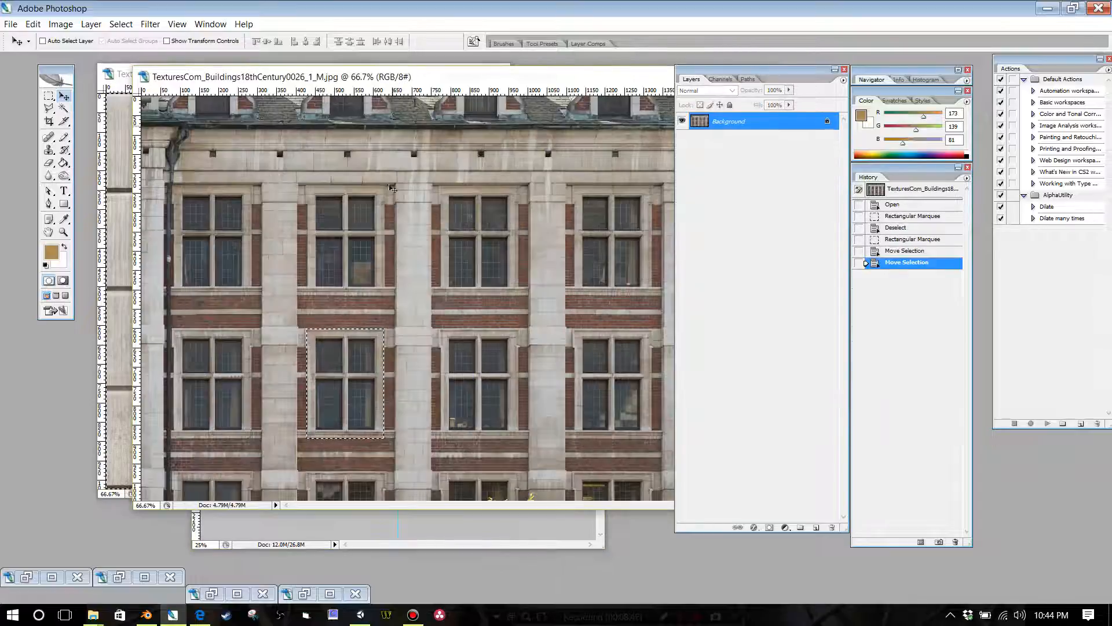
left_click(49, 96)
left_click_drag(328, 351, 212, 353)
left_click(33, 24)
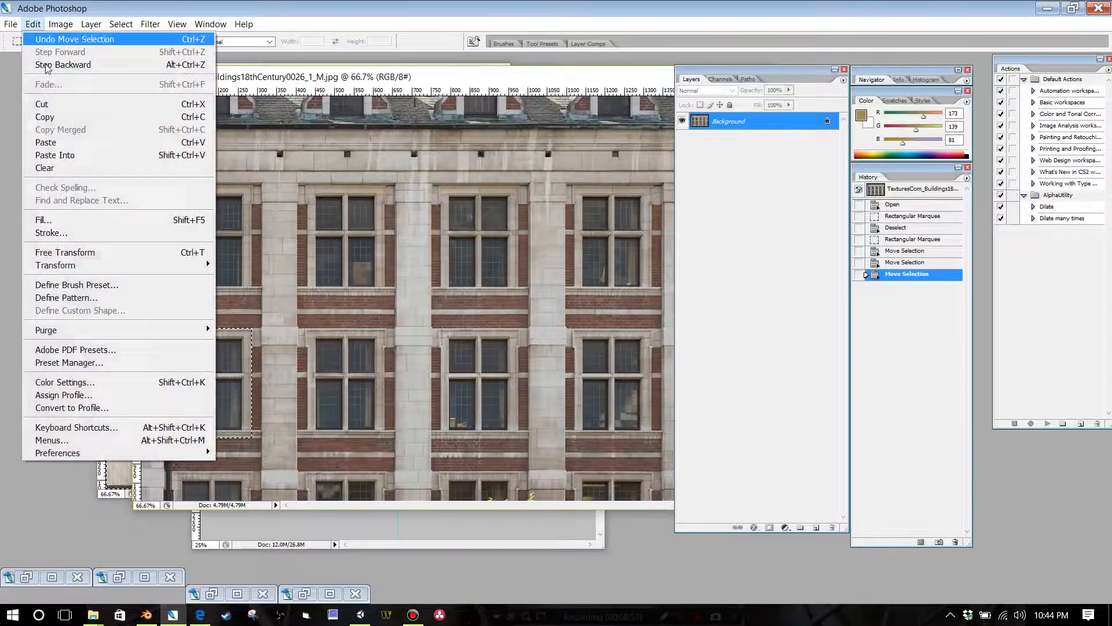
left_click(60, 117)
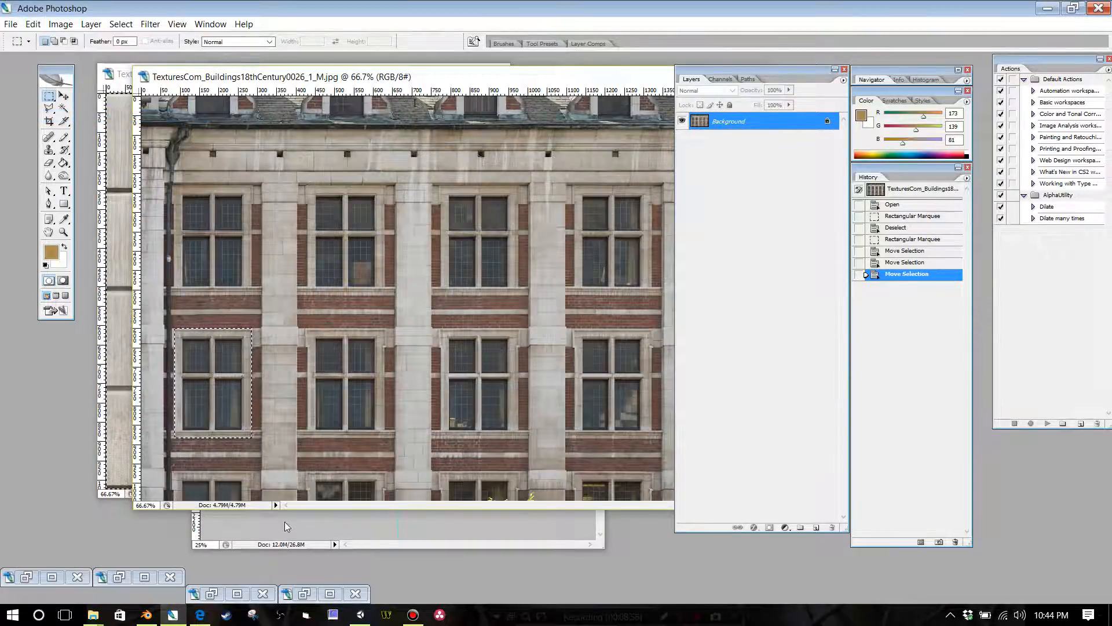
Step: Paste the copied window into the Untitled-2 atlas and place it between the guides as the third window of the row
left_click(285, 526)
key("ctrl+v")
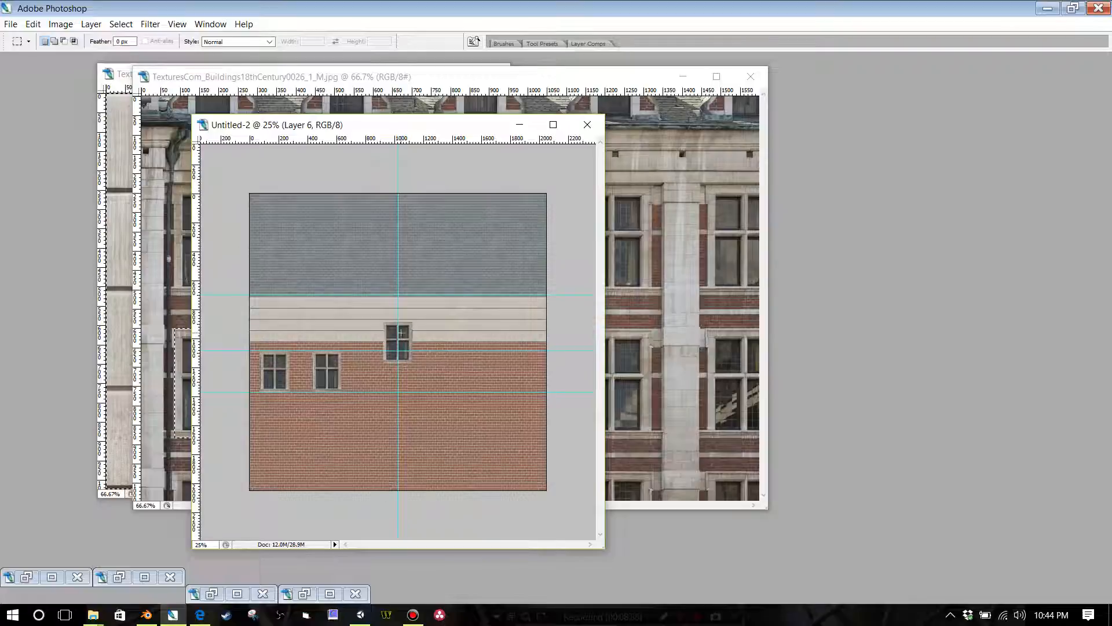
key("Tab")
left_click(64, 96)
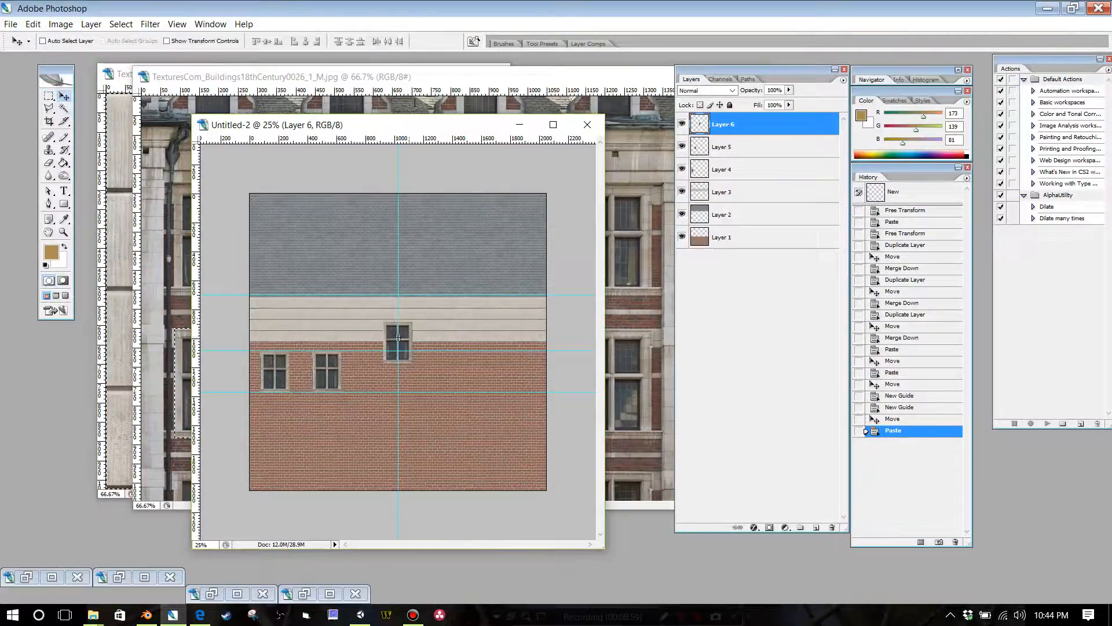
left_click_drag(390, 344, 368, 373)
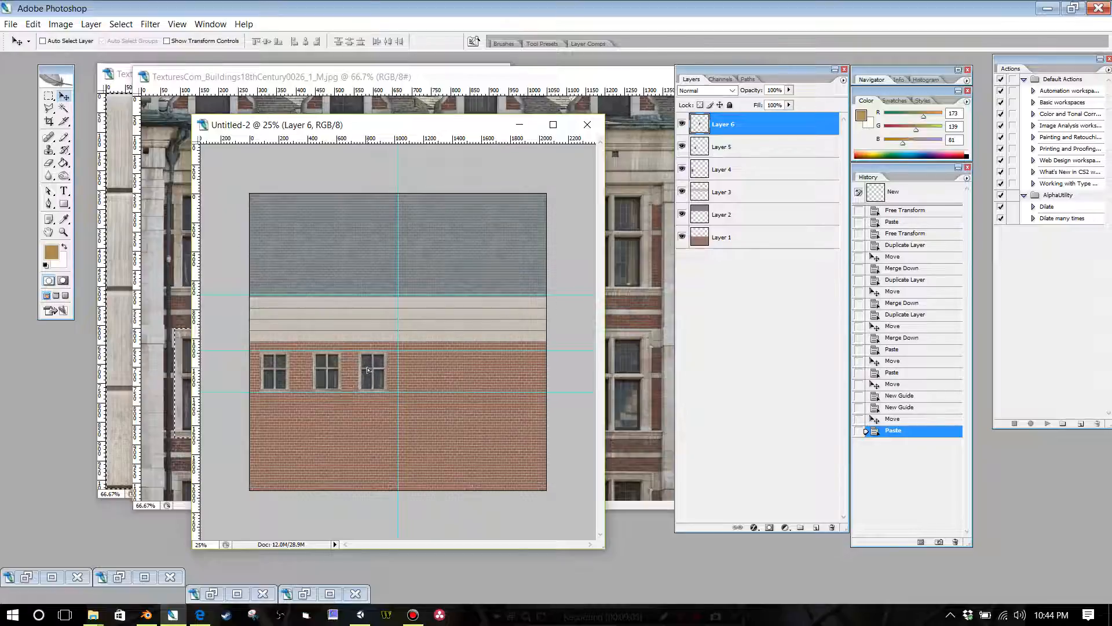
Step: Shift the middle window slightly left to even out the gaps, and merge the three window layers down into Layer 4
left_click(735, 149)
left_click_drag(332, 379, 330, 378)
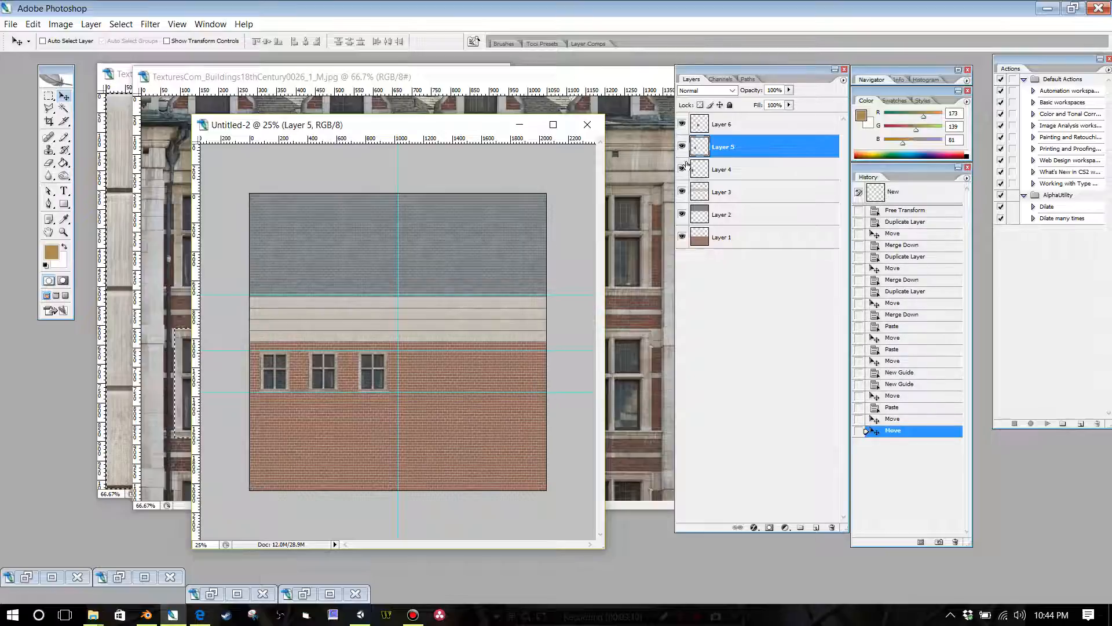
left_click(748, 128)
key("ctrl+e")
key("ctrl+e")
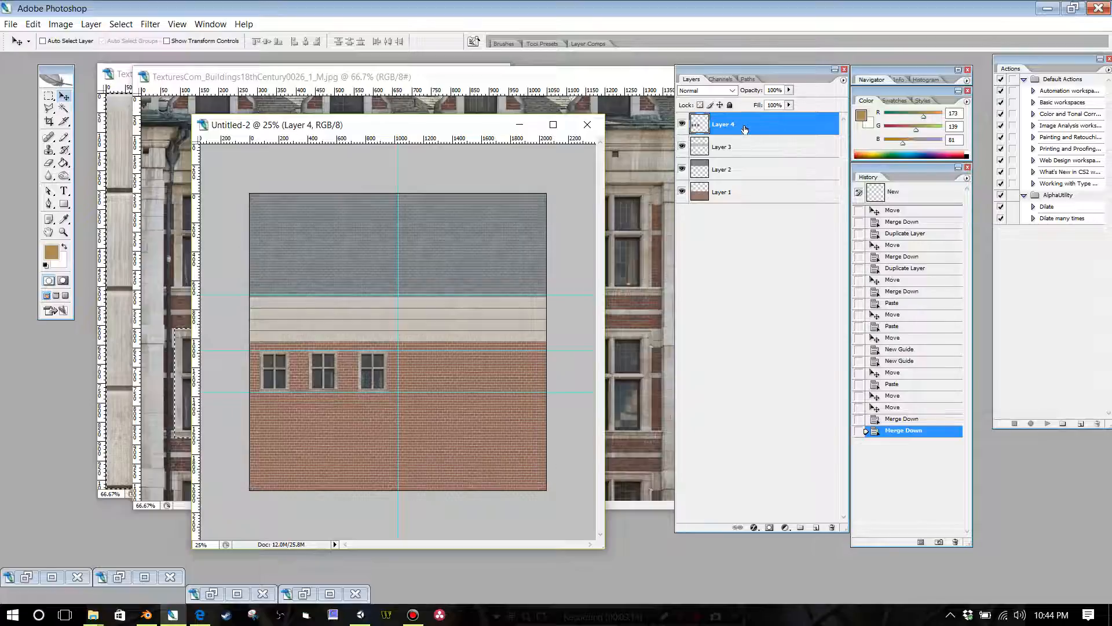
Step: Duplicate the merged window row on Layer 4 and move the copy straight below it as a second row
right_click(745, 128)
left_click(794, 166)
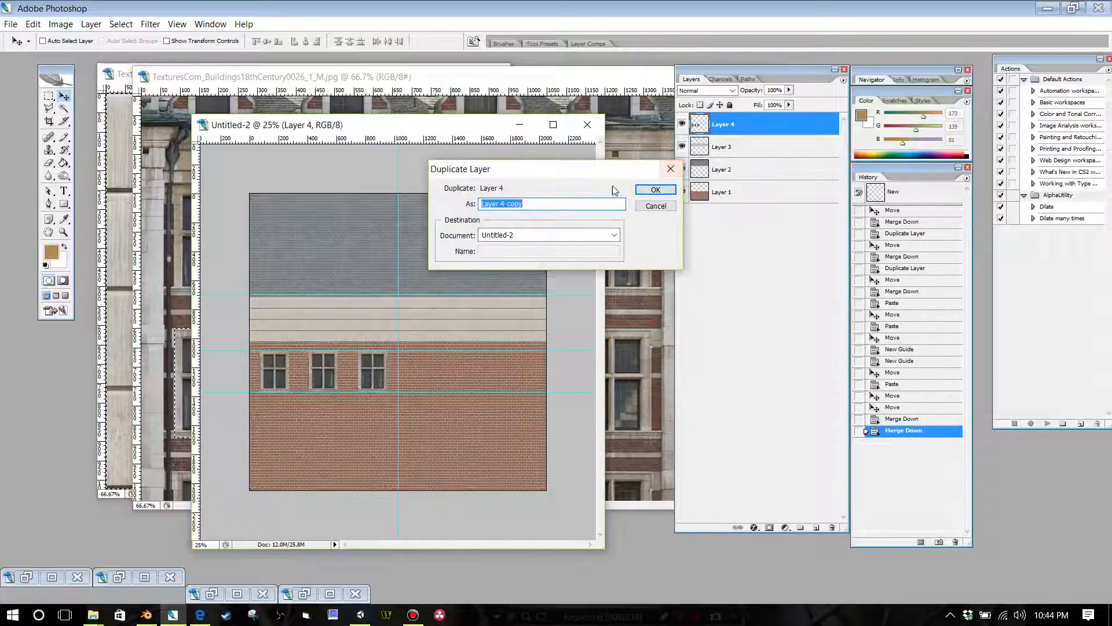
left_click(652, 189)
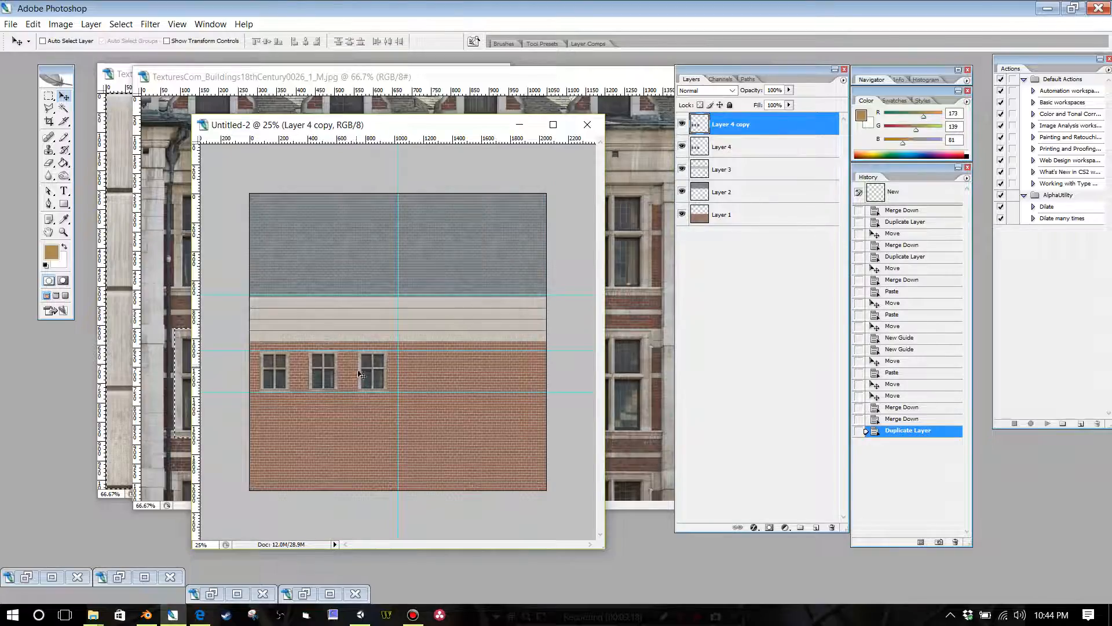
key("Tab")
left_click_drag(361, 375, 365, 430)
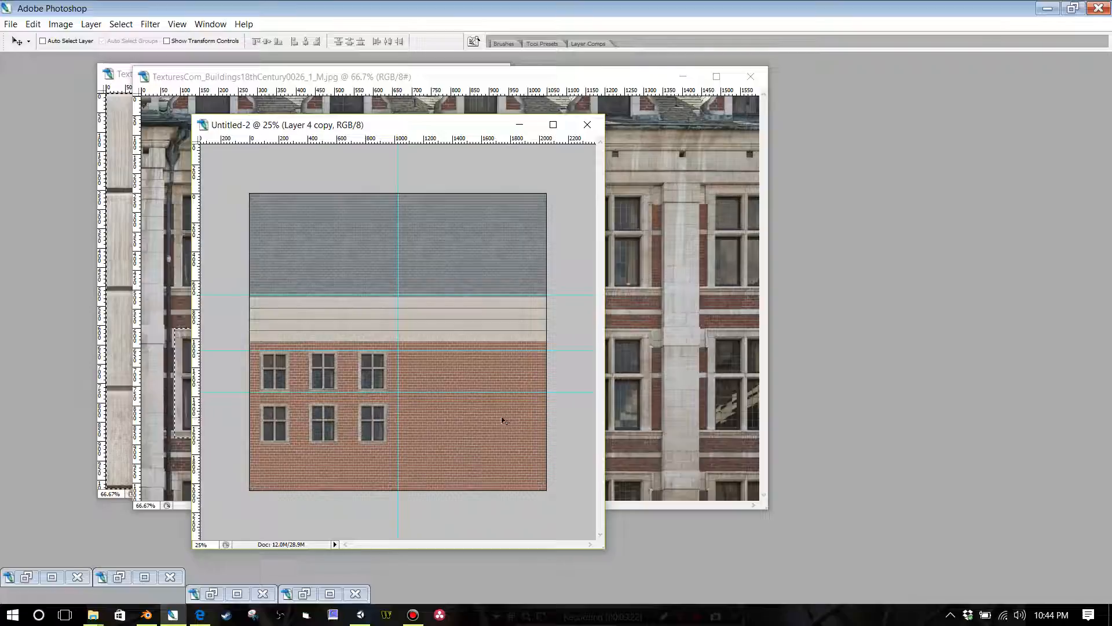
Step: Examine the alignment and spacing of the two window rows on the brick texture at closer magnification
key("ctrl+plus")
key("ctrl+plus")
key("ctrl+plus")
key("ctrl+plus")
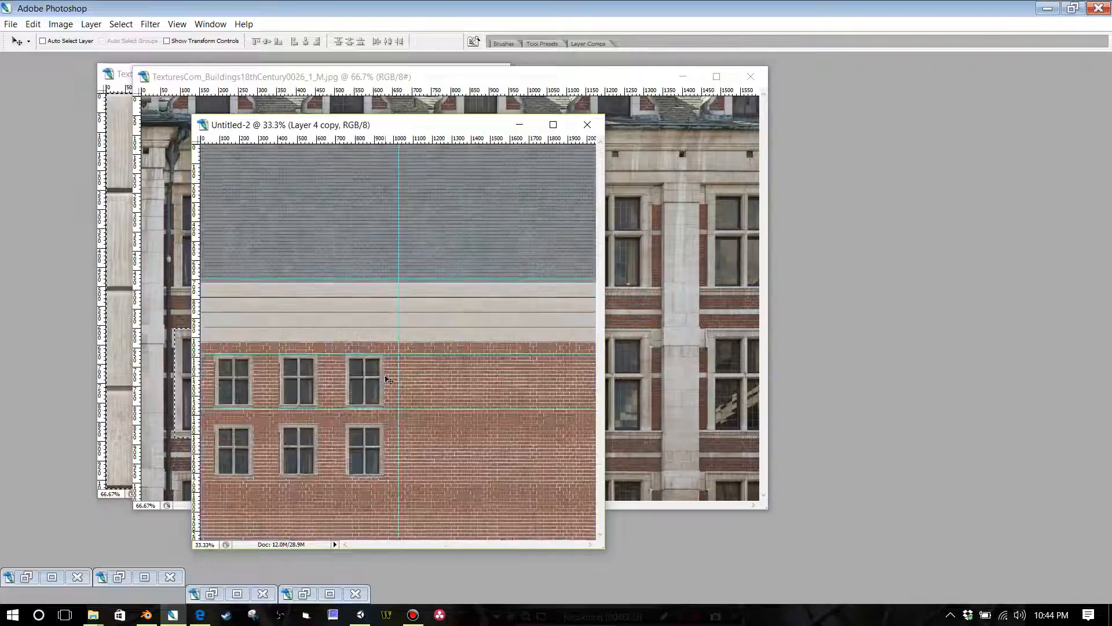
left_click_drag(452, 545, 372, 545)
scroll(497, 467, "down", 3)
scroll(505, 436, "down", 3)
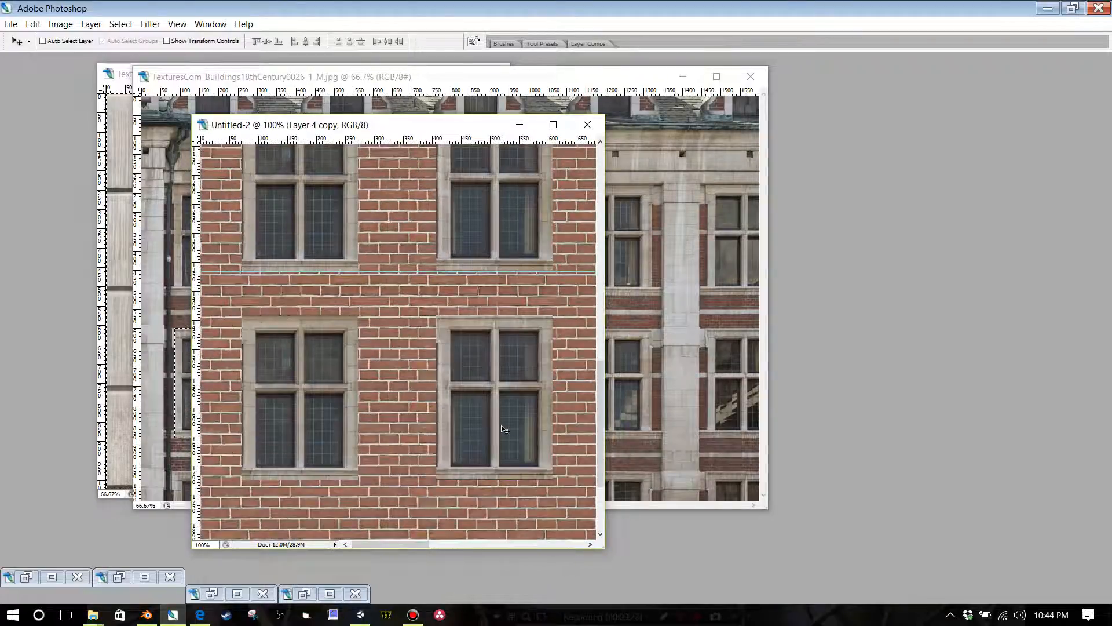
key("ctrl+minus")
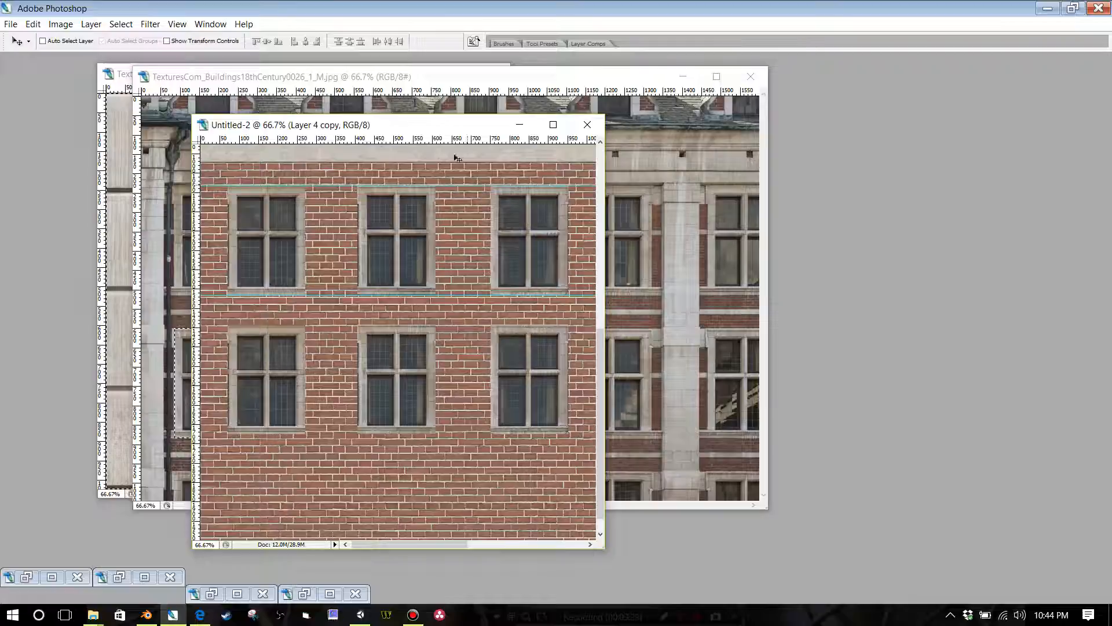
scroll(367, 317, "down", 1)
key("ctrl+minus")
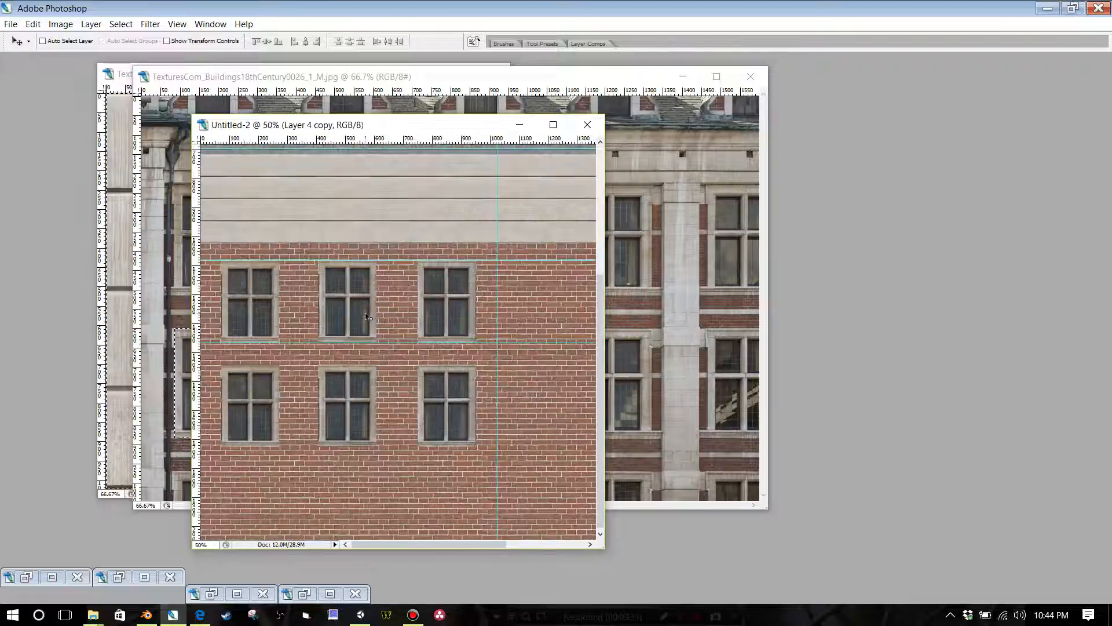
Step: Duplicate the second window row as Layer 4 copy 2 and move it below the others as a third row
key("Tab")
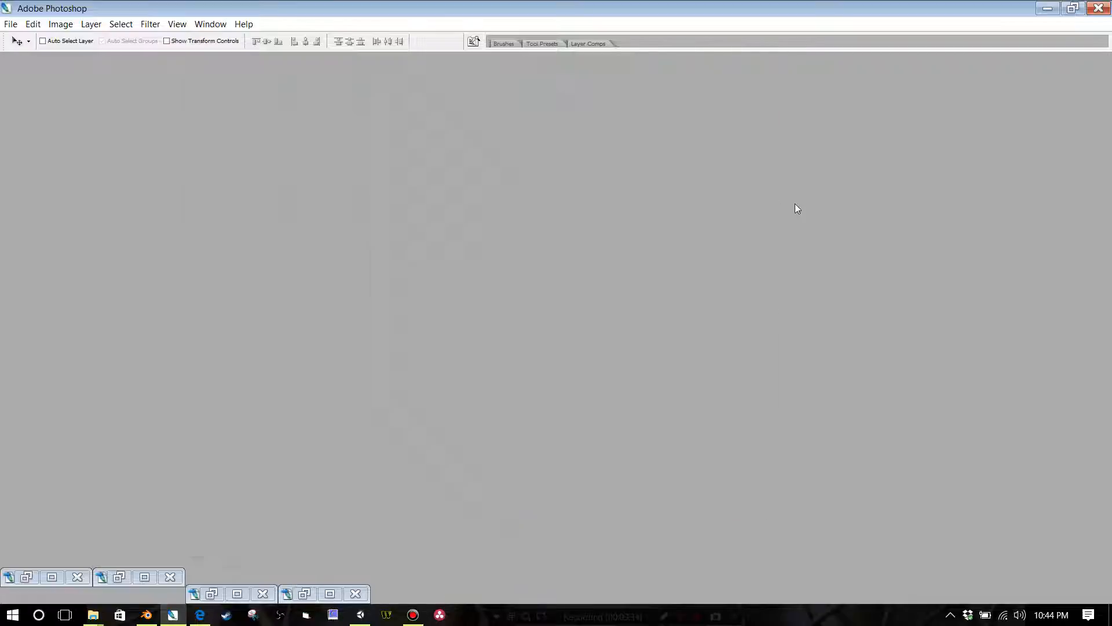
right_click(768, 124)
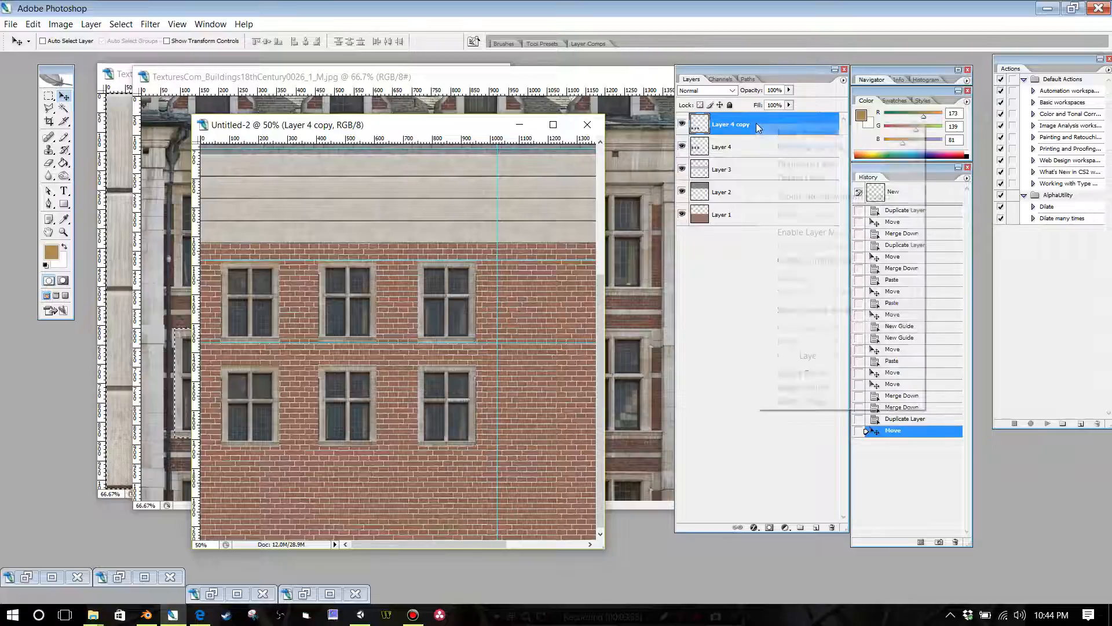
left_click(776, 167)
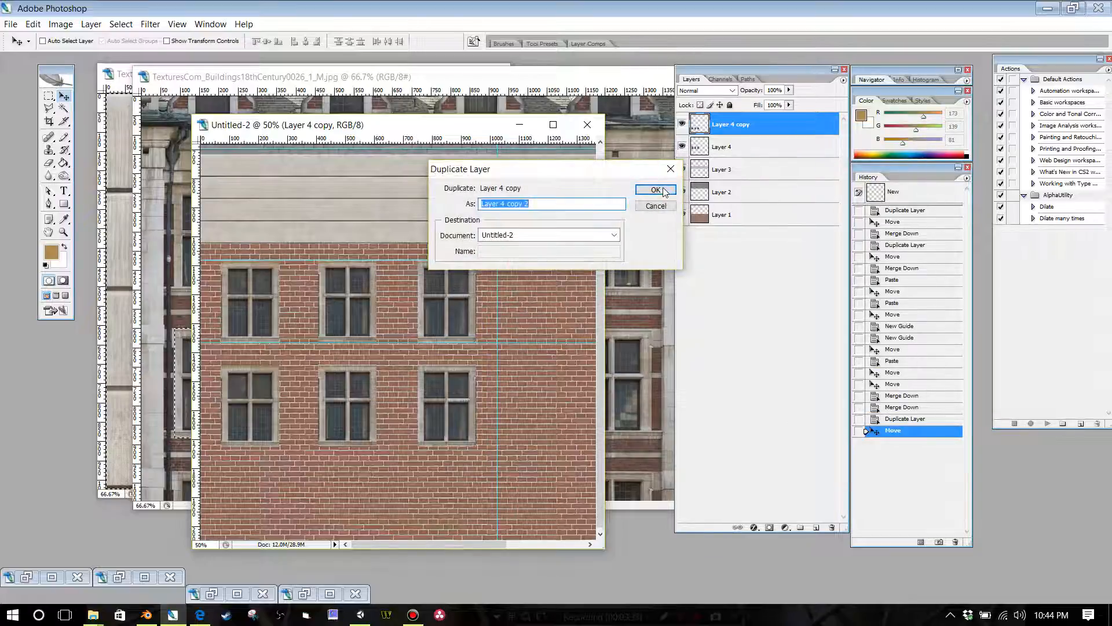
key("Return")
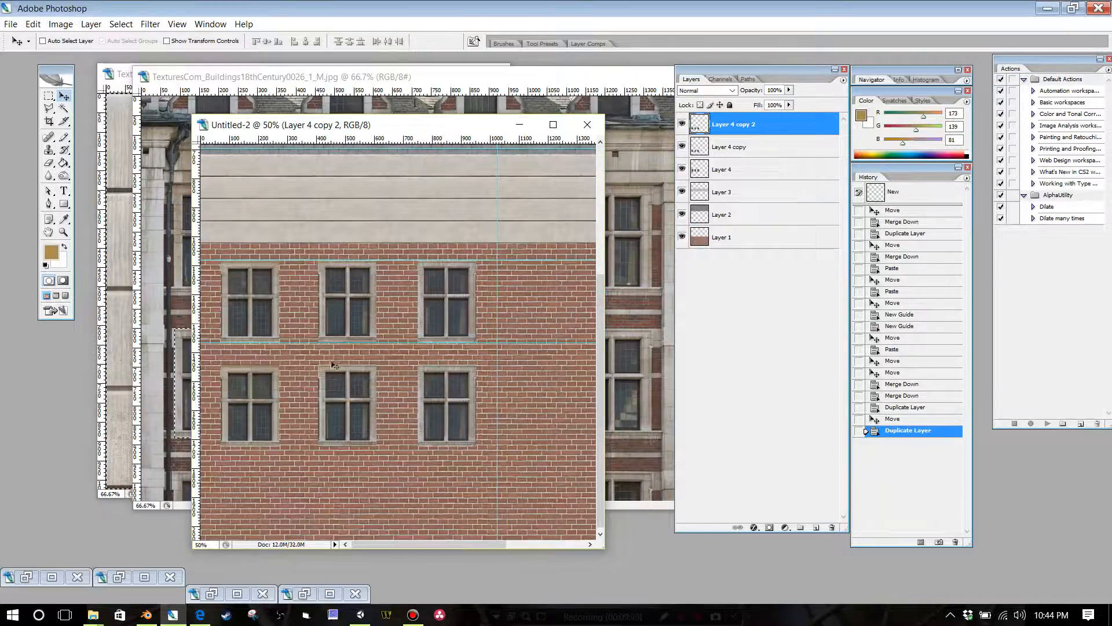
key("Tab")
left_click_drag(335, 366, 343, 518)
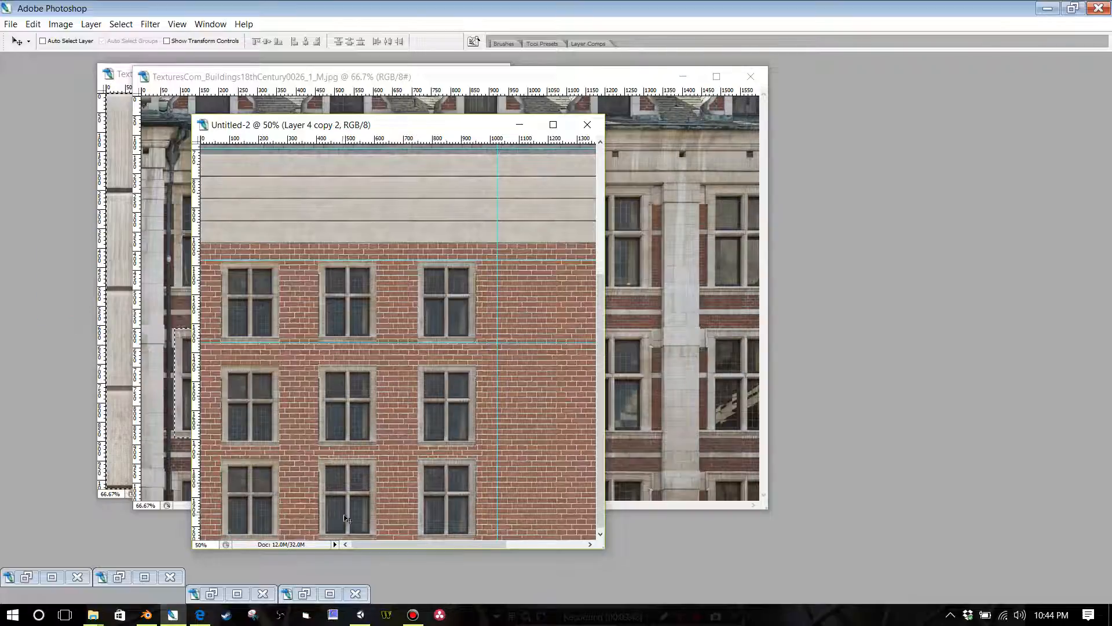
Step: Nudge the third window row slightly upward, away from the atlas's bottom edge
key("ctrl+minus")
key("ctrl+minus")
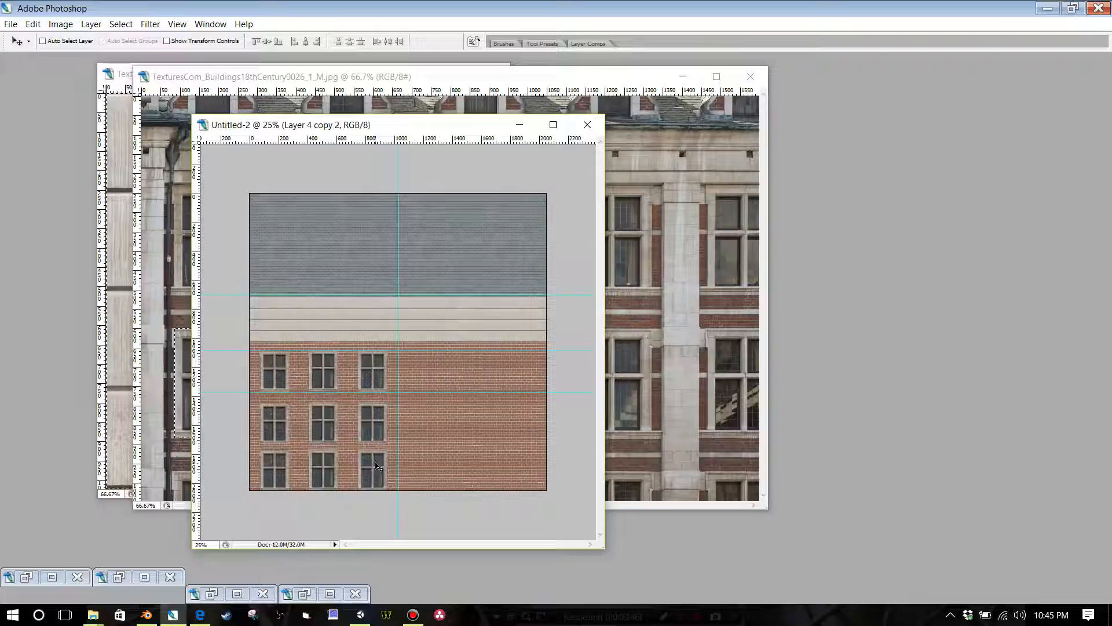
key("Up")
key("Up")
key("Up")
key("Up")
key("Up")
key("Up")
key("Up")
key("Up")
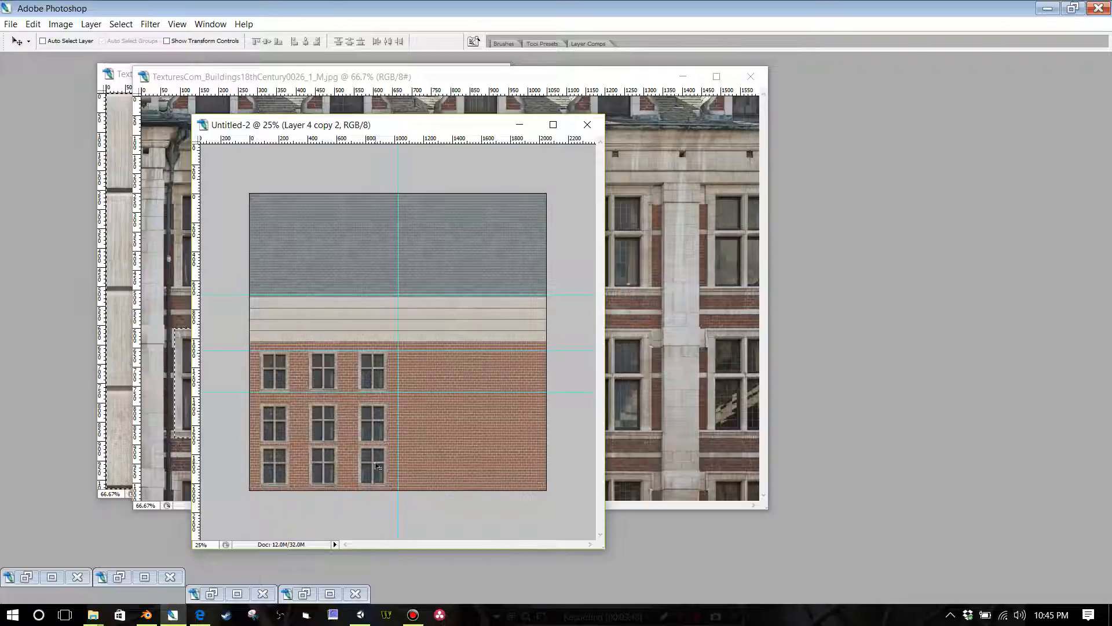
Step: Nudge the bottom window row up a little more, and nudge the middle row on Layer 4 copy up to even out the spacing
key("Up")
key("Up")
key("Up")
key("Up")
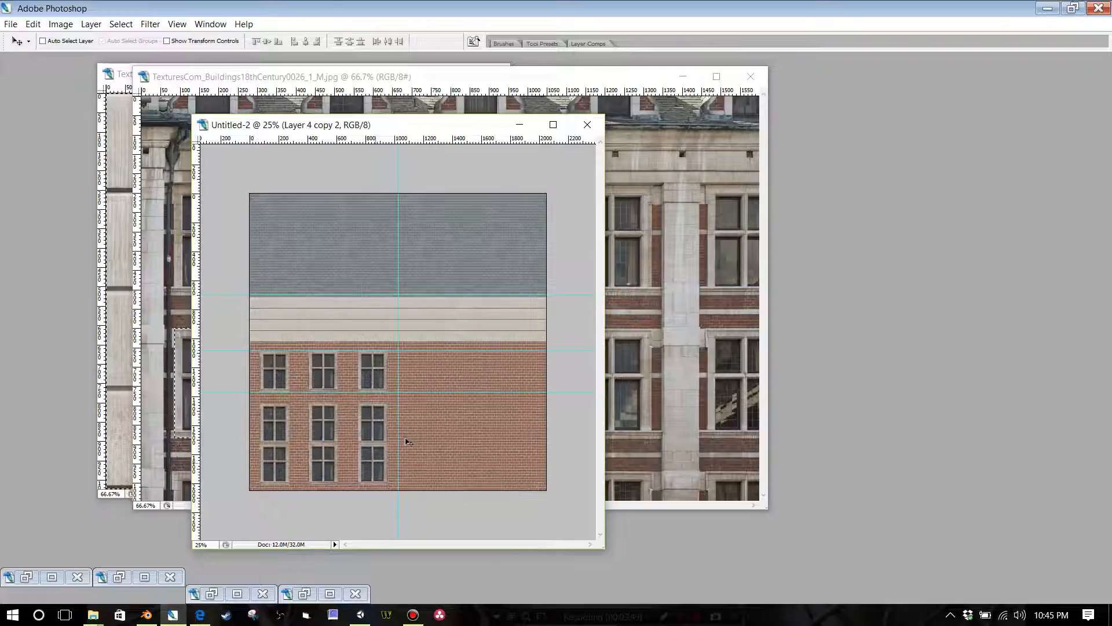
key("Tab")
left_click(747, 148)
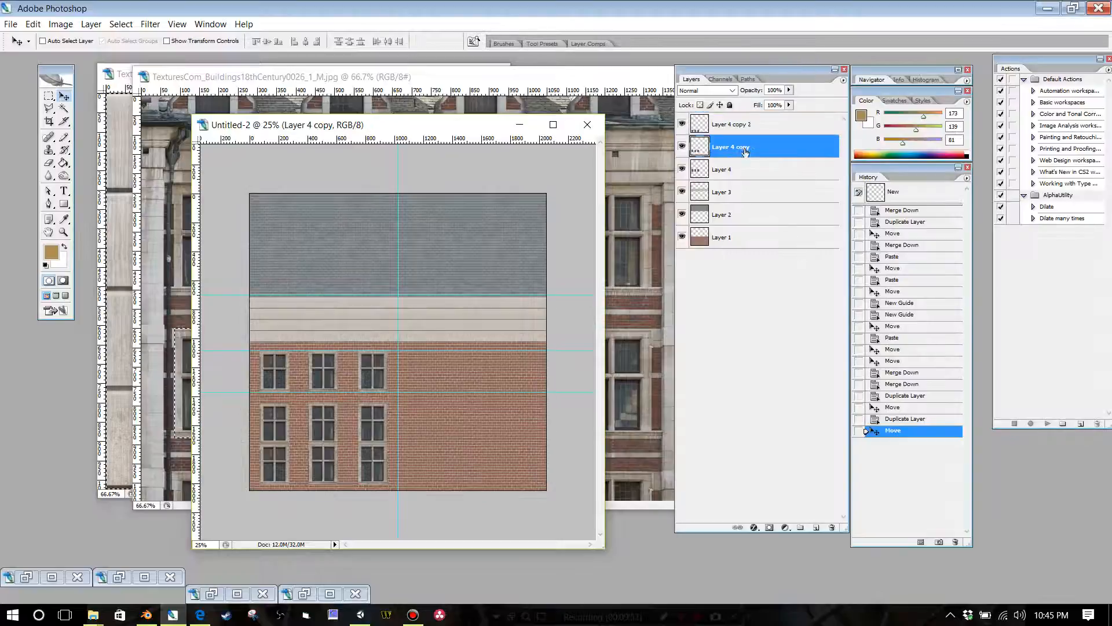
key("Up")
key("Up")
key("Up")
key("Up")
key("Up")
key("Up")
key("Up")
key("Up")
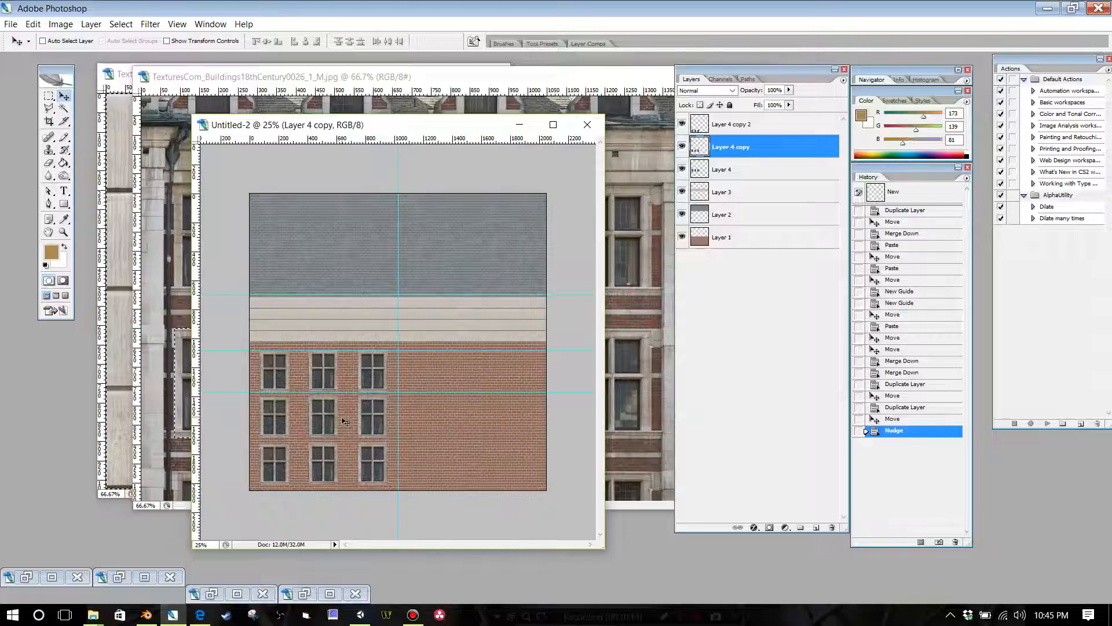
Step: Save the layered texture atlas in the UV Unwrap folder as a Photoshop PSD file named buildingpart2
left_click_drag(306, 127, 293, 102)
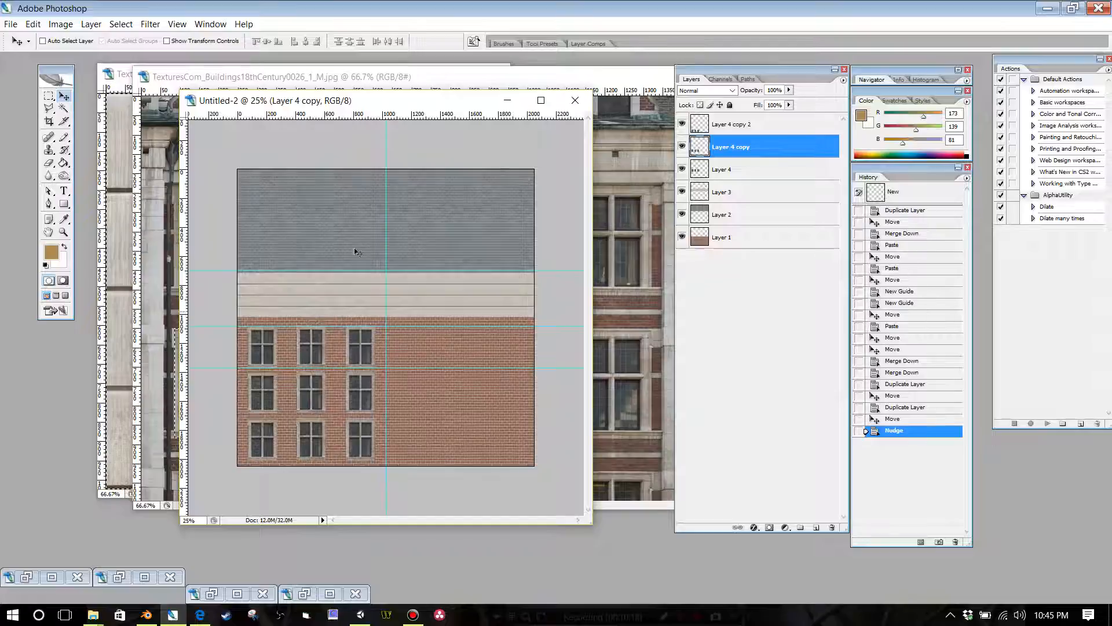
left_click(13, 25)
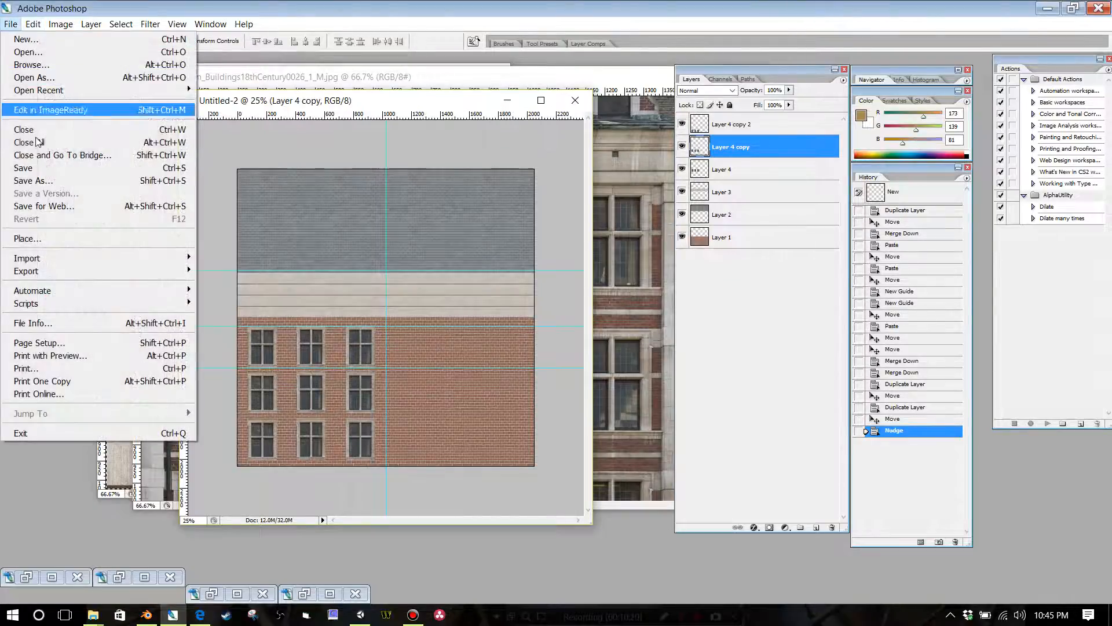
left_click(35, 179)
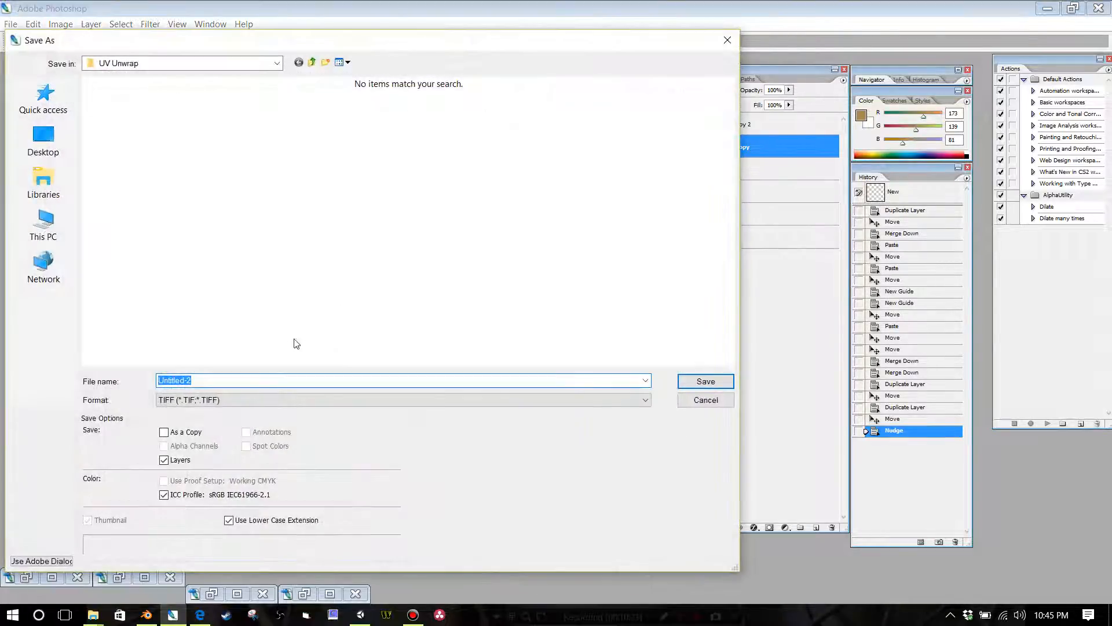
left_click(245, 399)
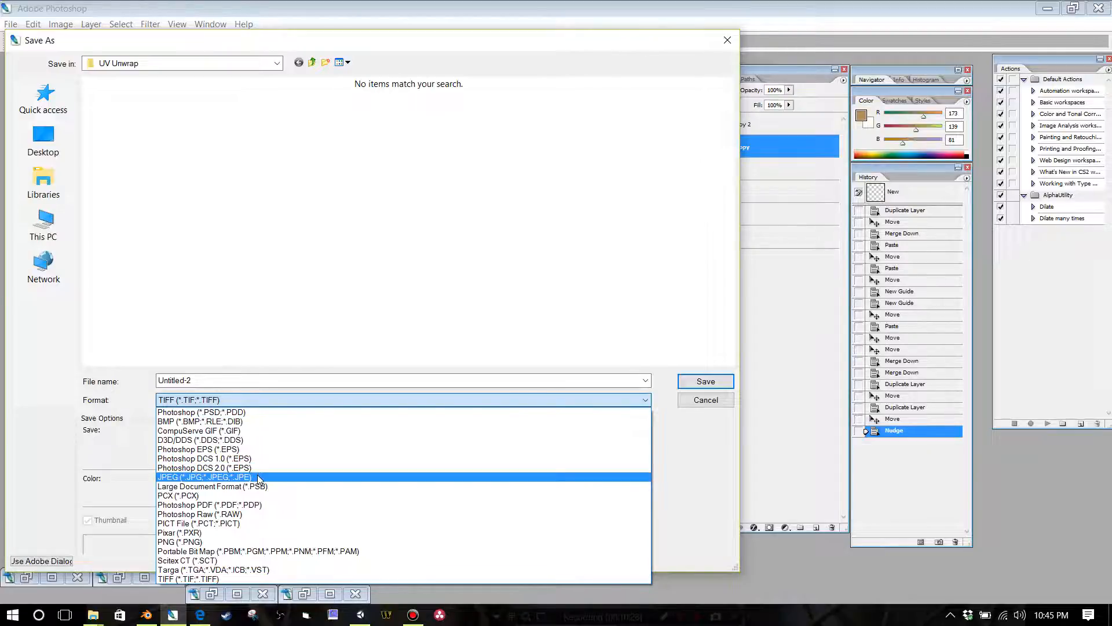
left_click(249, 412)
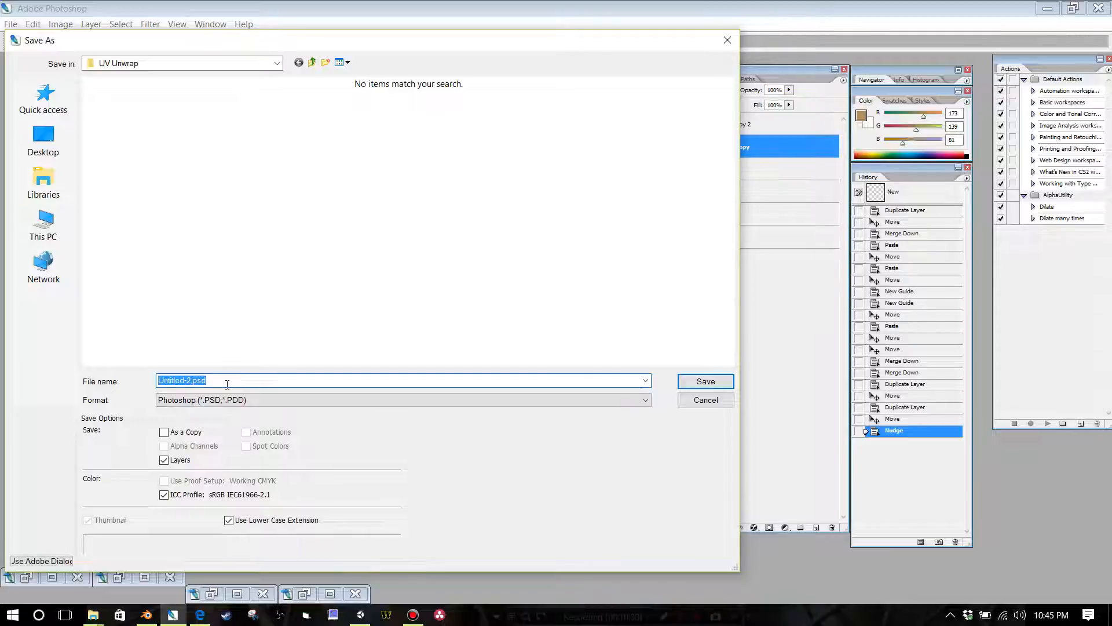
type("bui")
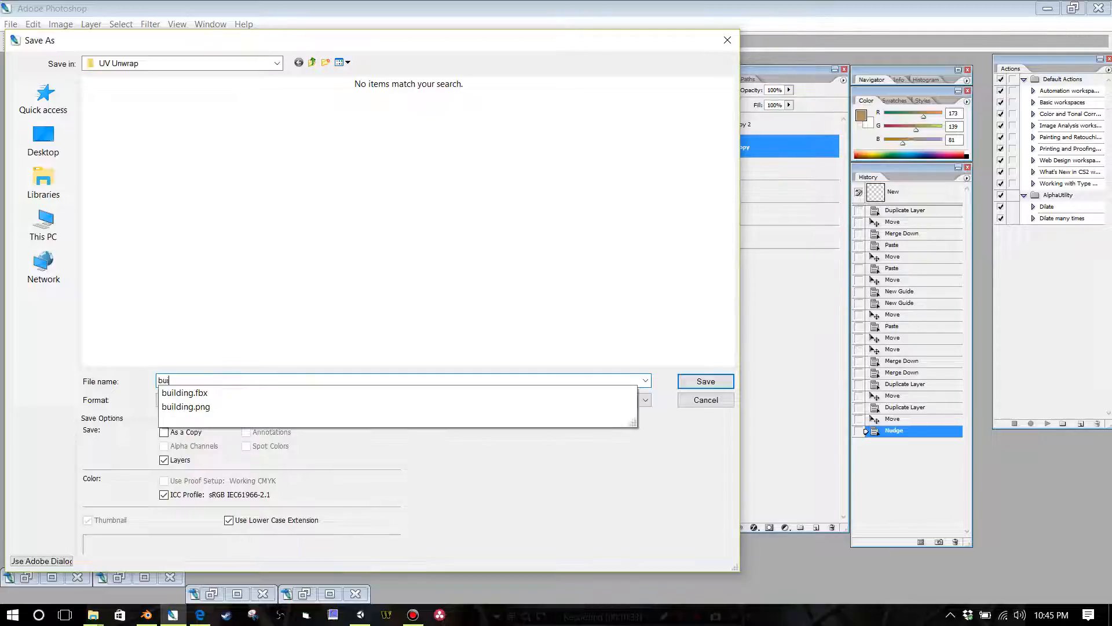
type("ldingpart2")
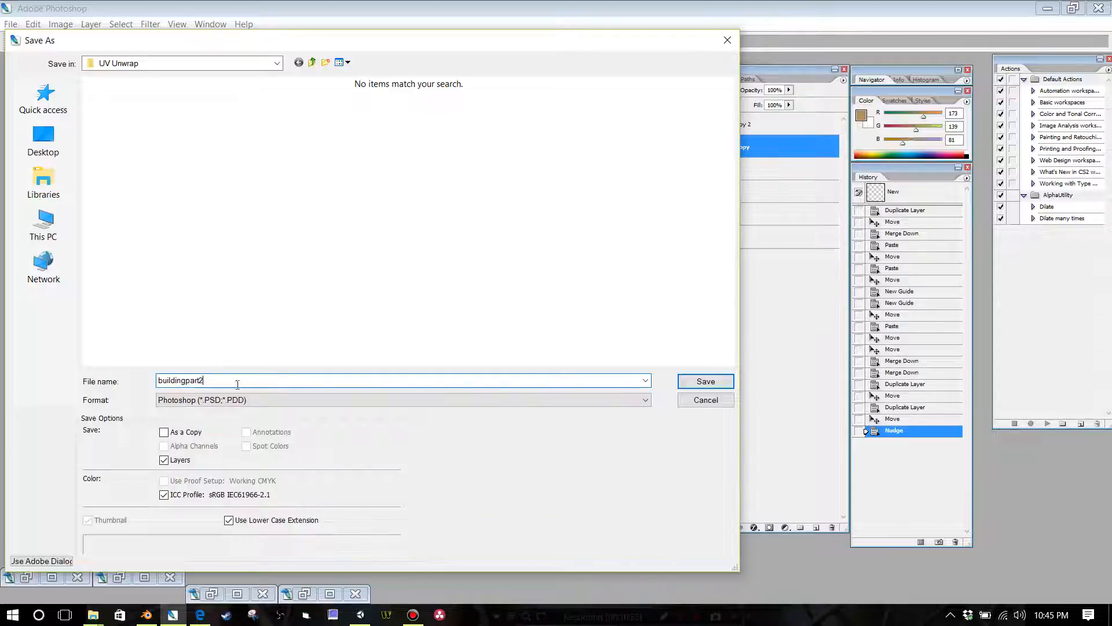
left_click(703, 389)
left_click(561, 199)
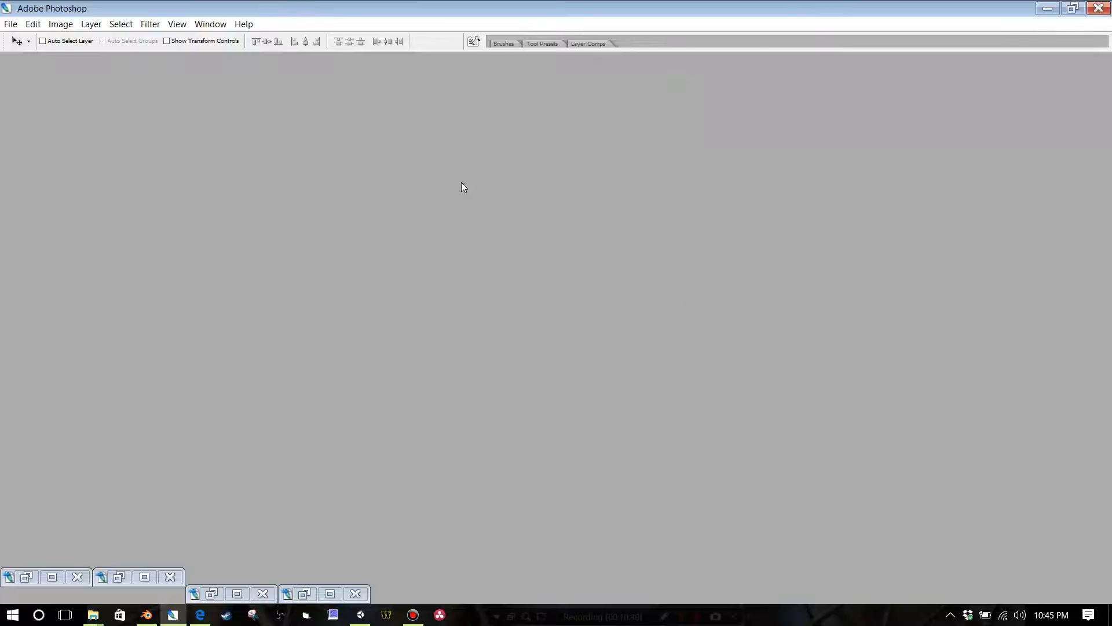
Step: Save a copy of the atlas as a non-interlaced PNG named buildingpart2 in the UV Unwrap folder
left_click(11, 24)
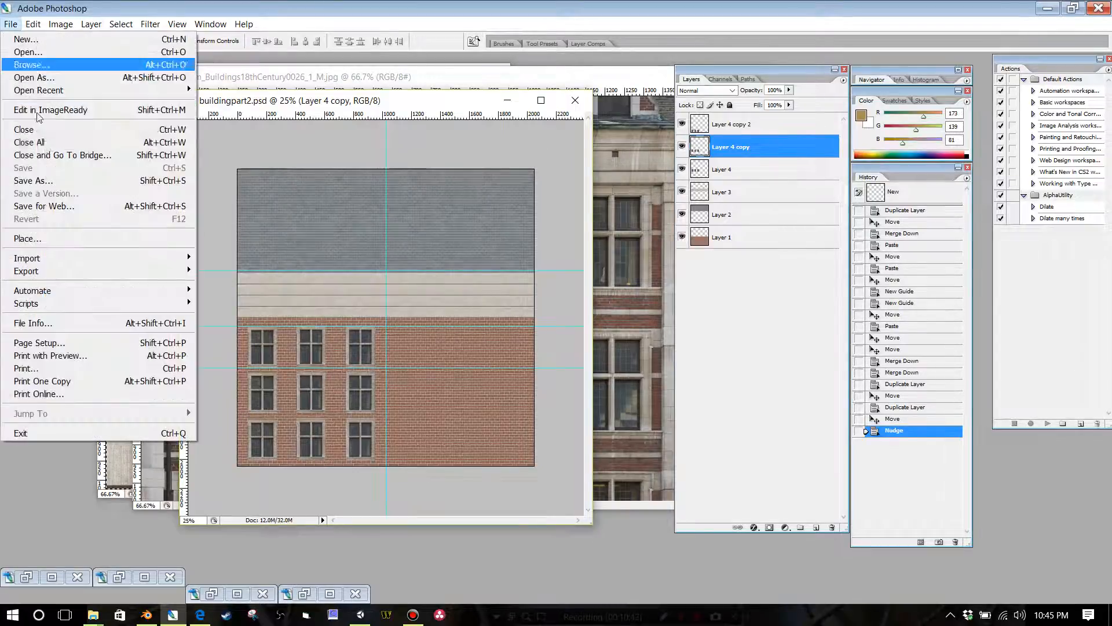
left_click(33, 180)
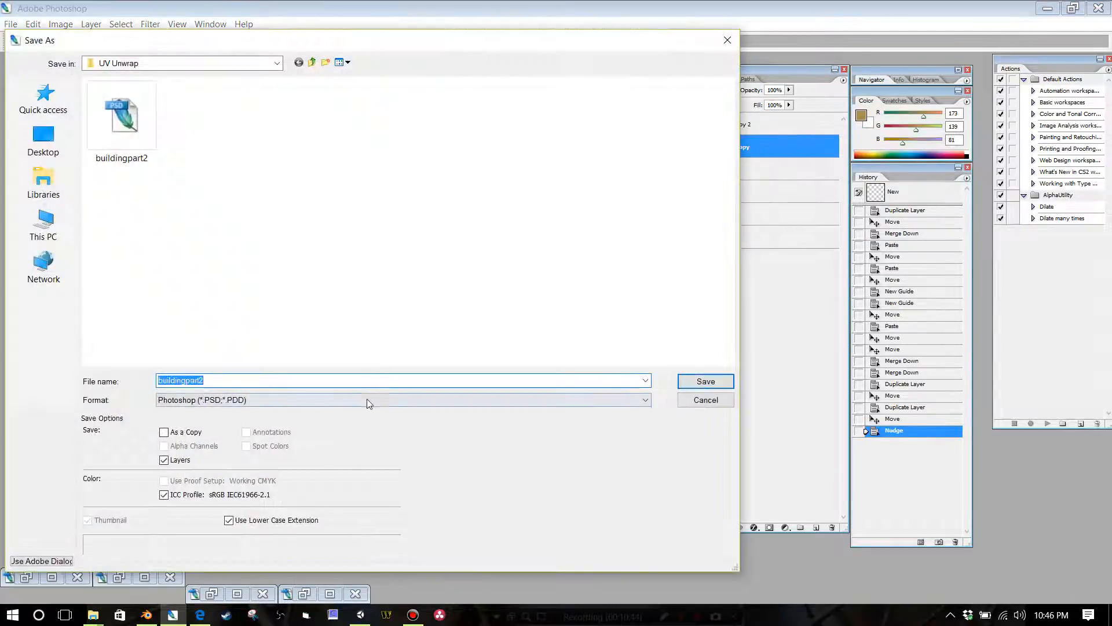
left_click(366, 403)
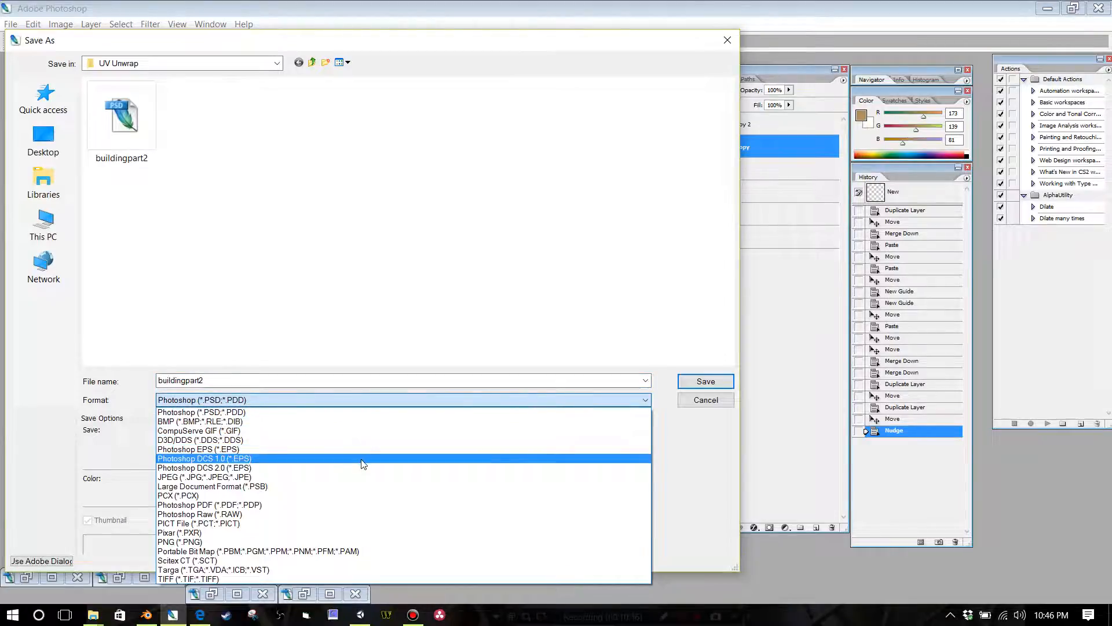
left_click(347, 542)
left_click(204, 381)
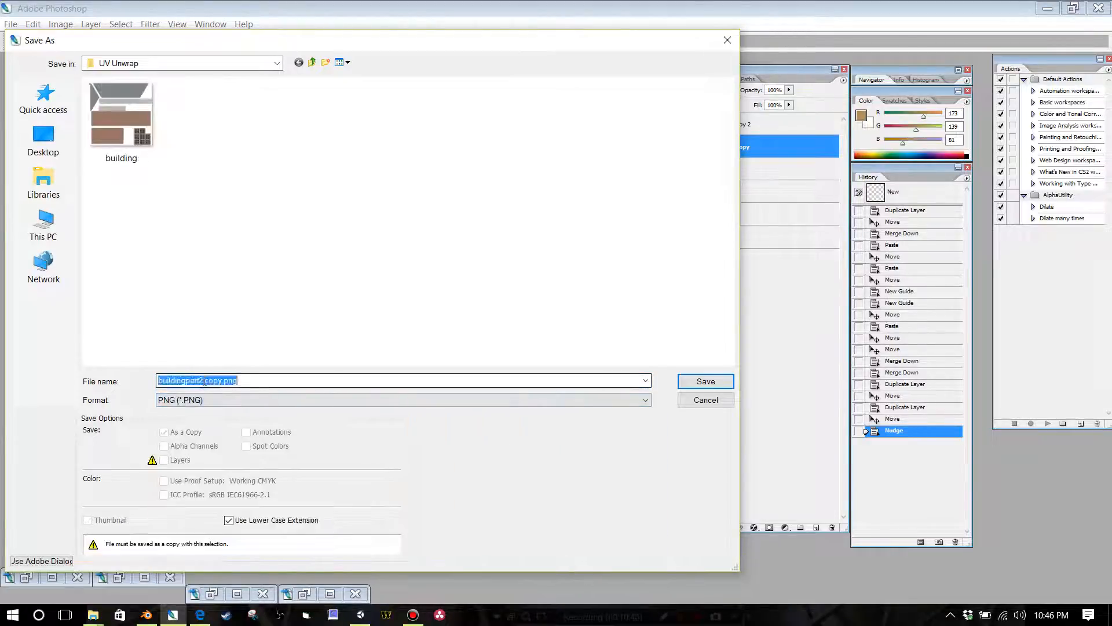
left_click_drag(204, 381, 308, 380)
key("BackSpace")
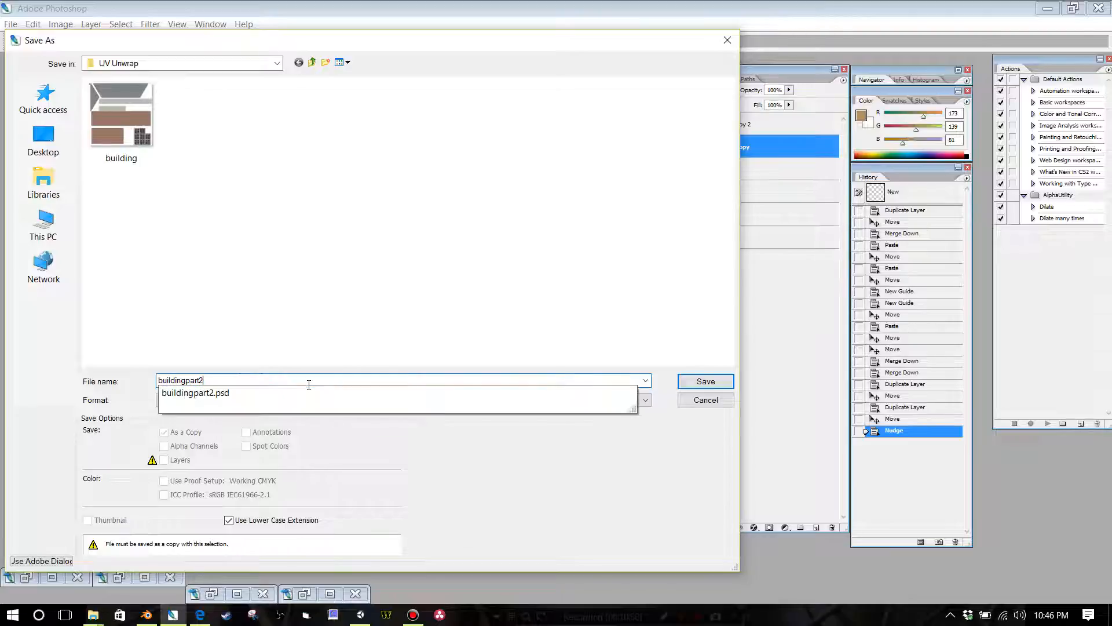
left_click(690, 381)
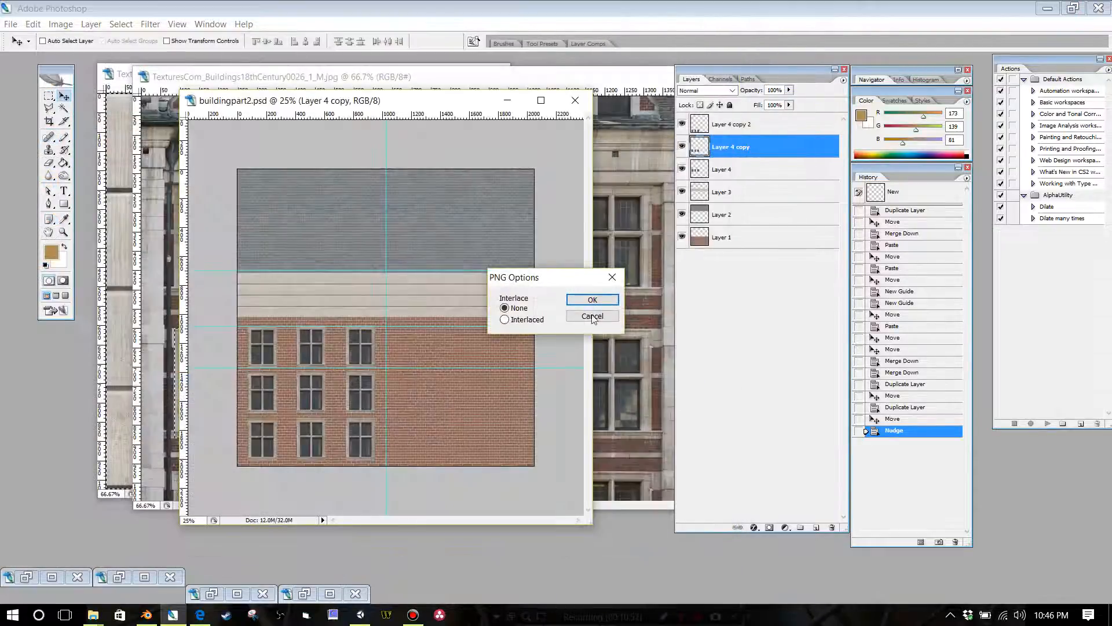
left_click(591, 299)
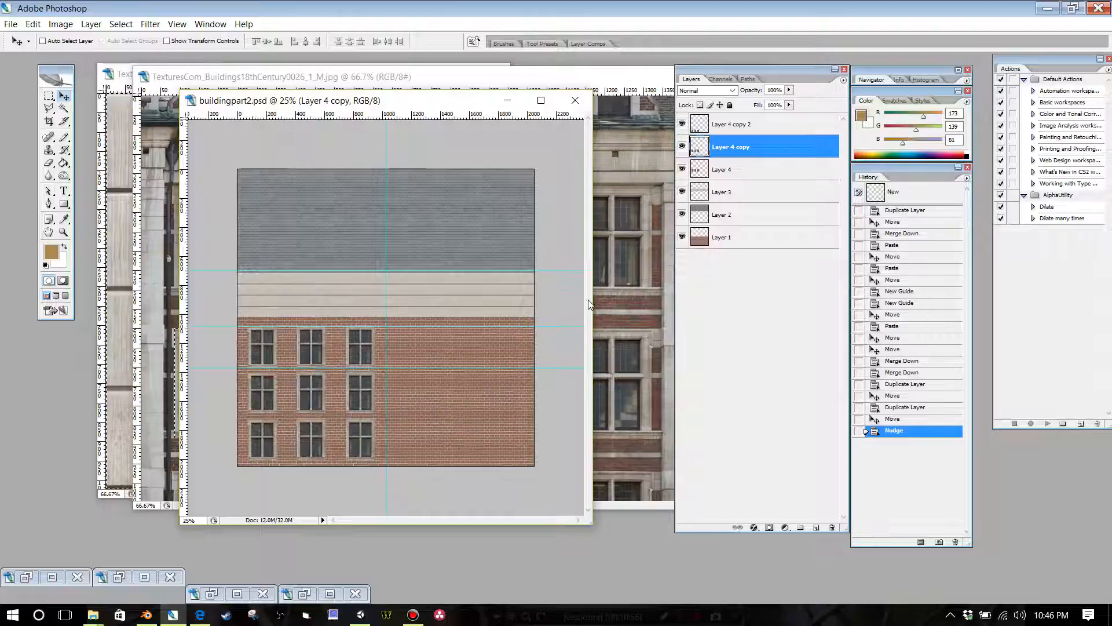
Step: Switch to Blender and join the empty UV/Image Editor area into the 3D view
left_click(1044, 9)
left_click(1034, 8)
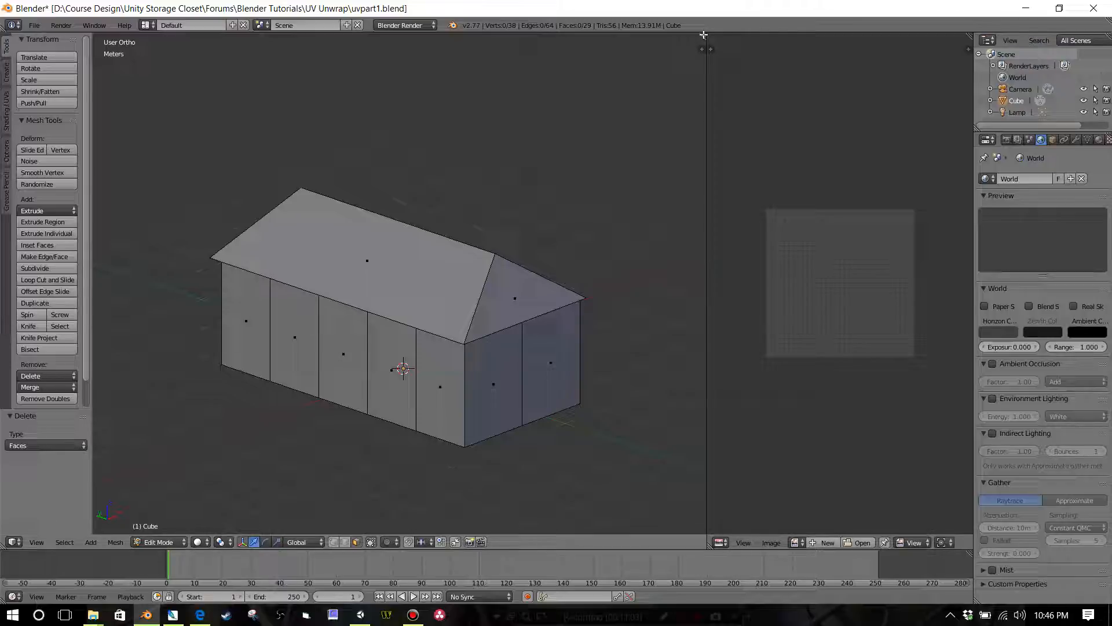
left_click_drag(703, 35, 781, 40)
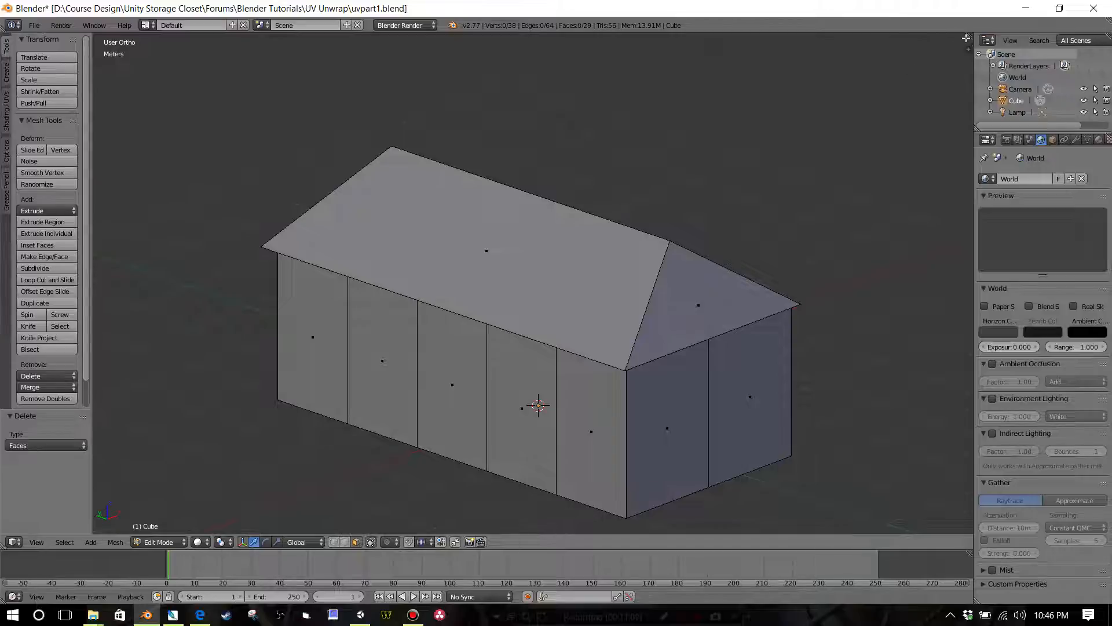
Step: Split the 3D view into two side-by-side areas, with the new one set to the UV/Image Editor and its width adjusted
left_click_drag(966, 38, 462, 34)
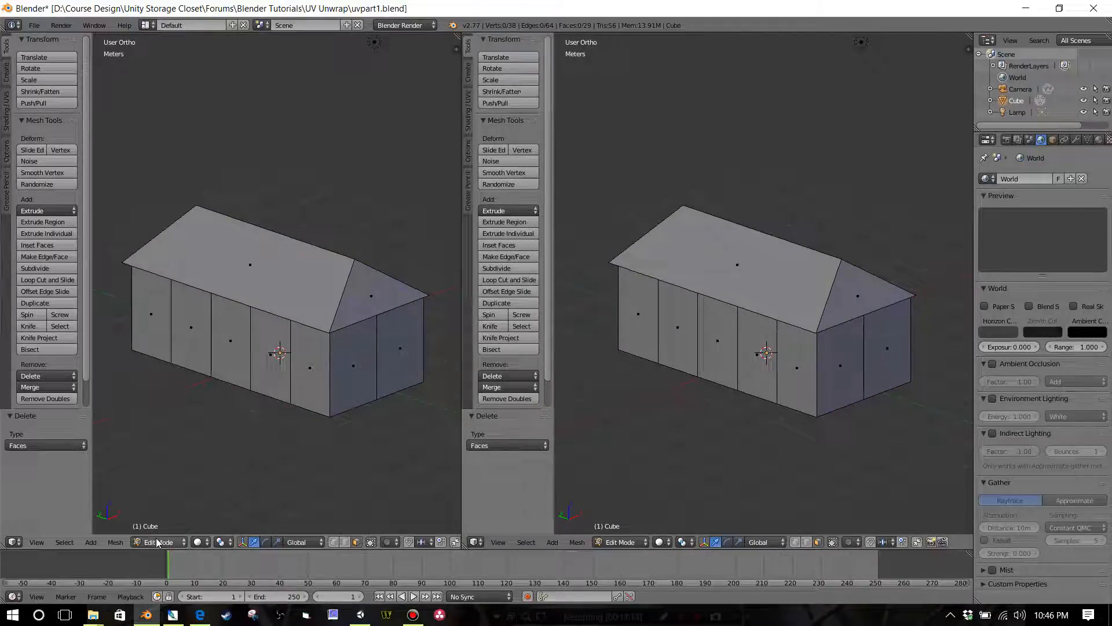
left_click(476, 542)
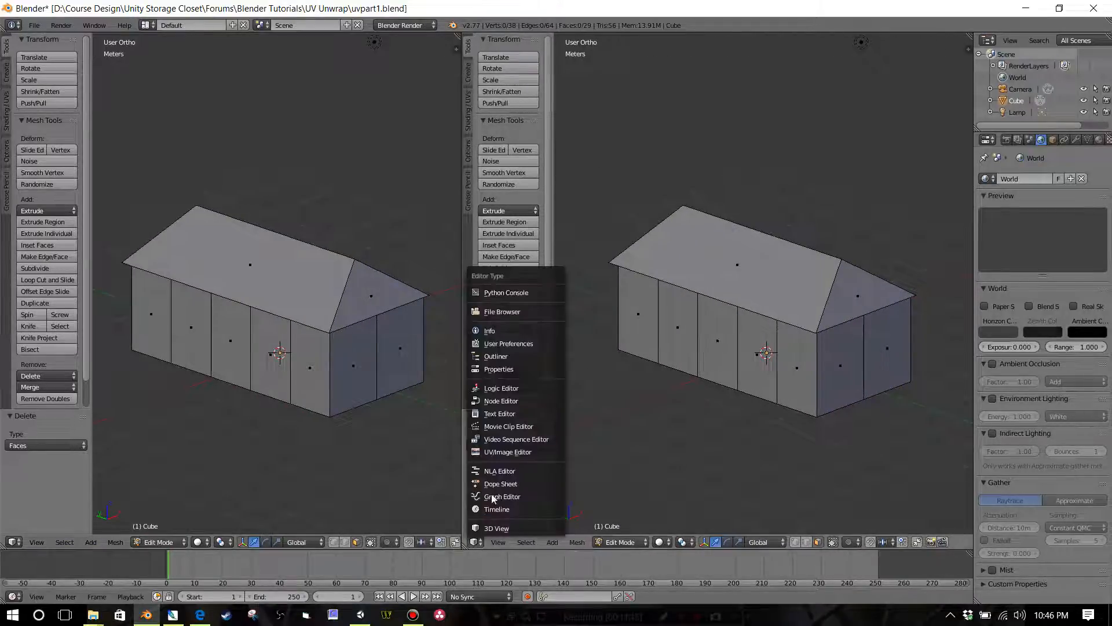
left_click(493, 528)
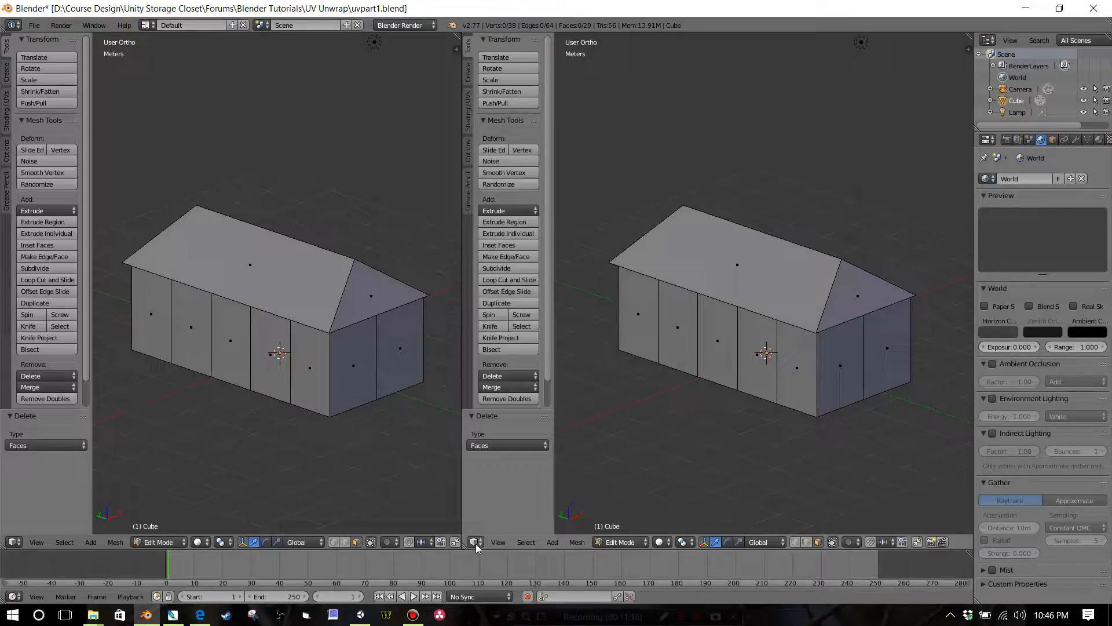
left_click(476, 544)
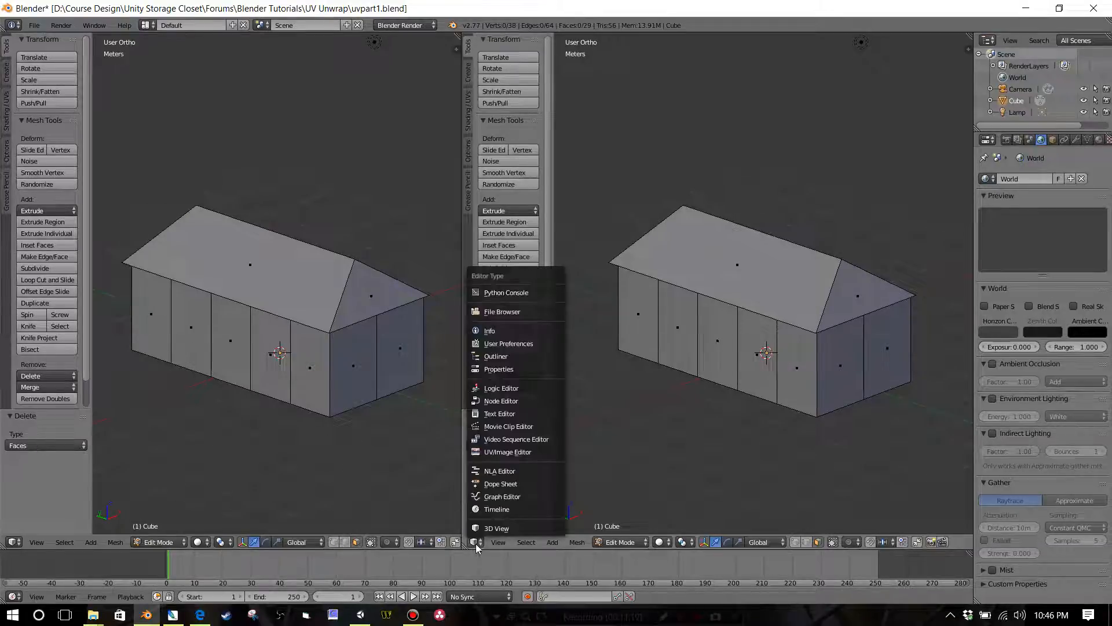
left_click(504, 453)
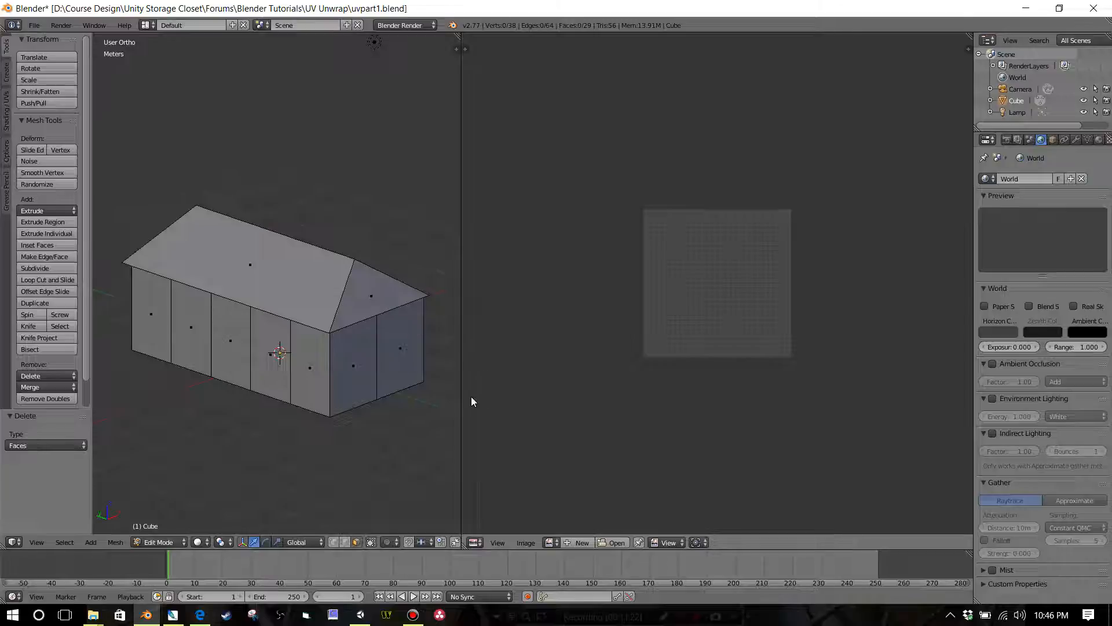
left_click_drag(461, 390, 613, 390)
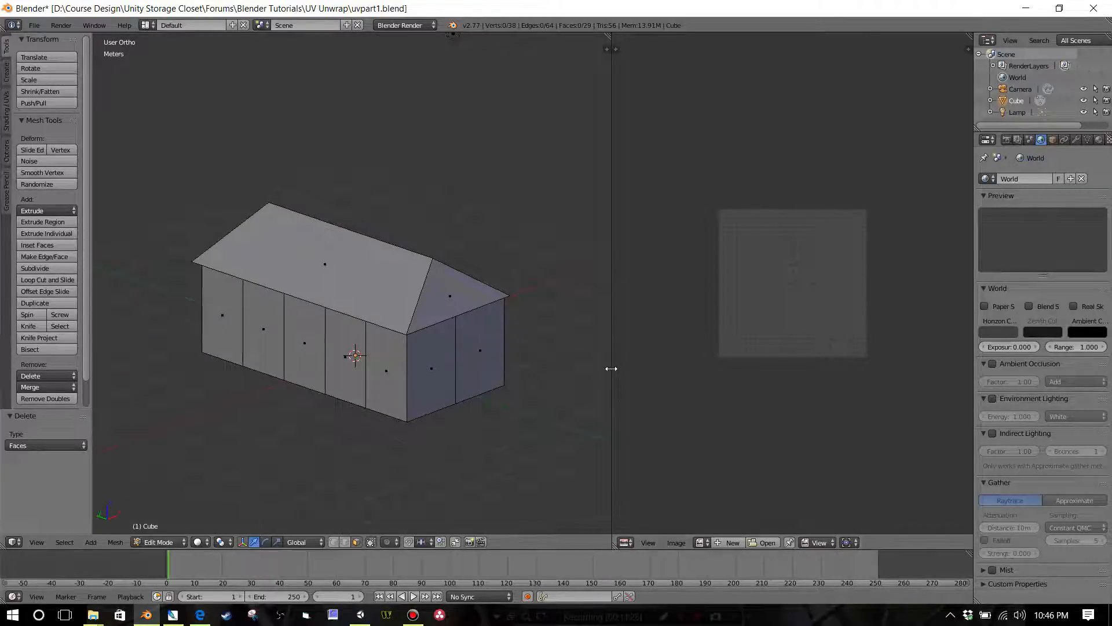
left_click_drag(611, 368, 549, 366)
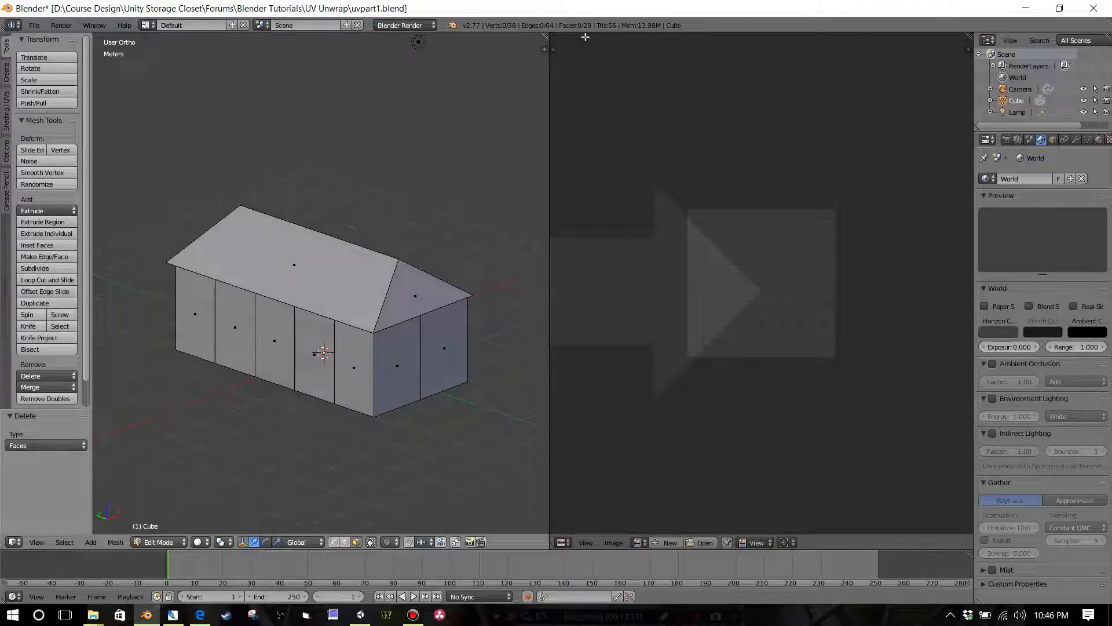
Step: Merge the UV/Image Editor back into the 3D view and split off a new UV/Image Editor area beside it
left_click_drag(586, 37, 586, 36)
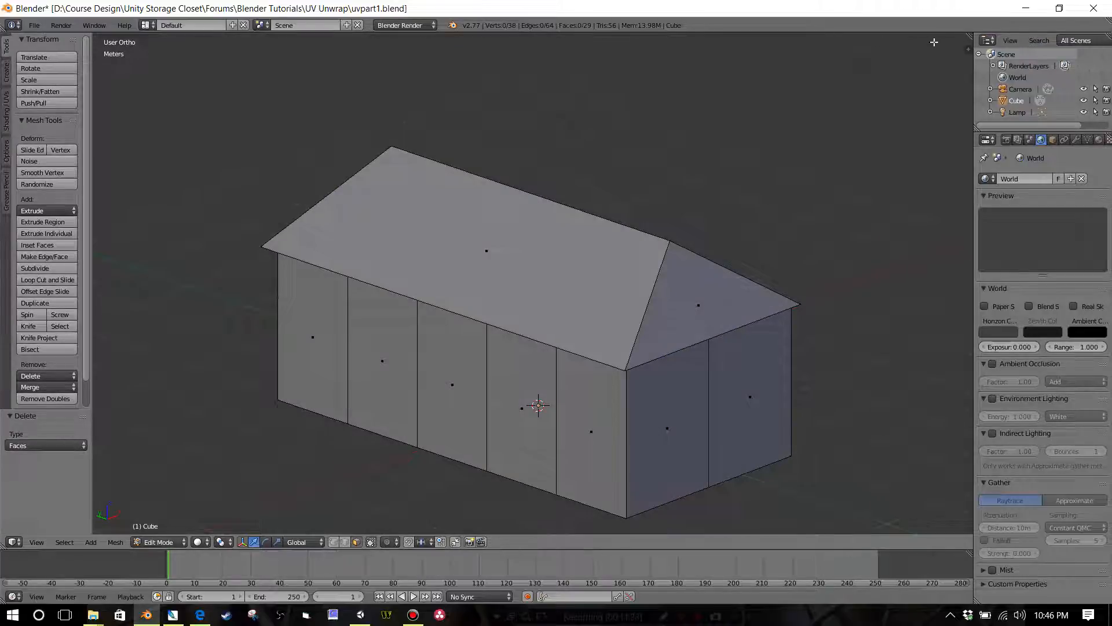
left_click_drag(966, 35, 476, 58)
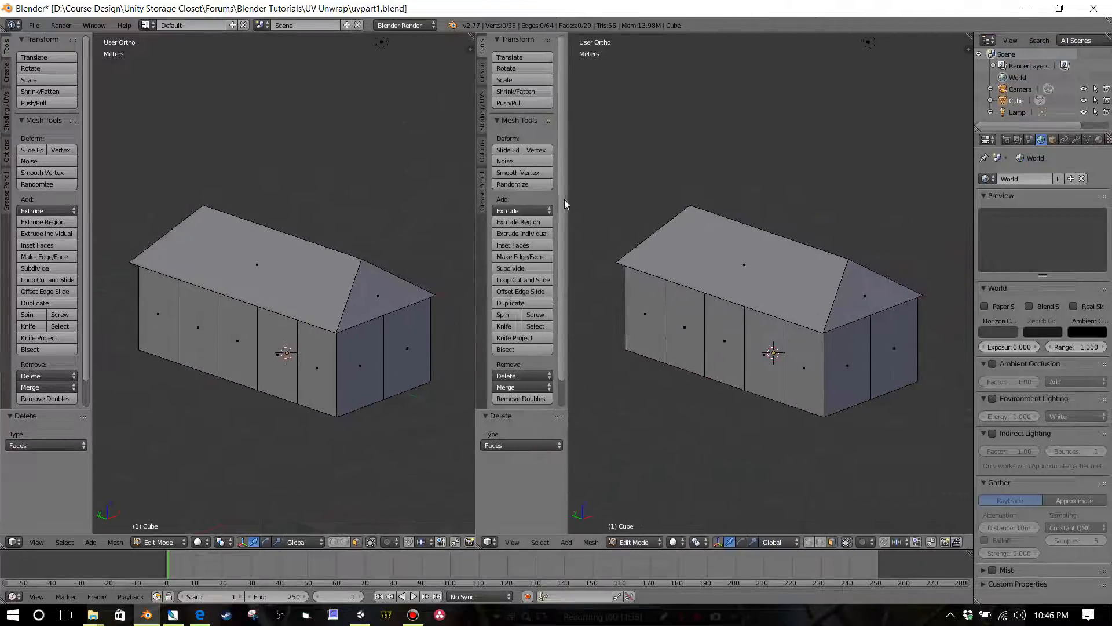
left_click(489, 542)
left_click(508, 456)
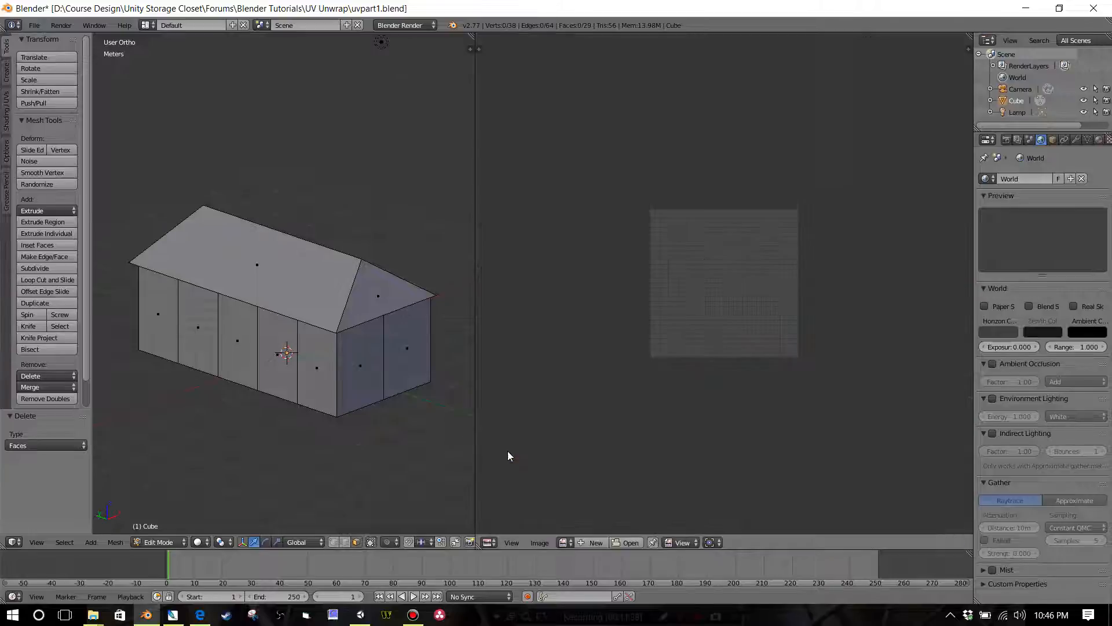
scroll(651, 298, "up", 3)
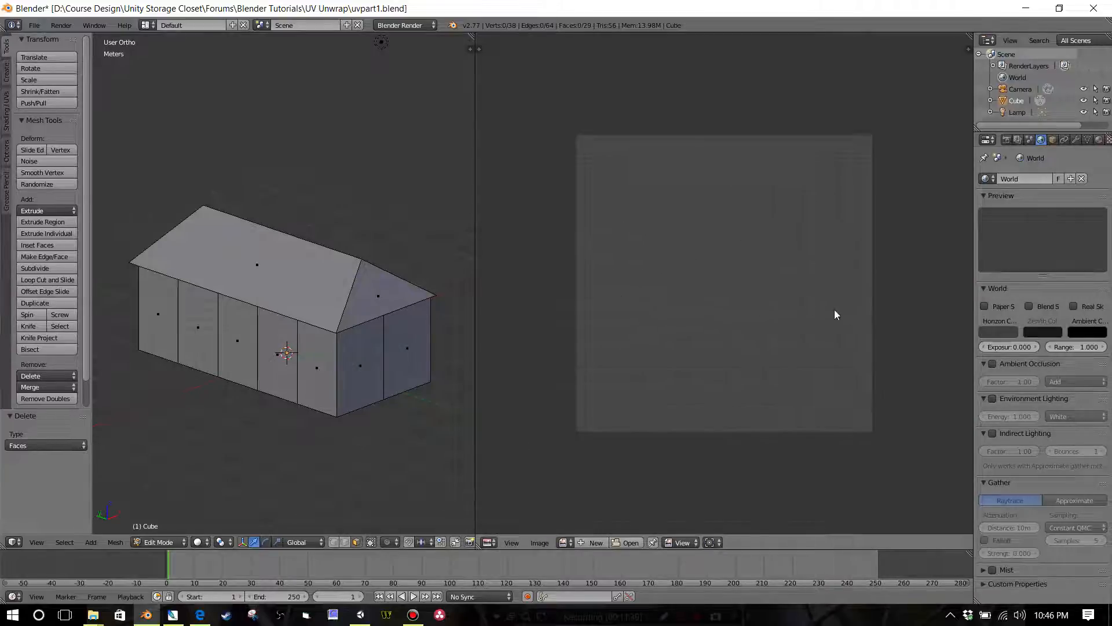
Step: Widen the Properties editor, and add a material slot with a new material to the Cube building
left_click_drag(973, 274, 835, 283)
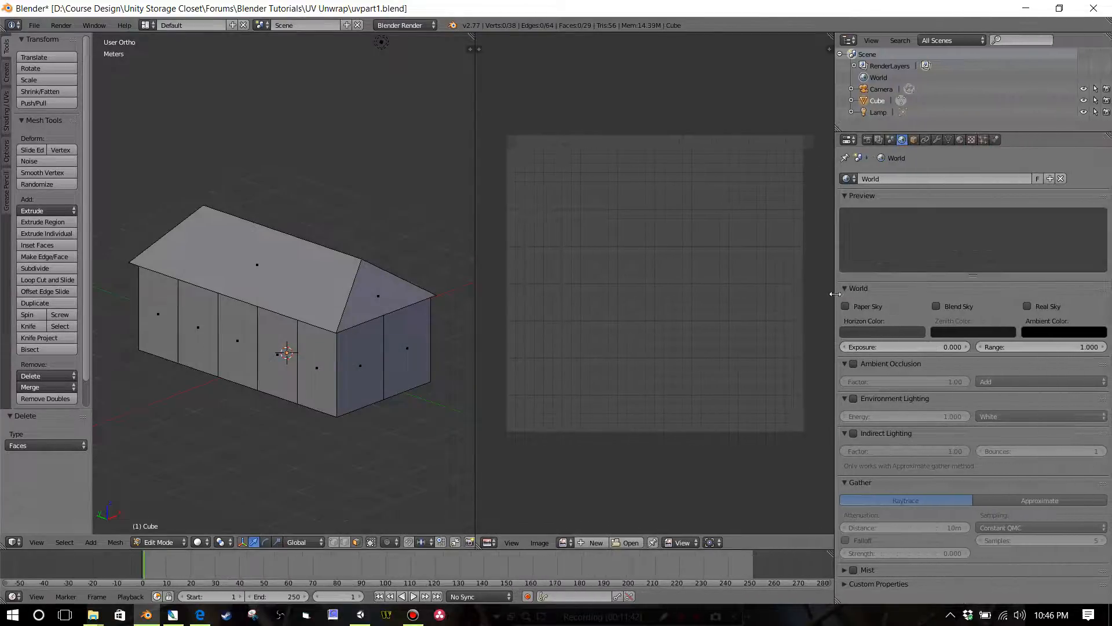
left_click(960, 140)
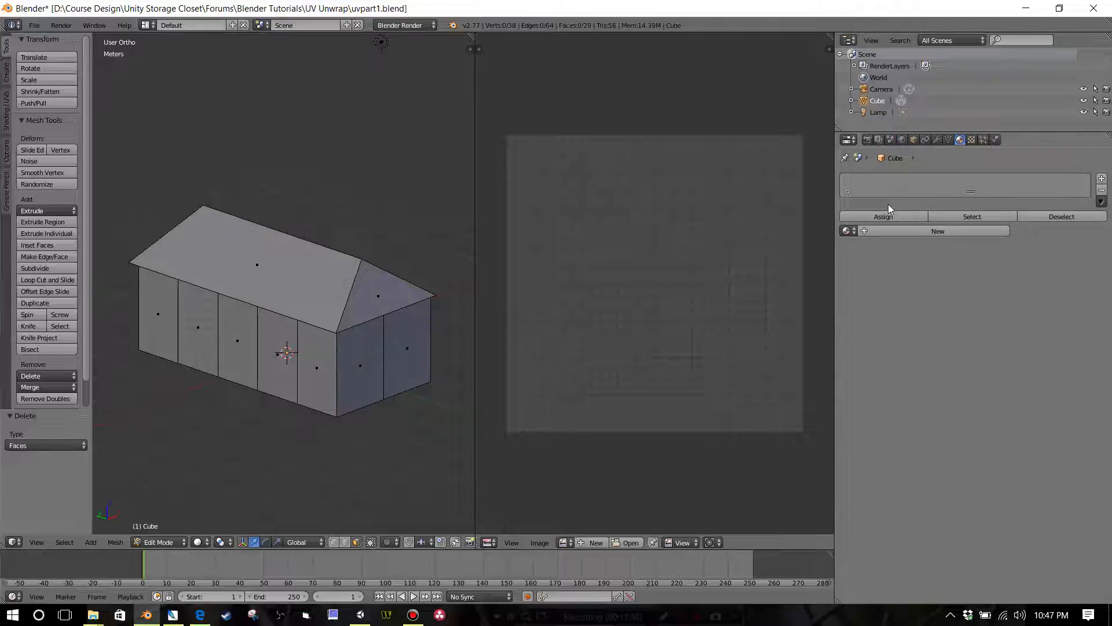
left_click(1101, 179)
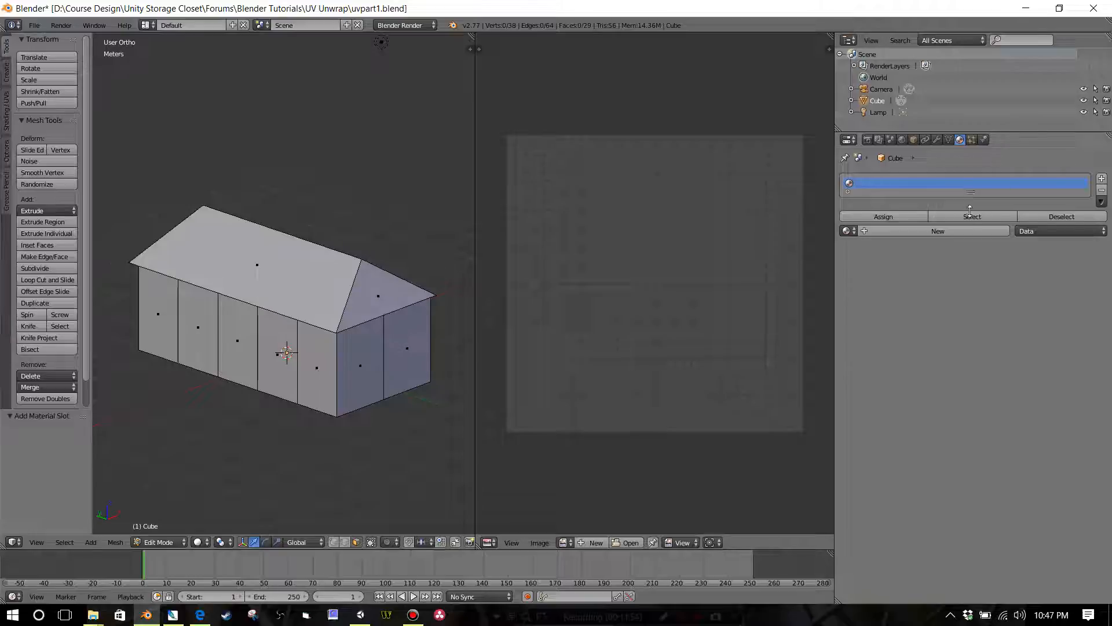
left_click_drag(970, 210, 966, 253)
left_click(934, 280)
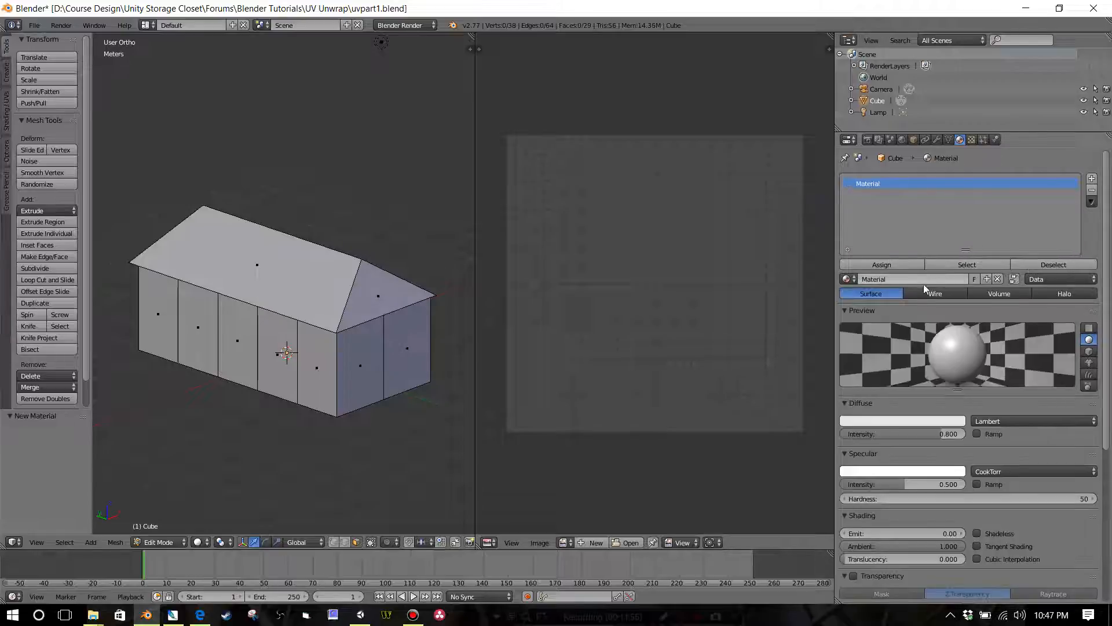
Step: Rename the building's material as buildingpart2 and give the Cube object the same name, buildingpart2
double_click(884, 279)
type("R")
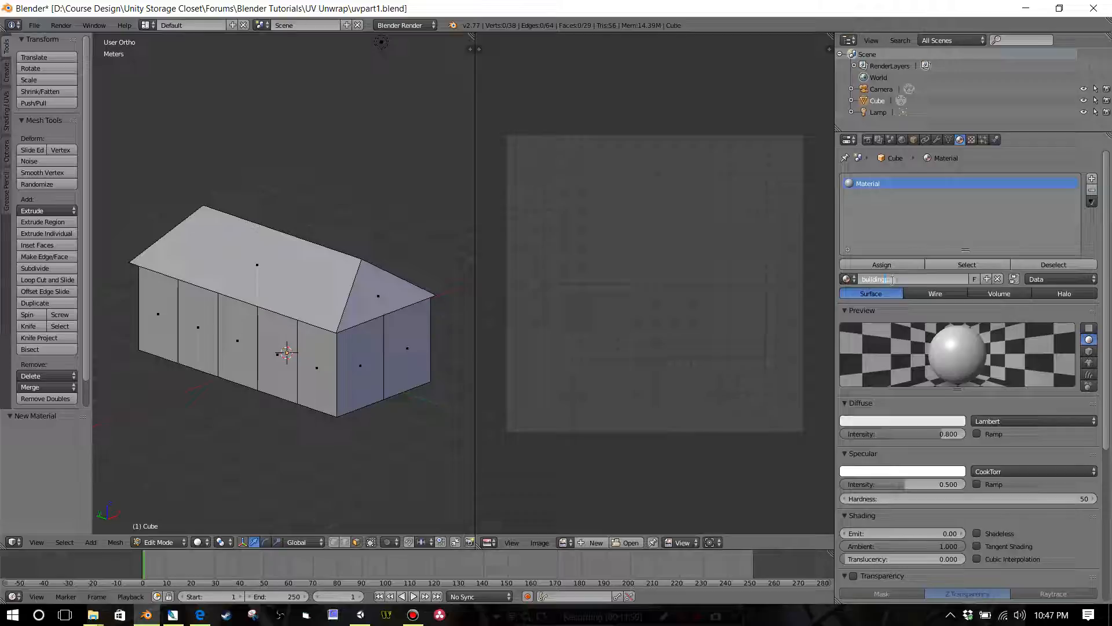
type("uildingpart2")
key("Return")
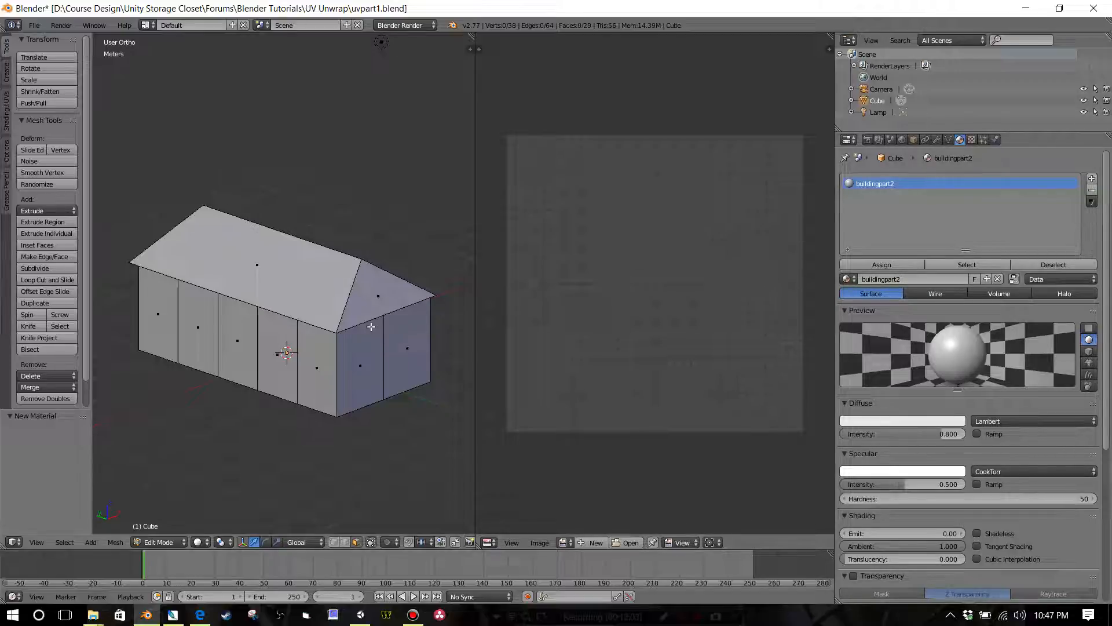
double_click(876, 101)
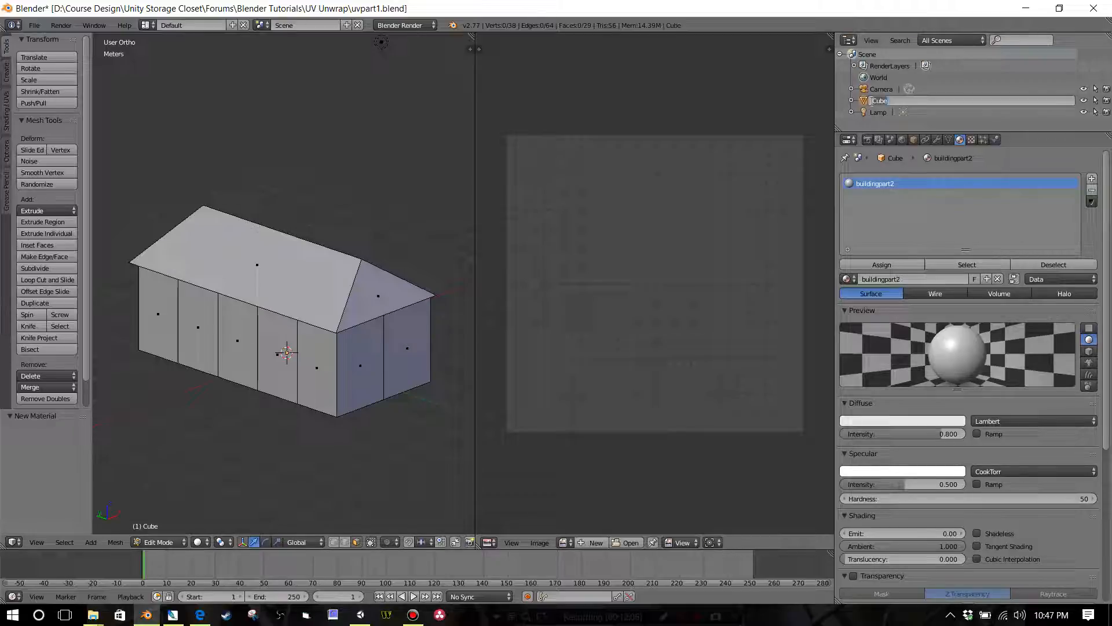
key("BackSpace")
key("Return")
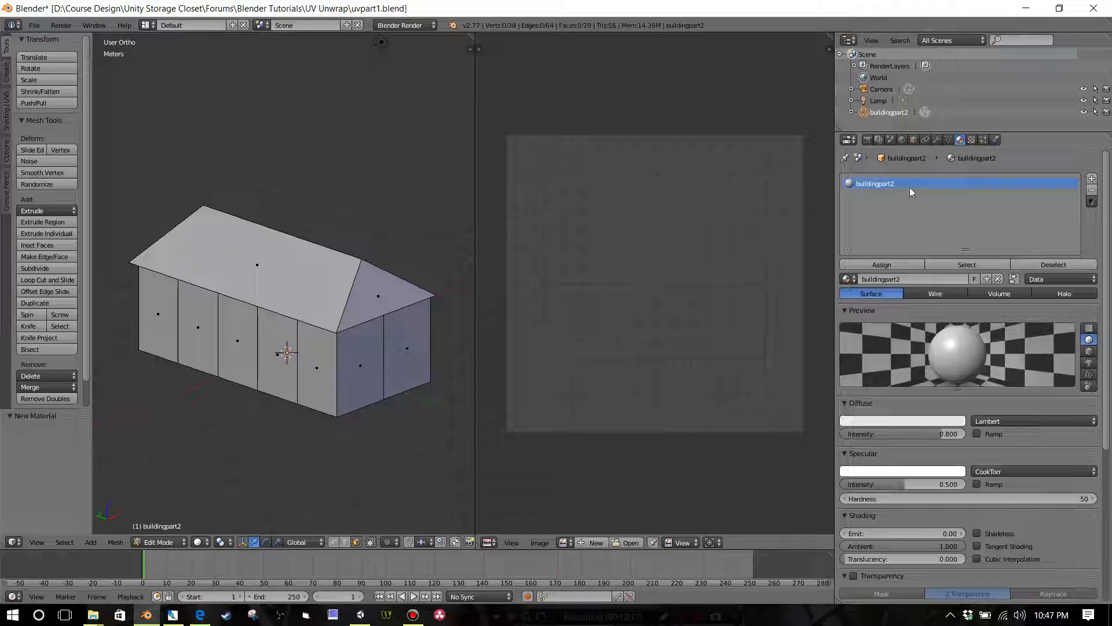
left_click(972, 140)
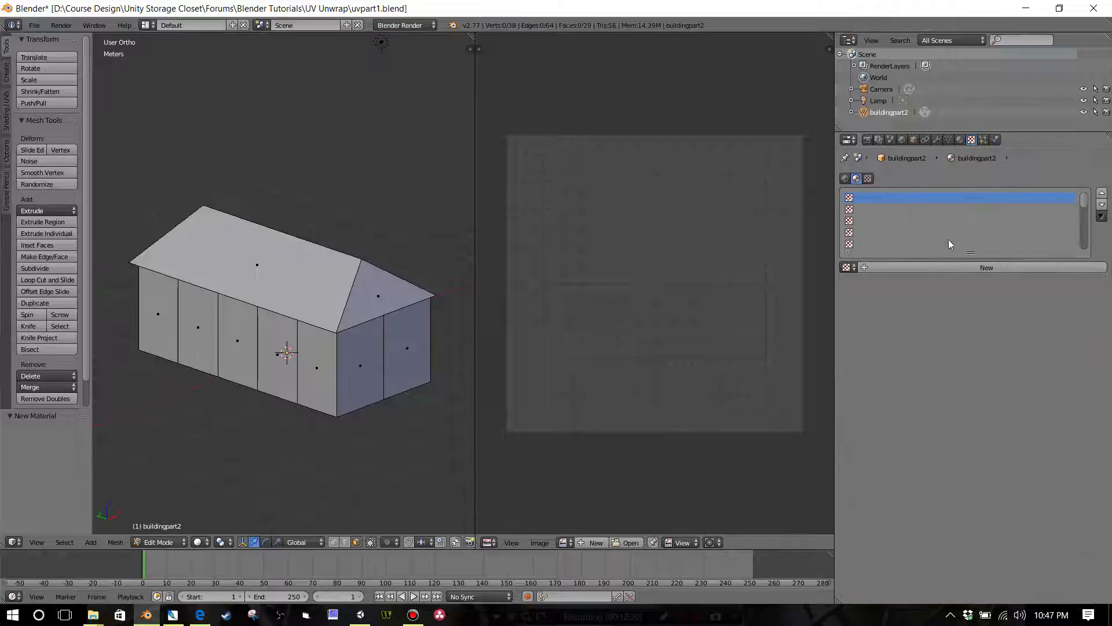
left_click(960, 139)
left_click(971, 140)
left_click(960, 141)
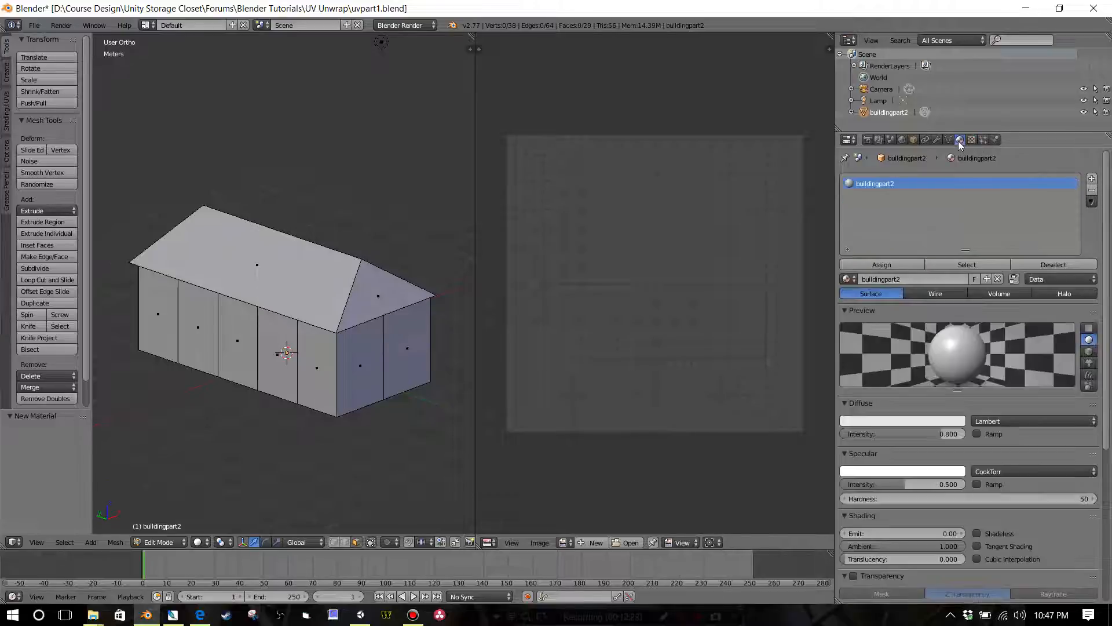
left_click(972, 140)
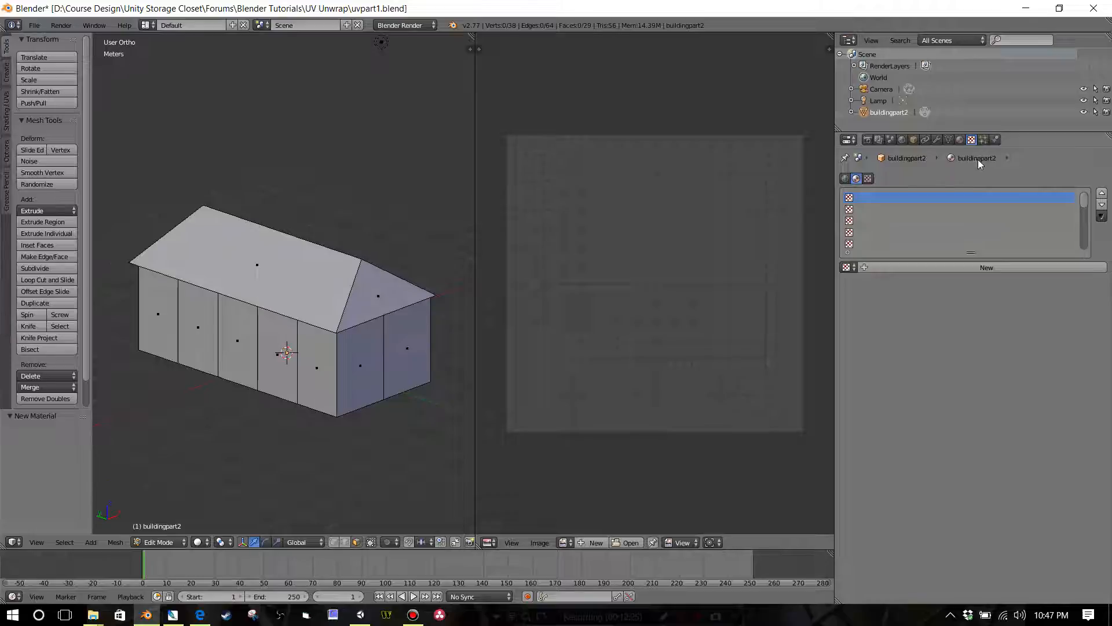
left_click(960, 141)
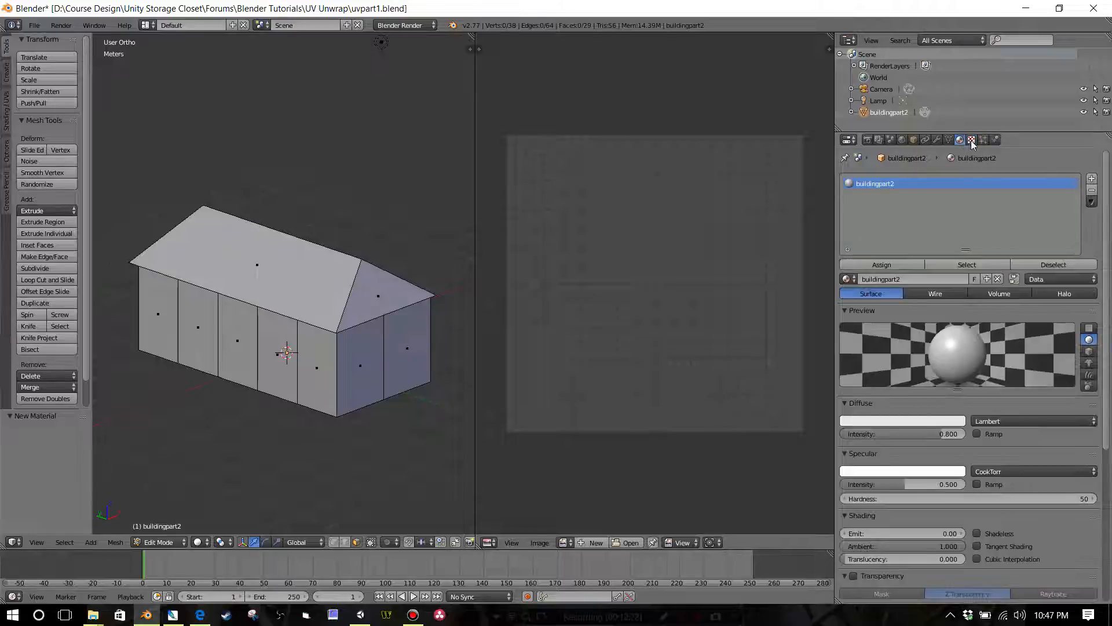
Step: Add a new image texture to the buildingpart2 material and load buildingpart2.png from the UV Unwrap folder into it
left_click(972, 141)
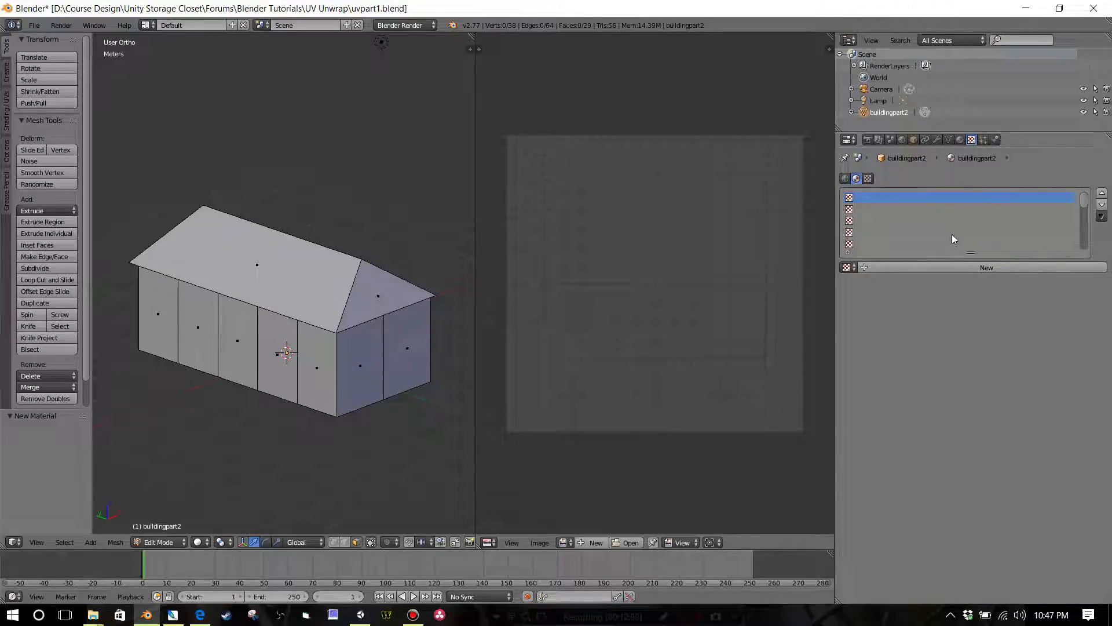
left_click(956, 267)
left_click(1041, 453)
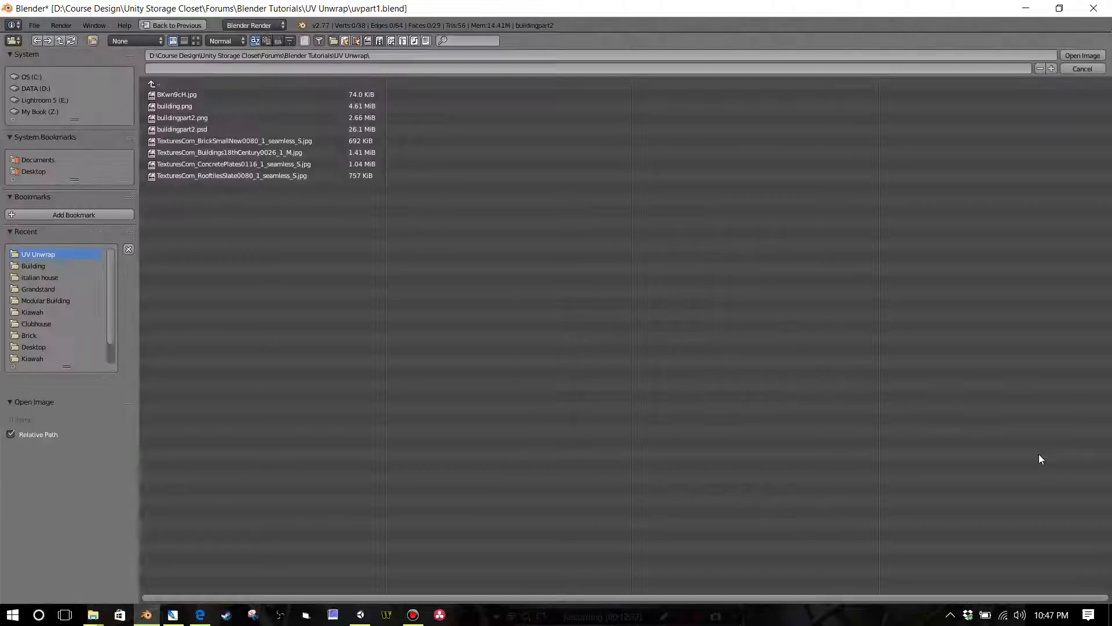
double_click(200, 121)
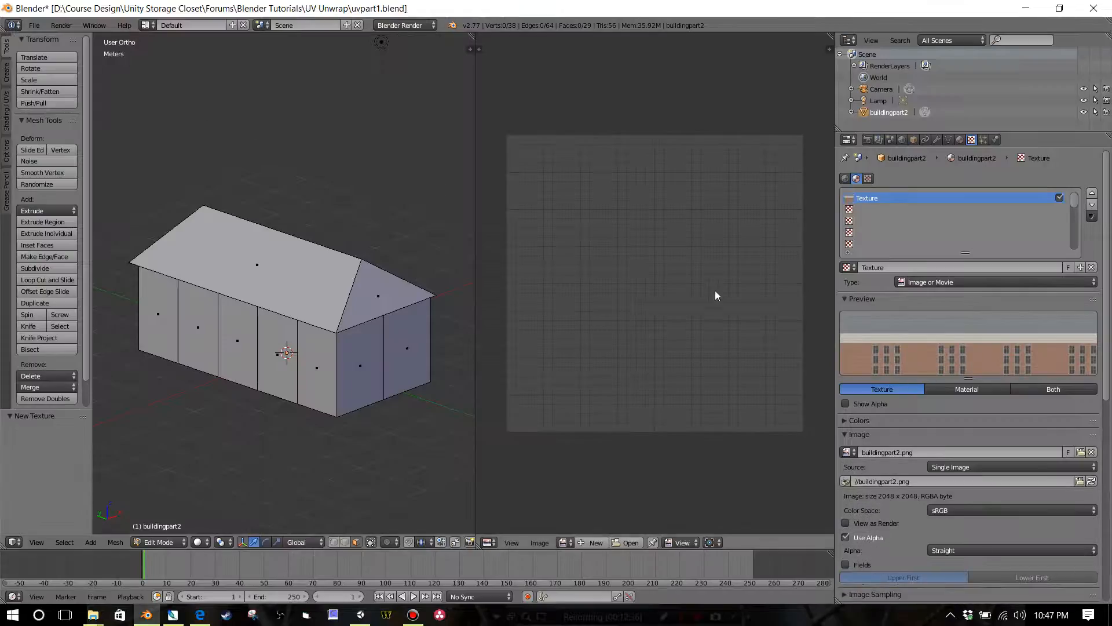
Step: Display the buildingpart2.png image in the UV/Image Editor and frame the whole texture
left_click(565, 542)
left_click(593, 426)
scroll(626, 394, "down", 9)
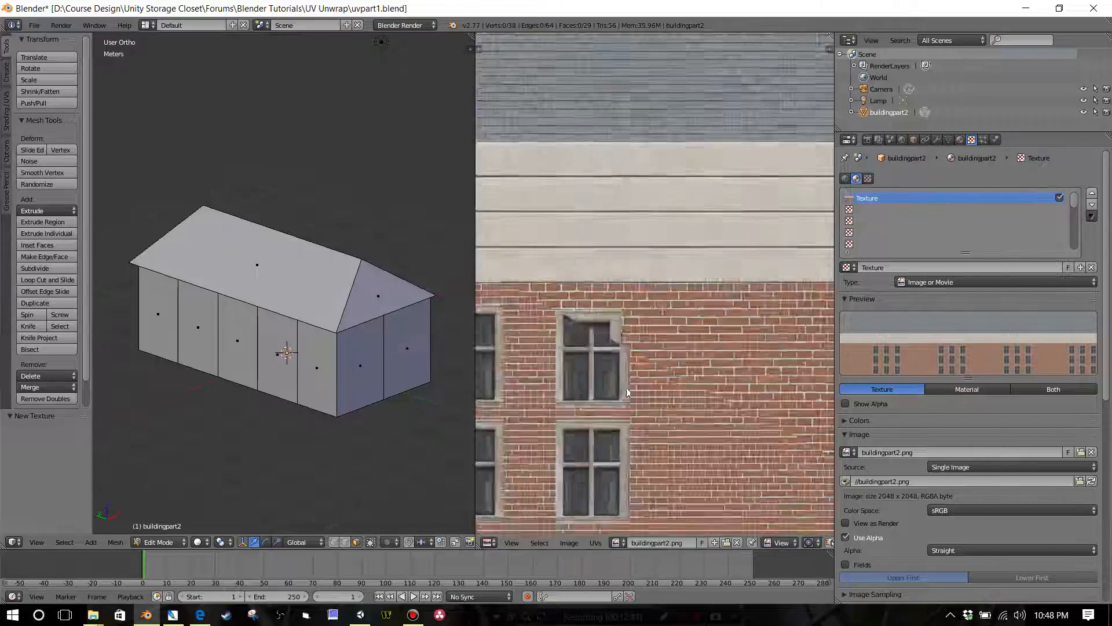
scroll(638, 359, "up", 2)
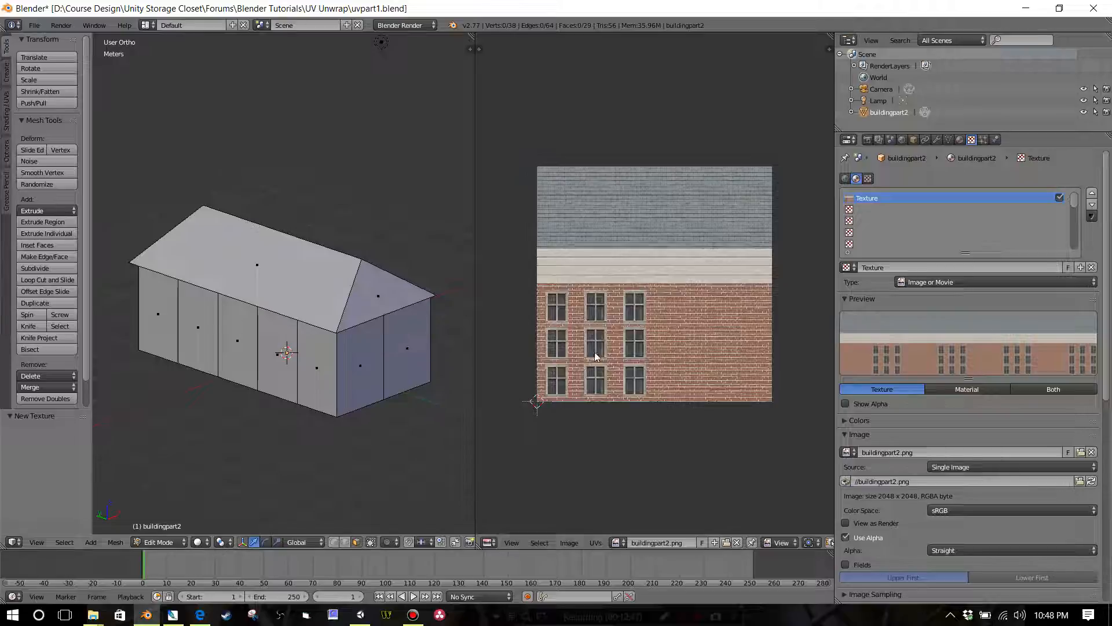
scroll(340, 347, "up", 1)
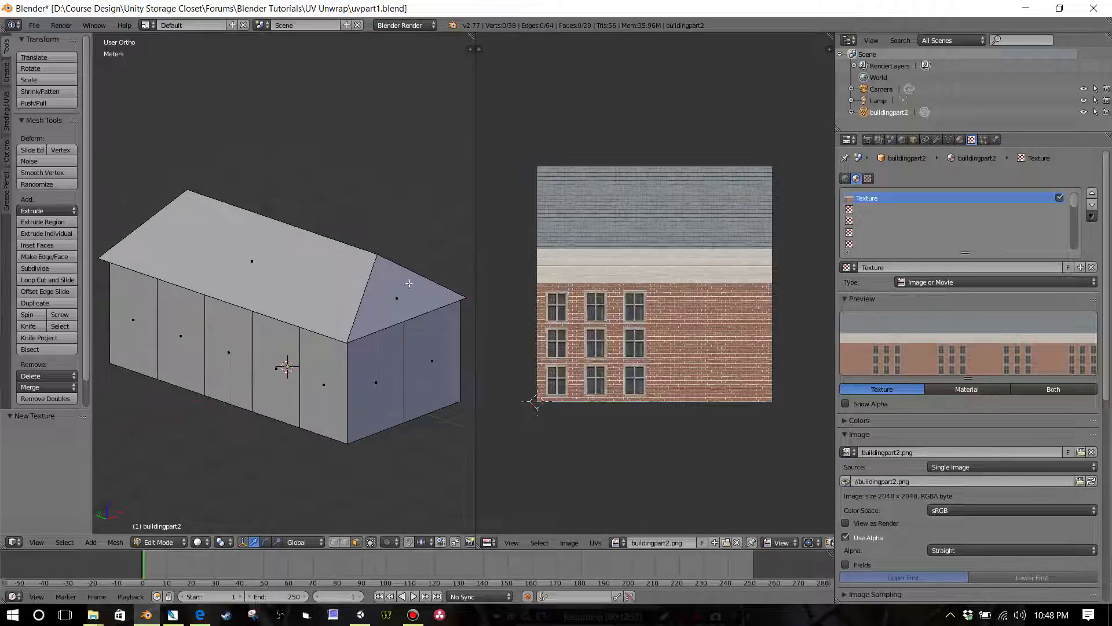
Step: Select all faces of the building and assign the buildingpart2 material to them
left_click(961, 139)
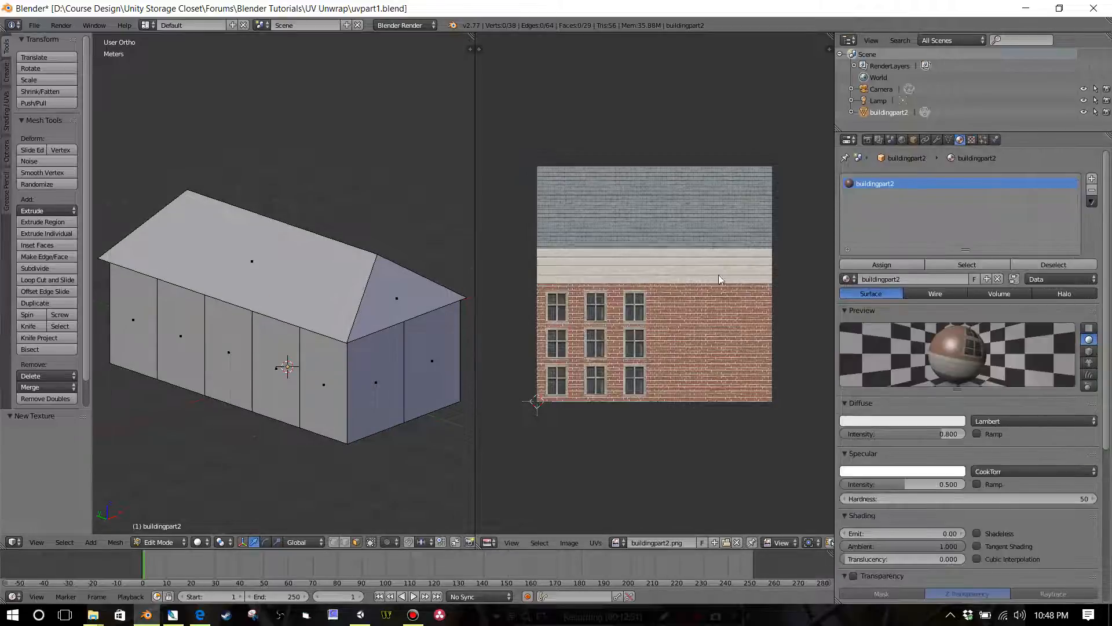
scroll(399, 318, "down", 2)
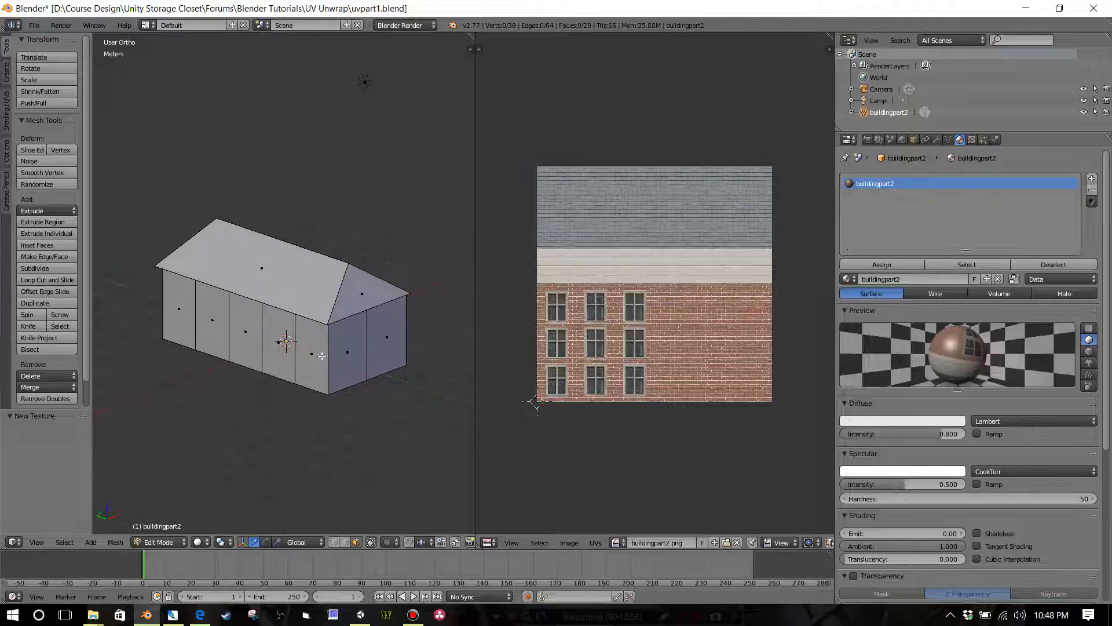
key("a")
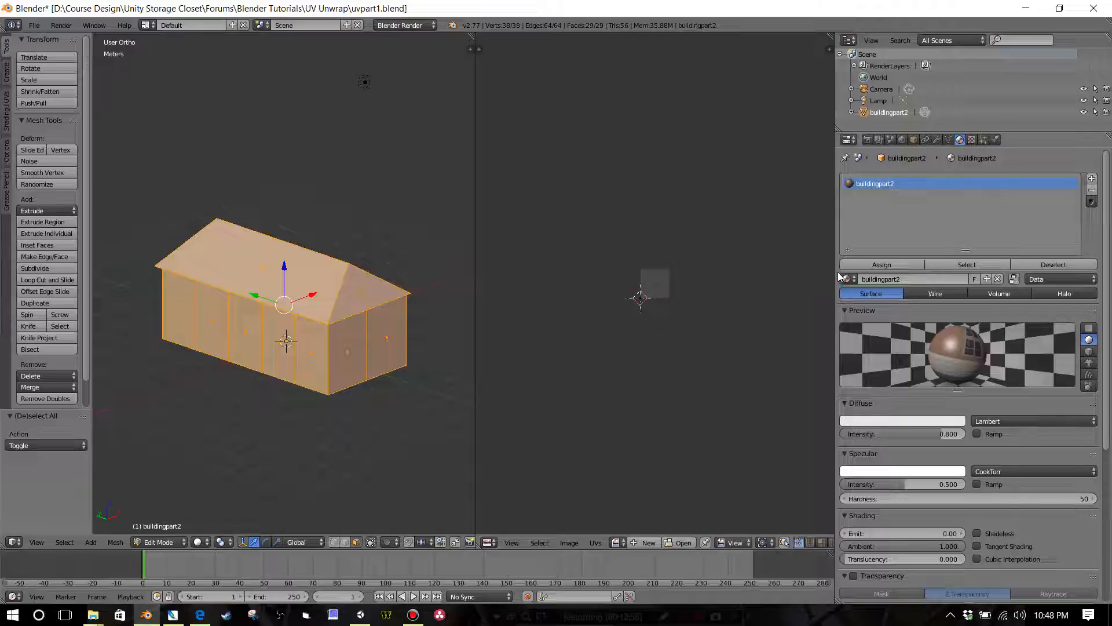
left_click(871, 265)
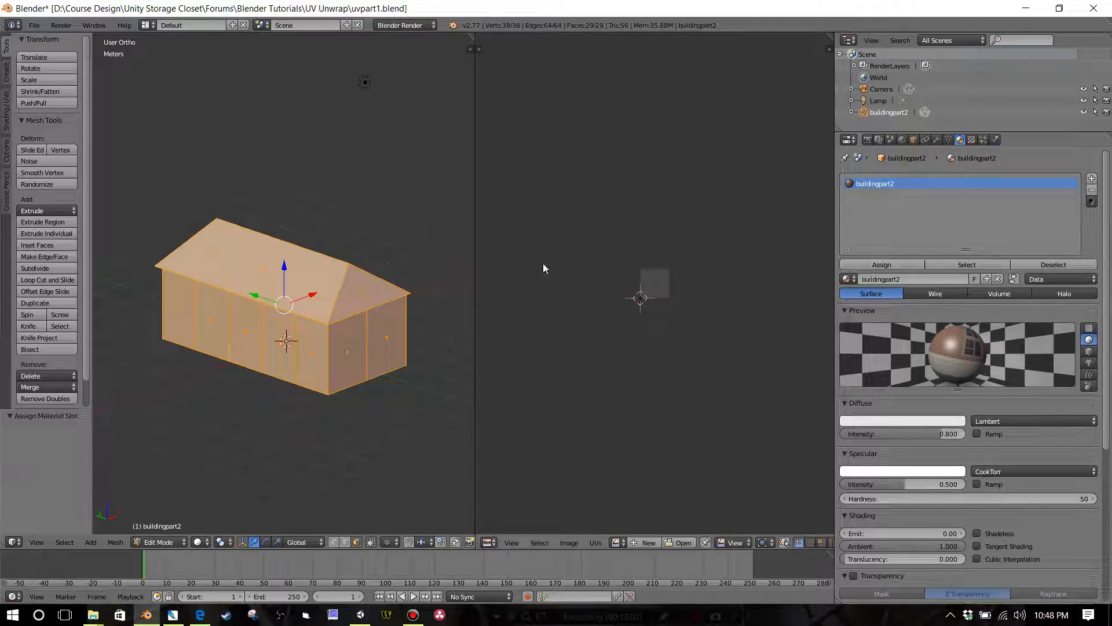
Step: Try the Material and Texture viewport shading modes on the building in the 3D view
left_click(201, 544)
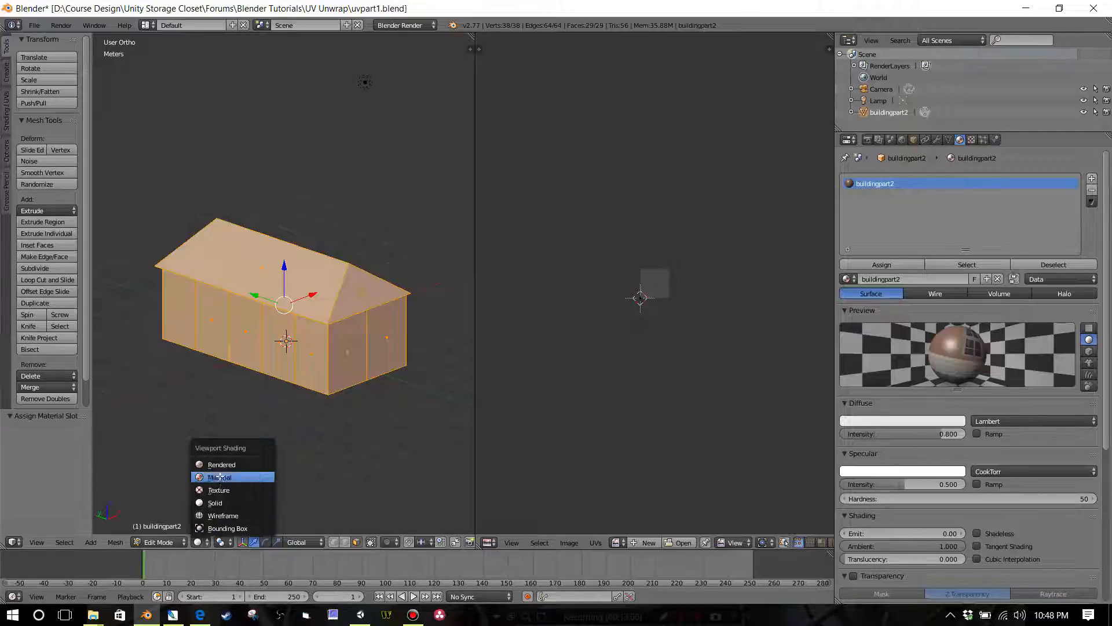
left_click(220, 476)
left_click(197, 542)
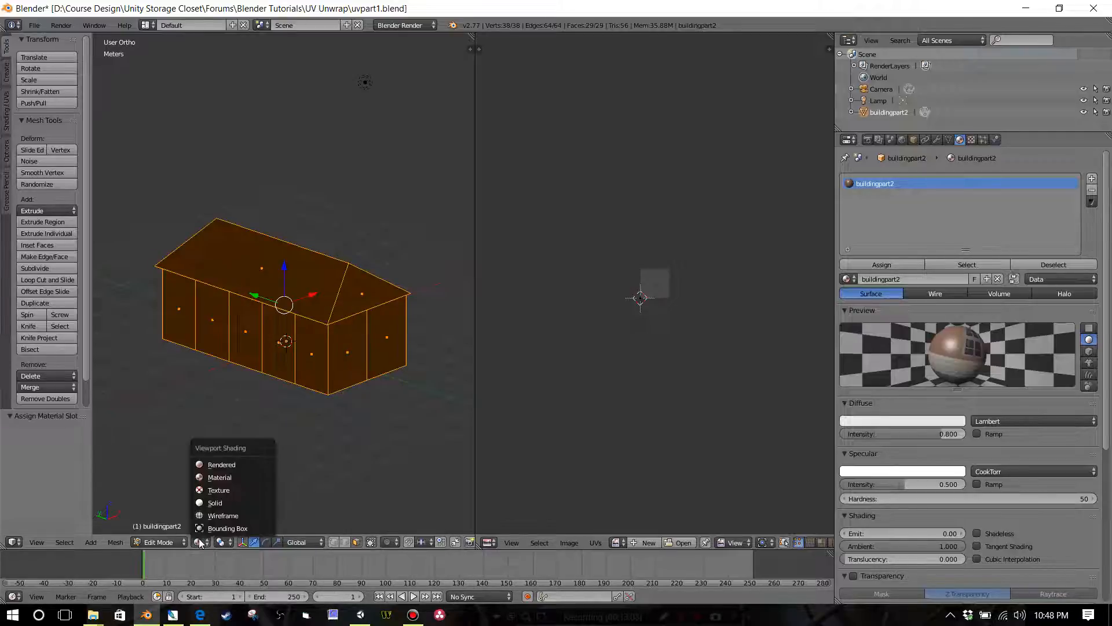
left_click(220, 489)
middle_click_drag(243, 447, 286, 361)
scroll(286, 362, "up", 2)
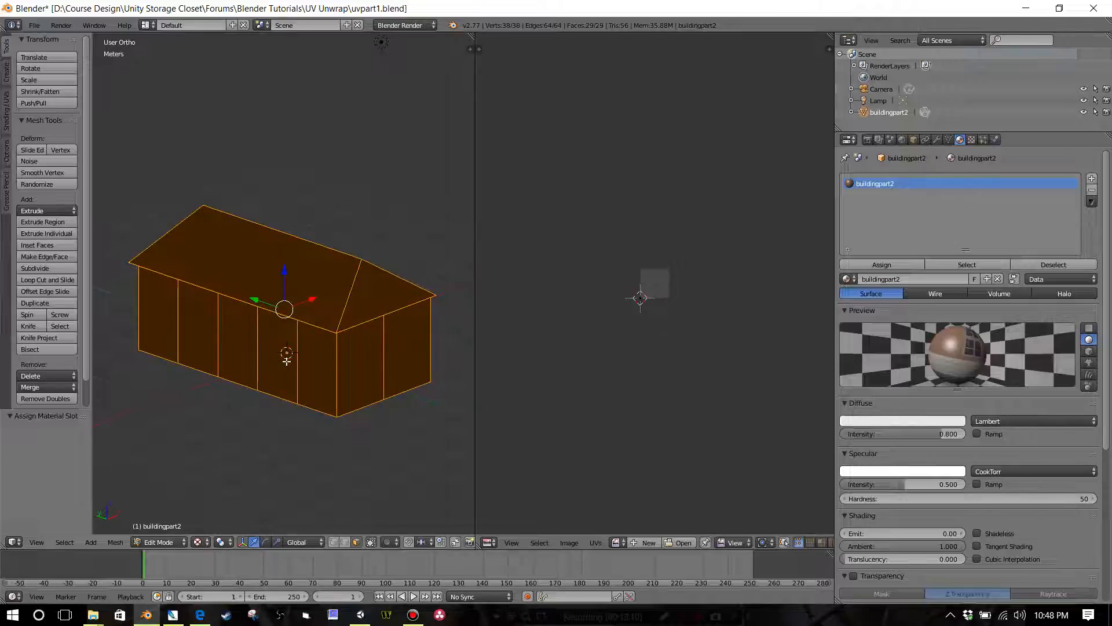
Step: Unwrap the whole building with Smart UV Project at an angle limit of 66 and show buildingpart2.png behind its UVs
key("u")
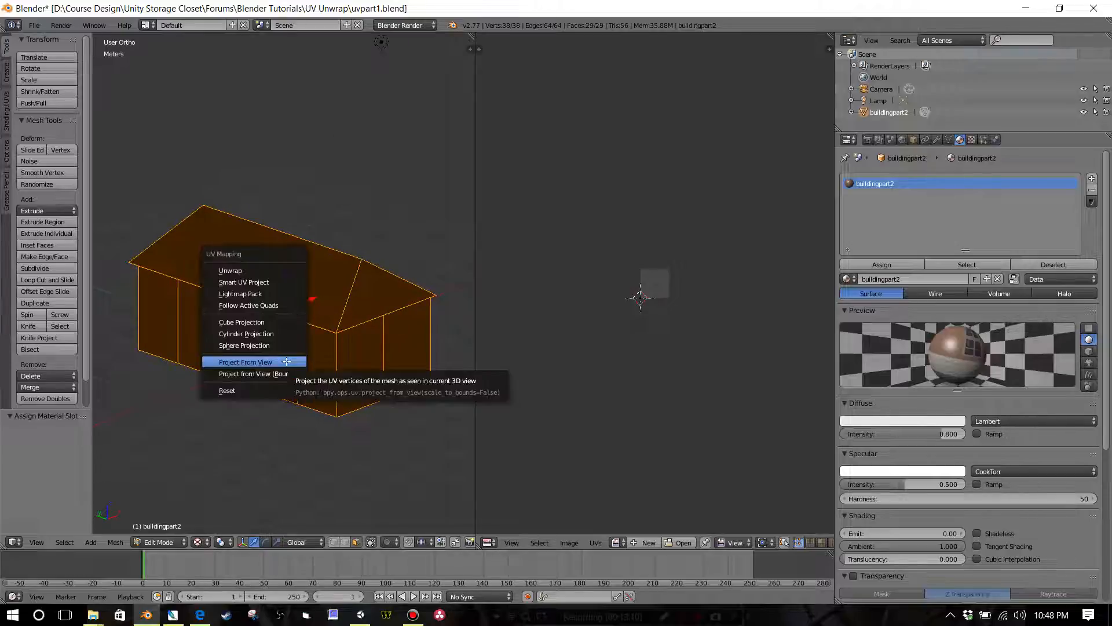
left_click(251, 282)
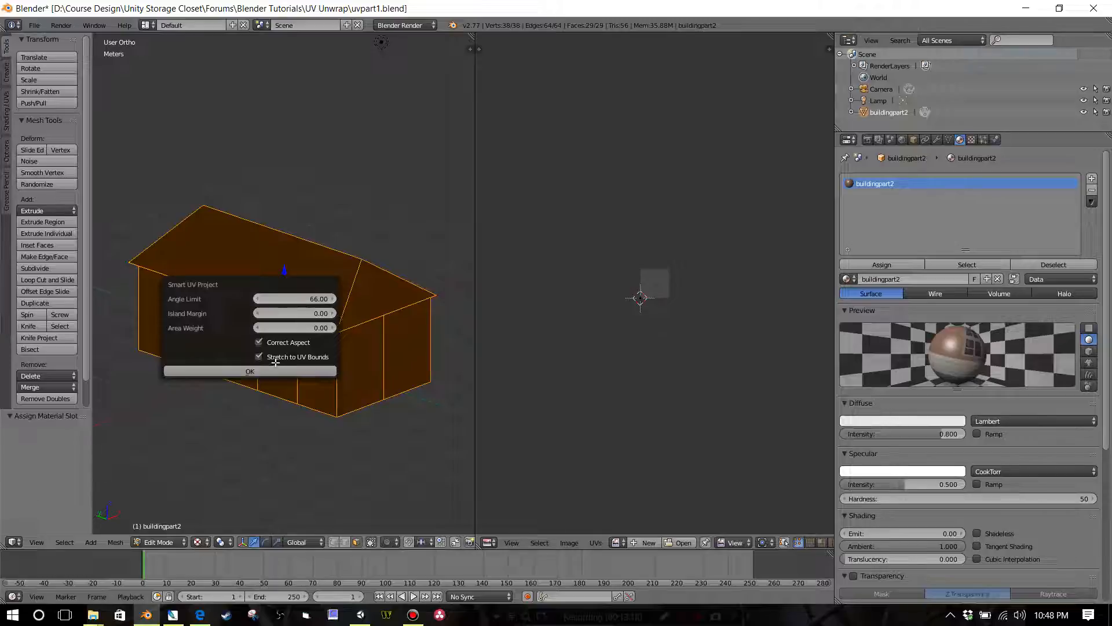
left_click(280, 371)
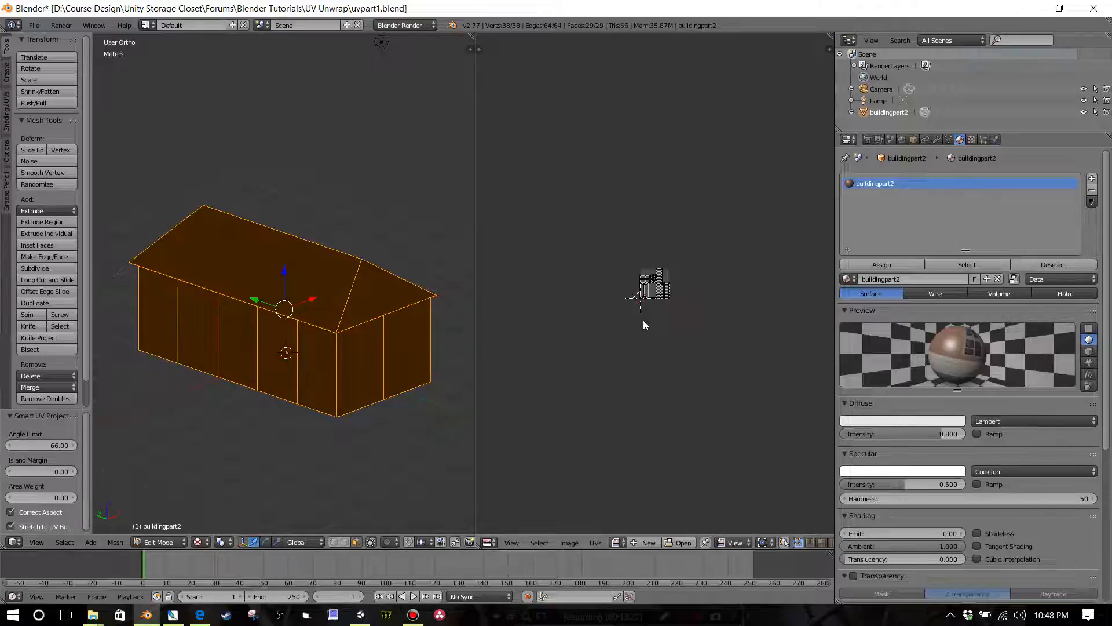
left_click(614, 543)
left_click(638, 426)
scroll(649, 409, "down", 5)
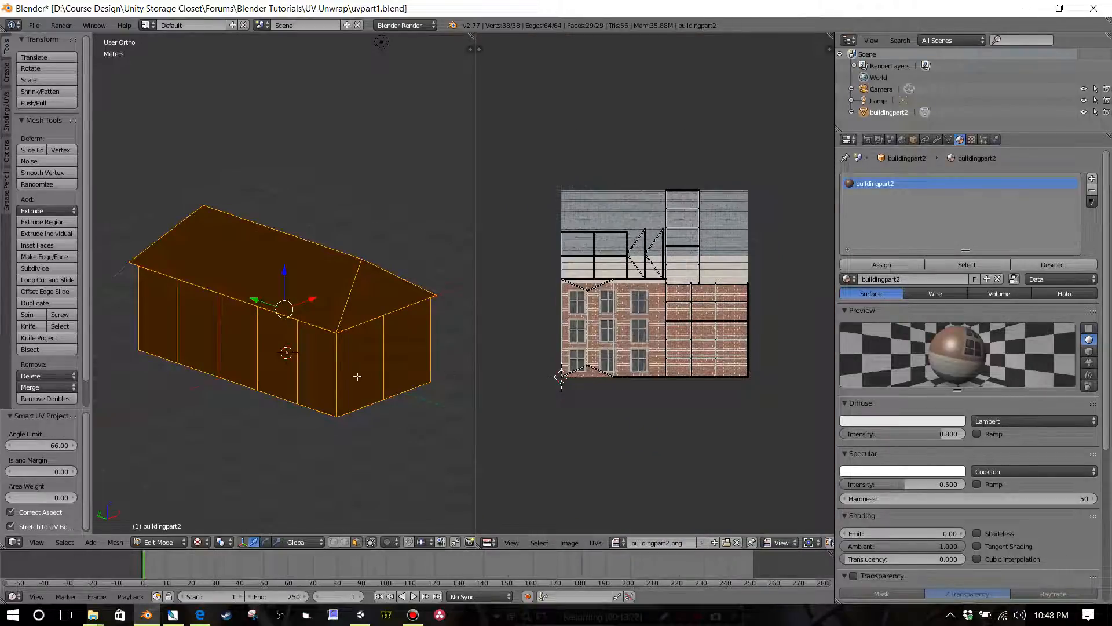
Step: Inspect the unwrapped building and set the 3D view's shading back to Solid
middle_click_drag(360, 379, 366, 369)
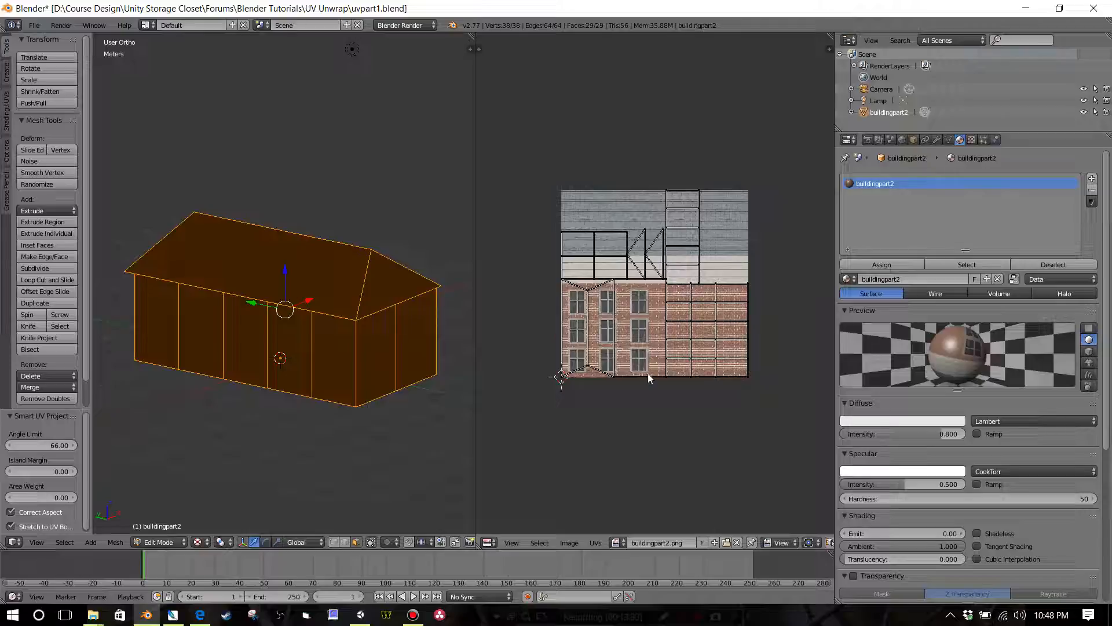
key("a")
key("a")
scroll(388, 384, "down", 5)
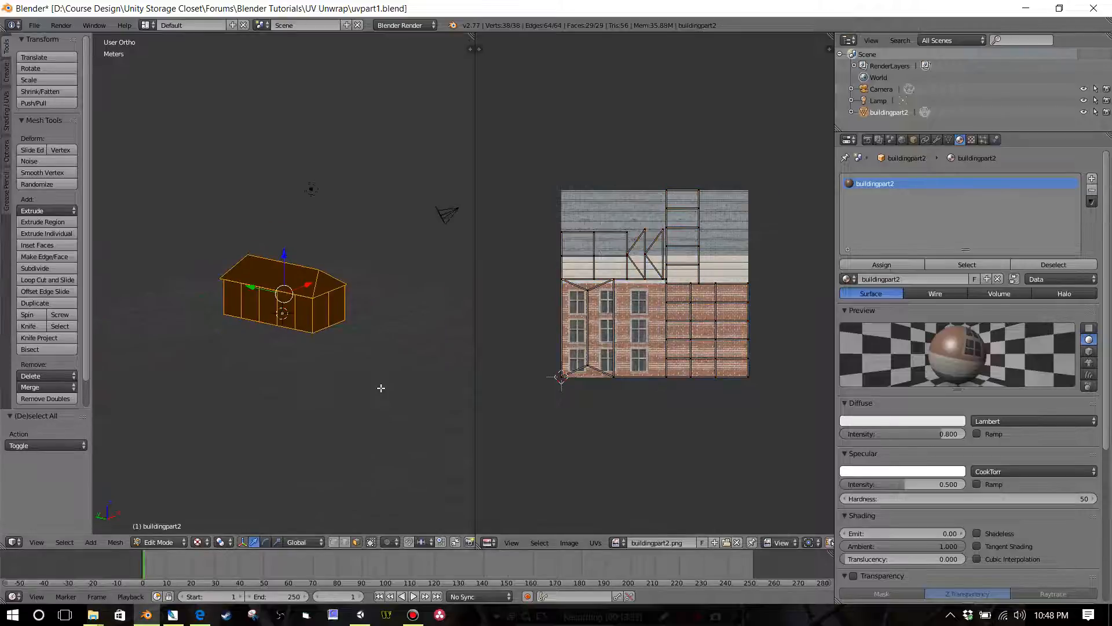
scroll(374, 379, "up", 4)
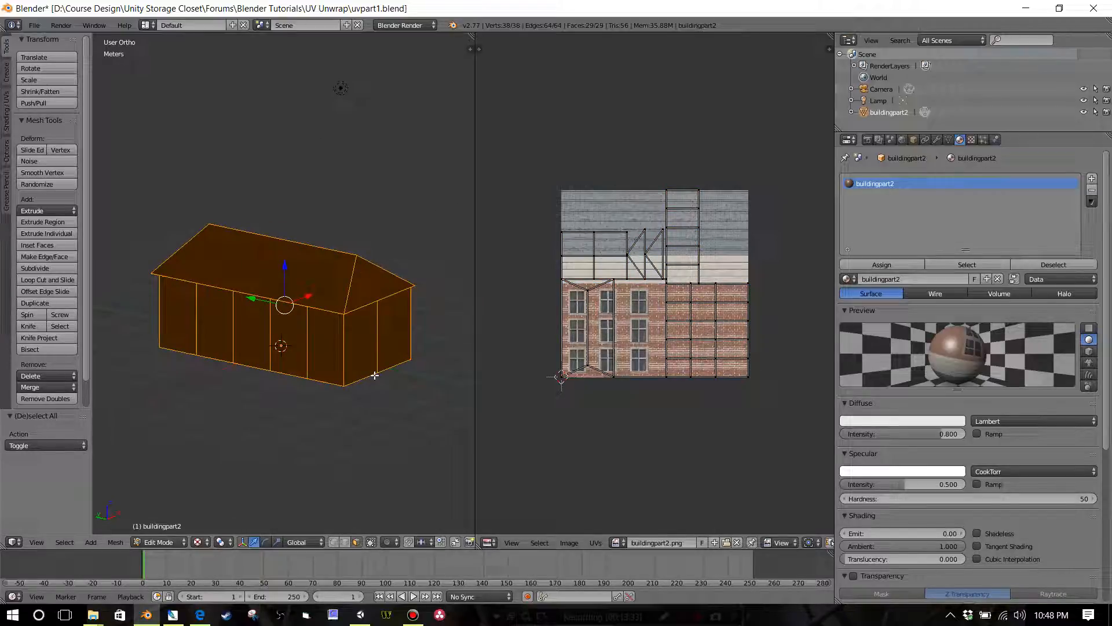
mouse_move(361, 373)
middle_mouse_down("shift")
mouse_move(375, 400)
mouse_move(342, 407)
middle_mouse_up("shift")
left_click(202, 545)
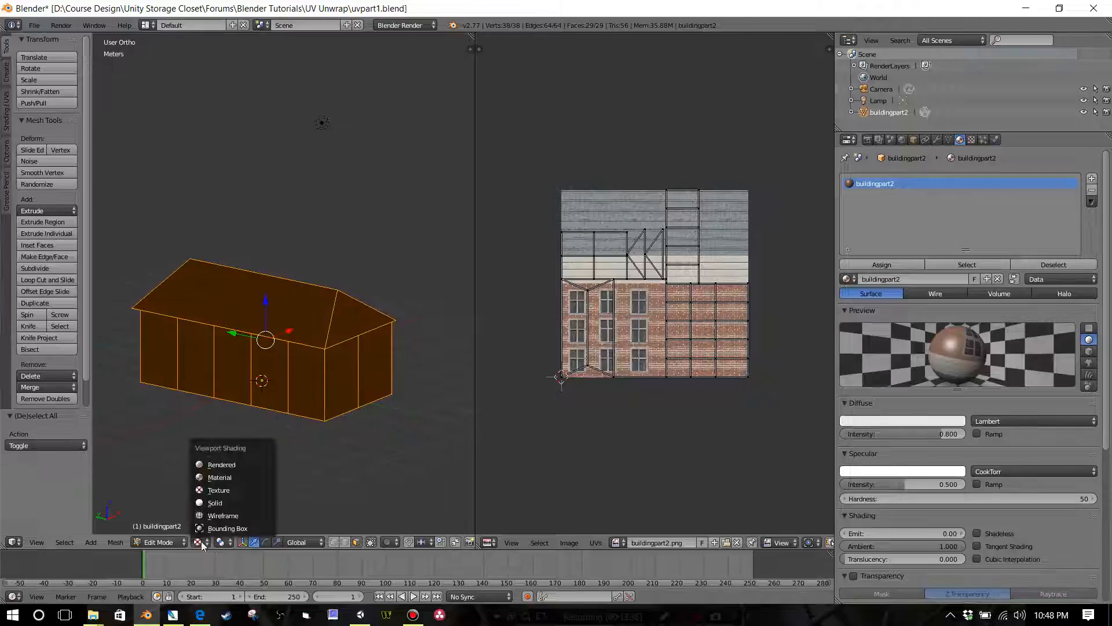
left_click(210, 503)
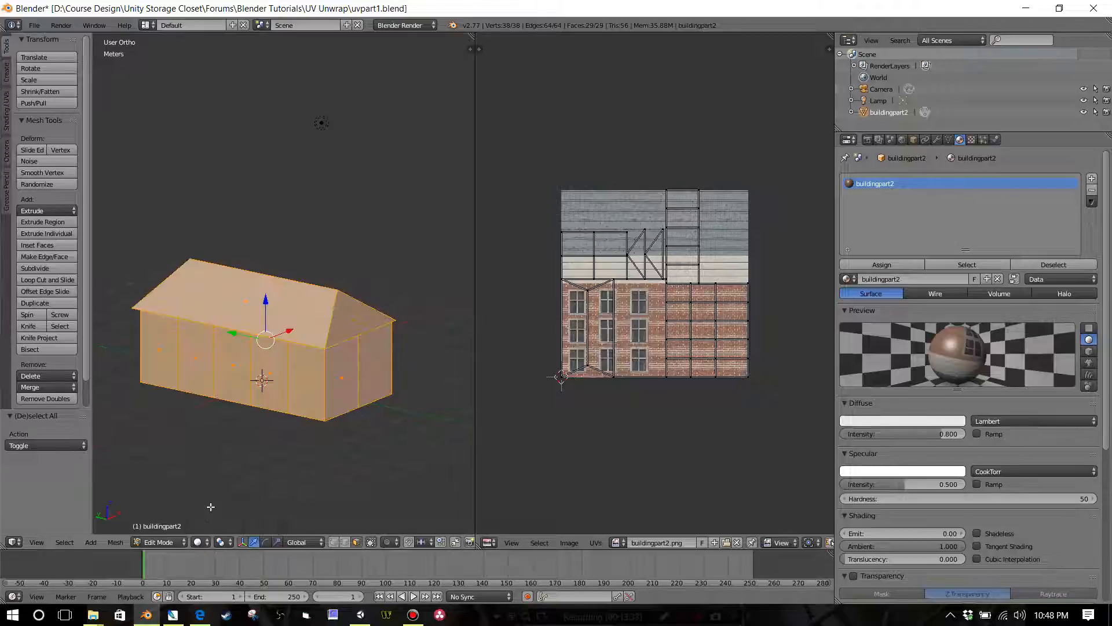
left_click(198, 542)
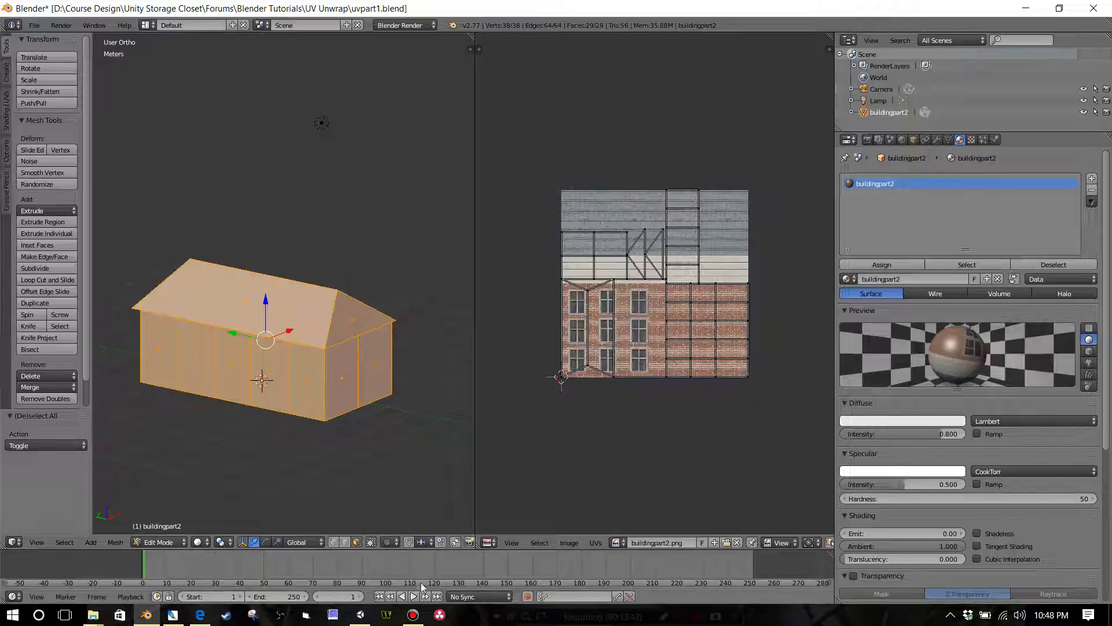
left_click(413, 615)
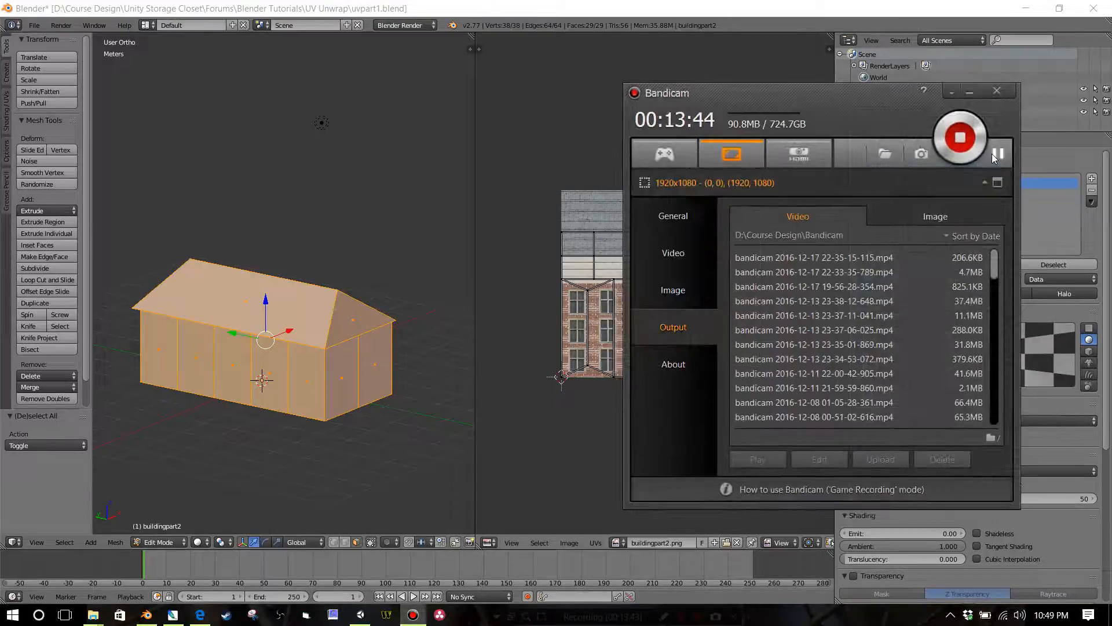
left_click(970, 91)
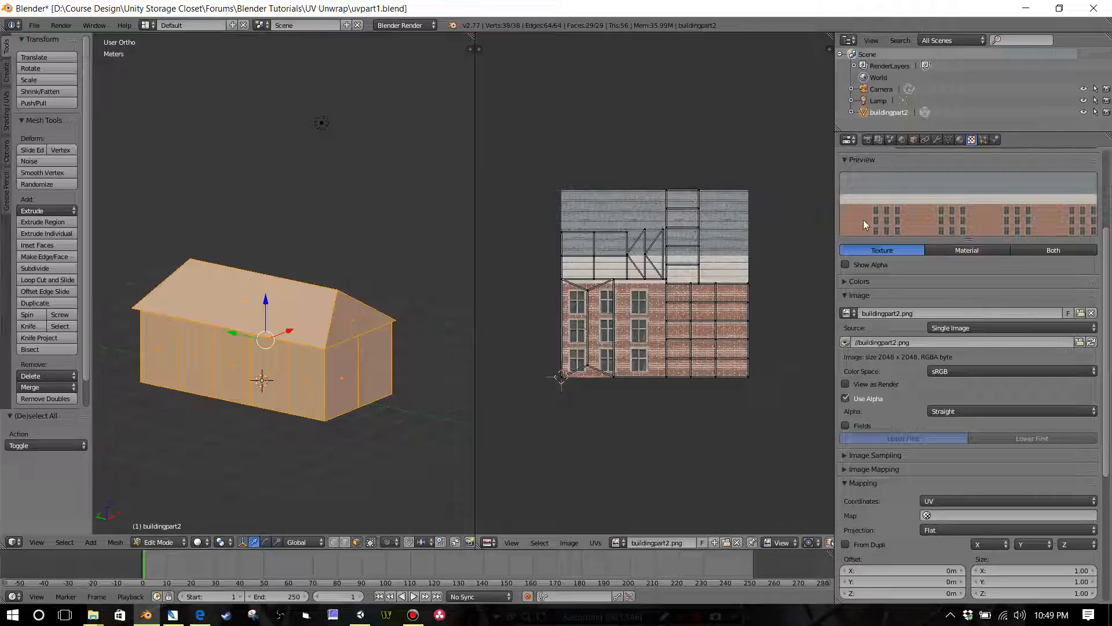
Step: In the building texture's mapping settings, choose UVMap as the map for its UV coordinates
scroll(947, 363, "down", 5)
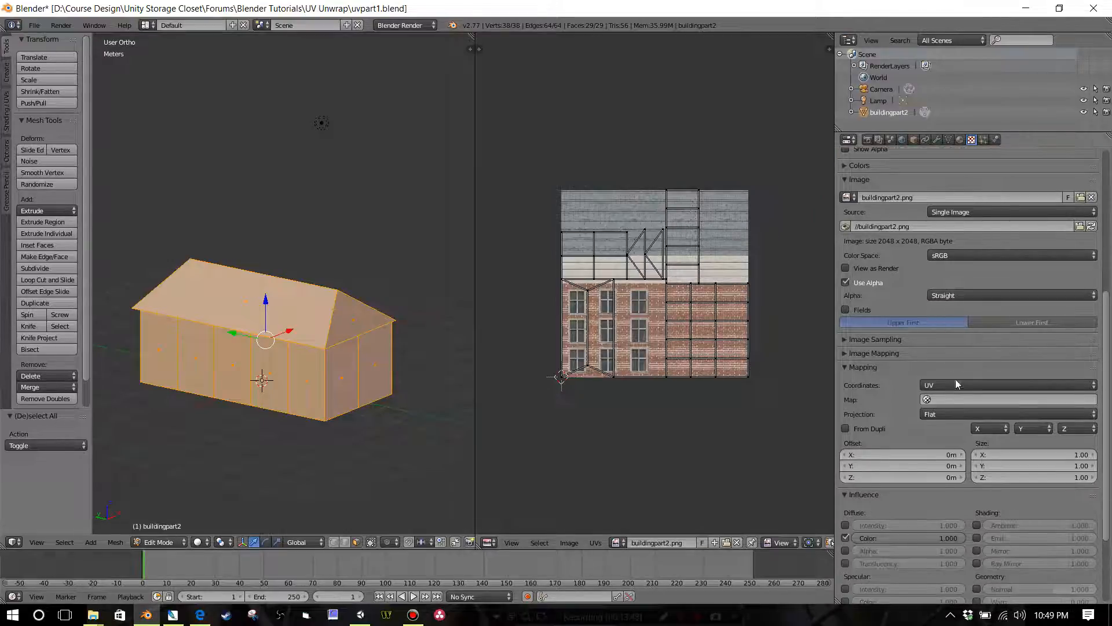
scroll(936, 254, "up", 3)
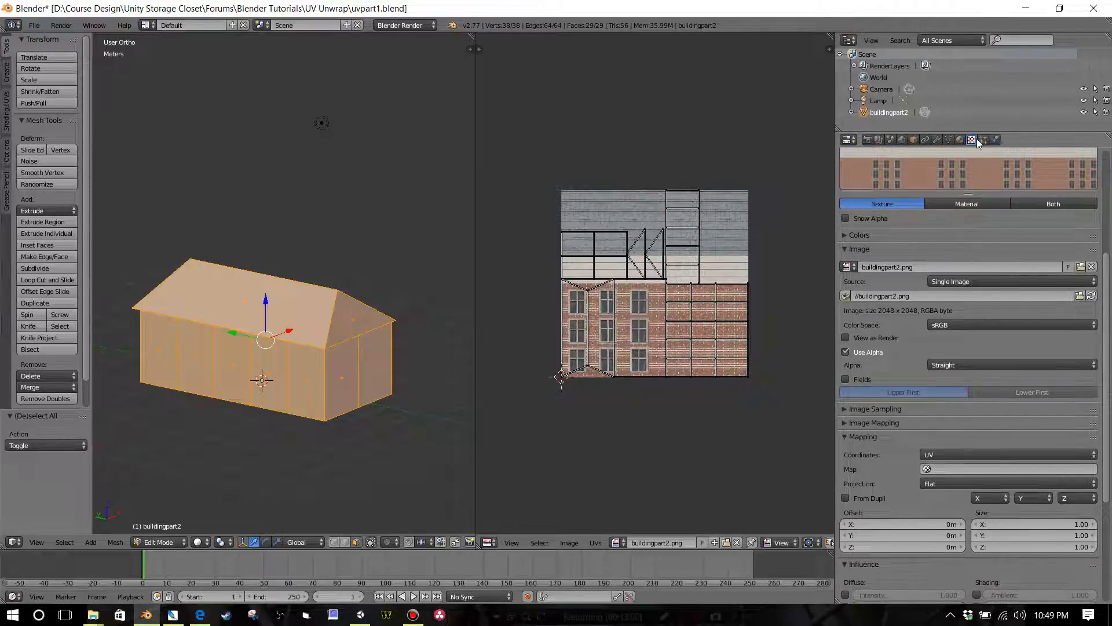
scroll(949, 332, "down", 5)
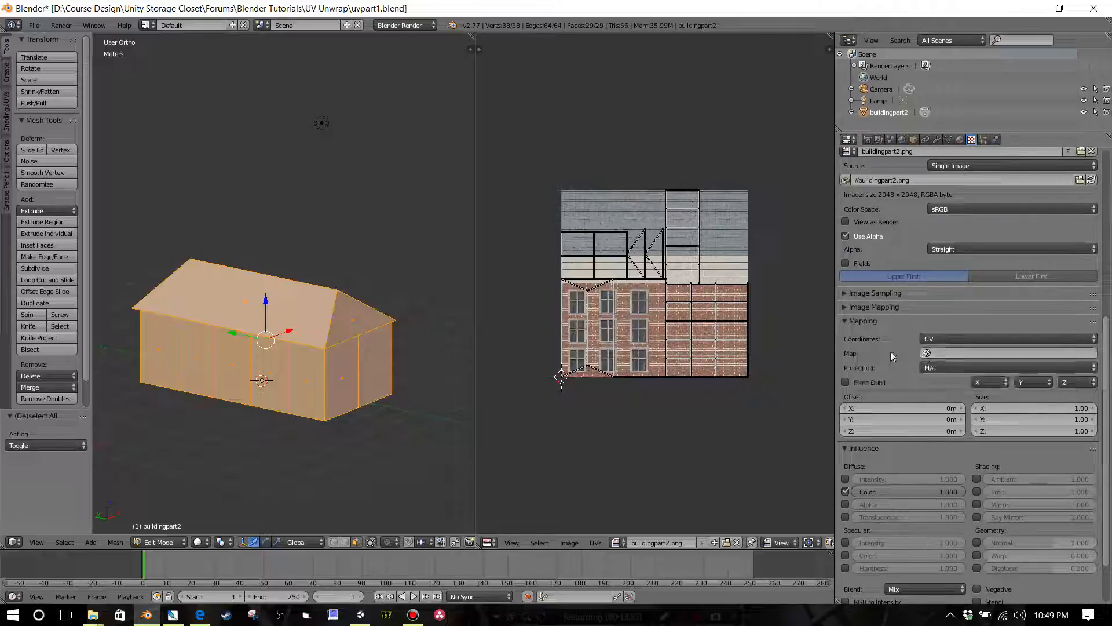
left_click(933, 354)
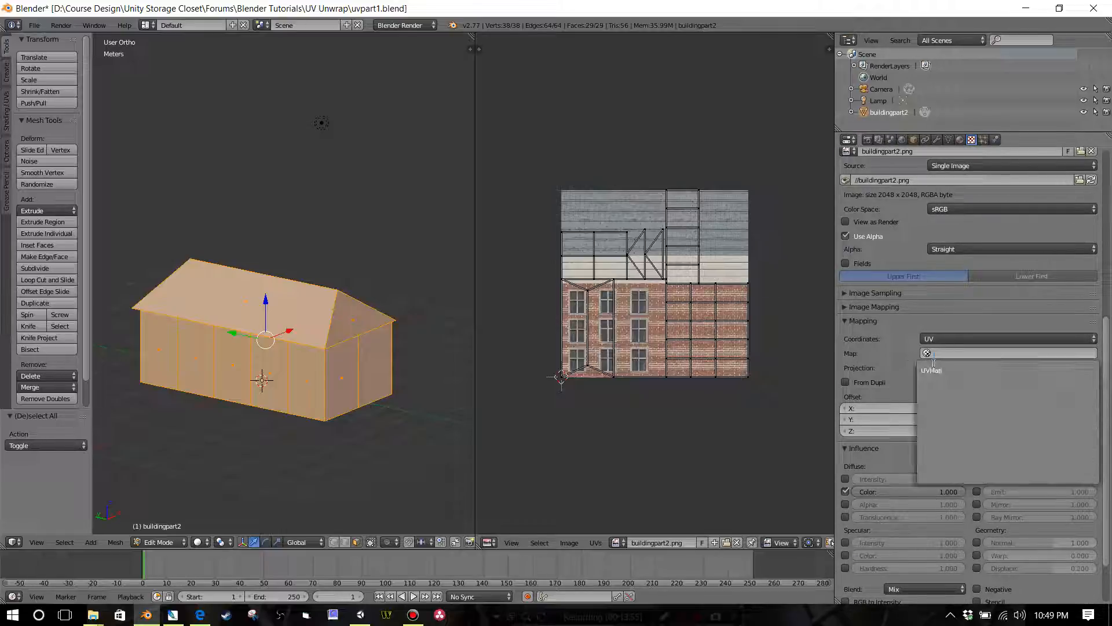
left_click(936, 368)
scroll(909, 340, "up", 10)
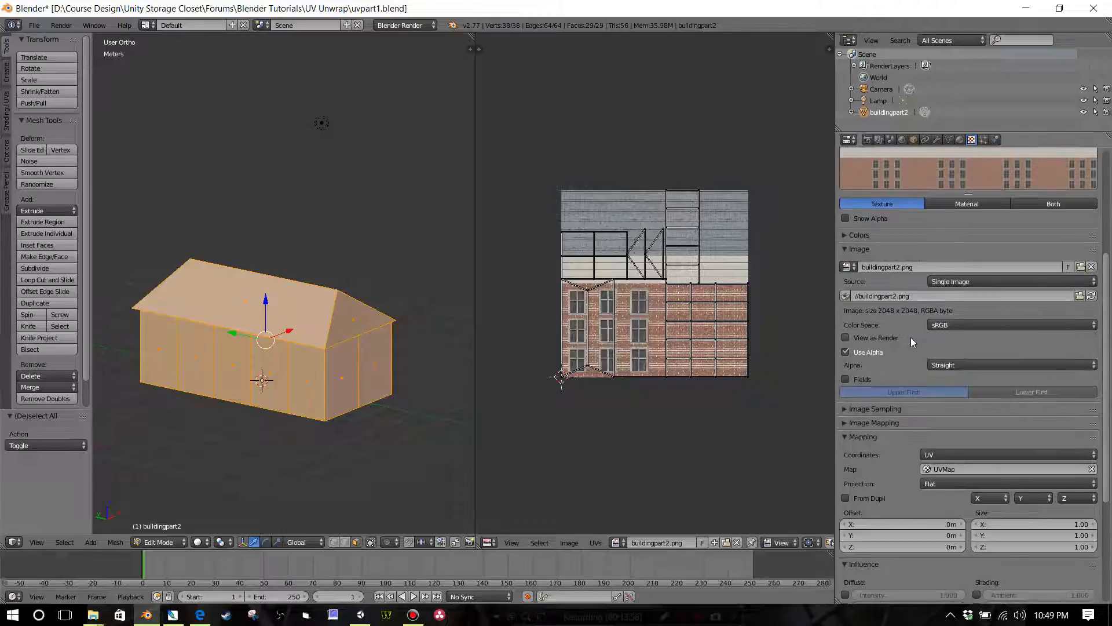
scroll(914, 337, "up", 3)
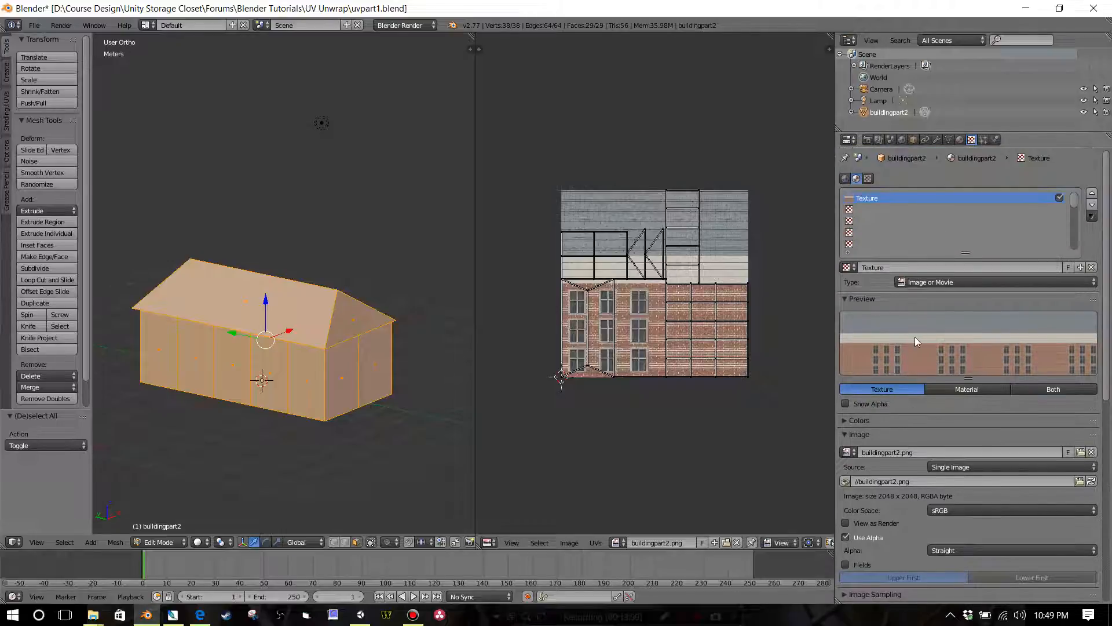
scroll(349, 352, "up", 2)
scroll(365, 354, "down", 3)
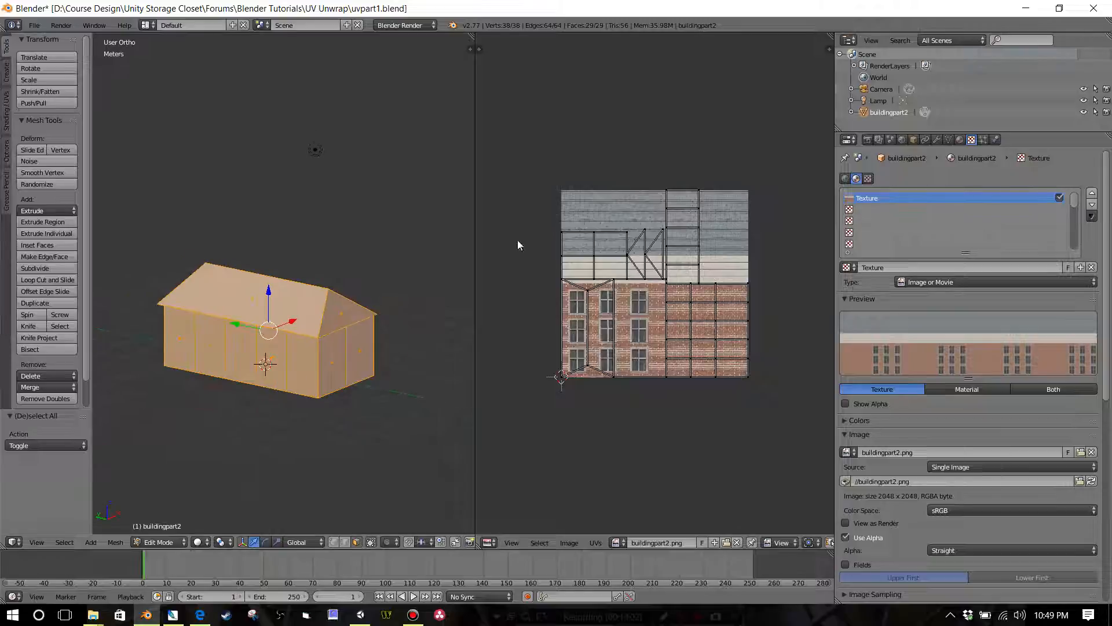
Step: Delete the Lamp object from the scene
left_click(869, 101)
right_click(872, 101)
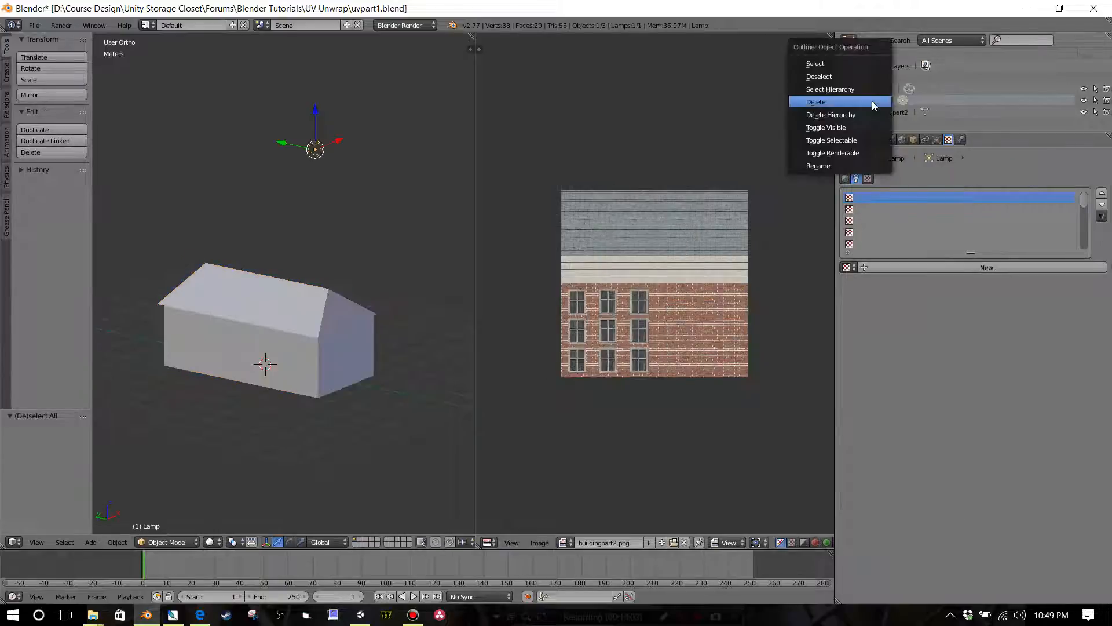
right_click(872, 101)
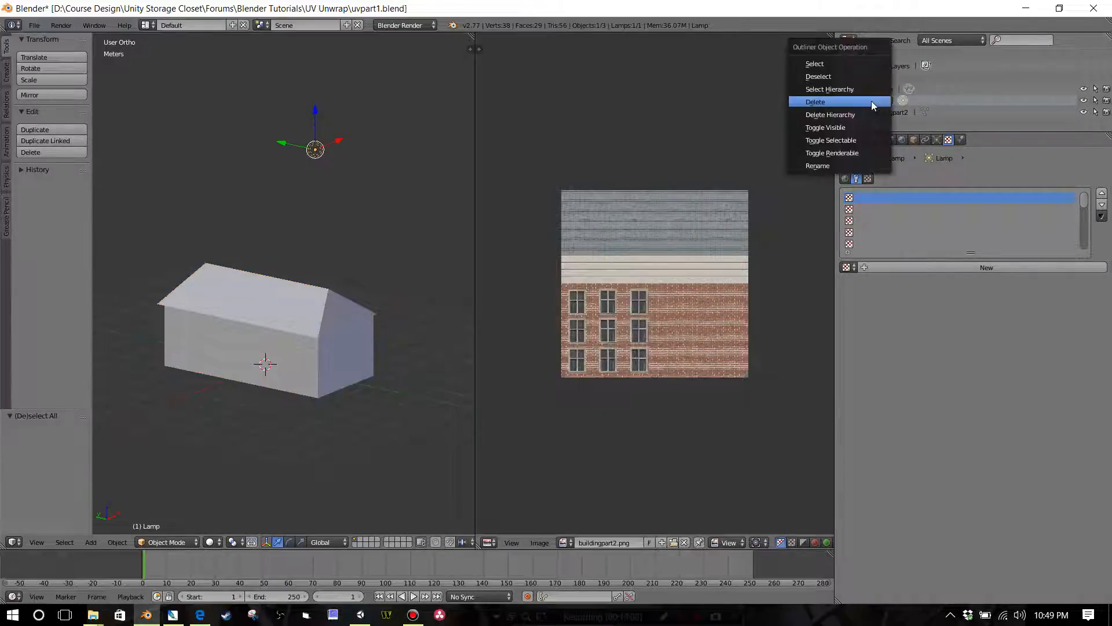
left_click(872, 102)
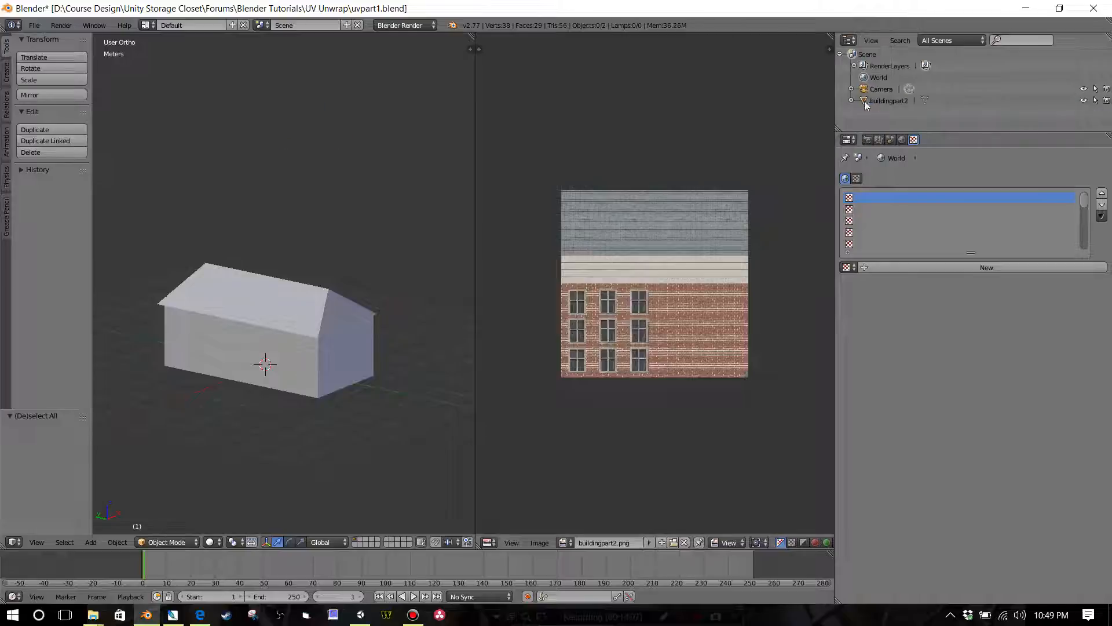
Step: Set the 3D view's shading to Texture and examine how the texture falls on the roof and walls
left_click(216, 542)
left_click(232, 500)
scroll(283, 363, "up", 3)
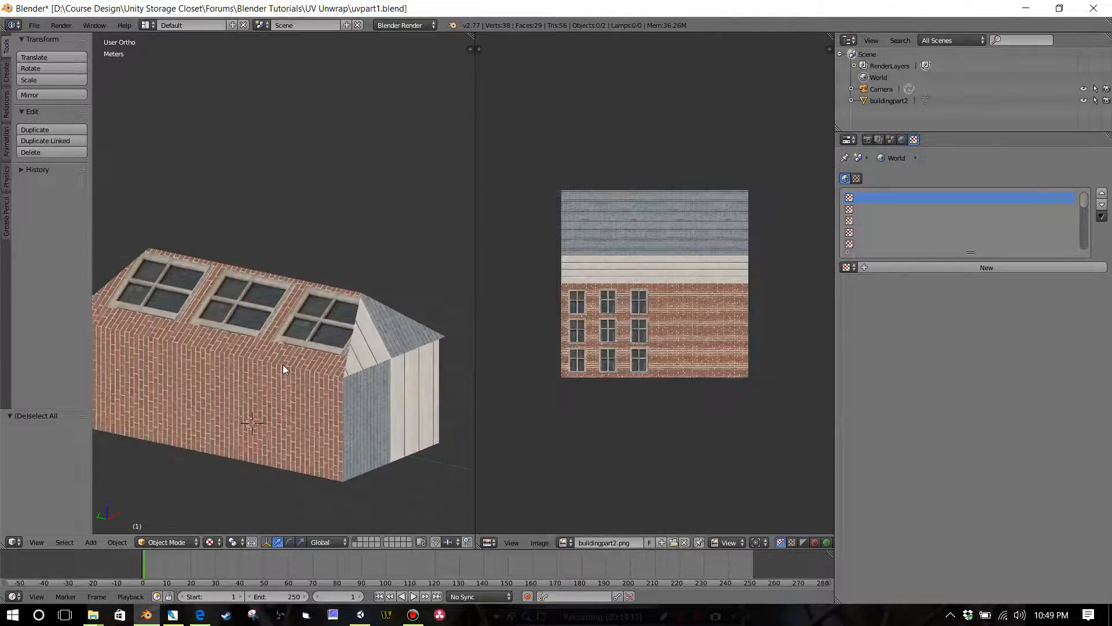
scroll(284, 365, "up", 1)
mouse_move(294, 370)
middle_mouse_down()
mouse_move(233, 387)
mouse_move(303, 374)
middle_mouse_up()
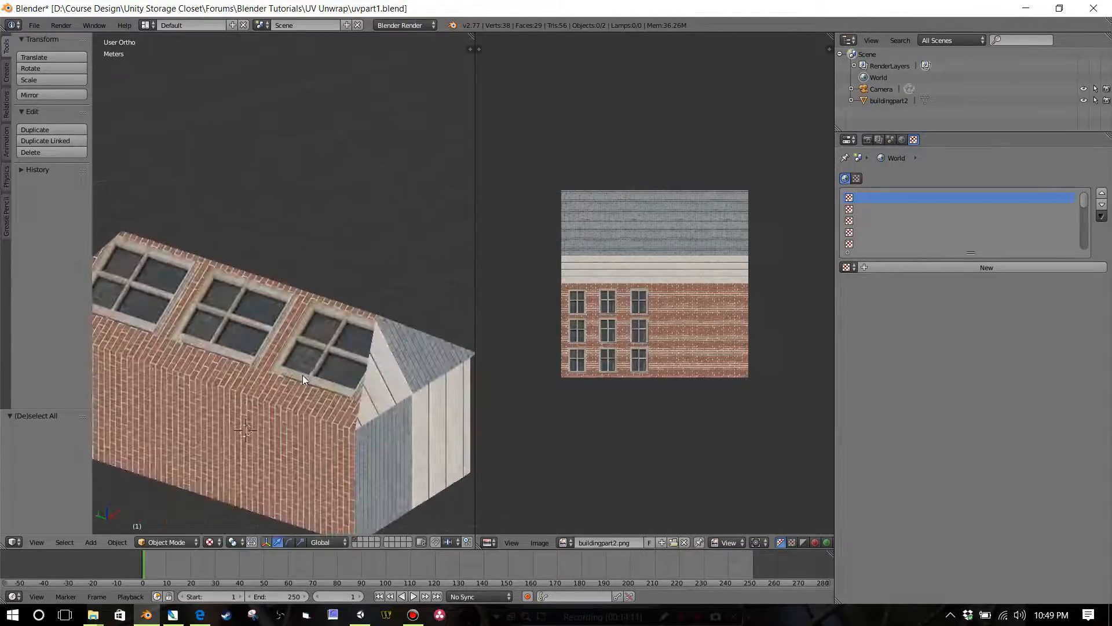
scroll(303, 374, "down", 3)
Step: Set the 3D view's shading to Texture and save the blend file
left_click(220, 543)
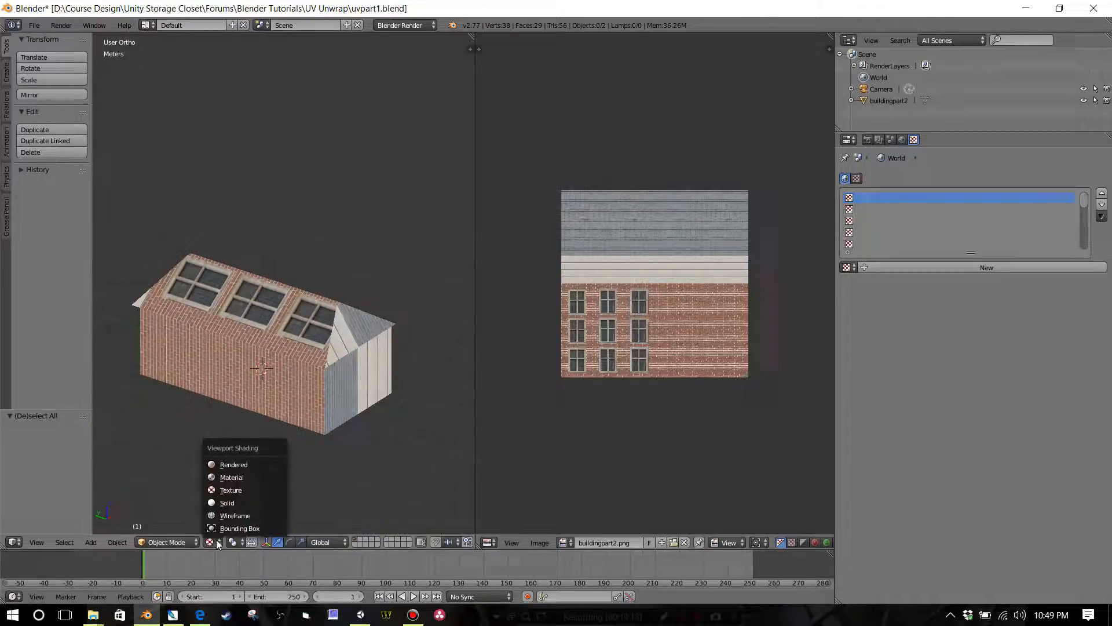
left_click(235, 489)
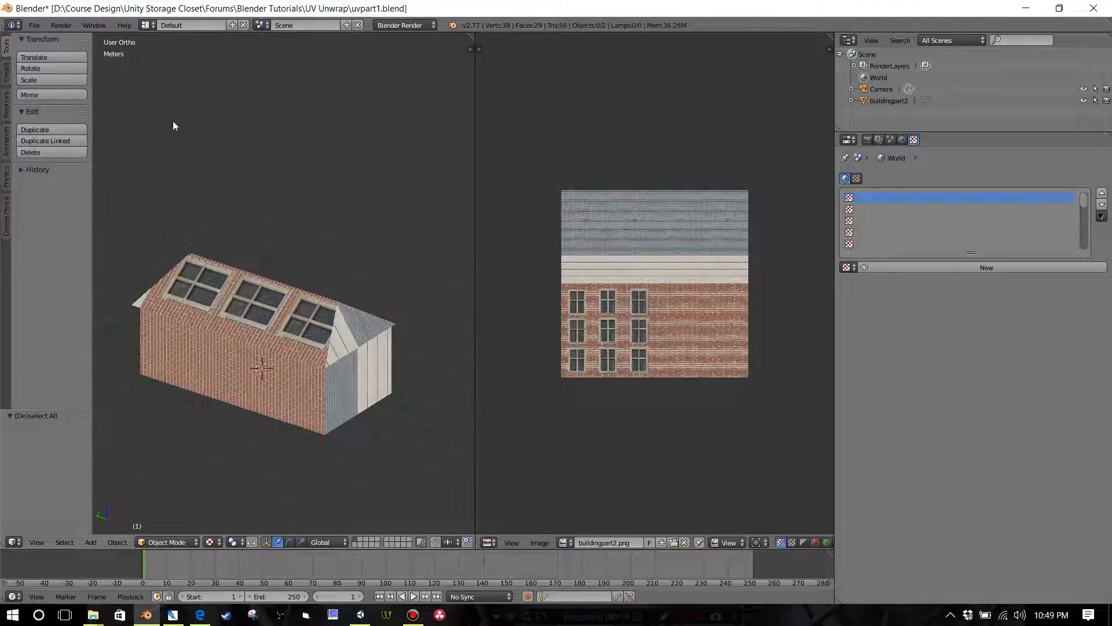
left_click(34, 25)
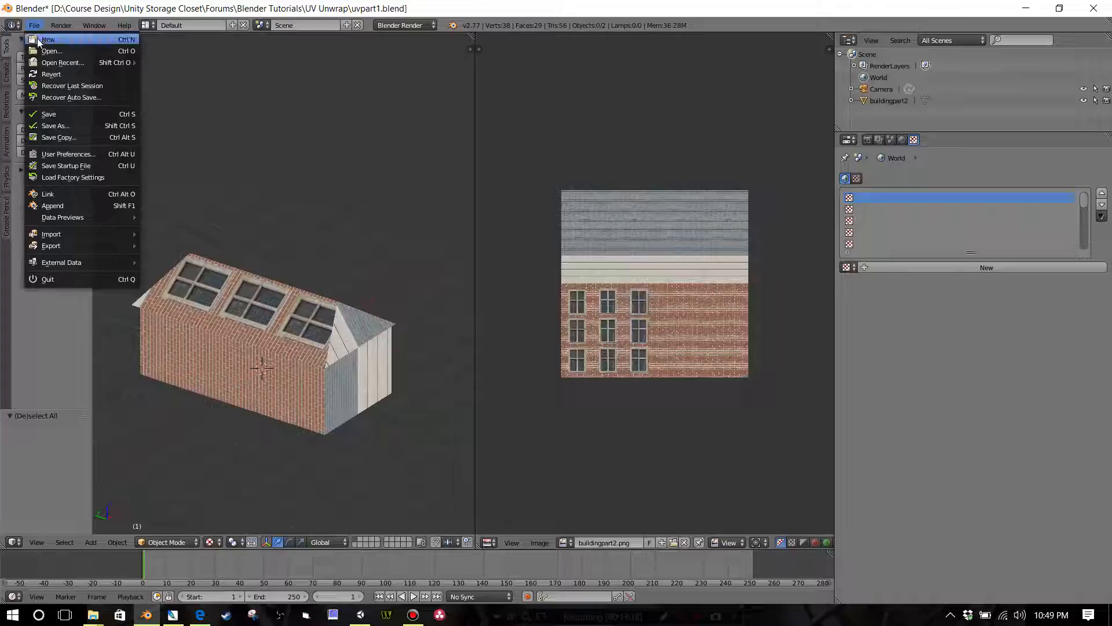
left_click(34, 25)
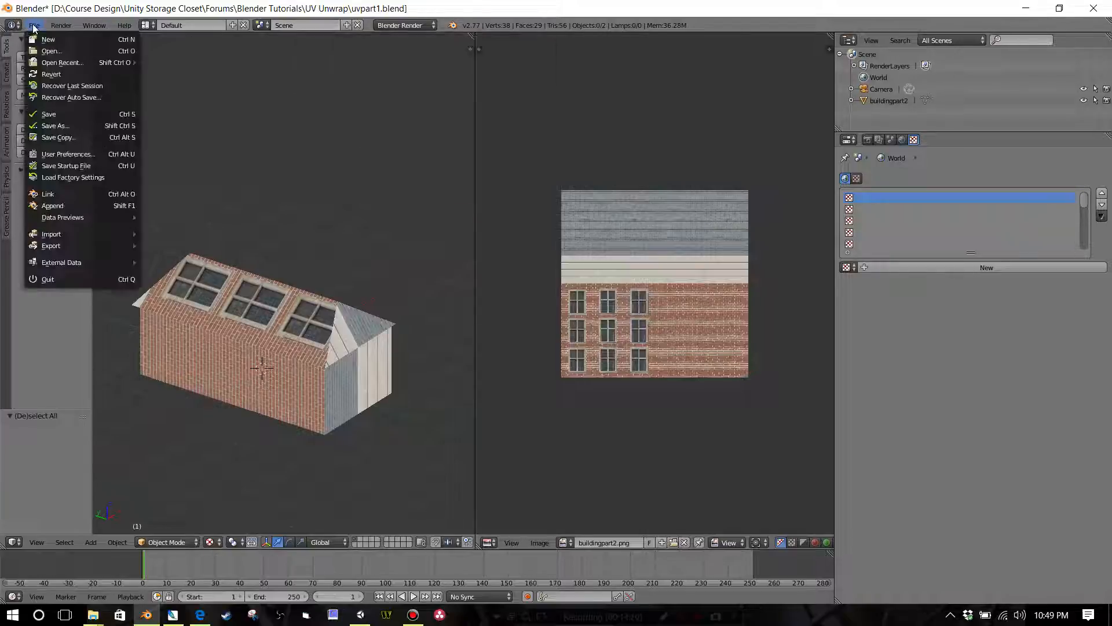
left_click(64, 114)
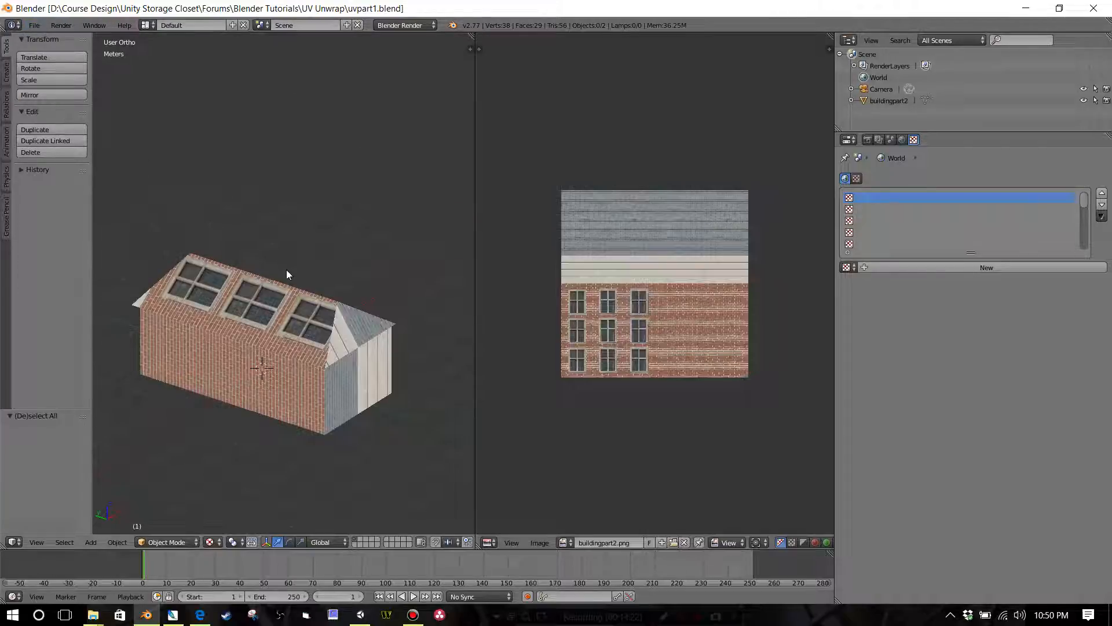
Step: Select the buildingpart2 object and switch it to Edit Mode
middle_click_drag(287, 270, 325, 340)
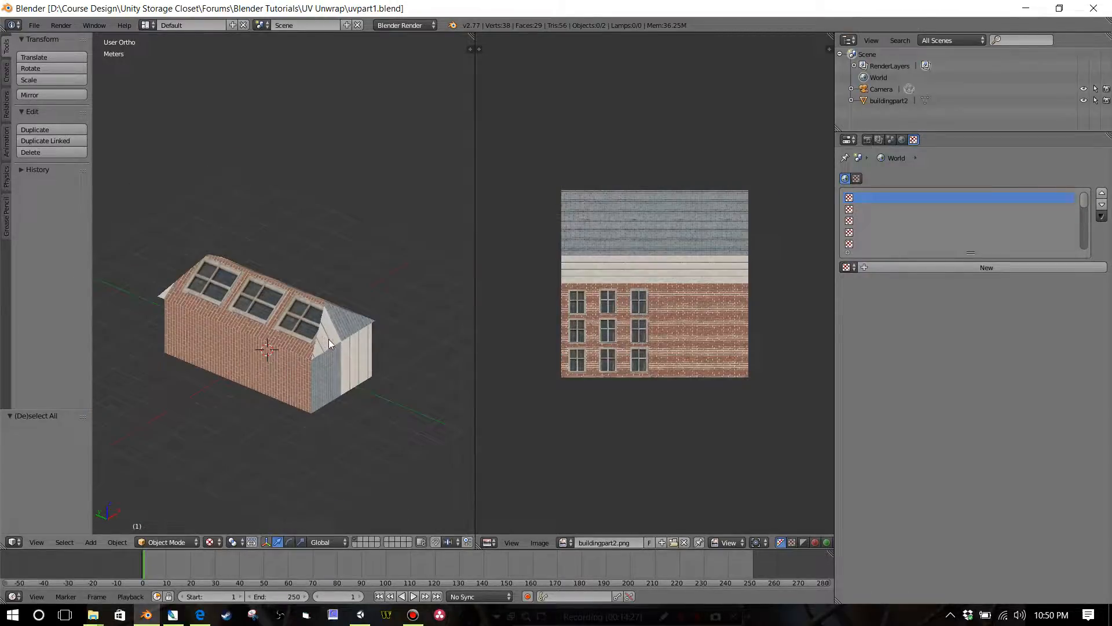
key("a")
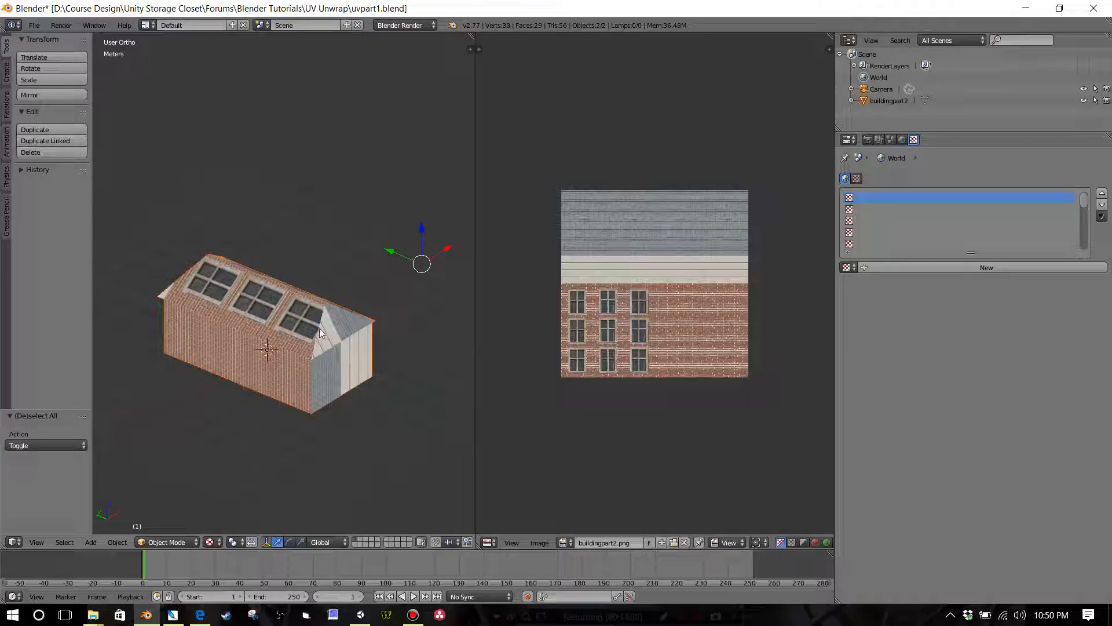
right_click(318, 328)
key("Tab")
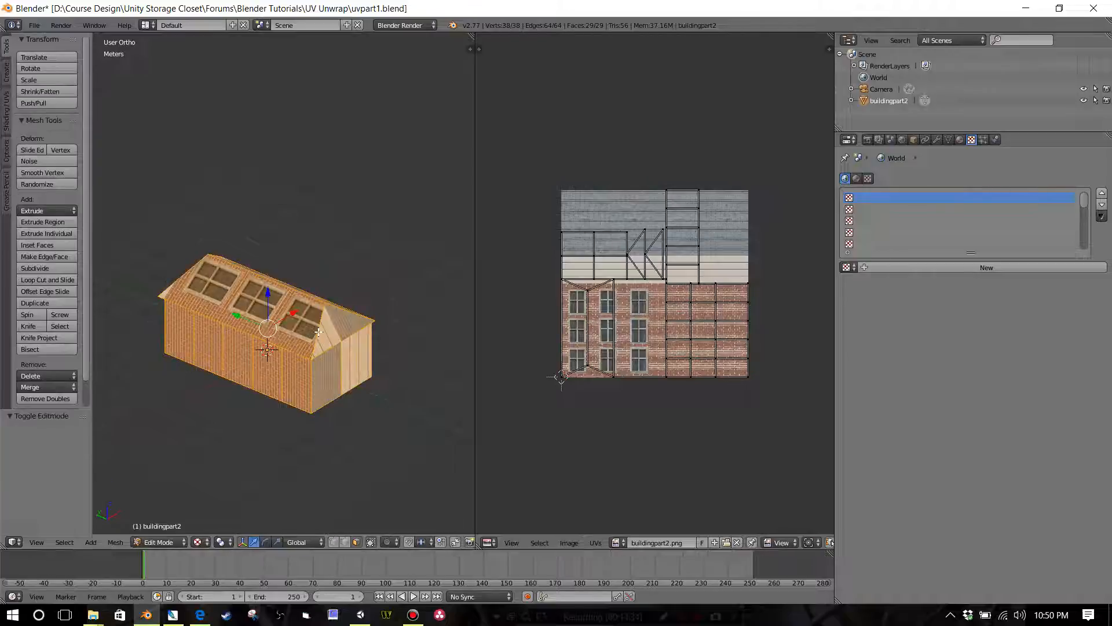
Step: Examine how the building's UV layout lies over the windows, brick, trim and slate of the texture image
scroll(620, 320, "up", 2)
scroll(568, 340, "up", 1)
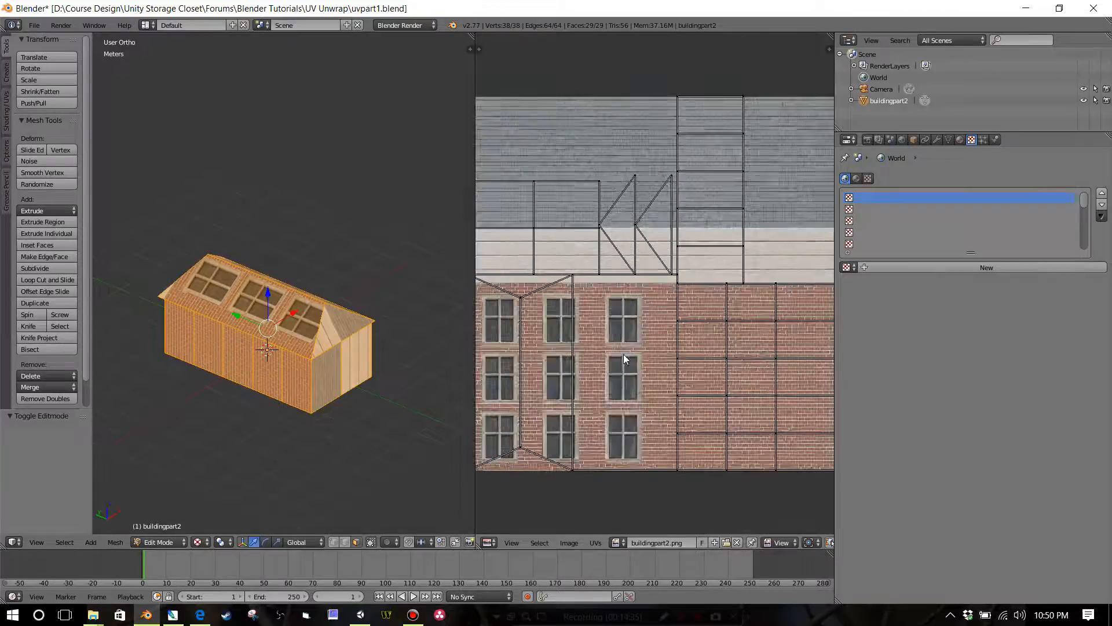
scroll(632, 350, "down", 1)
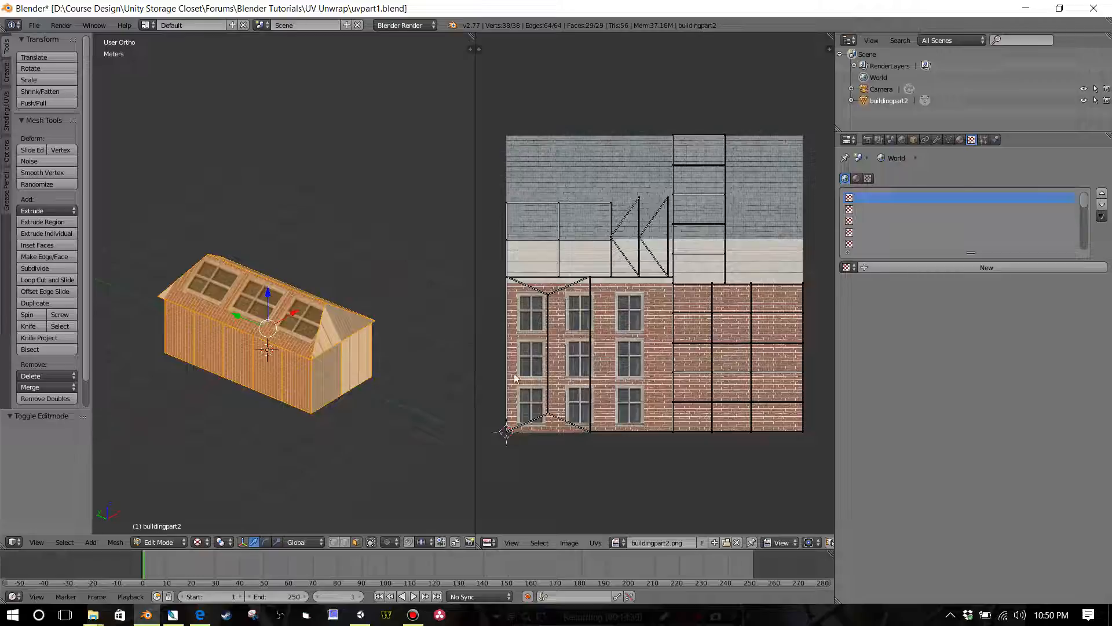
middle_click_drag(280, 330, 348, 376)
scroll(300, 347, "up", 5)
scroll(302, 366, "down", 5)
scroll(613, 352, "up", 2)
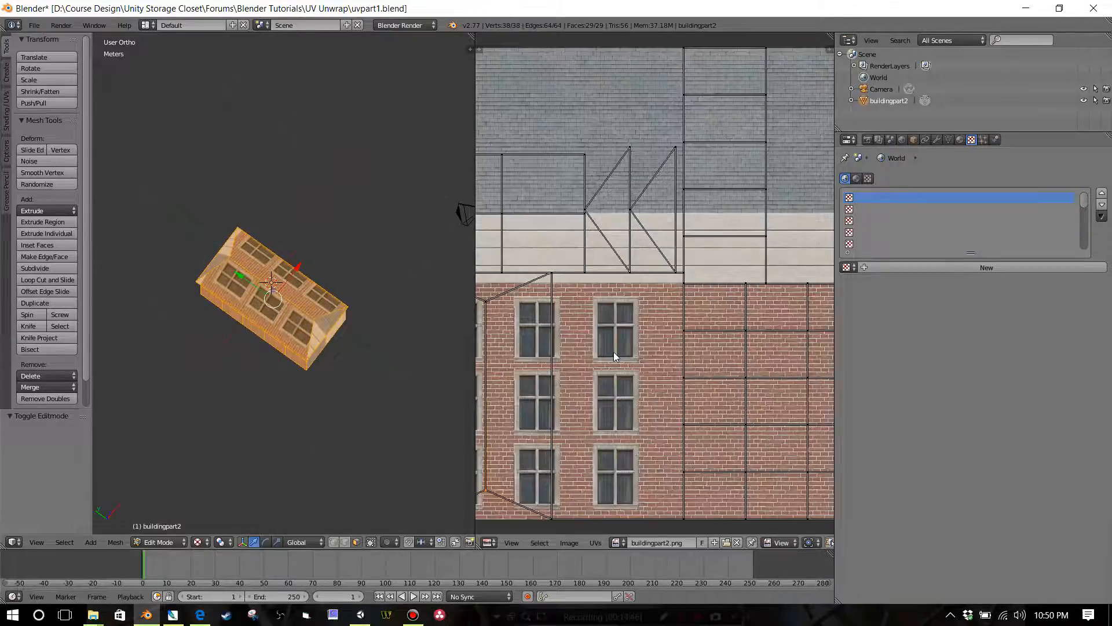
scroll(614, 353, "down", 3)
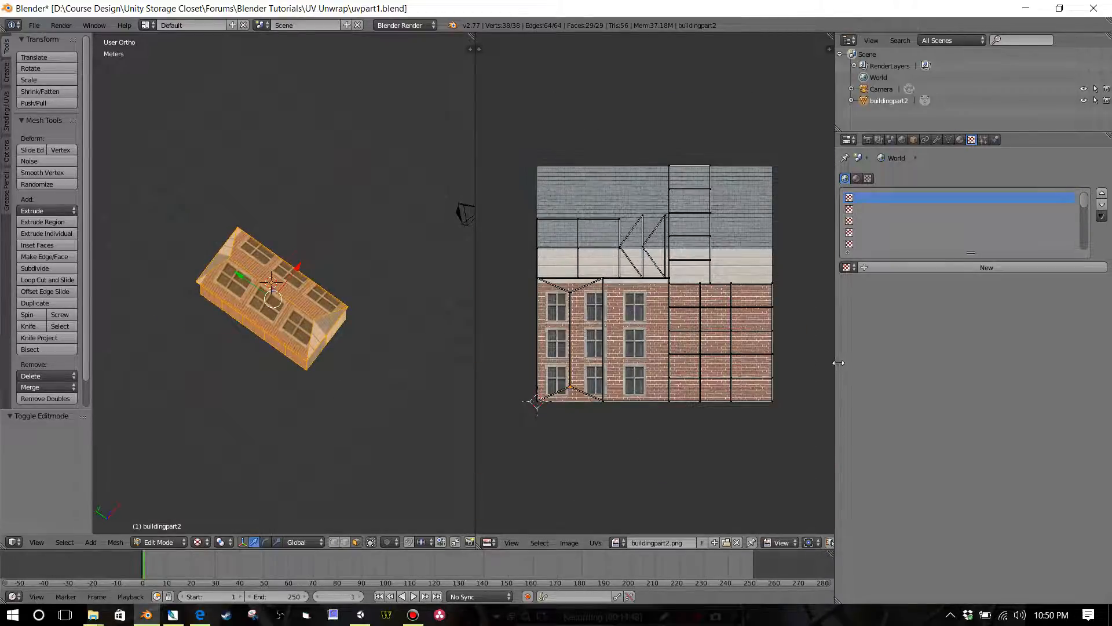
Step: Widen the UV editor and move all UV islands up and left, clear of the texture image, by about -1.273 in X and 1.426 in Y
left_click_drag(833, 363, 1041, 358)
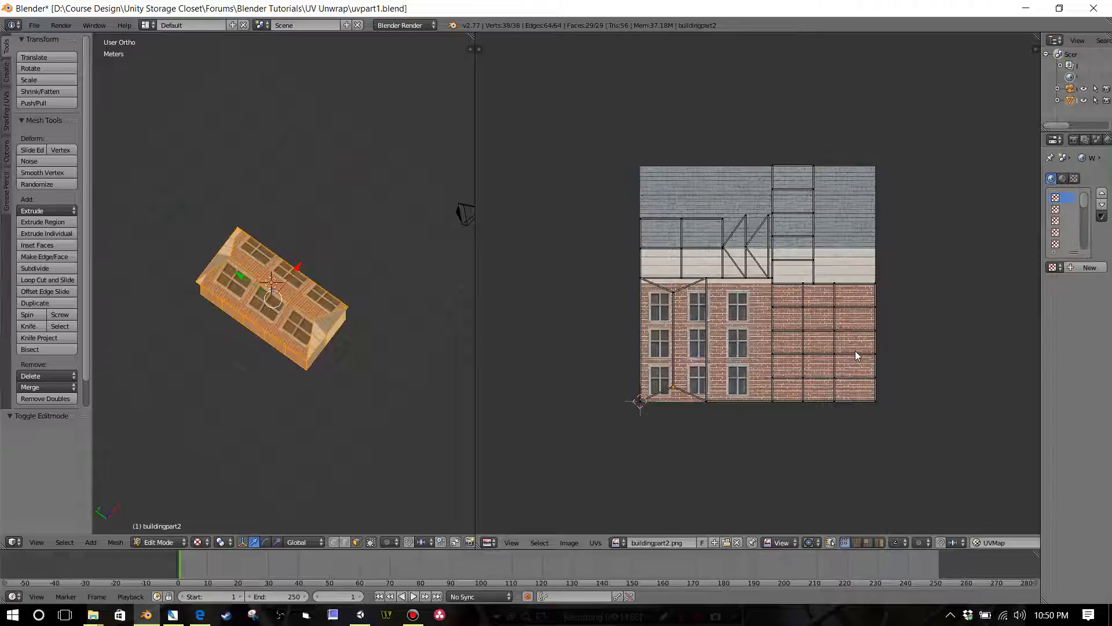
key("a")
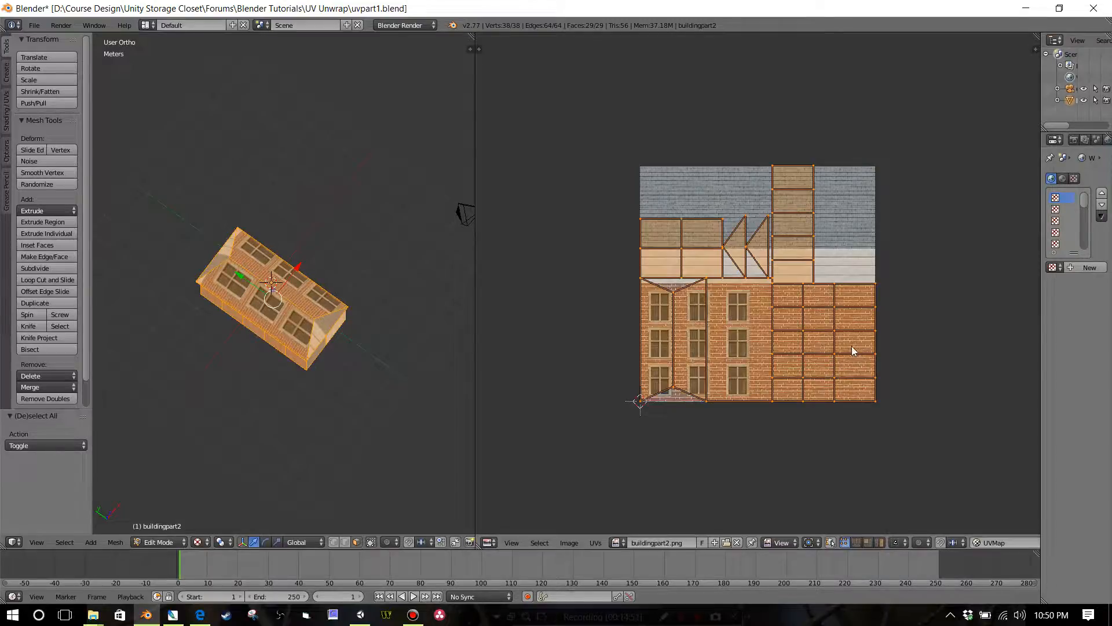
scroll(852, 351, "down", 2)
key("g")
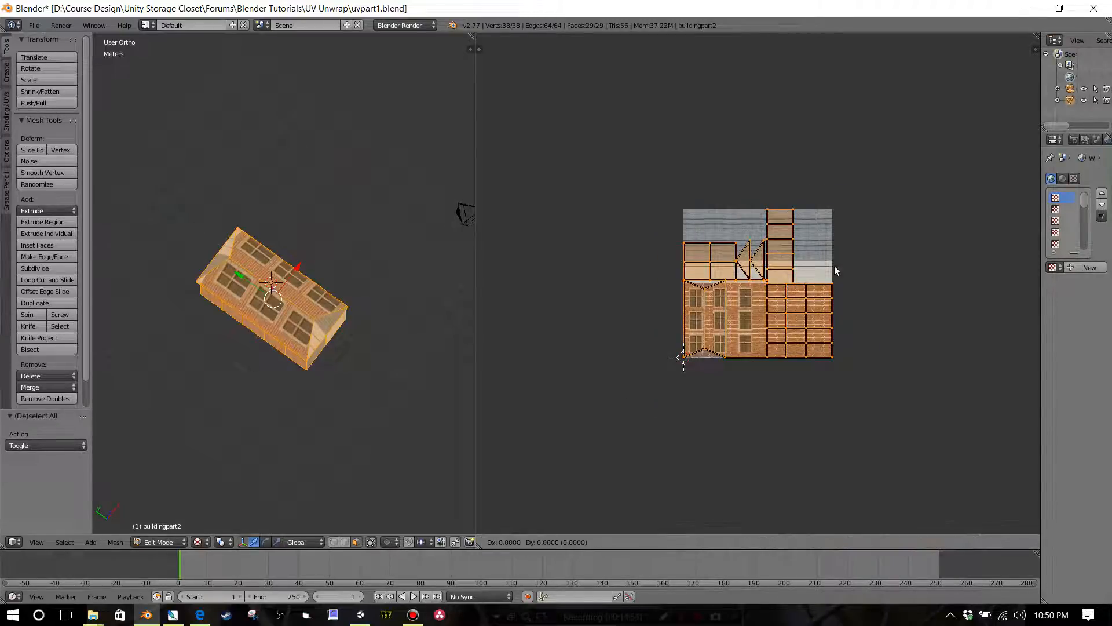
left_click(653, 90)
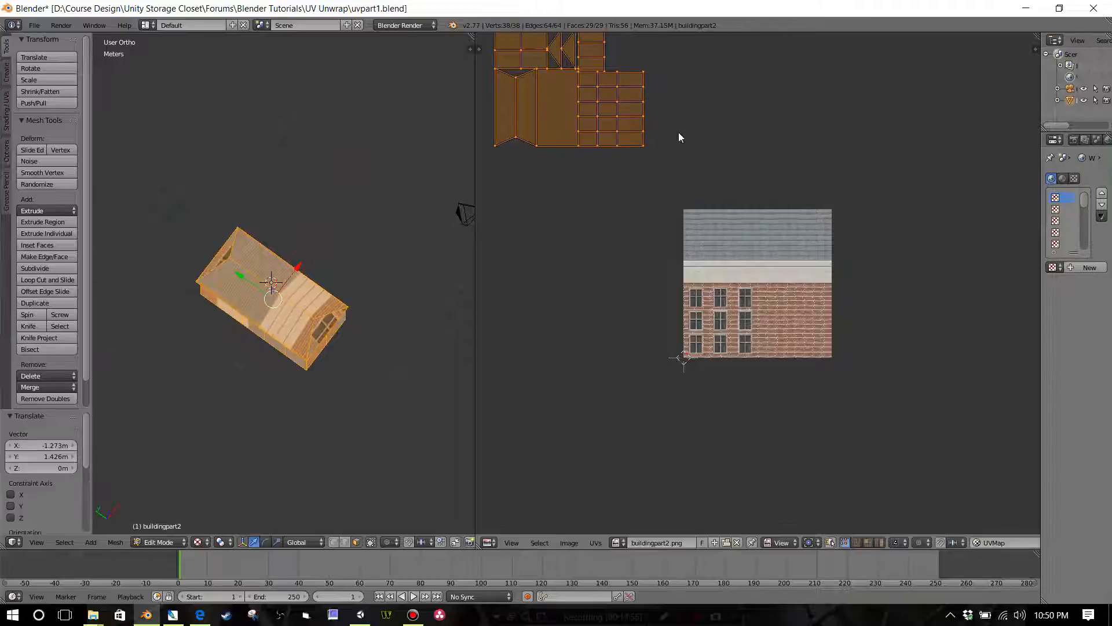
scroll(679, 160, "down", 4)
scroll(624, 203, "up", 2)
Step: Select the four roof faces of the building, both long slopes and both triangular ends
middle_click_drag(391, 281, 380, 296)
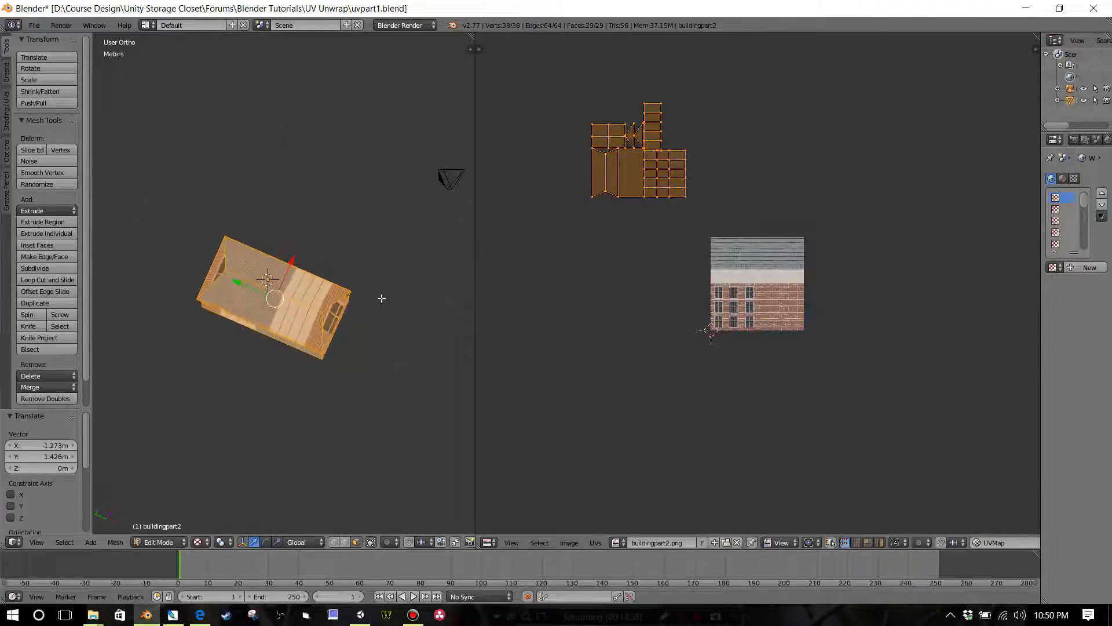
middle_click_drag(272, 284, 226, 304)
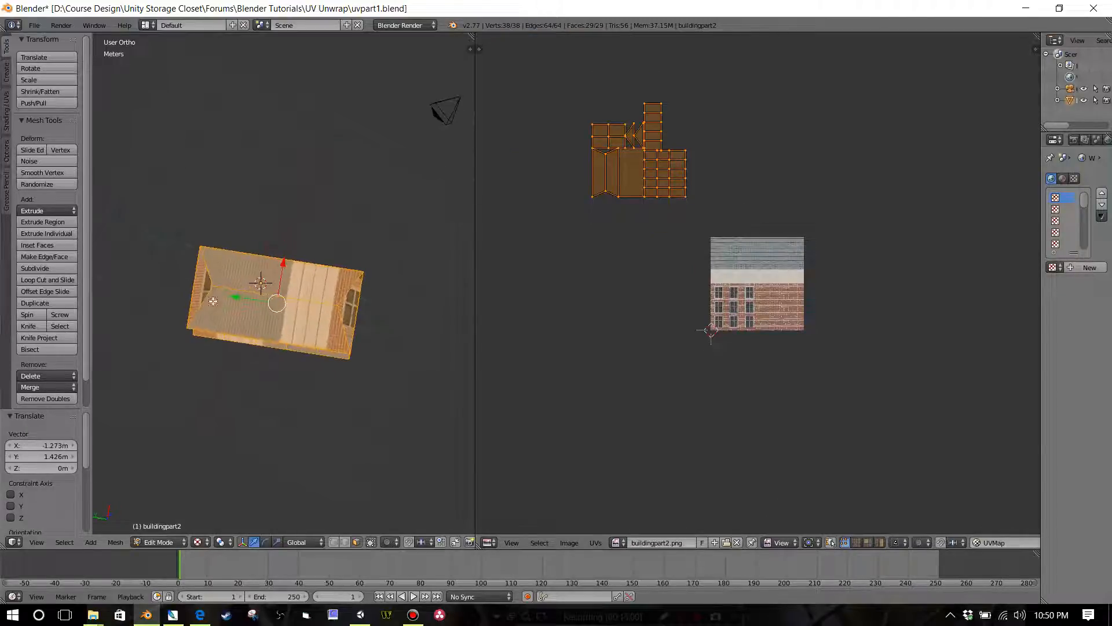
right_click(200, 290)
right_click(237, 311, "shift")
right_click(331, 294, "shift")
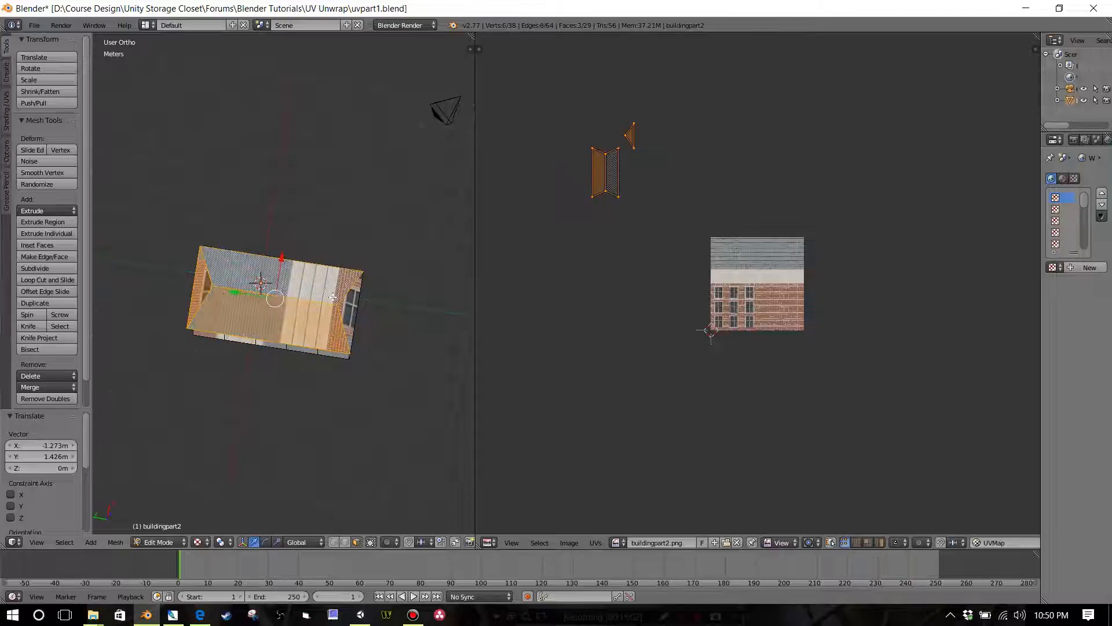
right_click(345, 312, "shift")
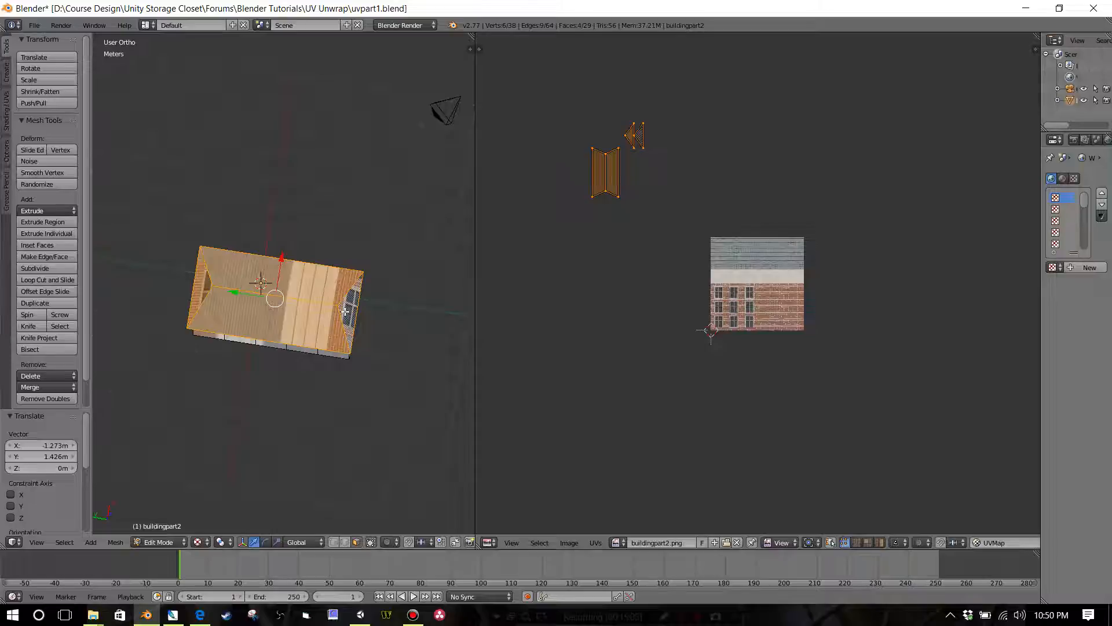
Step: Unwrap the selected roof faces with Project From View from the orthographic top view
key("KP_7")
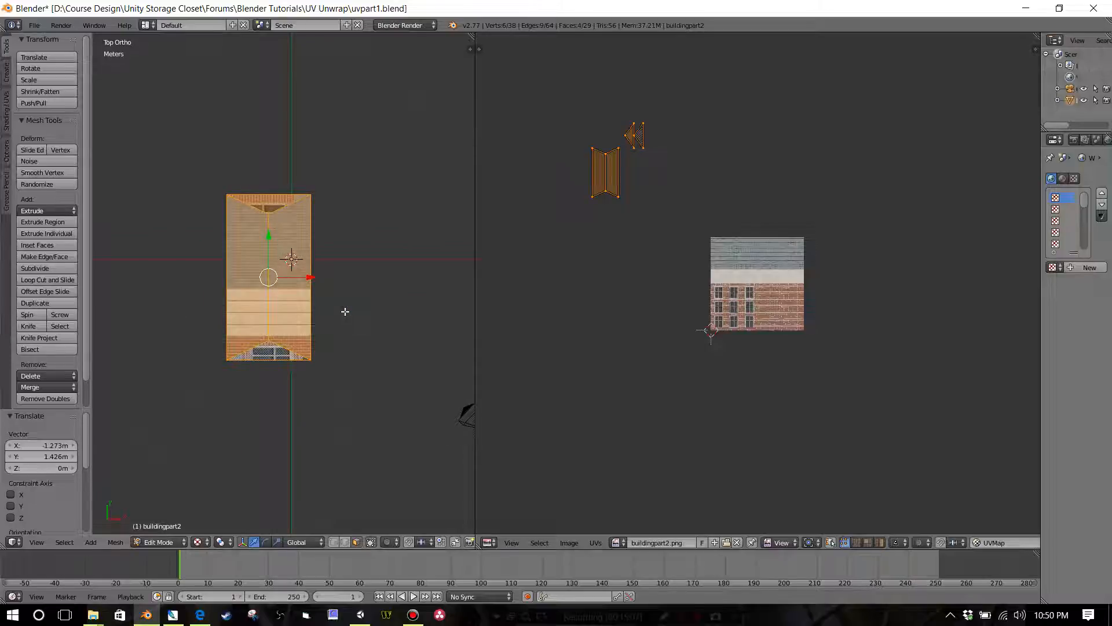
key("KP_5")
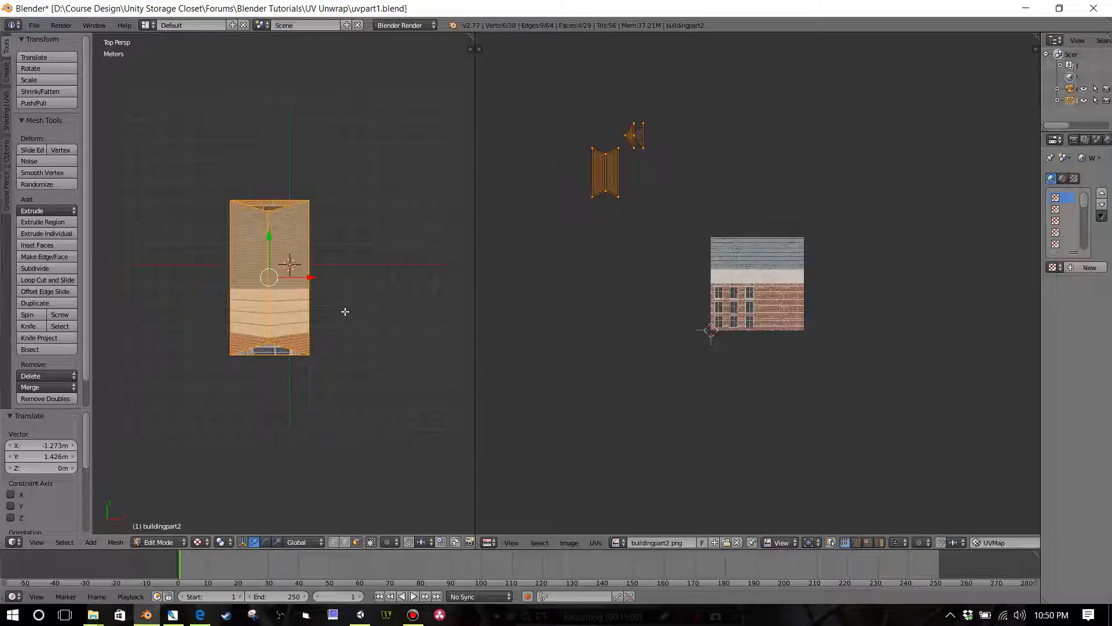
key("KP_5")
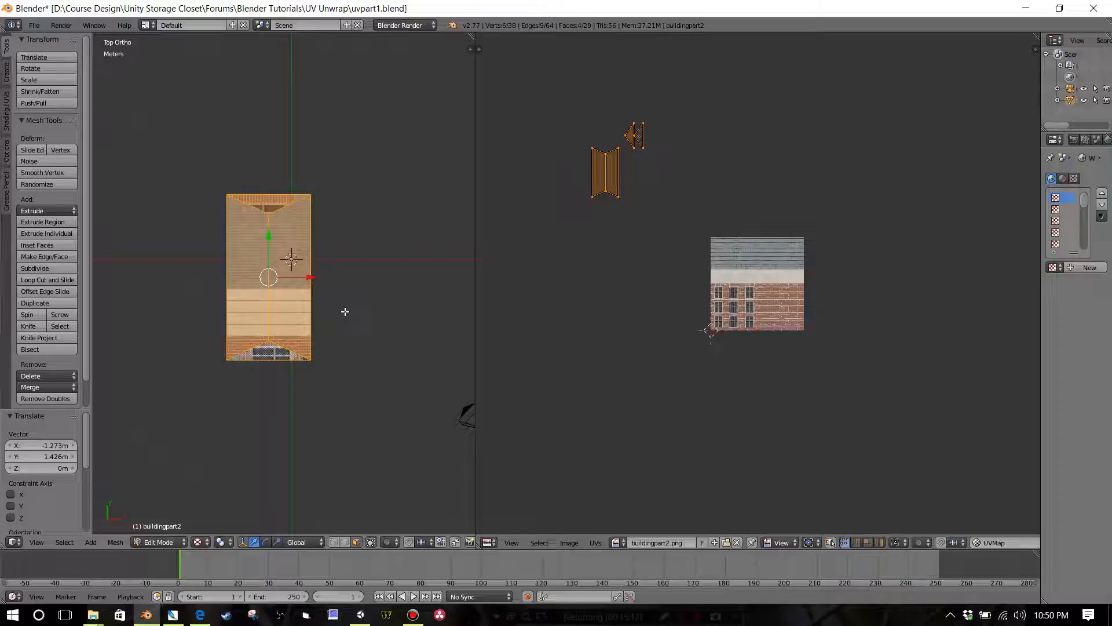
scroll(342, 306, "up", 3)
middle_click_drag(338, 305, 387, 318, "shift")
key("u")
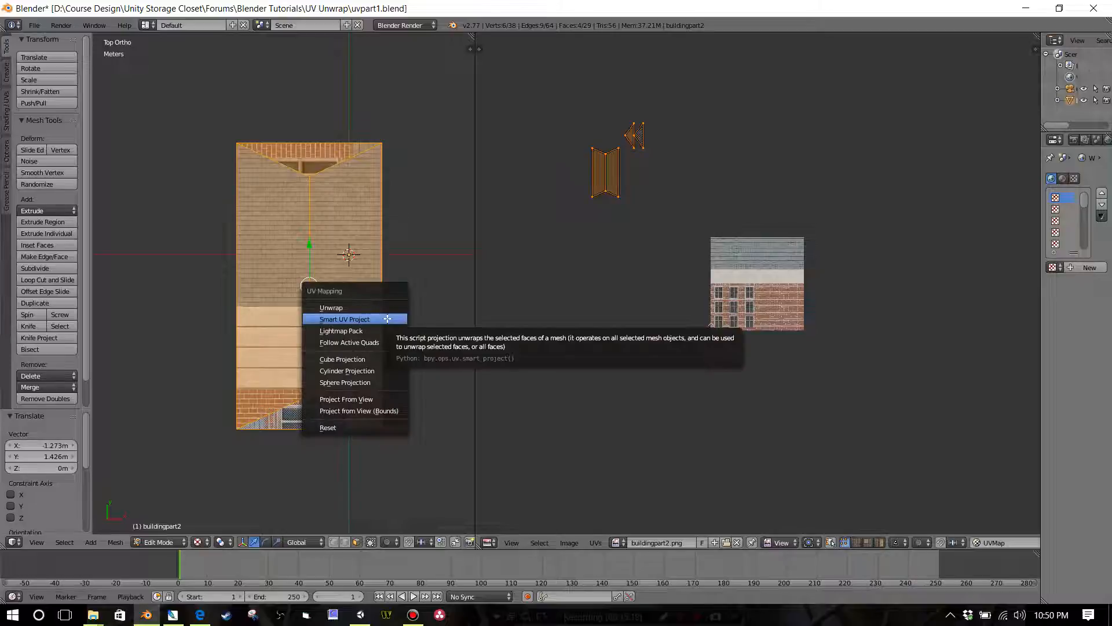
left_click(381, 399)
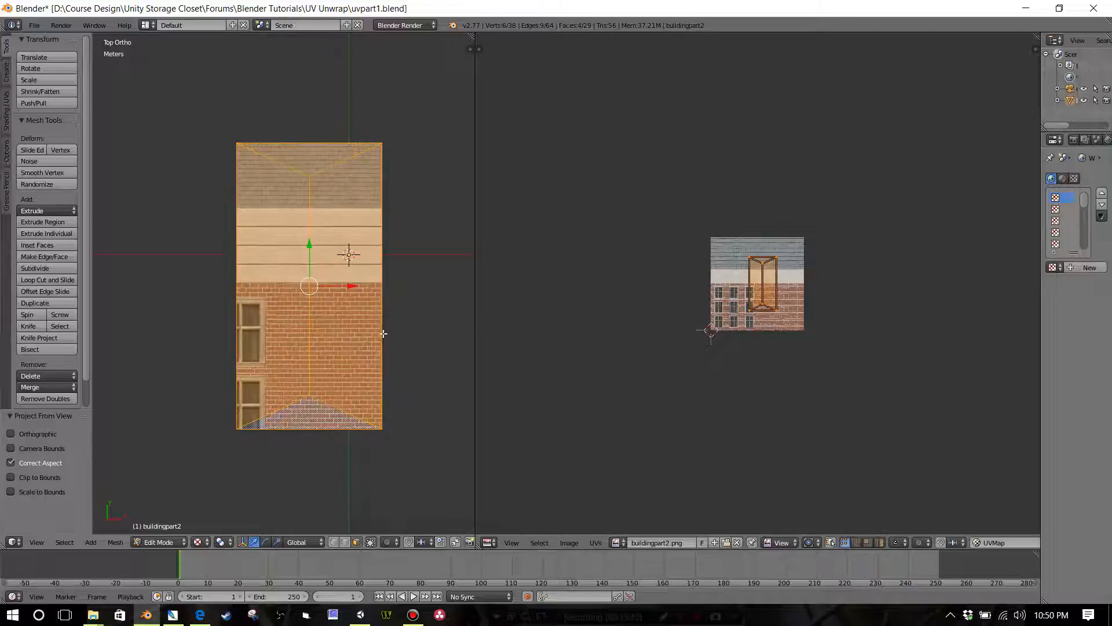
Step: Rotate the roof's UV island by 90° in the UV editor
scroll(670, 270, "up", 5)
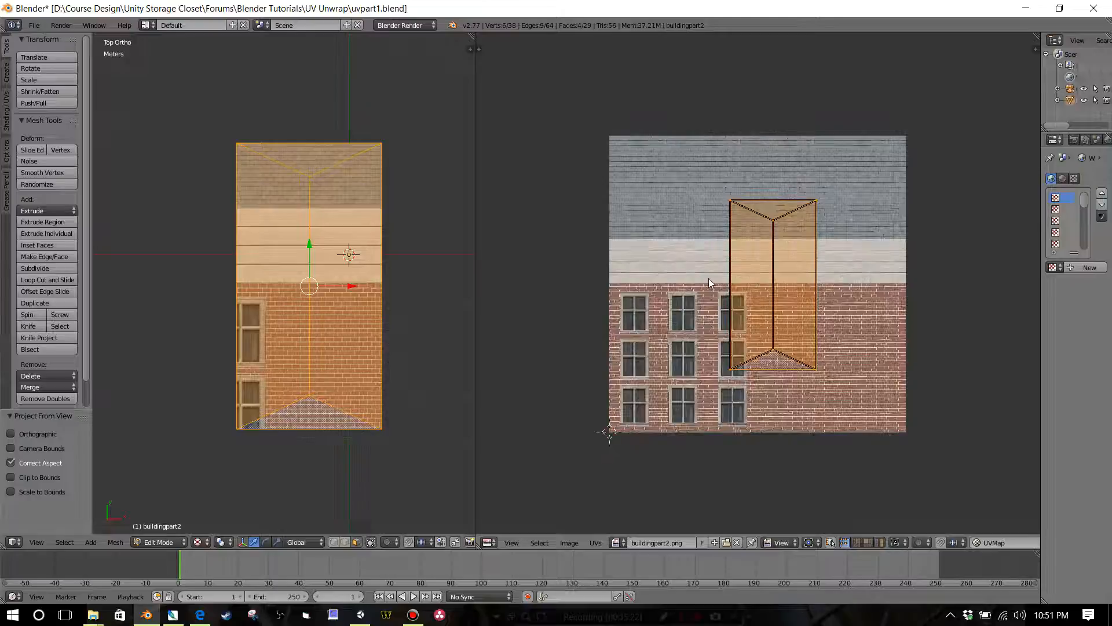
scroll(344, 299, "up", 1)
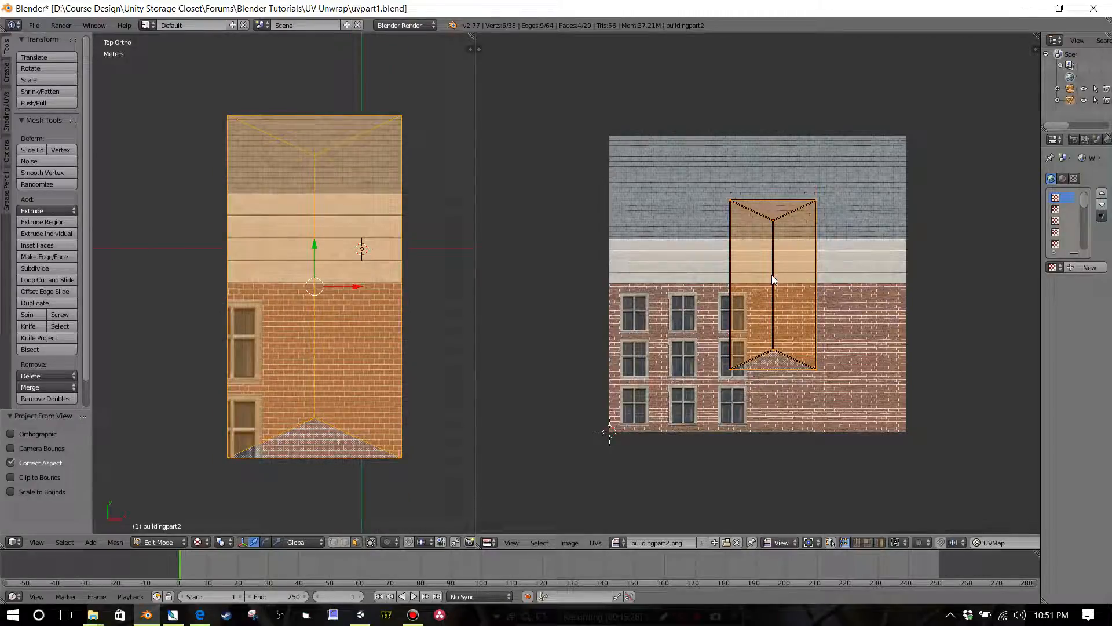
key("r")
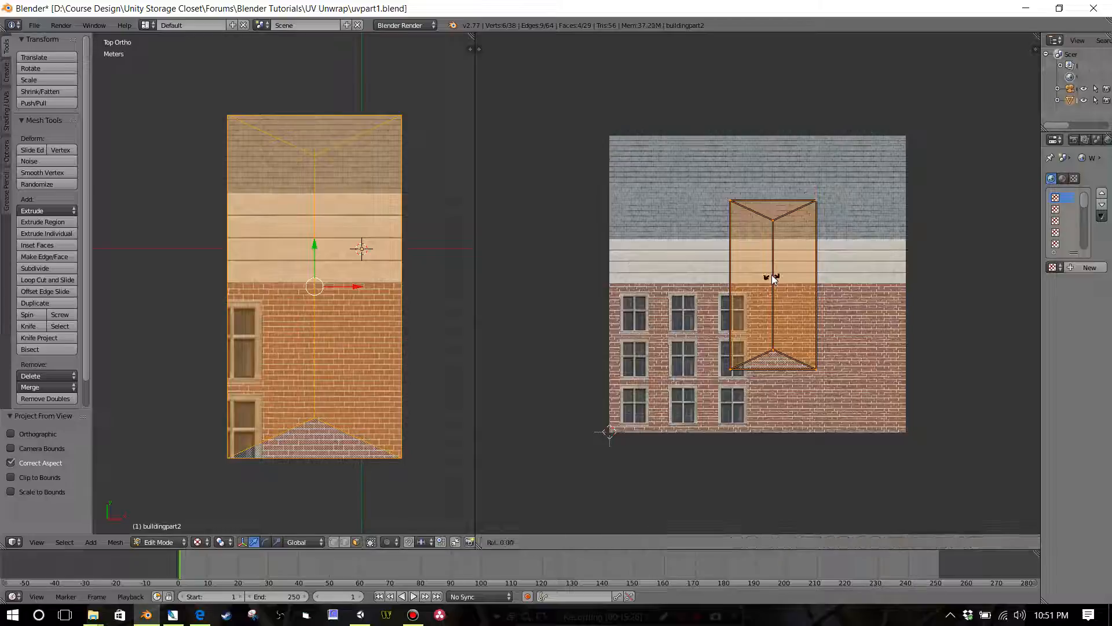
key("Escape")
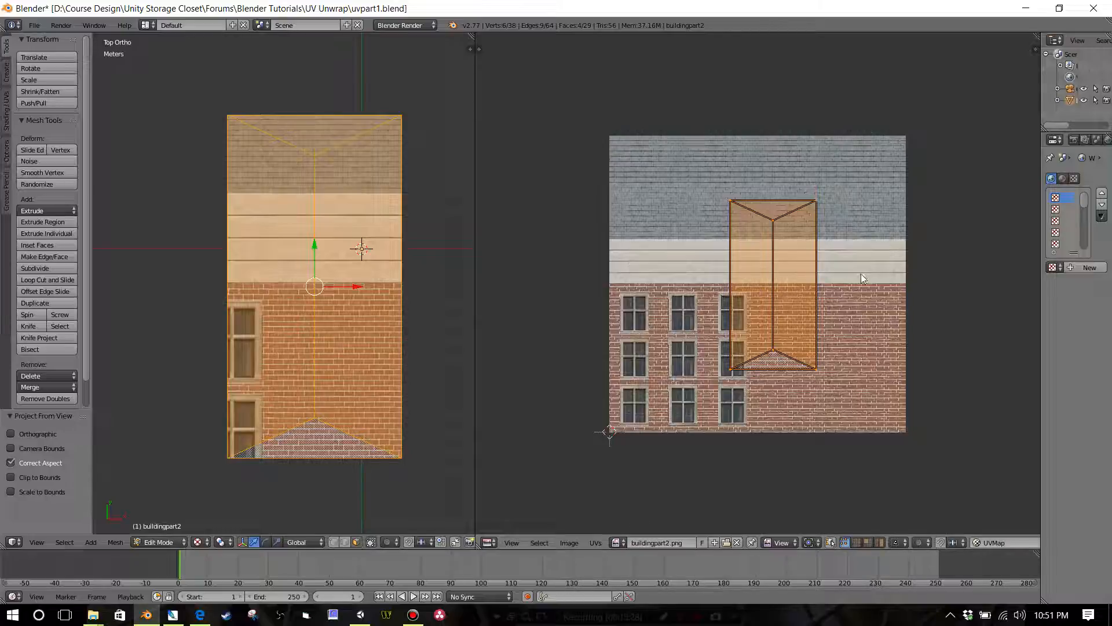
key("r")
key("9")
key("0")
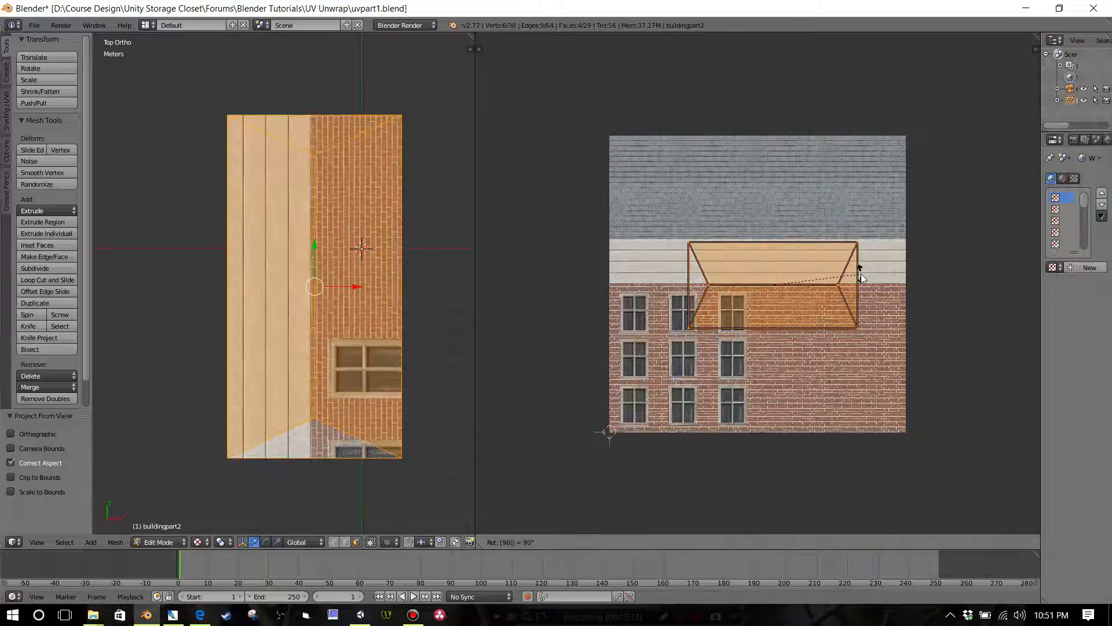
key("Return")
Step: Move the roof's UV island onto the slate area of the texture and check the shingles on the model's roof
key("g")
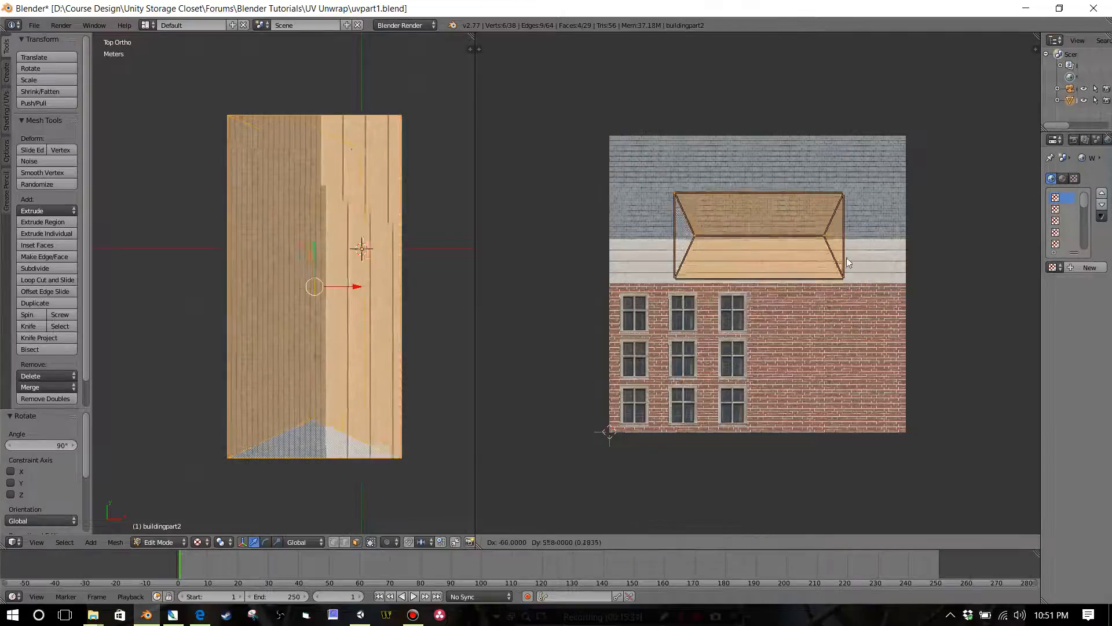
left_click(840, 228)
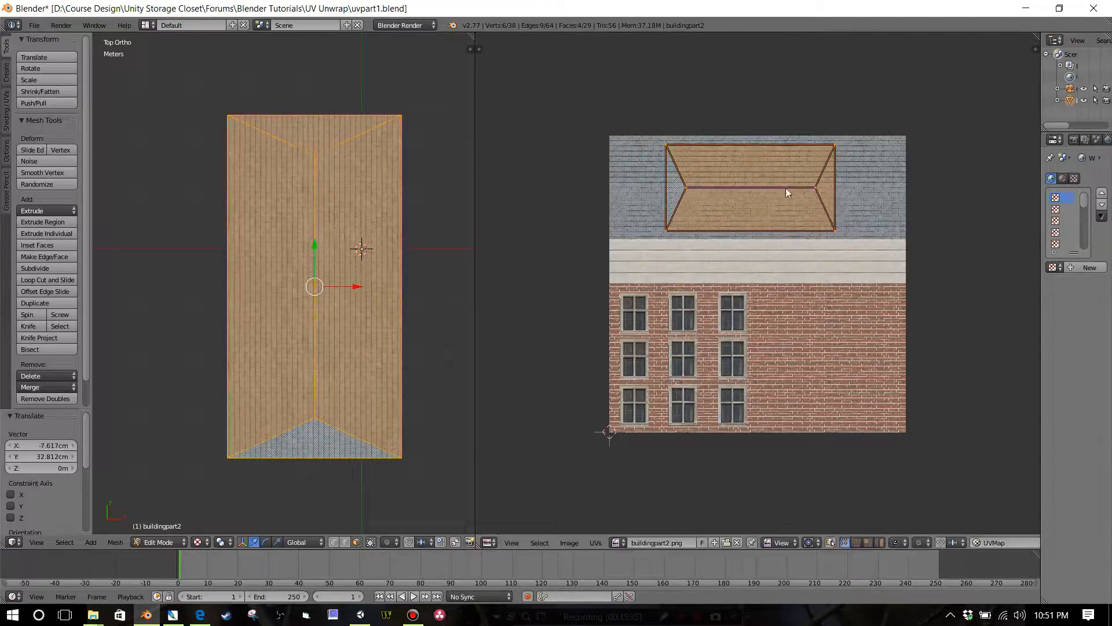
scroll(750, 223, "up", 3)
middle_click_drag(749, 223, 761, 344)
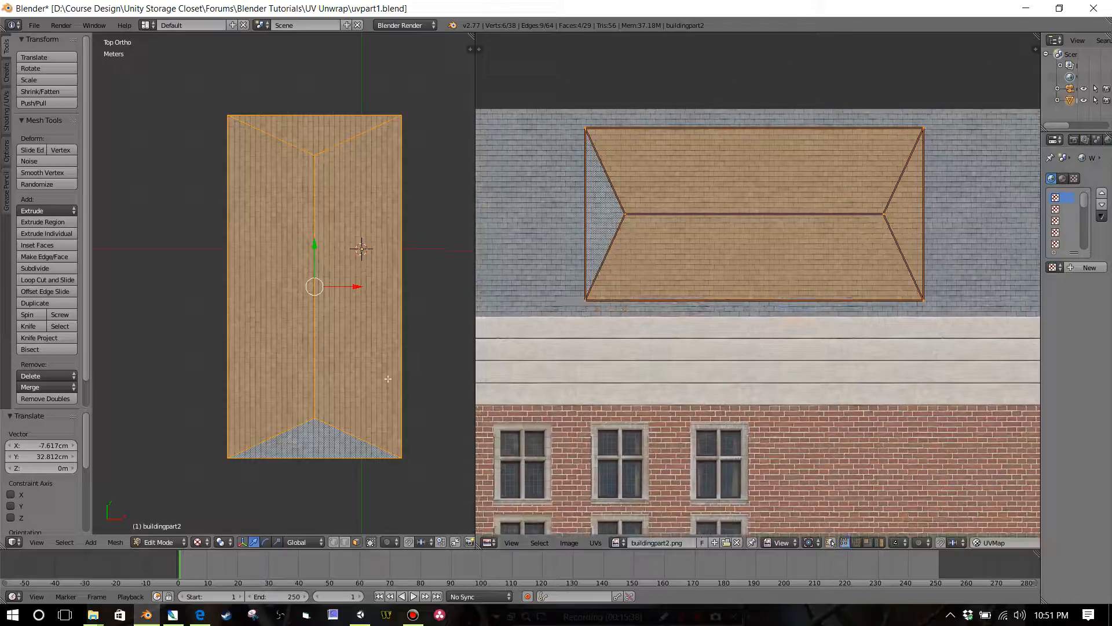
middle_click_drag(388, 374, 410, 325)
scroll(410, 324, "up", 8)
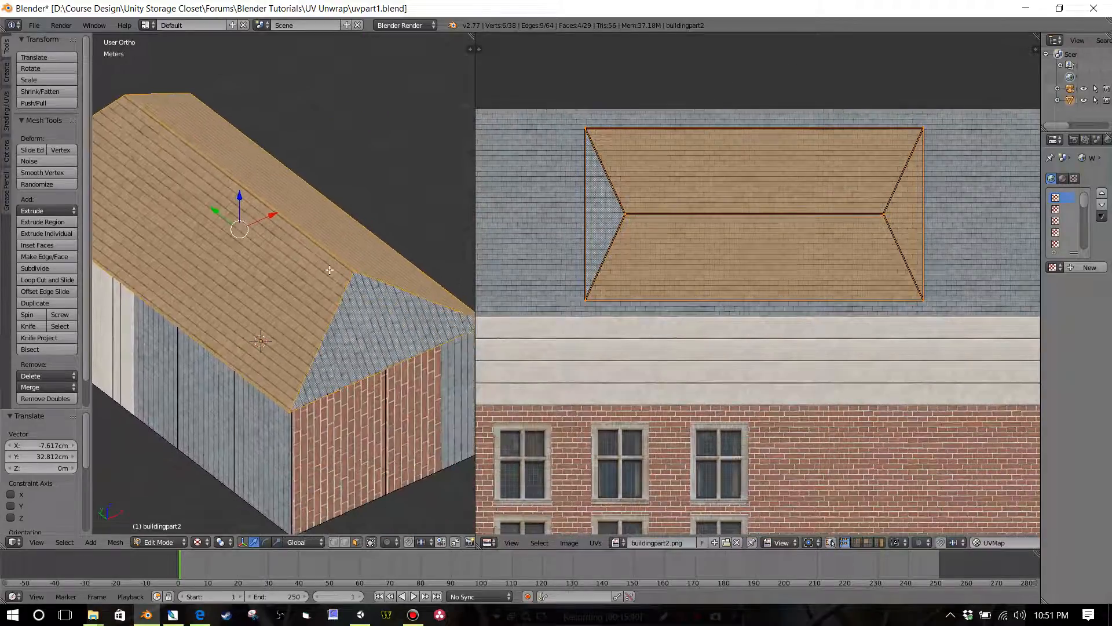
scroll(394, 314, "down", 3)
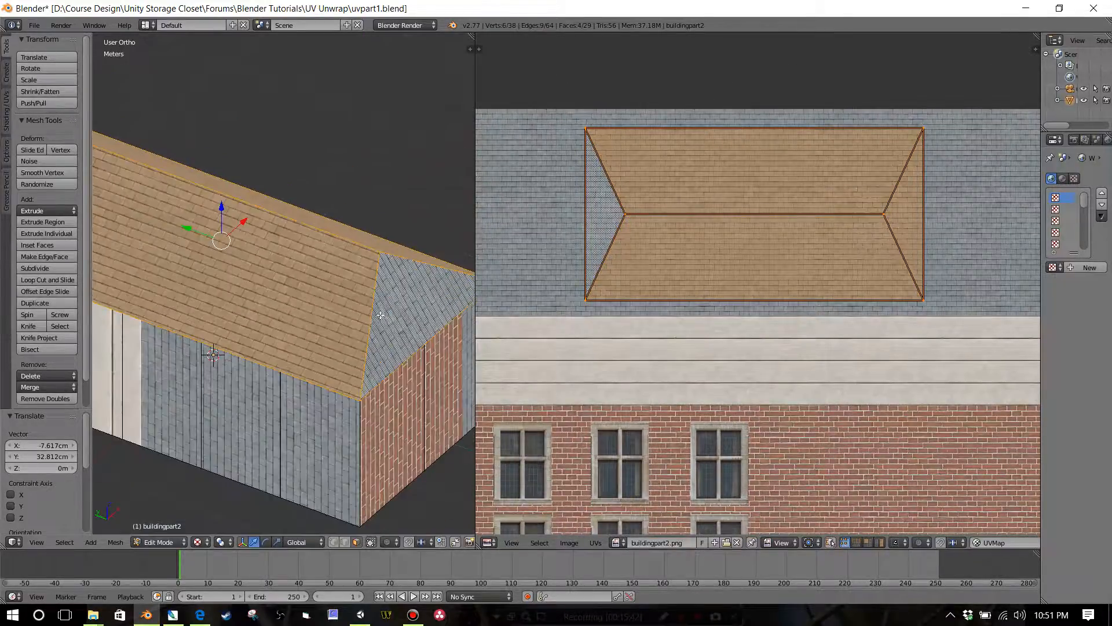
Step: Move the roof's UV island off the texture into the empty area above it
middle_click_drag(381, 314, 319, 328)
scroll(364, 315, "down", 4)
scroll(737, 264, "down", 4)
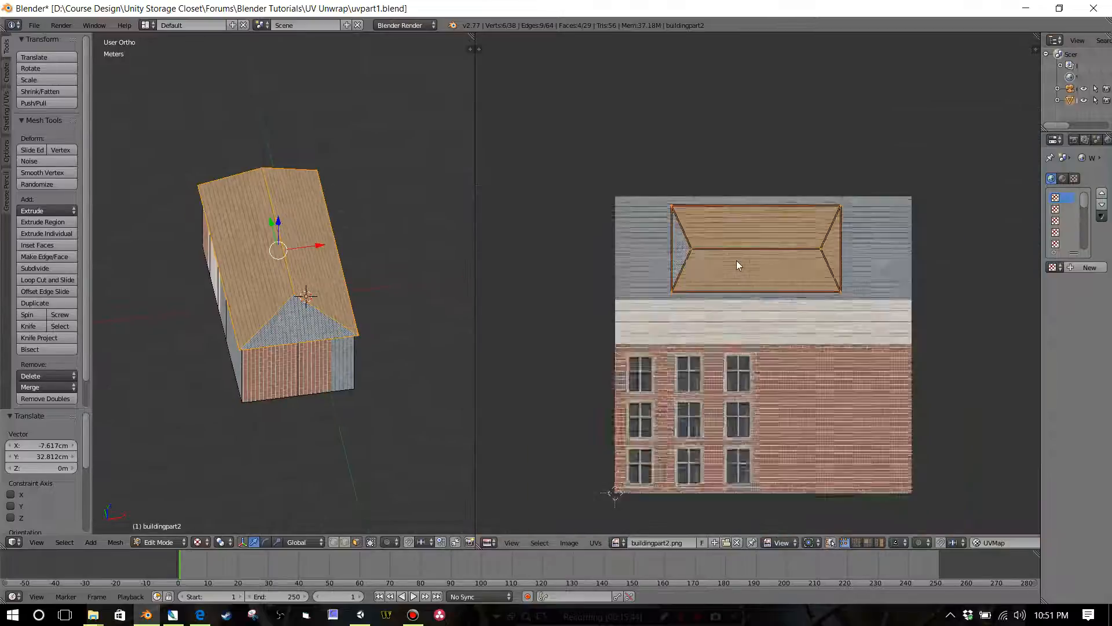
key("g")
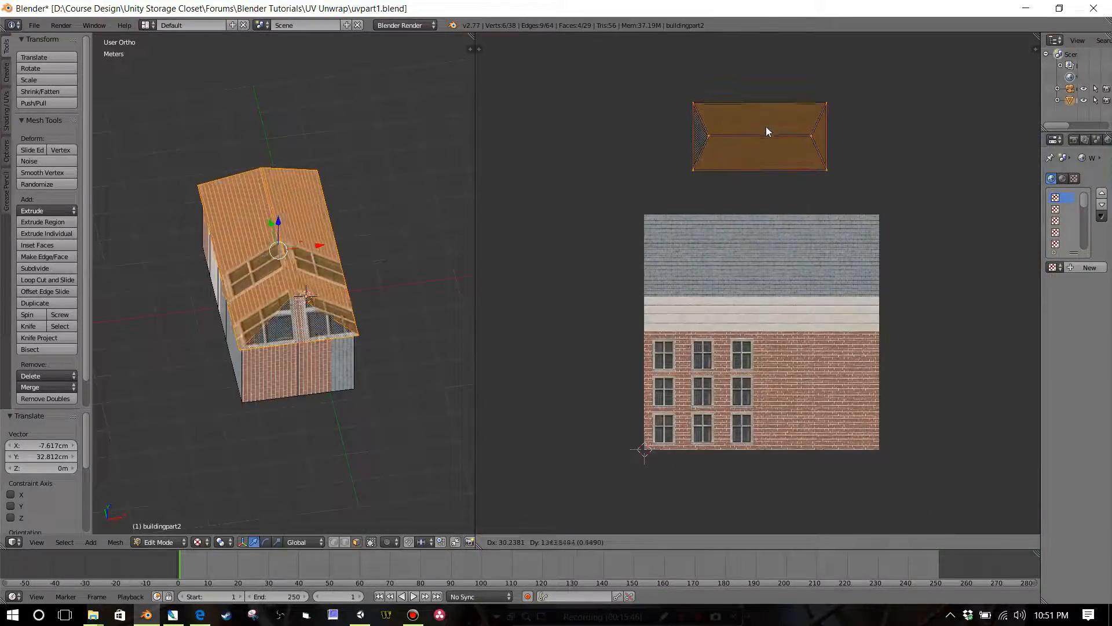
left_click(767, 125)
Step: Select both long roof slopes and examine how their adjoining UV faces are oriented
middle_click_drag(378, 295, 449, 292)
right_click(231, 270)
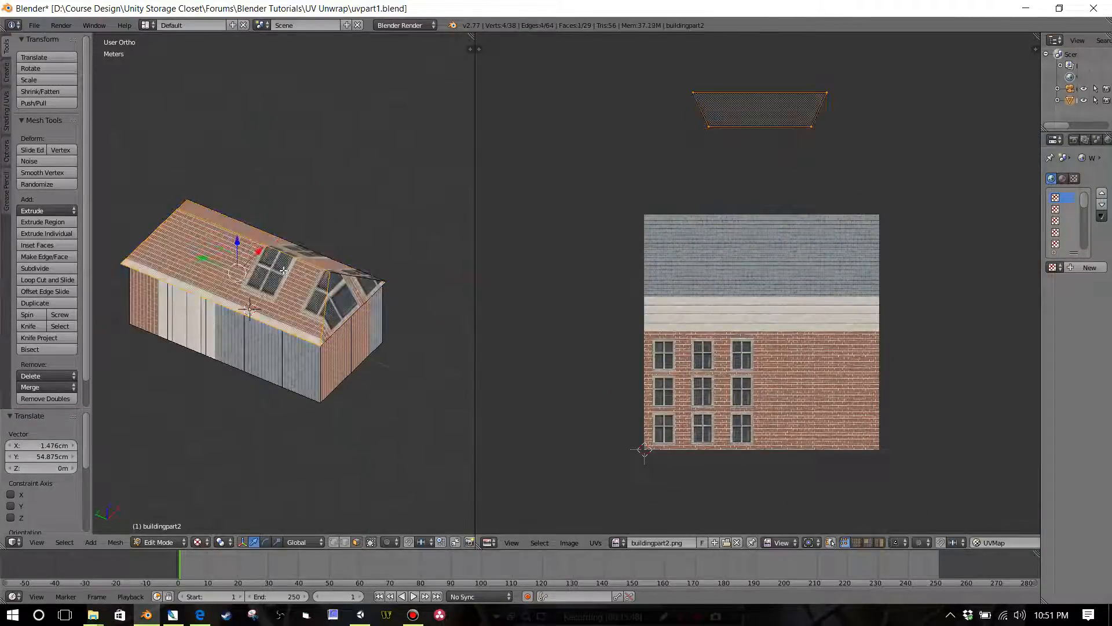
right_click(313, 259, "shift")
middle_click_drag(299, 282, 394, 280)
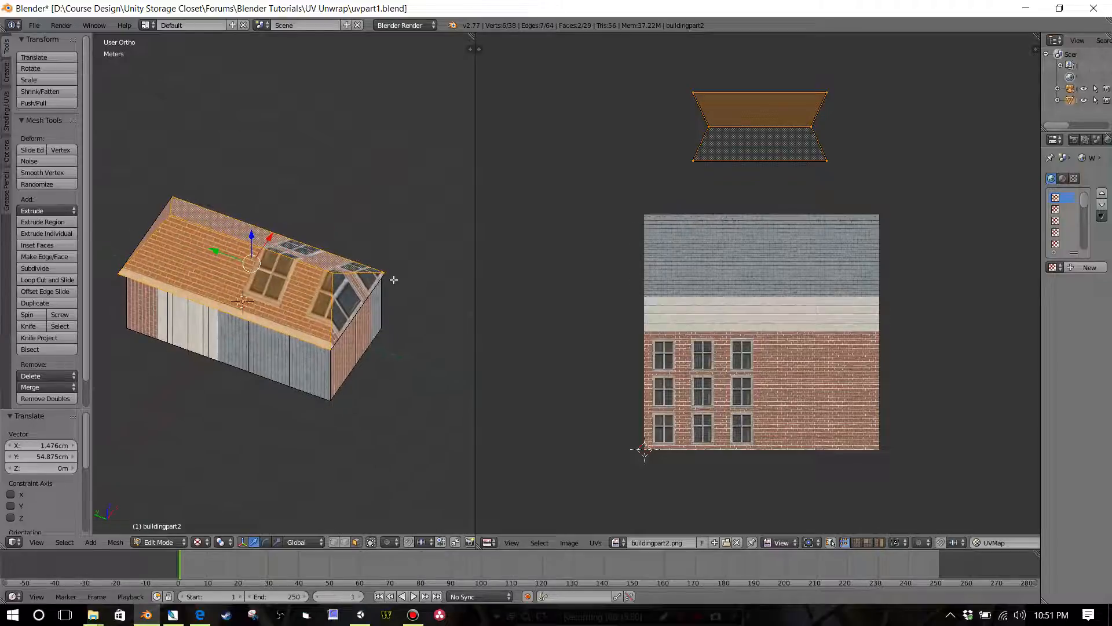
middle_click_drag(762, 249, 680, 246)
scroll(752, 231, "down", 2)
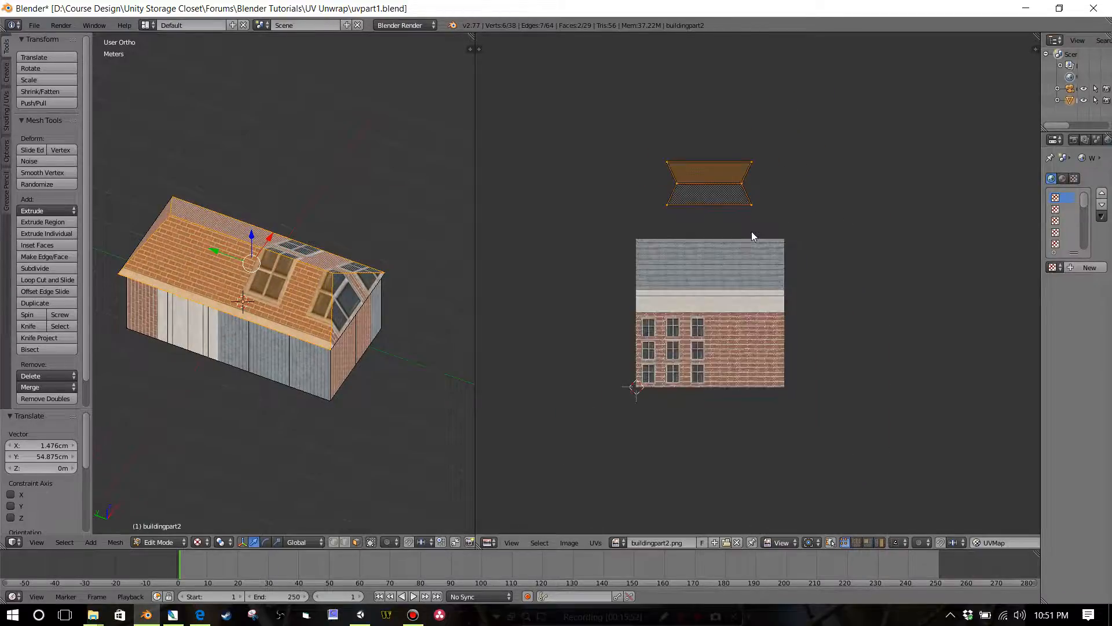
scroll(752, 231, "up", 2)
middle_click_drag(752, 231, 762, 238)
right_click(712, 155)
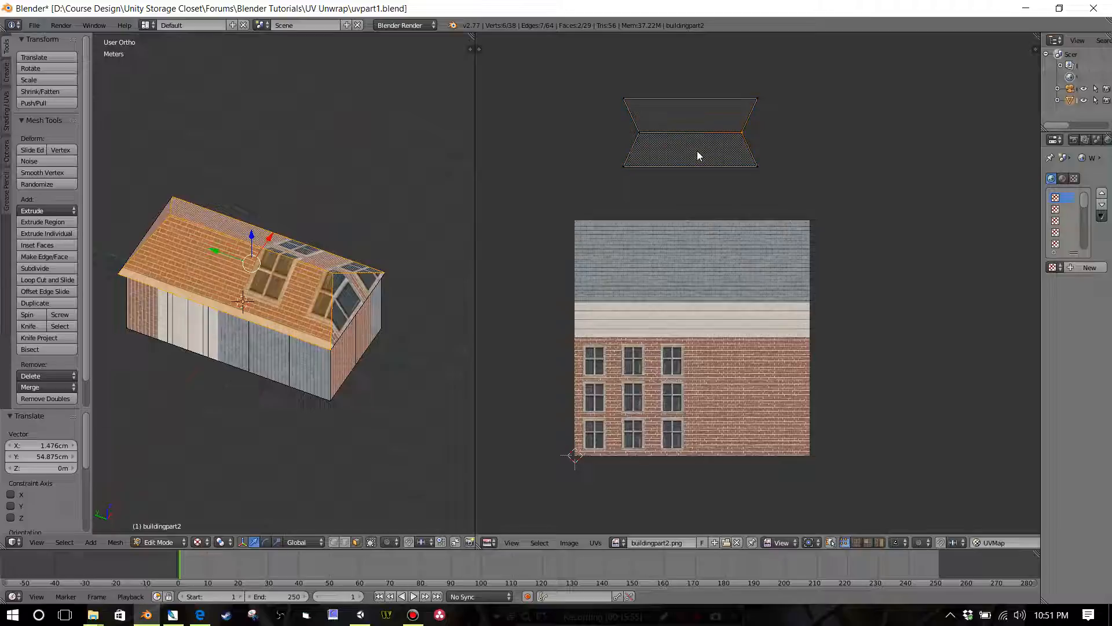
Step: Select only the far long roof slope and move its UV face down onto the slate area of the texture
right_click(303, 259, "shift")
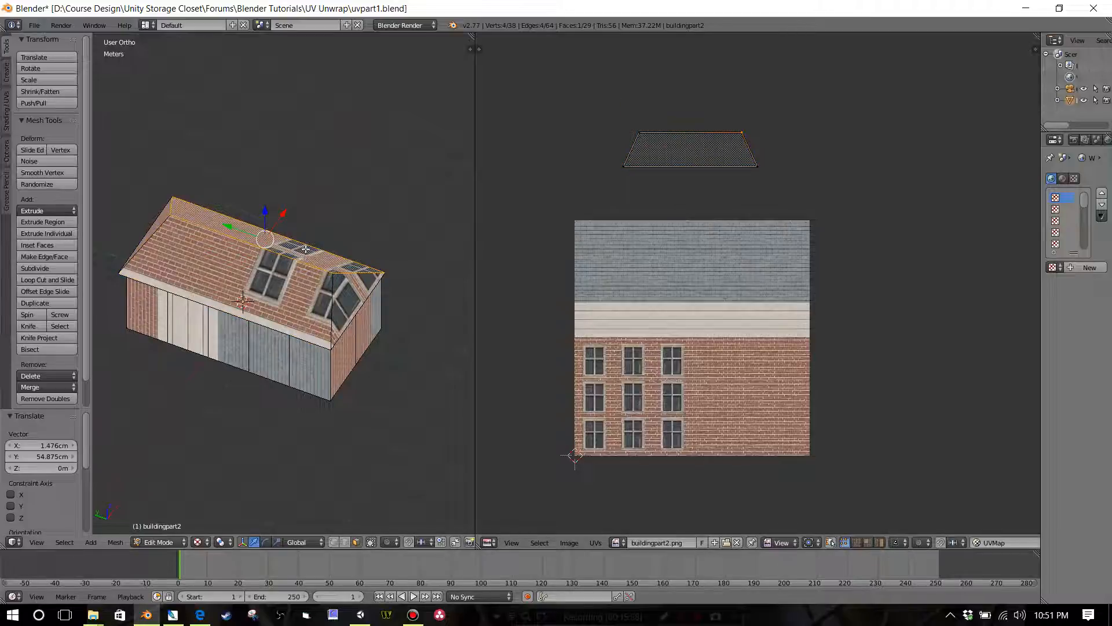
middle_click_drag(310, 288, 281, 294)
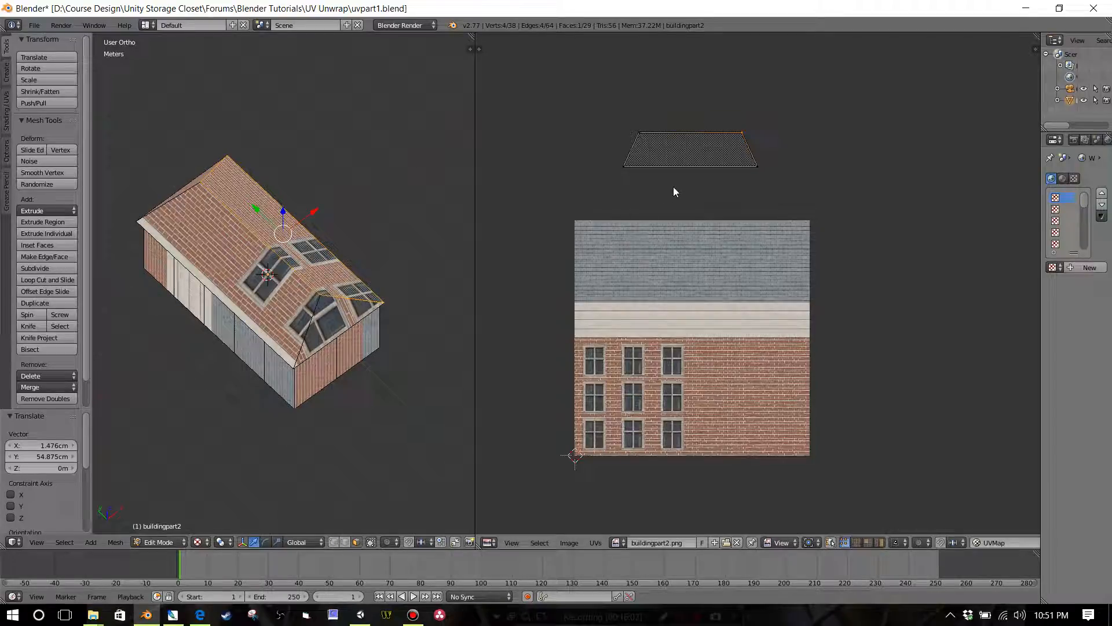
key("a")
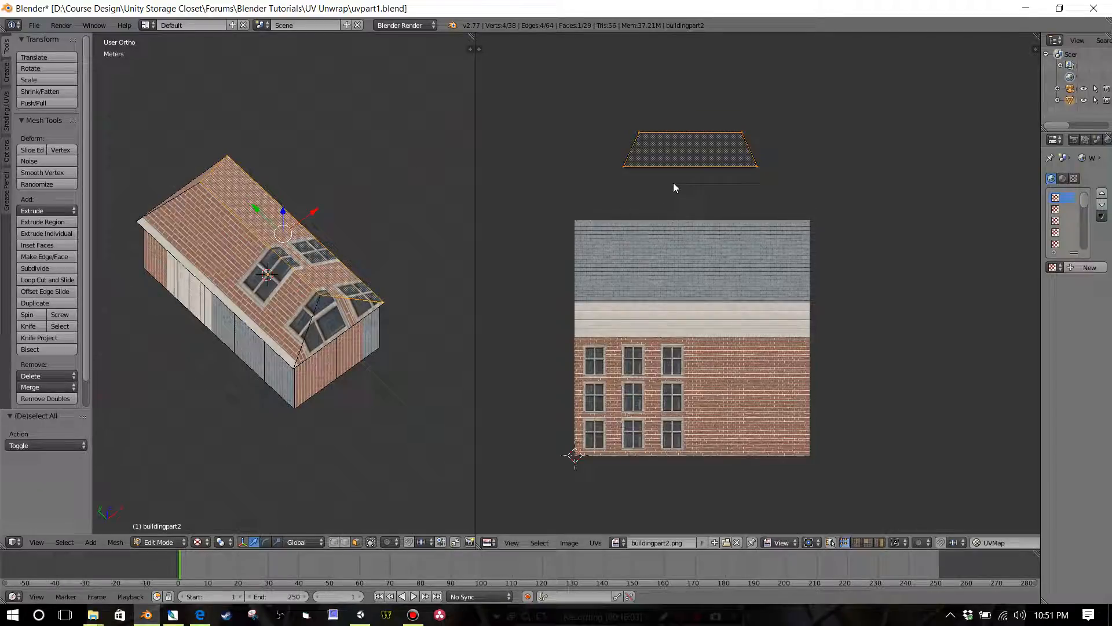
key("g")
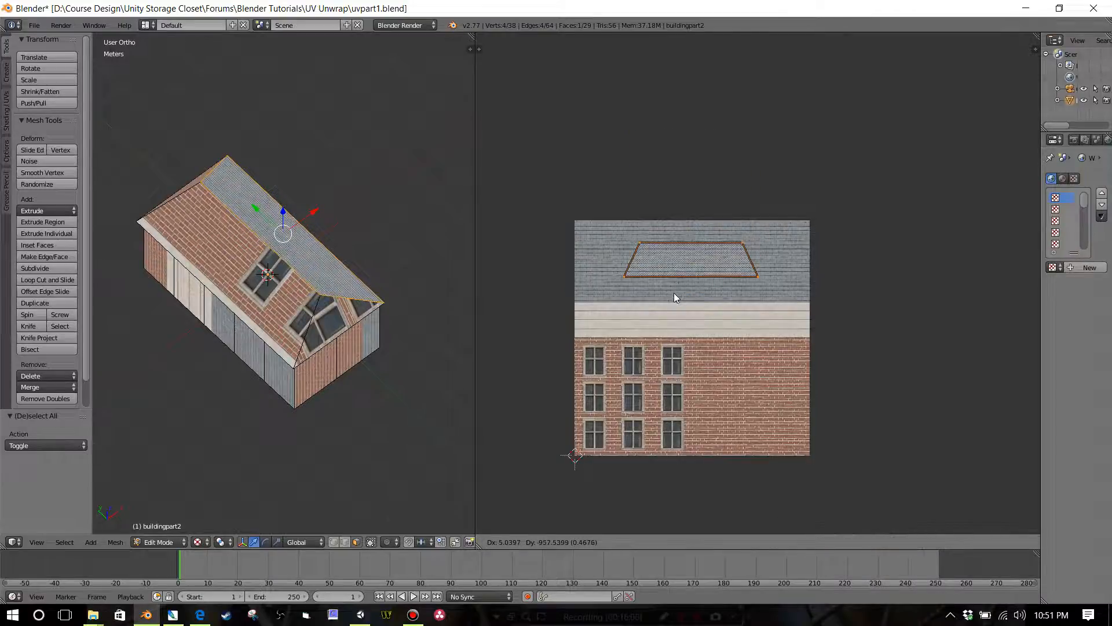
left_click(676, 296)
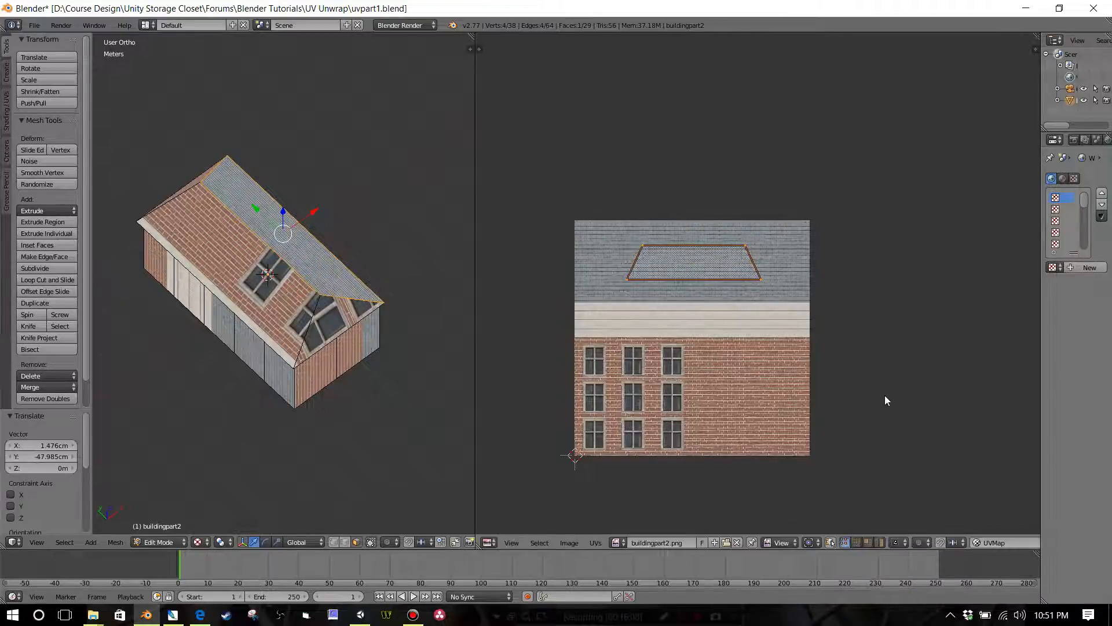
Step: Keep UV and mesh selection in sync and enable vertex snapping with the Closest target in the UV editor
scroll(893, 406, "down", 2)
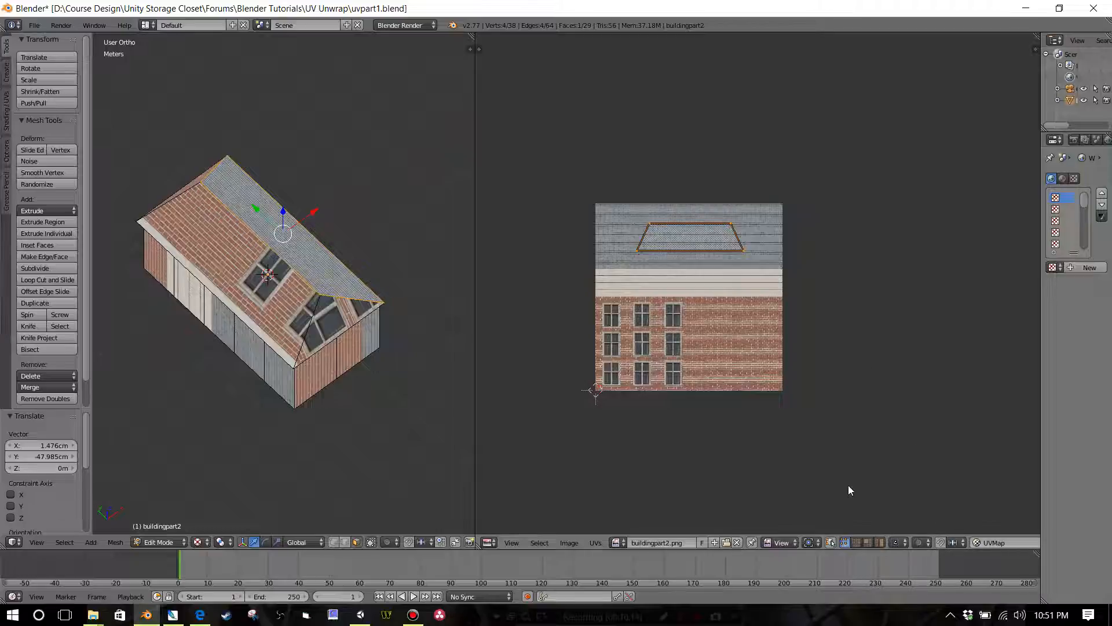
left_click(832, 543)
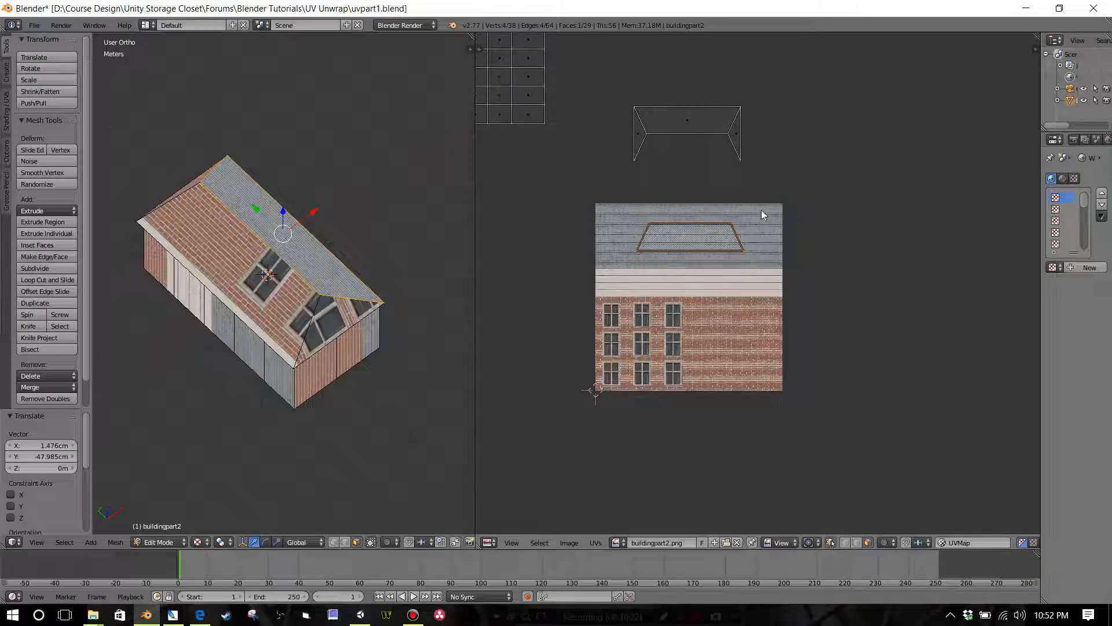
middle_click_drag(762, 210, 788, 270, "ctrl")
scroll(789, 276, "up", 3)
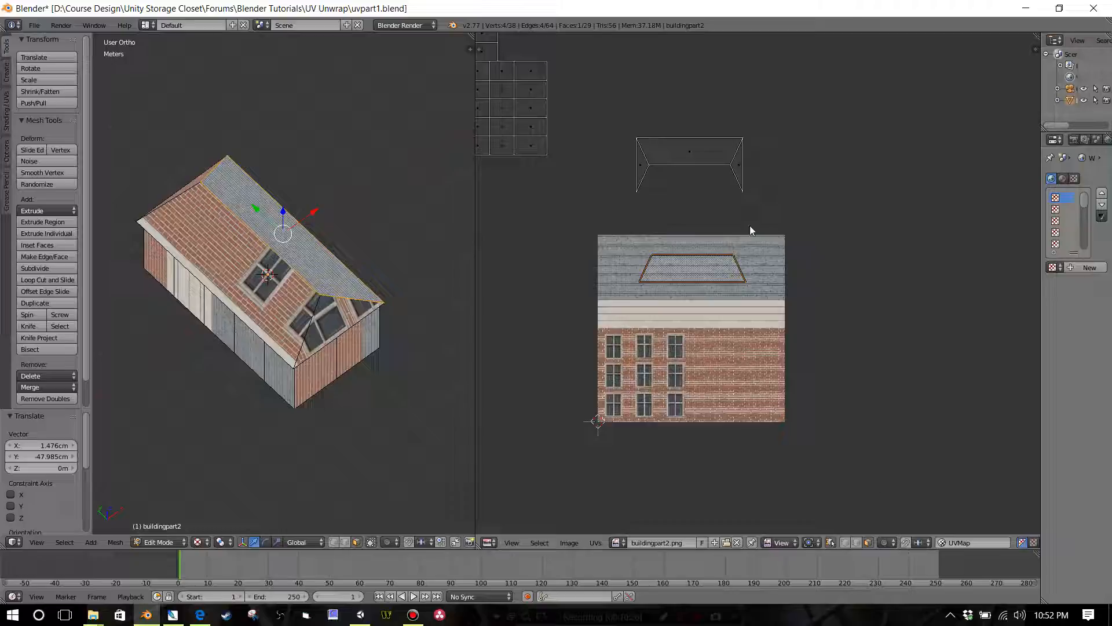
left_click(906, 541)
left_click(918, 543)
left_click(926, 518)
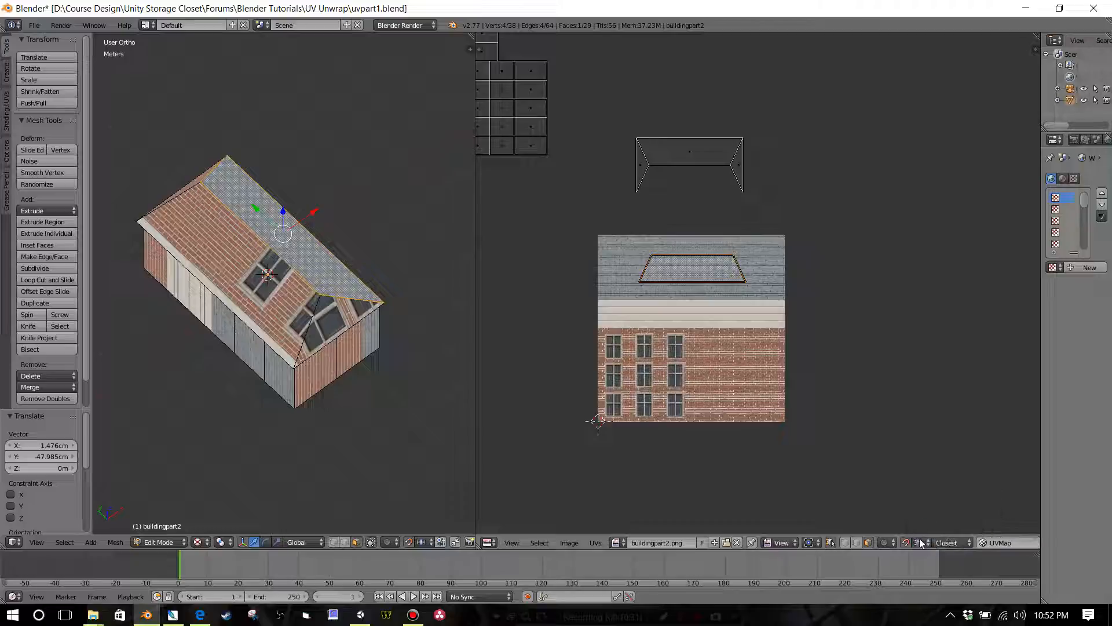
left_click(919, 542)
left_click(927, 518)
Step: Rotate the near long slope's UV face by 180° and snap it over the other slope's outline on the slate area
left_click(696, 164)
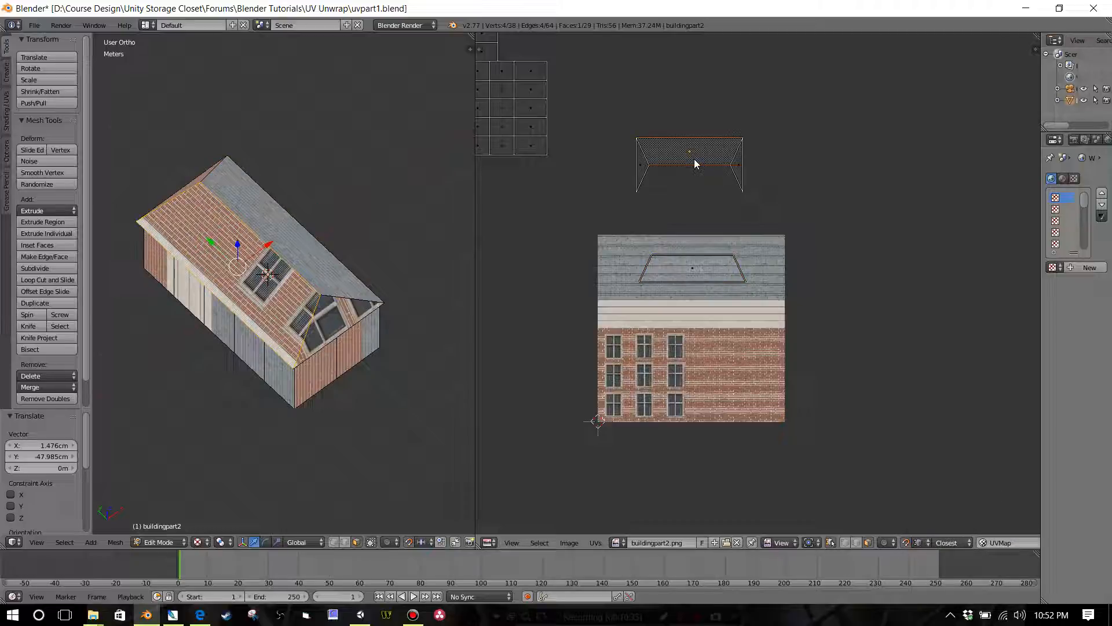
type("r180")
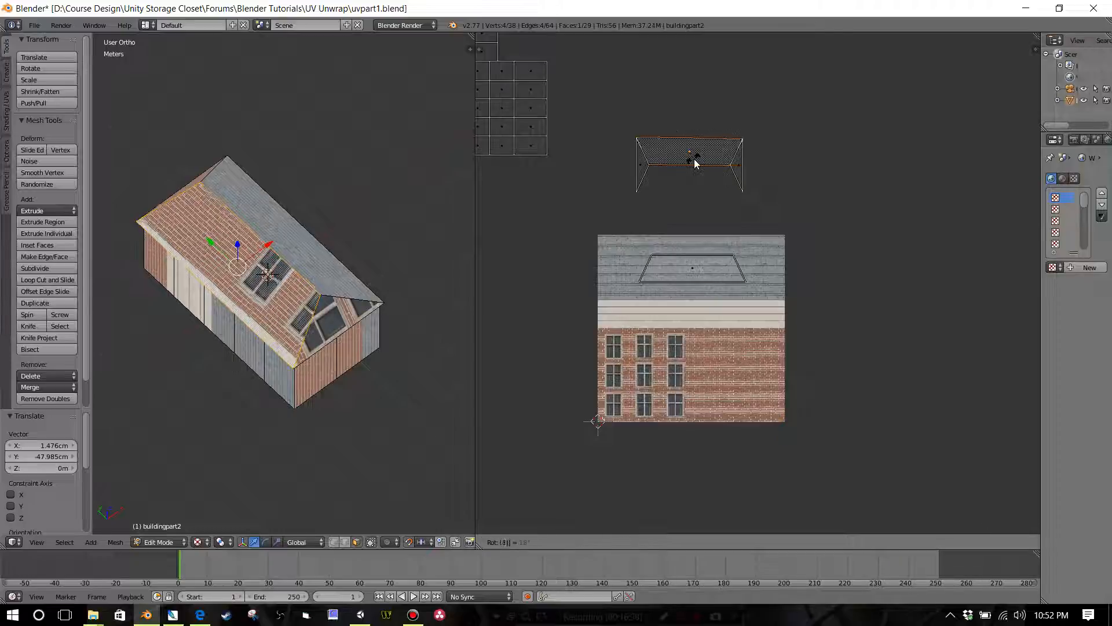
key("Return")
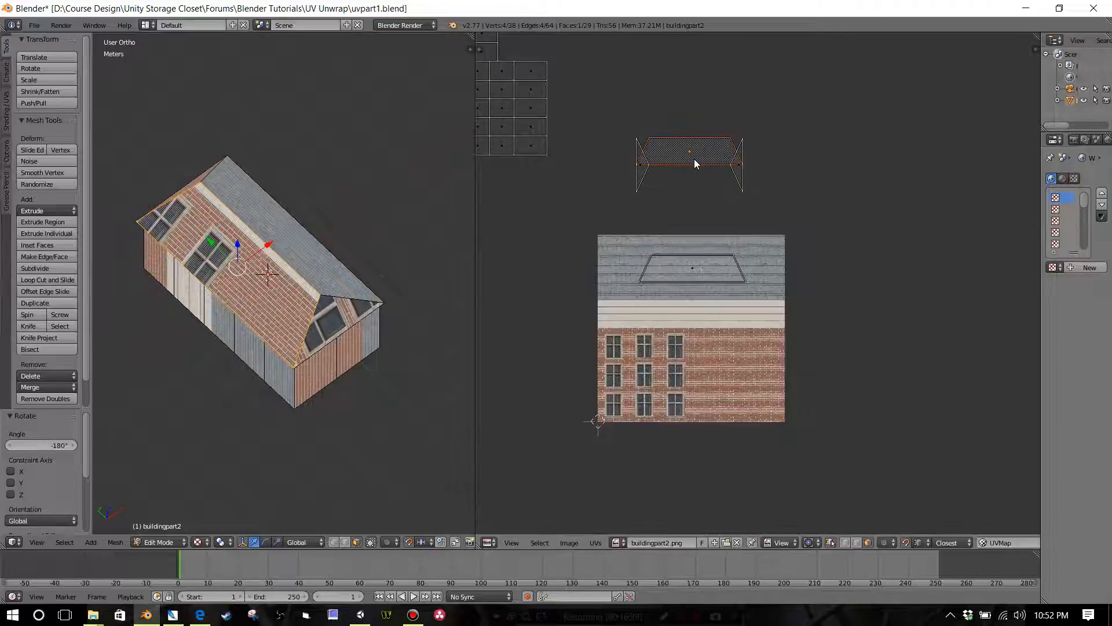
key("g")
left_click(707, 277)
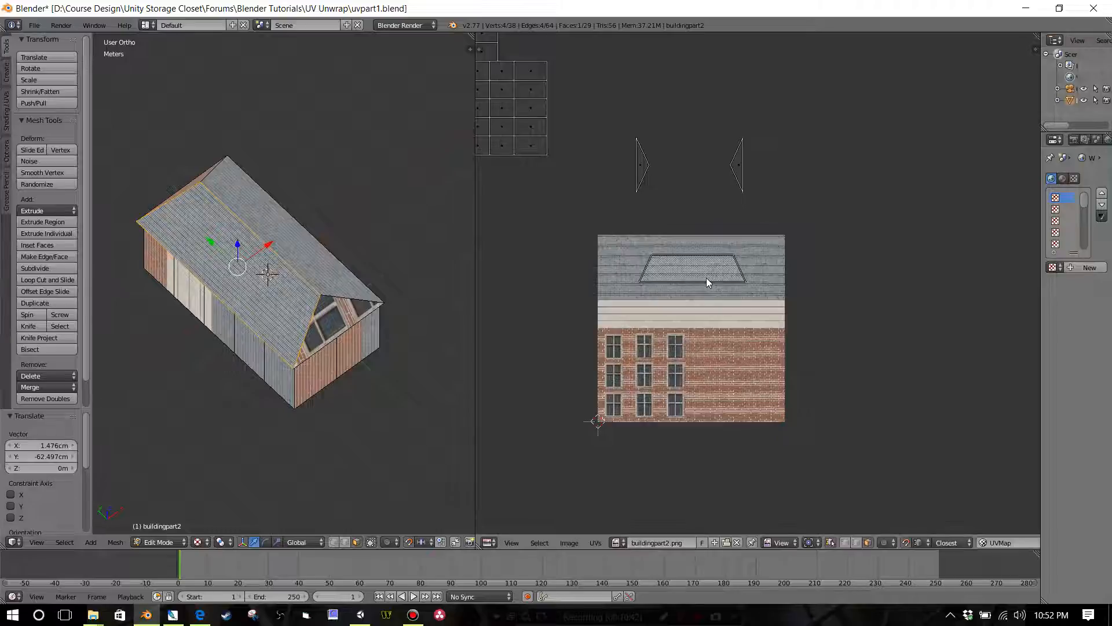
scroll(707, 278, "up", 3)
middle_click_drag(707, 278, 757, 312)
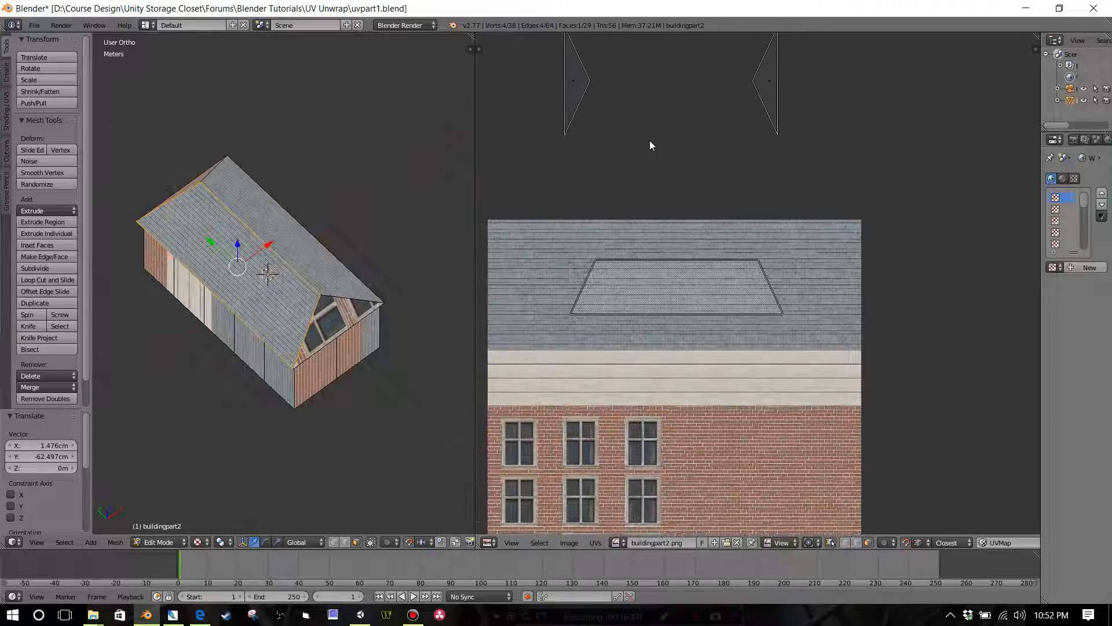
Step: Rotate the two triangular roof ends' UV faces upright, one by -90° and the other by 90°
scroll(638, 136, "down", 2)
right_click(645, 157)
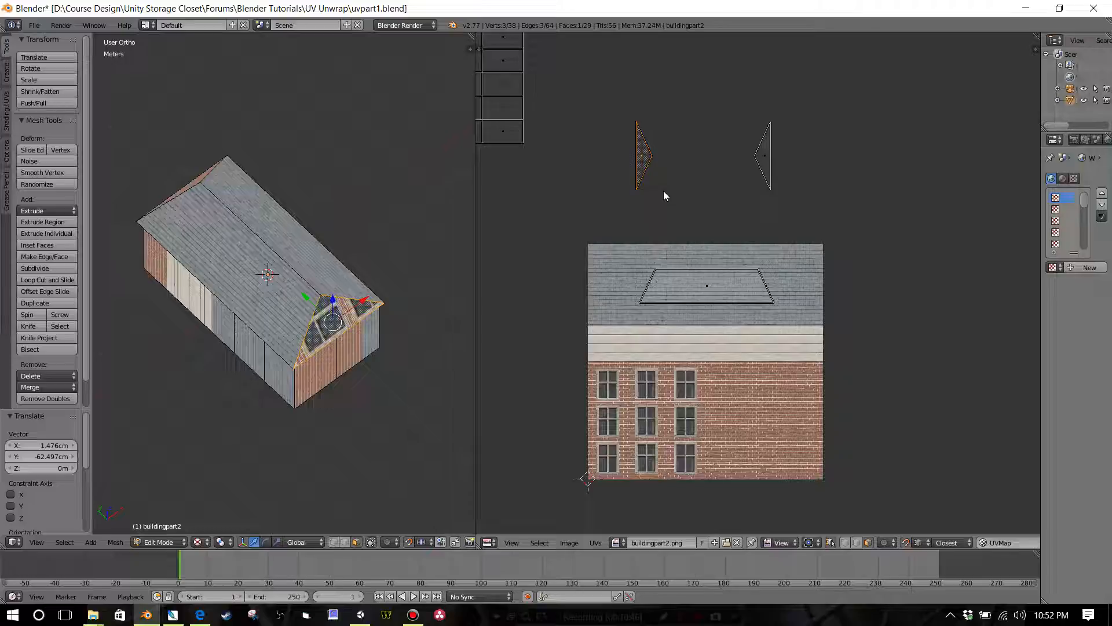
type("r-90")
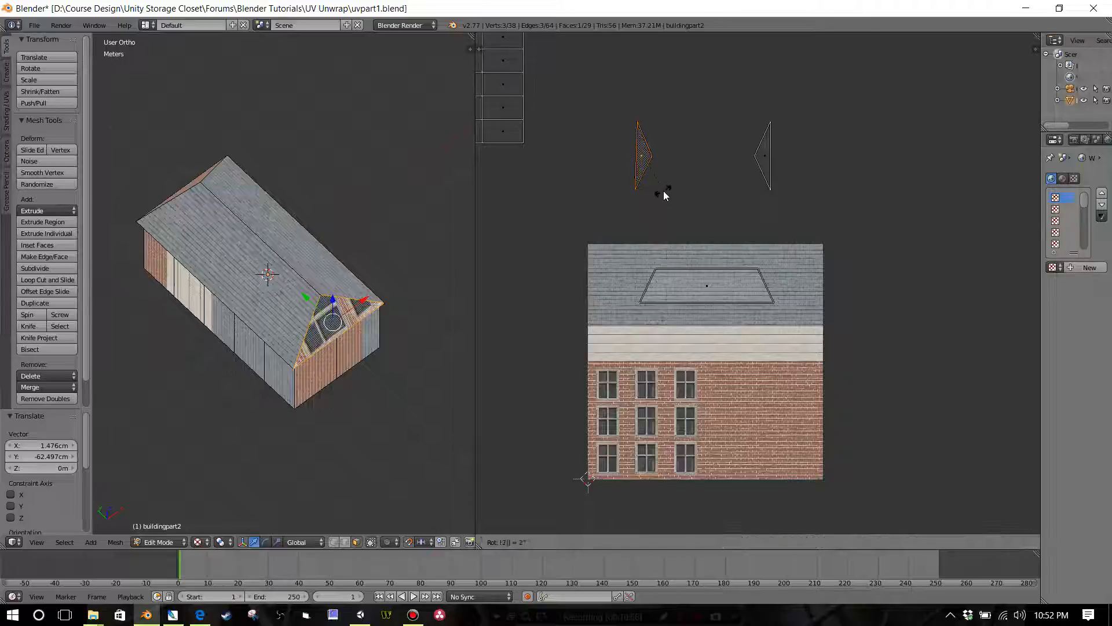
key("Return")
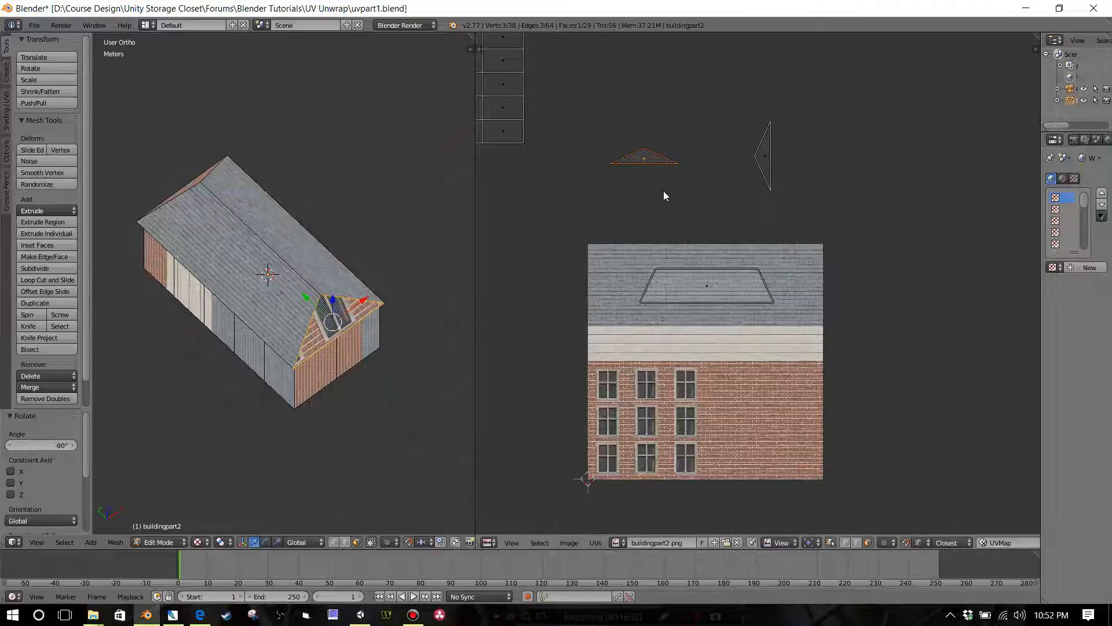
right_click(768, 168)
type("r90")
key("Return")
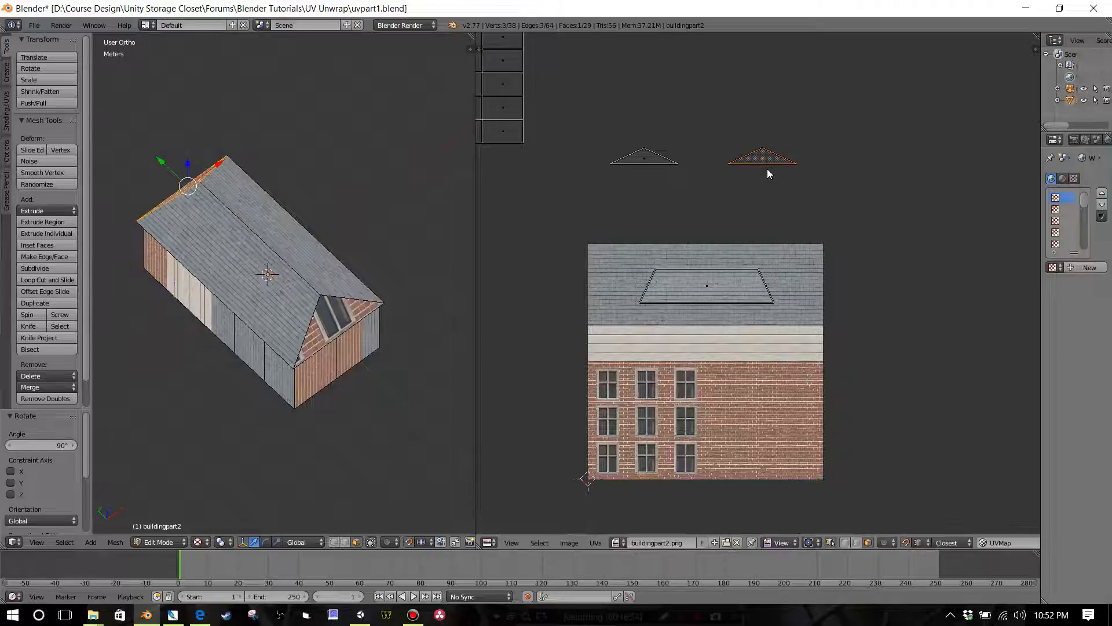
Step: Stack one triangular UV face exactly on the other and move both onto the slate area at the slope outline's lower corner
key("g")
left_click(635, 165)
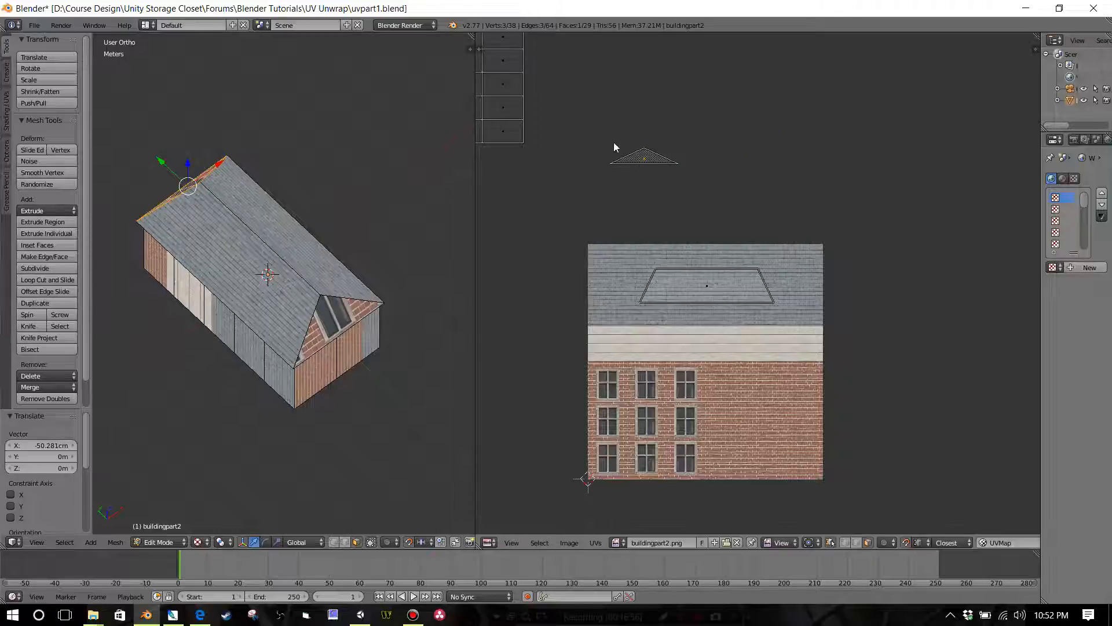
key("b")
left_click_drag(588, 116, 712, 206)
key("g")
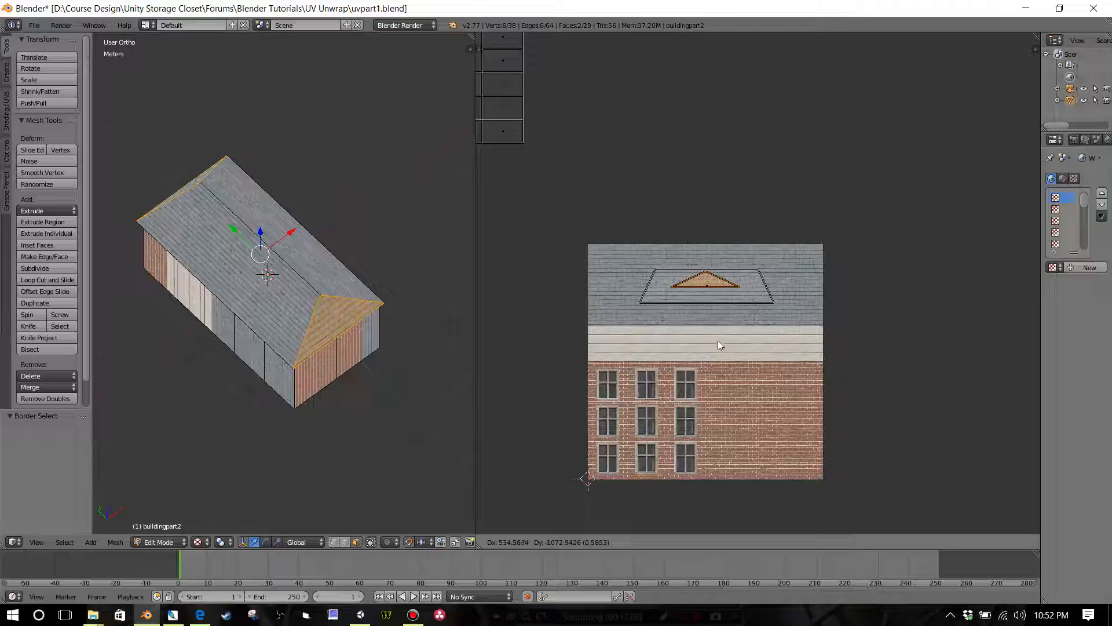
left_click(786, 312)
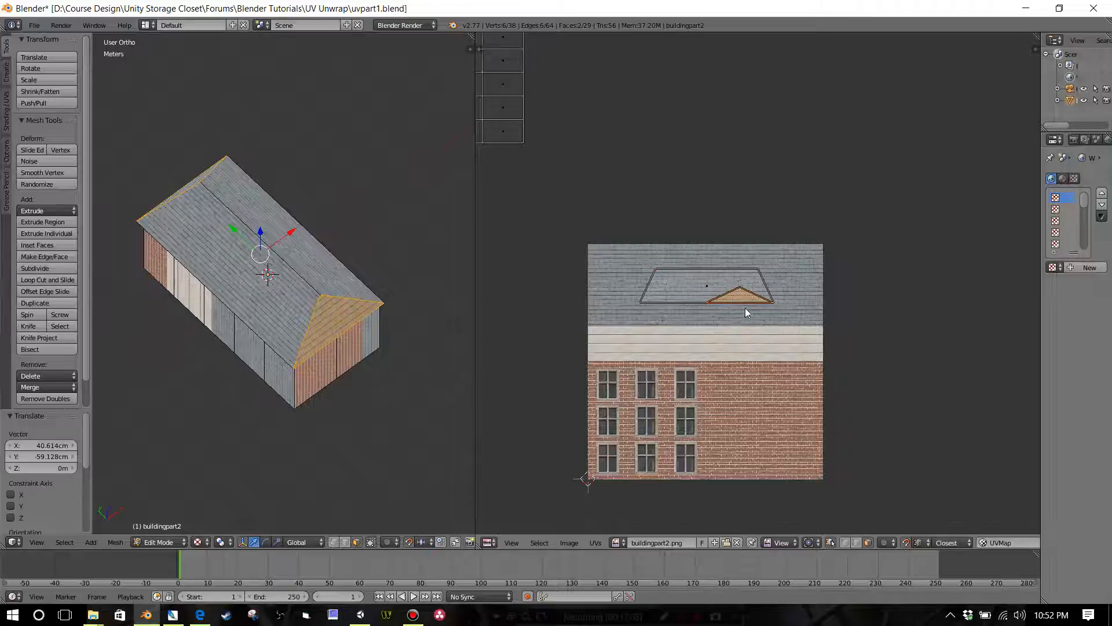
Step: Turn off UV snapping and move the stacked triangular UV faces to the middle of the slope outline
scroll(745, 308, "up", 3)
scroll(360, 344, "up", 3)
scroll(361, 344, "up", 2)
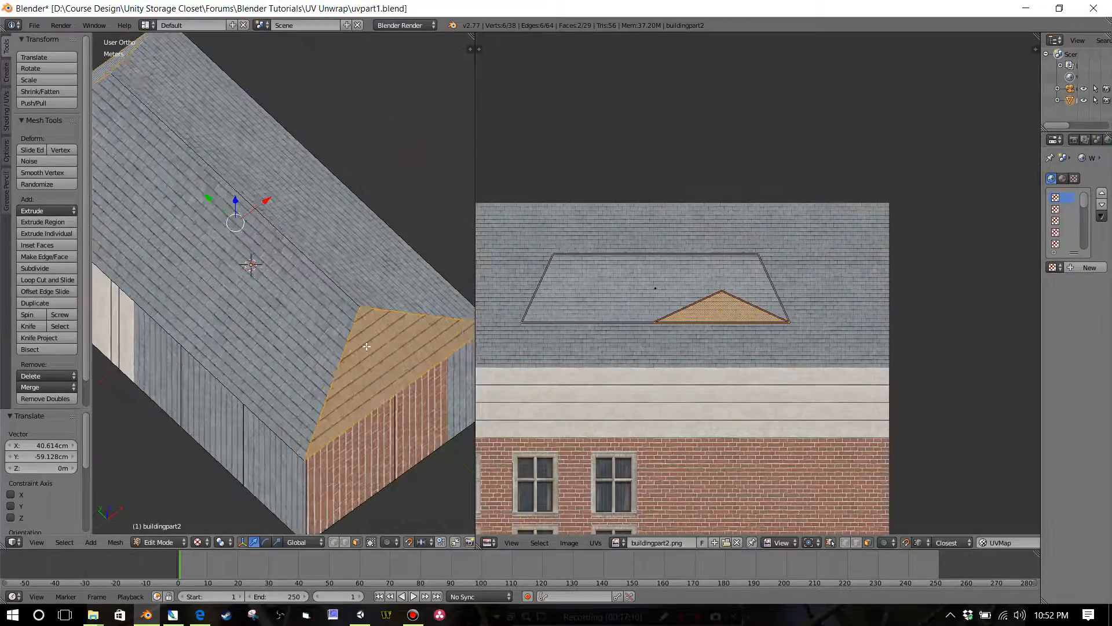
scroll(388, 354, "down", 1)
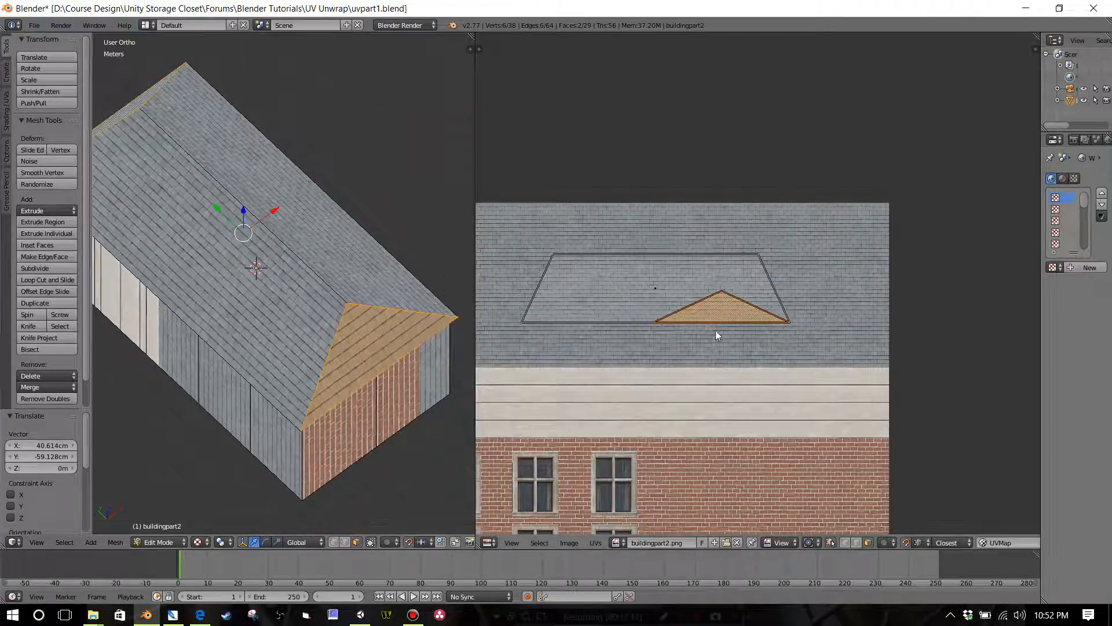
left_click(908, 542)
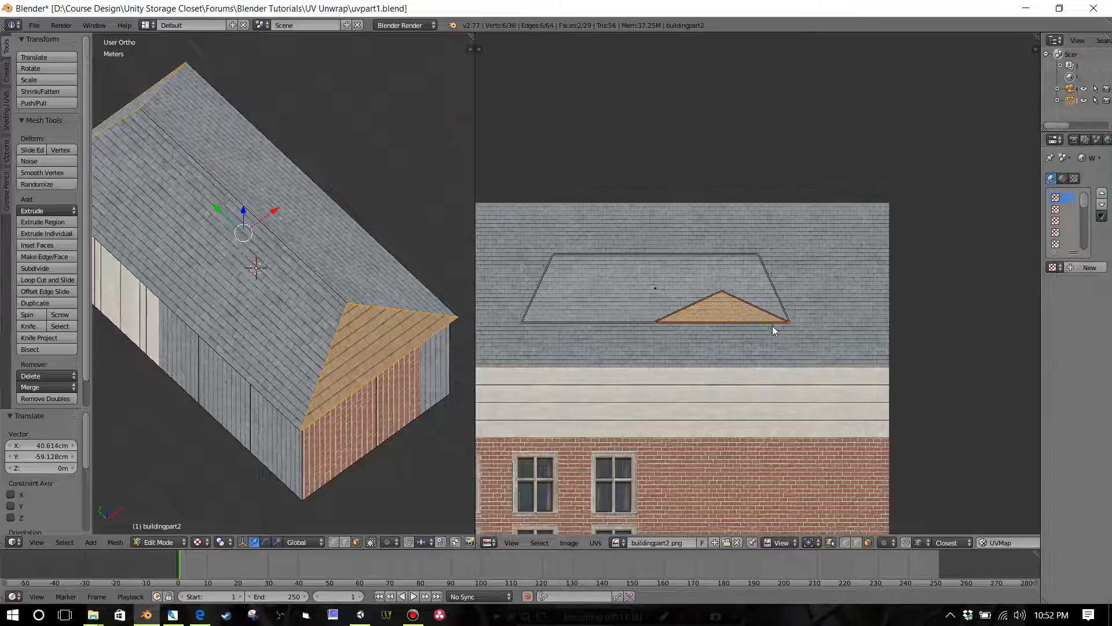
key("g")
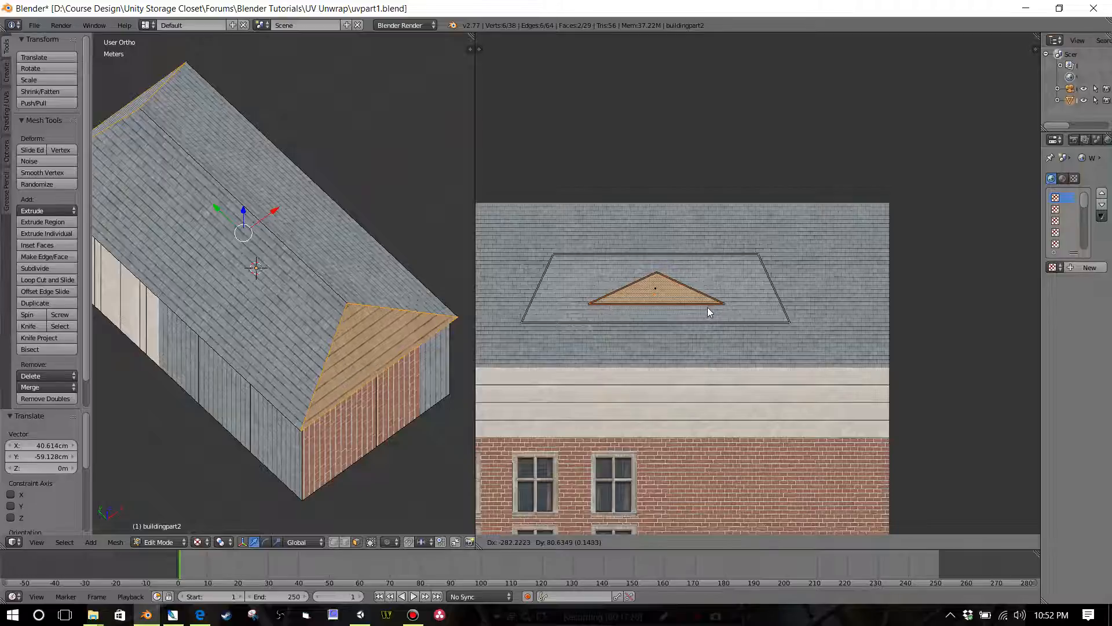
left_click(708, 308)
Step: Scale the triangular UV faces along Y by 2.166 to match the slope outline's height, and check the shingles on the model
scroll(681, 343, "up", 2)
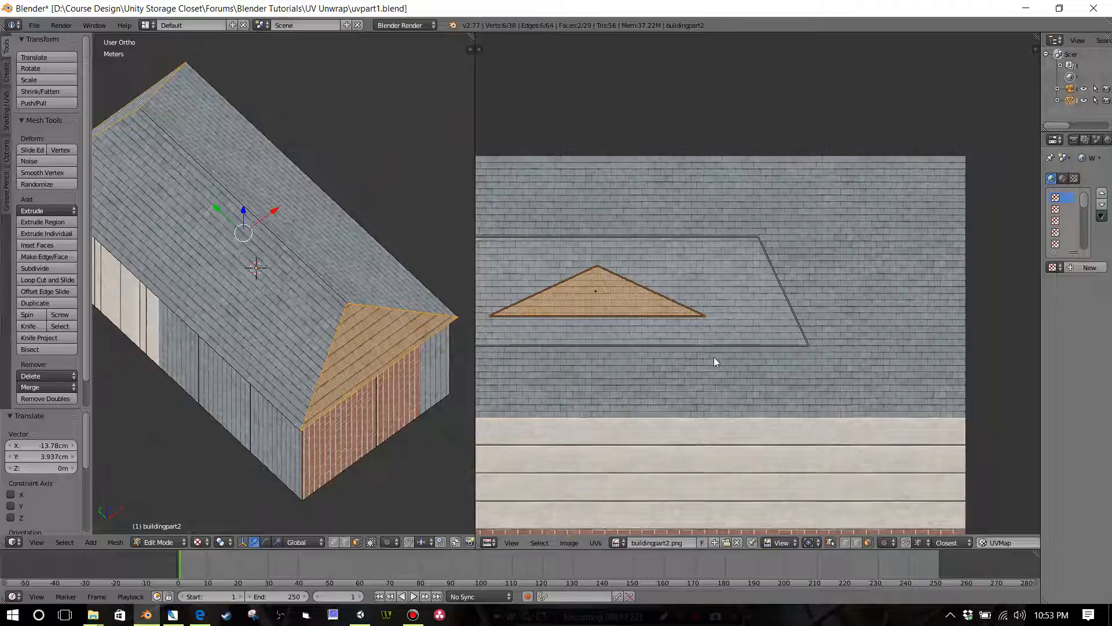
key("s")
key("y")
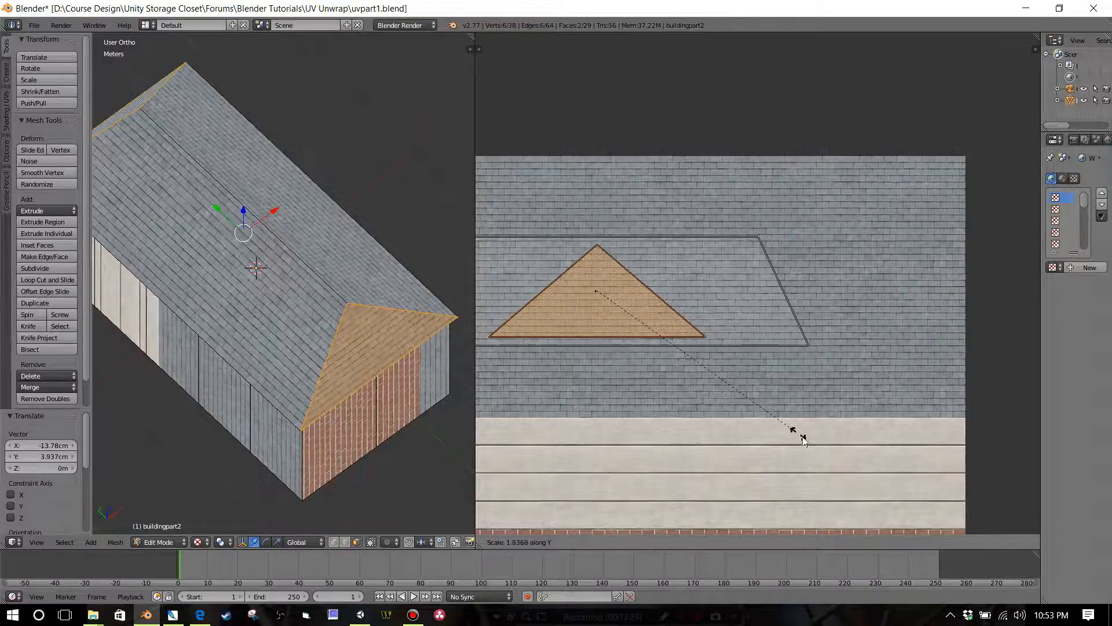
left_click(827, 464)
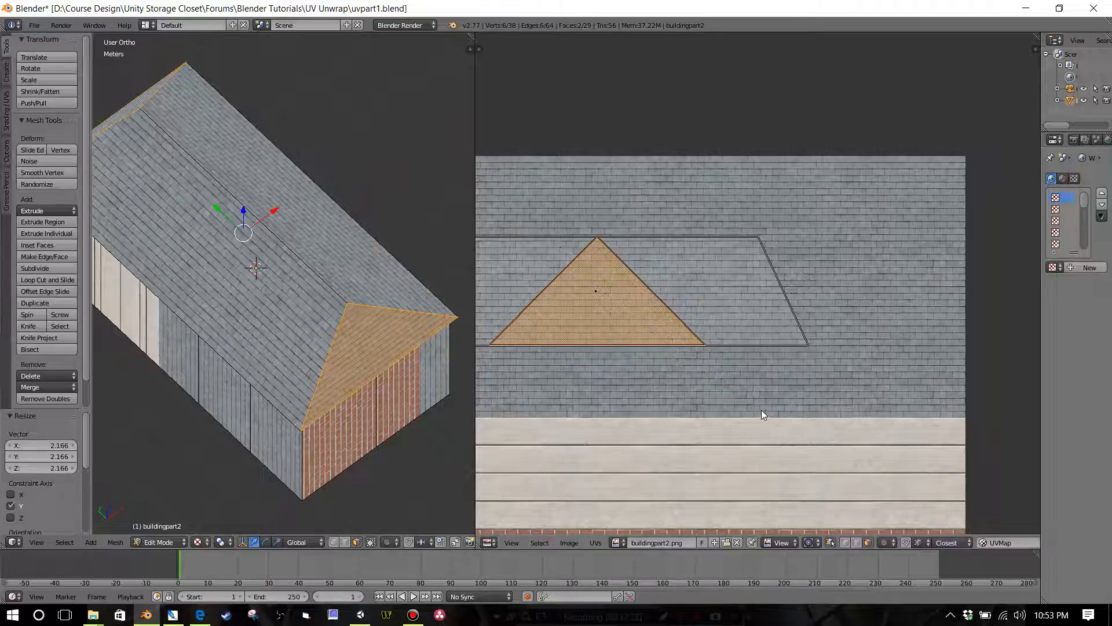
scroll(827, 385, "up", 2)
scroll(708, 280, "up", 1)
middle_click_drag(726, 269, 861, 250)
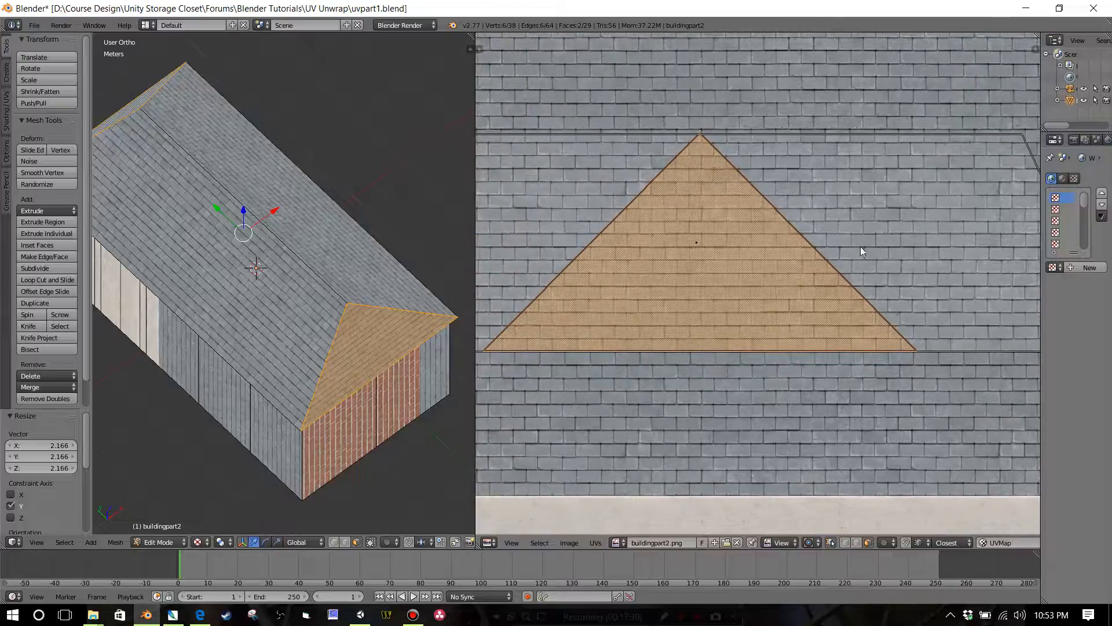
scroll(739, 233, "down", 4)
scroll(739, 232, "up", 3)
scroll(274, 274, "up", 5)
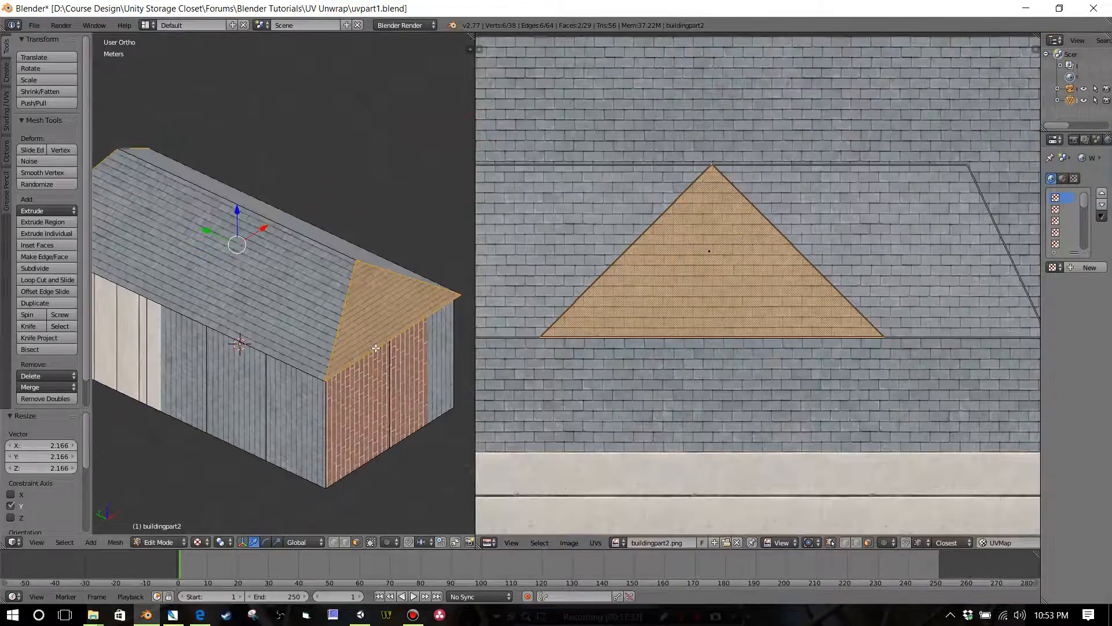
middle_click_drag(274, 274, 234, 255, "shift")
scroll(235, 254, "up", 2)
middle_click_drag(335, 334, 313, 279, "shift")
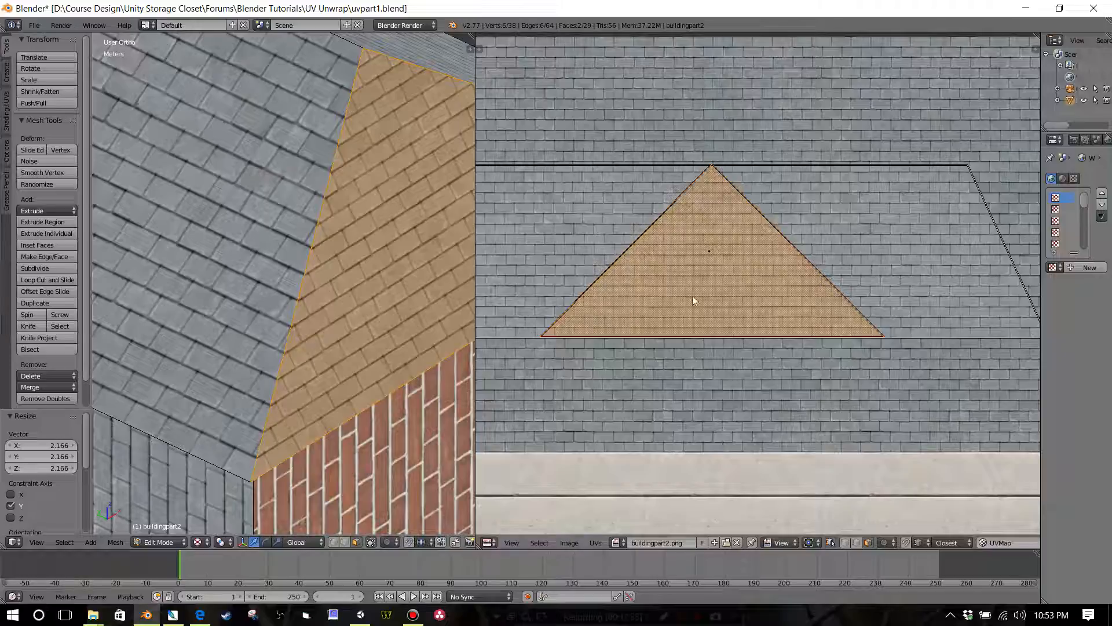
scroll(710, 296, "down", 2)
key("s")
key("y")
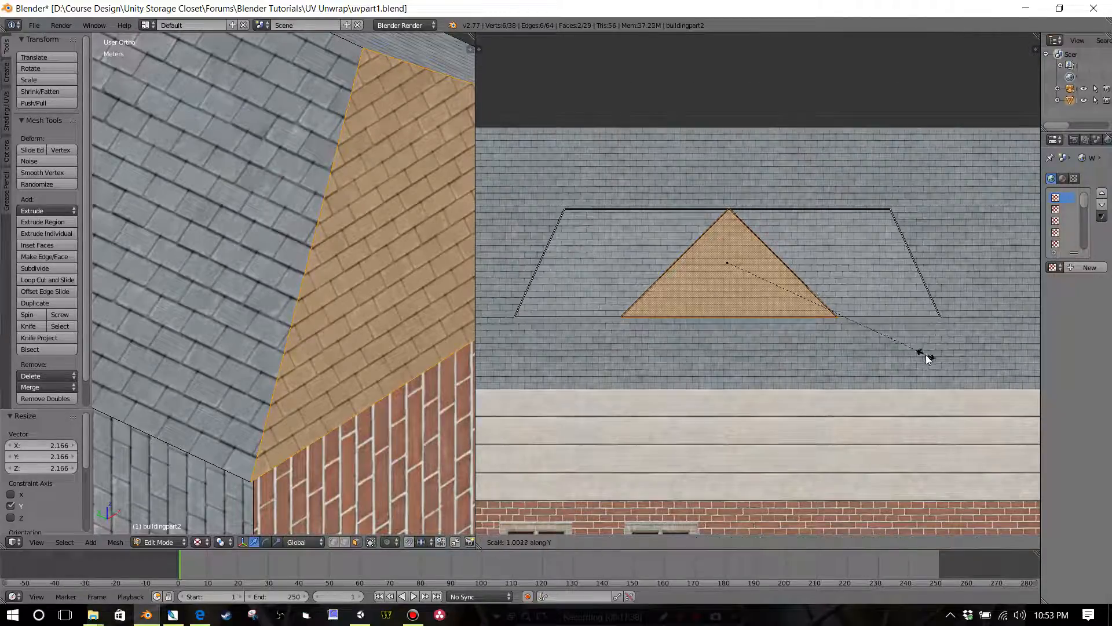
right_click(840, 329)
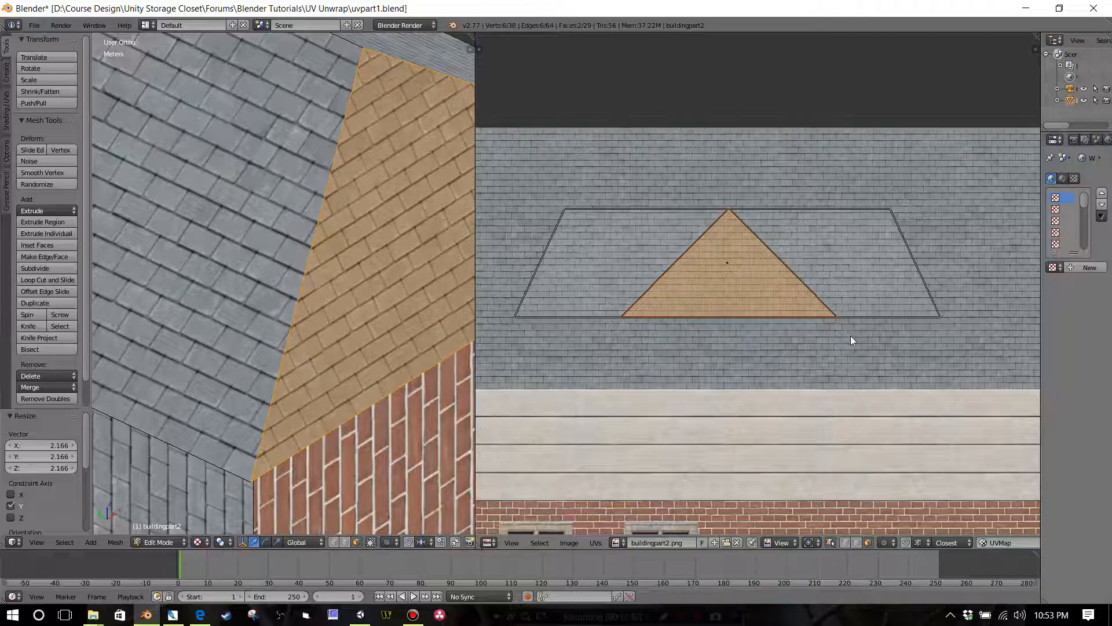
Step: Select all the roof UV faces, slopes and triangular ends together, and scale them uniformly by 1.375
scroll(850, 334, "down", 3)
scroll(835, 326, "up", 3)
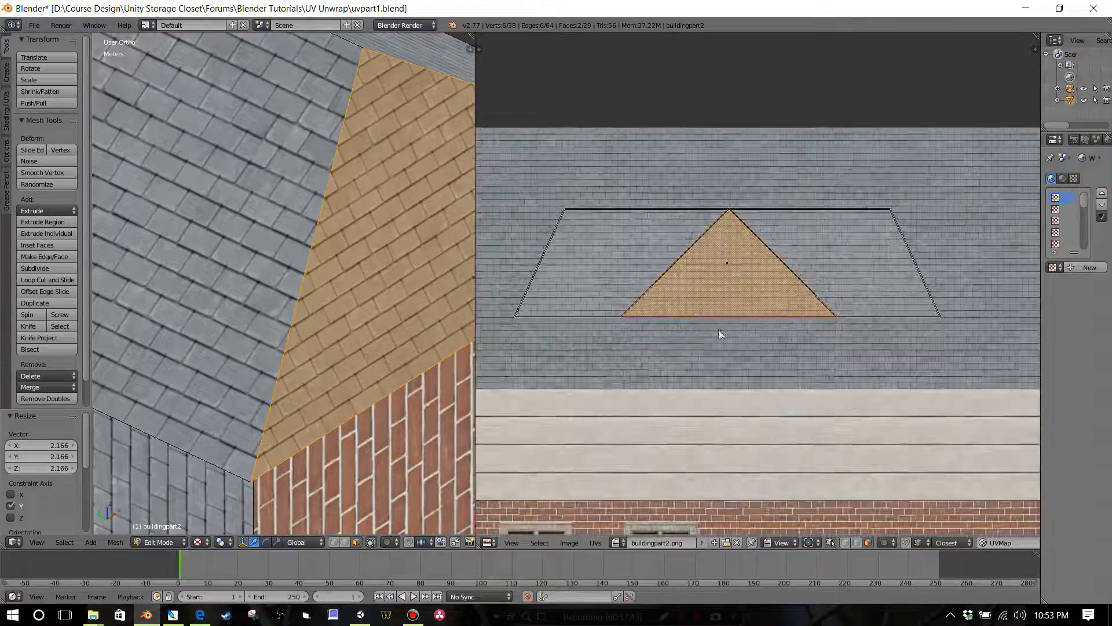
scroll(719, 334, "down", 2)
scroll(666, 307, "down", 3)
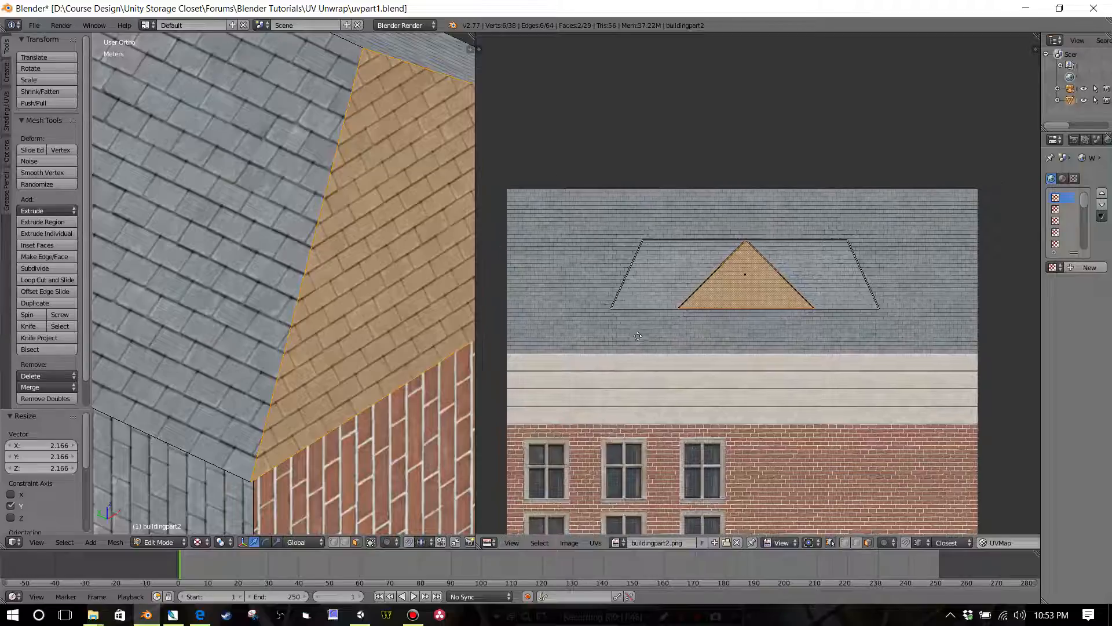
scroll(669, 284, "up", 1)
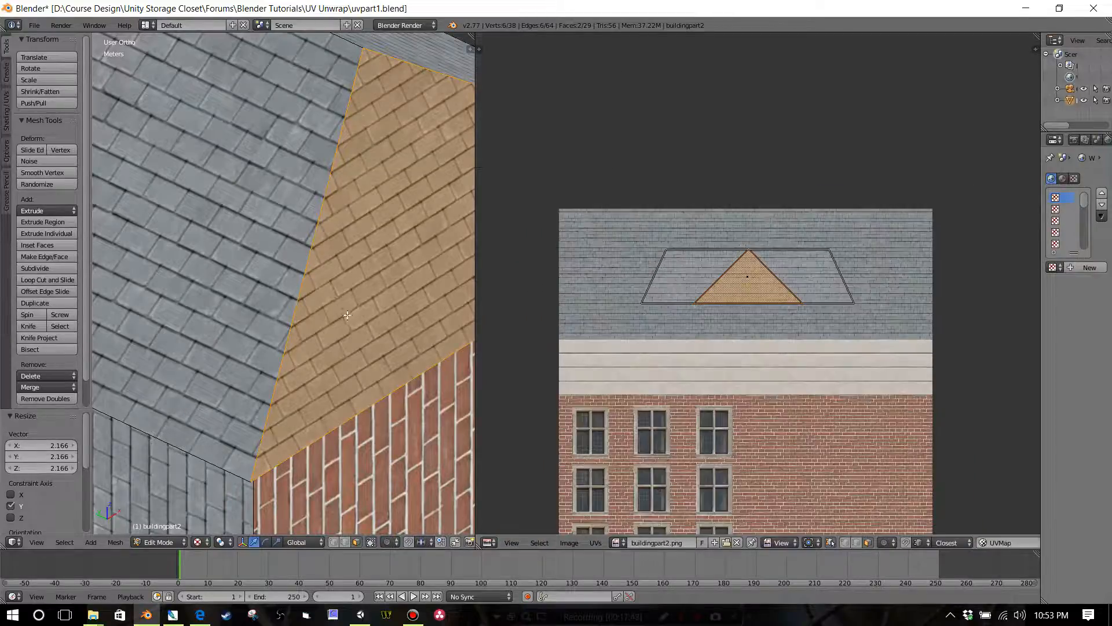
scroll(446, 307, "down", 3)
key("b")
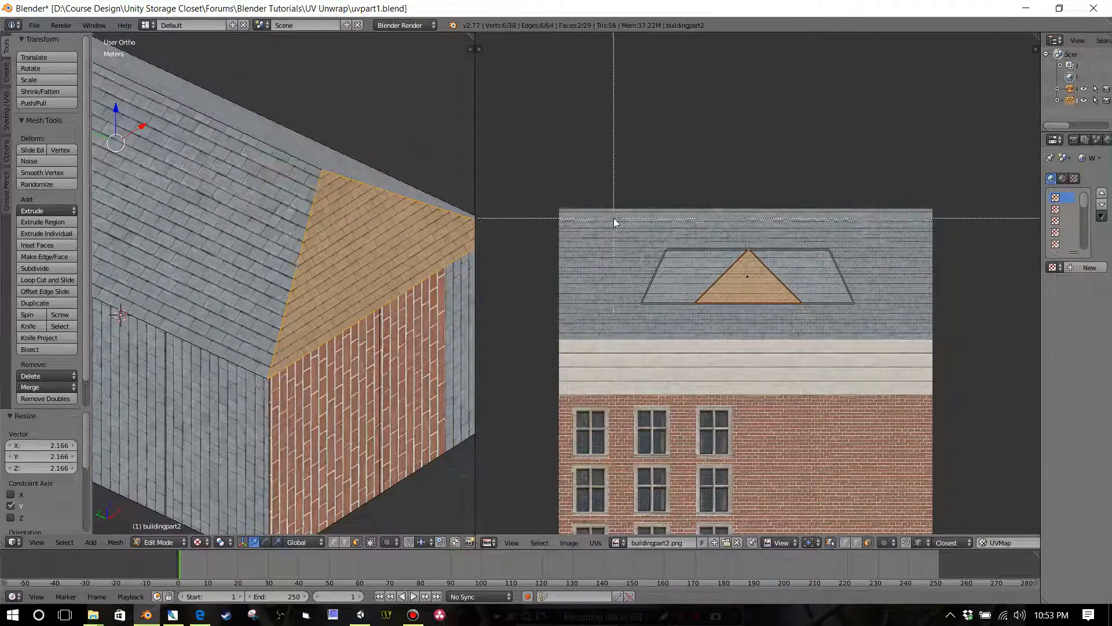
left_click_drag(613, 218, 899, 333)
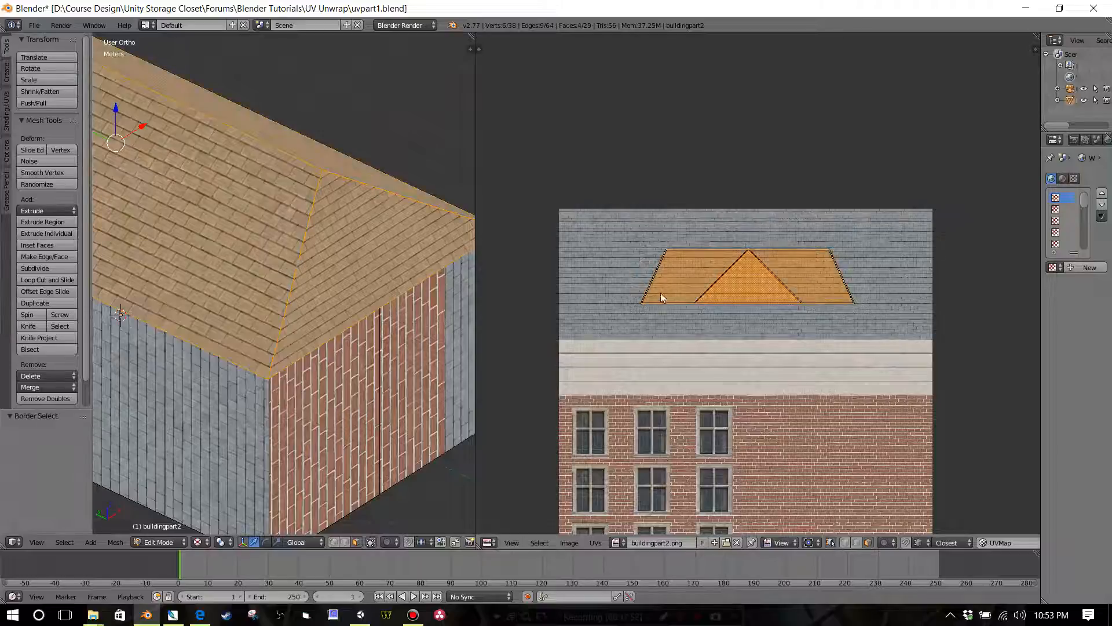
scroll(315, 336, "down", 4)
middle_click_drag(315, 335, 355, 348)
scroll(355, 347, "down", 2)
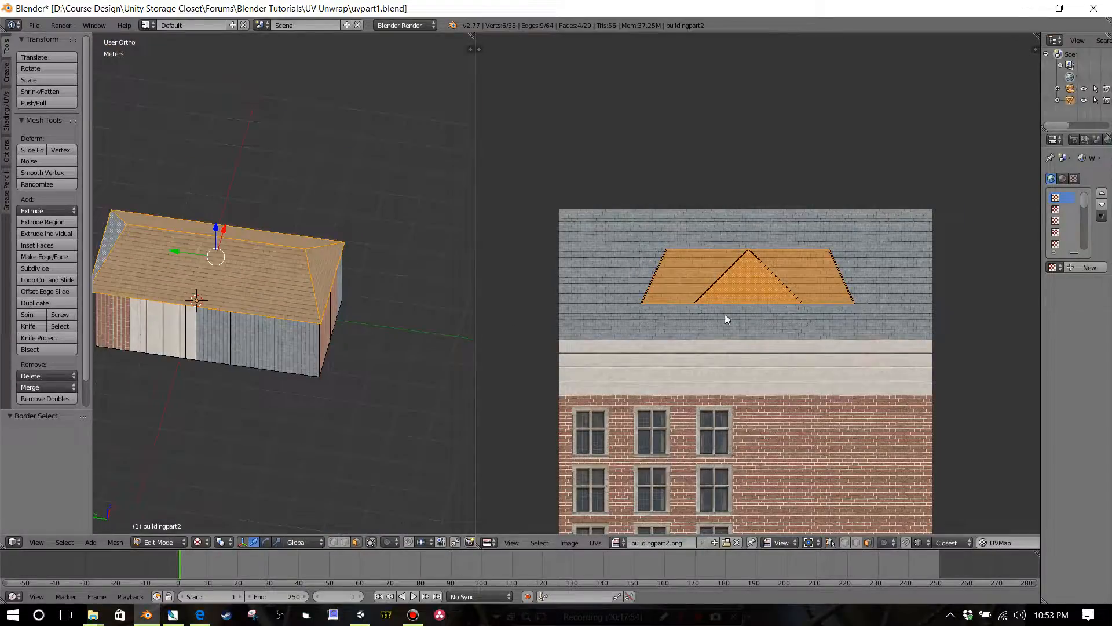
scroll(726, 318, "down", 2)
key("s")
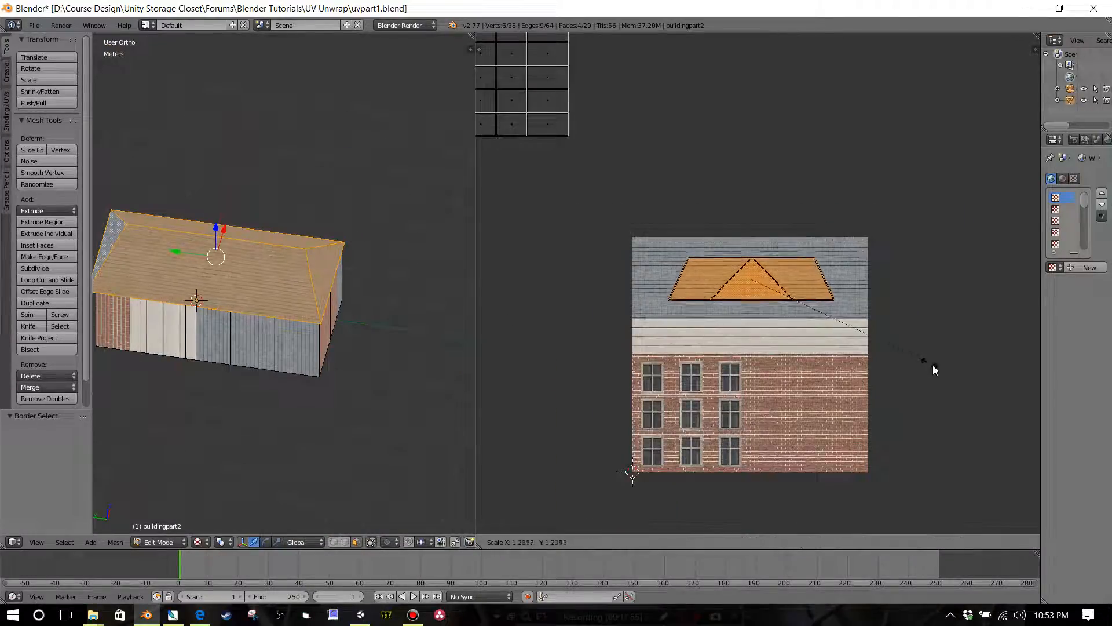
left_click(947, 374)
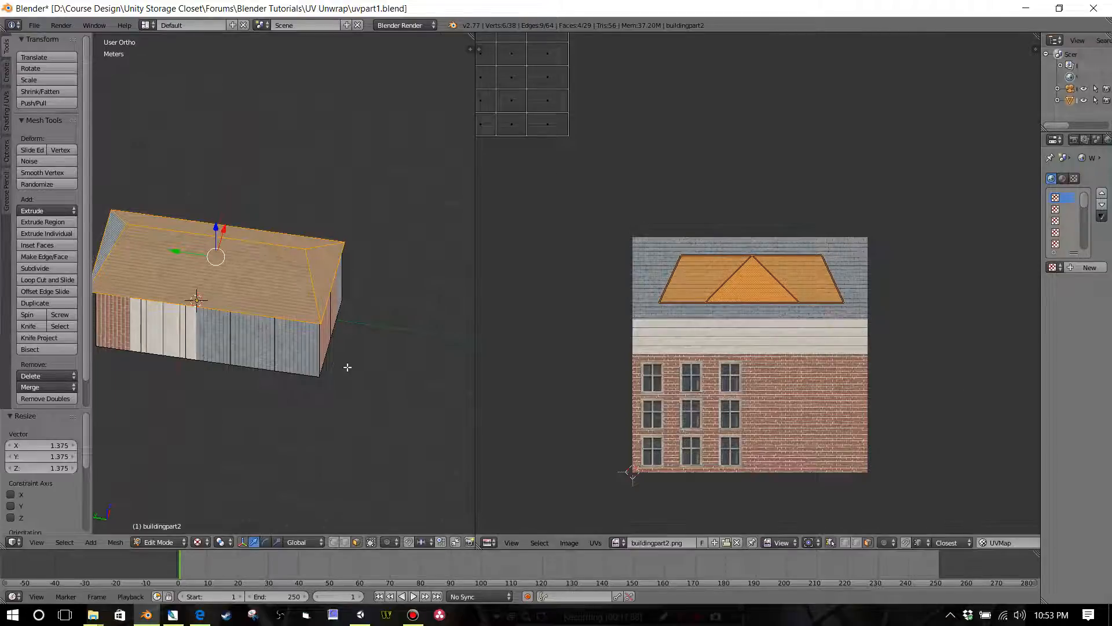
Step: Scale all the roof UV faces uniformly by a further 1.124 within the slate area and inspect the shingles on the model
scroll(348, 353, "up", 5)
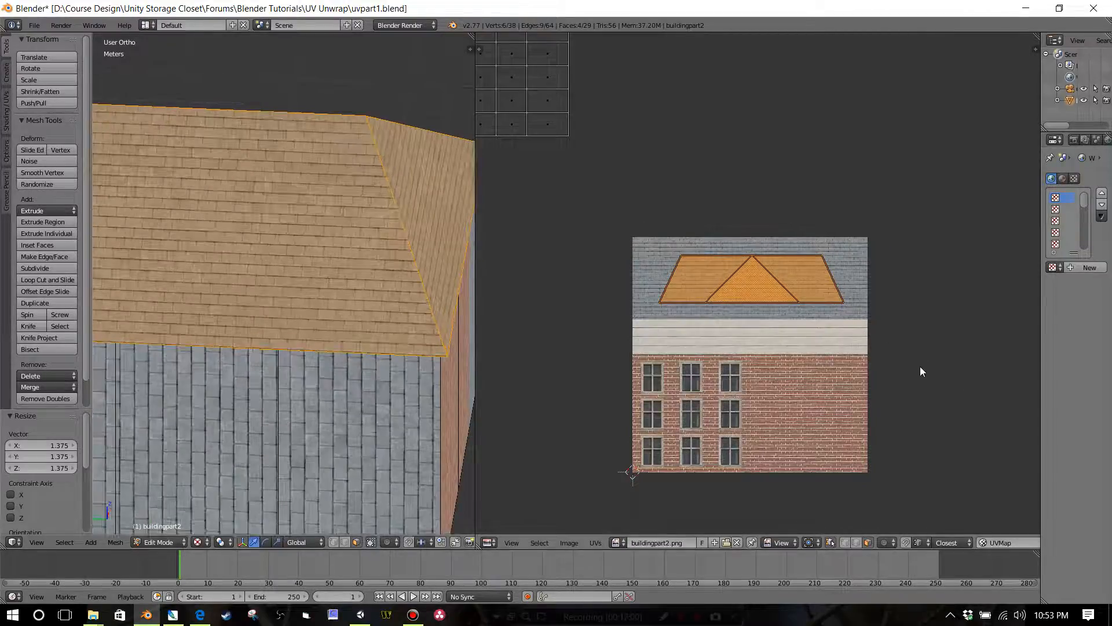
key("s")
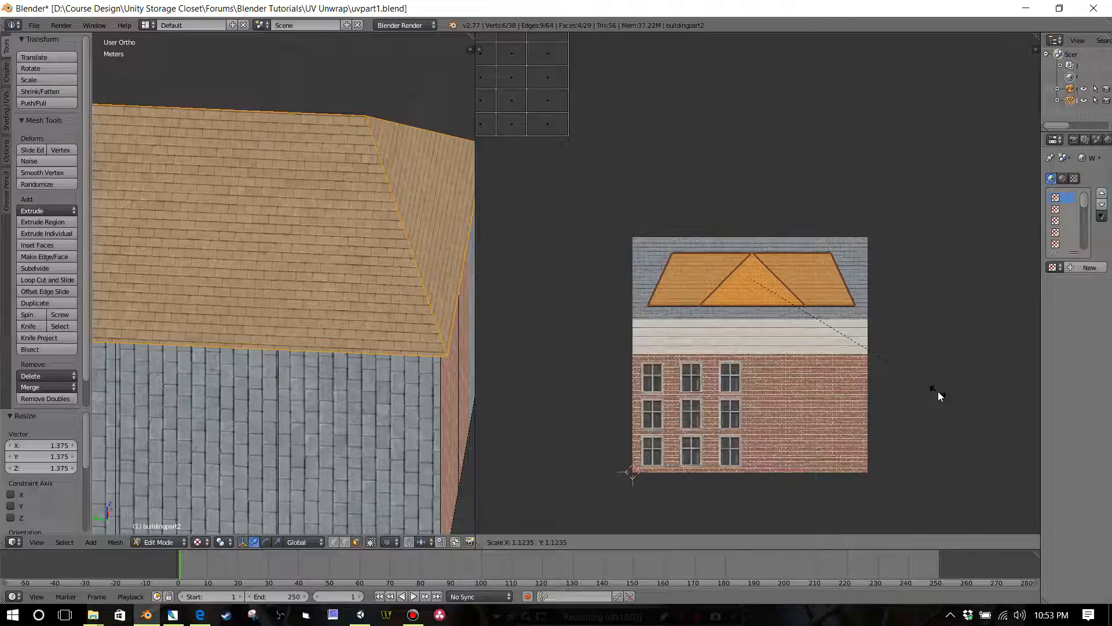
left_click(937, 391)
scroll(322, 295, "up", 3)
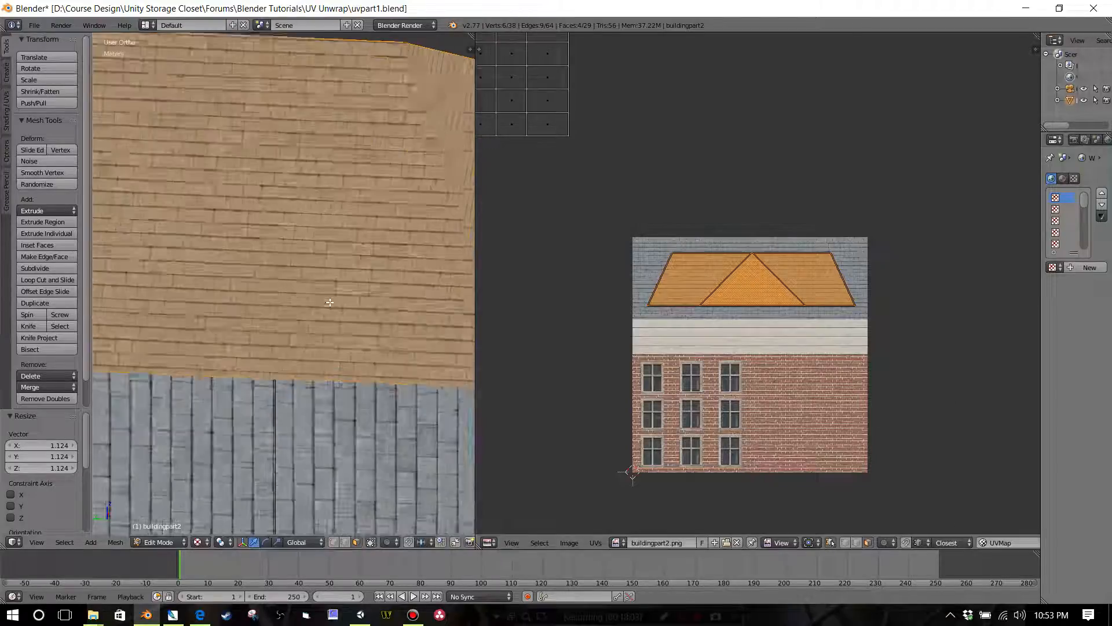
scroll(320, 302, "down", 5)
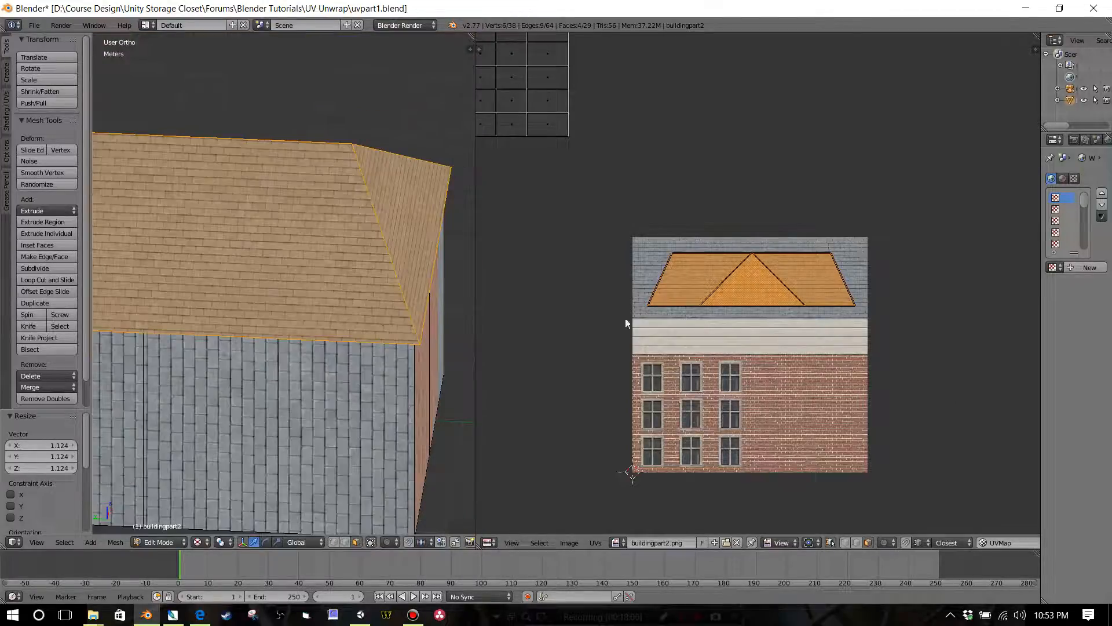
Step: Scale the roof UV faces along X by 0.688 and inspect the shingle proportions on the triangular roof end
key("s")
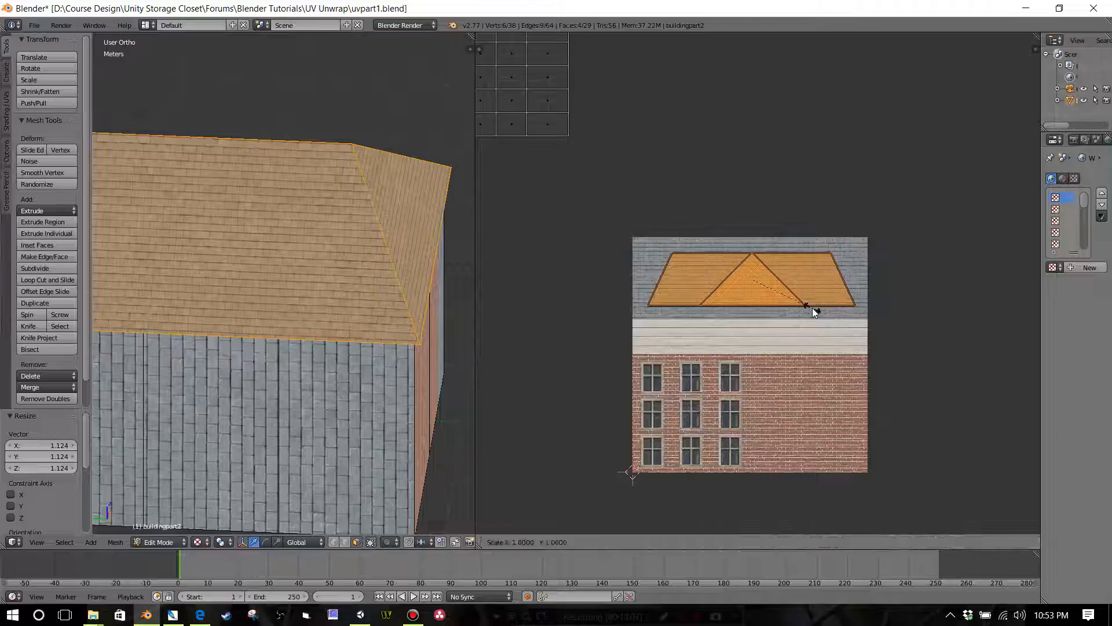
key("x")
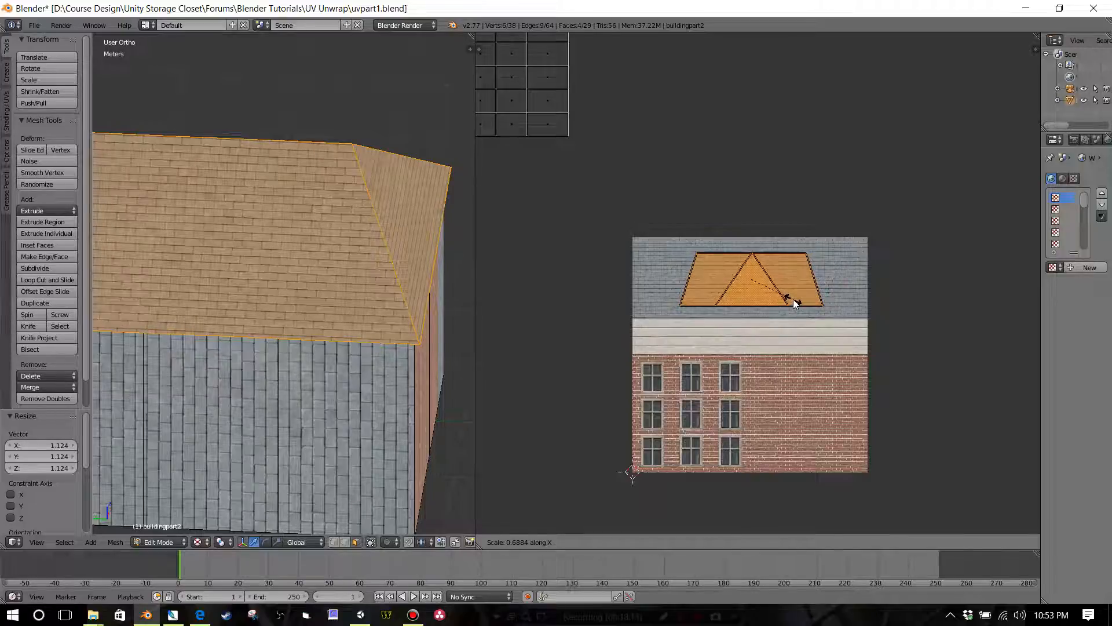
left_click(794, 302)
middle_click_drag(457, 293, 361, 304)
scroll(361, 304, "up", 4)
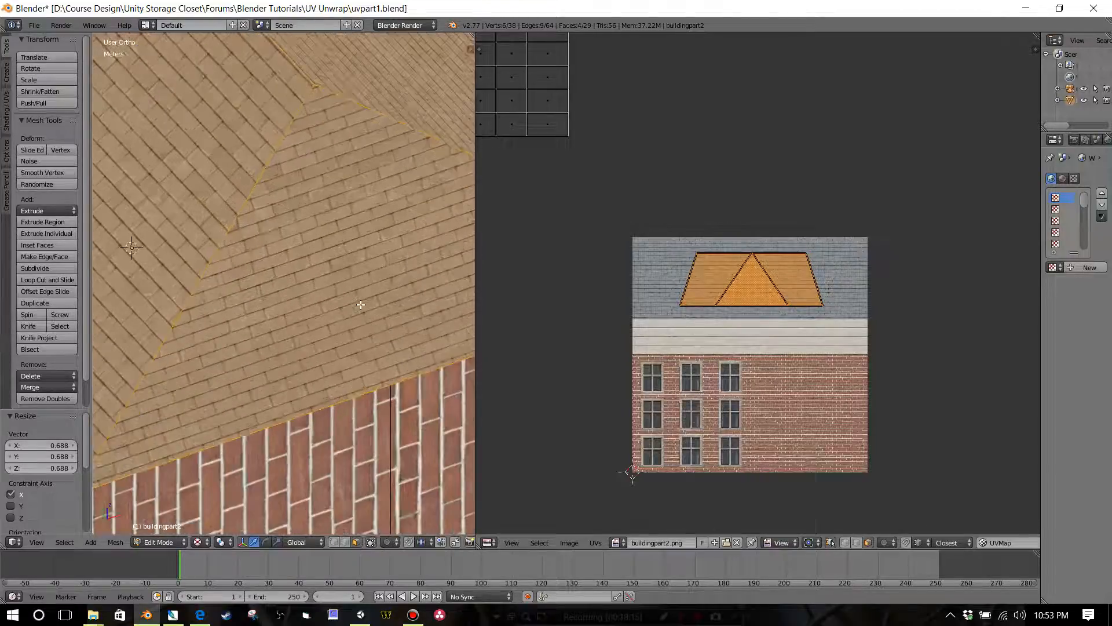
scroll(361, 305, "up", 2)
scroll(360, 304, "down", 2)
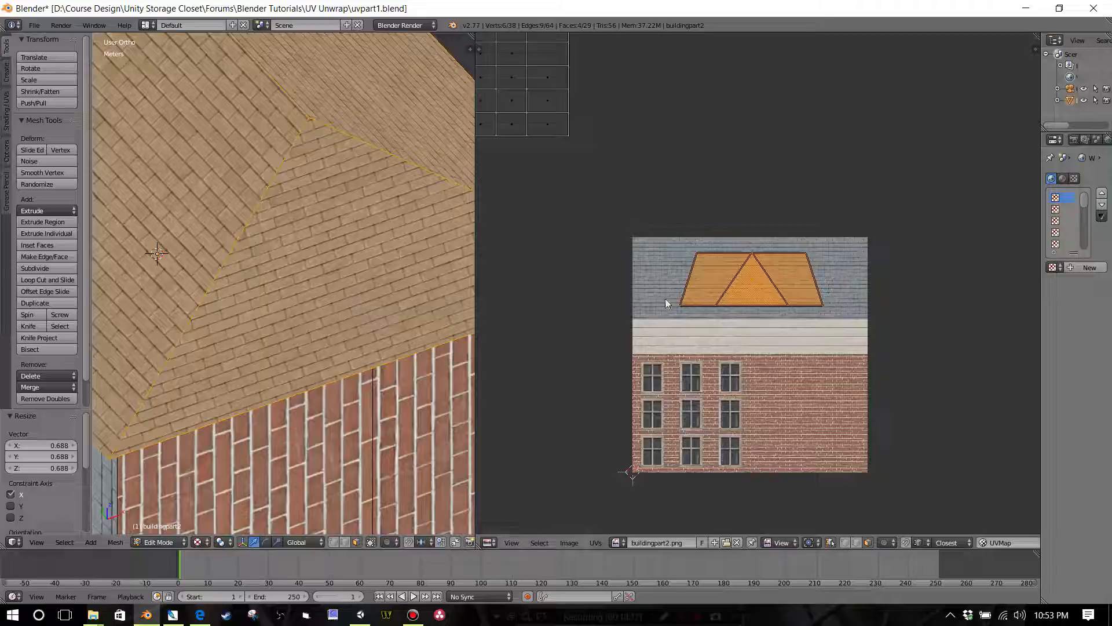
Step: Select only the two triangular roof end faces and scale their UV faces along X by 1.047
middle_click_drag(285, 295, 471, 334)
scroll(345, 296, "down", 2)
scroll(340, 306, "down", 3)
right_click(339, 267)
middle_click_drag(216, 245, 237, 256)
right_click(176, 222, "shift")
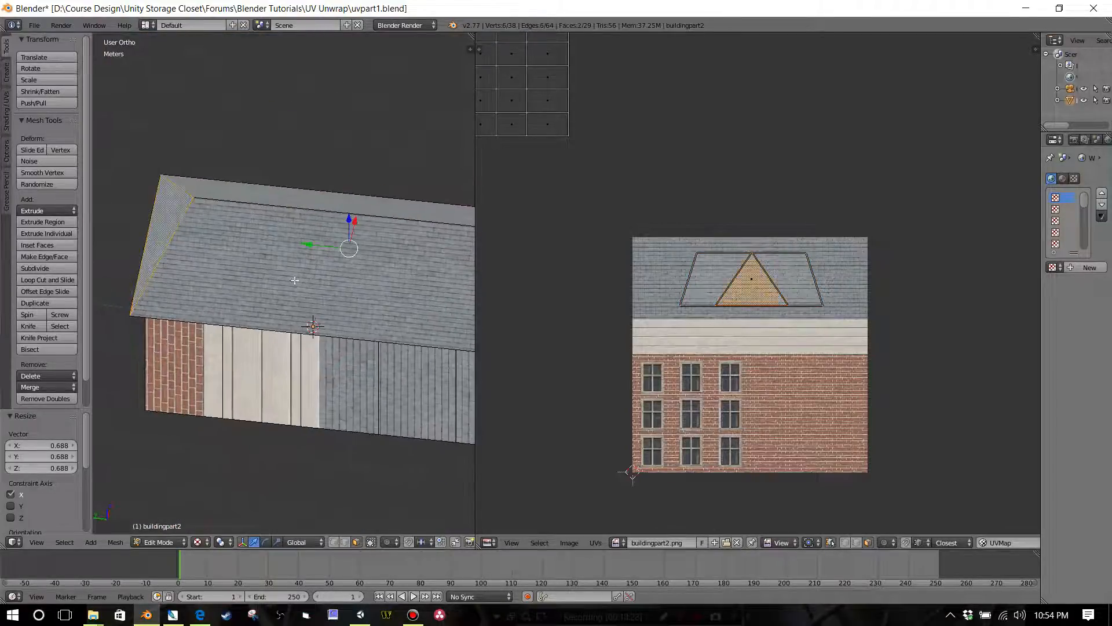
middle_click_drag(294, 281, 255, 270)
middle_click_drag(383, 324, 220, 240, "shift")
scroll(400, 368, "up", 4)
scroll(367, 353, "up", 2)
middle_click_drag(347, 329, 284, 266, "shift")
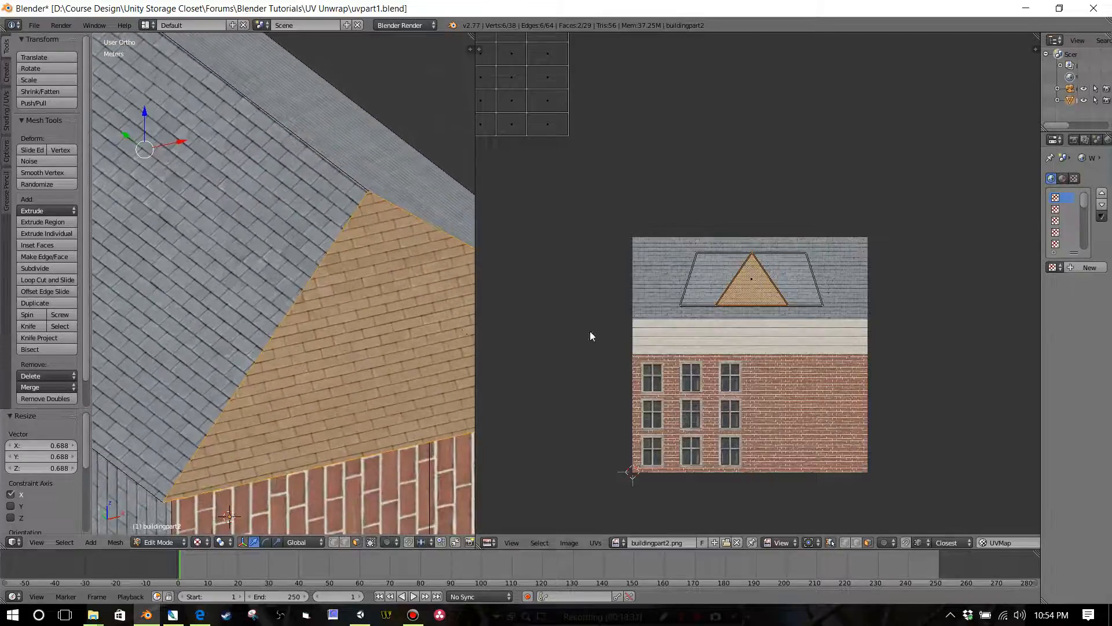
key("s")
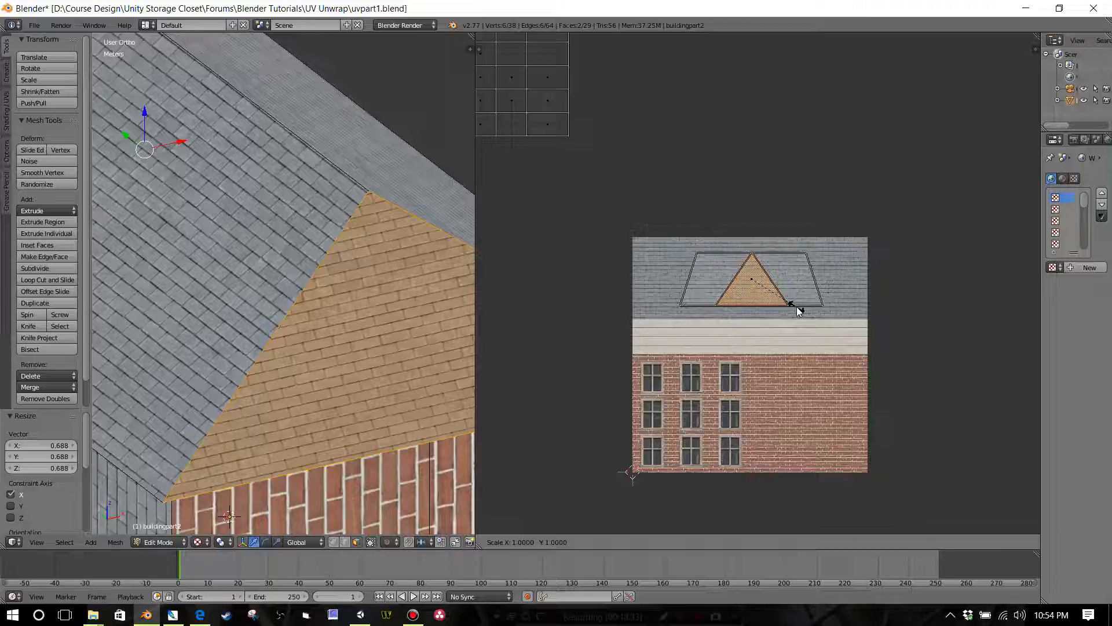
key("x")
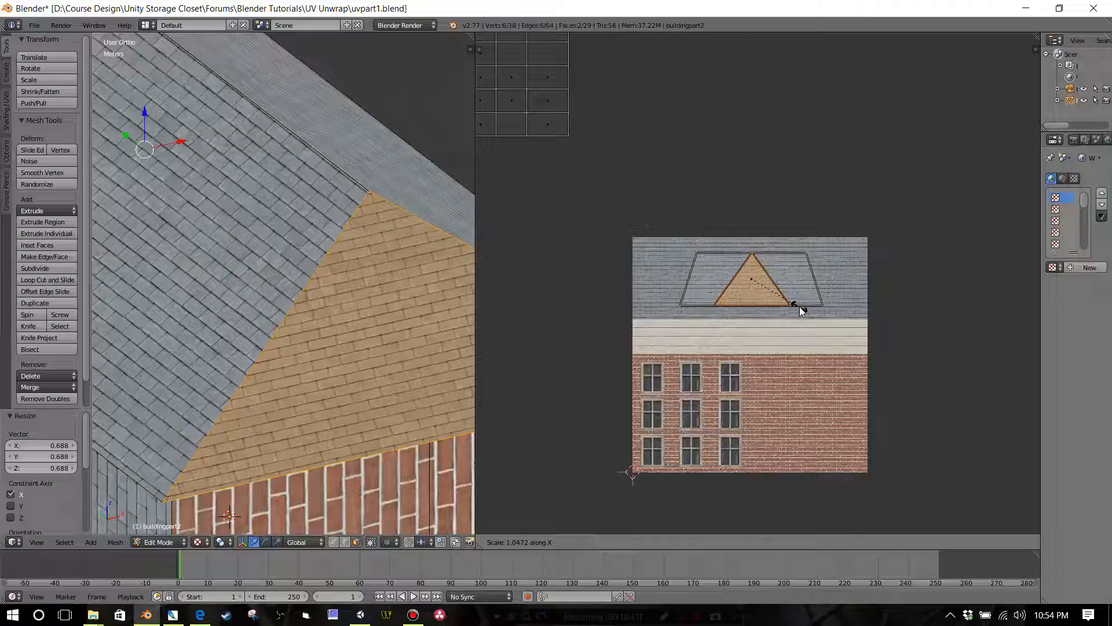
left_click(802, 311)
Step: Select all four roof faces and move their UV faces up by 4.922 mm, aligning the shingle rows with the eave
scroll(429, 313, "down", 2)
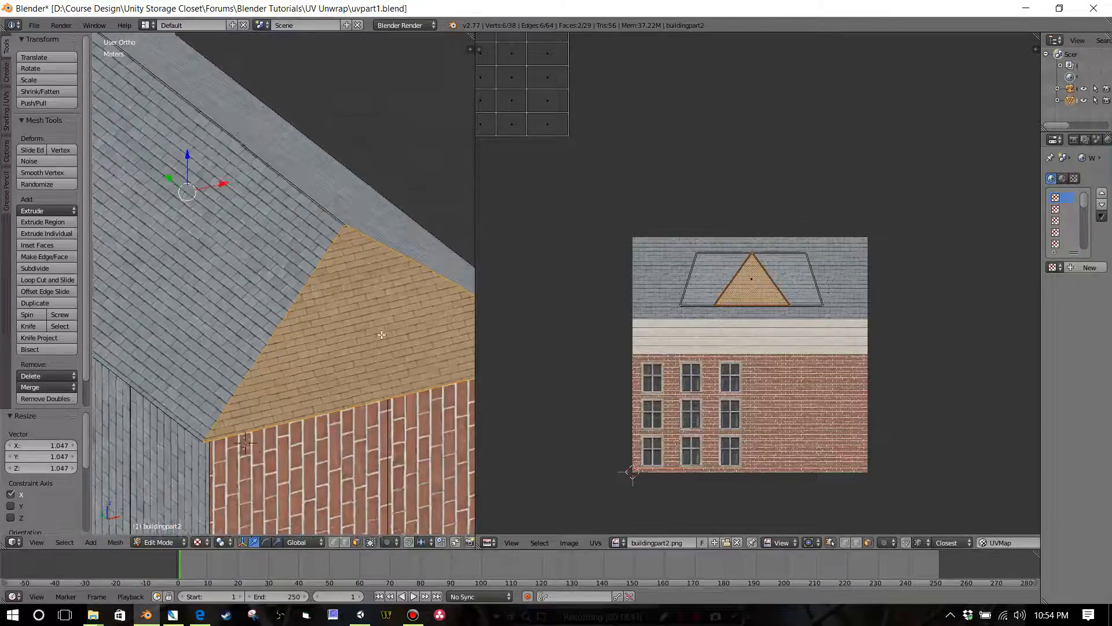
middle_click_drag(381, 334, 412, 335)
right_click(350, 285)
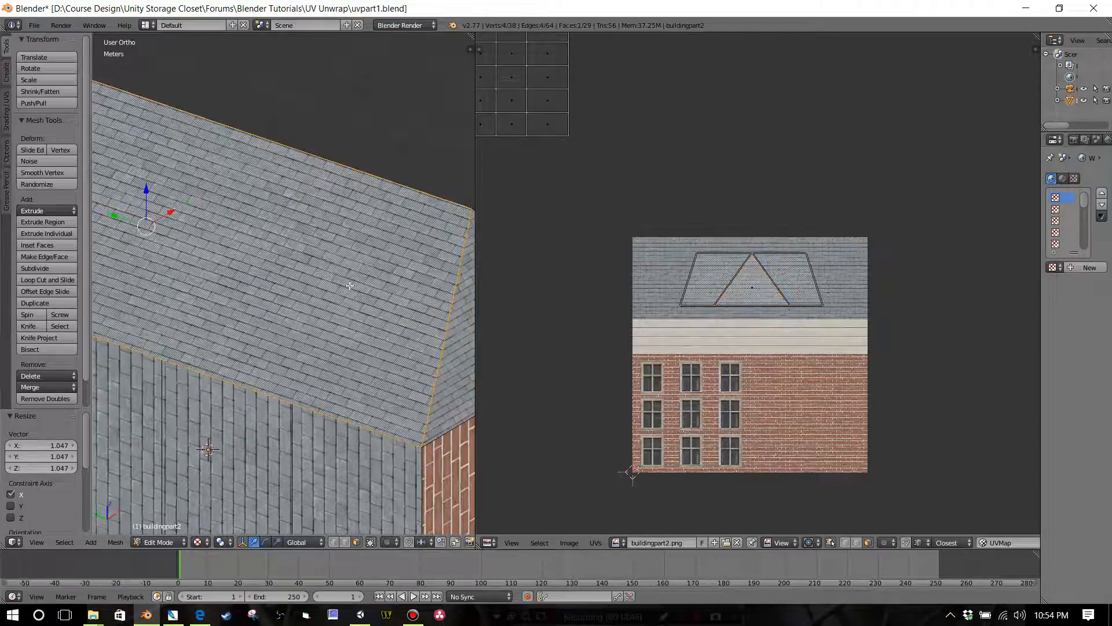
middle_click_drag(366, 290, 341, 355)
right_click(342, 356, "shift")
right_click(338, 263, "shift")
middle_click_drag(245, 306, 388, 301)
right_click(127, 447, "shift")
middle_click_drag(278, 397, 172, 371)
scroll(172, 371, "up", 6)
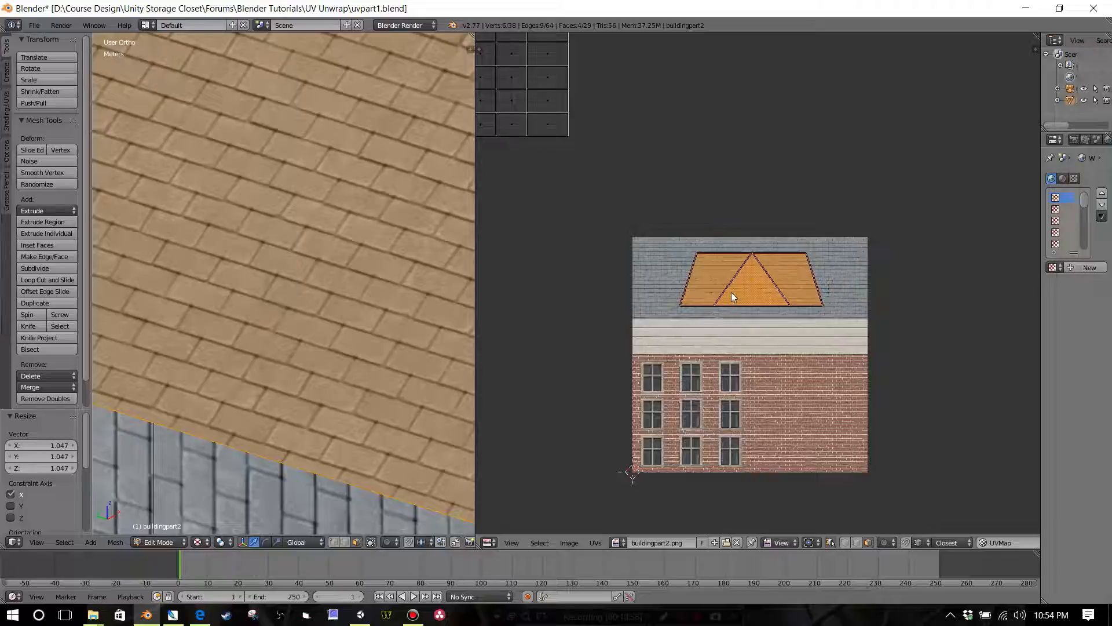
key("g")
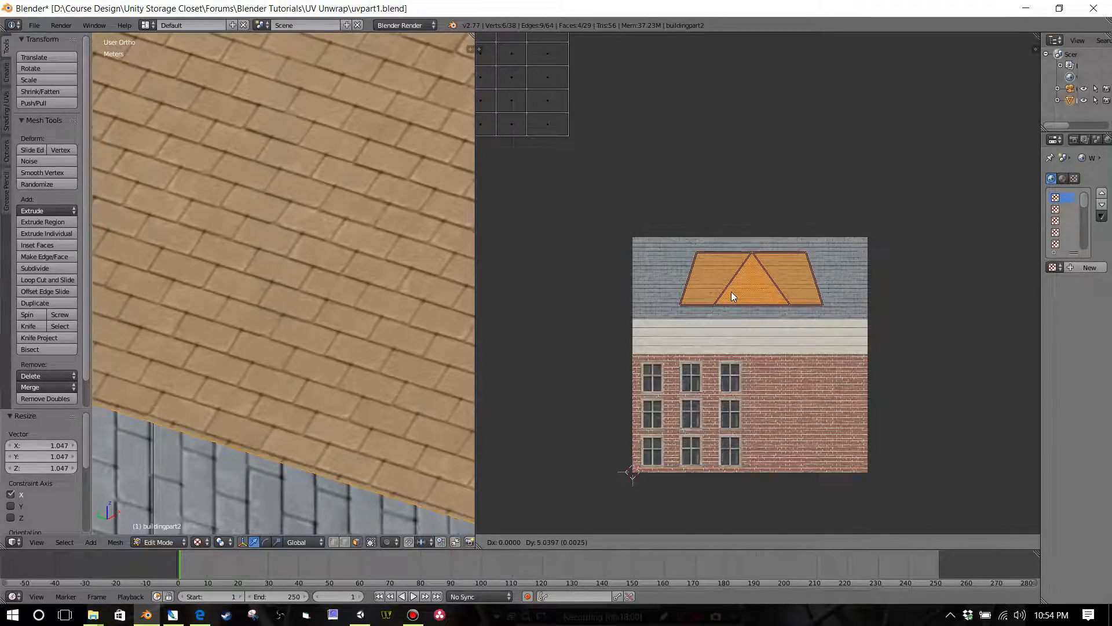
left_click(732, 292)
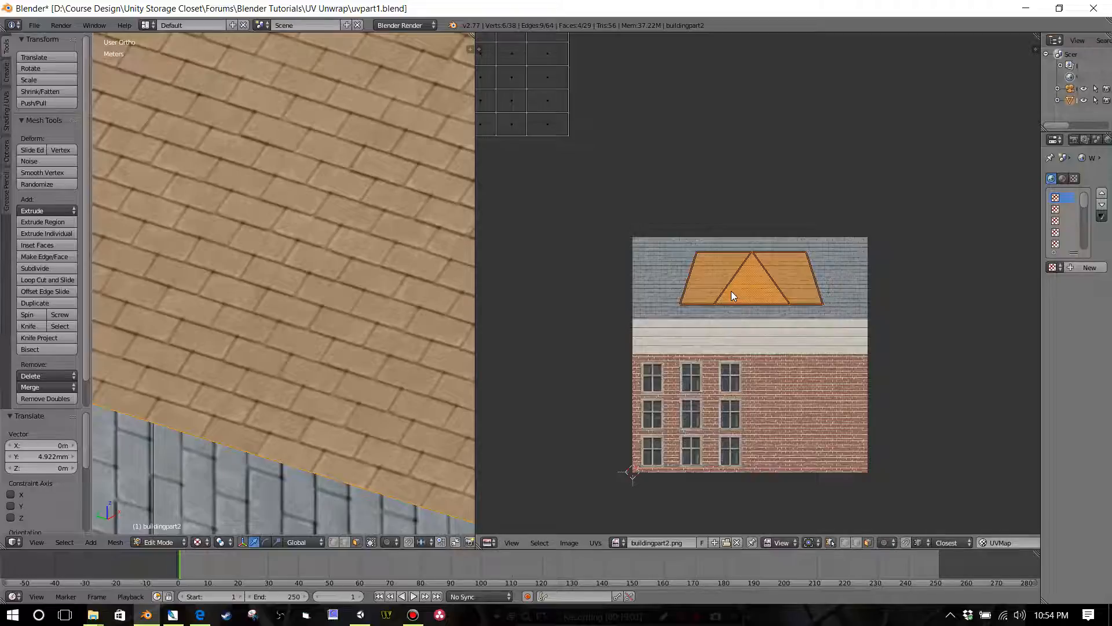
Step: Move the roof UV faces by -19.531 cm in X and 5.273 cm in Y into the slate area's upper-left corner, and check the roof
scroll(377, 313, "down", 4)
scroll(728, 296, "down", 2)
scroll(735, 292, "up", 4)
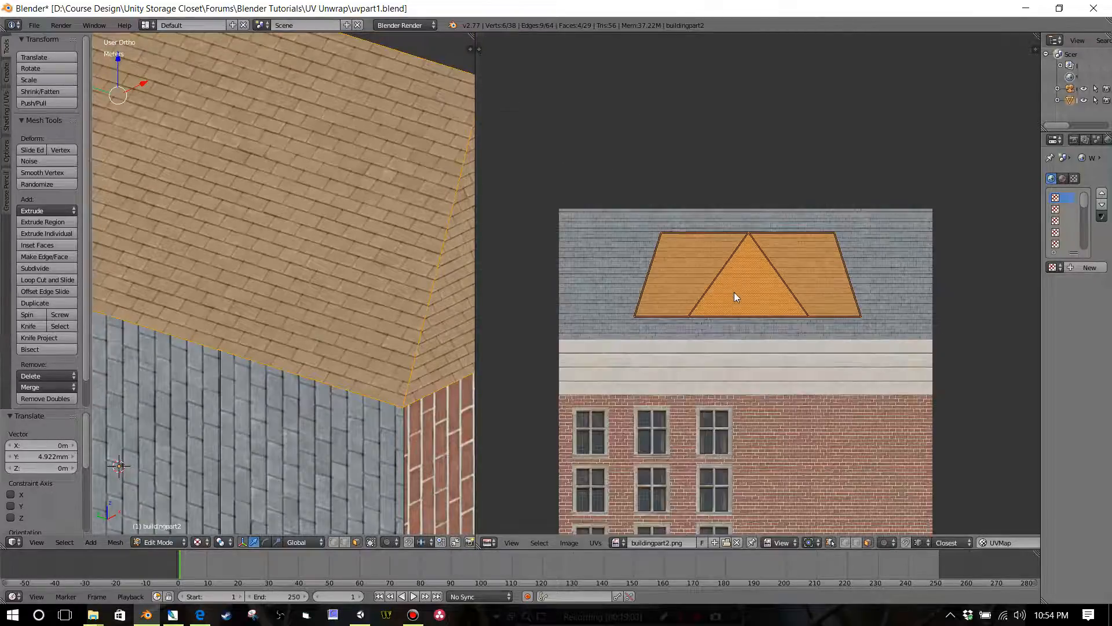
scroll(836, 248, "down", 1)
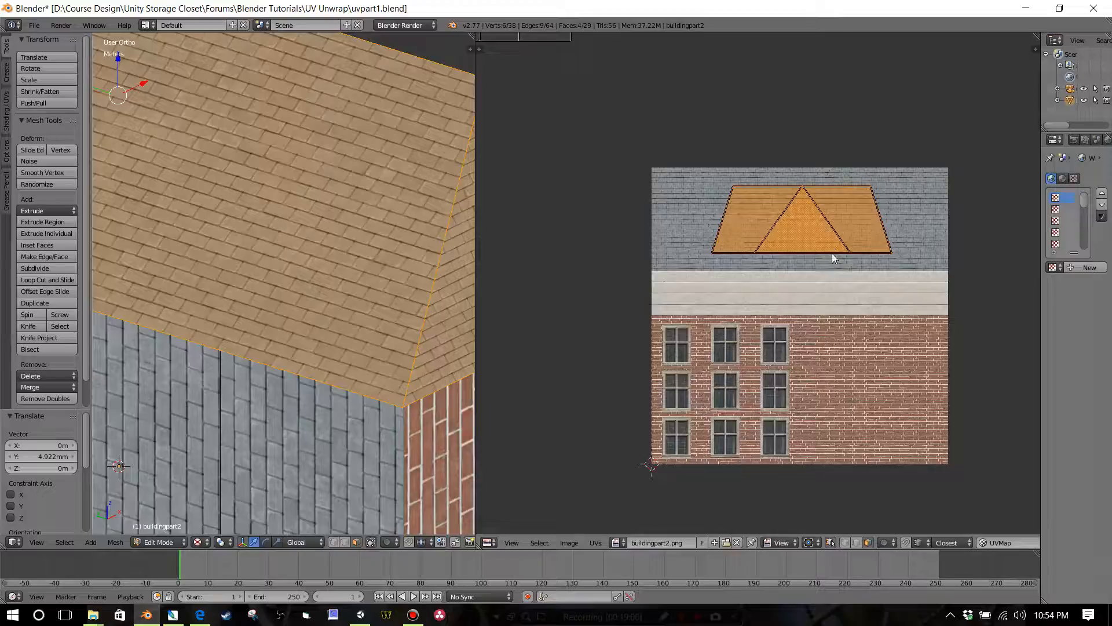
middle_click_drag(820, 264, 814, 274)
key("g")
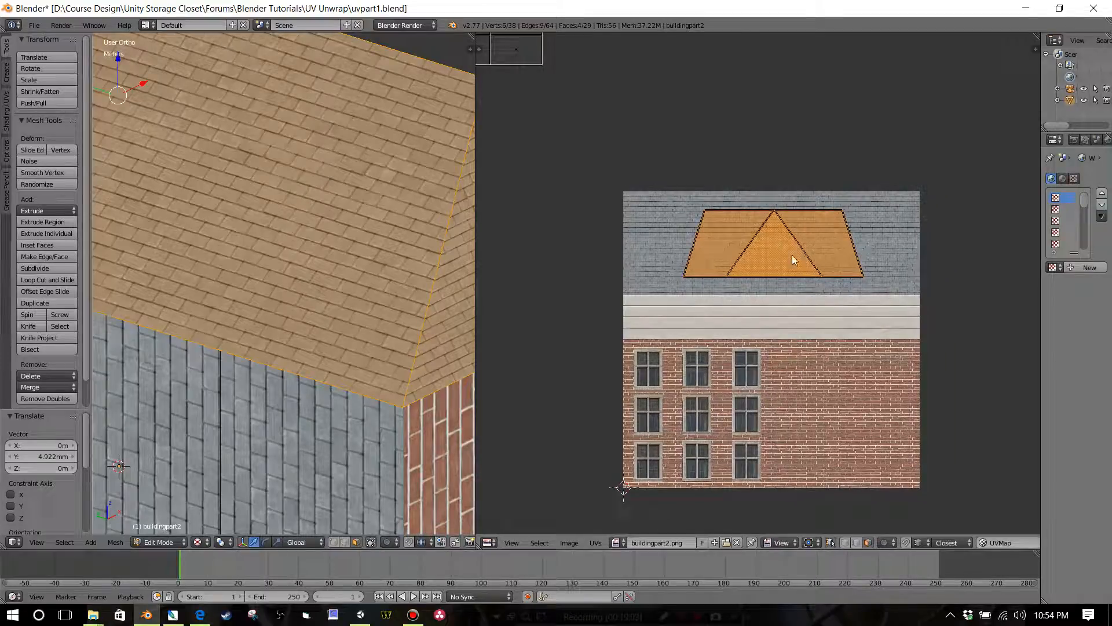
left_click(753, 242)
scroll(415, 261, "down", 2)
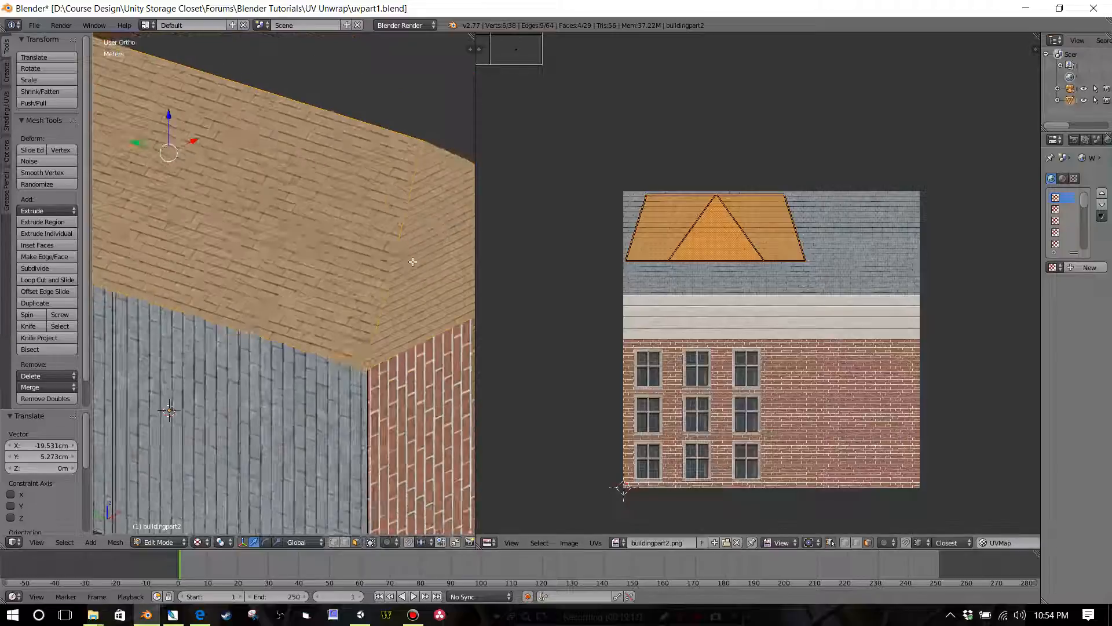
middle_click_drag(415, 261, 355, 286)
scroll(743, 264, "up", 1)
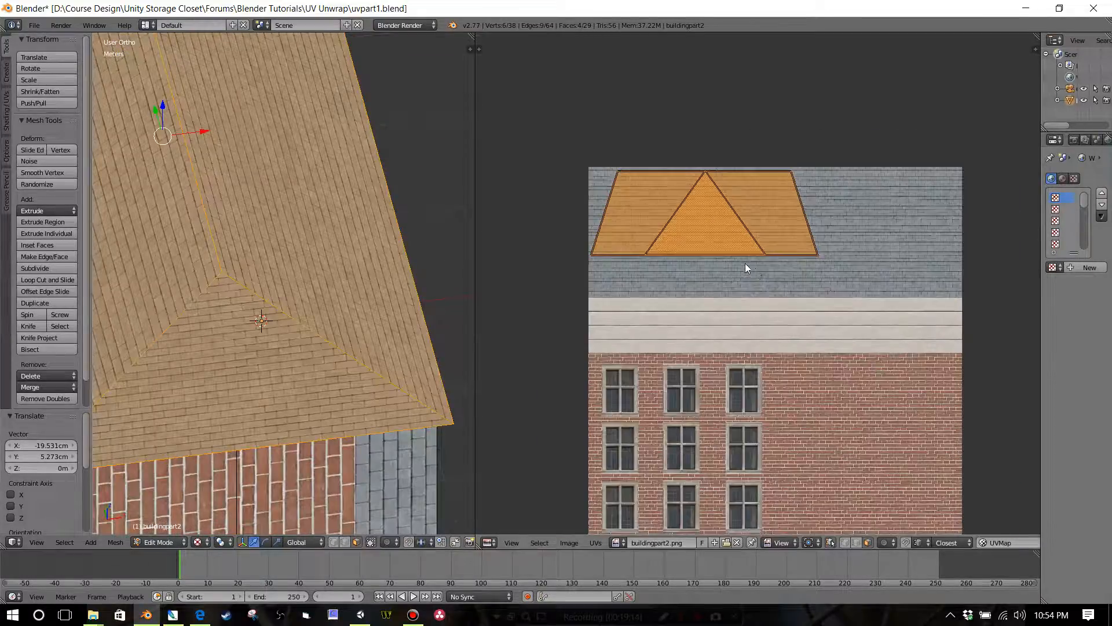
middle_click_drag(766, 273, 779, 245)
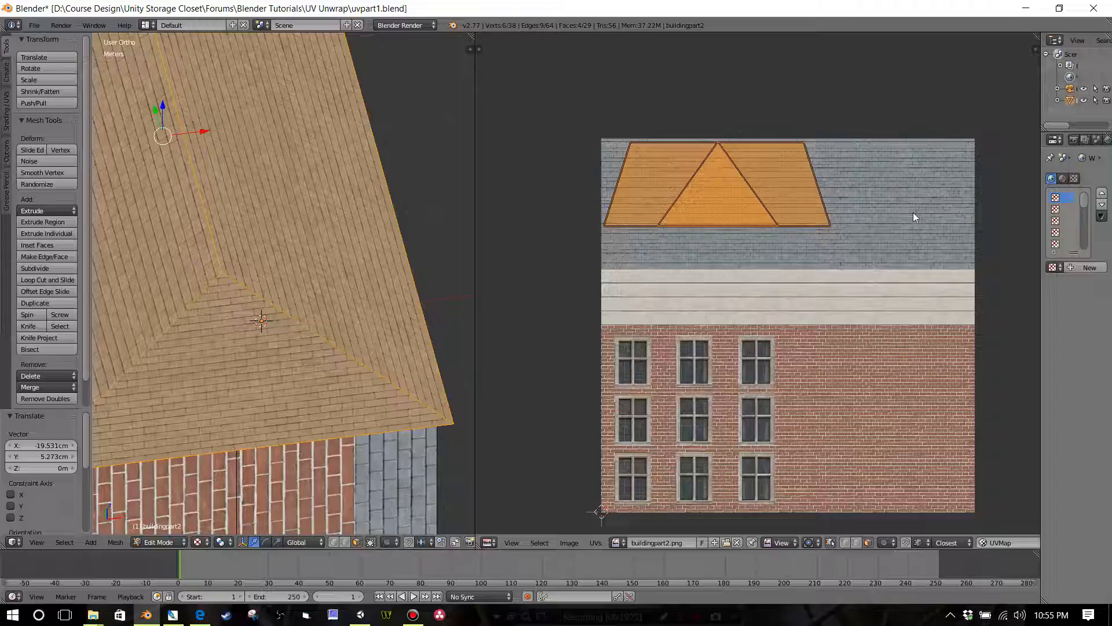
middle_click_drag(874, 317, 841, 296)
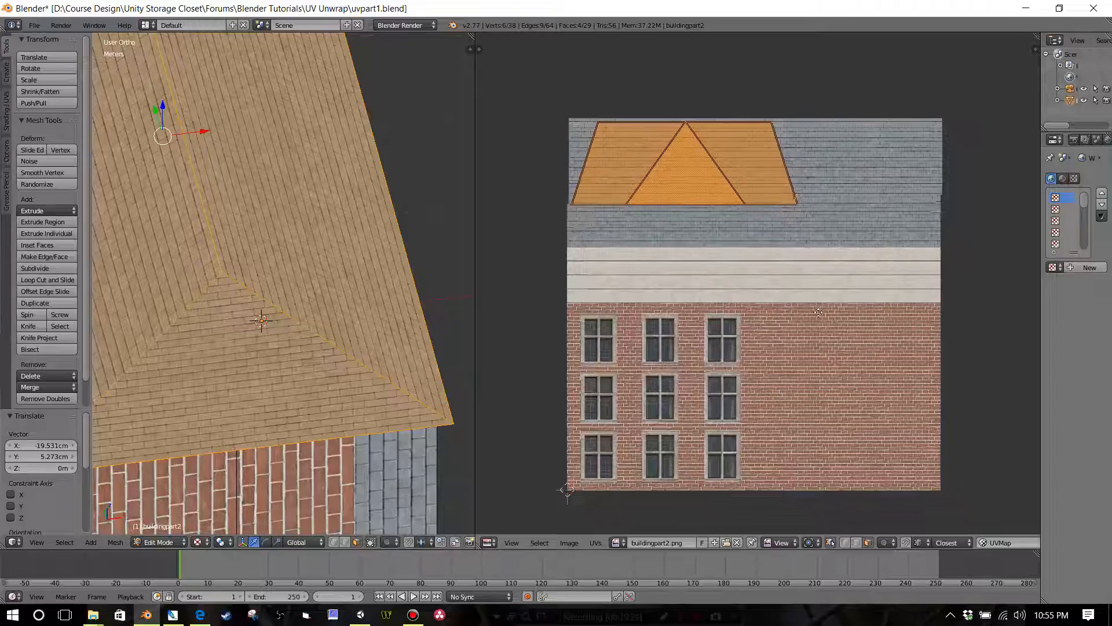
Step: Examine the slate roof mapping on the whole building and the position of the UV faces on the texture atlas
scroll(822, 339, "up", 1)
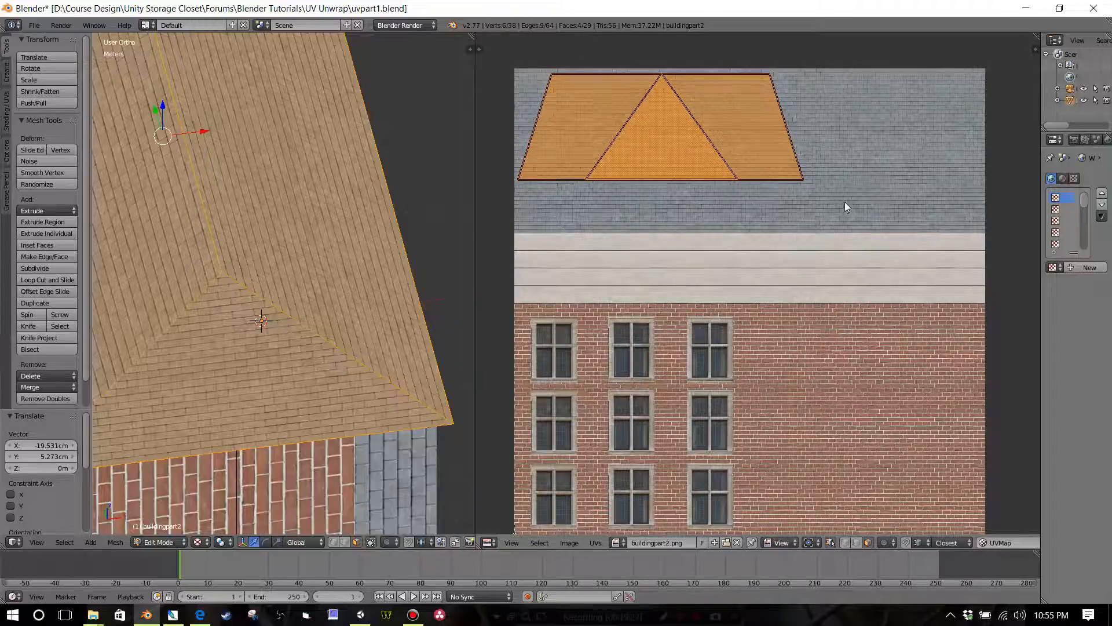
scroll(844, 191, "down", 2)
middle_click_drag(357, 345, 400, 315)
scroll(412, 320, "down", 4)
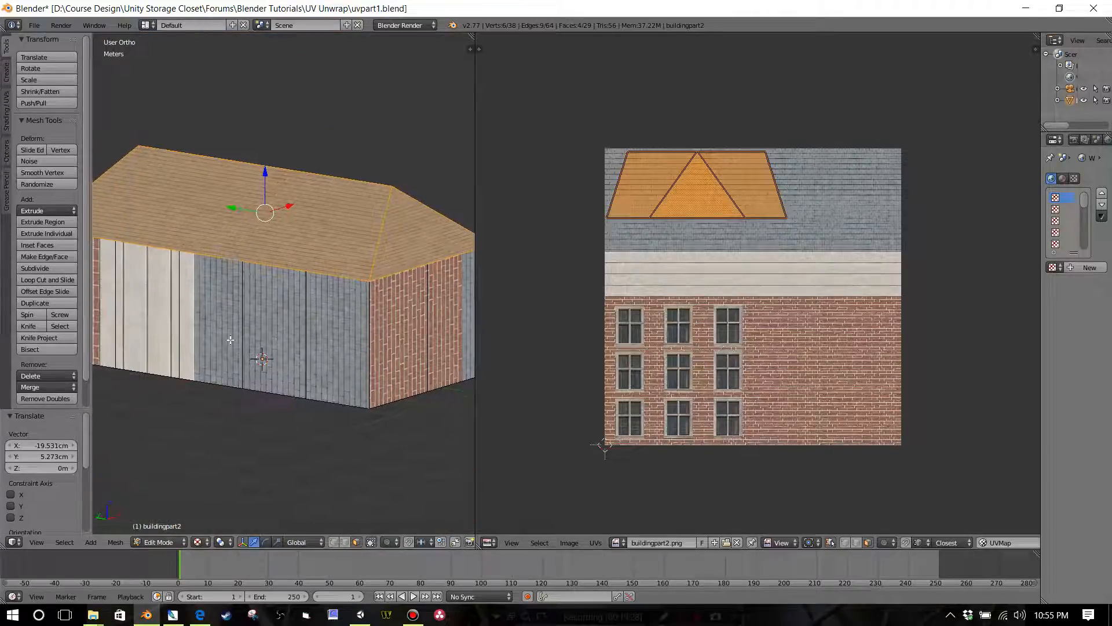
left_click(597, 543)
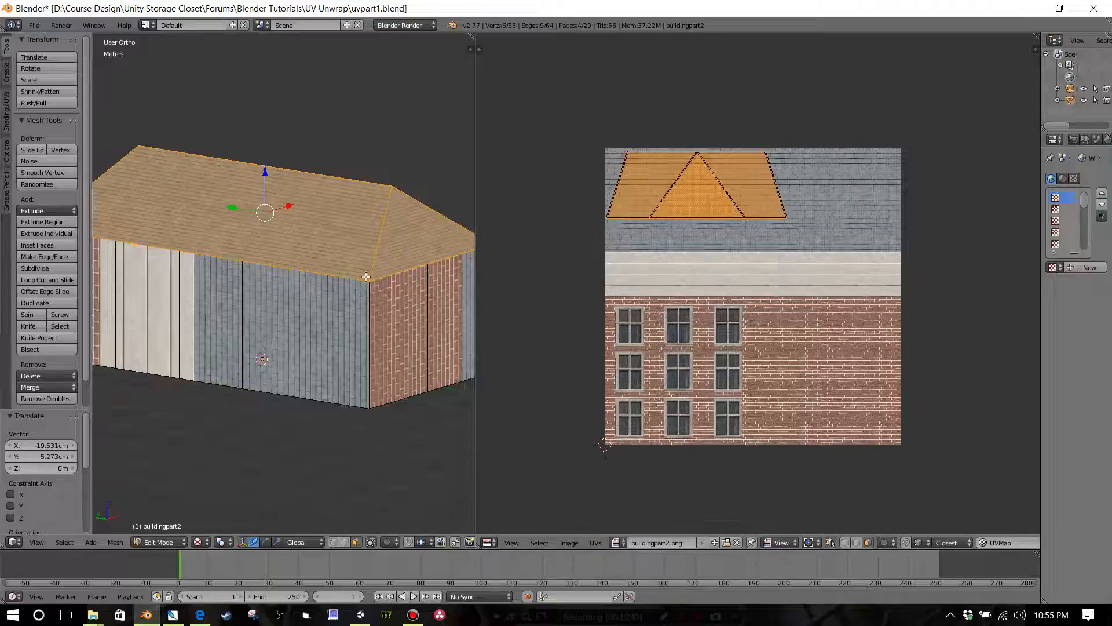
scroll(366, 277, "down", 2)
middle_click_drag(369, 286, 372, 295)
scroll(648, 212, "down", 3)
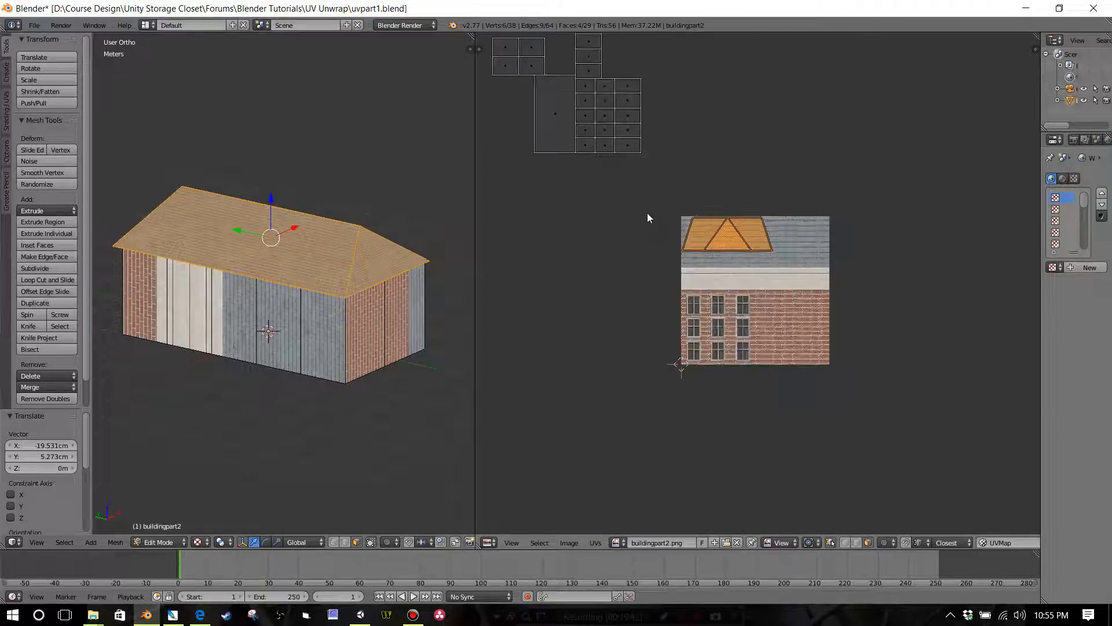
key("Home")
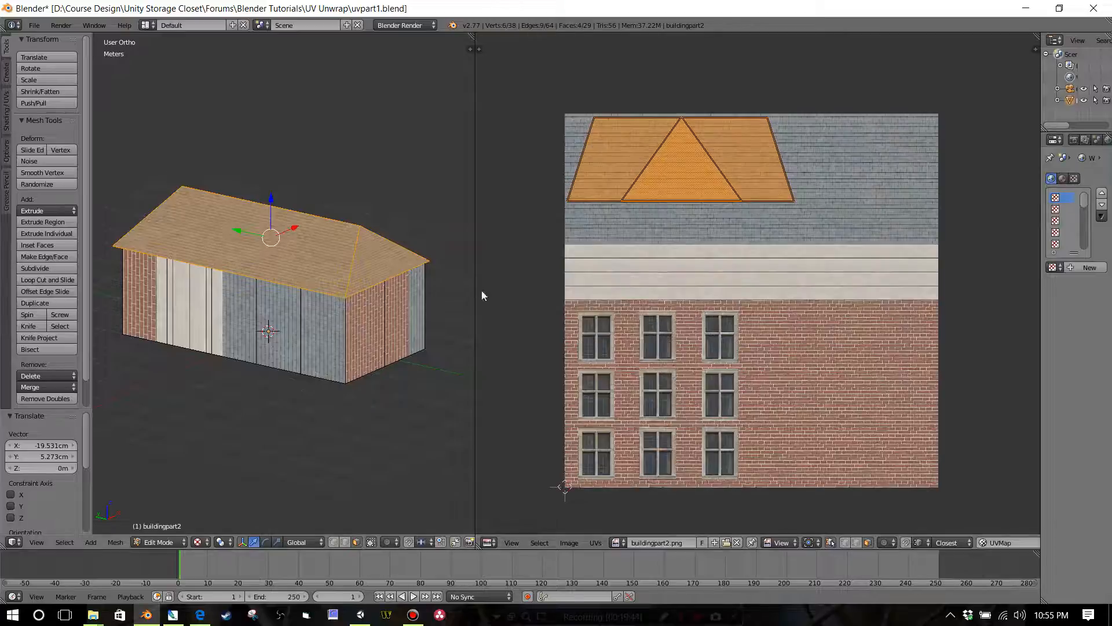
Step: Select all faces of the building and export the UV layout as UVlayout.png in the UV Unwrap folder
scroll(596, 270, "down", 4)
key("a")
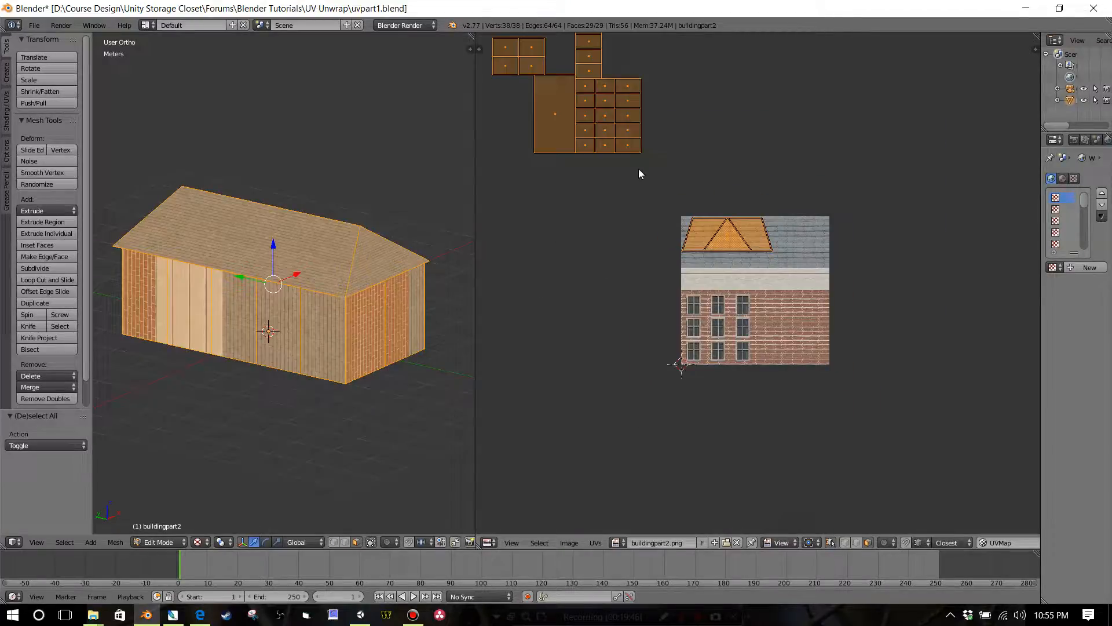
scroll(694, 328, "up", 4)
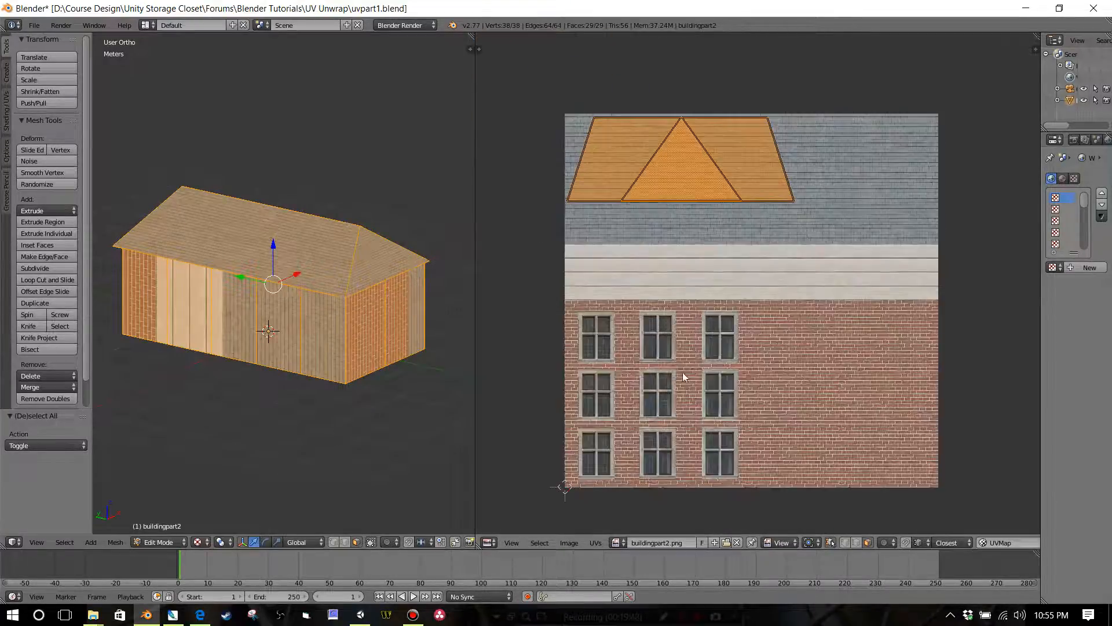
left_click(596, 543)
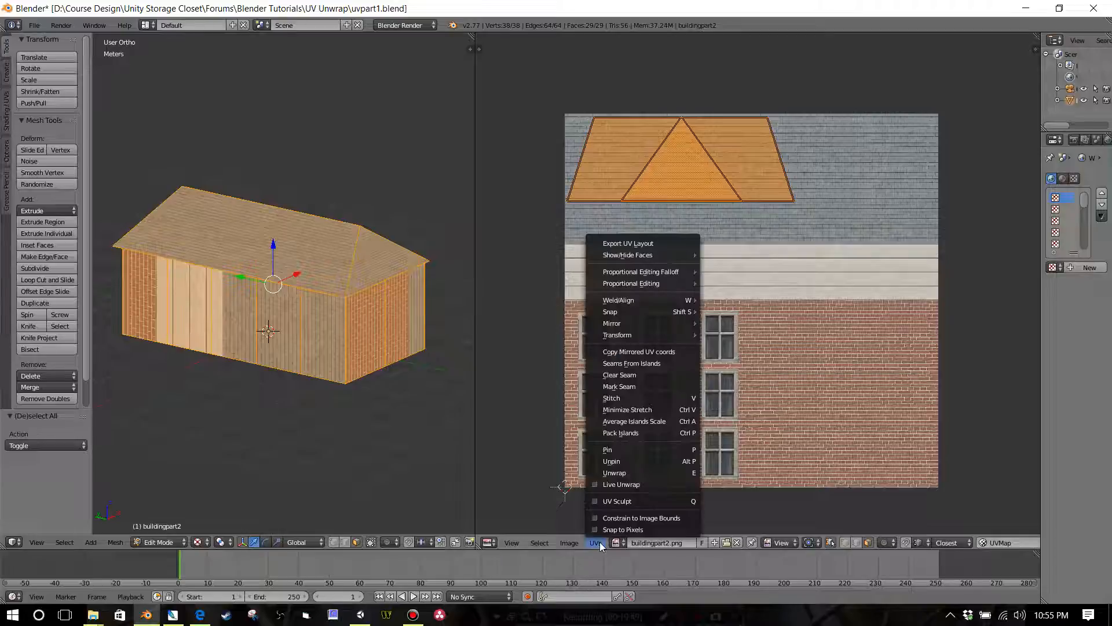
left_click(634, 243)
left_click(237, 68)
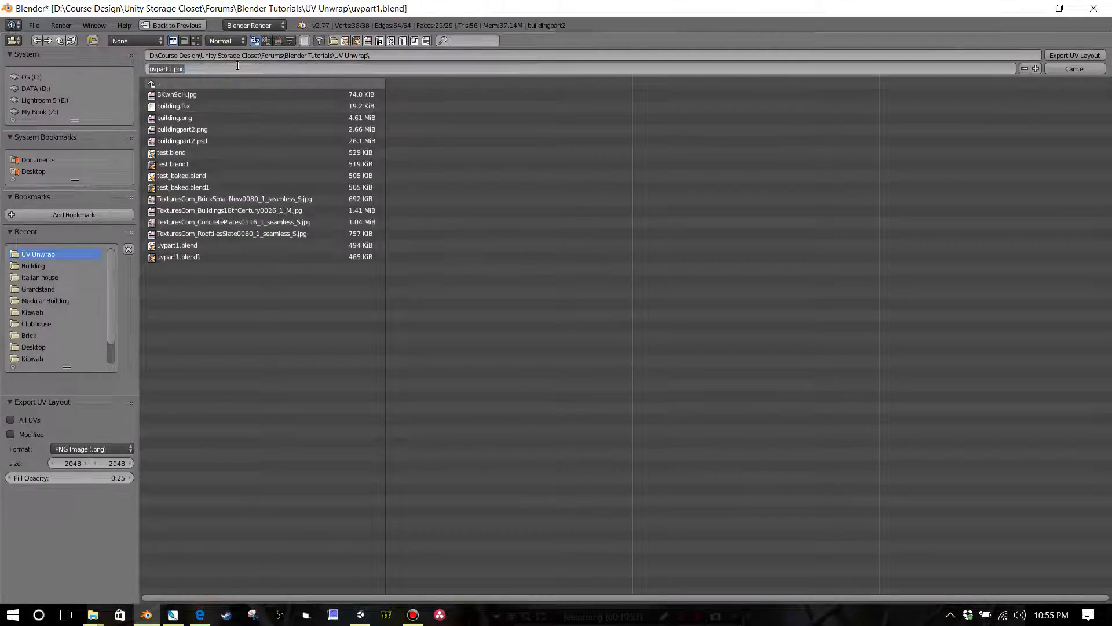
type("uVlayout")
key("Return")
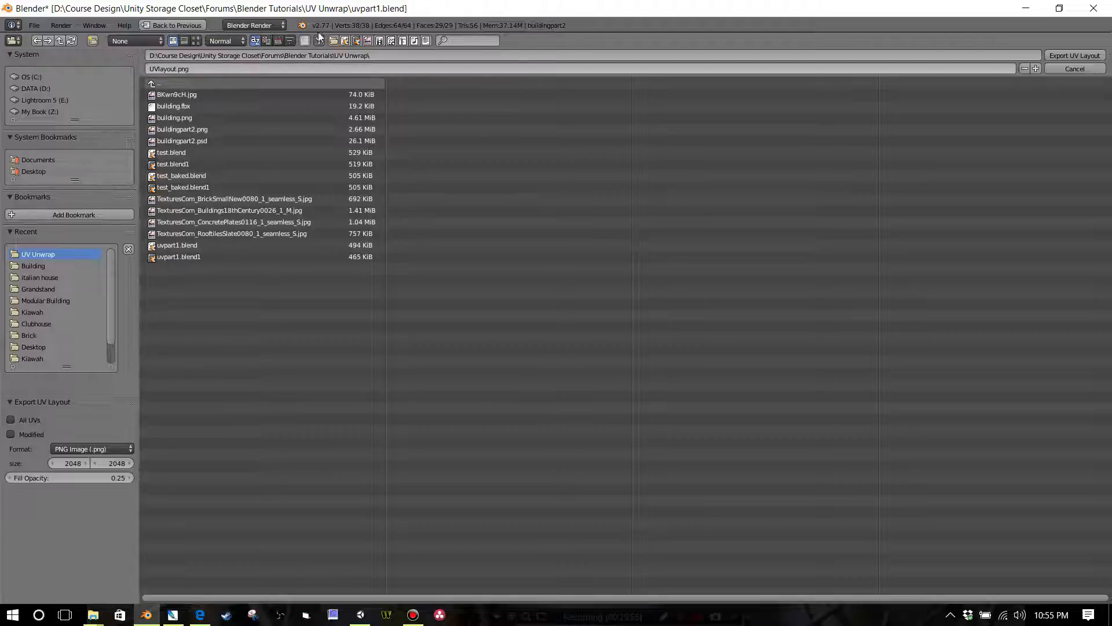
left_click(1066, 56)
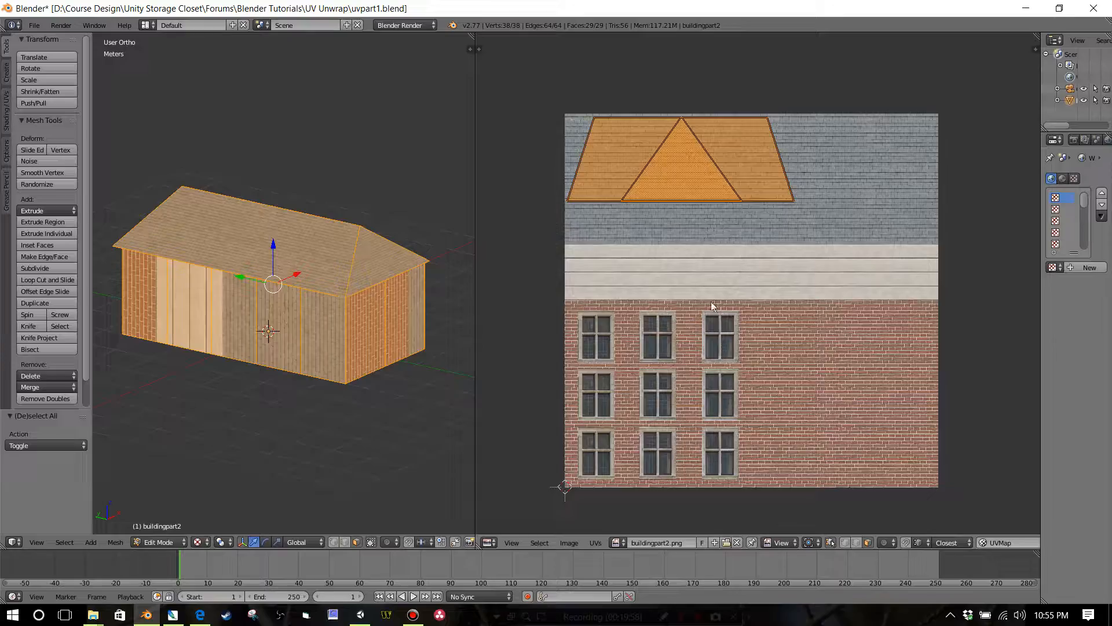
Step: Switch to Photoshop and open the exported UVlayout.png
left_click(184, 617)
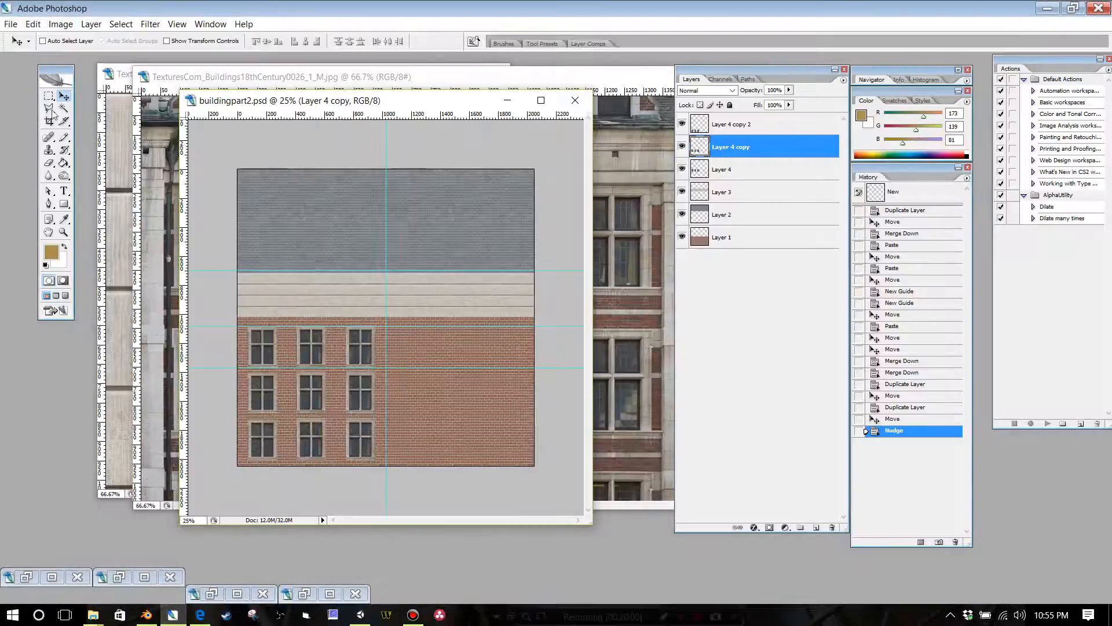
left_click(11, 24)
left_click(28, 52)
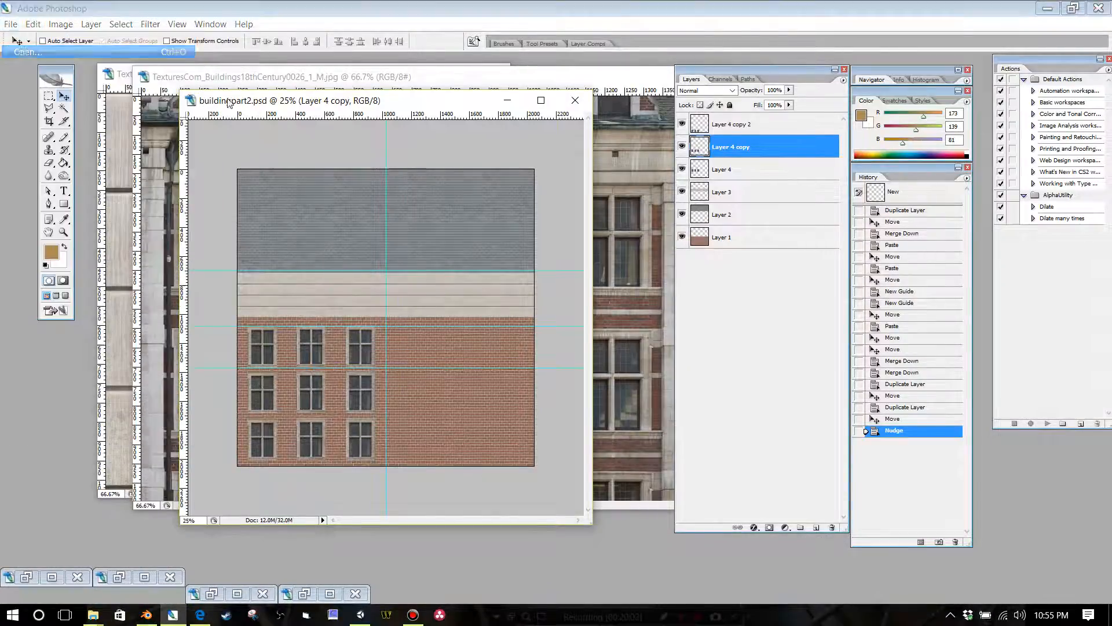
left_click(480, 230)
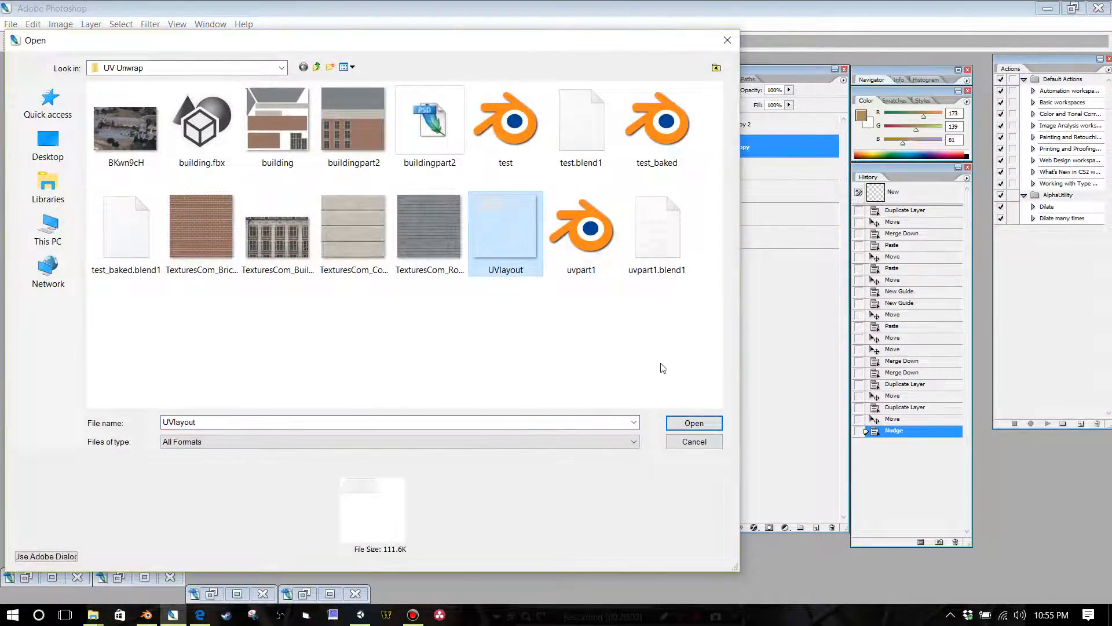
left_click(694, 423)
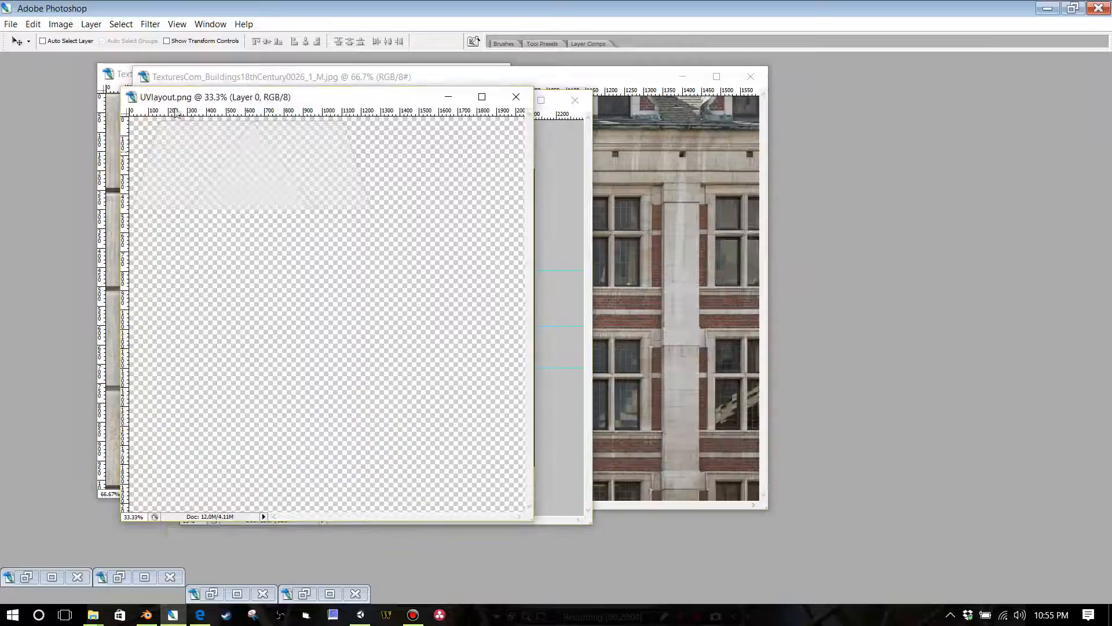
Step: Select the entire canvas of UVlayout.png and copy it
left_click(120, 24)
left_click(125, 39)
left_click(32, 24)
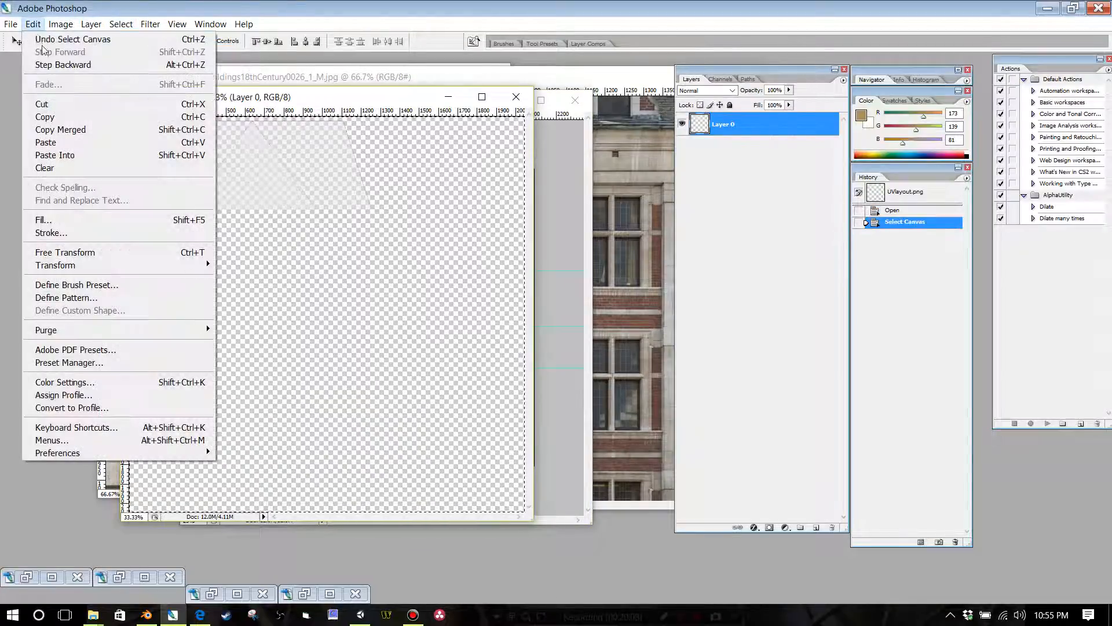
left_click(41, 116)
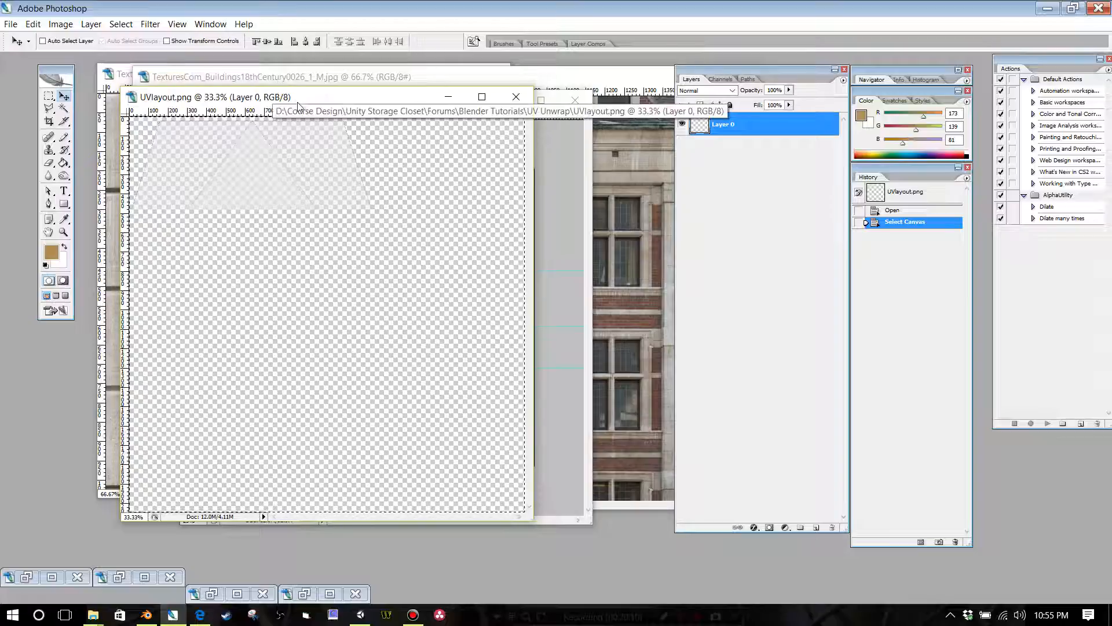
Step: Try to paste the copied UV layout into buildingpart2.psd as a new layer, and undo the paste
left_click_drag(298, 100, 282, 182)
left_click(281, 102)
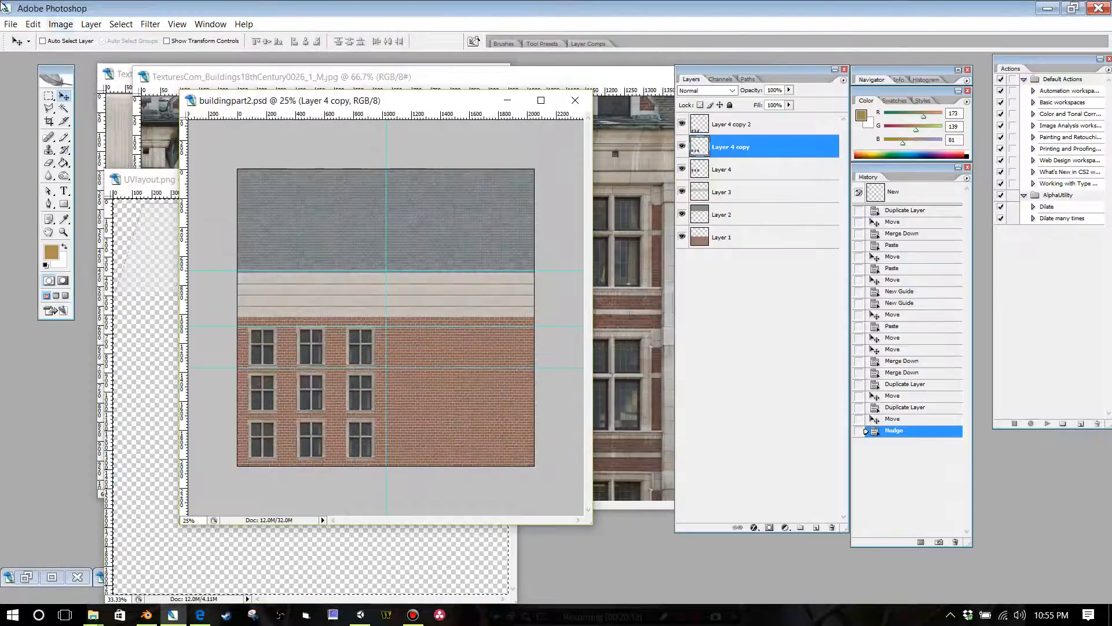
left_click(33, 24)
left_click(52, 143)
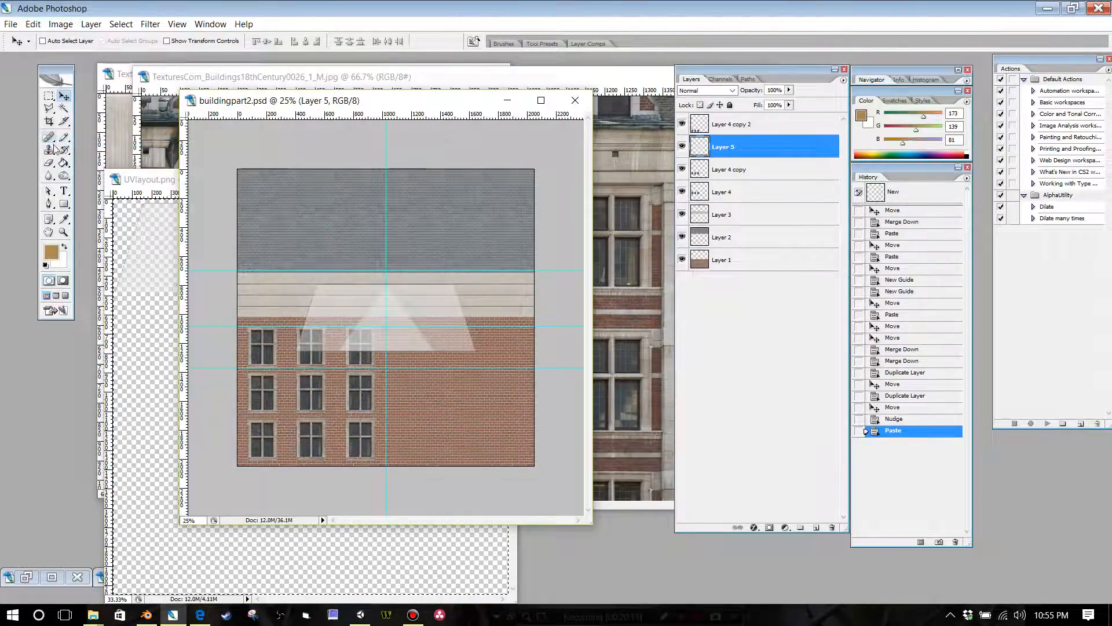
key("ctrl+z")
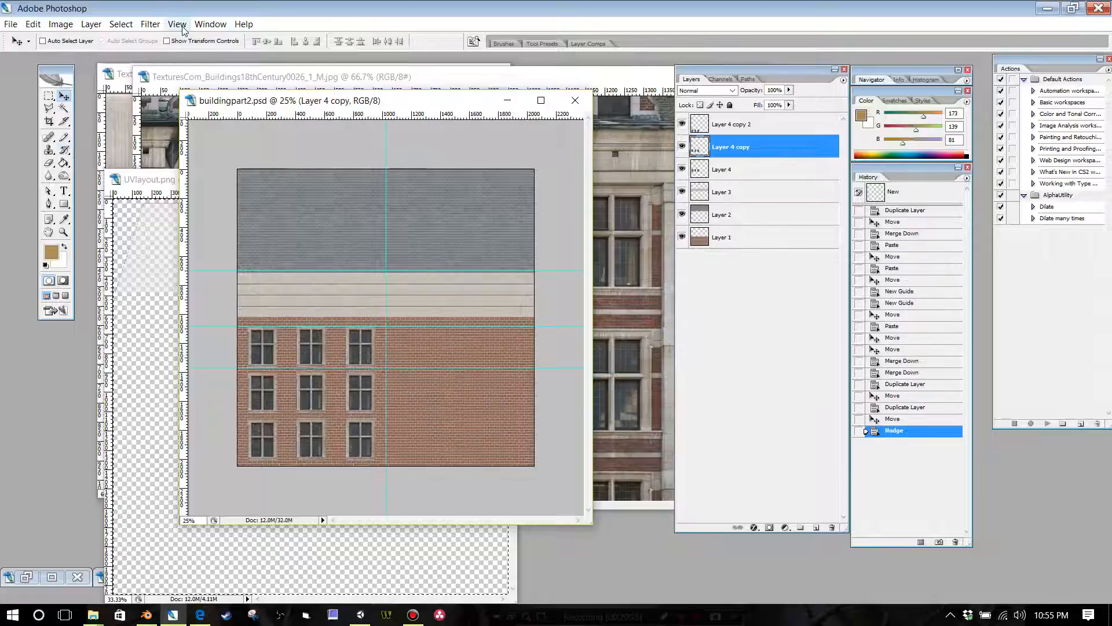
Step: Turn off snapping and clear all guides in buildingpart2.psd
left_click(177, 23)
left_click(187, 252)
left_click(178, 24)
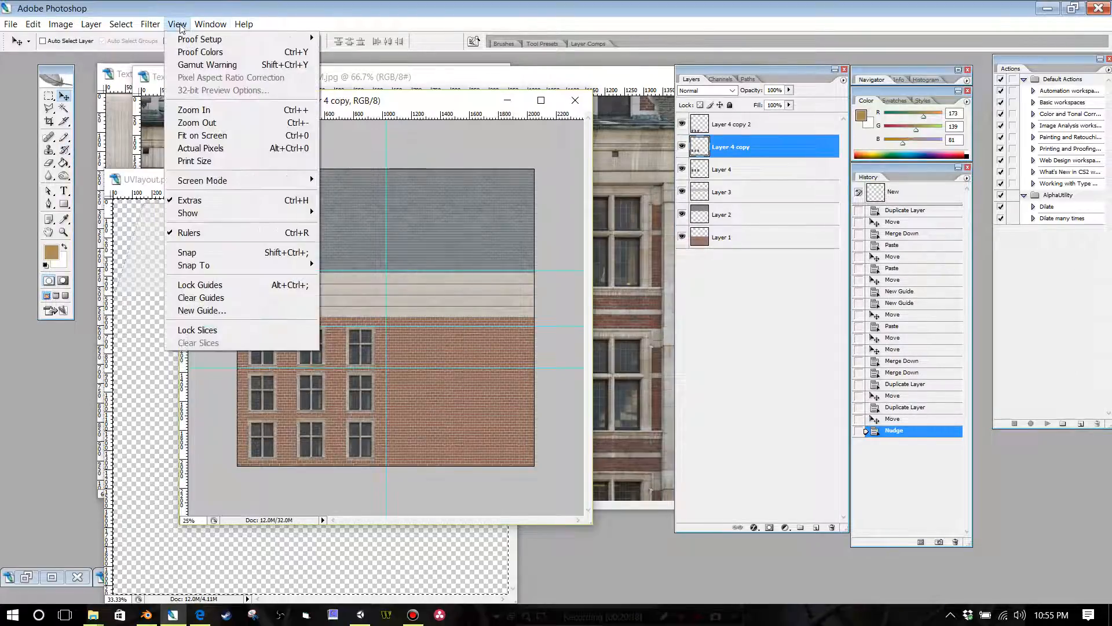
left_click(199, 298)
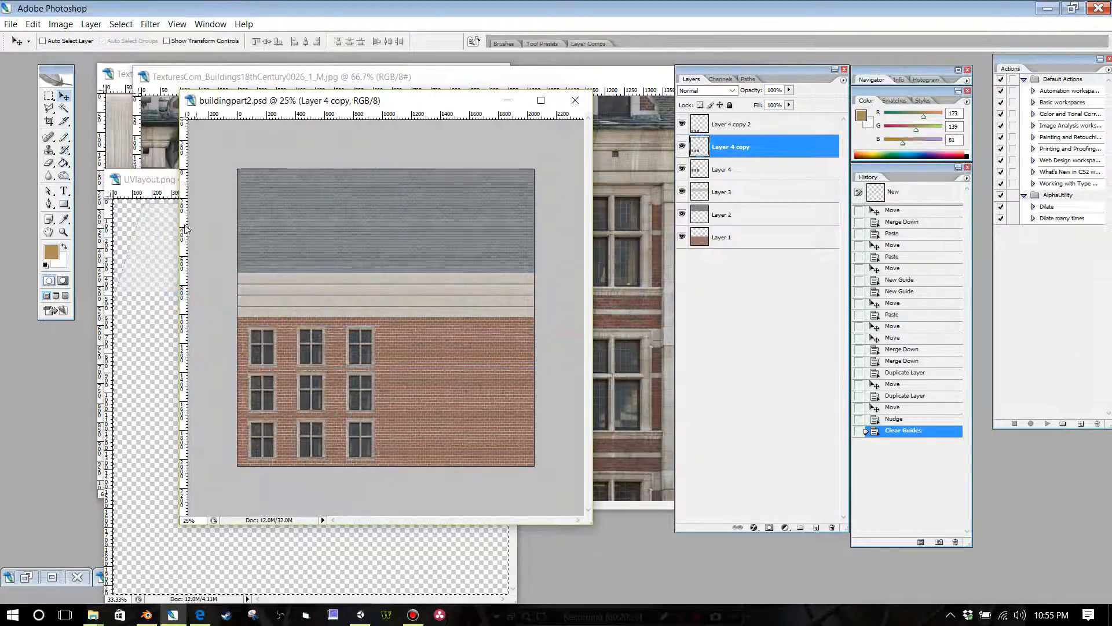
Step: Try pasting the UV layout into buildingpart2.psd without guides and snapping, and undo it
left_click(33, 24)
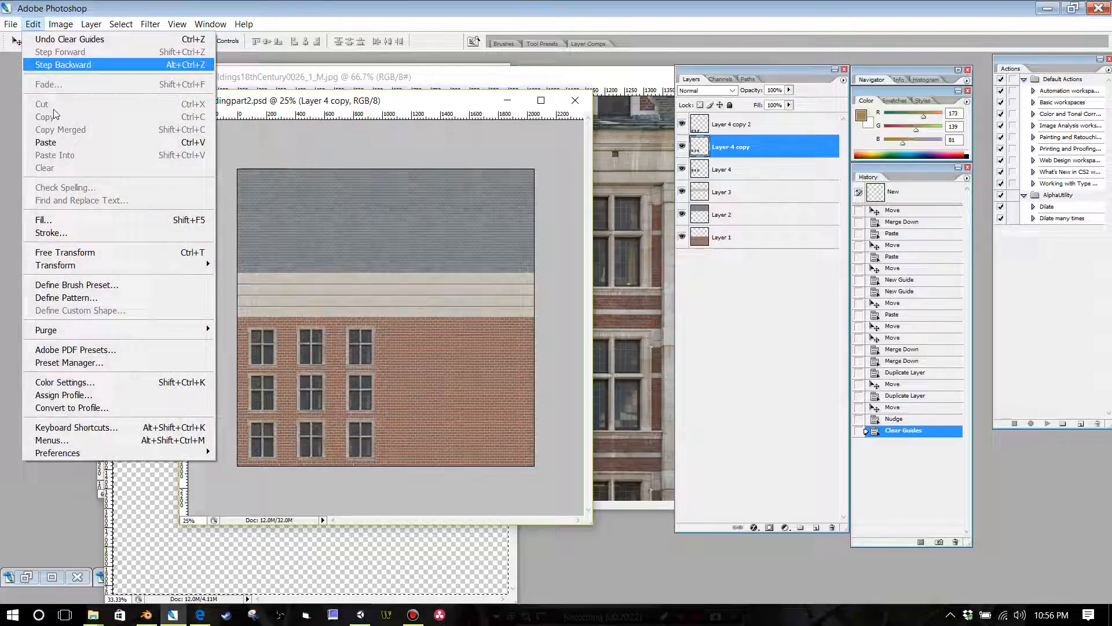
left_click(56, 142)
key("ctrl+z")
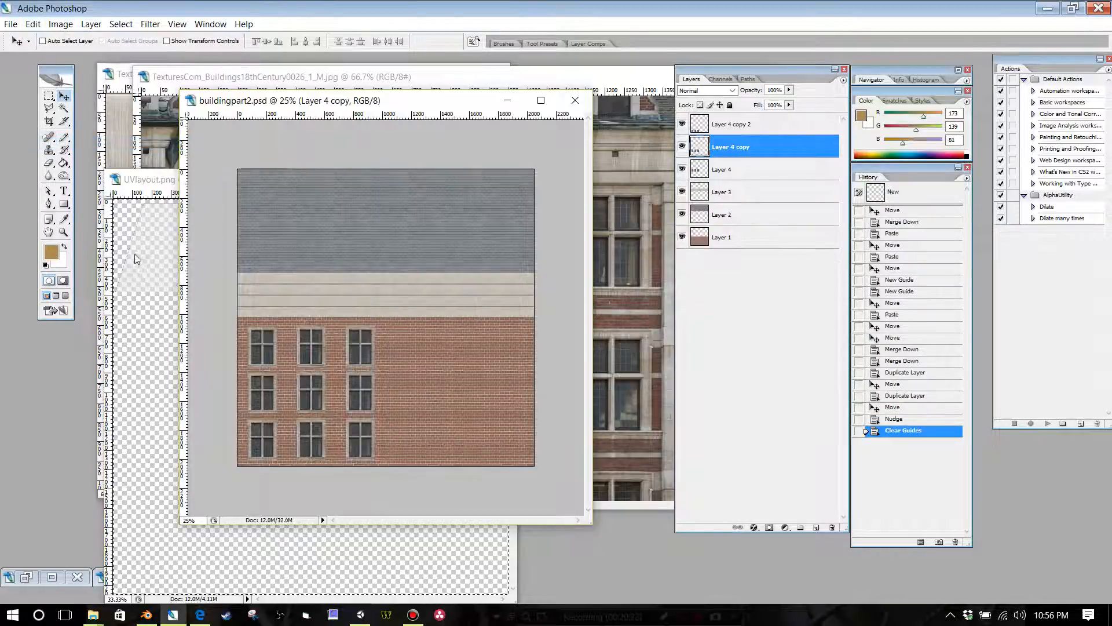
Step: Compare UVlayout.png with buildingpart2.psd and switch back to Blender
left_click(153, 181)
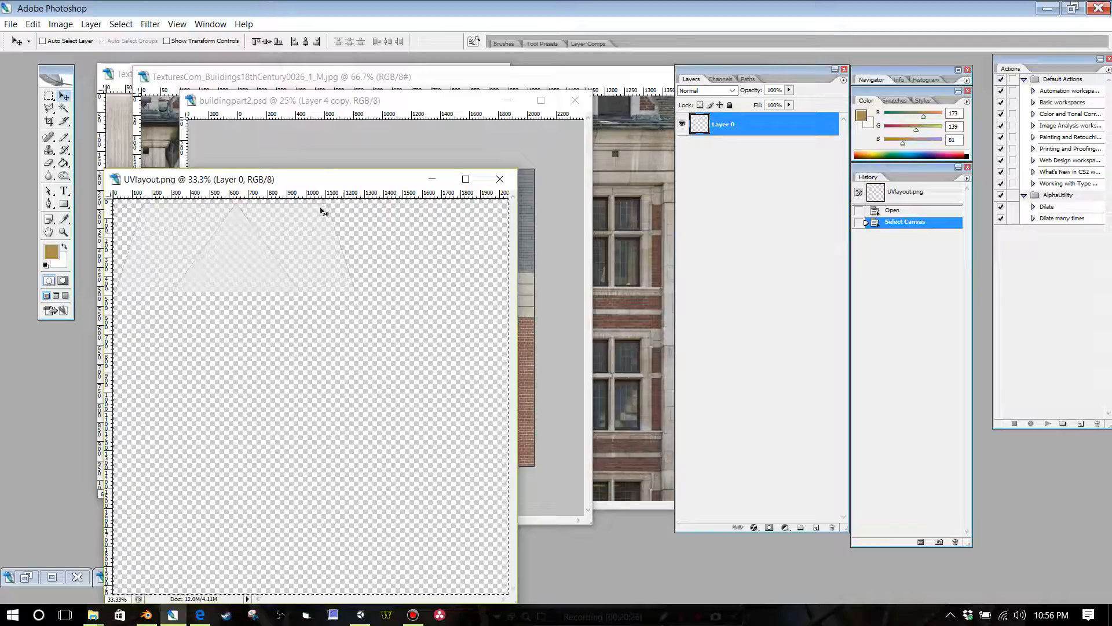
key("ctrl+Tab")
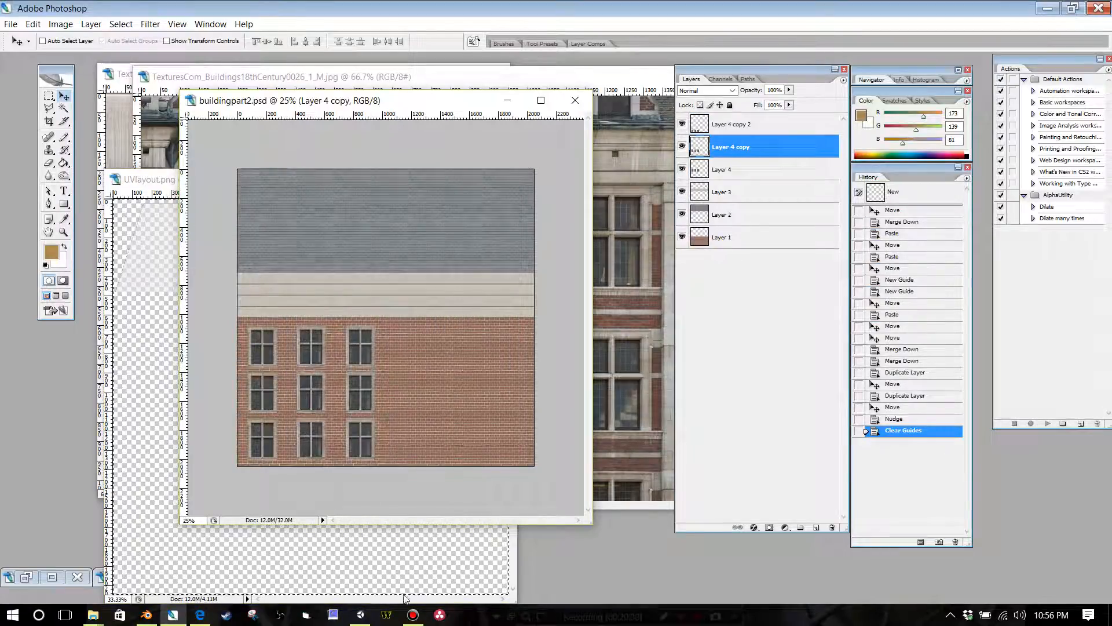
left_click(1052, 7)
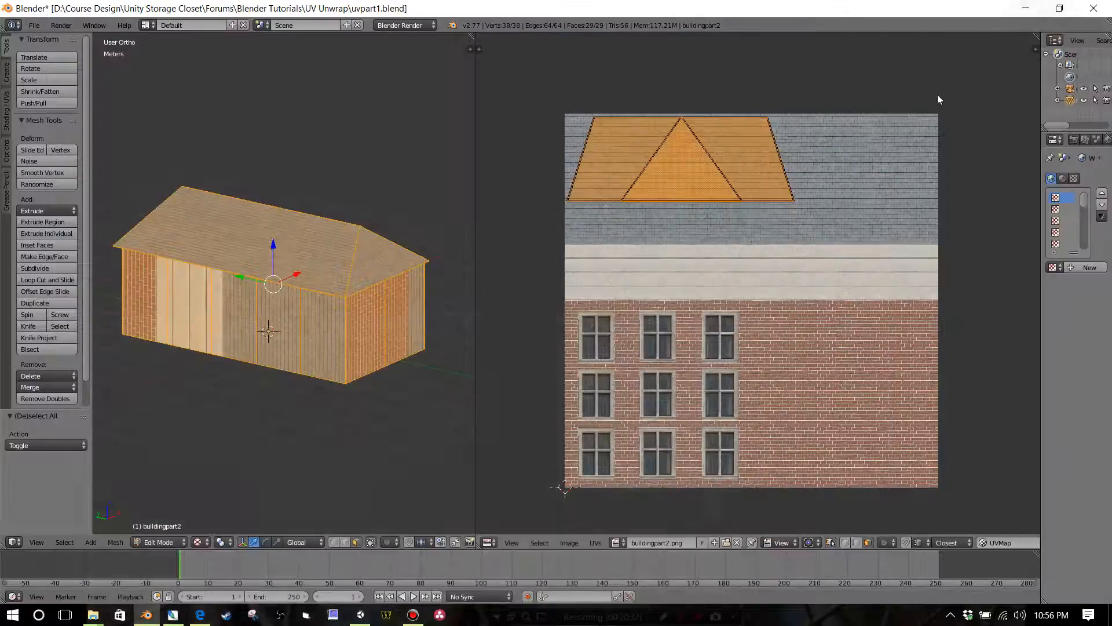
Step: Select only the brick-textured face at the left end of the long side wall and unwrap it
scroll(255, 336, "up", 1)
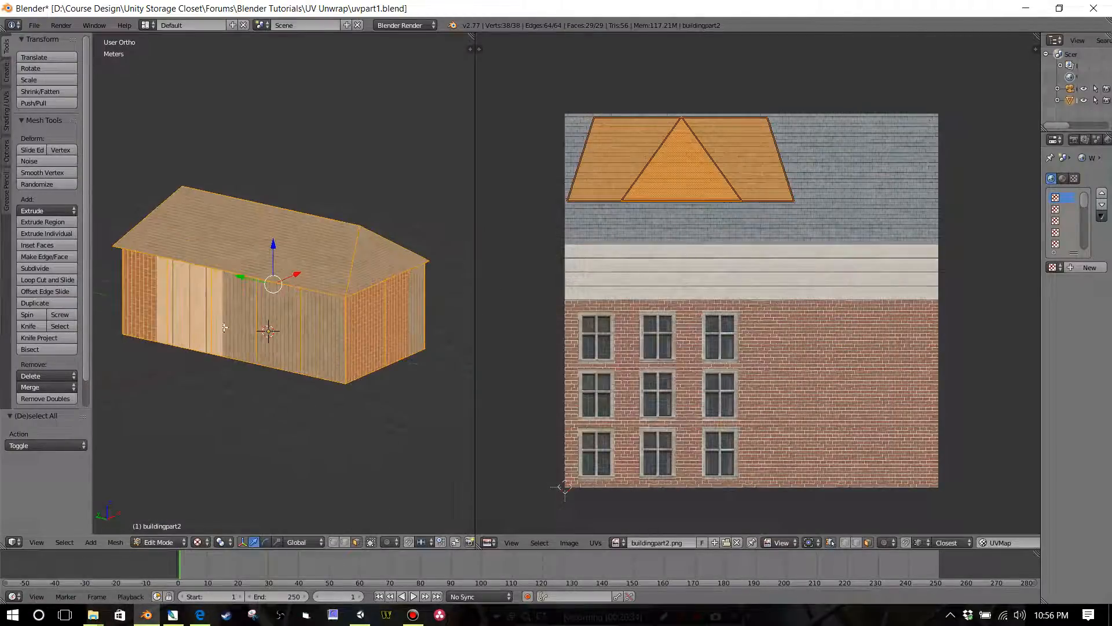
right_click(142, 302)
middle_click_drag(245, 346, 314, 330)
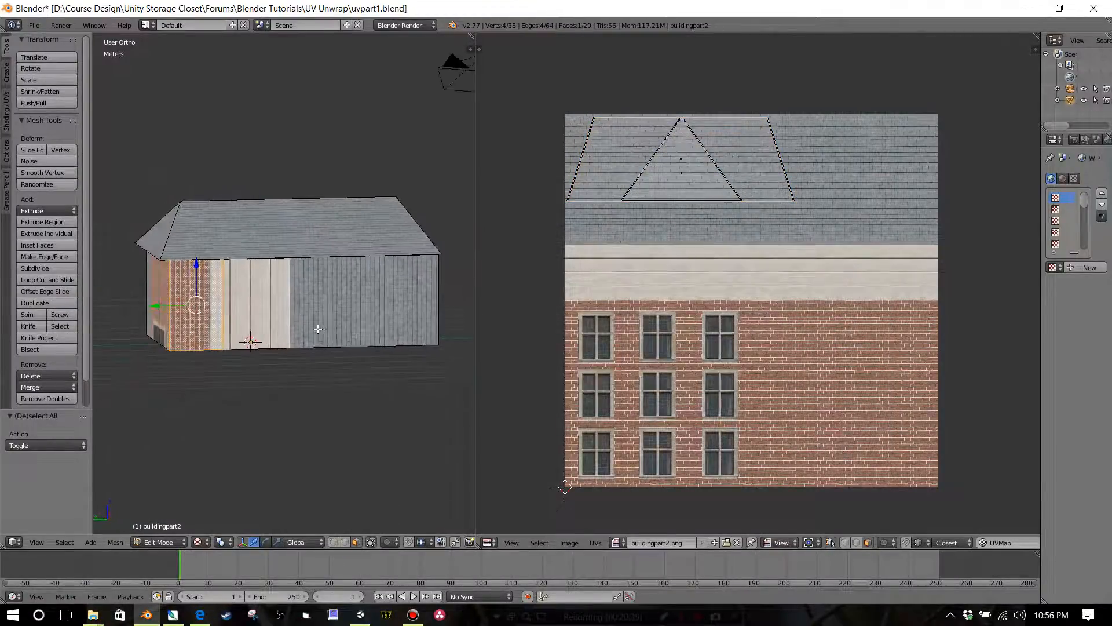
scroll(229, 328, "up", 2)
scroll(239, 316, "down", 3)
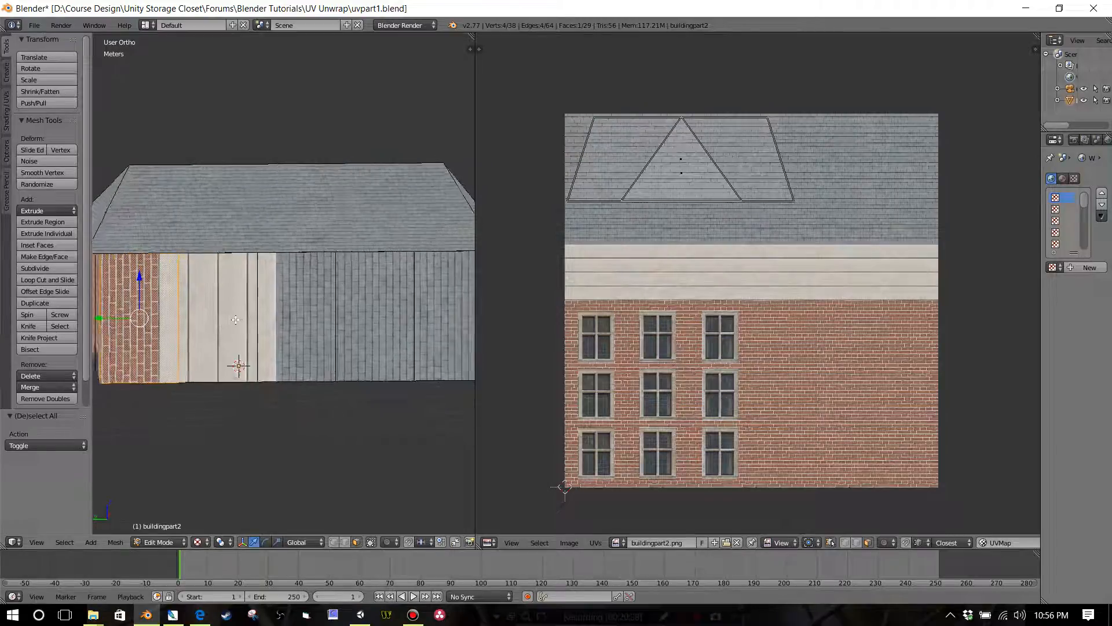
mouse_move(247, 318)
middle_mouse_down()
mouse_move(269, 319)
mouse_move(255, 315)
middle_mouse_up()
scroll(255, 315, "up", 2)
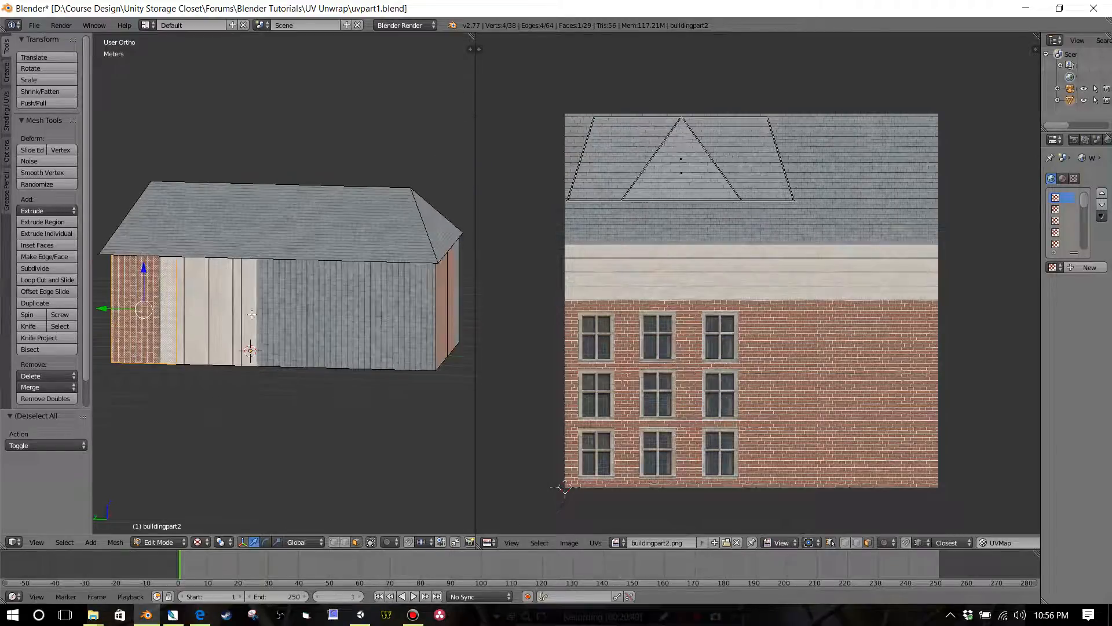
right_click(249, 315, "shift")
right_click(264, 313, "shift")
right_click(145, 311)
key("u")
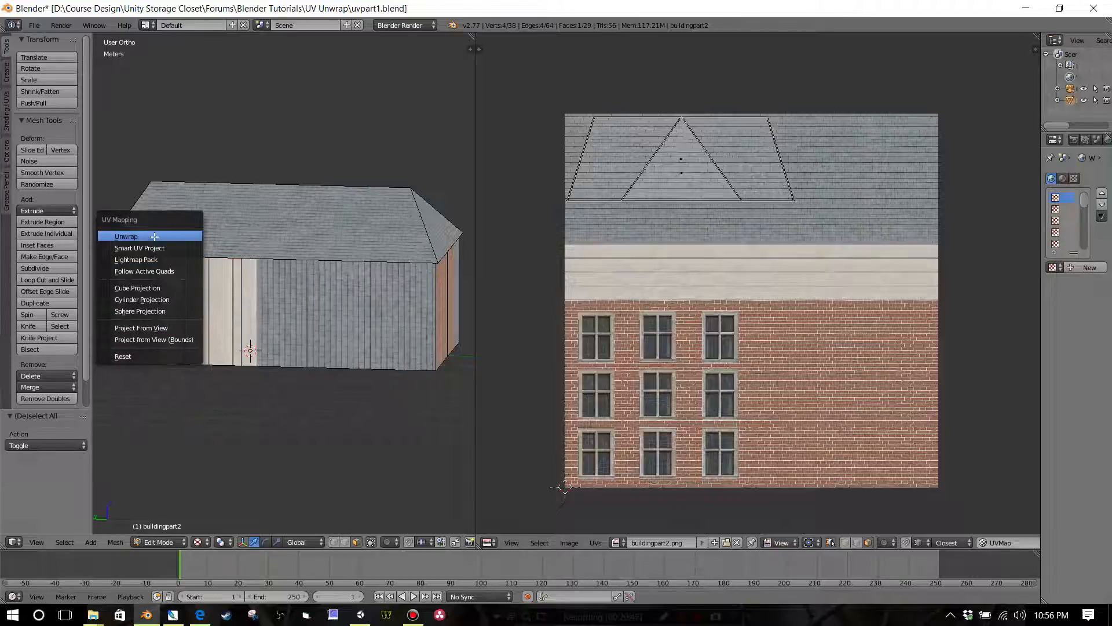
left_click(200, 238)
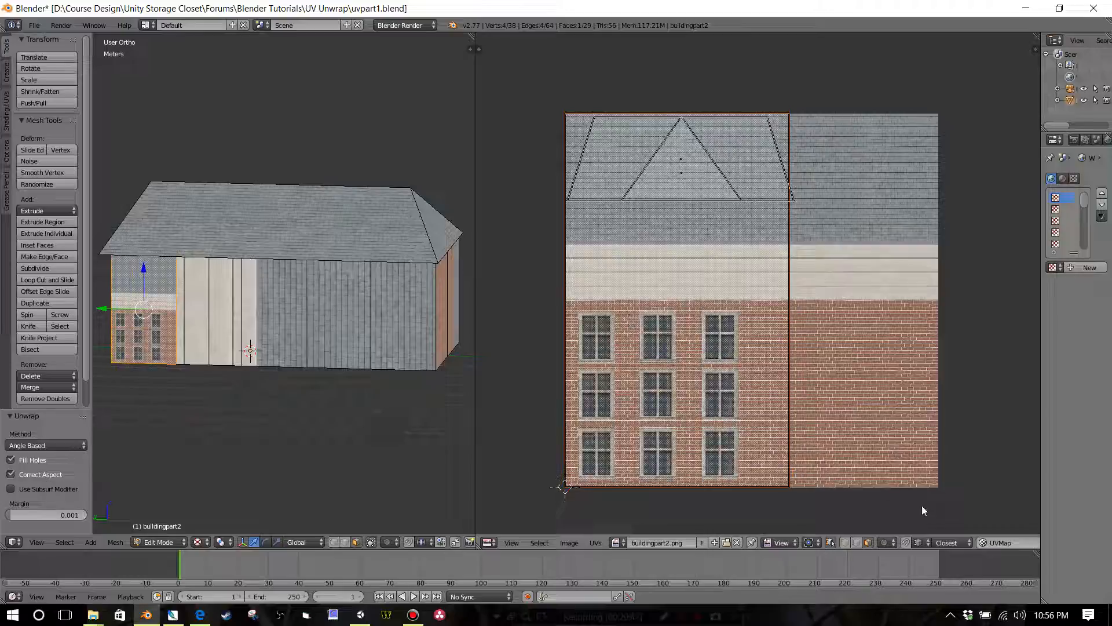
Step: Scale the selected wall face's UVs by about 0.502 and move them over the two left window columns of the brick texture
key("s")
left_click(785, 422)
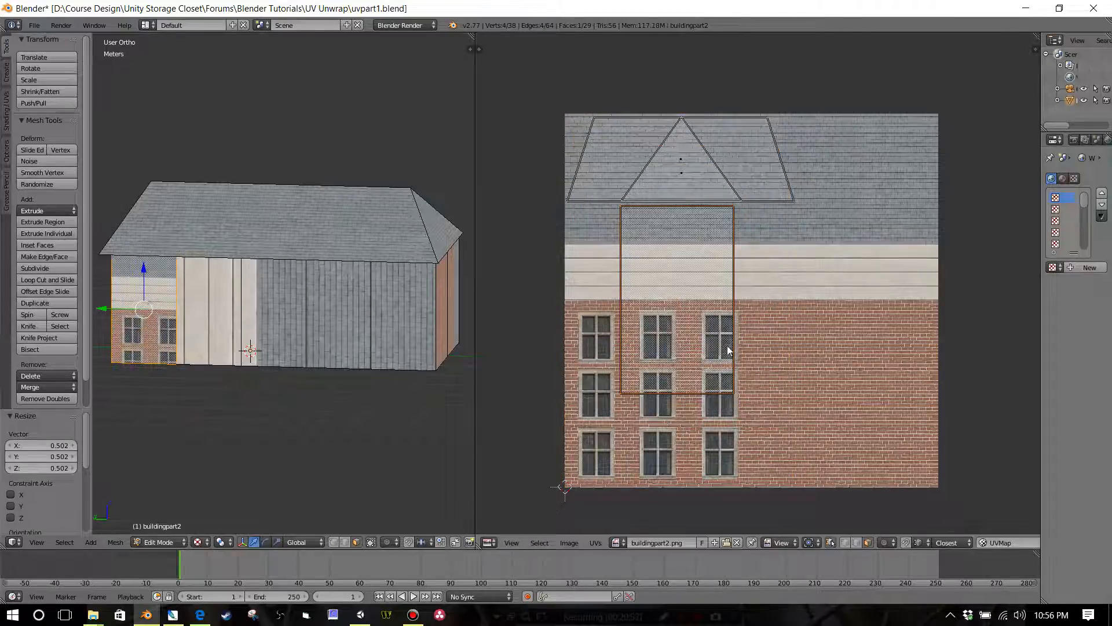
key("g")
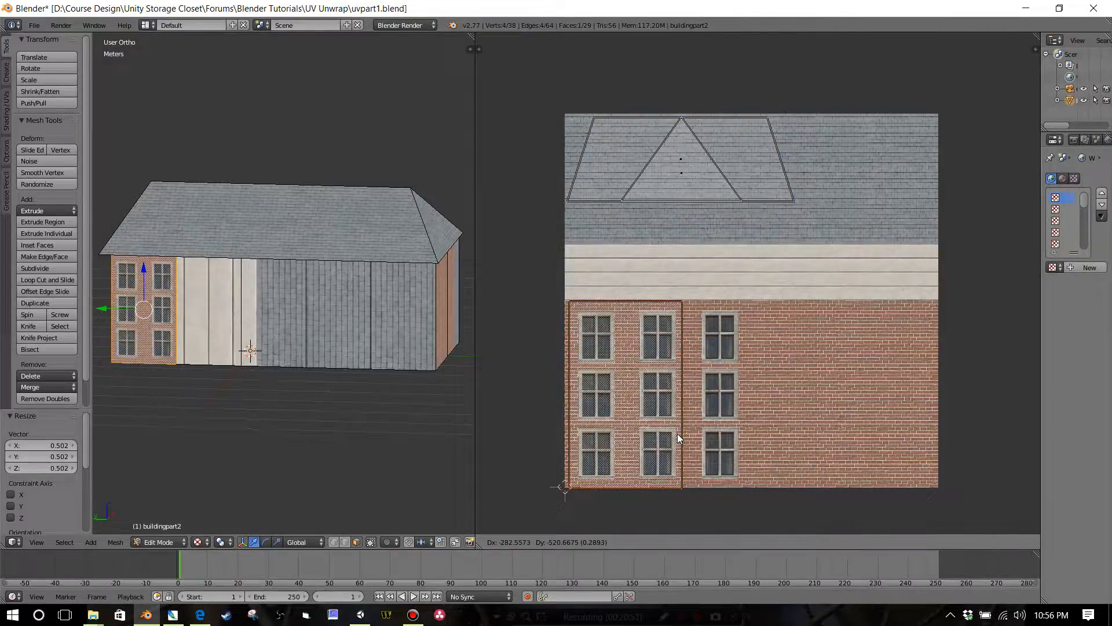
left_click(680, 437)
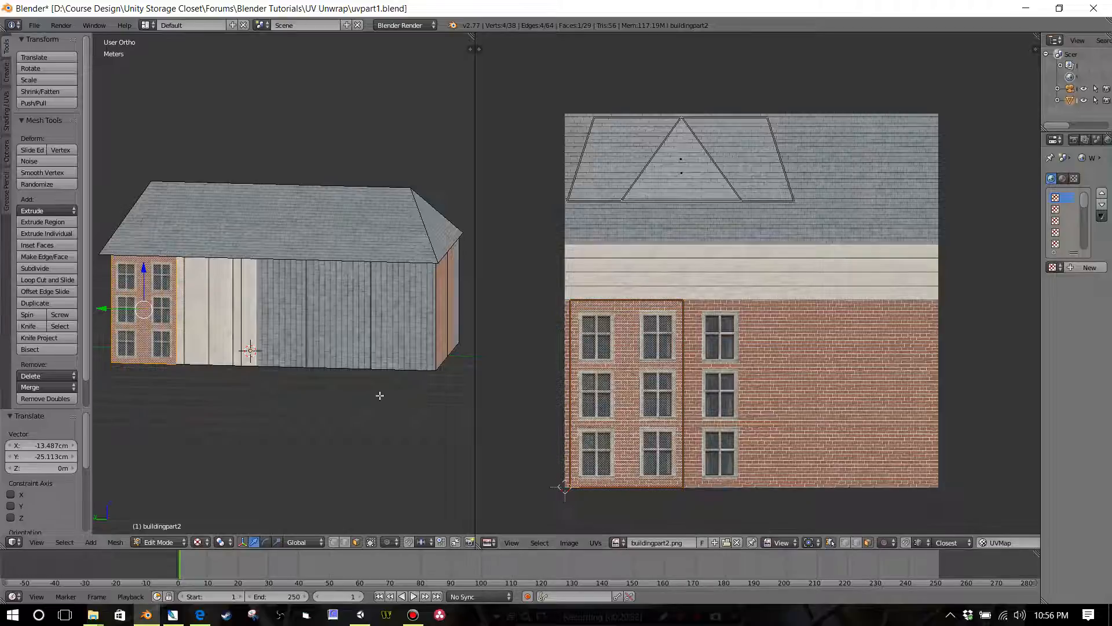
Step: Select only the next face along the side wall, beside the windowed brick face, and unwrap it
scroll(282, 371, "up", 1)
middle_click_drag(282, 370, 370, 364, "shift")
scroll(384, 364, "up", 3)
scroll(355, 380, "up", 1)
scroll(372, 358, "up", 1)
scroll(372, 358, "down", 1)
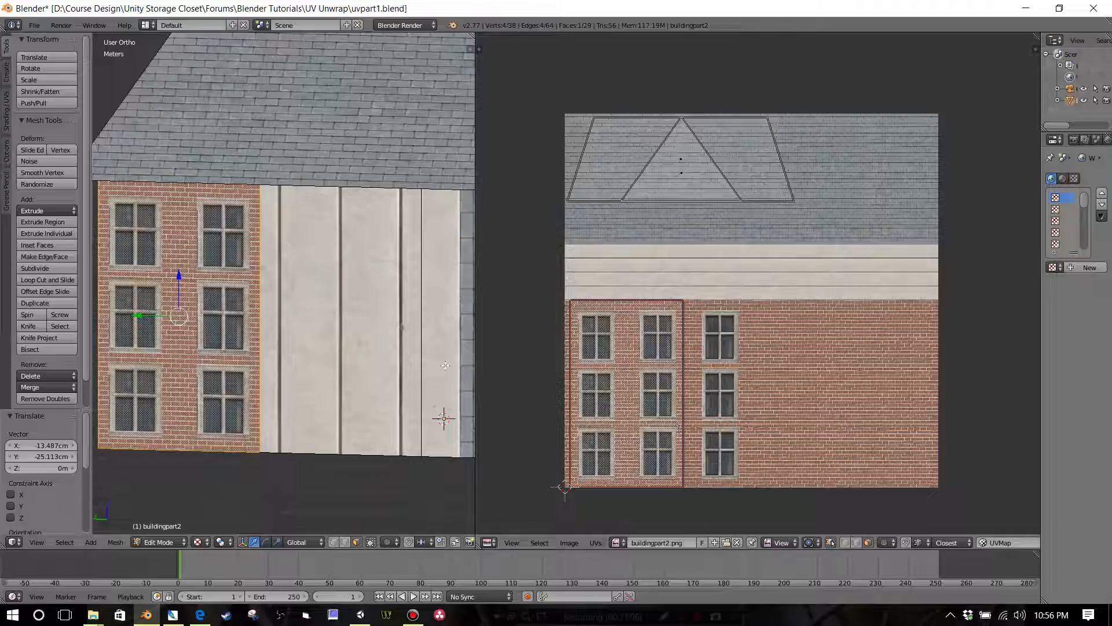
right_click(370, 354)
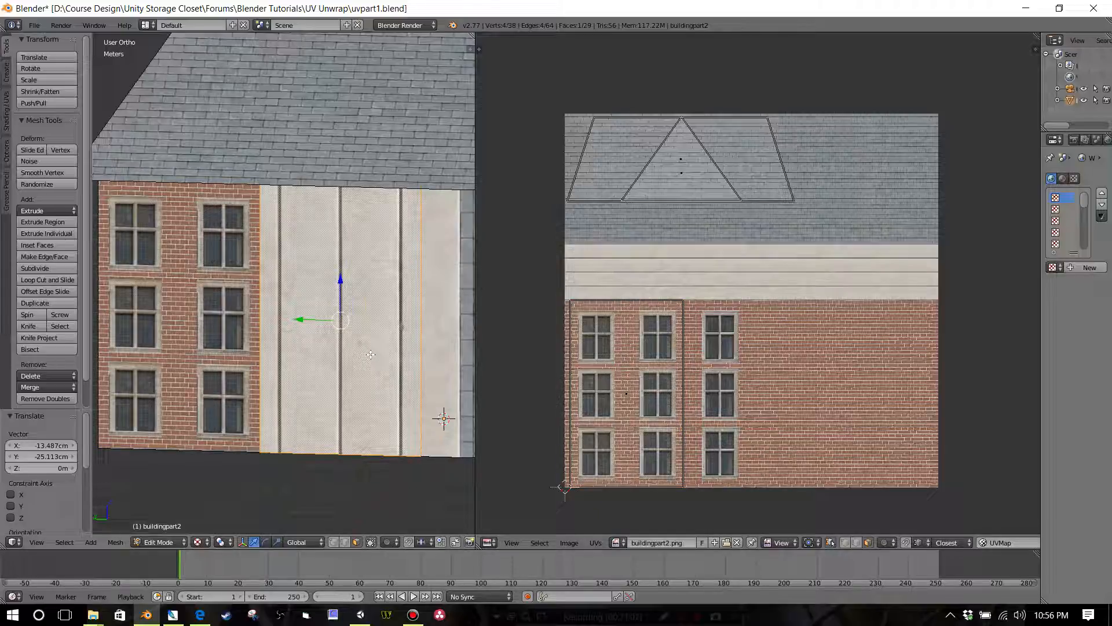
key("u")
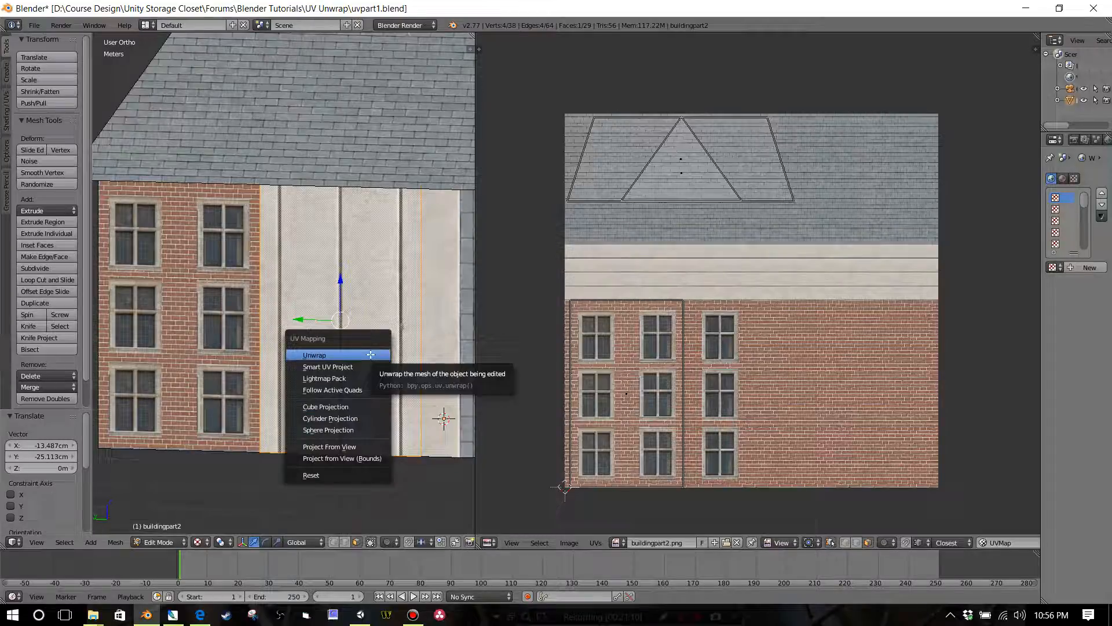
left_click(371, 354)
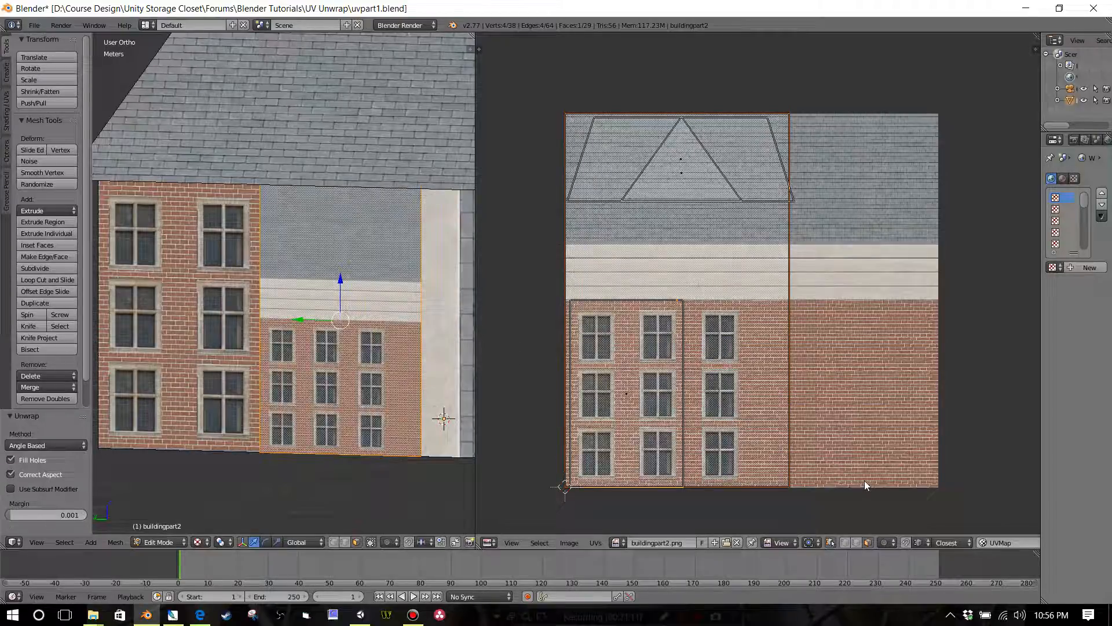
Step: Scale the second wall face's UVs by about 0.49 and move them onto the texture's two left window columns
key("s")
left_click(771, 404)
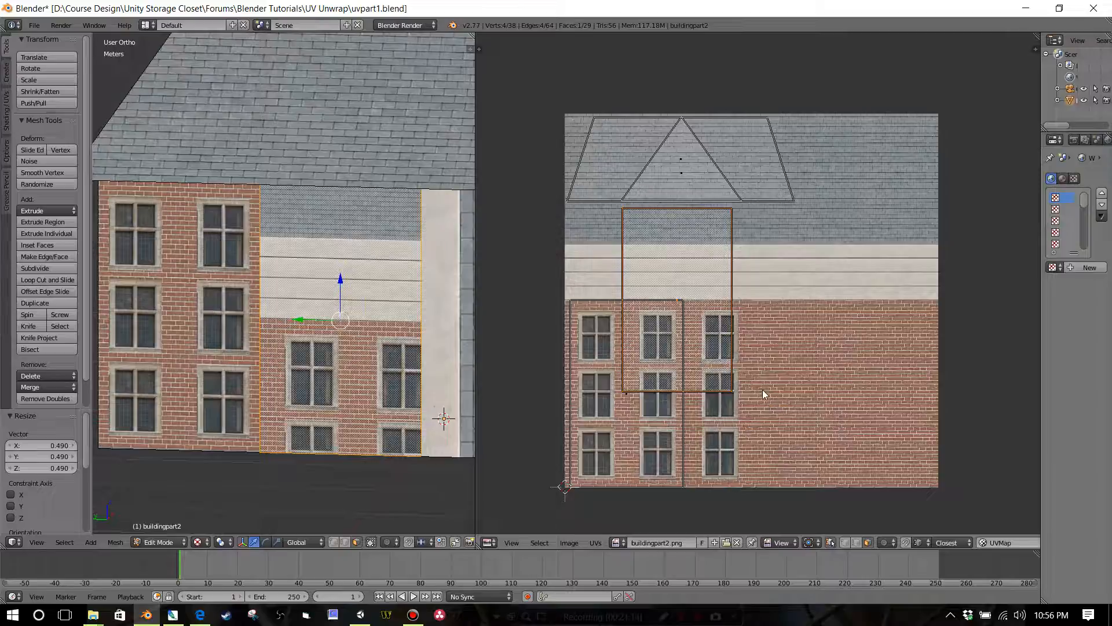
key("g")
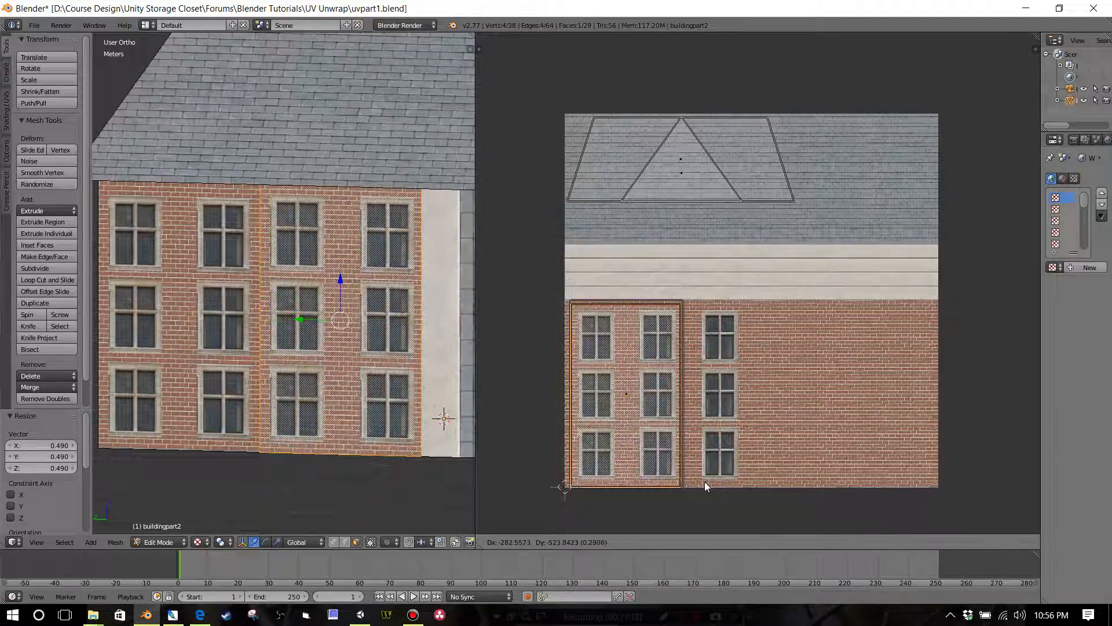
left_click(707, 483)
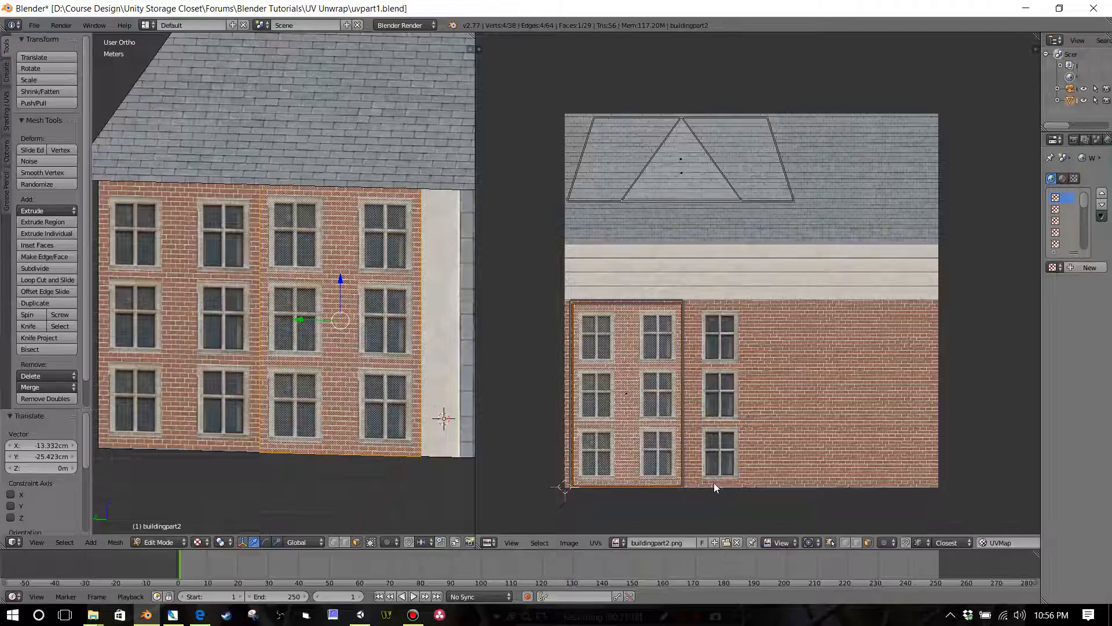
Step: Enlarge the second face's UVs by about 1.03 and shift them slightly so its windows and bricks line up with the neighbouring face
key("s")
left_click(718, 485)
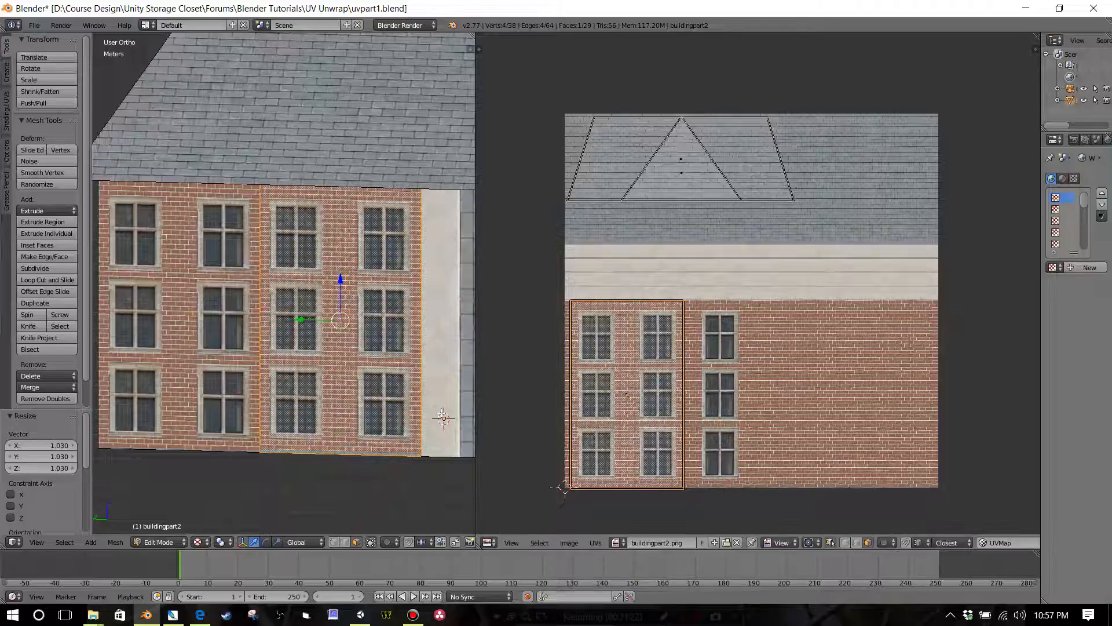
scroll(363, 404, "up", 4)
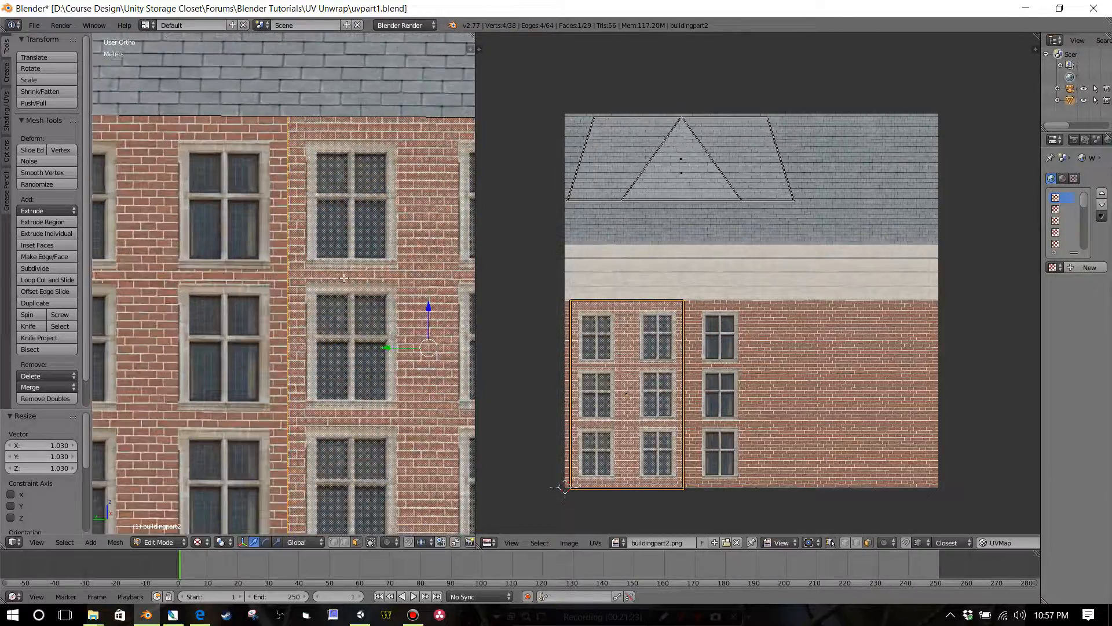
key("g")
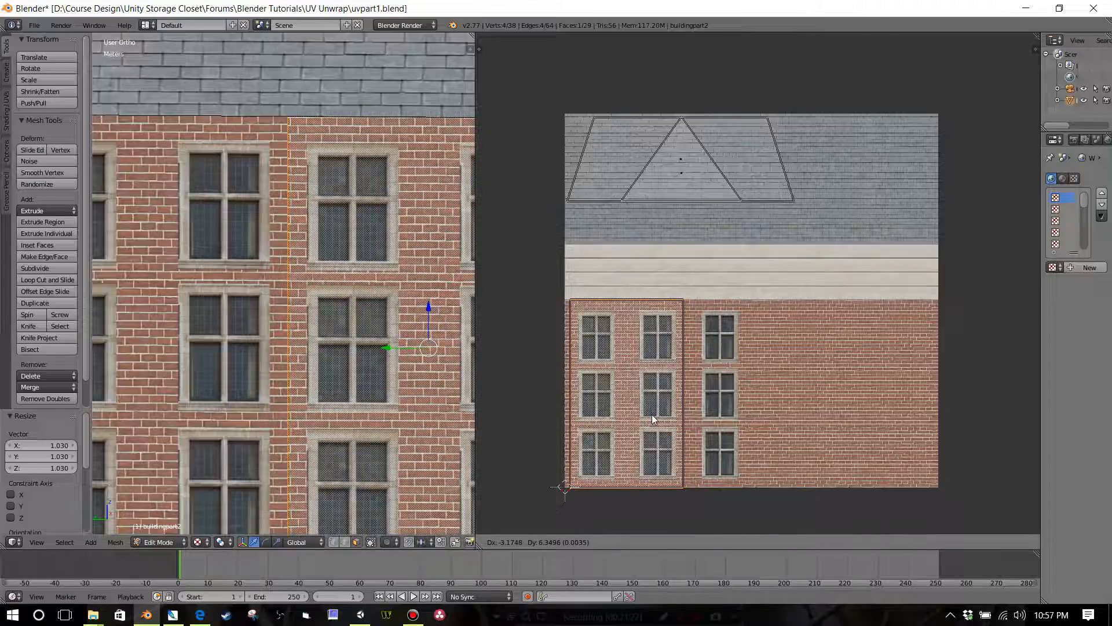
left_click(651, 415)
scroll(564, 427, "down", 3)
scroll(388, 393, "down", 2)
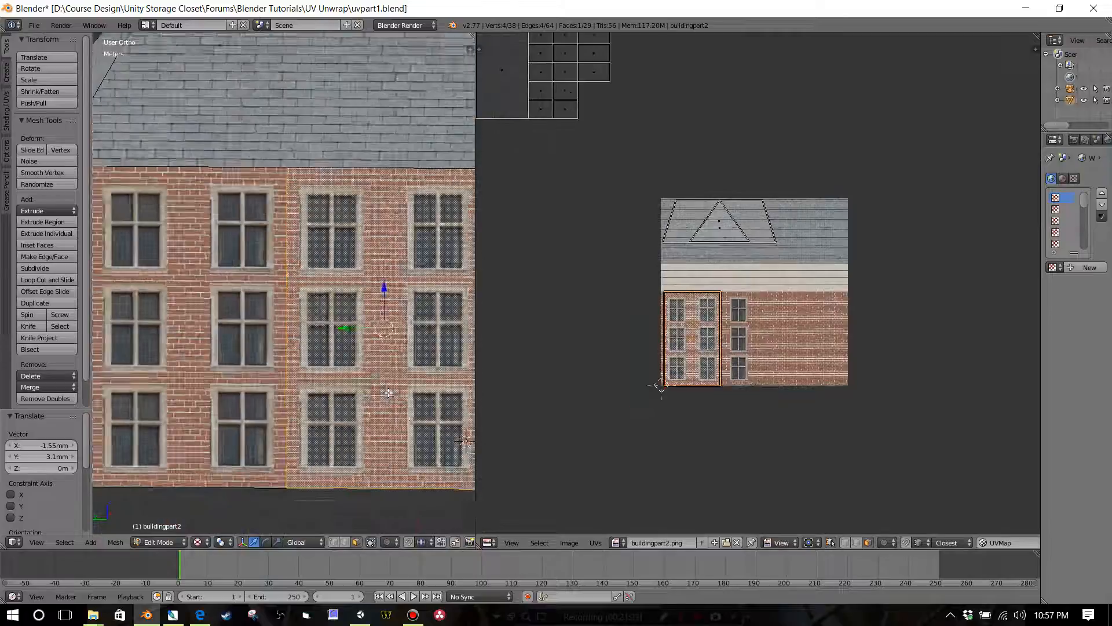
scroll(388, 393, "down", 3)
scroll(388, 393, "up", 4)
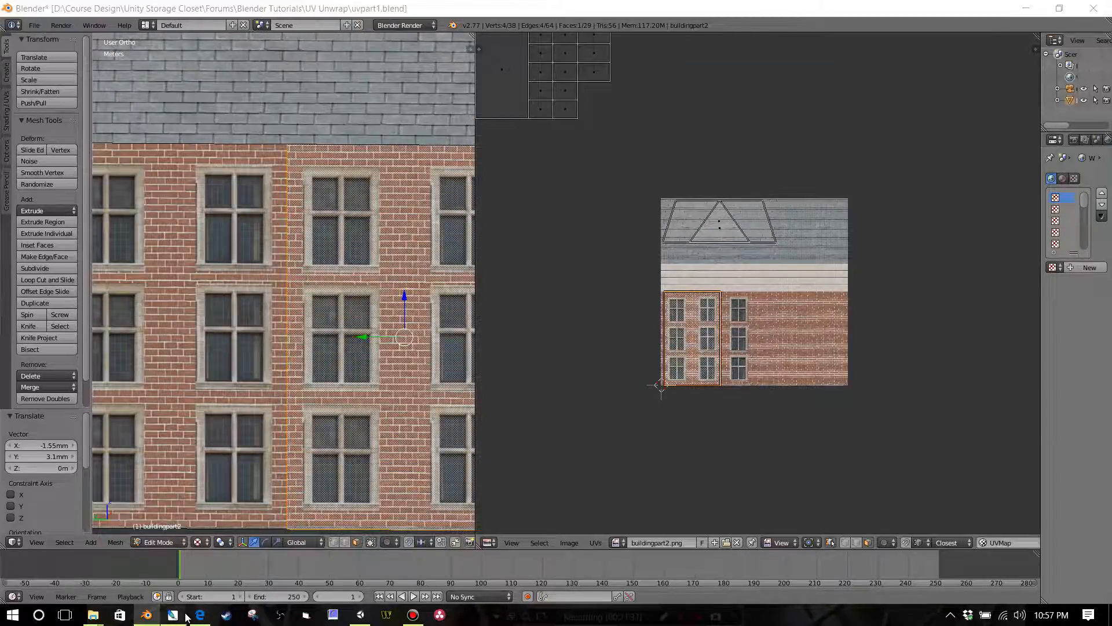
Step: Switch to Photoshop, select Layer 1, turn on snapping, and place a vertical guide at the horizontal centre of buildingpart2.psd
left_click(184, 615)
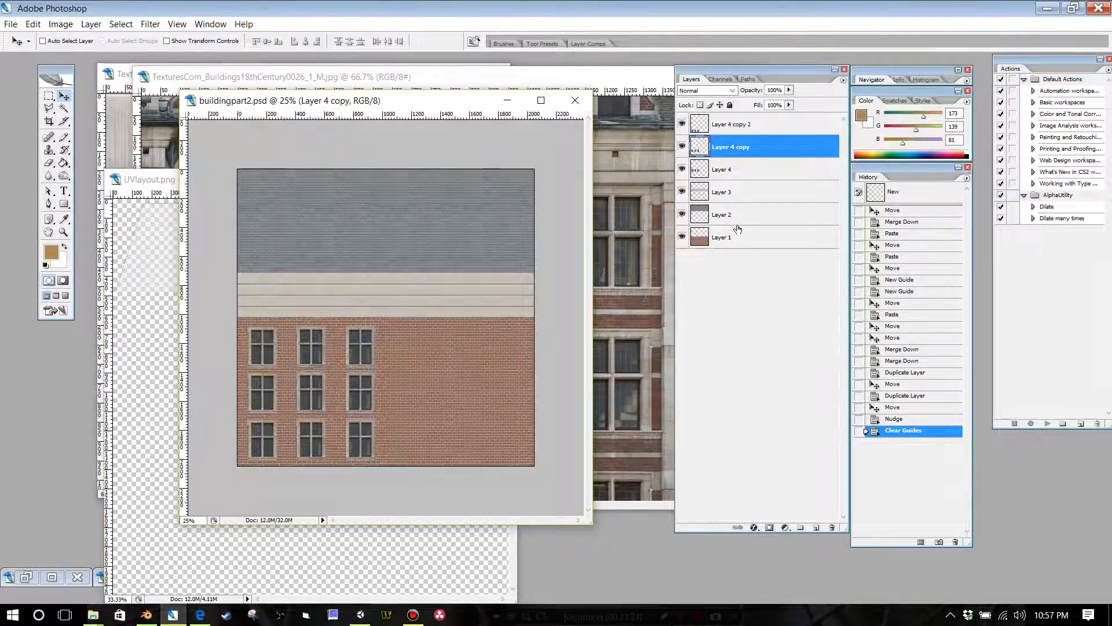
left_click(738, 232)
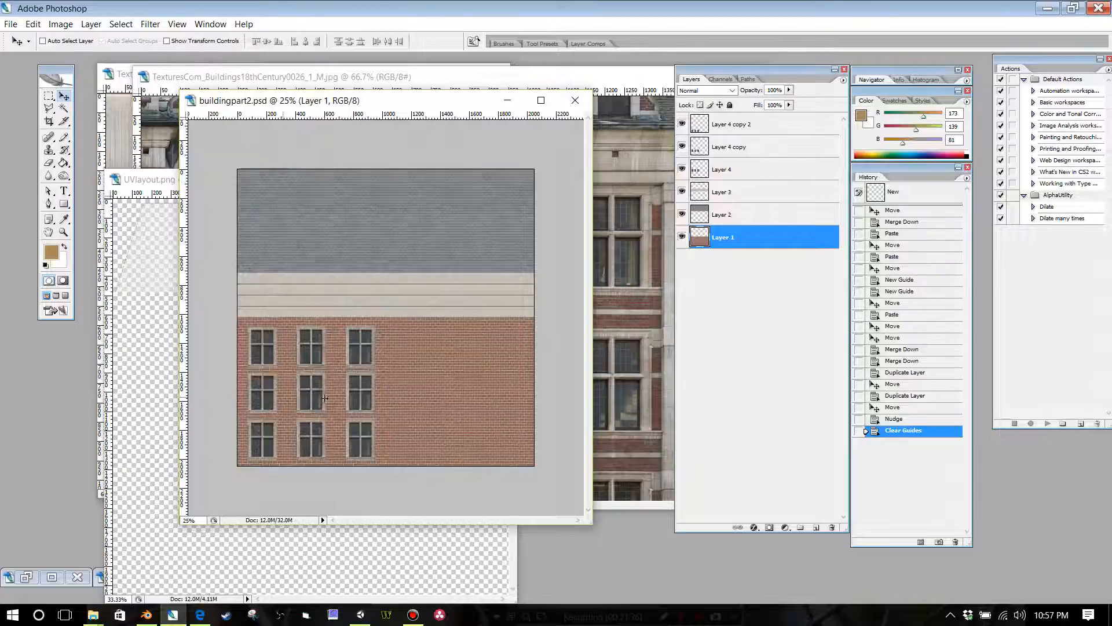
left_click_drag(325, 398, 389, 400)
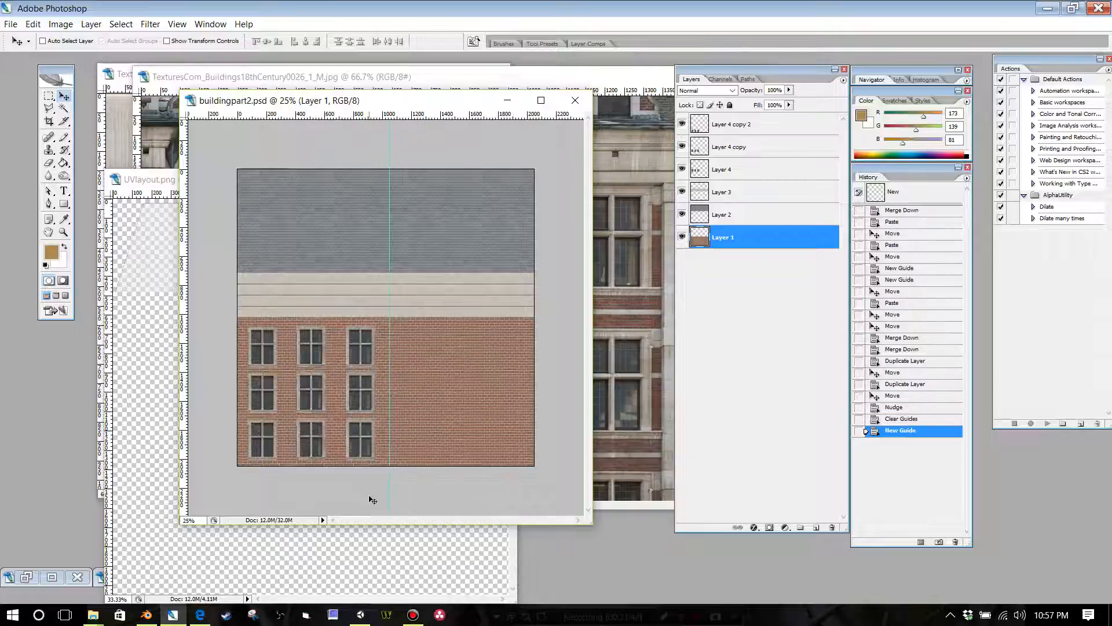
left_click(176, 25)
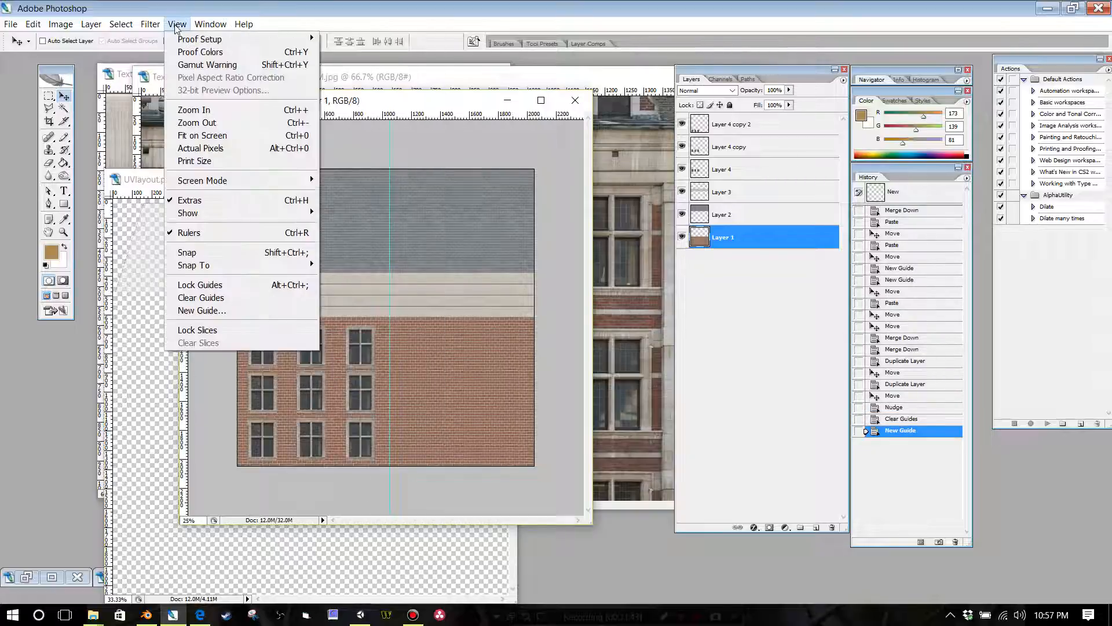
left_click(187, 252)
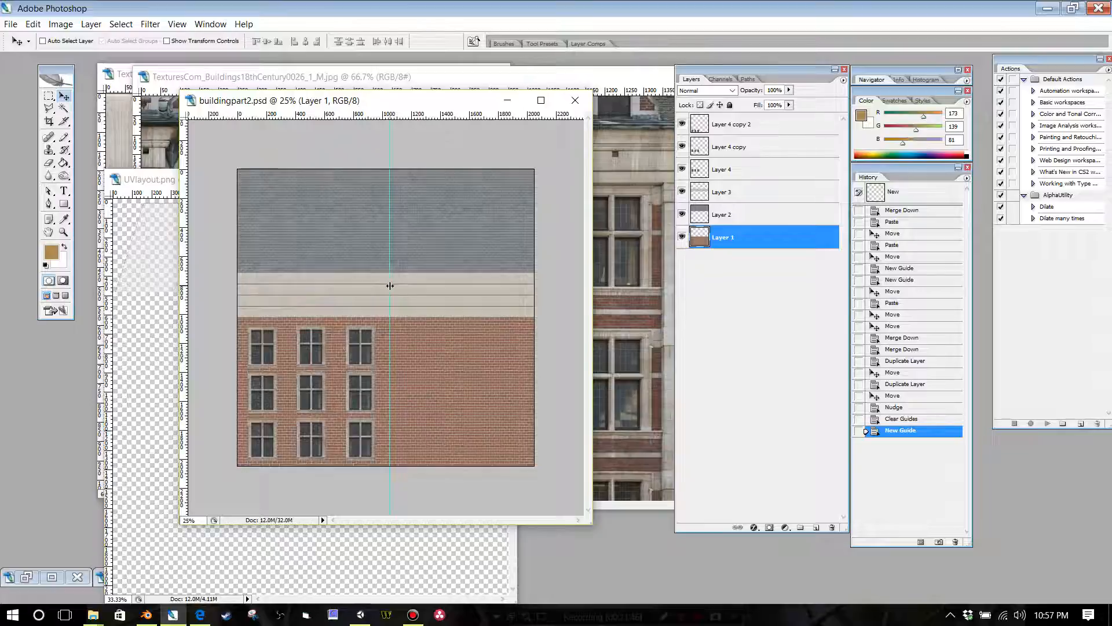
key("Tab")
left_click_drag(390, 286, 386, 285)
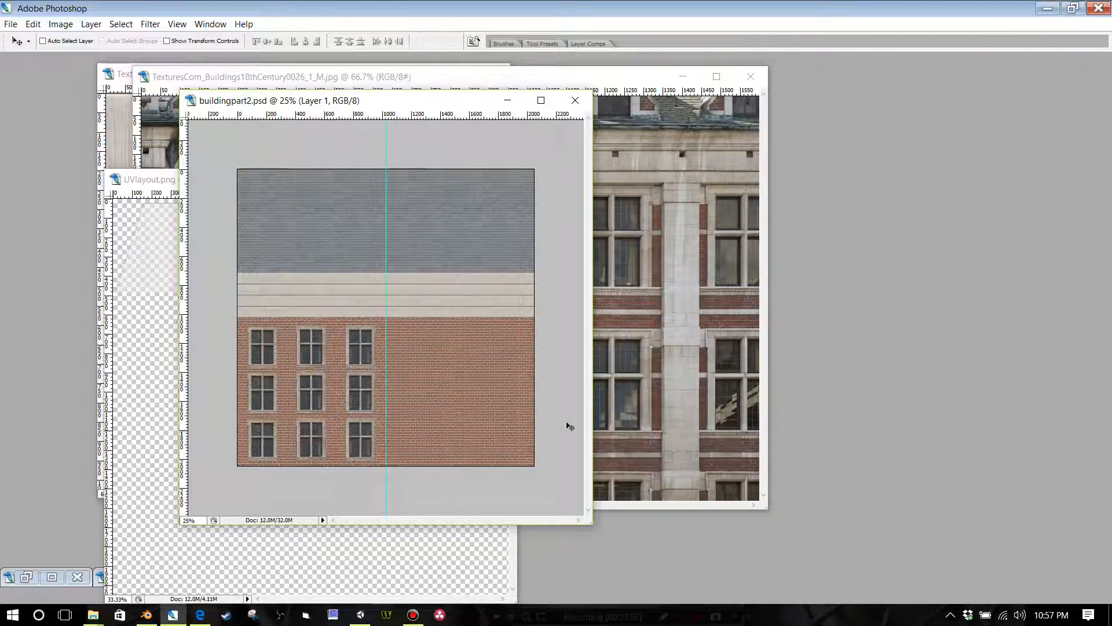
key("Tab")
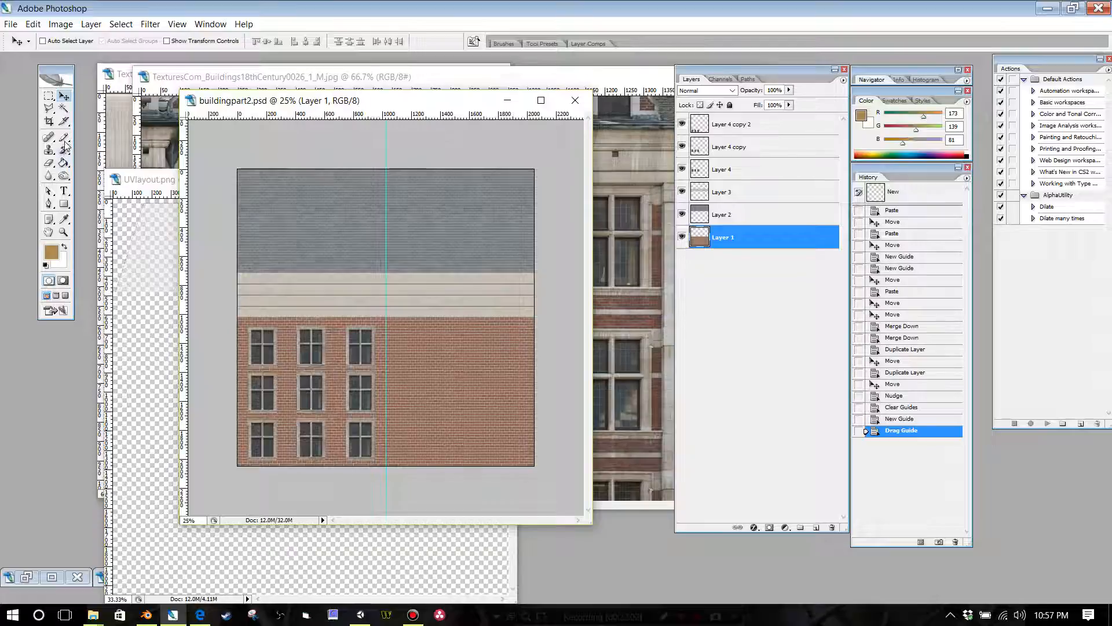
Step: Set the foreground colour to near-black 0a0a0a and activate the Pencil tool
key("i")
left_click(55, 253)
left_click(271, 258)
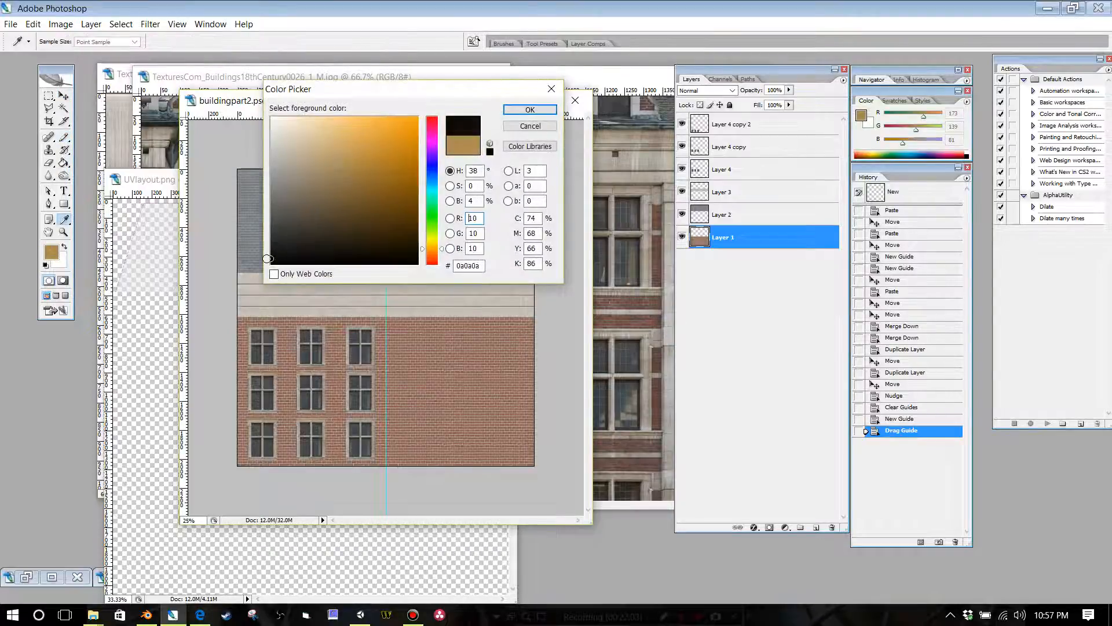
left_click(529, 110)
key("b")
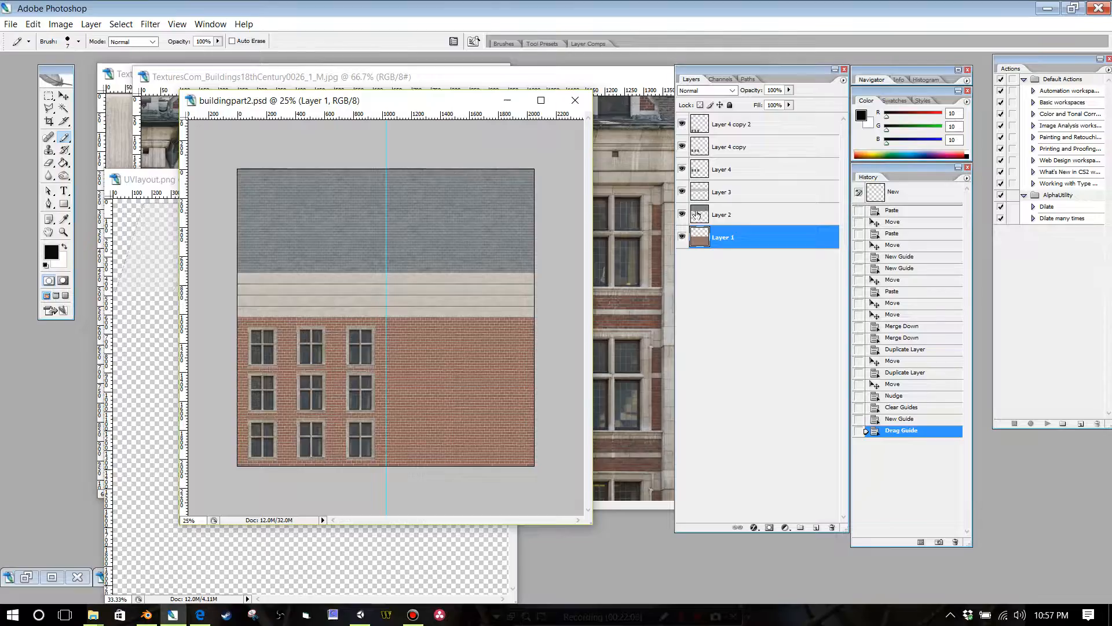
Step: Add a new layer above all others and draw a vertical pencil line along the guide through the brick area
left_click(817, 528)
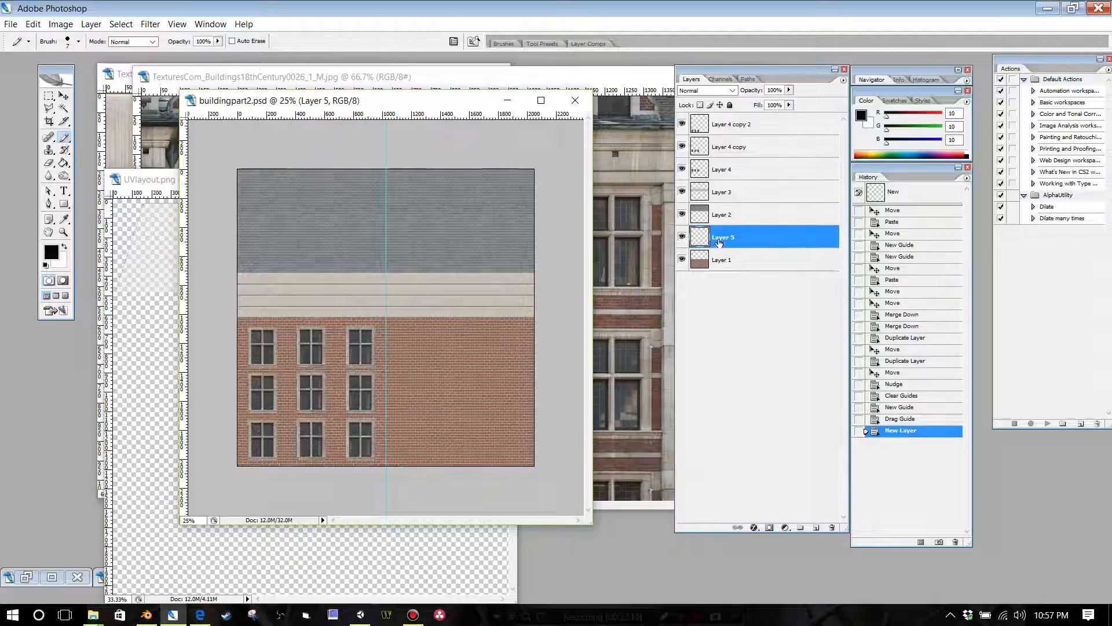
left_click_drag(719, 244, 731, 113)
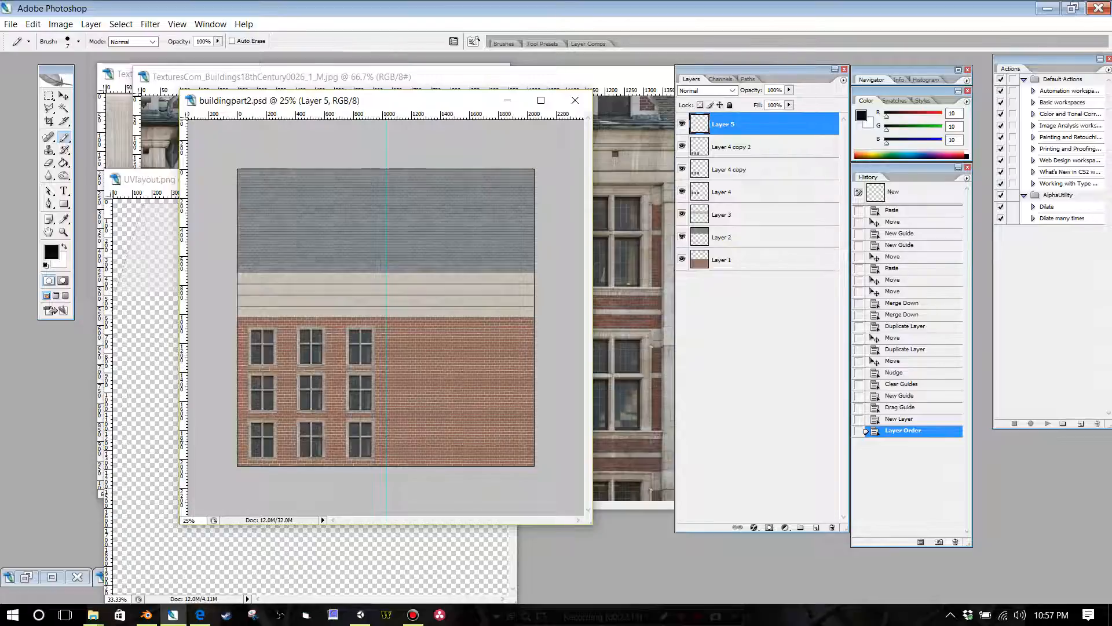
left_click_drag(386, 441, 386, 354)
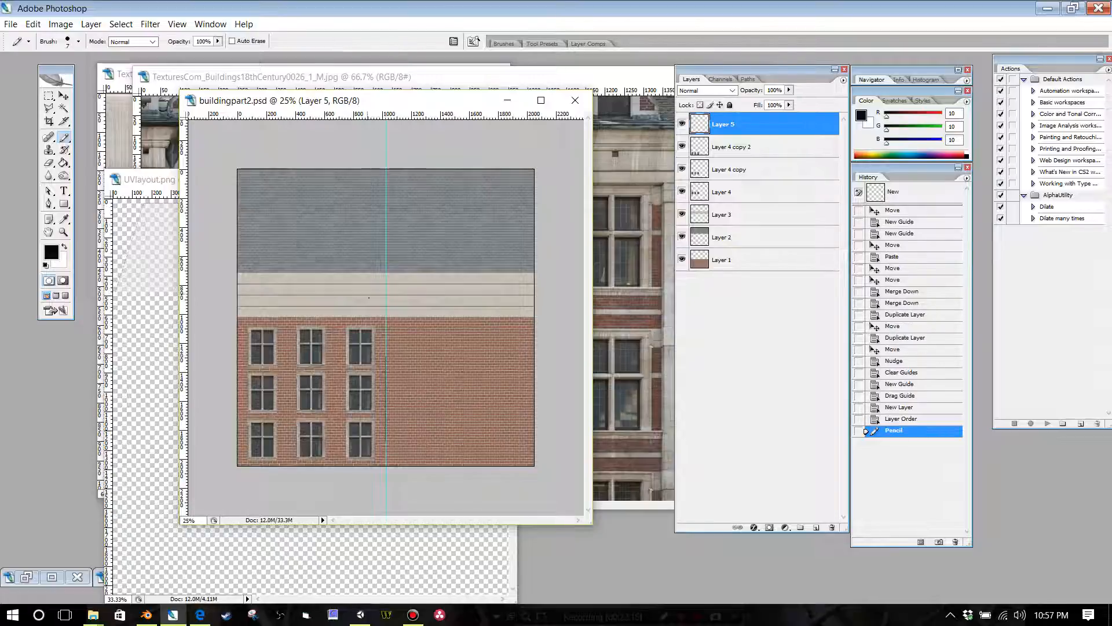
Step: Save buildingpart2.psd, and save a PNG copy that replaces buildingpart2.png in the UV Unwrap folder
left_click(11, 24)
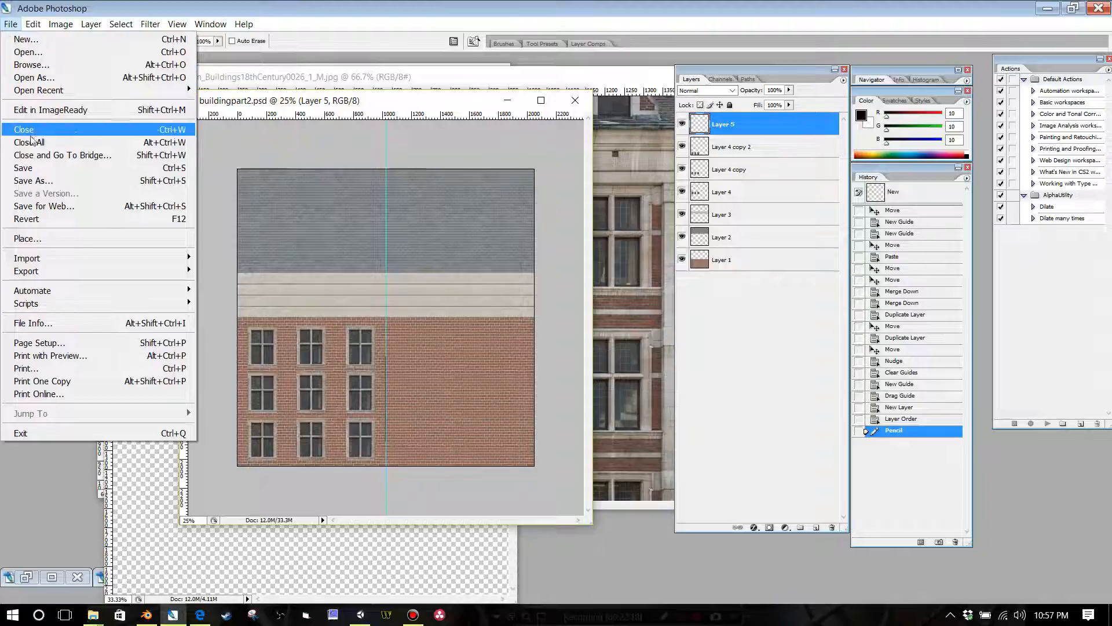
left_click(10, 24)
left_click(11, 24)
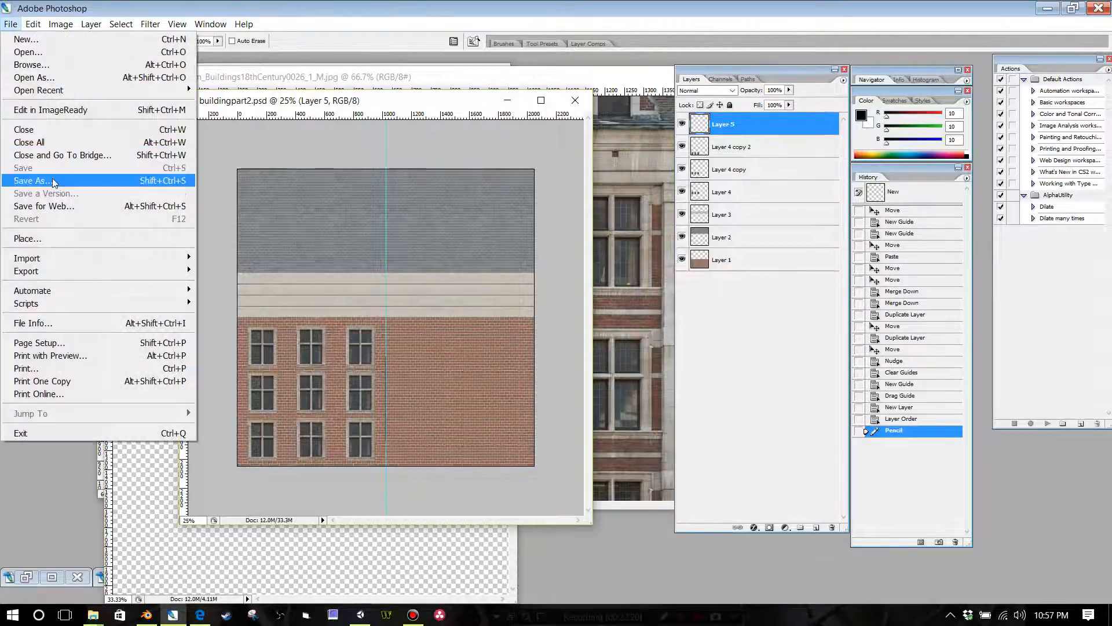
left_click(26, 179)
left_click(261, 400)
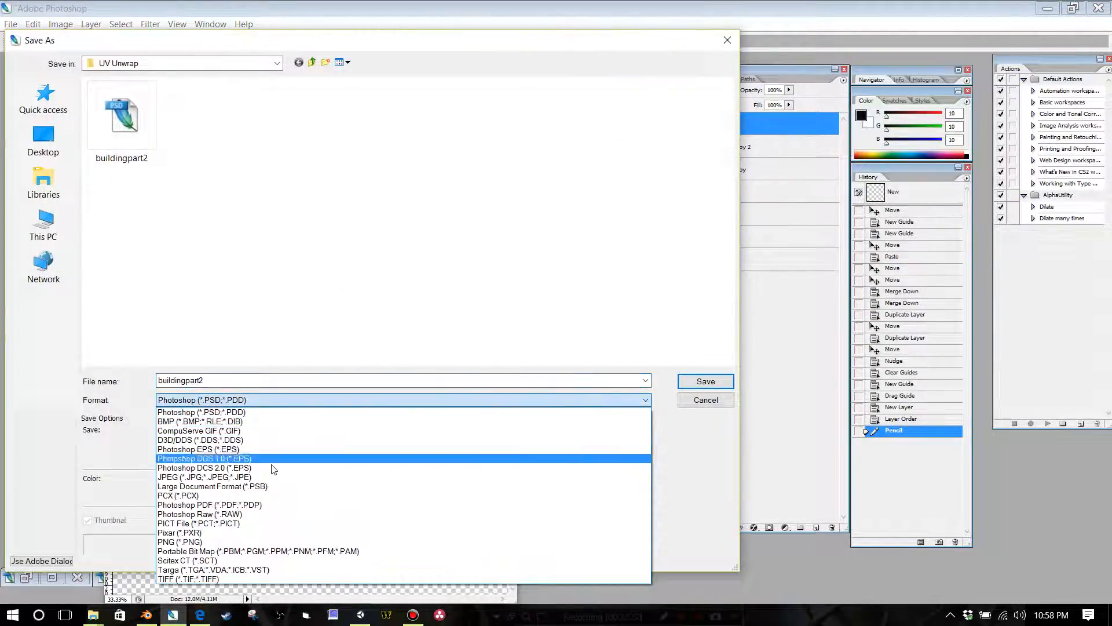
left_click(268, 542)
left_click(197, 127)
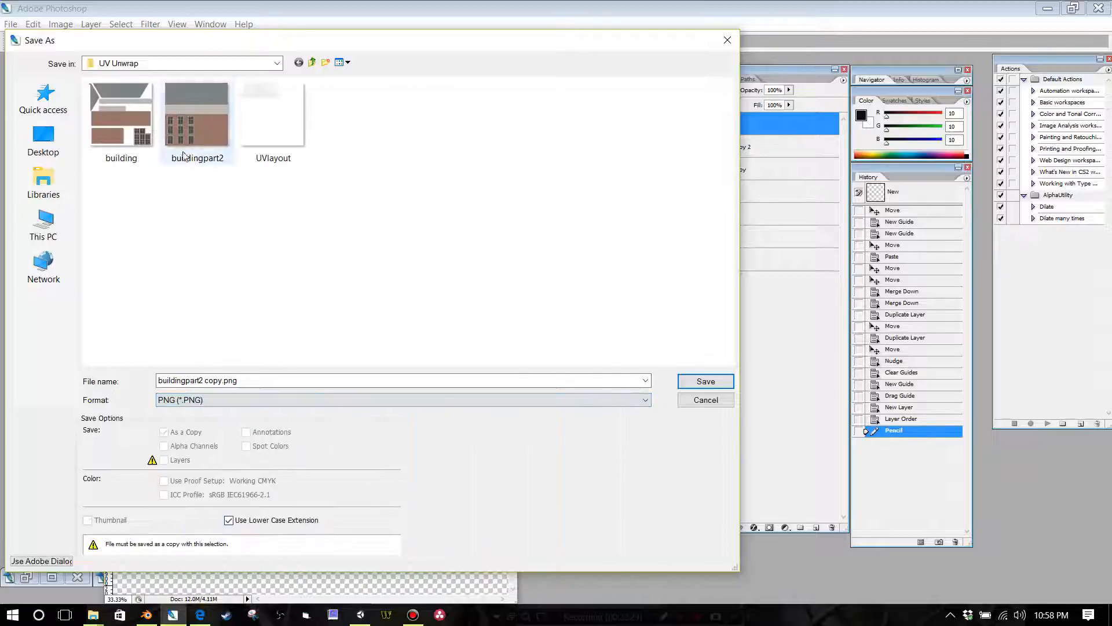
left_click(693, 382)
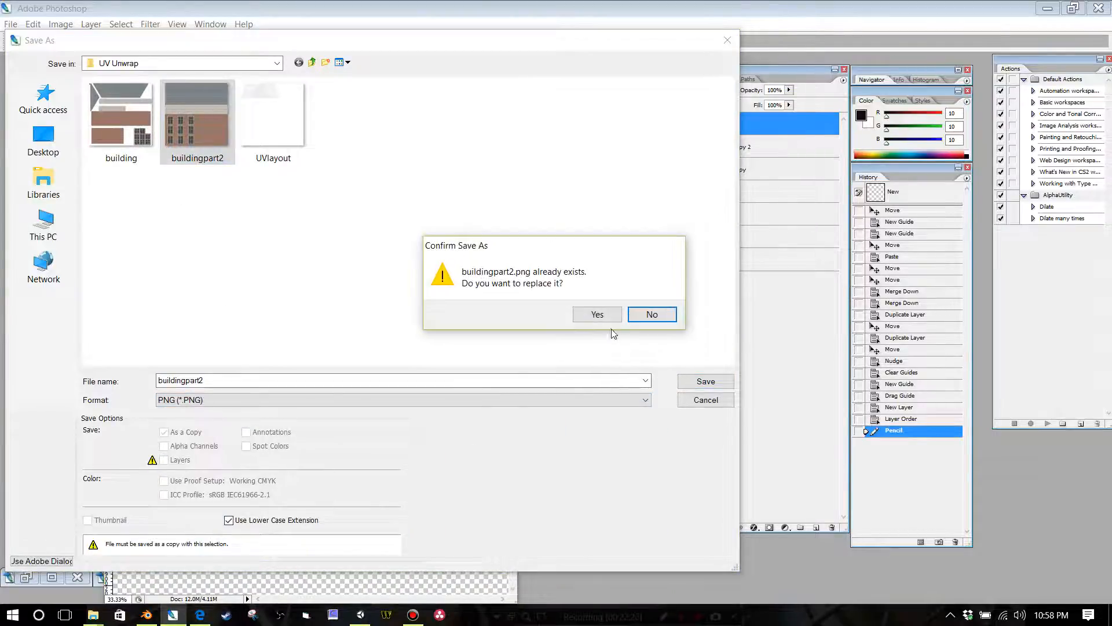
left_click(600, 314)
left_click(593, 300)
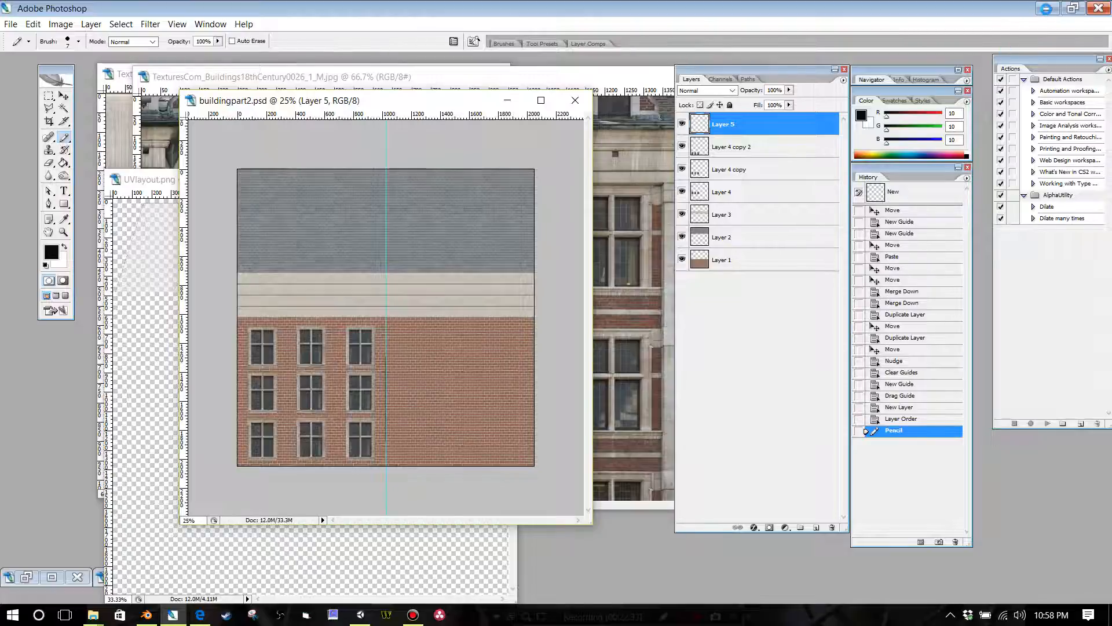
Step: Switch to Blender, save uvpart1.blend, and reopen the file to reload the updated texture
left_click(1047, 8)
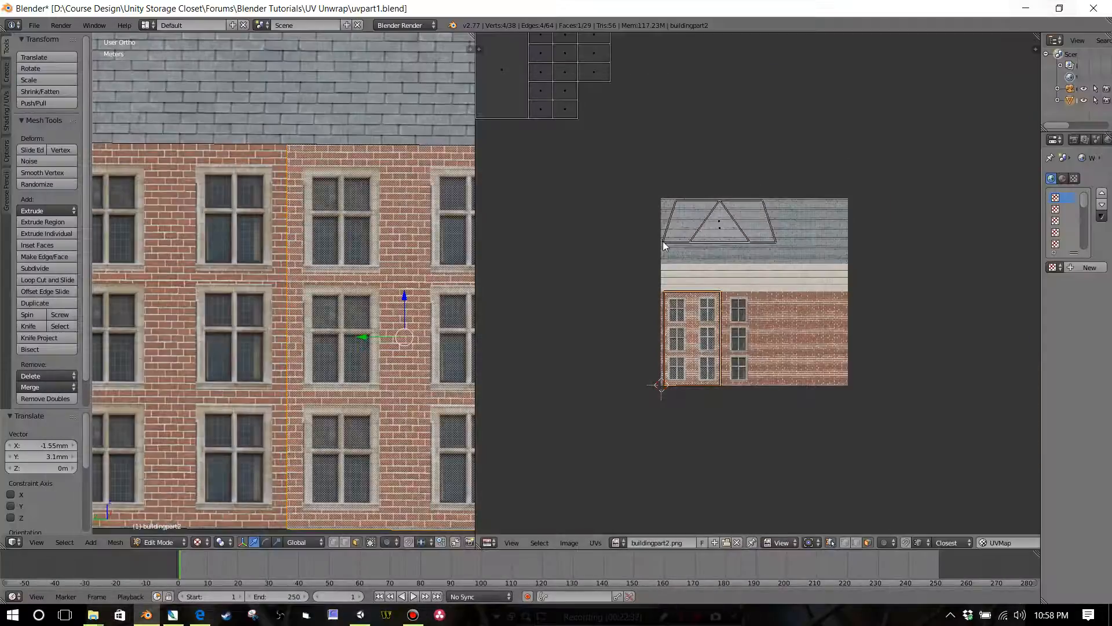
left_click(34, 25)
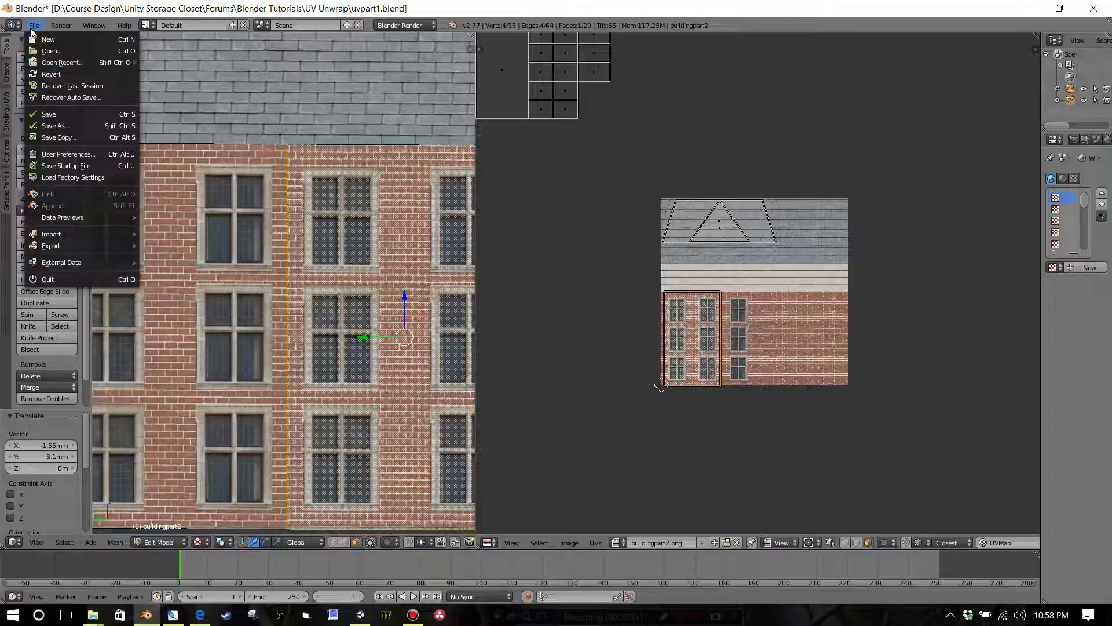
left_click(43, 114)
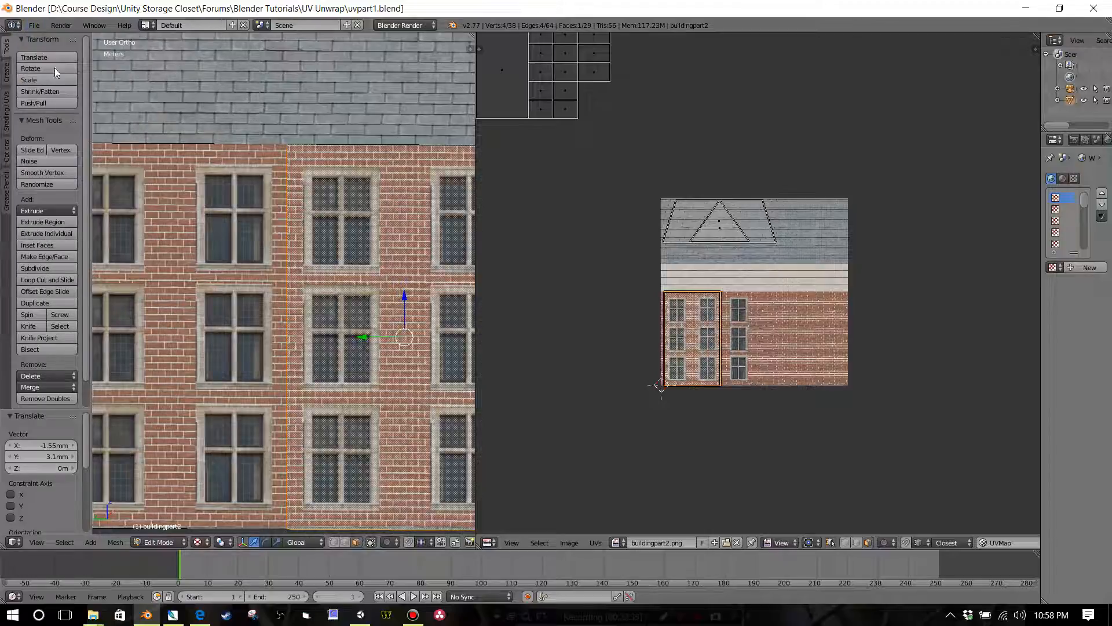
left_click(34, 25)
mouse_move(52, 64)
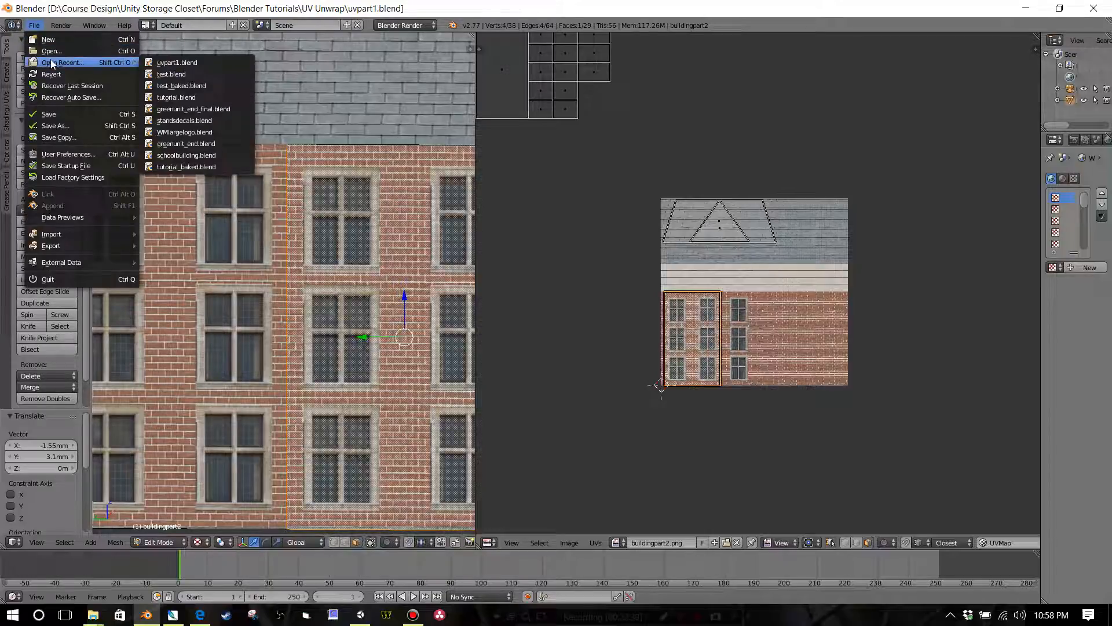
left_click(162, 63)
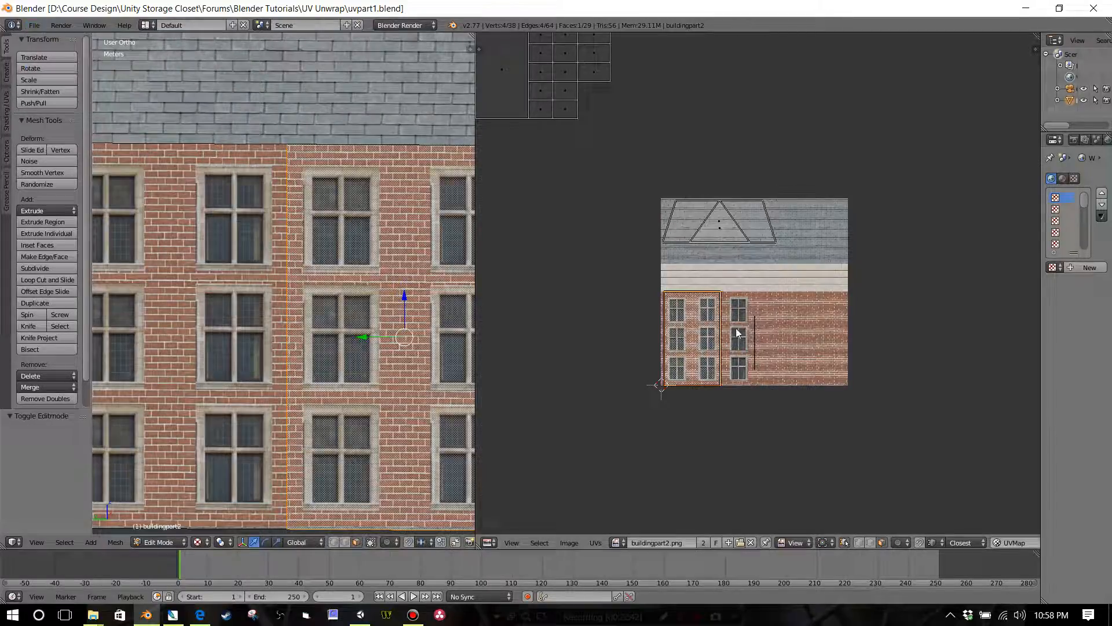
Step: Scale the selected wall face's UVs by about 1.837 along X and move them so the right edge meets the black pencil line
scroll(757, 337, "up", 6)
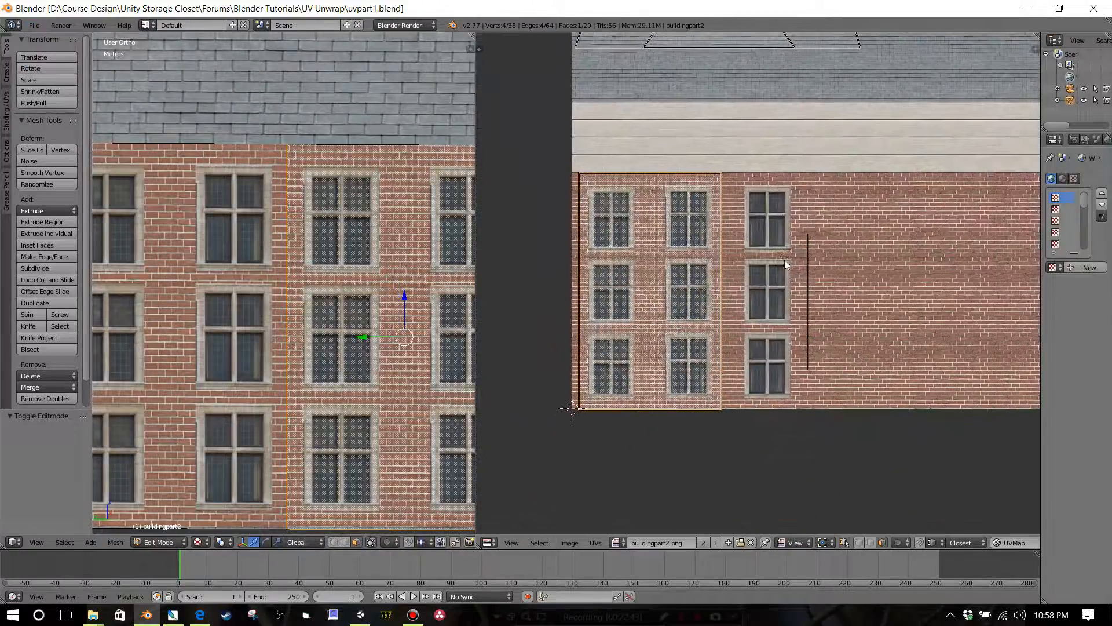
scroll(786, 302, "down", 2)
scroll(293, 352, "down", 3)
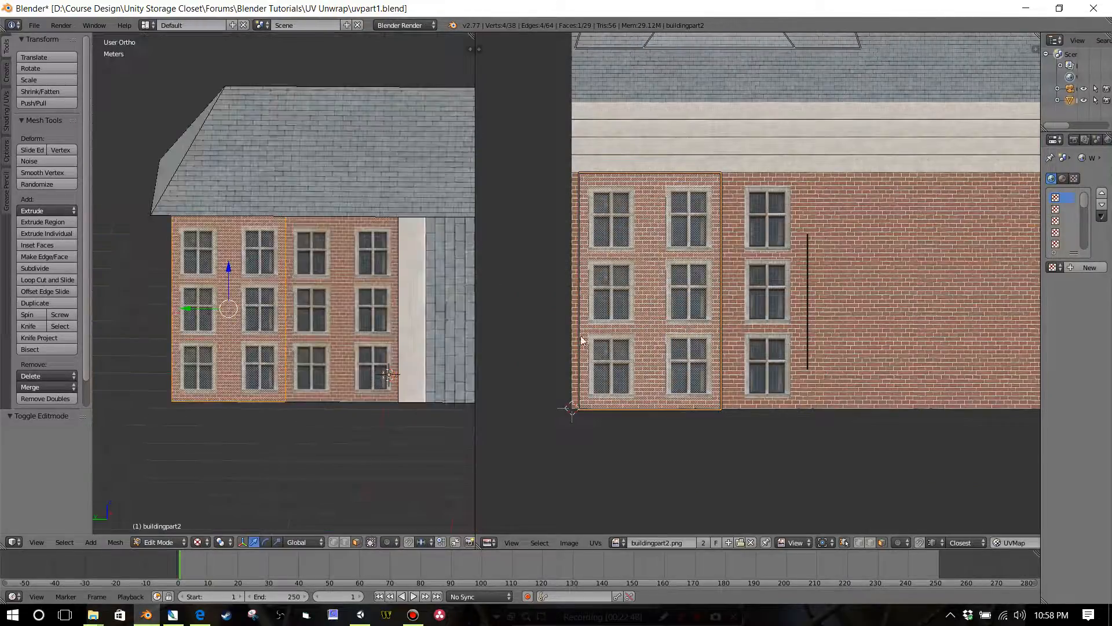
scroll(717, 328, "up", 1)
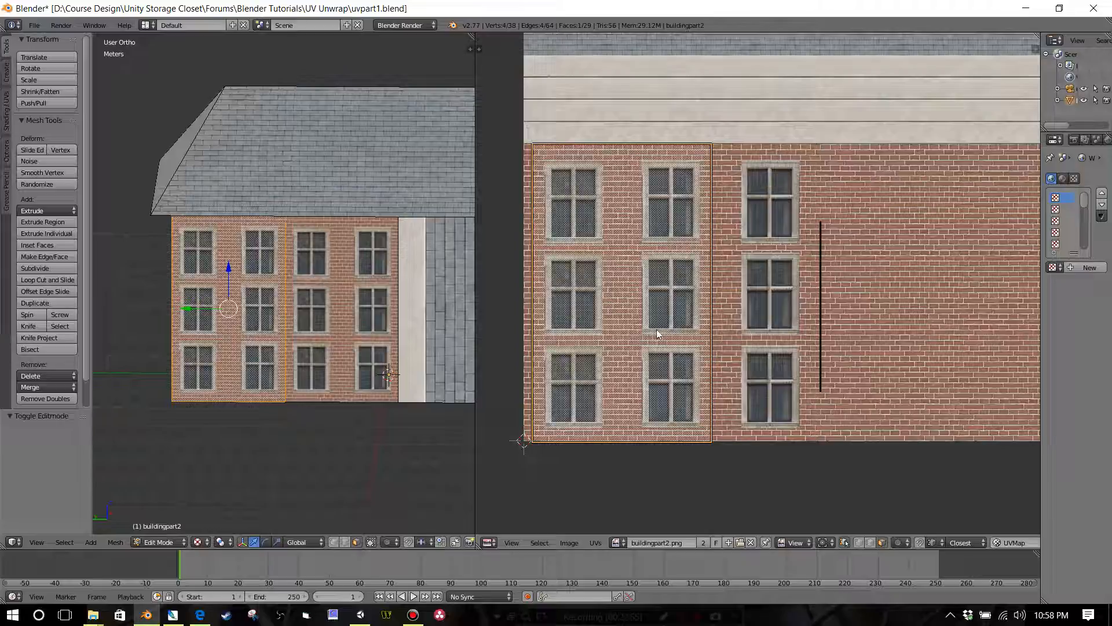
key("s")
key("x")
left_click(701, 343)
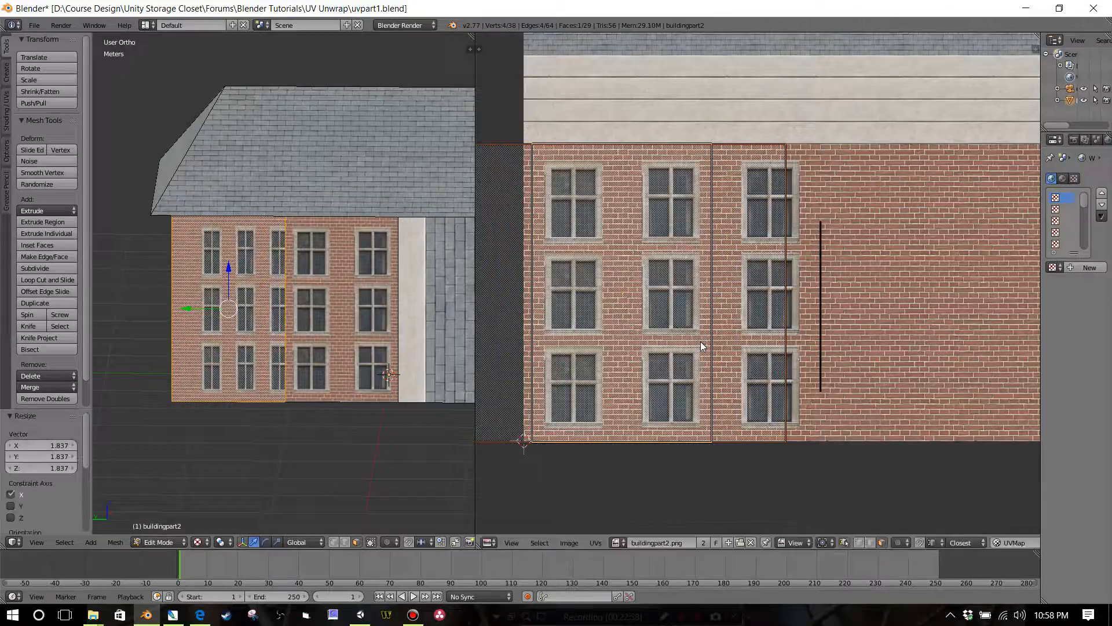
key("g")
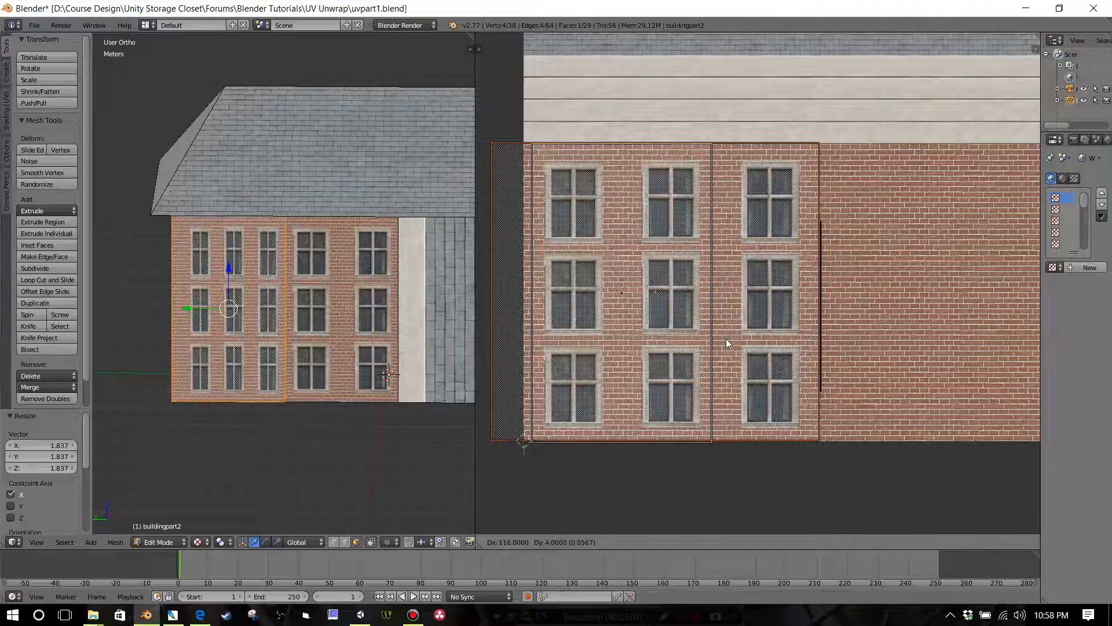
left_click(726, 340)
Step: Move the left UV edge of the enlarged wall face about 5.66 cm along X to the texture's left border
scroll(717, 335, "down", 1)
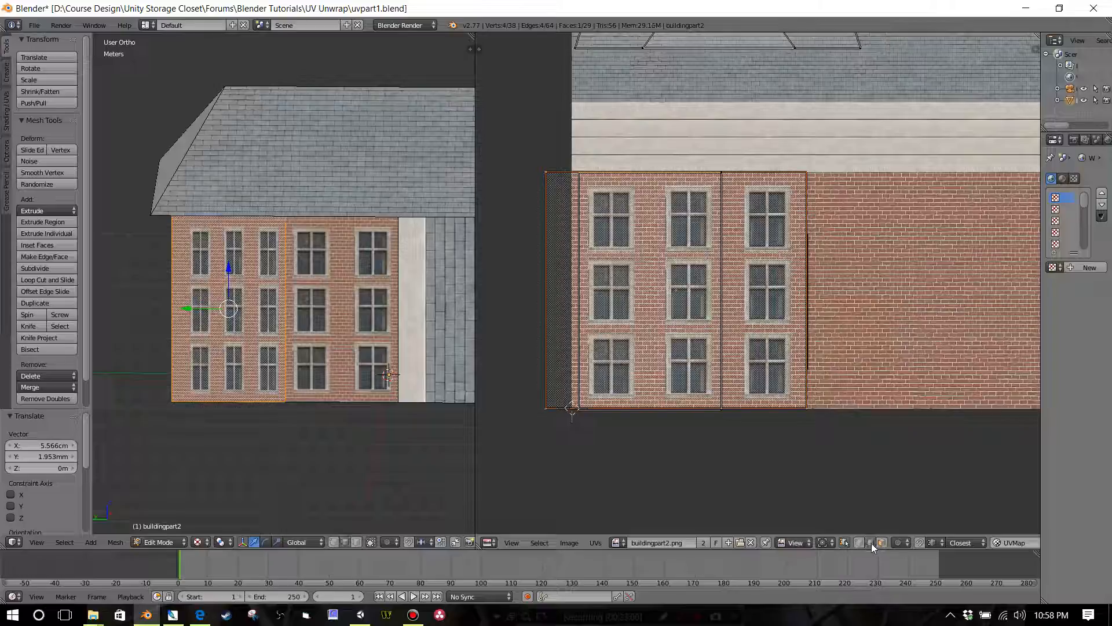
right_click(545, 323)
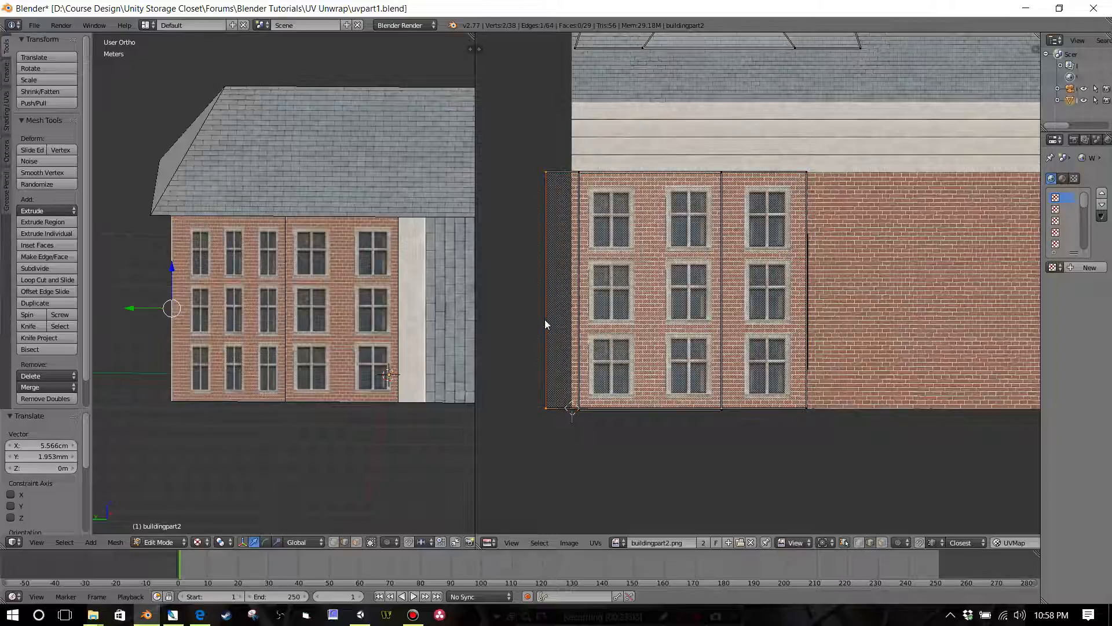
key("g")
key("x")
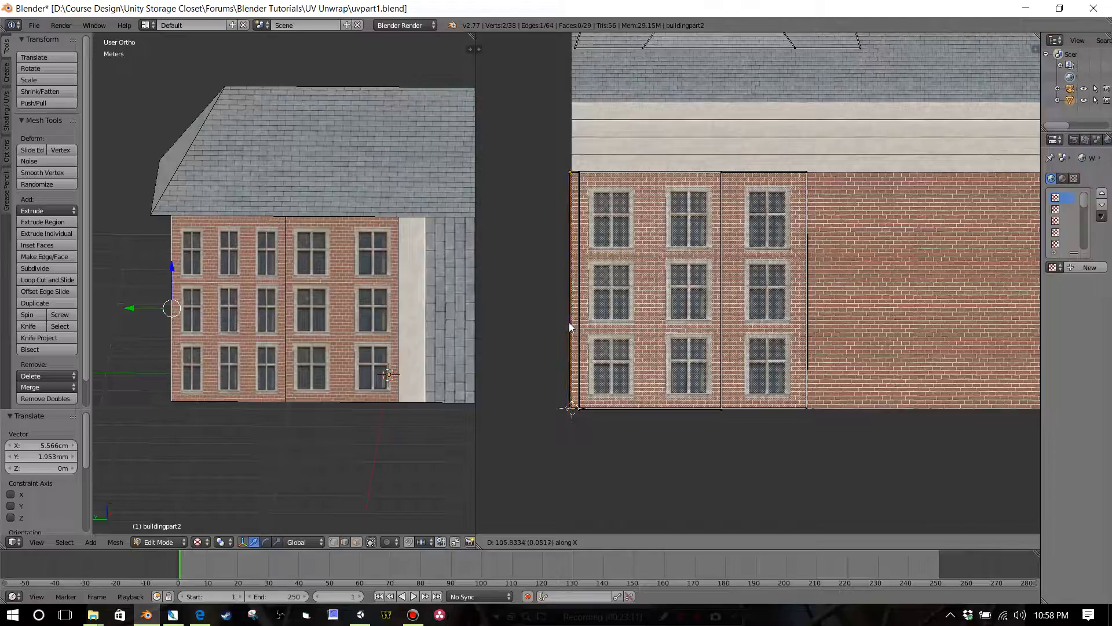
left_click(571, 324)
Step: Examine the window proportions and alignment on the two neighbouring brick wall faces of the model
scroll(310, 326, "up", 3)
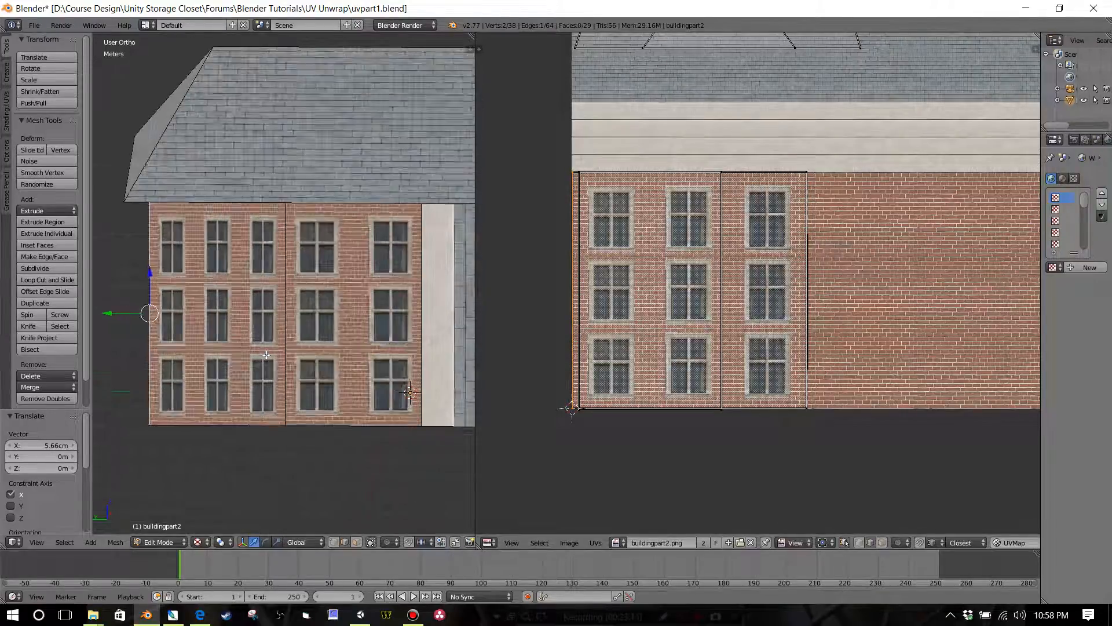
scroll(309, 325, "up", 3)
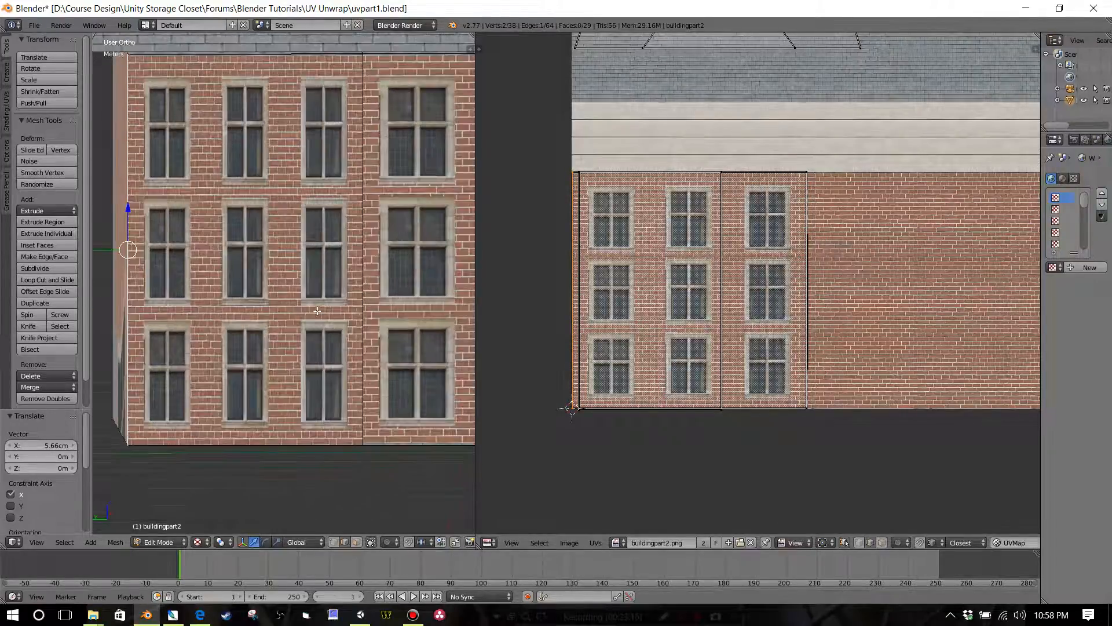
scroll(337, 303, "down", 2)
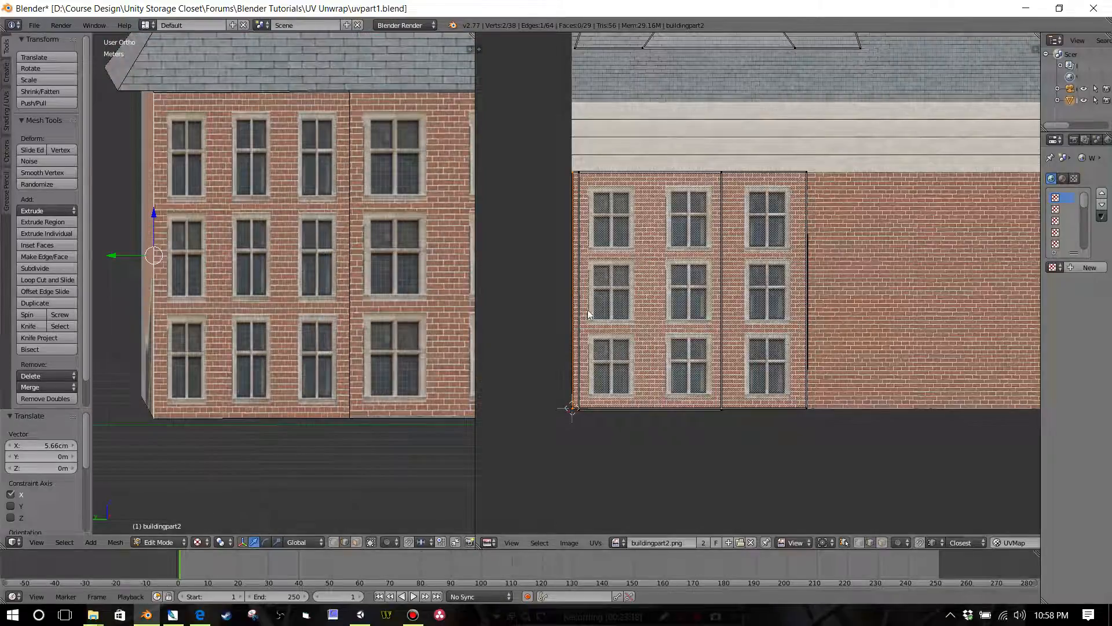
scroll(616, 312, "down", 1)
scroll(401, 301, "down", 2)
middle_click_drag(374, 295, 306, 306, "shift")
scroll(352, 273, "down", 2)
scroll(353, 276, "down", 1)
scroll(237, 277, "up", 2)
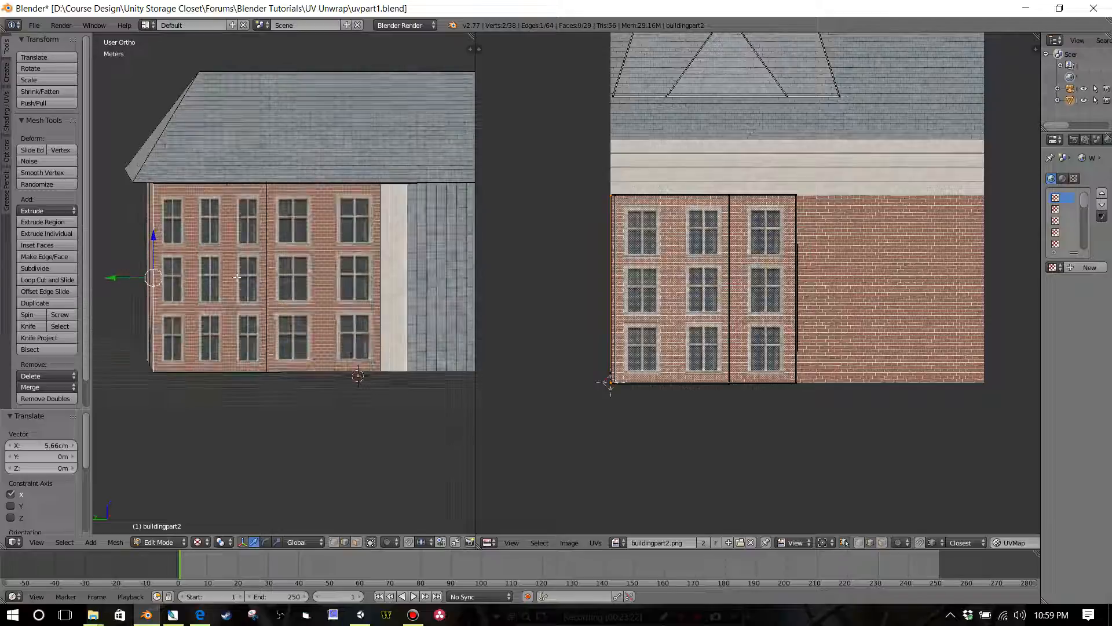
middle_click_drag(362, 278, 338, 292)
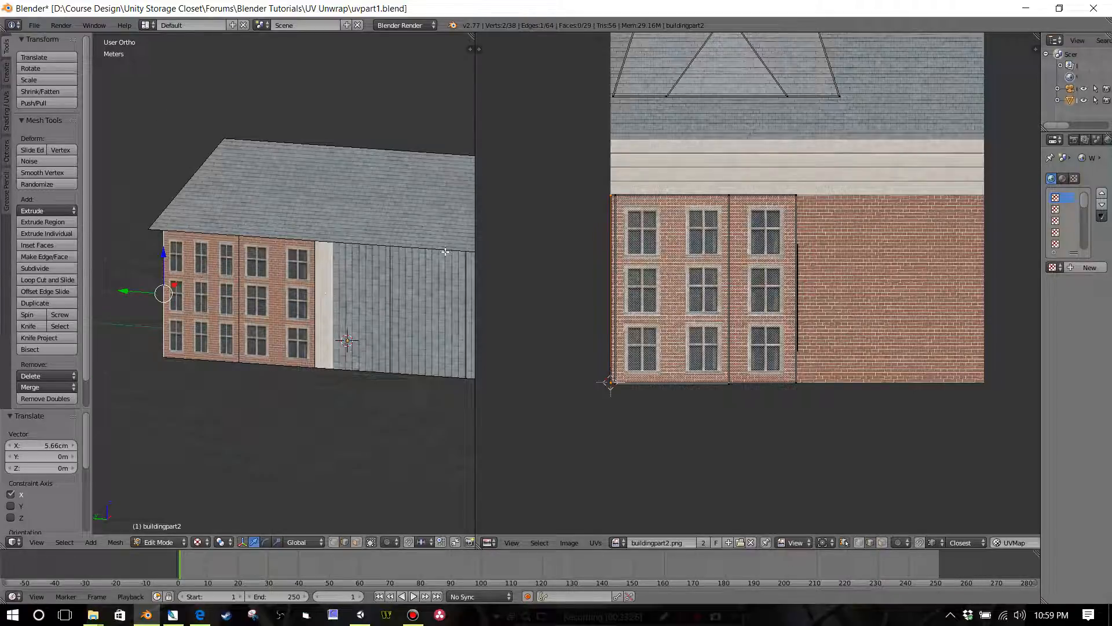
Step: Select the brick wall face beside the white strip and enable UV snapping to Vertex
key("a")
right_click(314, 271)
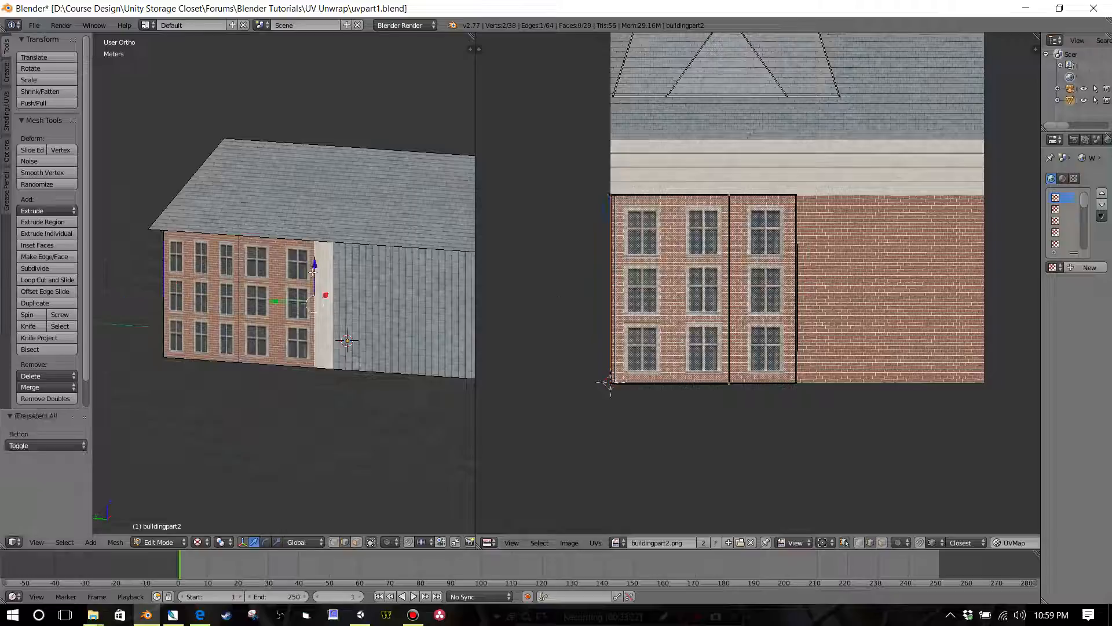
right_click(263, 289)
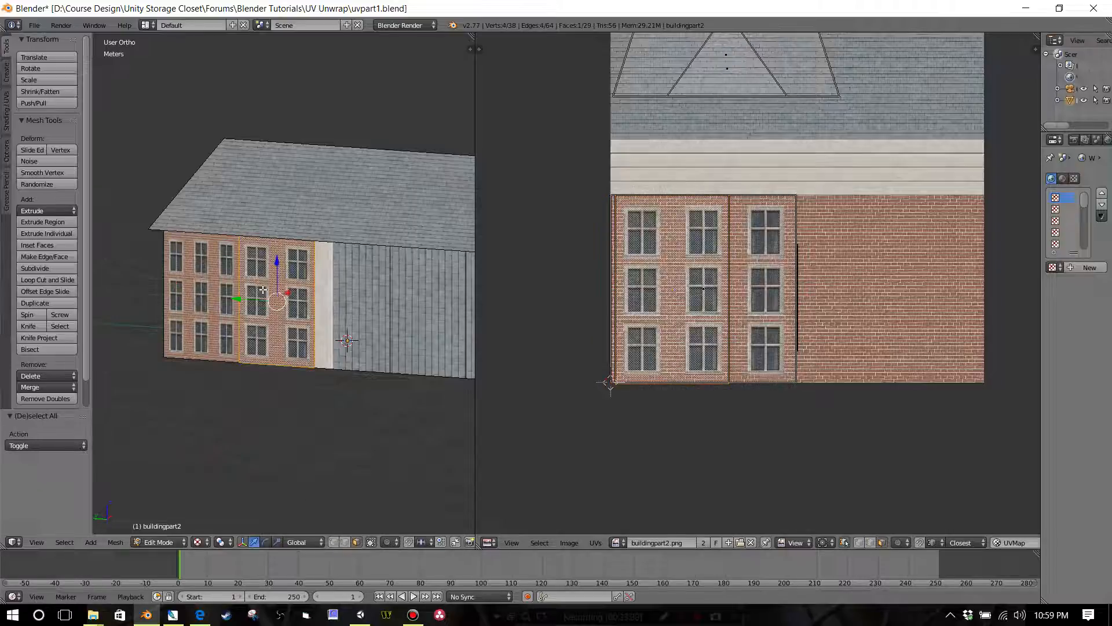
scroll(580, 303, "down", 1)
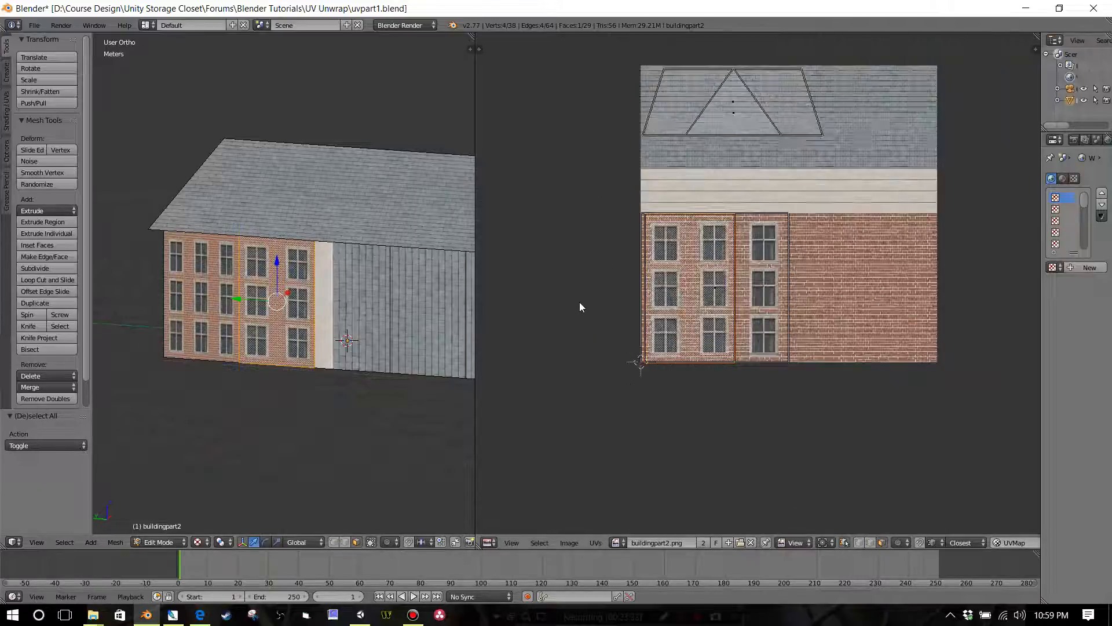
scroll(580, 303, "up", 1)
middle_click_drag(645, 320, 654, 308)
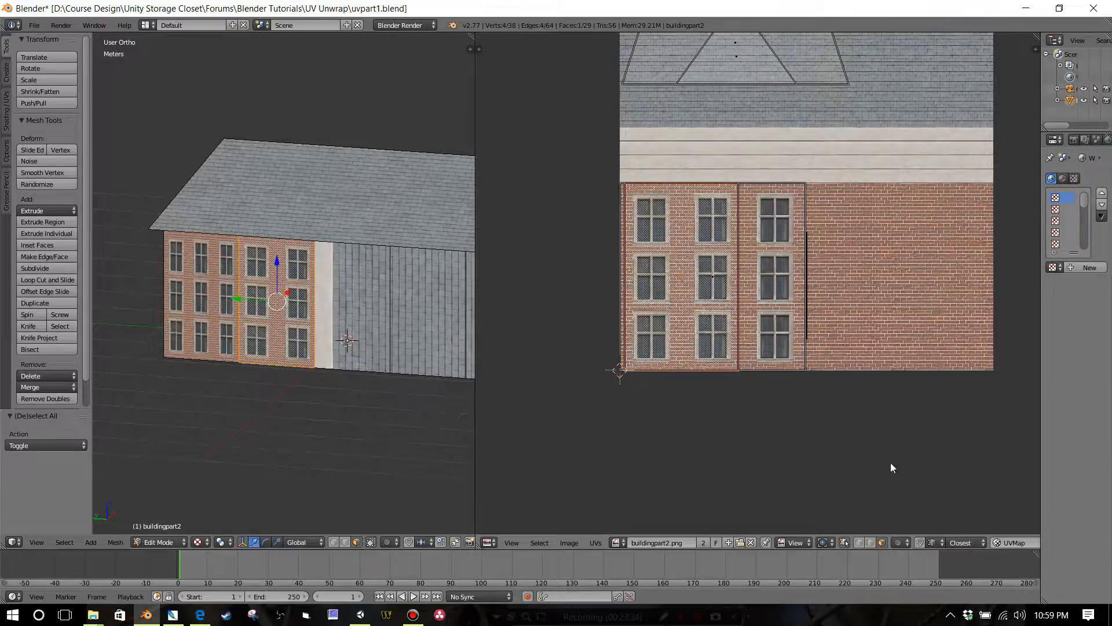
left_click(919, 542)
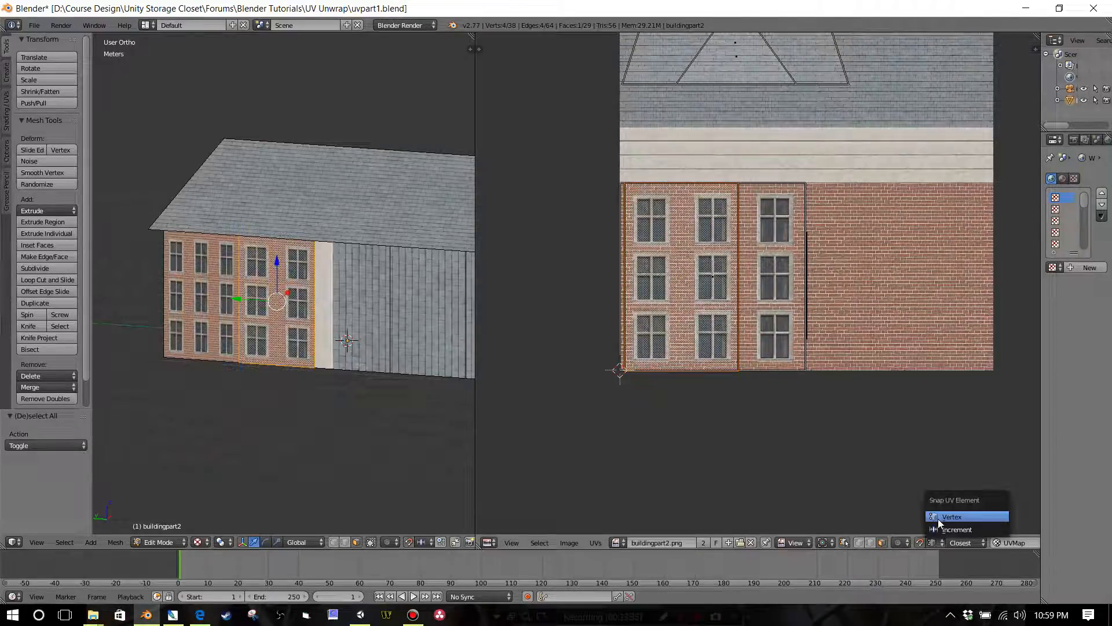
left_click(950, 520)
Step: Move the selected face's UVs about 18.1 cm in X, snapping their right edge to the right edge of the neighbouring UV face
key("g")
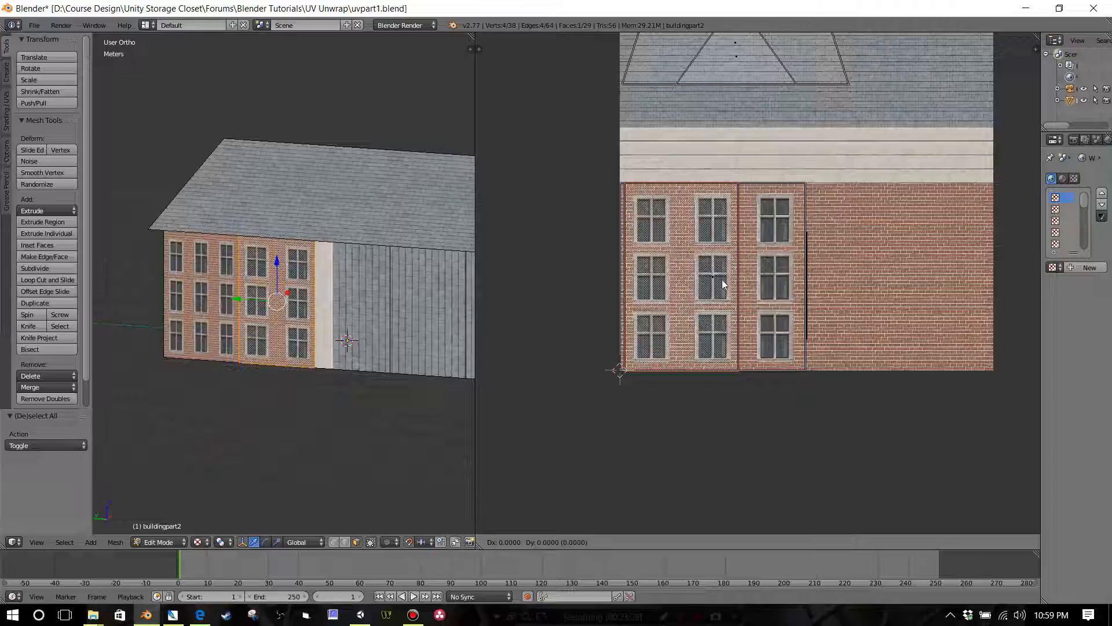
left_click(679, 273)
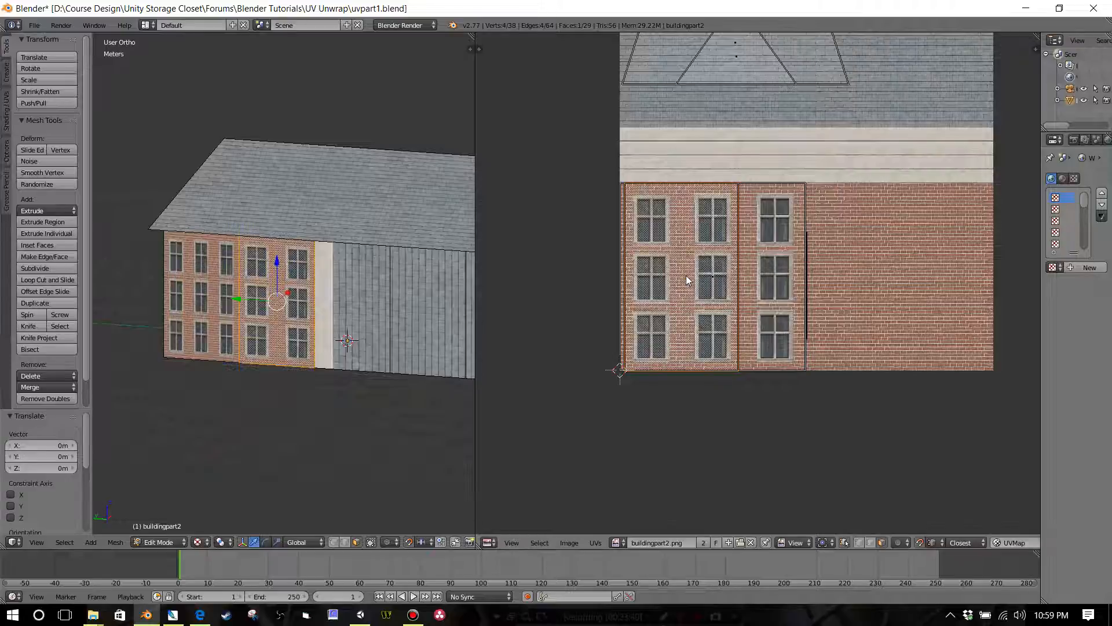
key("g")
left_click(679, 296)
key("g")
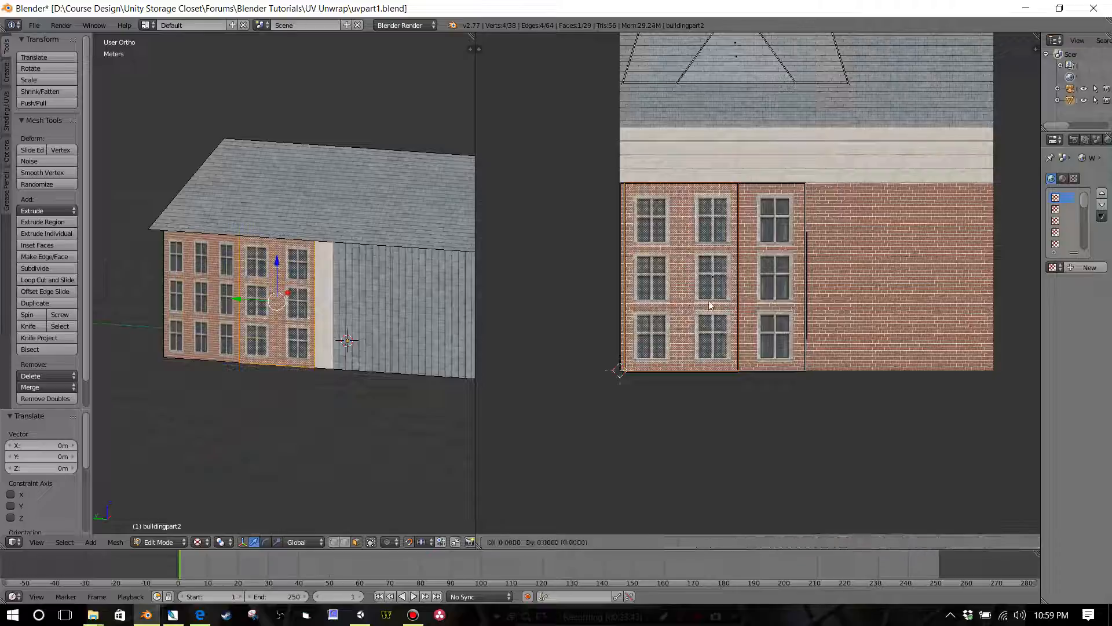
left_click(753, 268)
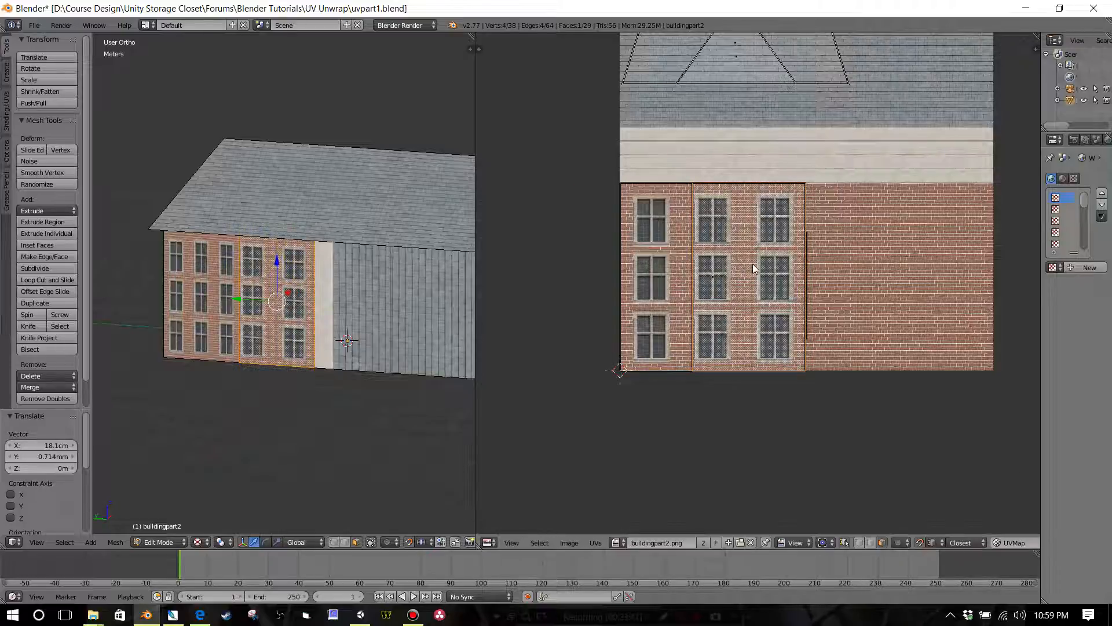
Step: In UV edge selection mode, snap the moved face's left edge about 19.4 cm along negative X to the texture's left border
scroll(747, 365, "up", 2)
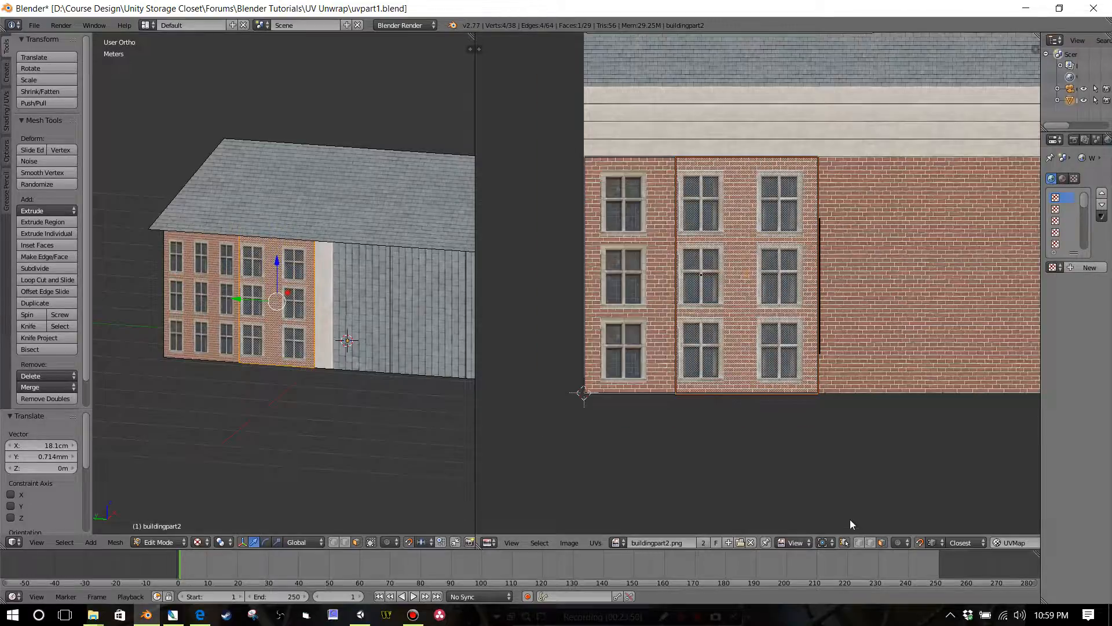
left_click(868, 541)
right_click(675, 304)
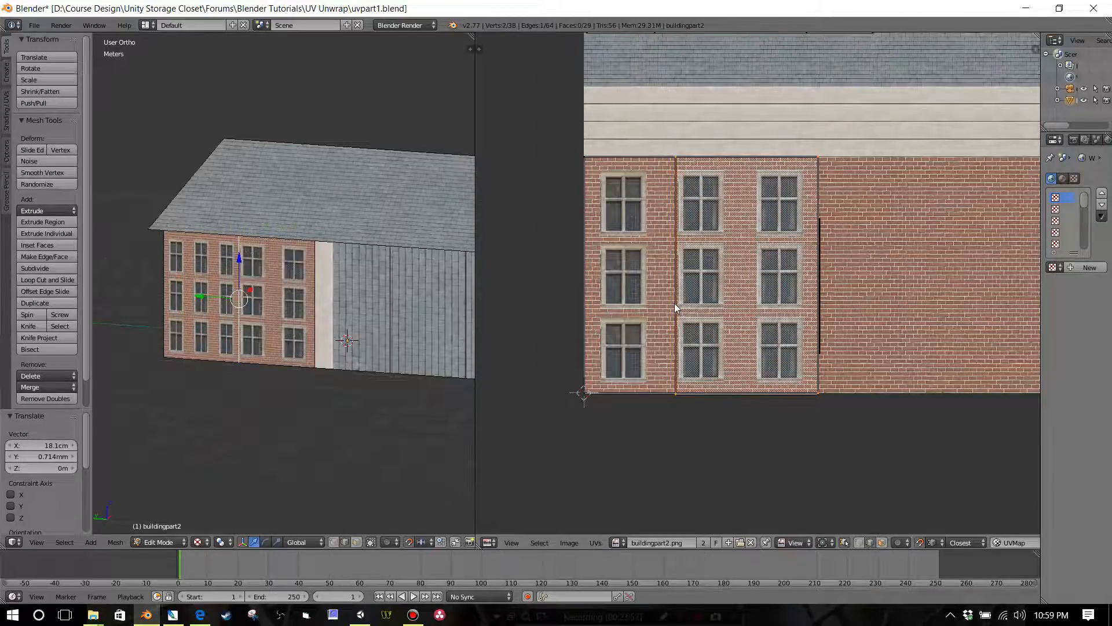
key("g")
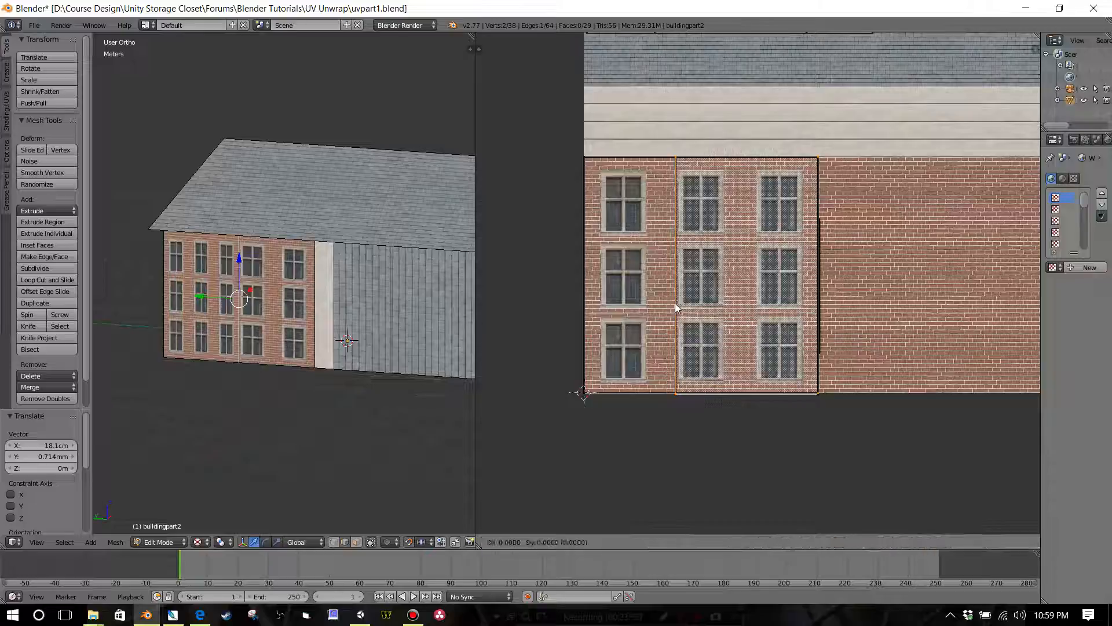
key("x")
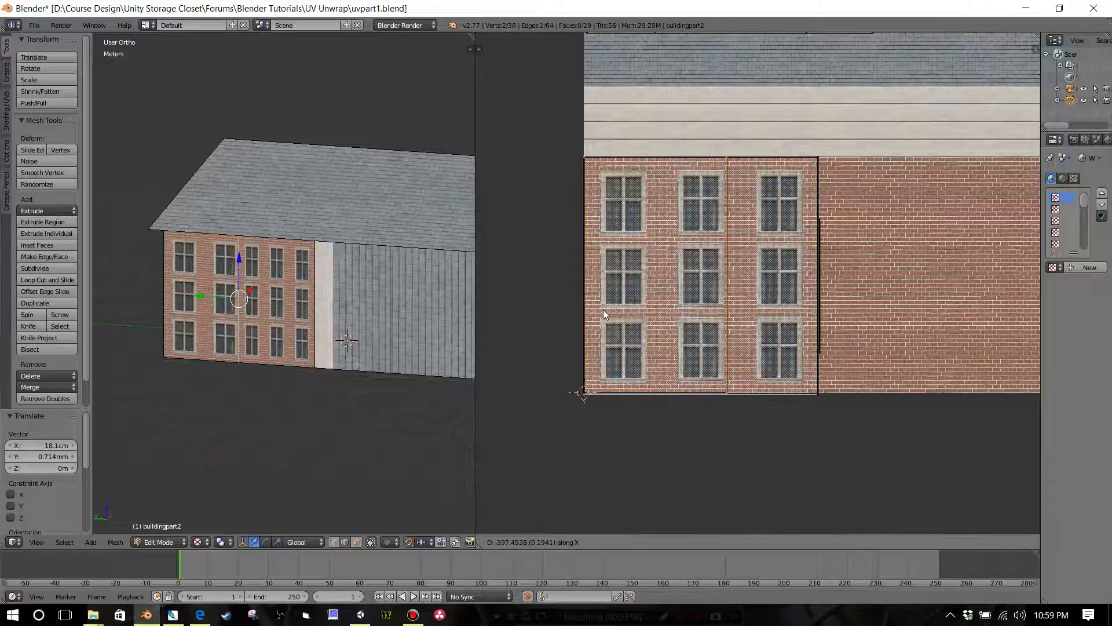
left_click(603, 309)
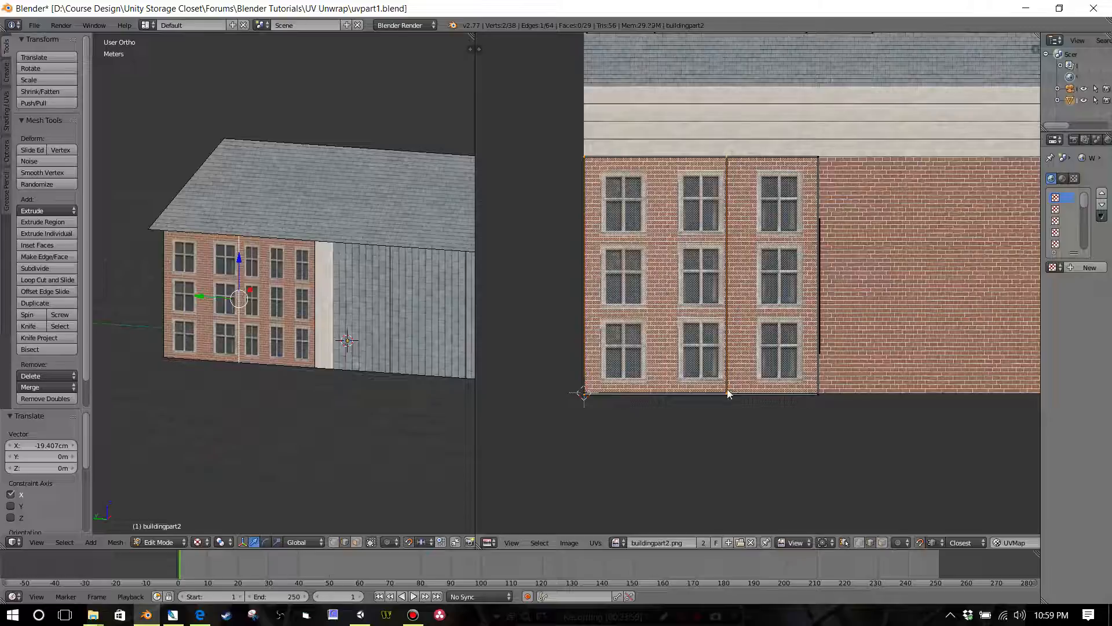
key("a")
right_click(729, 347)
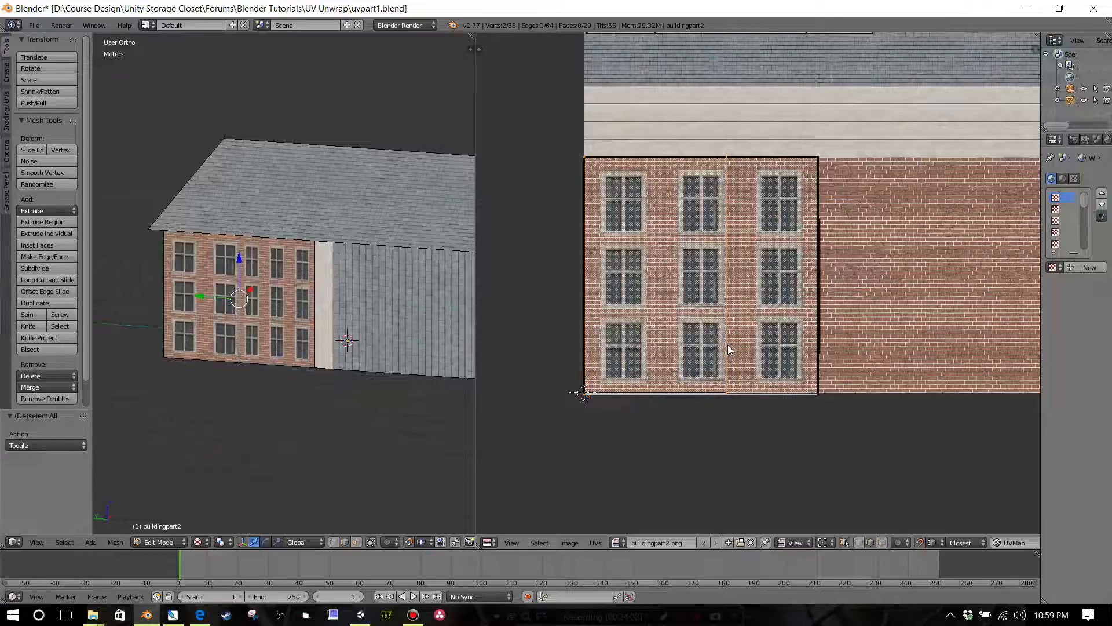
key("g")
key("x")
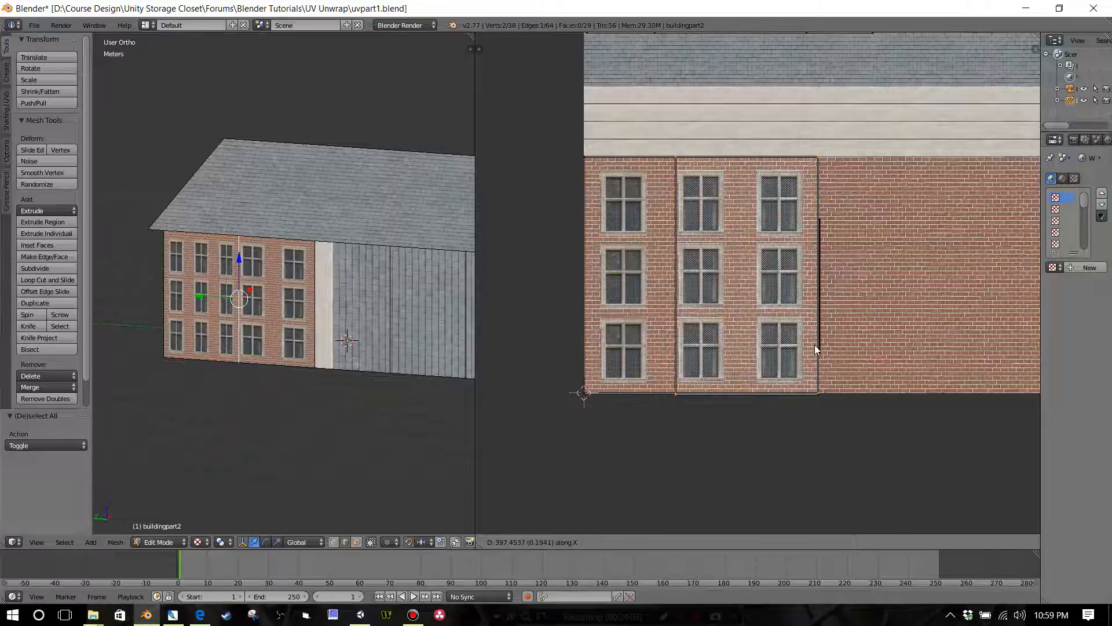
right_click(777, 349)
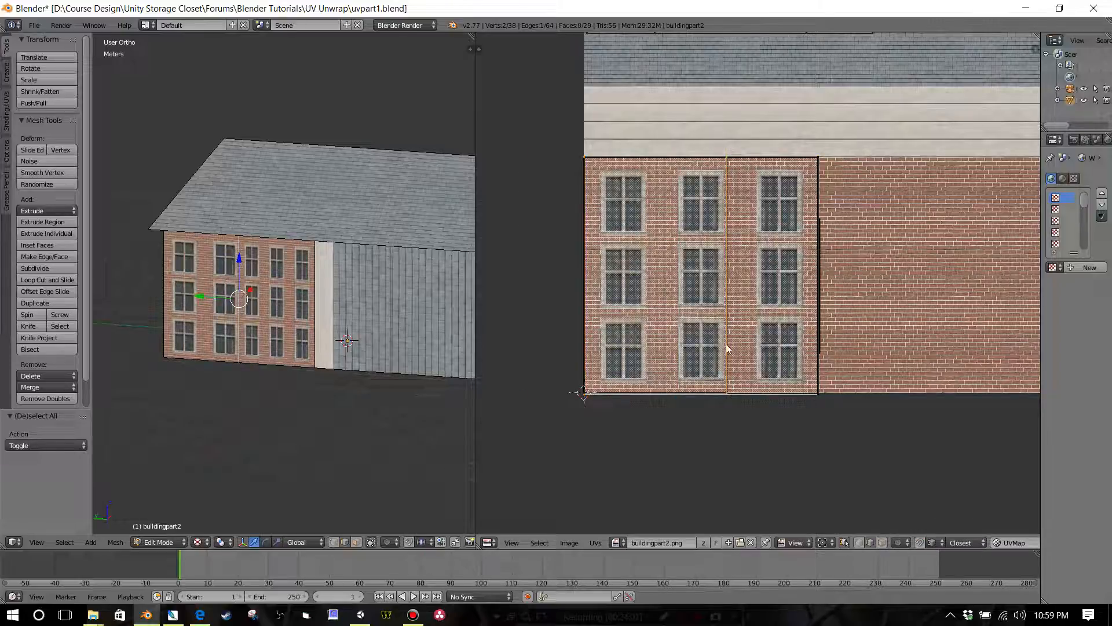
Step: Slide the UV edges shared by the two wall faces along X without snapping to even out the window widths
key("g")
key("x")
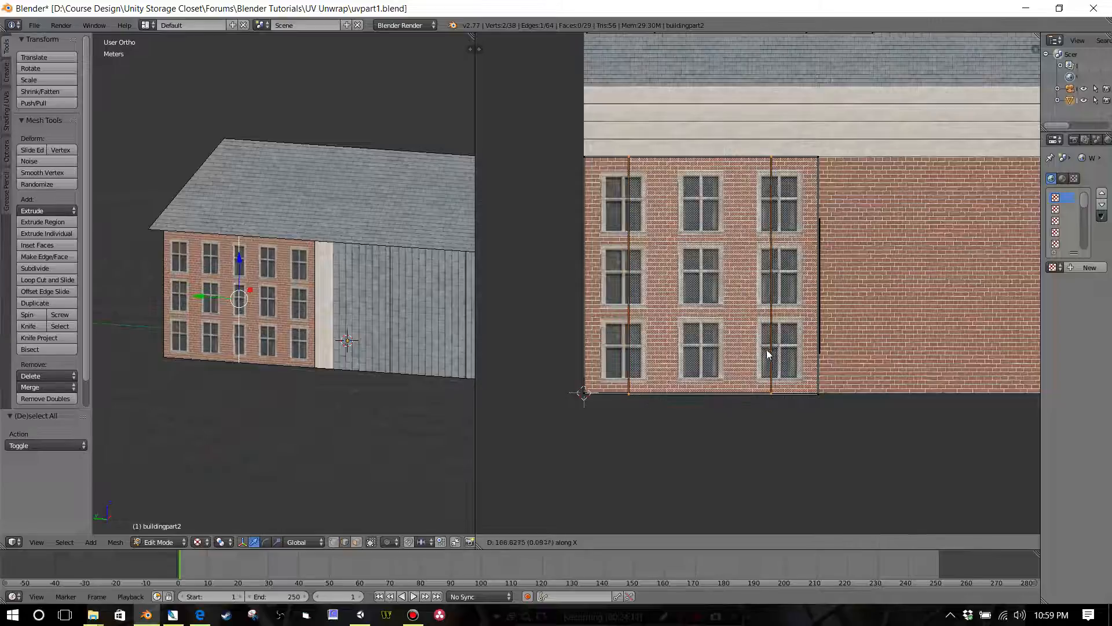
Step: Shift the selected UV edges 19.44 cm along X and try sliding the shared UV edge of the wall faces along X
left_click(817, 347)
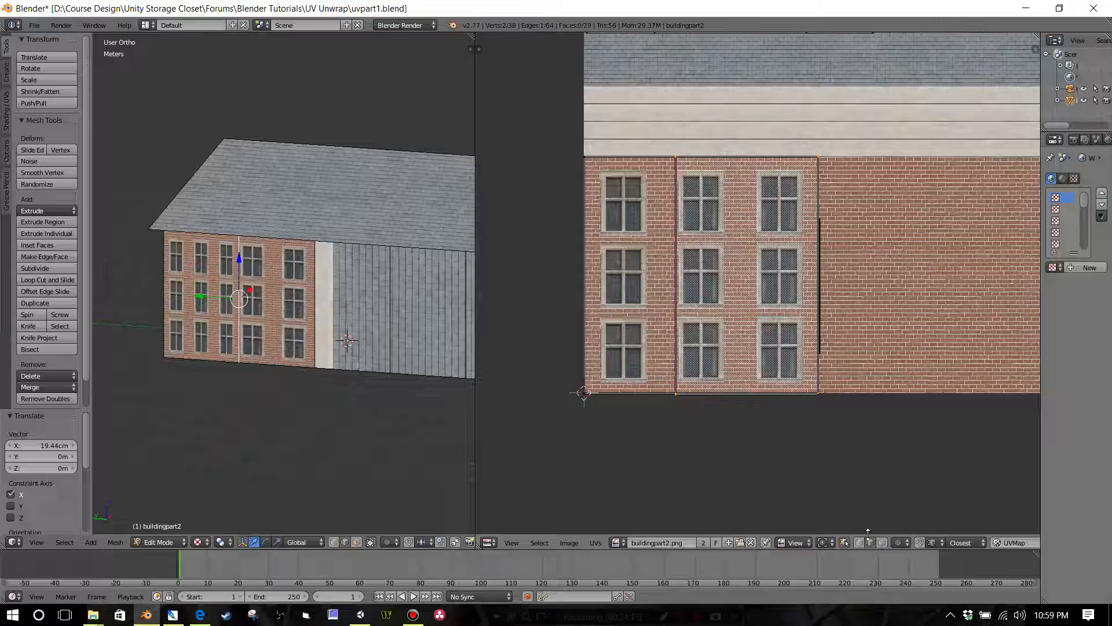
key("a")
right_click(673, 369)
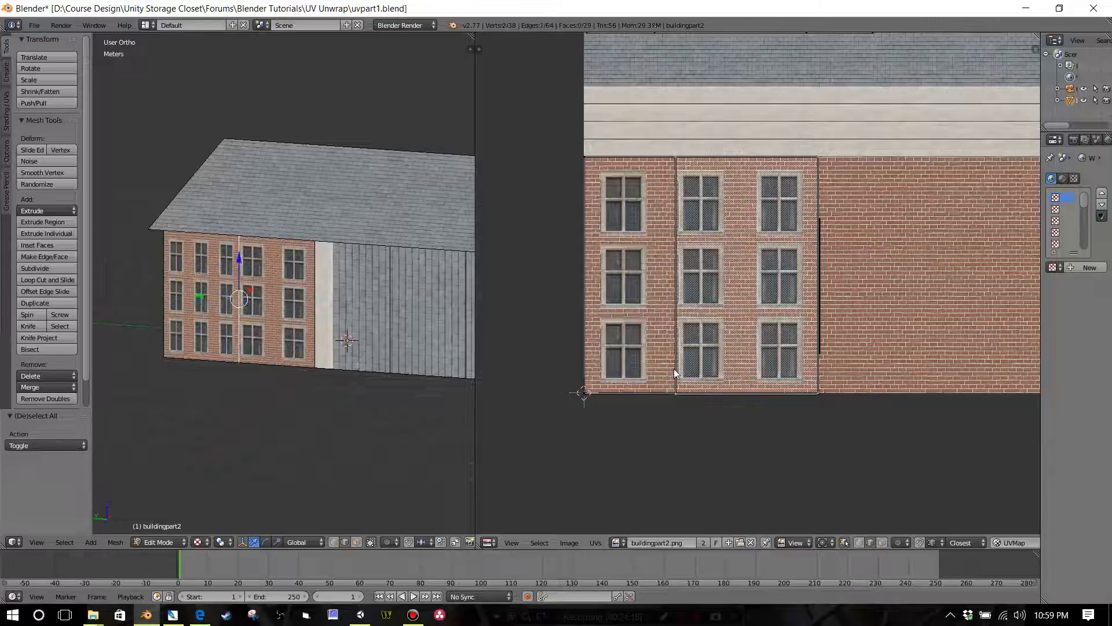
key("g")
key("x")
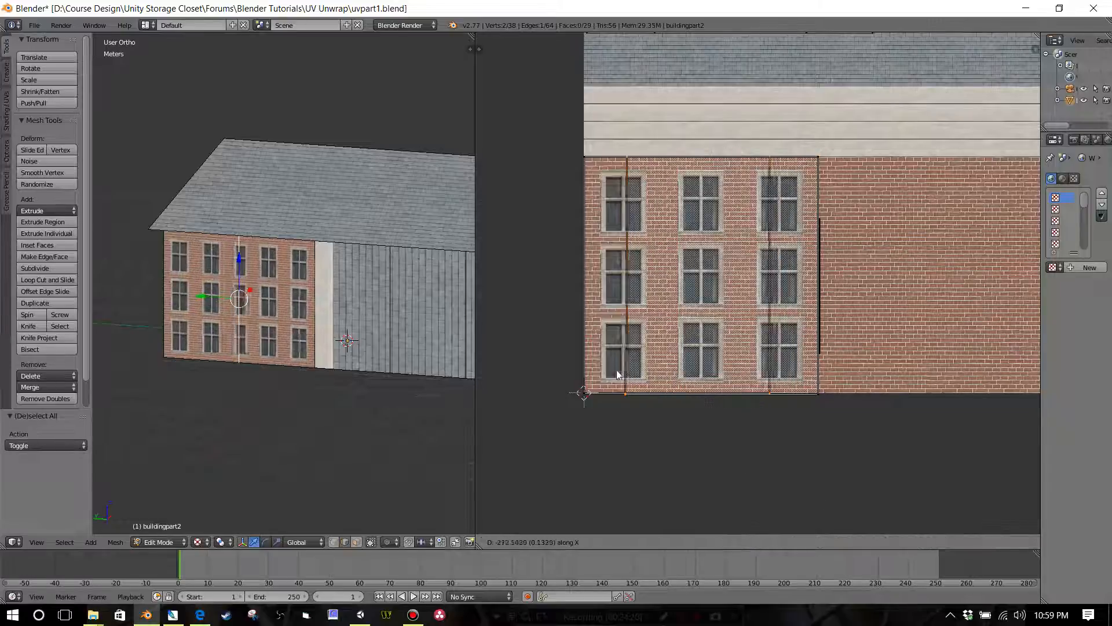
key("Escape")
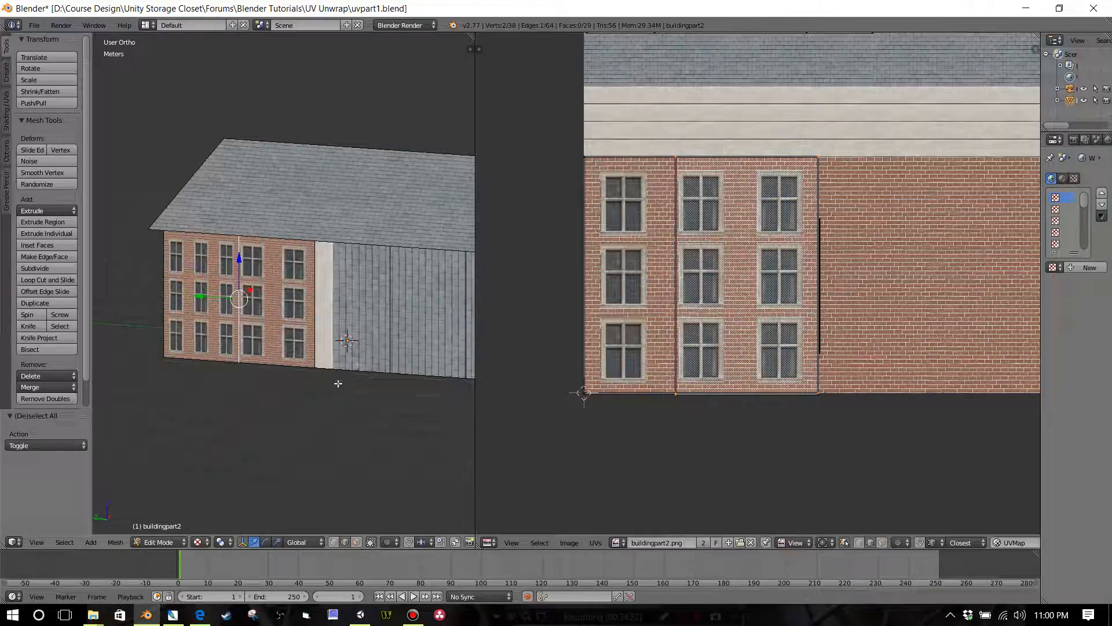
left_click(413, 615)
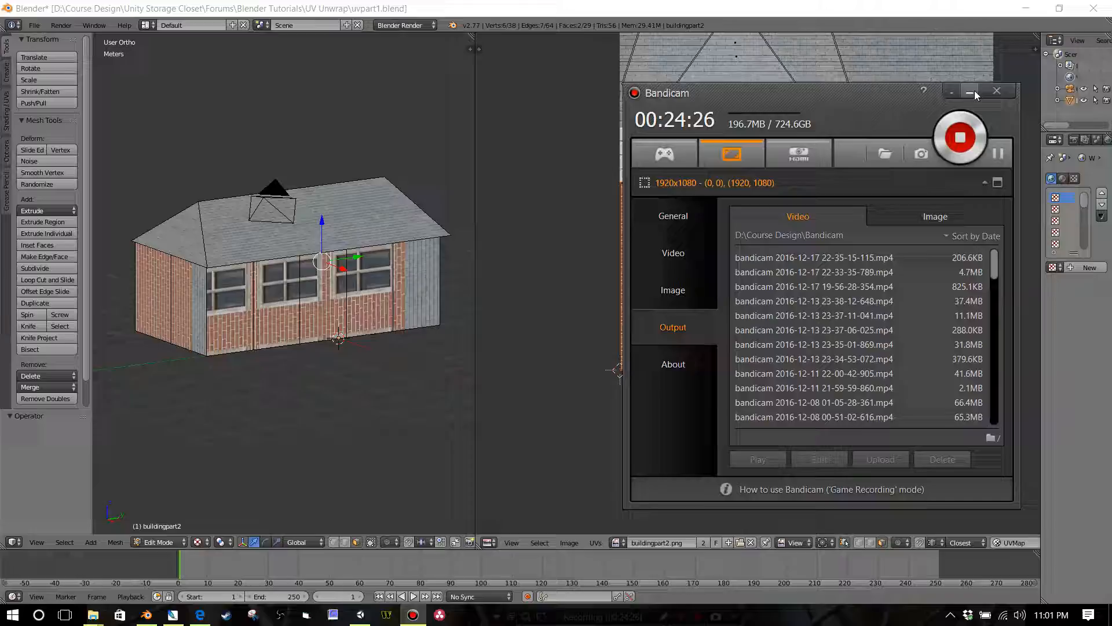
left_click(971, 91)
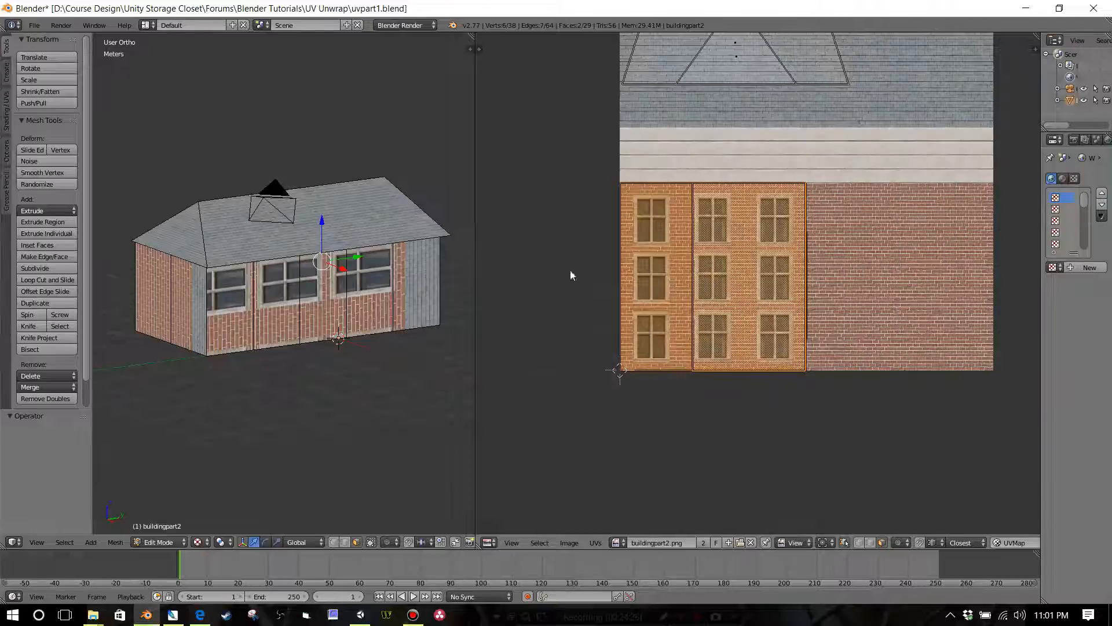
Step: Select all five wall faces along the long side of the building with the large windows
right_click(235, 321)
right_click(277, 322, "shift")
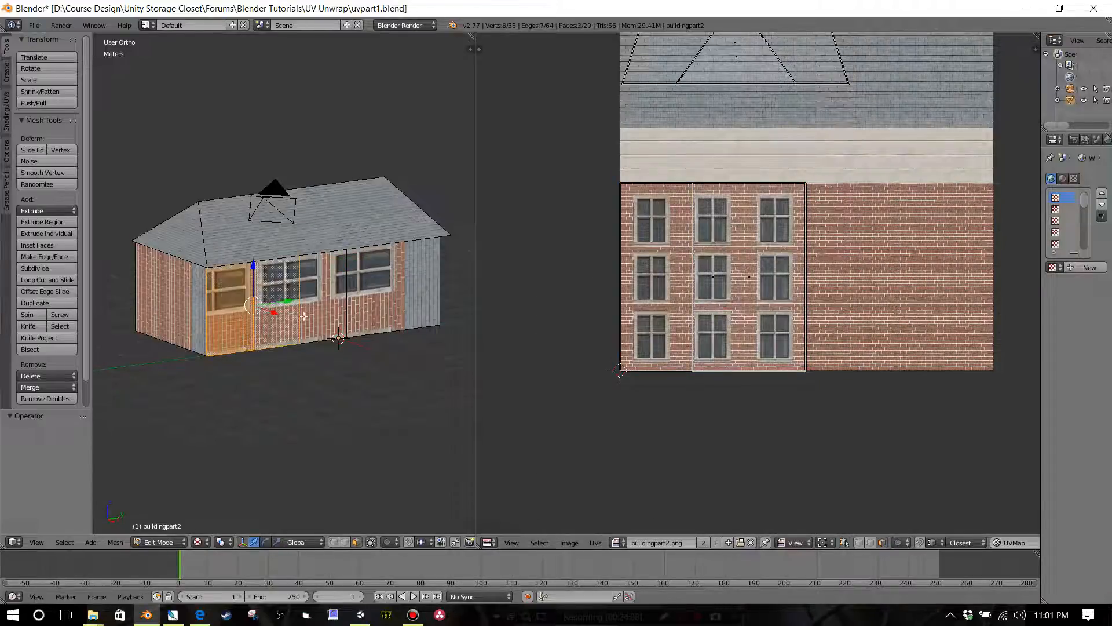
right_click(311, 313, "shift")
right_click(377, 303, "shift")
right_click(420, 303, "shift")
Step: Add the five wall faces of the opposite long side to the selection and unwrap all ten faces
middle_click_drag(257, 330, 370, 325)
right_click(350, 304, "shift")
right_click(303, 286, "shift")
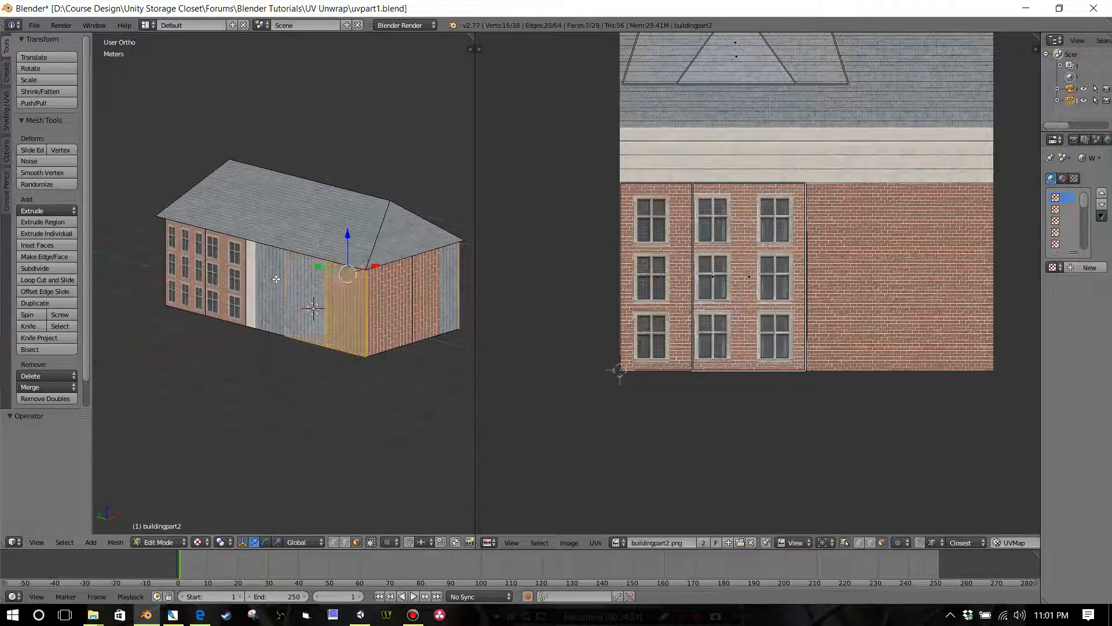
right_click(273, 279, "shift")
right_click(229, 273, "shift")
right_click(185, 269, "shift")
middle_click_drag(277, 311, 315, 318)
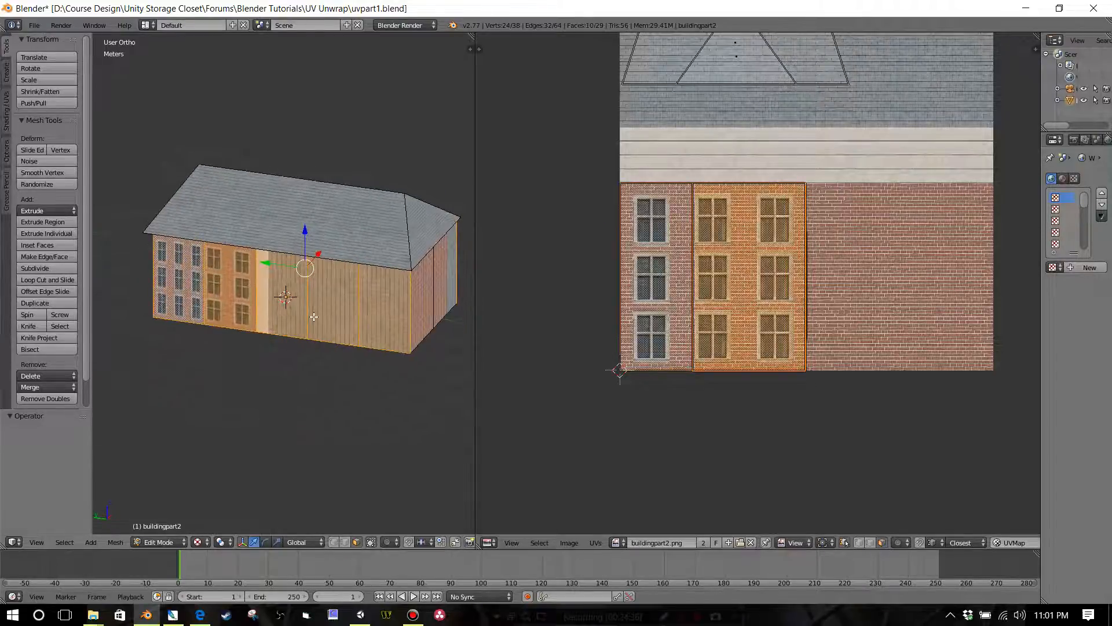
key("u")
left_click(304, 313)
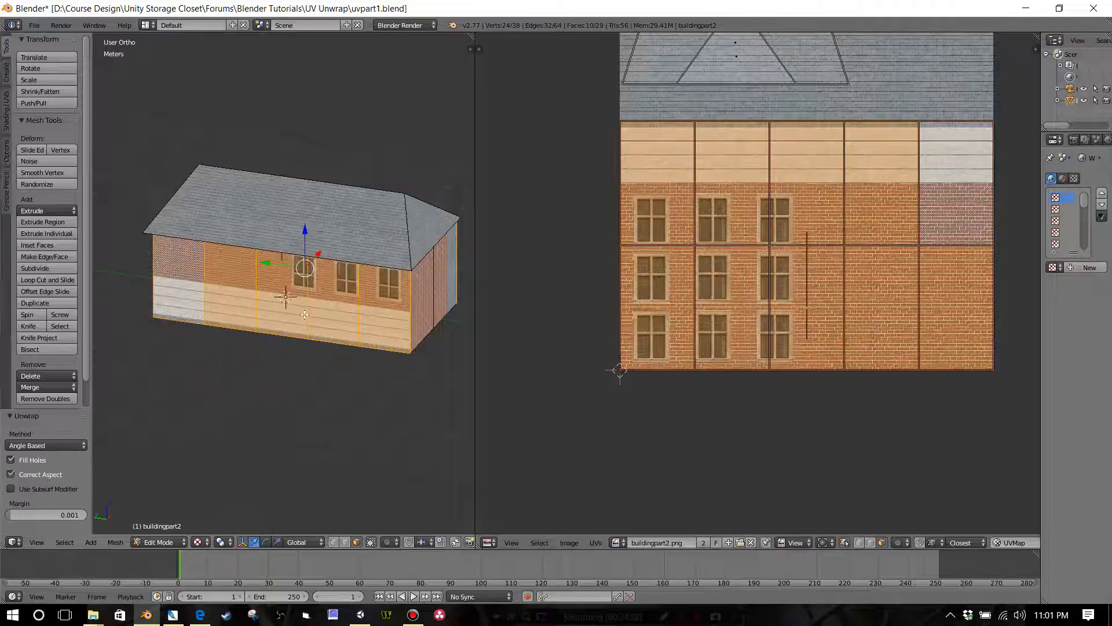
Step: Stack the upper island of the first column and both islands of the second column onto the UV island in the texture's lower-left corner
scroll(681, 323, "down", 2)
scroll(686, 329, "down", 1)
middle_click_drag(702, 311, 677, 291)
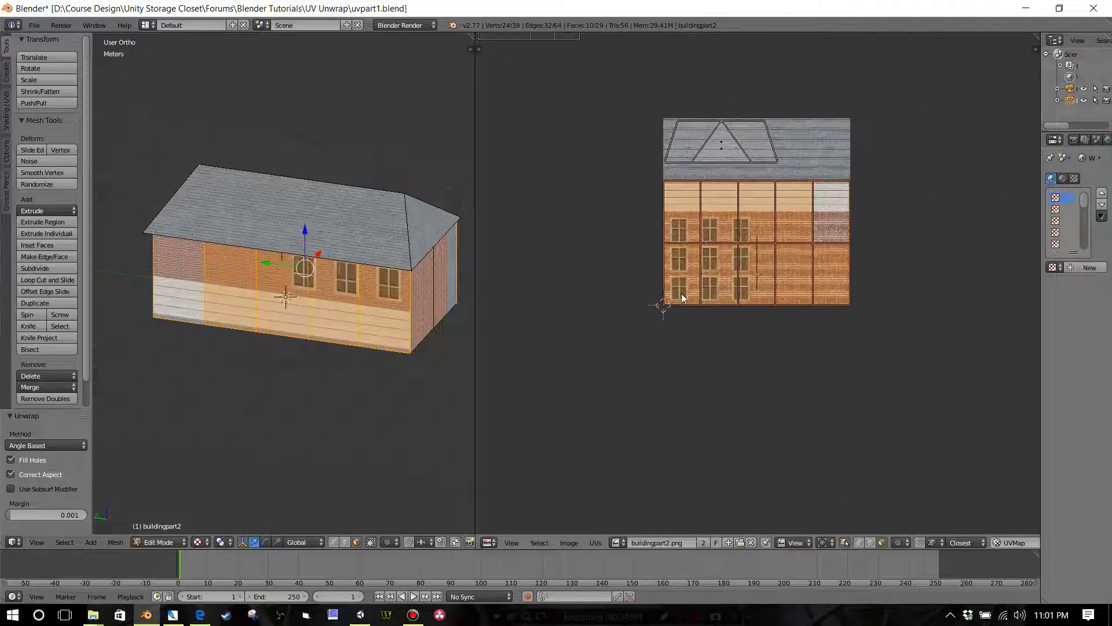
scroll(709, 289, "up", 3)
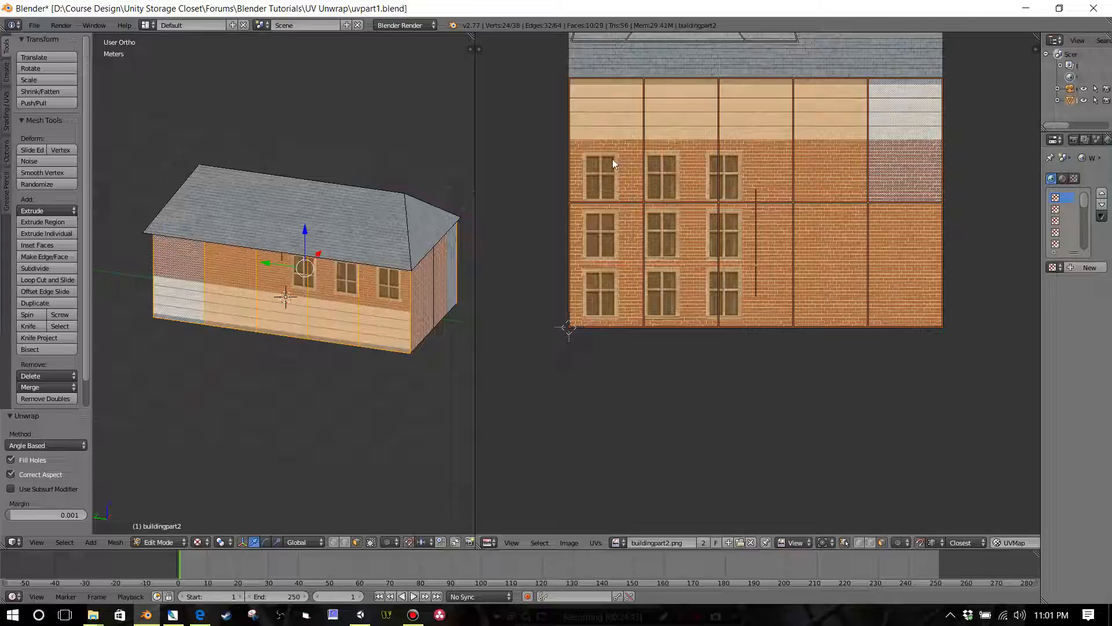
left_click(603, 141)
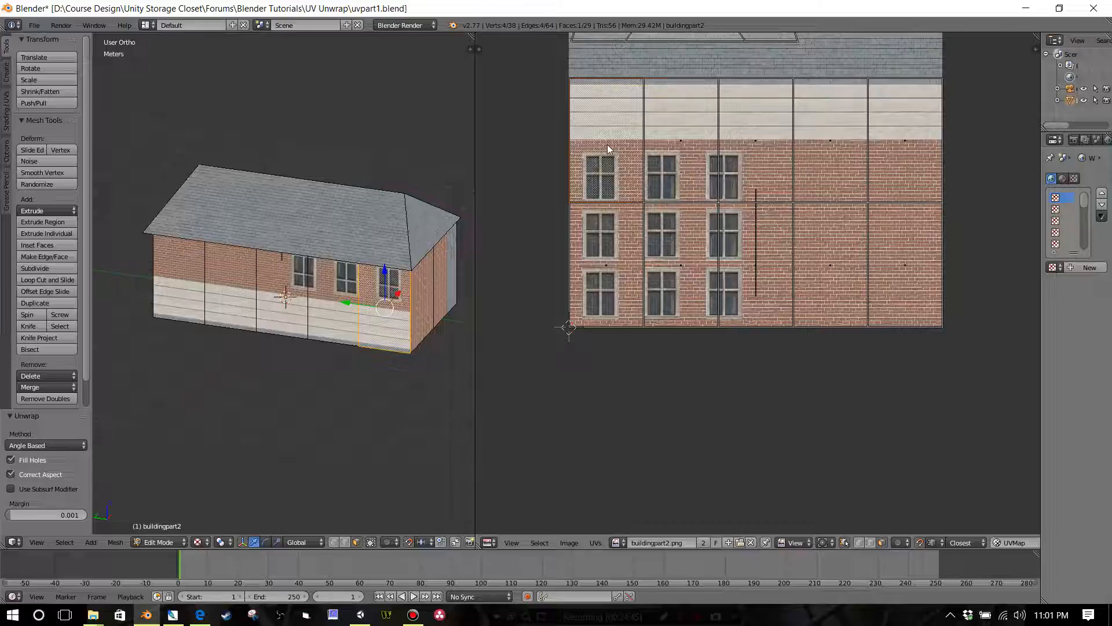
key("g")
left_click(595, 292)
right_click(683, 152)
key("g")
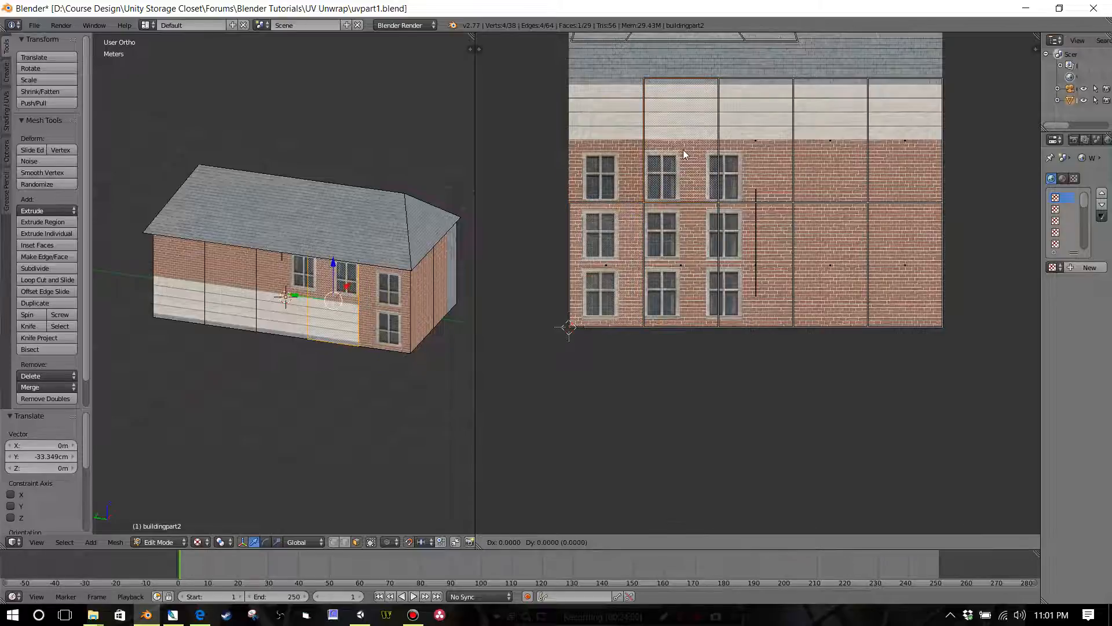
left_click(670, 259)
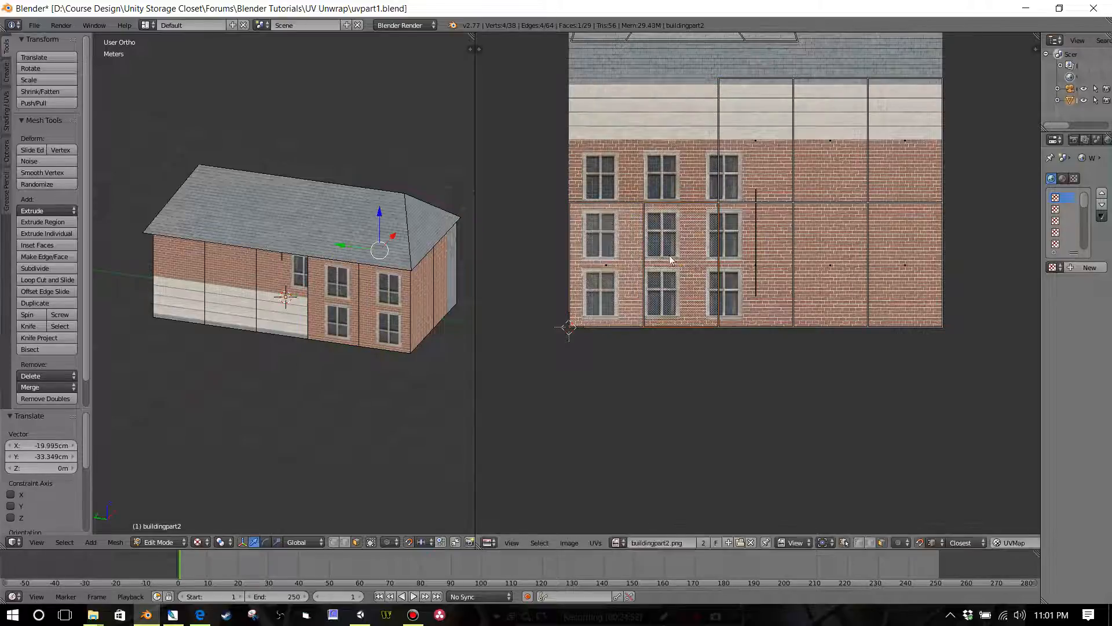
key("g")
left_click(593, 266)
Step: Snap both UV islands of the third column onto the lower-left stack, moving them about 40 cm along negative X
right_click(739, 254)
key("g")
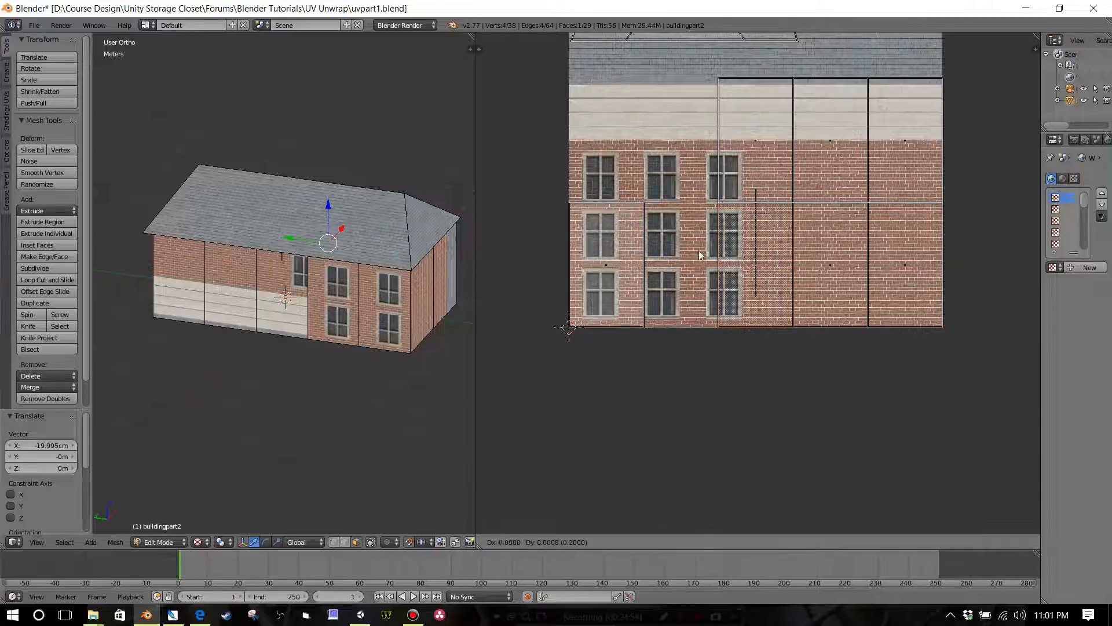
left_click(626, 256)
right_click(755, 161)
key("g")
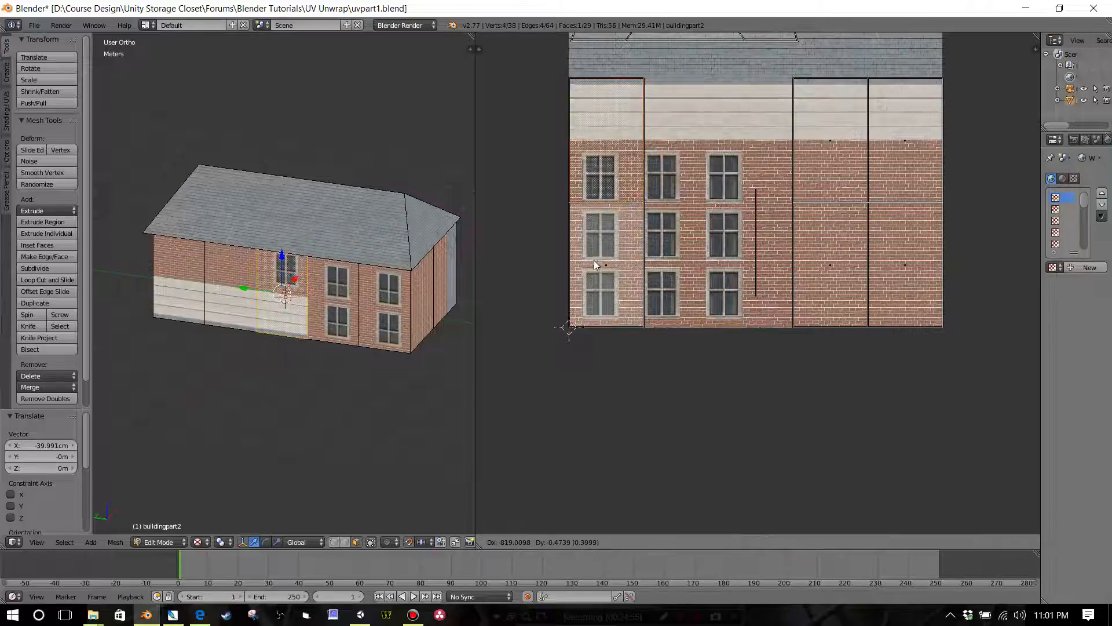
left_click(594, 265)
Step: Snap both UV islands of the fourth column onto the lower-left stack, moving them about 60 cm along negative X
right_click(847, 147)
key("g")
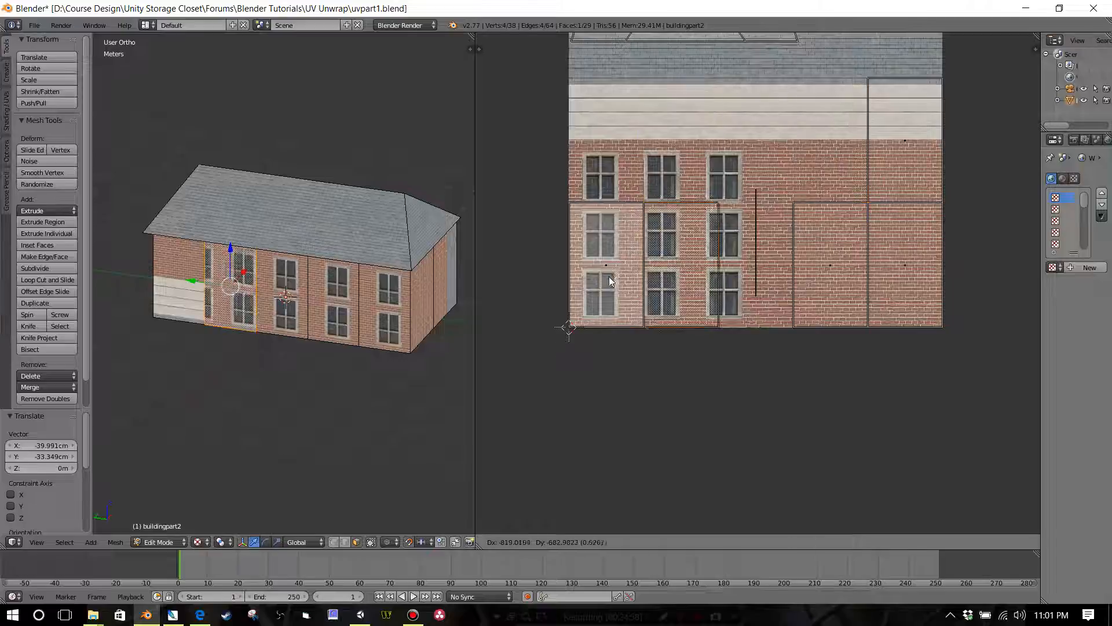
left_click(597, 282)
right_click(813, 264)
key("g")
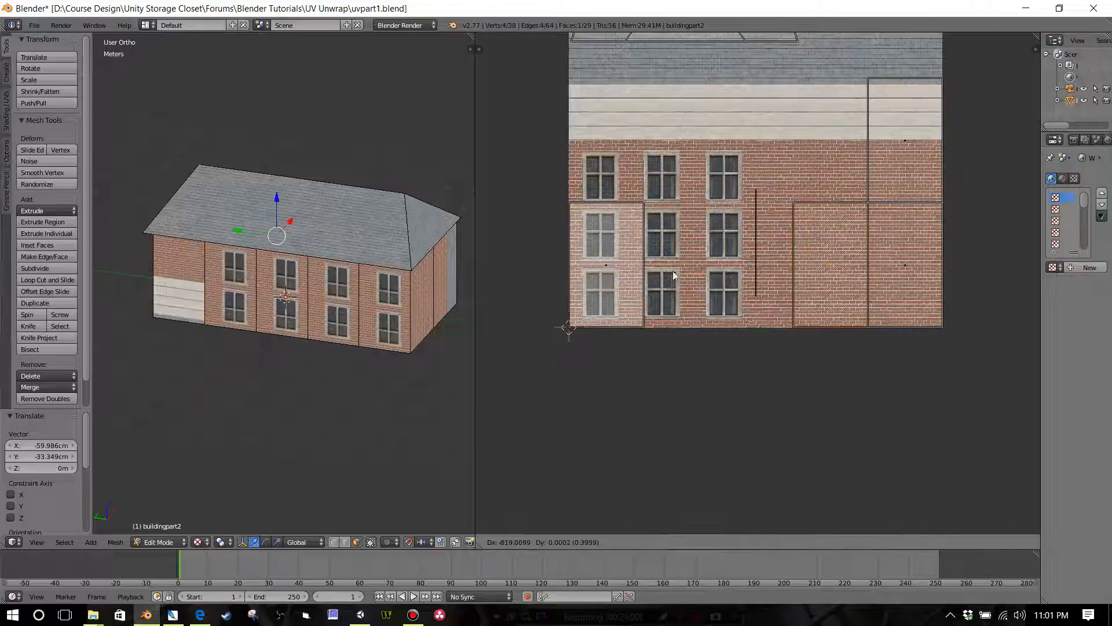
left_click(675, 275)
Step: Snap both UV islands of the fifth column onto the lower-left stack, moving them about 80 cm along negative X
right_click(885, 229)
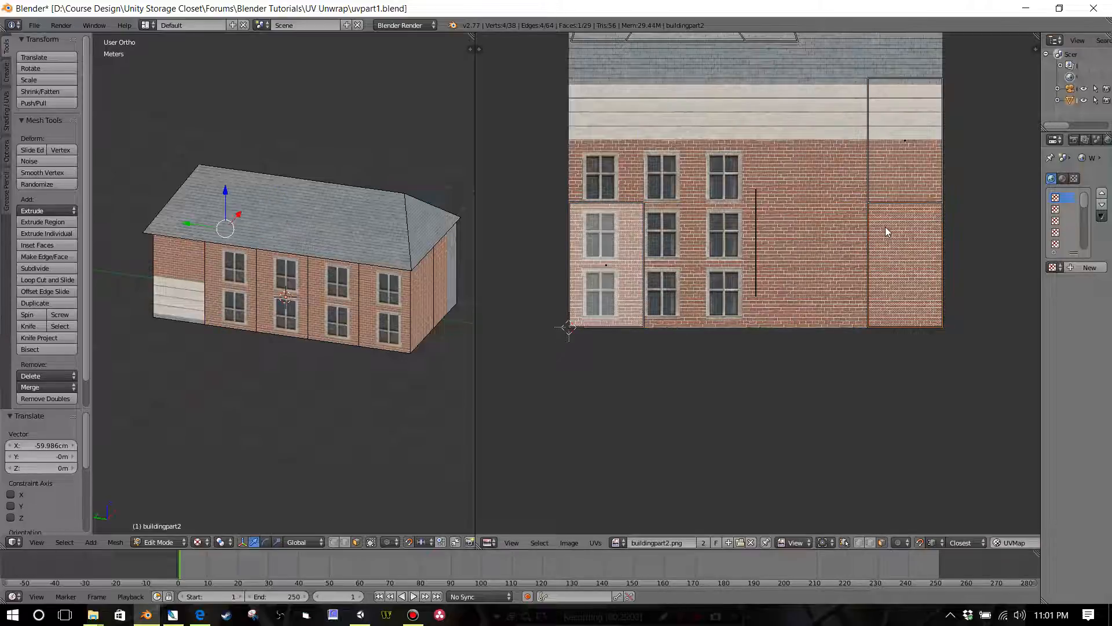
key("g")
left_click(596, 252)
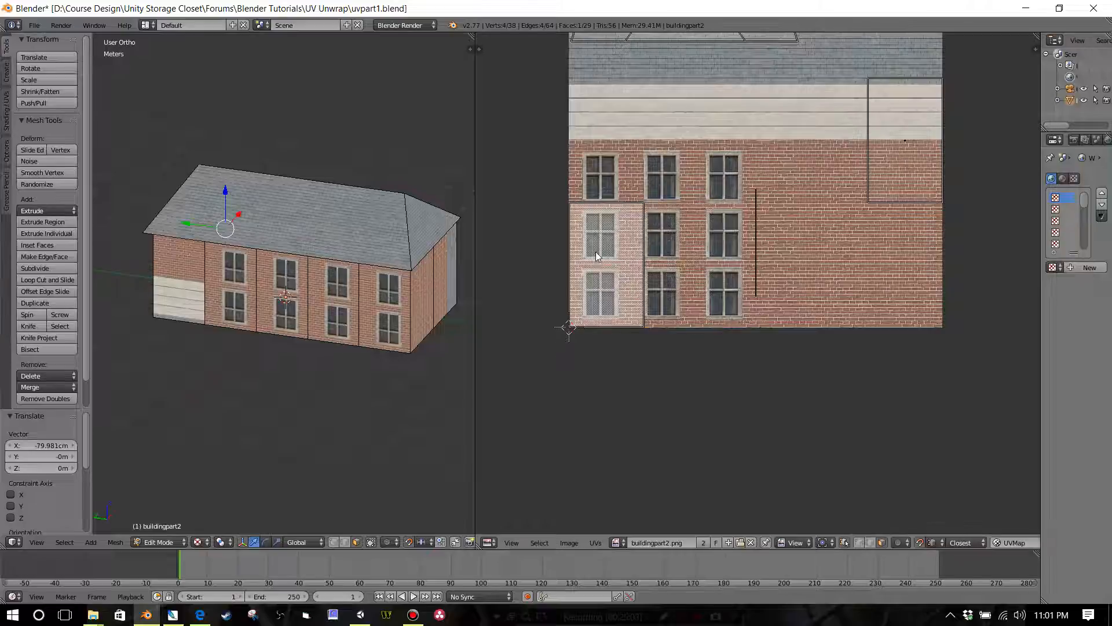
right_click(897, 163)
key("g")
left_click(597, 291)
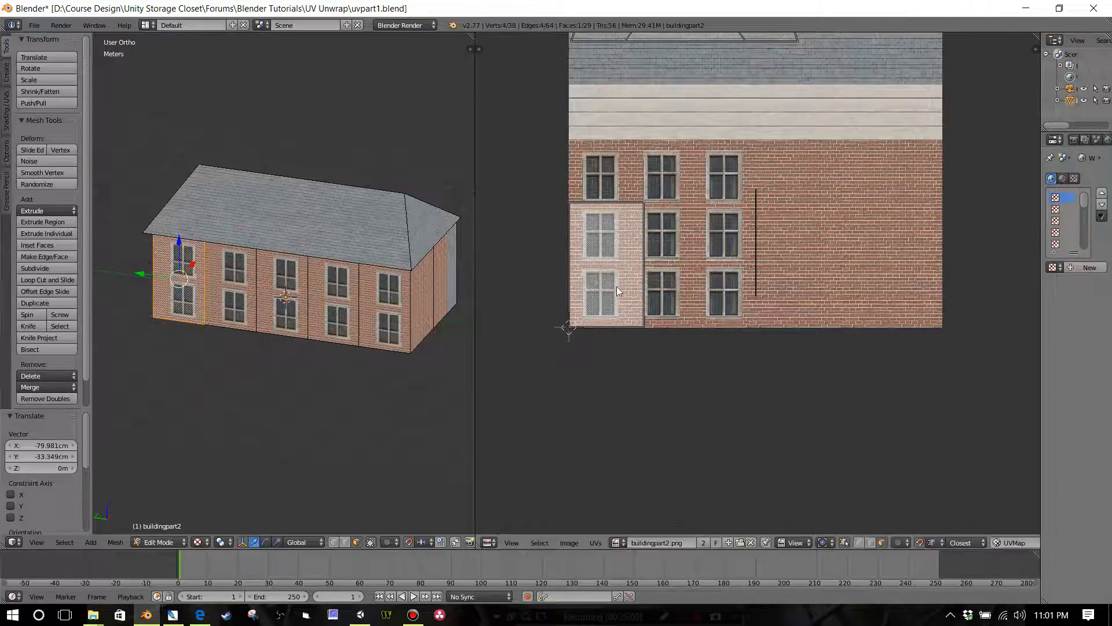
Step: Select the whole island stack, disable UV snapping, and move it about 14.9 cm in X and 7.3 cm in Y over the middle window column
key("b")
left_click_drag(547, 195, 677, 374)
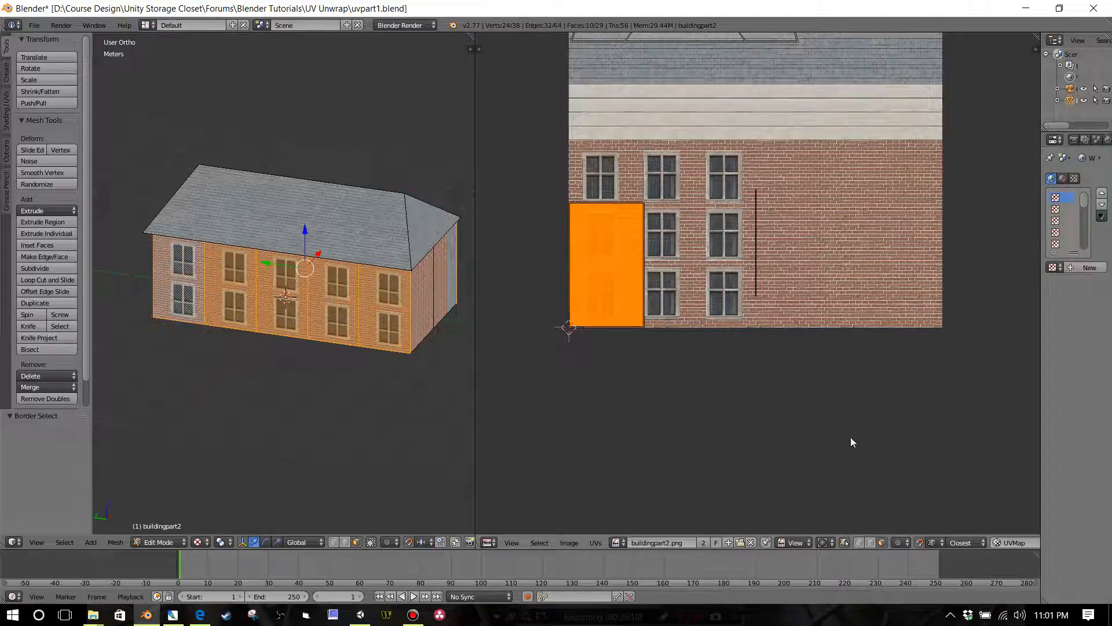
left_click(921, 542)
key("g")
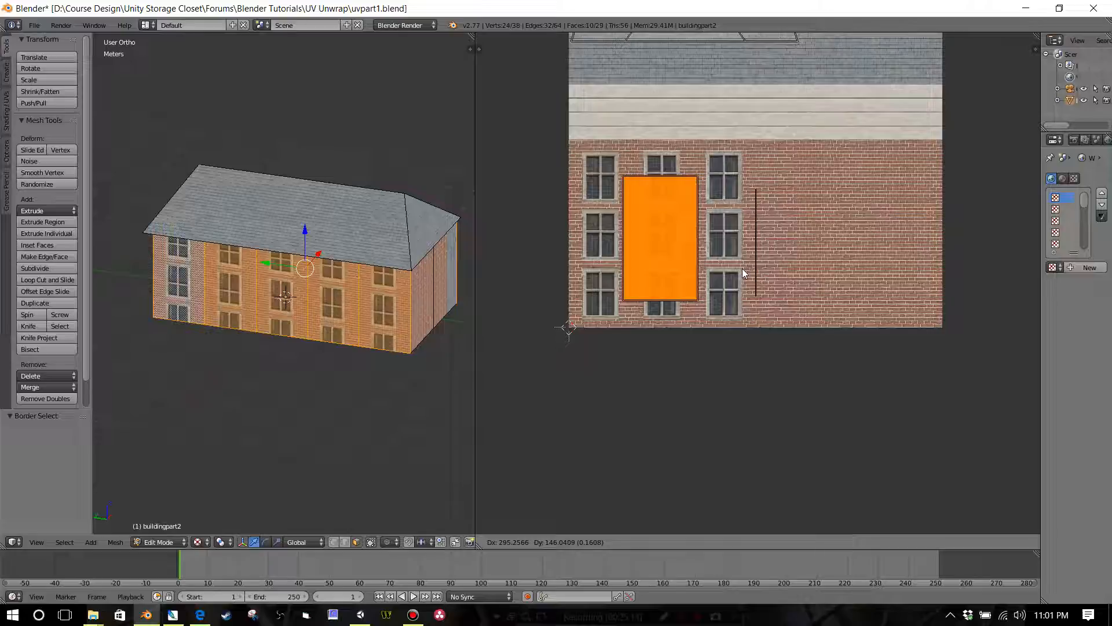
left_click(744, 268)
Step: Scale the stacked UV islands by about 1.477 along Y to span the full height of the brick wall texture
scroll(722, 270, "up", 3)
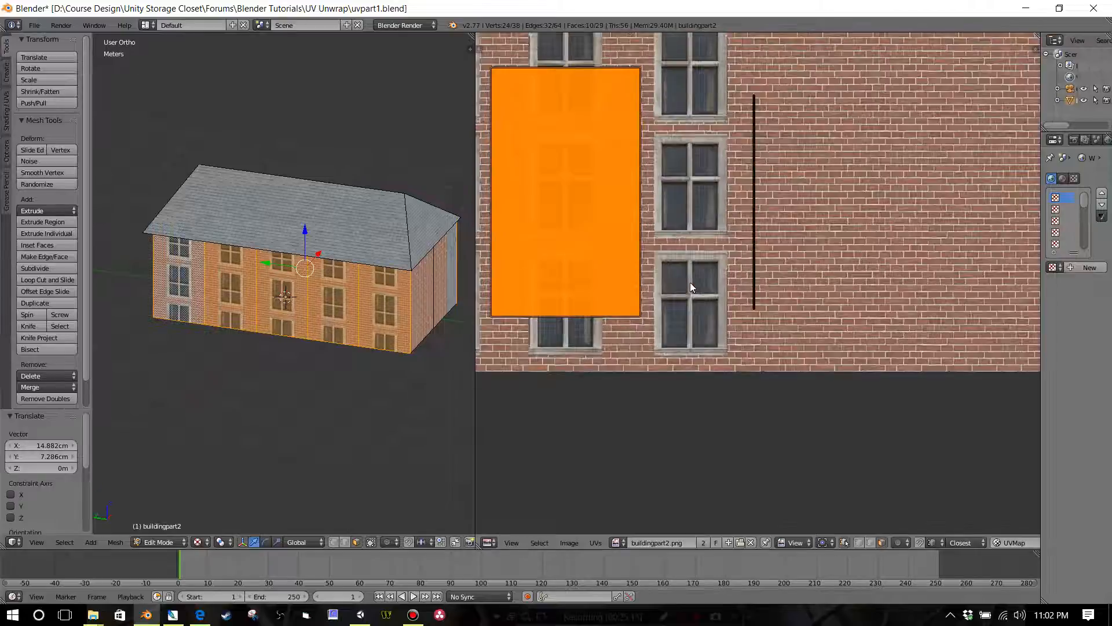
scroll(690, 283, "down", 2)
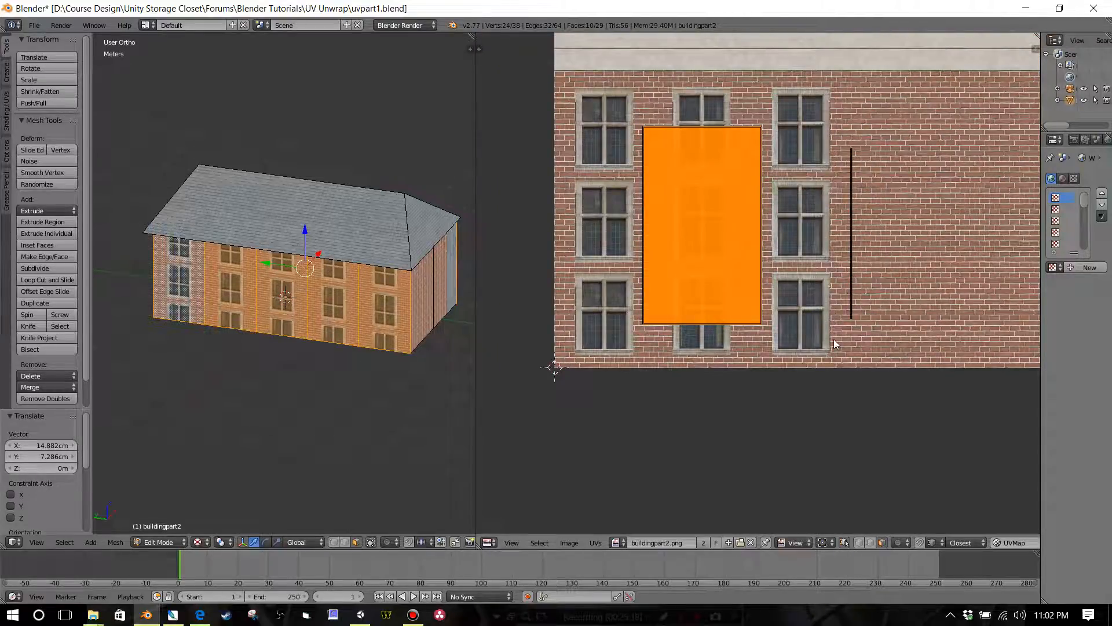
key("s")
key("y")
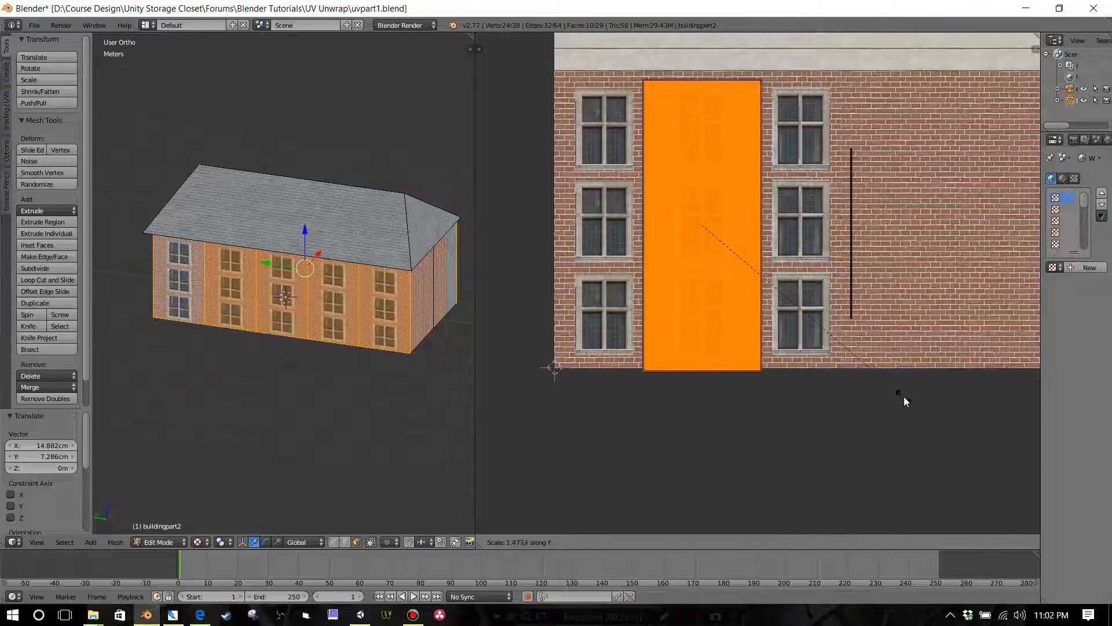
left_click(904, 396)
Step: Nudge the stacked islands up about 9.8 mm and scale them by 1.012 along Y to fit the brick area's height
key("g")
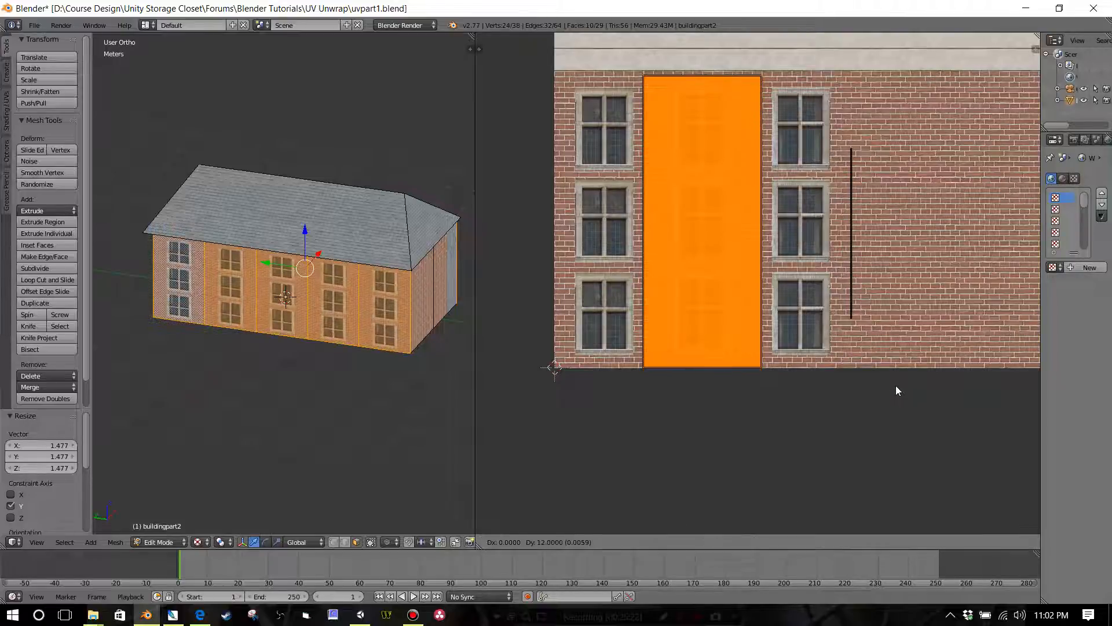
left_click(896, 384)
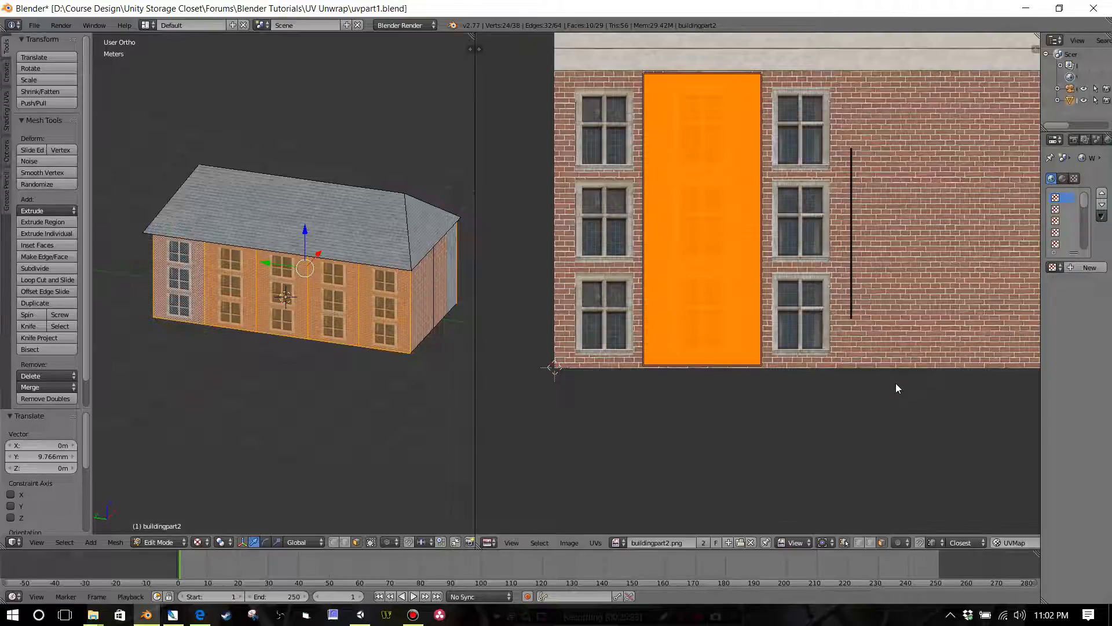
key("s")
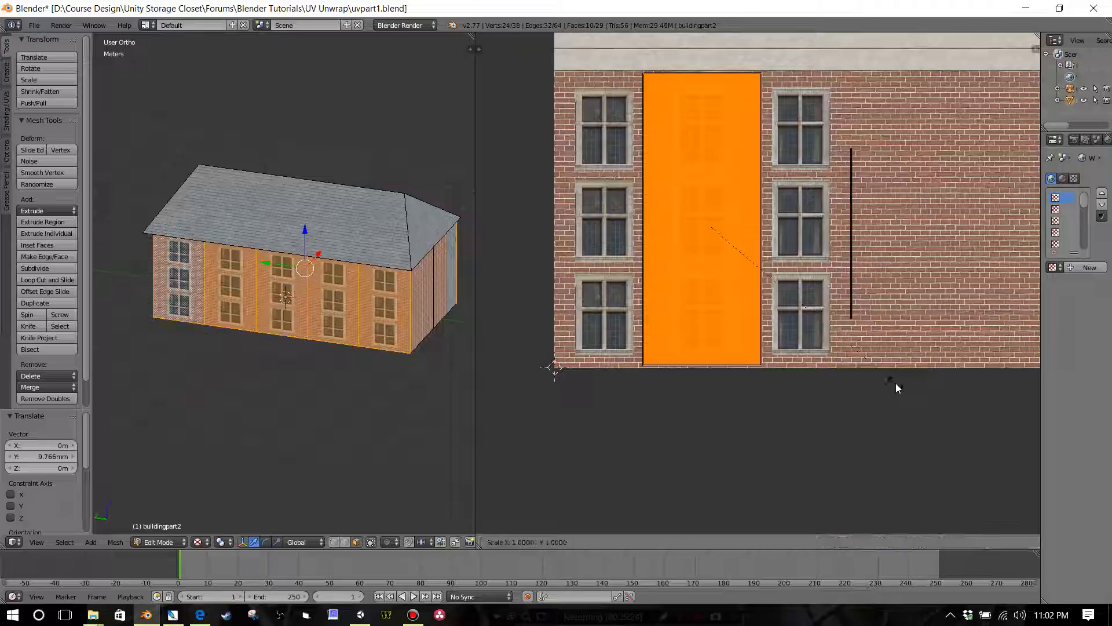
key("y")
left_click(899, 384)
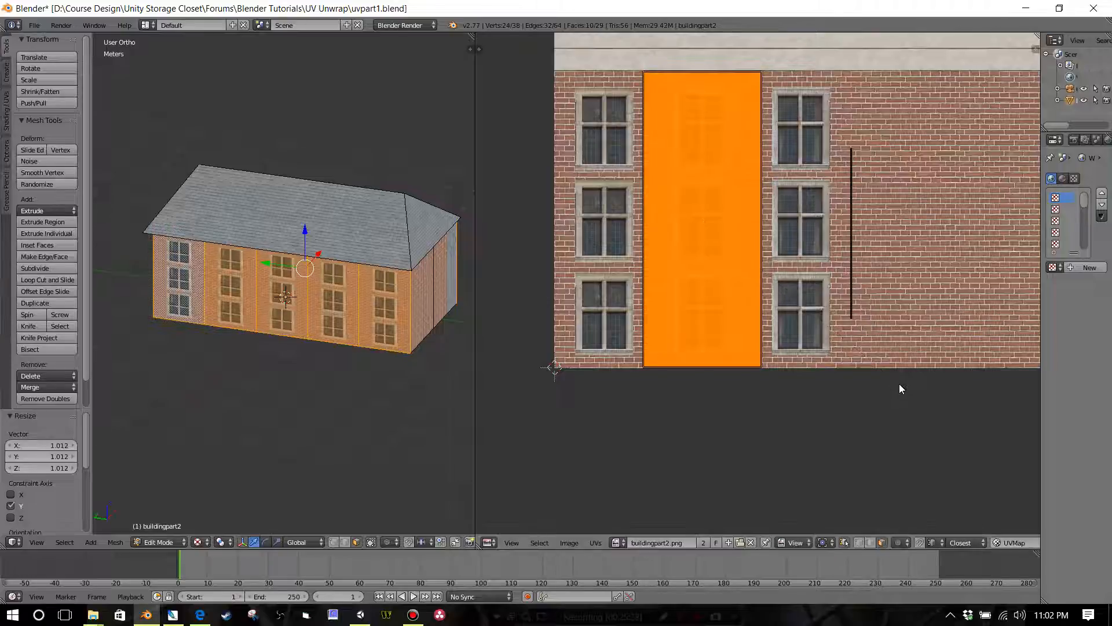
Step: Scale the stacked islands by about 2.479 along X so they cover all three window columns of the texture
key("s")
key("x")
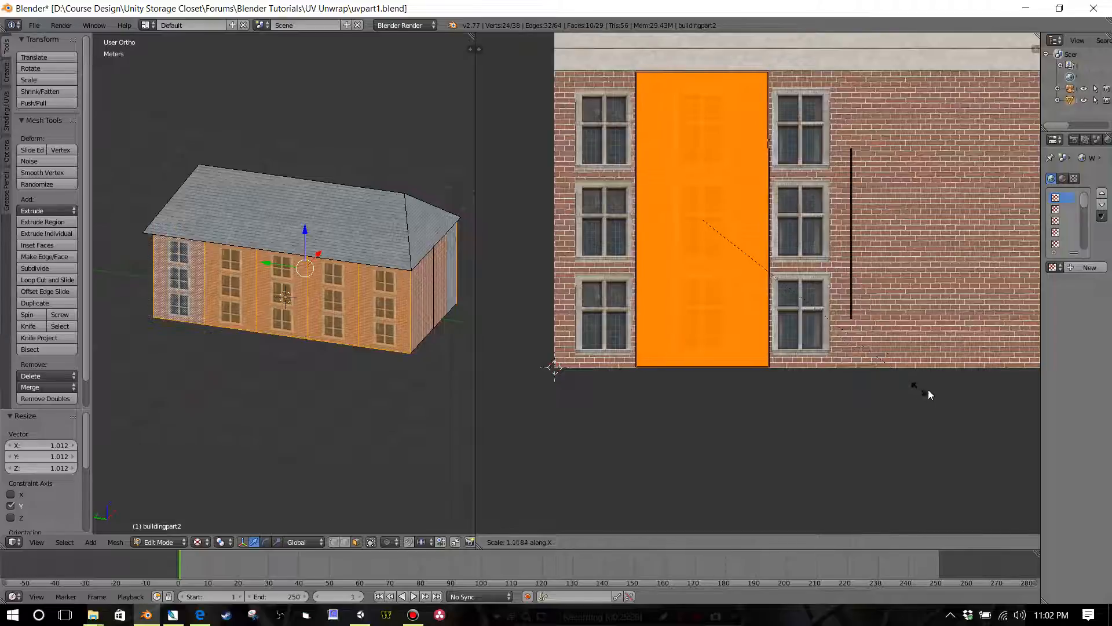
left_click(686, 489)
Step: Examine how the windows repeat along the long wall of the building from several angles and zoom levels
scroll(328, 379, "up", 4)
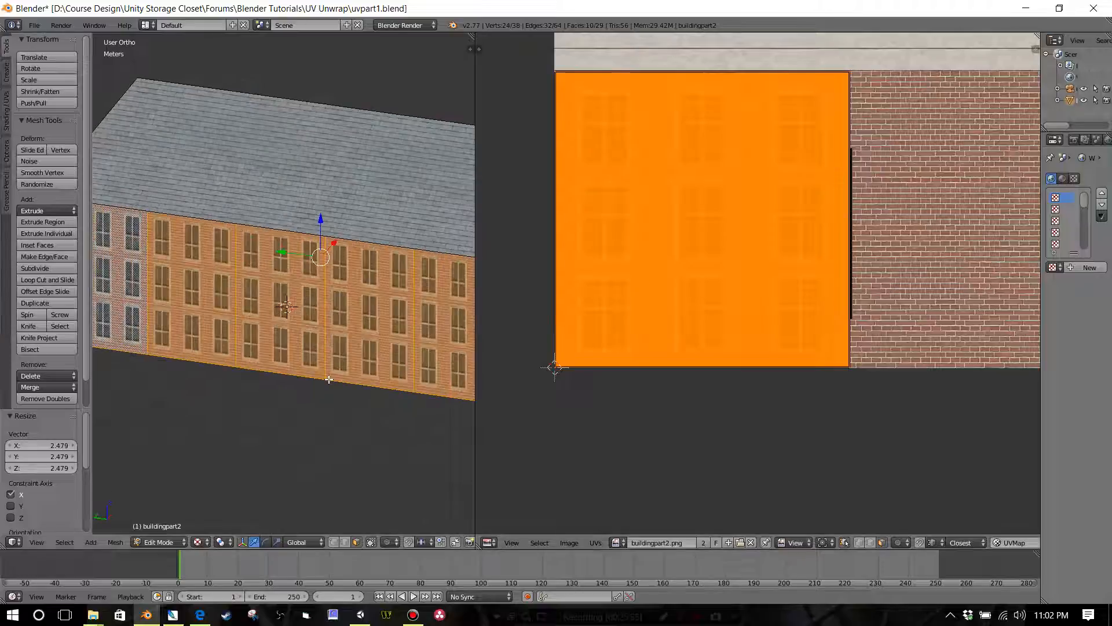
middle_click_drag(328, 379, 331, 341)
scroll(295, 345, "up", 3)
scroll(294, 344, "up", 1)
scroll(330, 339, "down", 4)
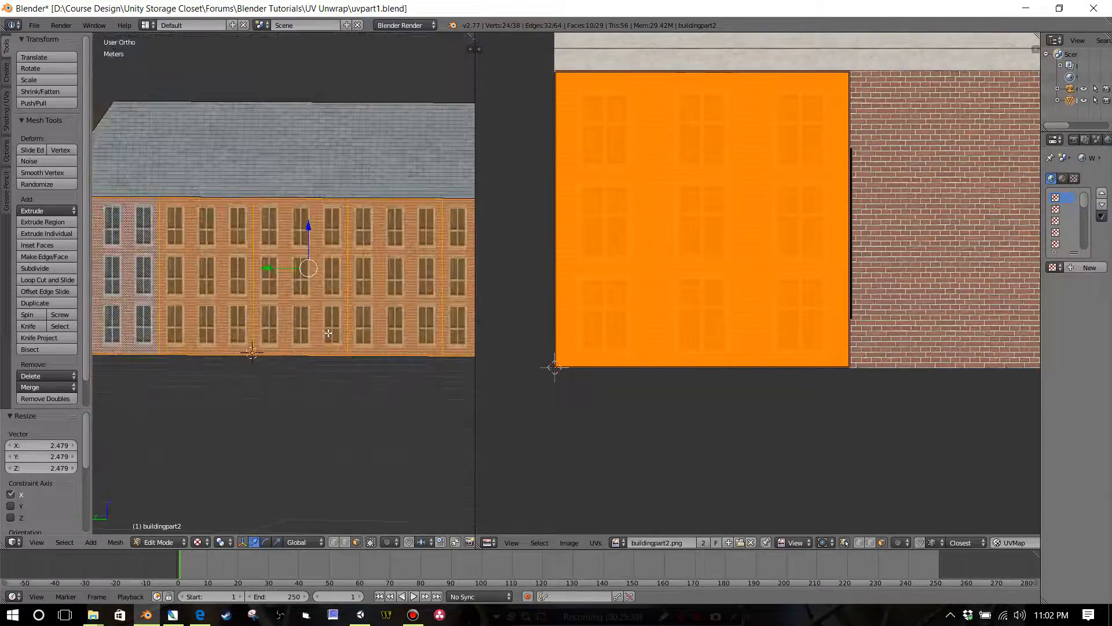
middle_click_drag(277, 278, 156, 298)
scroll(336, 325, "down", 5)
Step: Select the five wall faces along one long side and rotate their stacked UV islands by 180 degrees
right_click(162, 299)
right_click(206, 297, "shift")
right_click(279, 296, "shift")
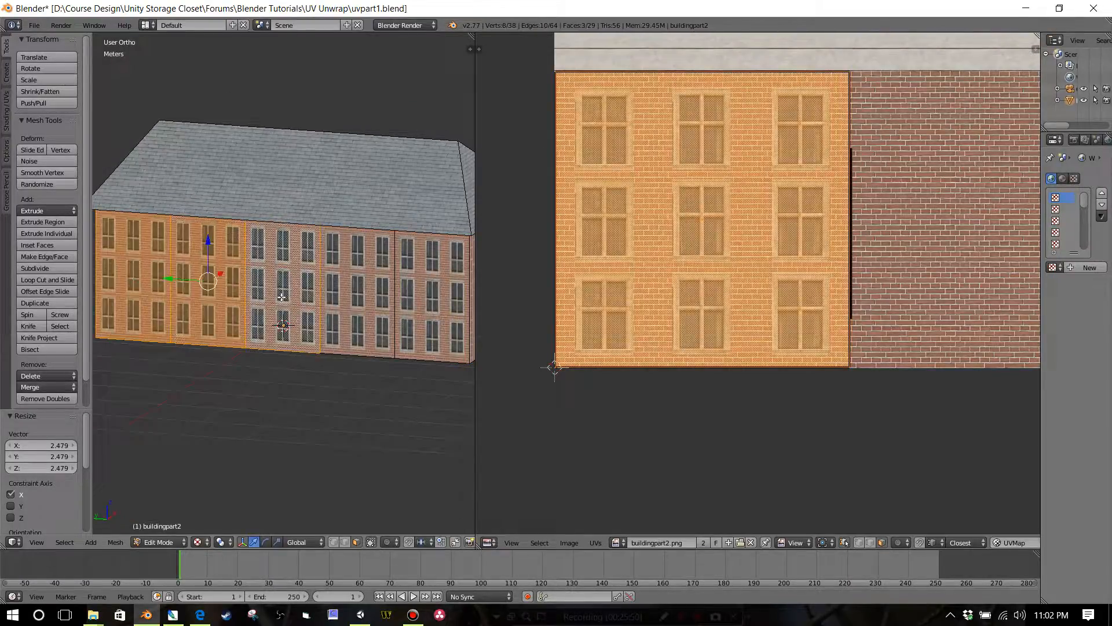
right_click(362, 293, "shift")
right_click(412, 306, "shift")
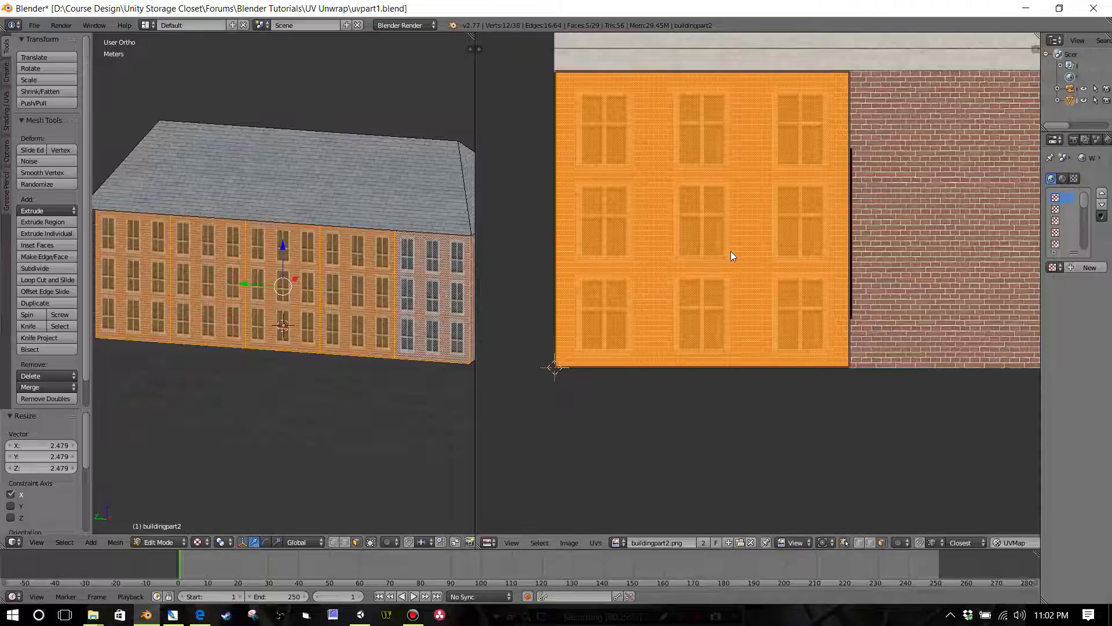
type("r180")
key("Return")
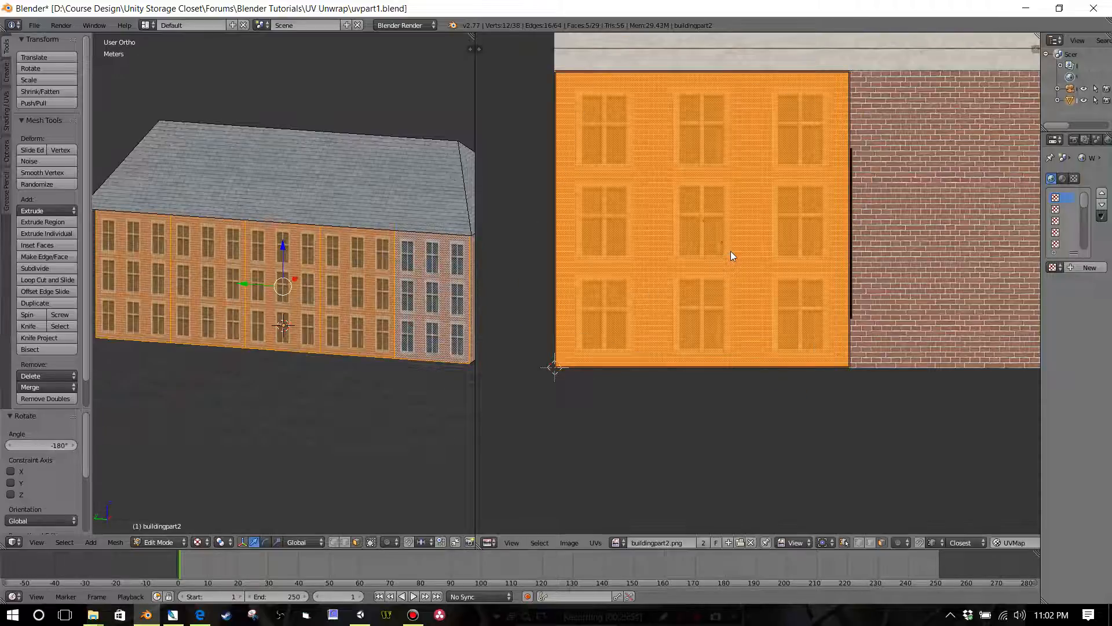
Step: Examine the rotated long wall on the model and how the stacked UV islands' edge meets the plain brick texture
scroll(414, 315, "down", 4)
mouse_move(374, 320)
middle_mouse_down()
mouse_move(256, 315)
mouse_move(364, 309)
middle_mouse_up()
scroll(364, 309, "up", 3)
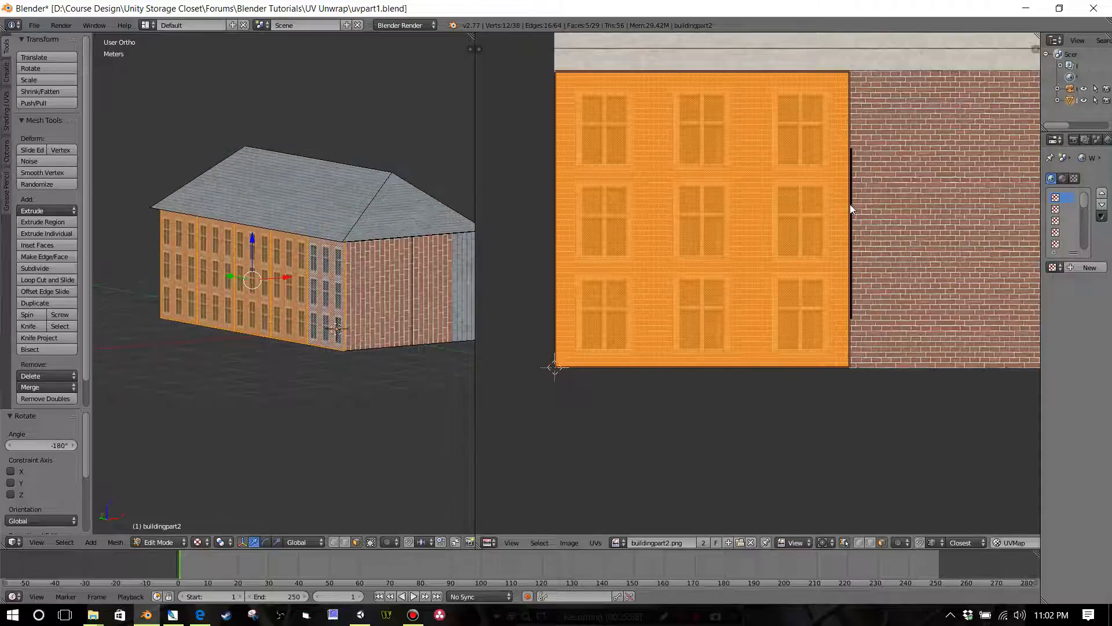
scroll(847, 259, "down", 2)
scroll(846, 262, "up", 2)
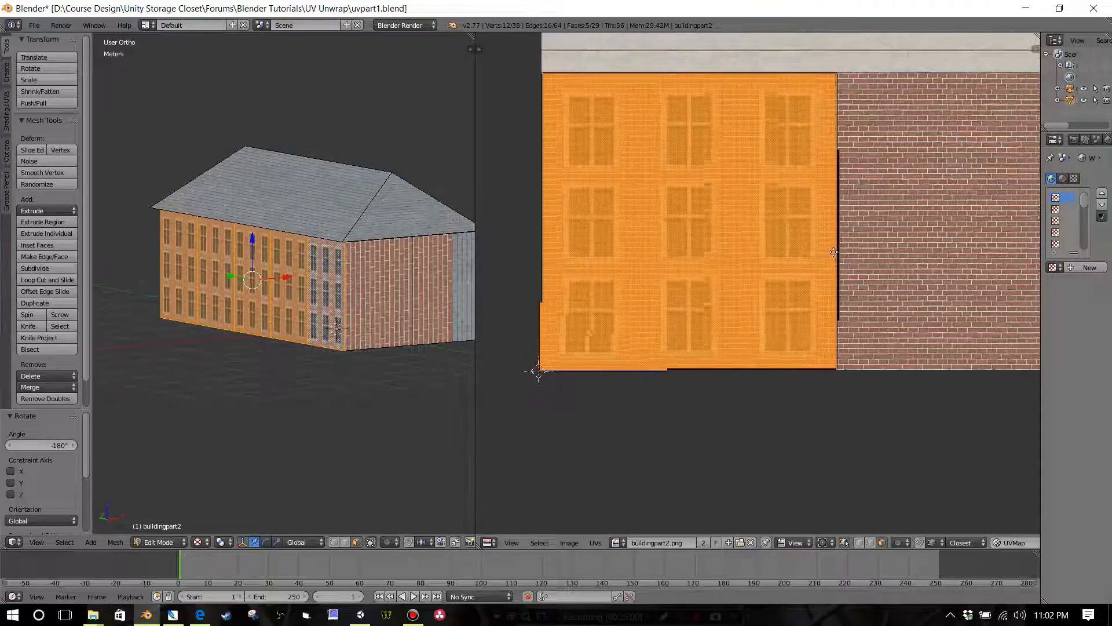
scroll(733, 267, "up", 4)
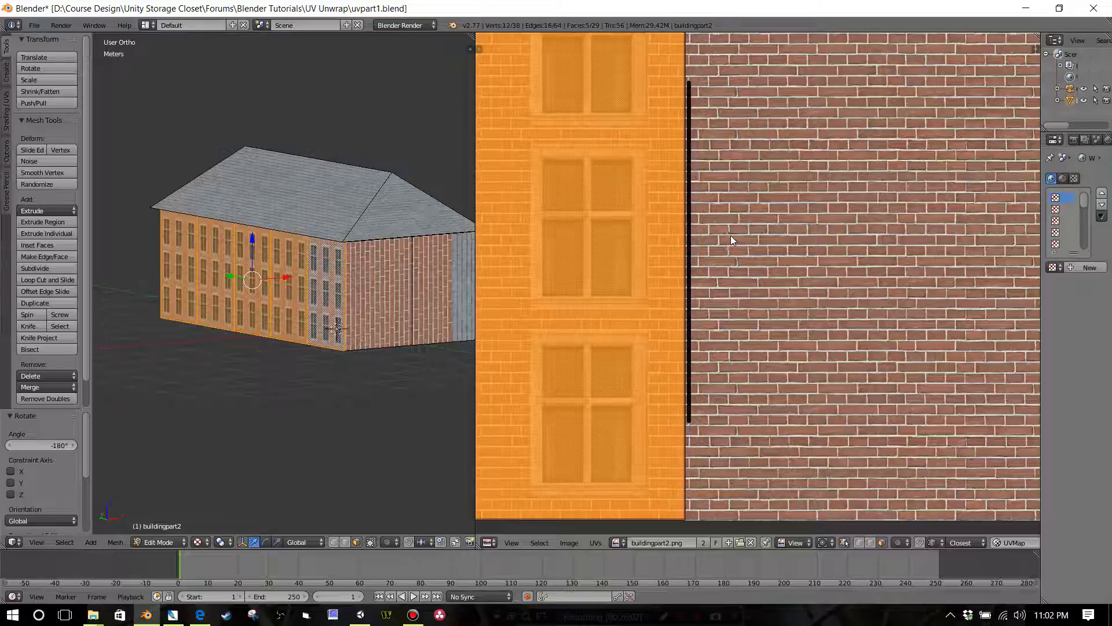
scroll(732, 235, "down", 1)
scroll(708, 234, "up", 2)
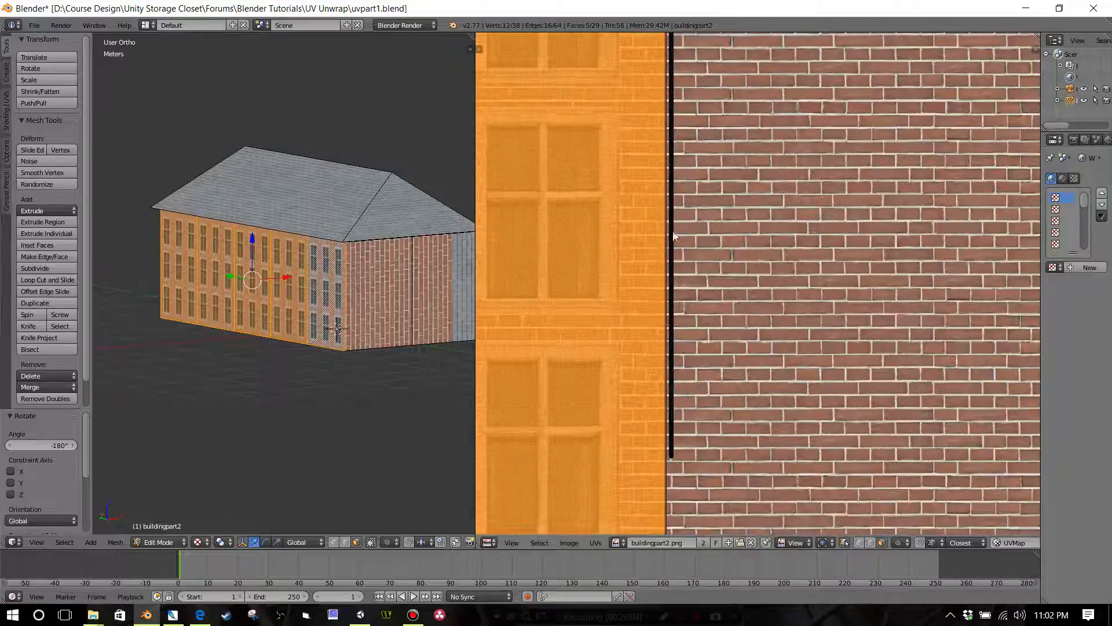
scroll(668, 264, "down", 2)
scroll(667, 274, "down", 1)
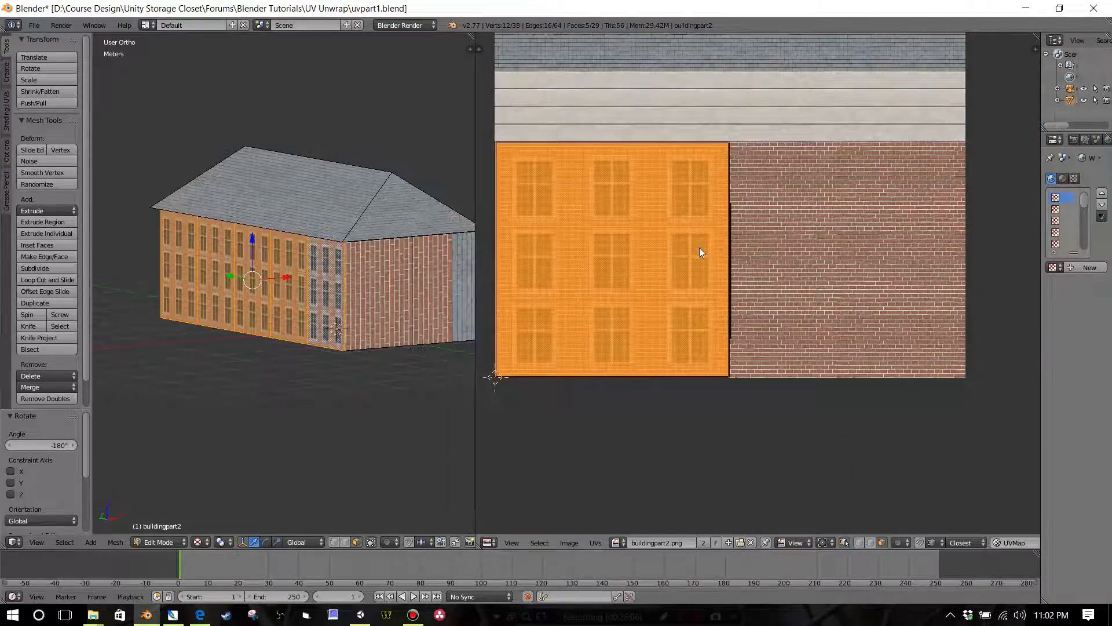
scroll(706, 274, "up", 2)
scroll(706, 276, "down", 2)
key("s")
key("x")
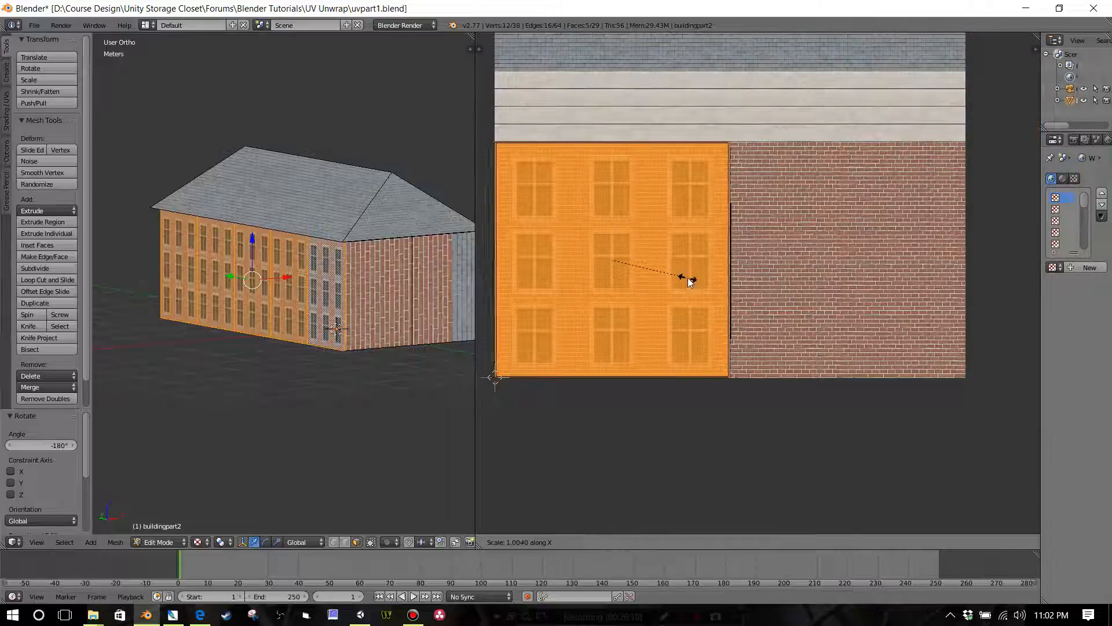
left_click(692, 281)
Step: Add the opposite long wall's five faces to the selection and scale all stacked UV islands by 1.019 along X
middle_click_drag(447, 290, 327, 306)
right_click(327, 306, "shift")
right_click(364, 298, "shift")
right_click(405, 287, "shift")
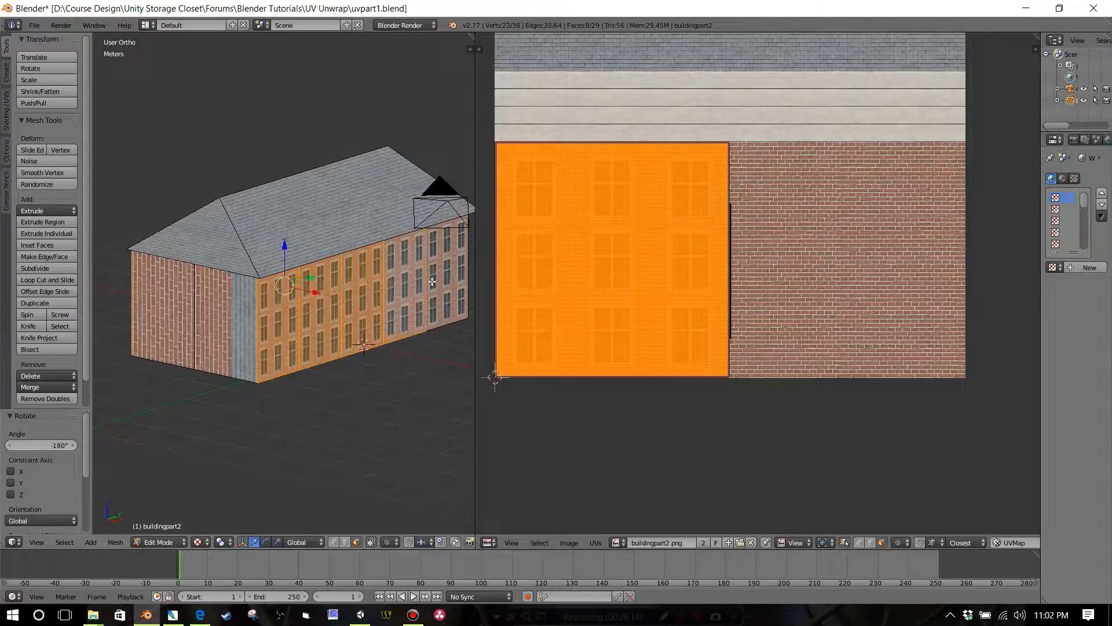
right_click(447, 277, "shift")
key("s")
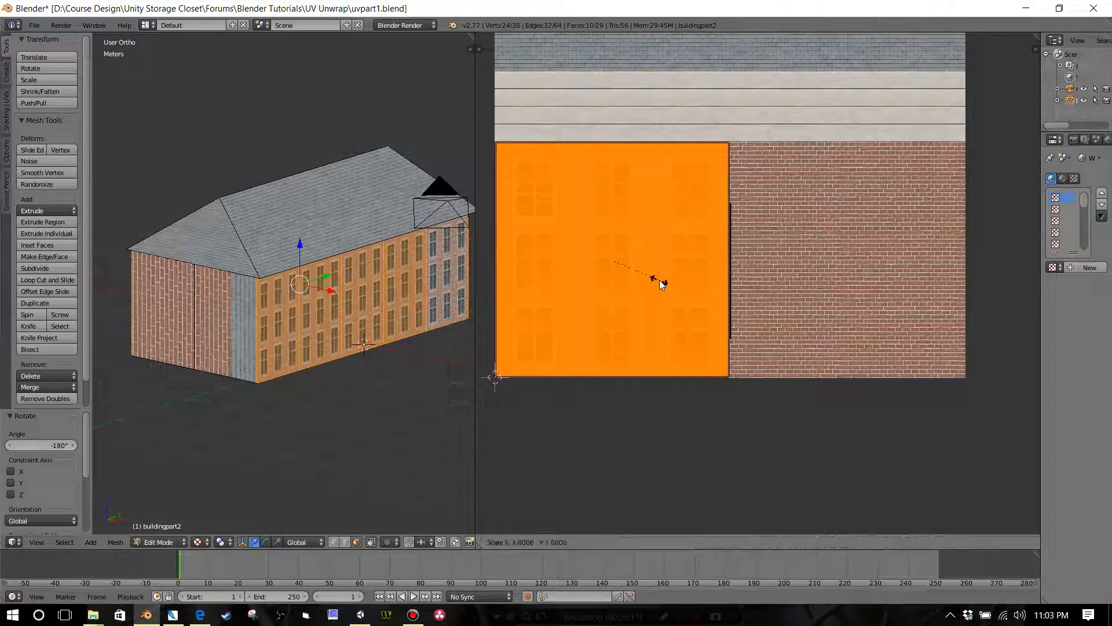
key("x")
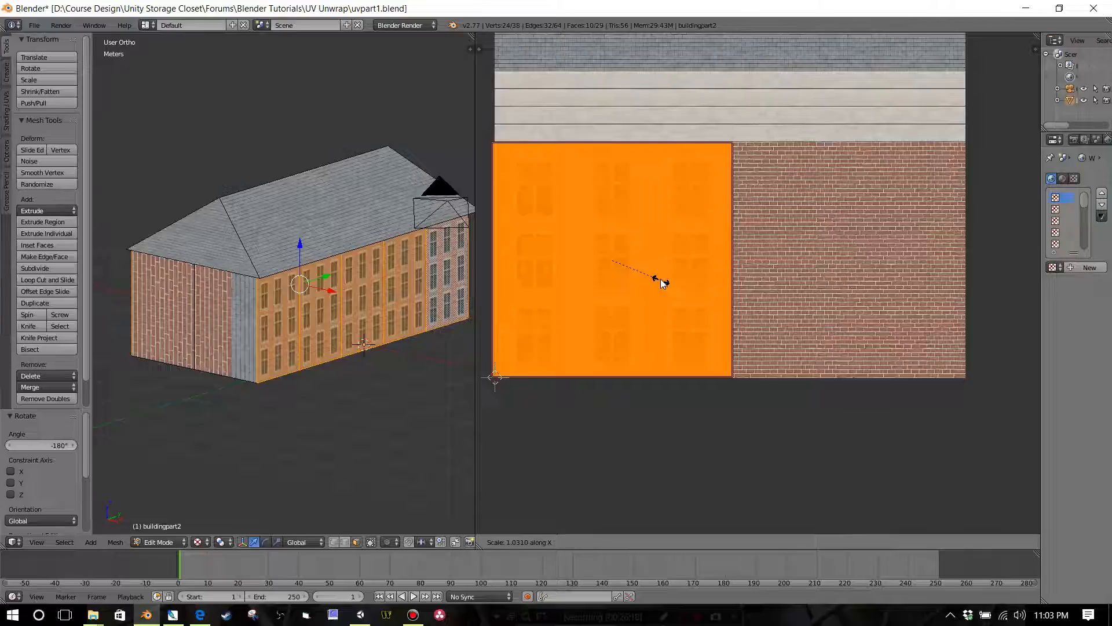
left_click(661, 278)
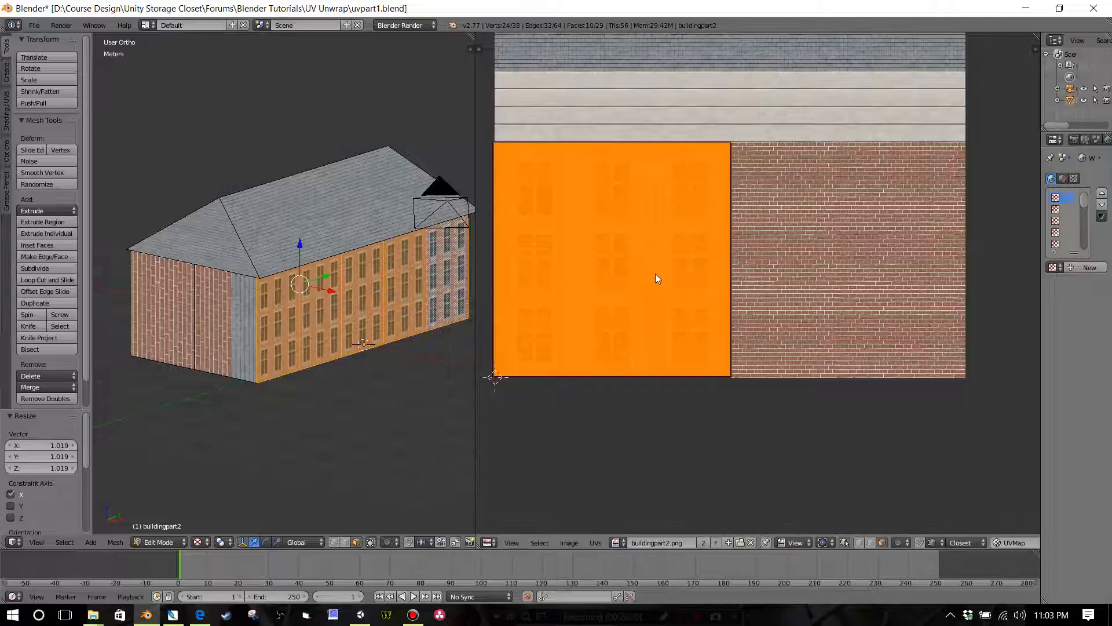
Step: Move the stacked wall islands about 3.7 mm along X to align with the texture's edge, and clear the selection
key("g")
key("x")
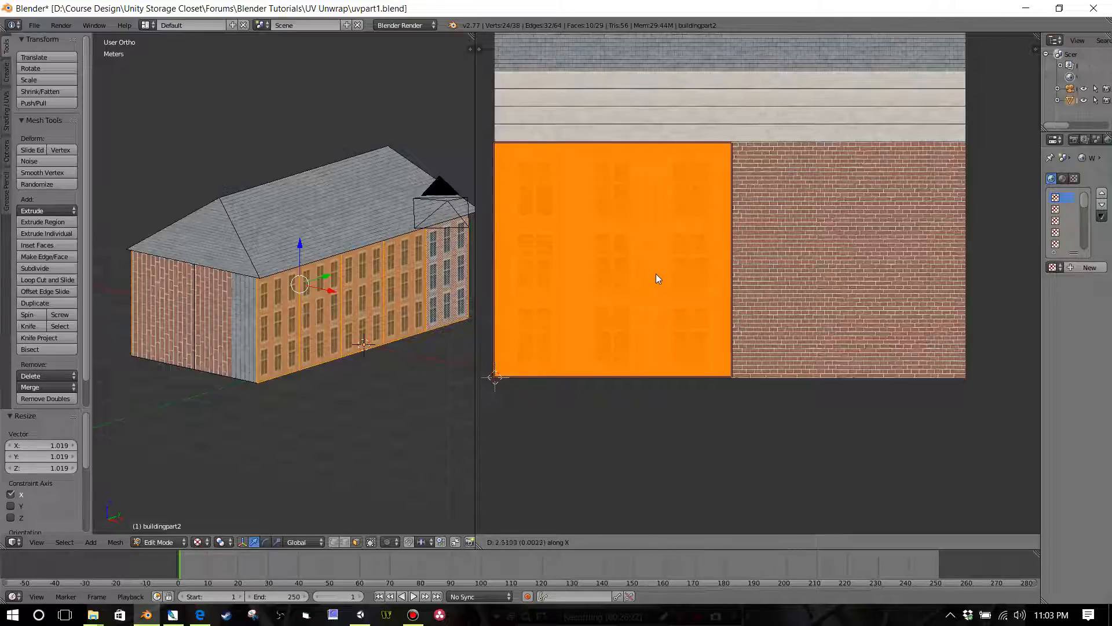
left_click(657, 274)
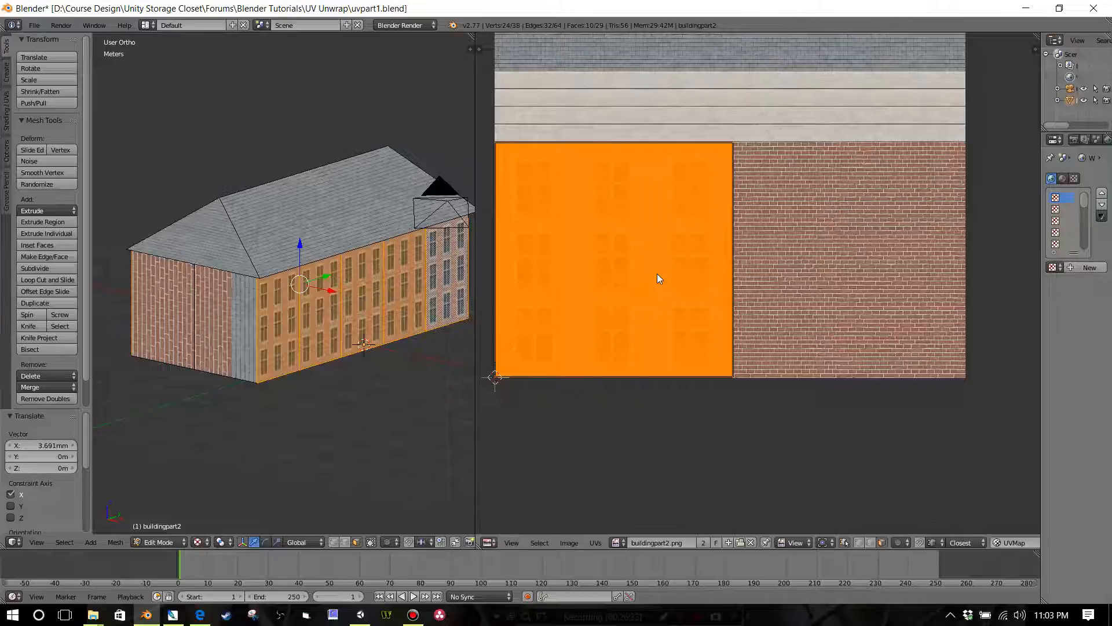
key("a")
Step: Examine the mapped long walls and the untextured short end of the building
scroll(413, 311, "down", 1)
middle_click_drag(400, 308, 310, 297)
scroll(380, 301, "up", 3)
scroll(380, 301, "up", 4)
scroll(387, 279, "down", 2)
scroll(357, 288, "down", 5)
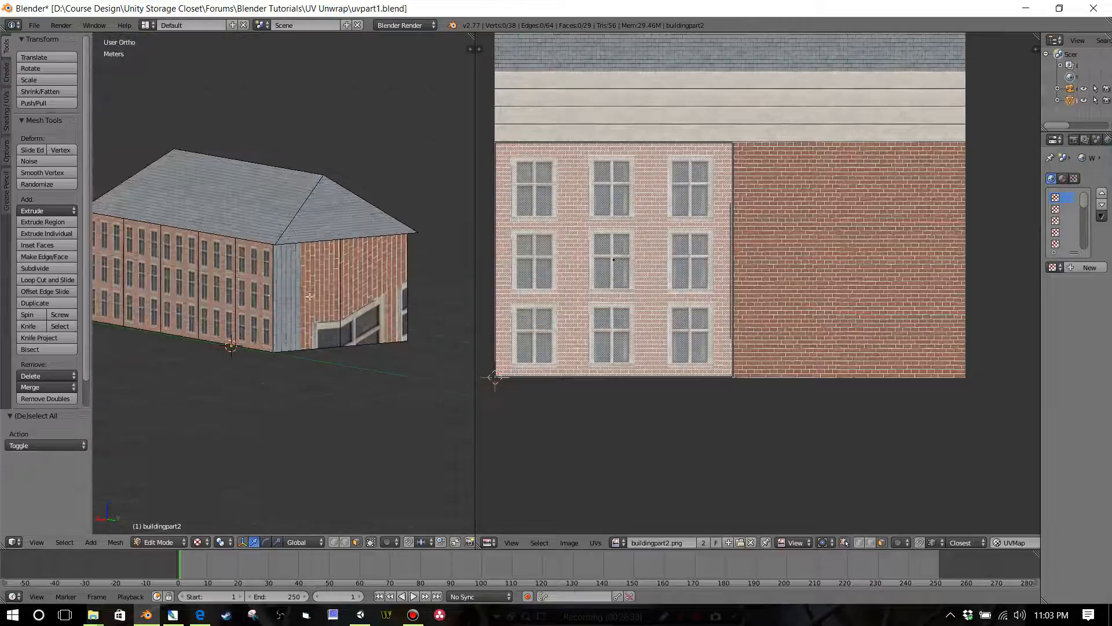
scroll(304, 297, "up", 4)
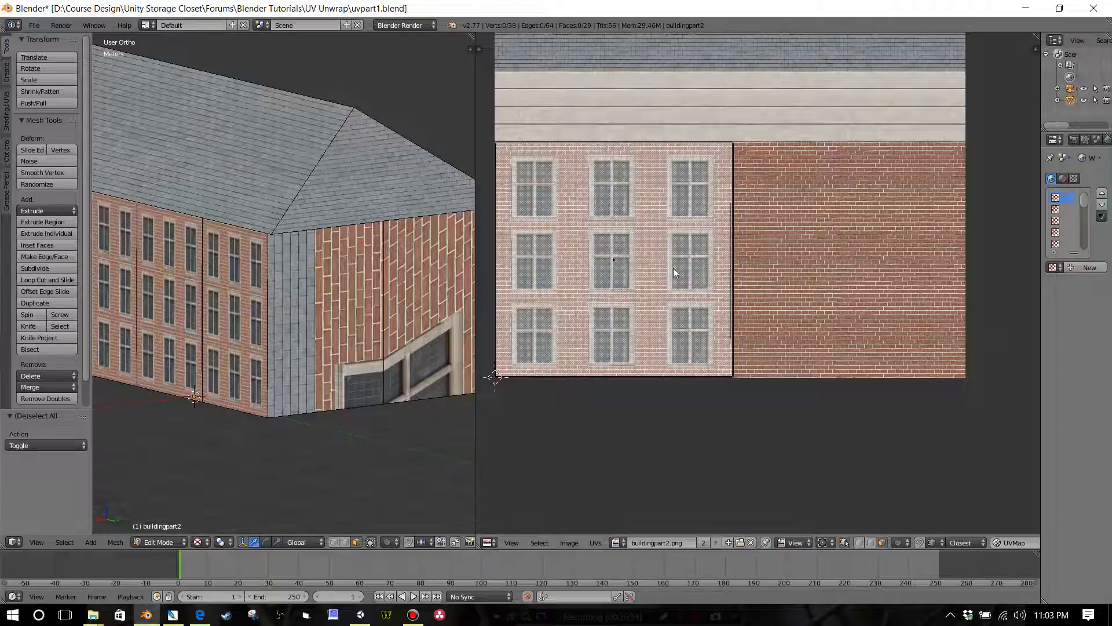
scroll(454, 299, "down", 2)
Step: Select the two wall faces at each short end of the building and unwrap all four
right_click(318, 303)
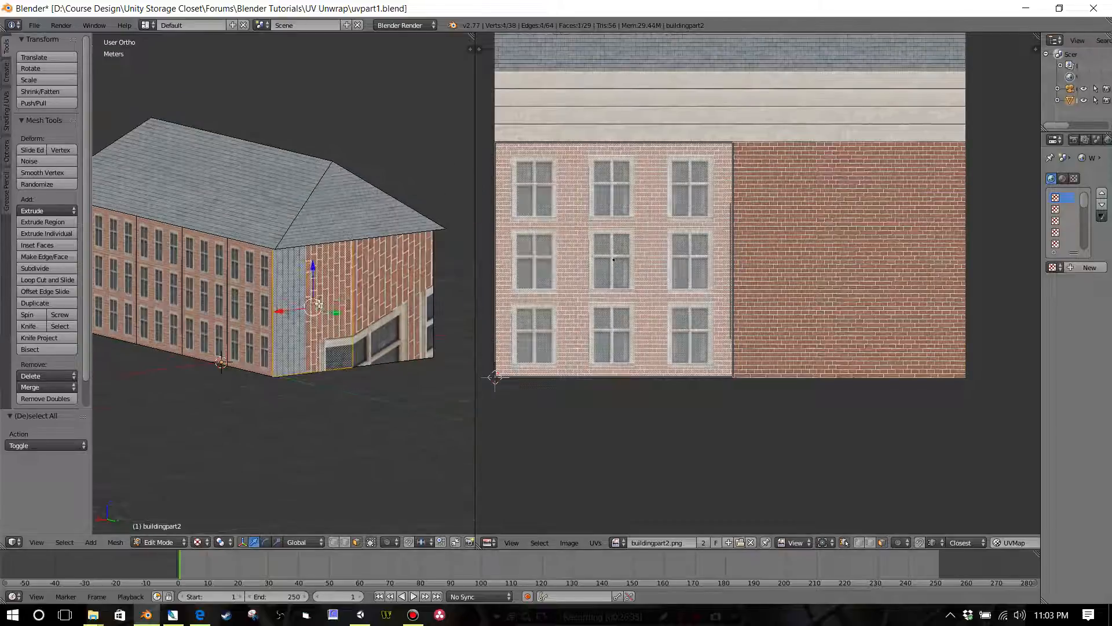
right_click(380, 299, "shift")
middle_click_drag(340, 356, 424, 340)
right_click(270, 309, "shift")
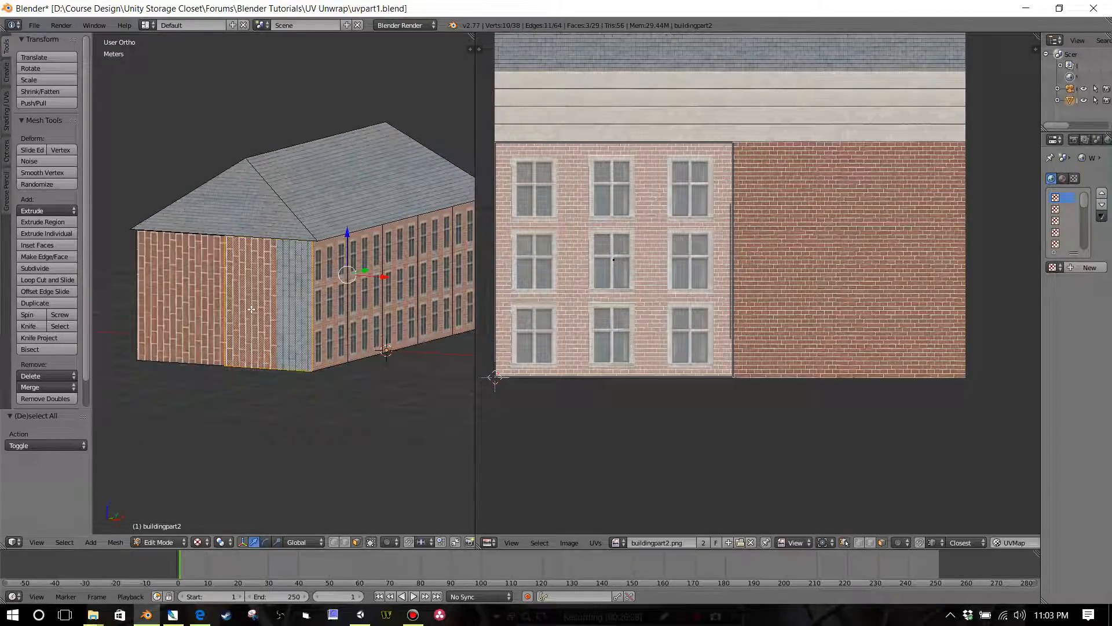
right_click(184, 307, "shift")
middle_click_drag(318, 315, 248, 323)
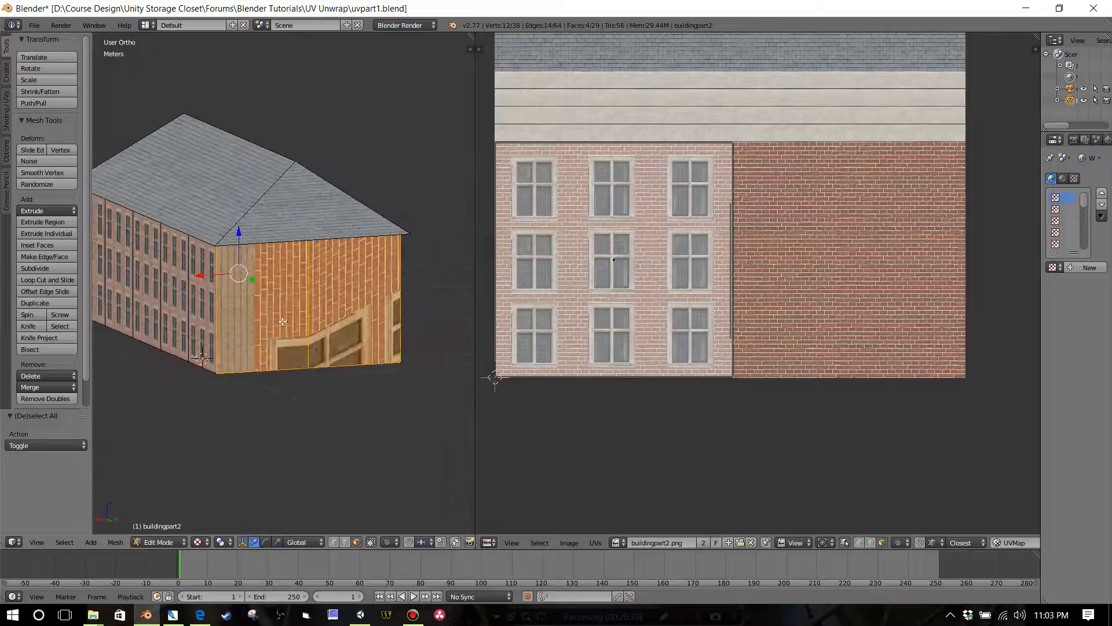
key("u")
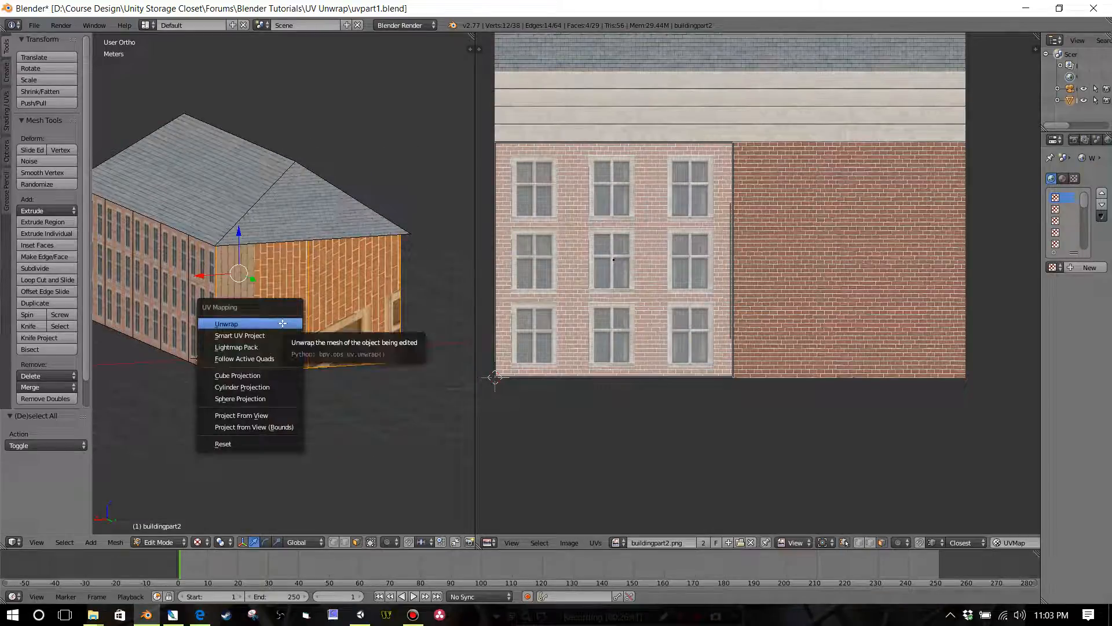
left_click(283, 323)
Step: With UV snapping off, move the unwrapped end-wall islands about 1.138 m in X and -43.4 cm in Y, clear of the texture
scroll(335, 313, "down", 1)
scroll(571, 319, "down", 1)
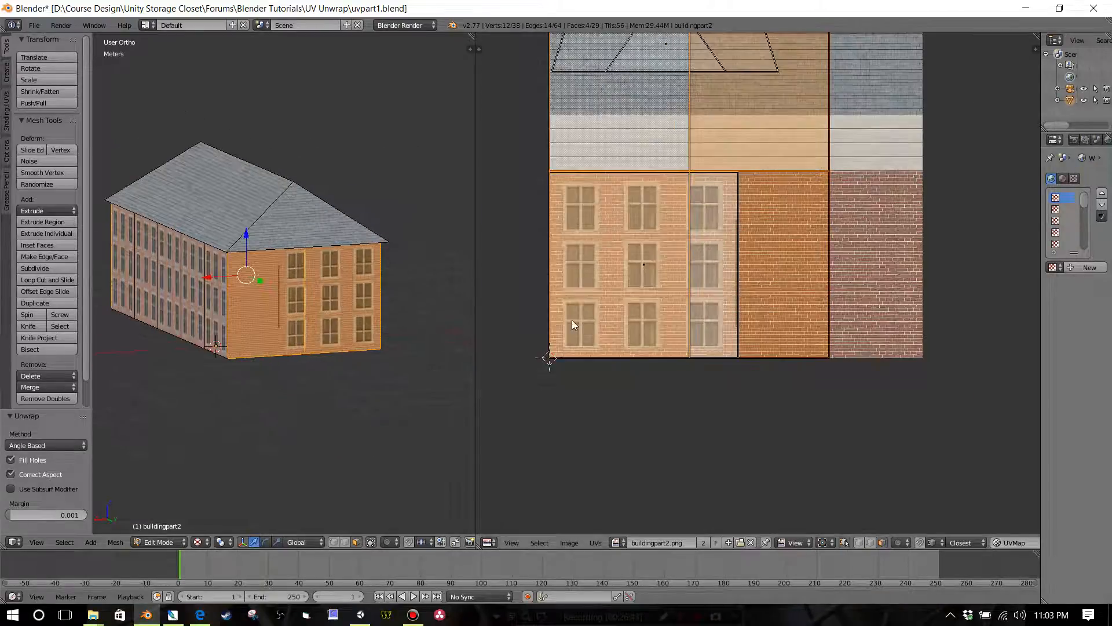
scroll(589, 316, "up", 1)
scroll(764, 272, "down", 2)
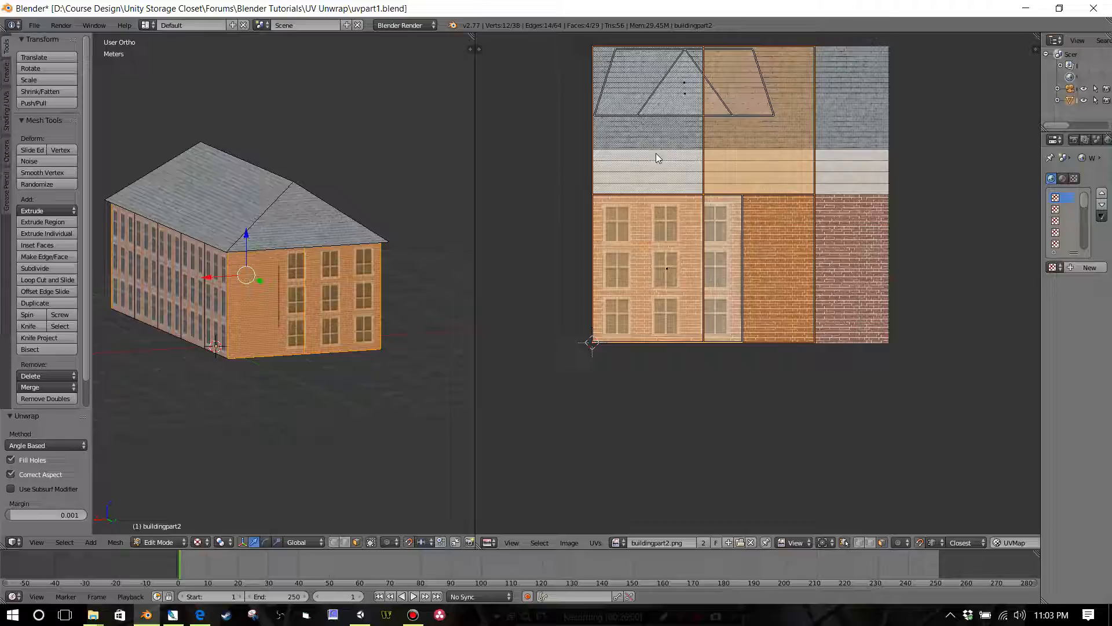
scroll(752, 325, "down", 2)
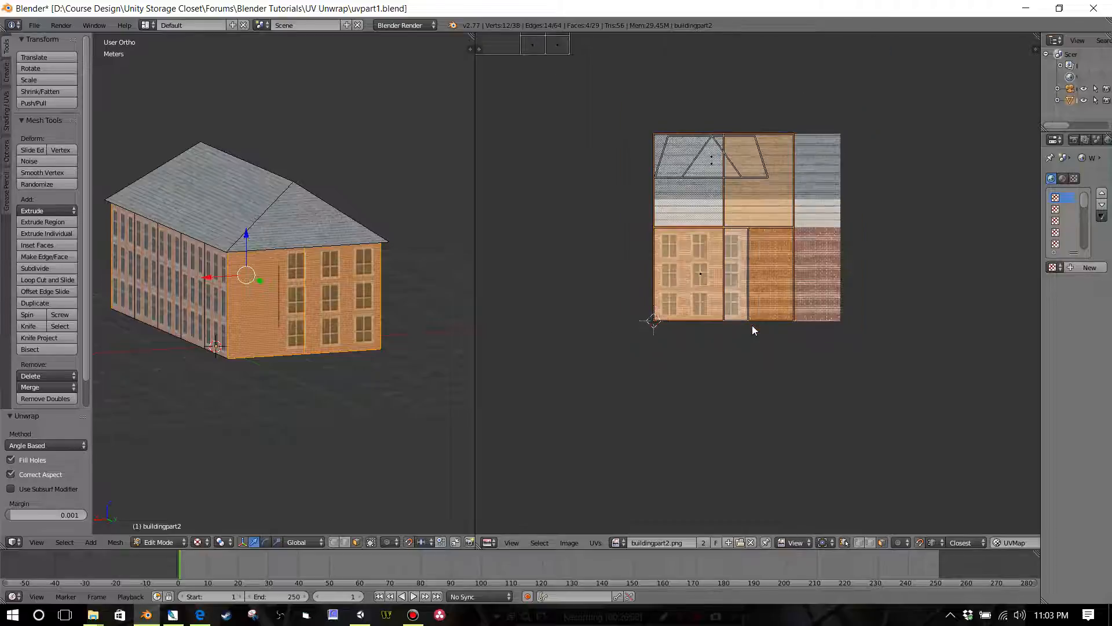
key("g")
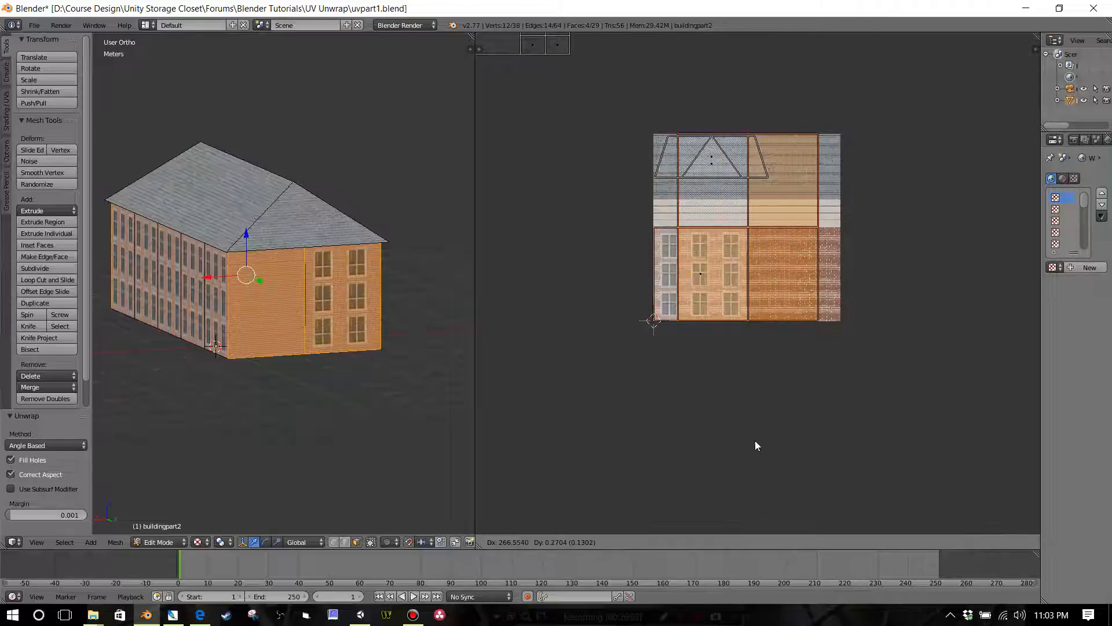
left_click(913, 505)
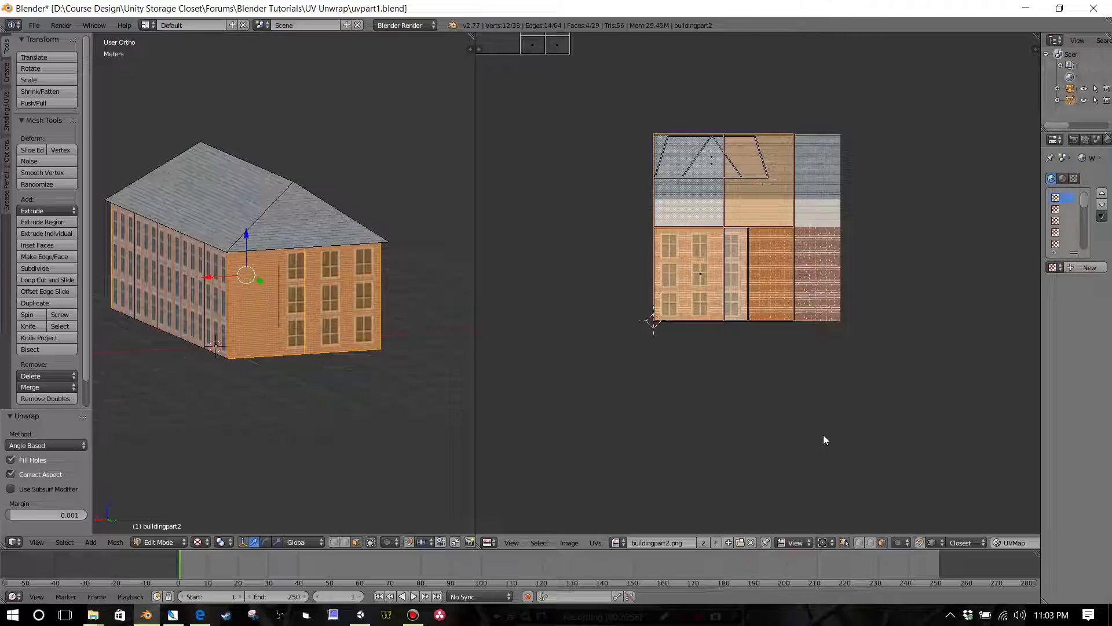
key("g")
left_click(1033, 502)
middle_click_drag(770, 416, 616, 398)
scroll(702, 409, "up", 1)
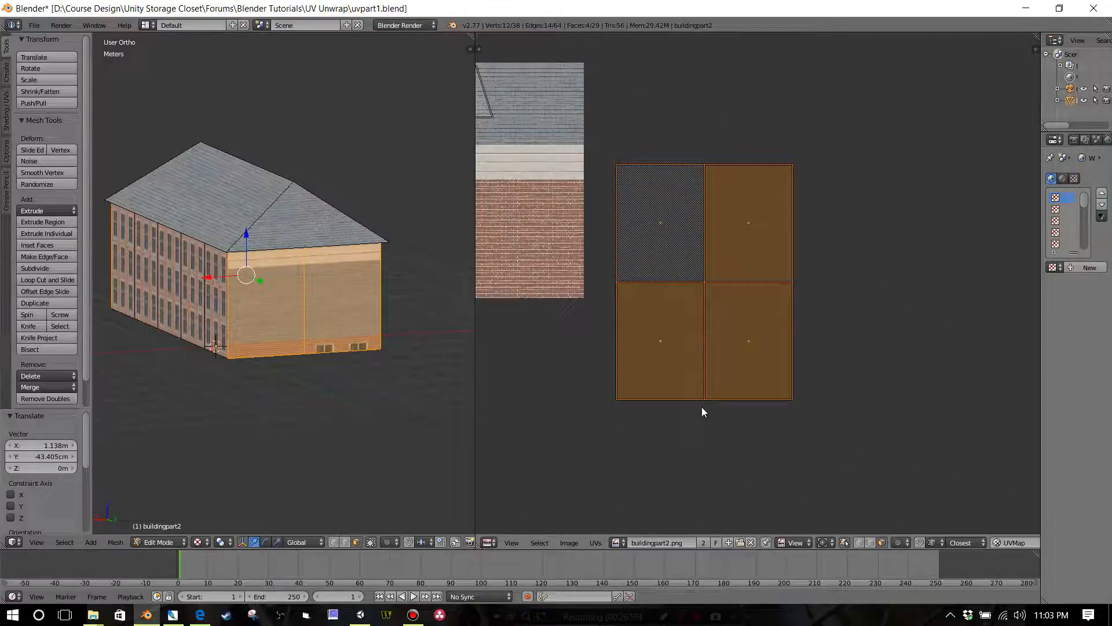
Step: Enable UV snapping and stack the other three end-wall islands exactly onto the lower-left one
left_click(919, 543)
right_click(681, 257)
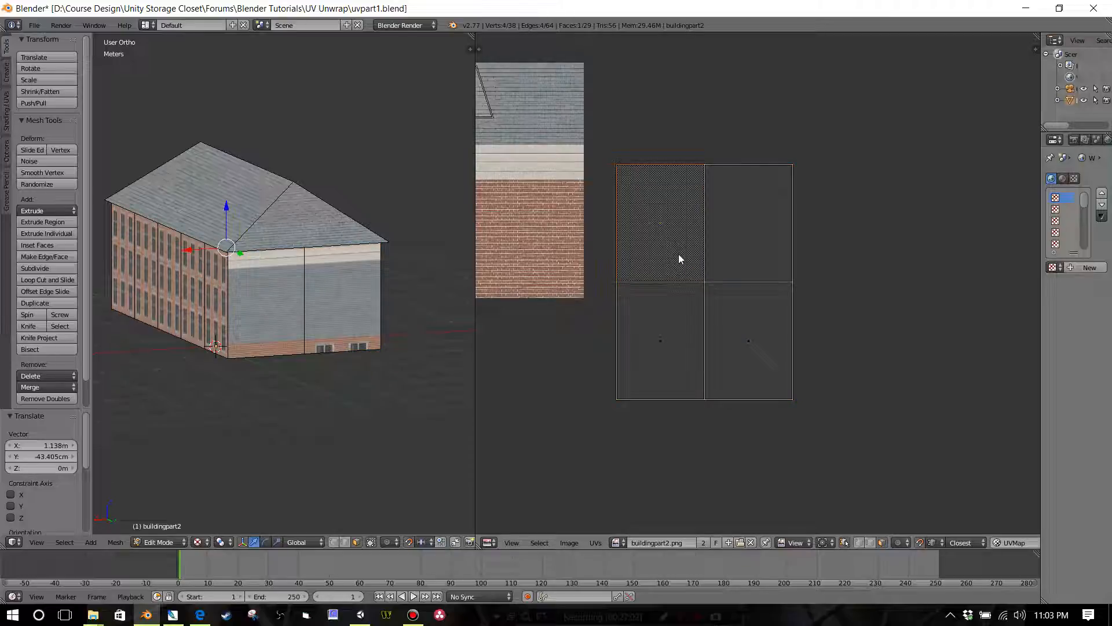
key("g")
left_click(671, 366)
right_click(741, 232)
key("g")
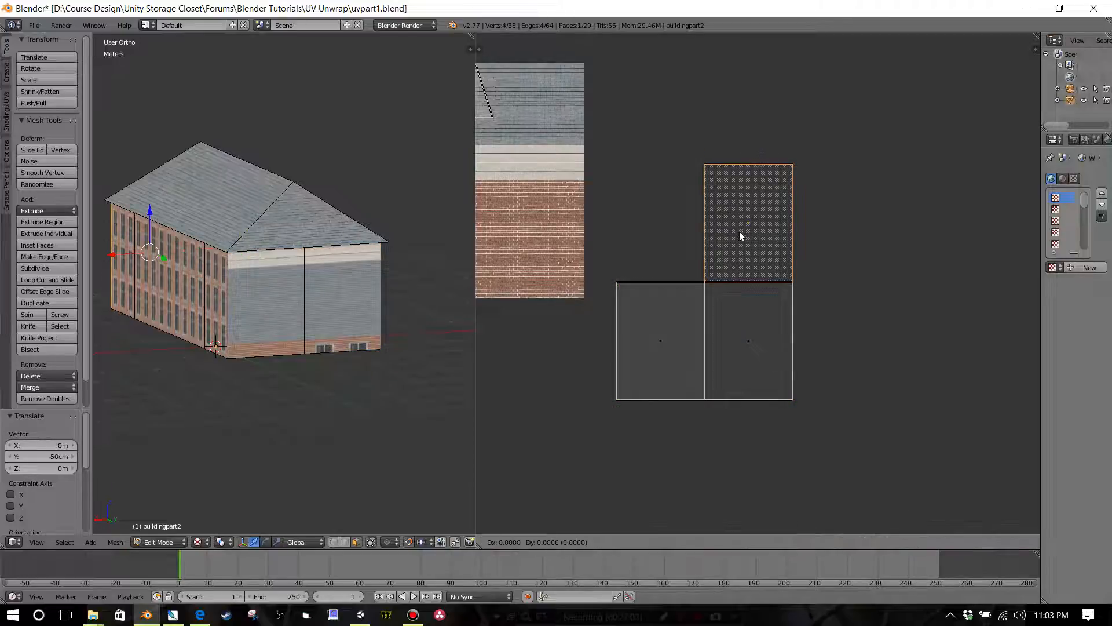
left_click(653, 363)
right_click(757, 339)
key("g")
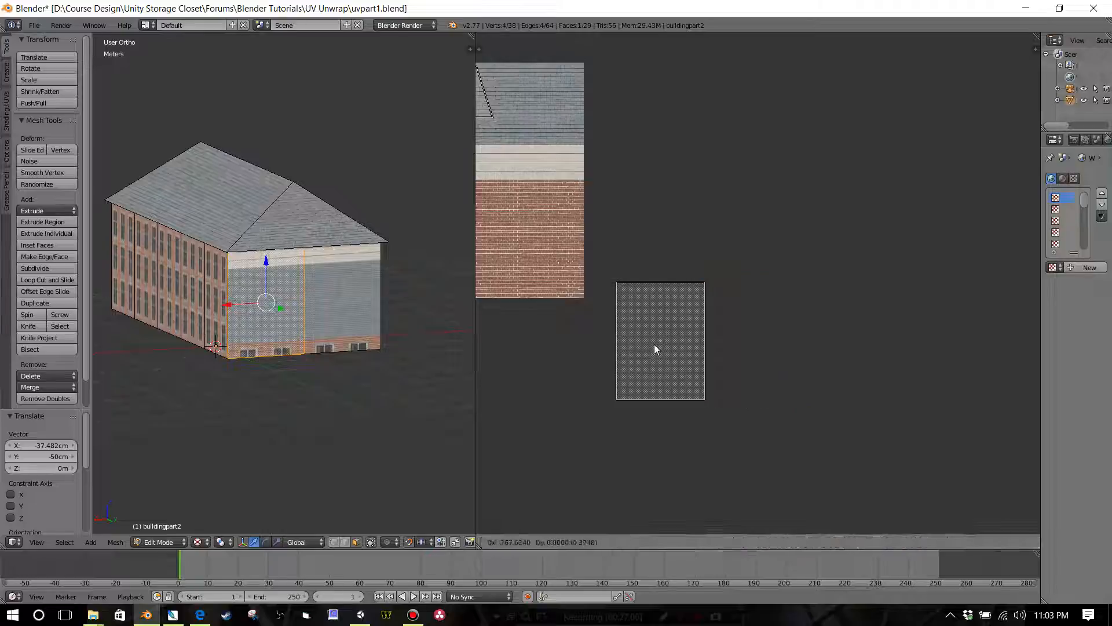
left_click(655, 345)
Step: Select all four stacked end-wall islands in the UV layout
scroll(666, 314, "down", 1)
middle_click_drag(665, 314, 732, 304)
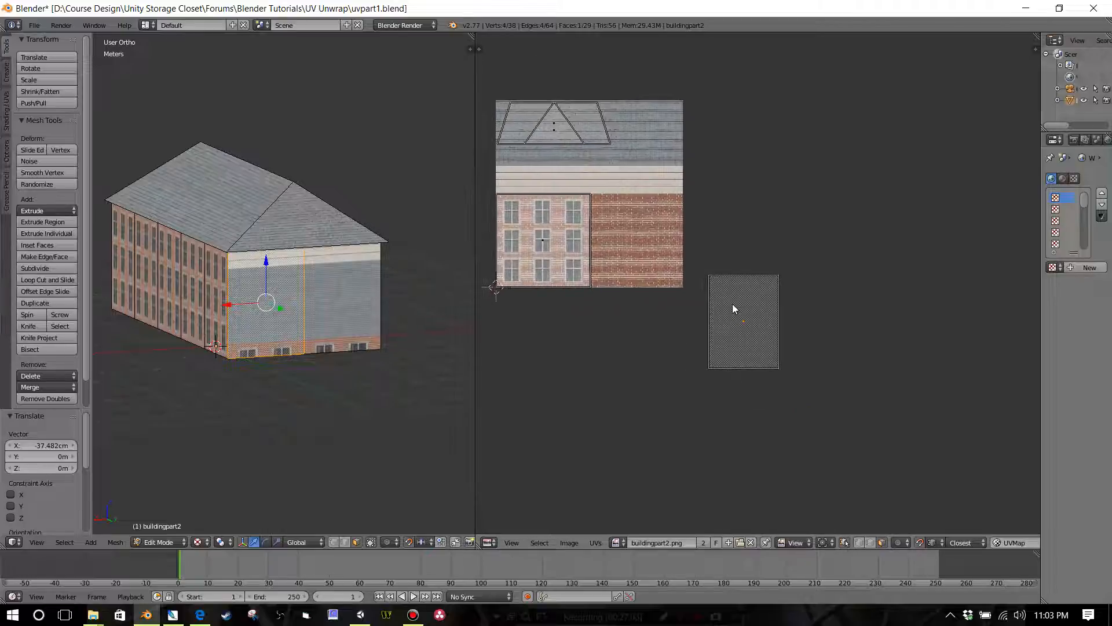
scroll(732, 309, "up", 2)
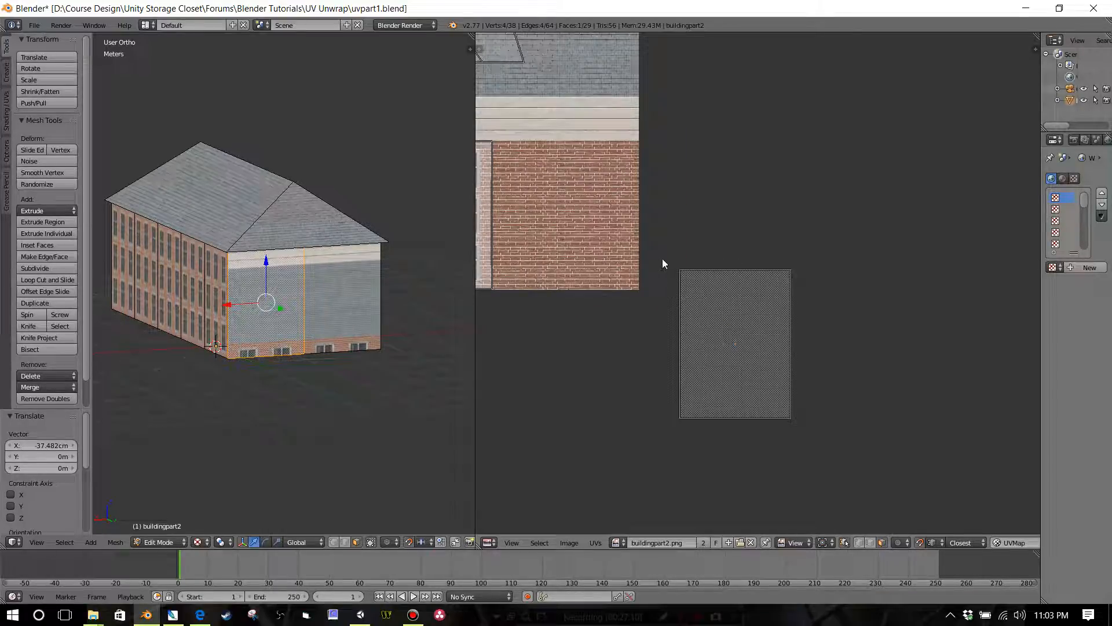
key("b")
left_click_drag(652, 239, 827, 447)
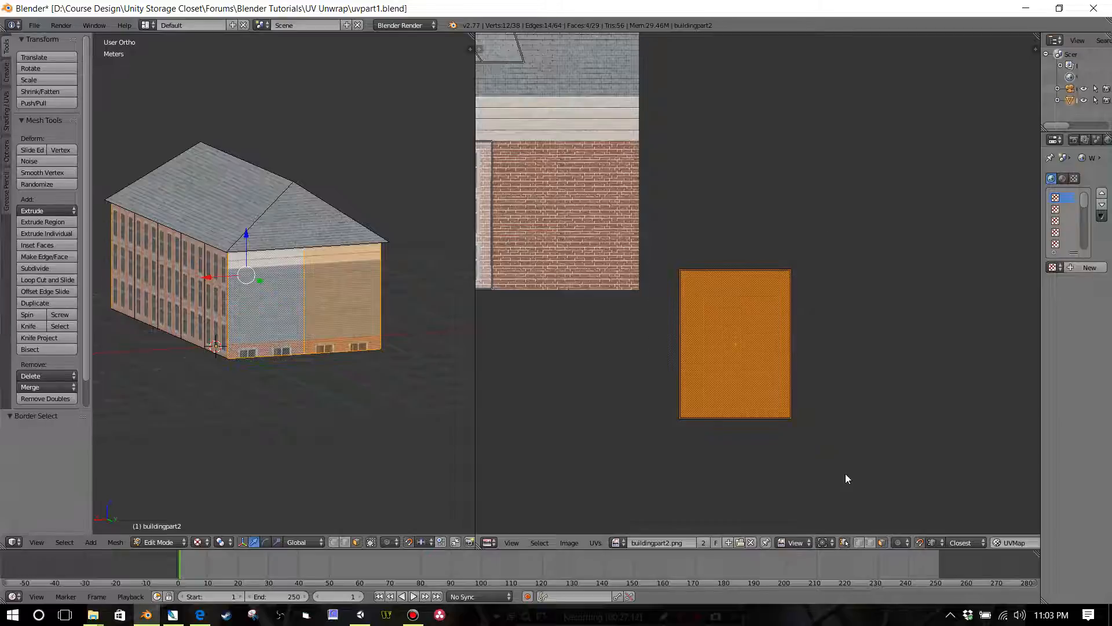
key("g")
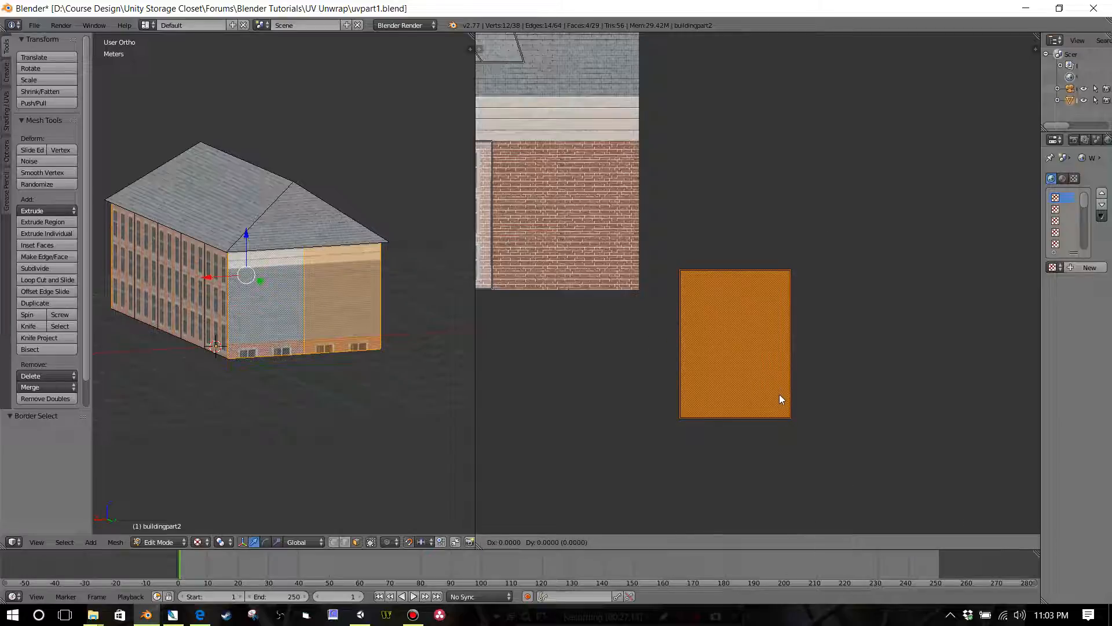
key("y")
left_click(877, 392)
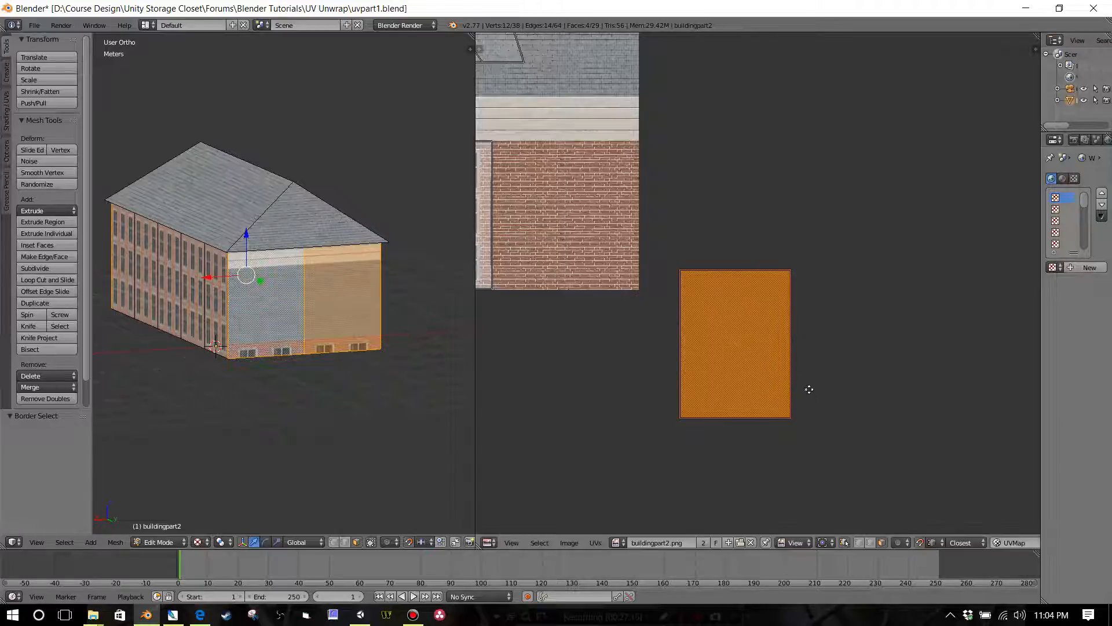
middle_click_drag(809, 390, 906, 375)
key("g")
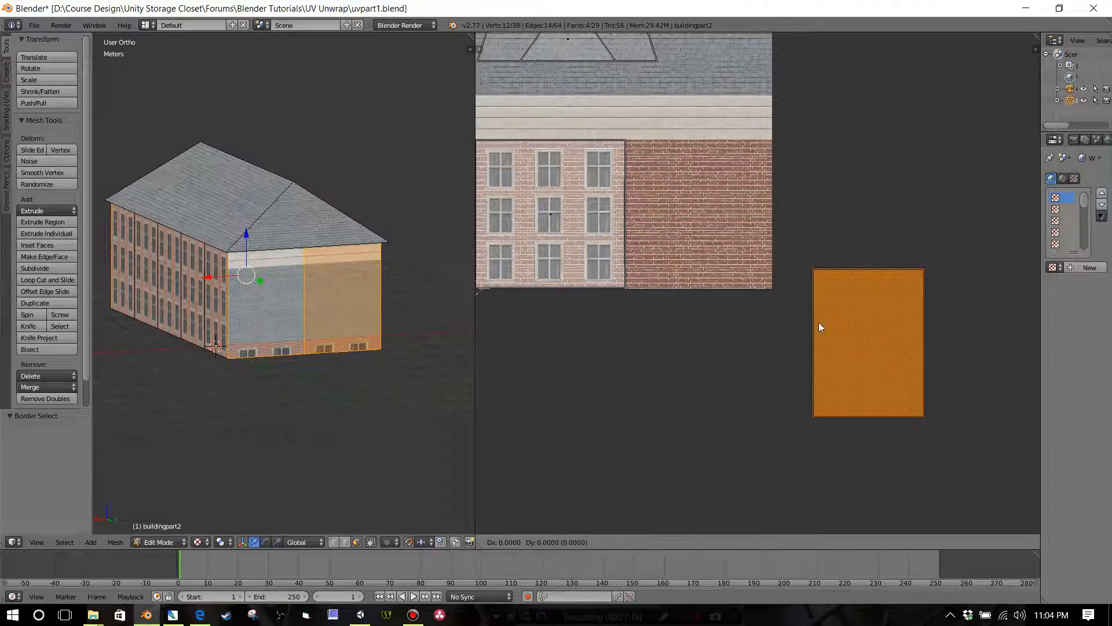
right_click(820, 332)
scroll(825, 348, "down", 2)
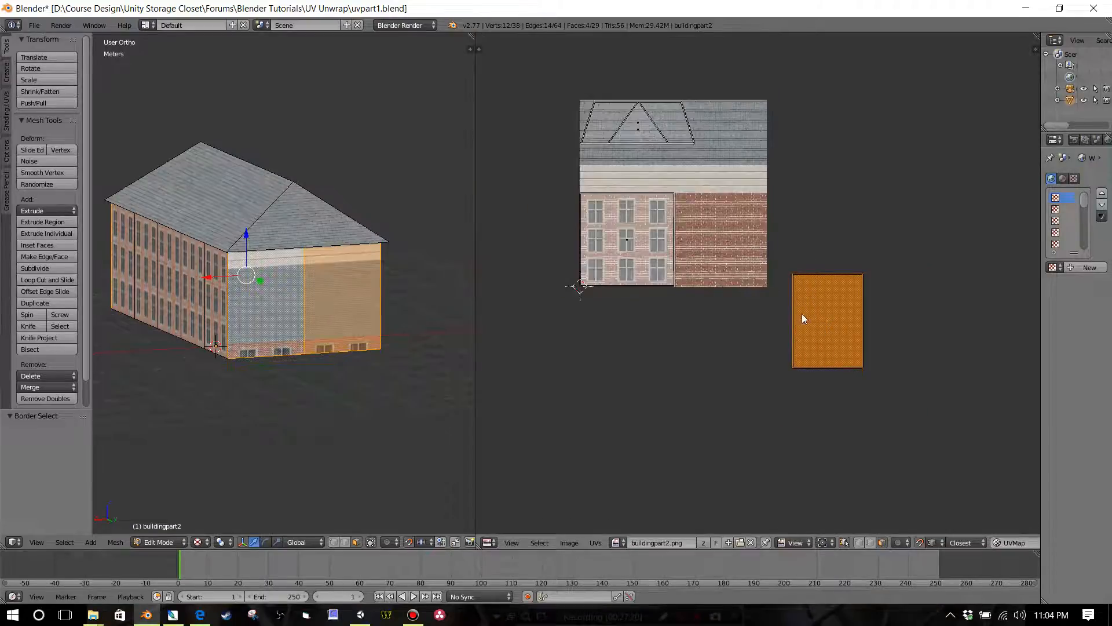
key("b")
left_click_drag(777, 250, 887, 439)
key("g")
right_click(885, 436)
Step: Disable UV snapping and move the stacked end-wall islands -55.187 cm in X and 43.095 cm in Y onto the plain brick area
left_click(921, 543)
key("g")
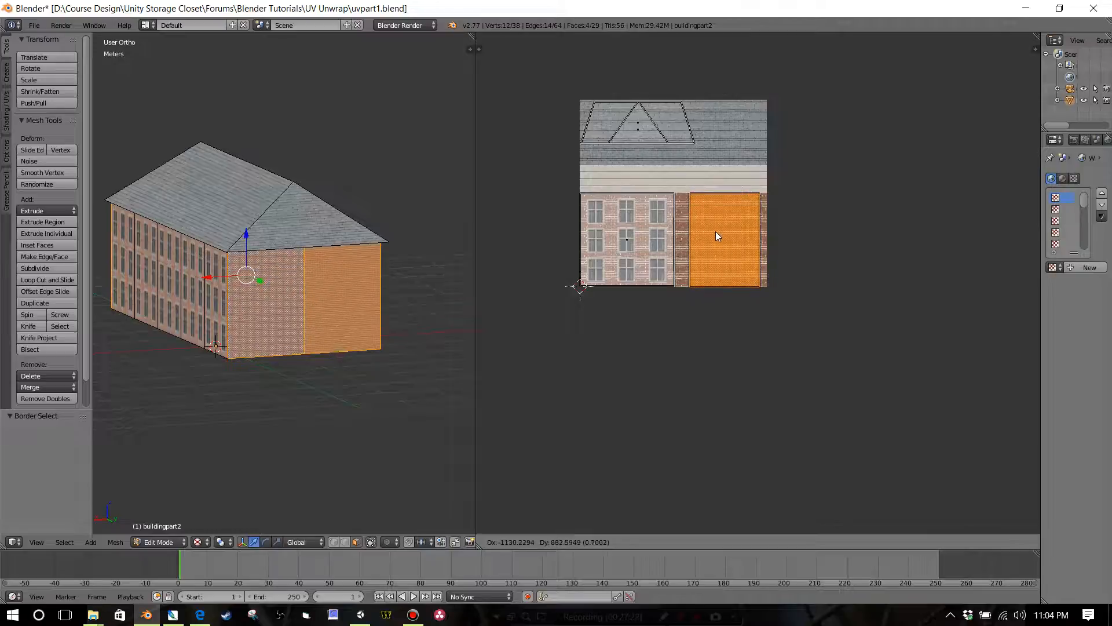
left_click(715, 231)
Step: Scale the end-wall islands by 1.345 along X and shift them -1.66 cm along X so they start at the window section's edge
scroll(724, 249, "up", 5)
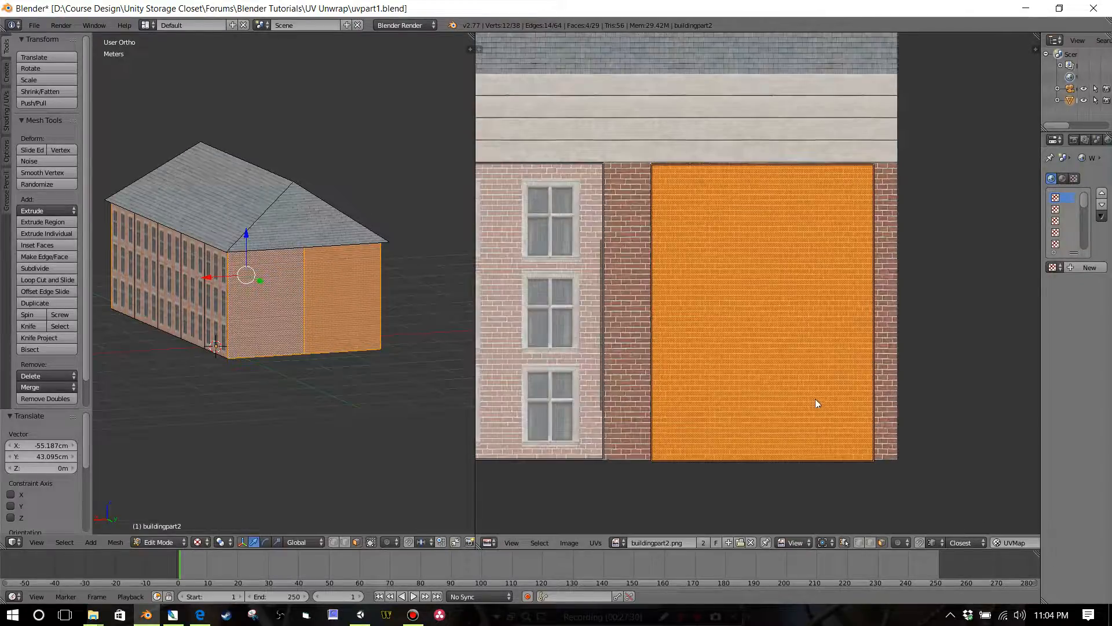
key("g")
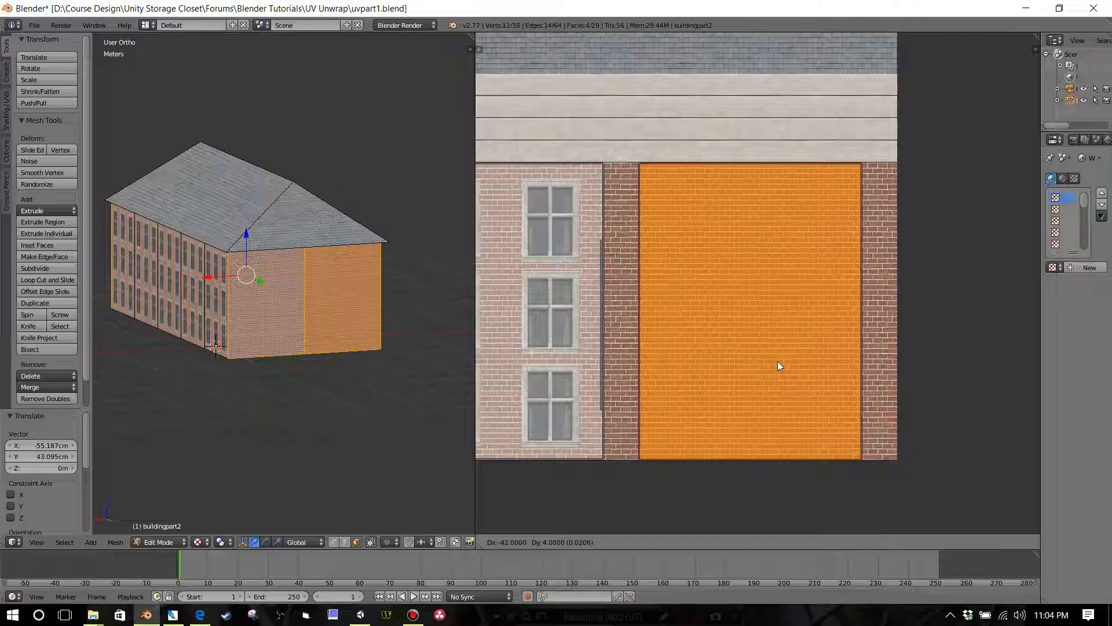
key("s")
key("x")
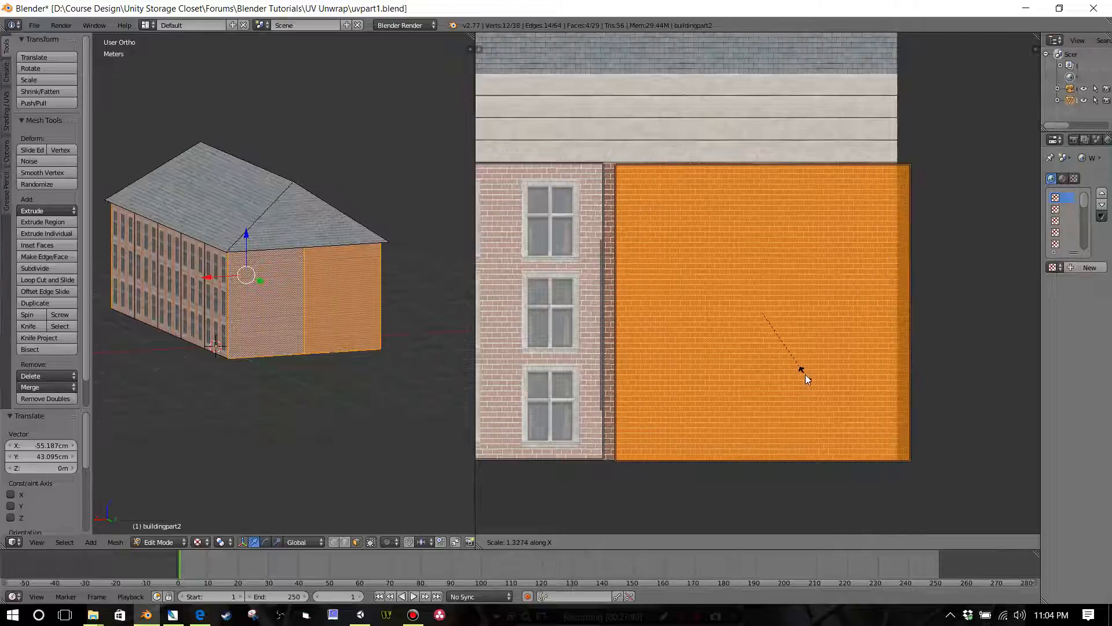
left_click(808, 374)
key("g")
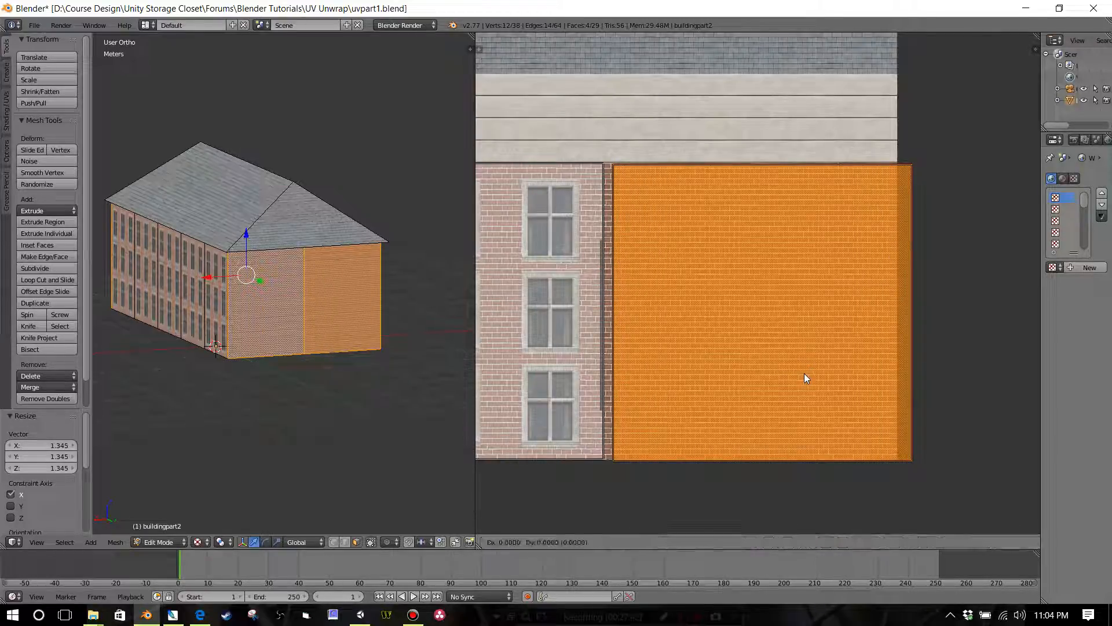
key("x")
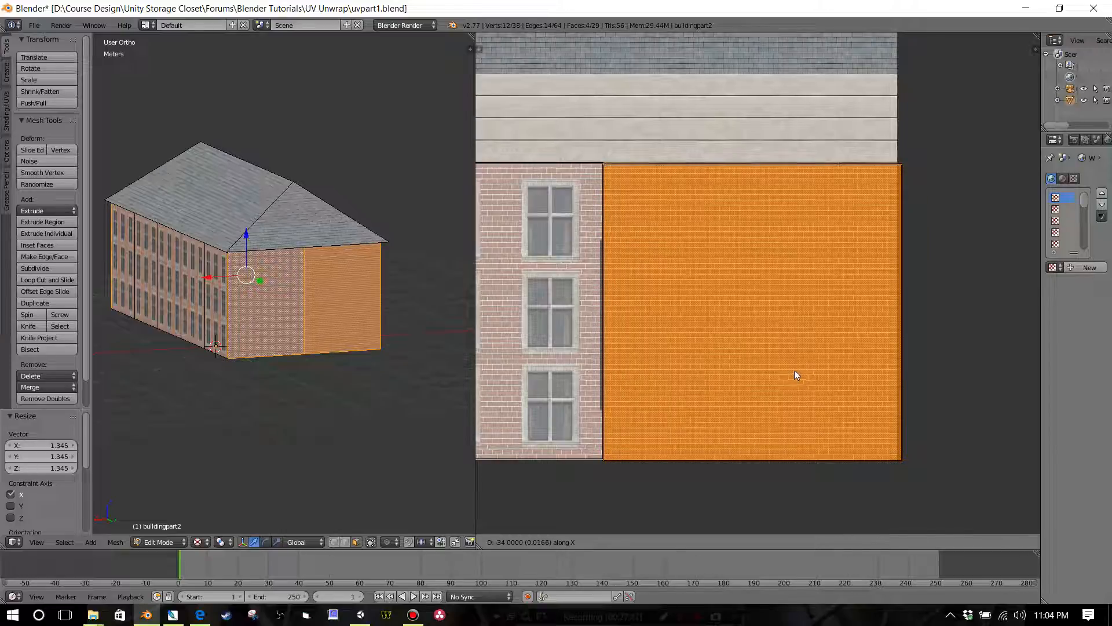
left_click(795, 371)
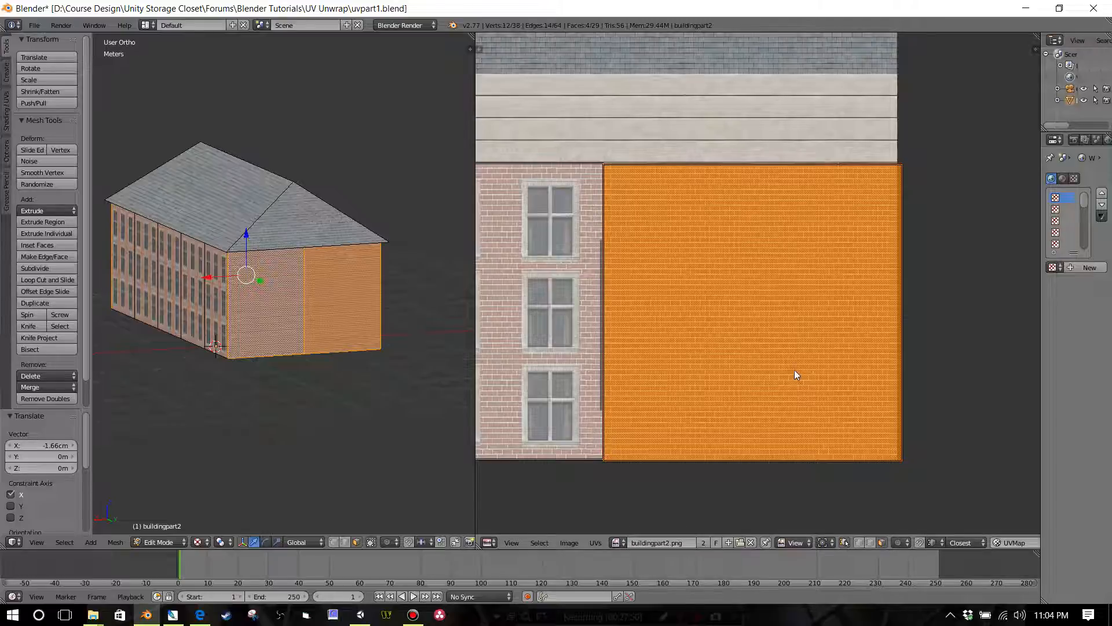
Step: Examine the brick alignment at the building corner and the edges of the end-wall islands on the texture
scroll(288, 285, "up", 8)
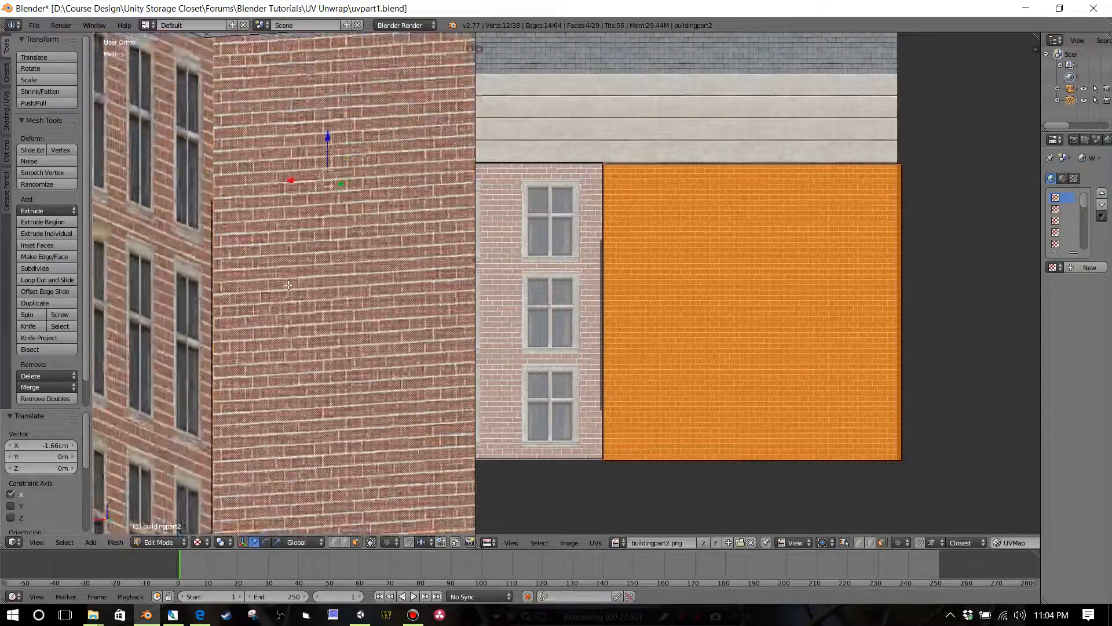
middle_click_drag(288, 285, 333, 252)
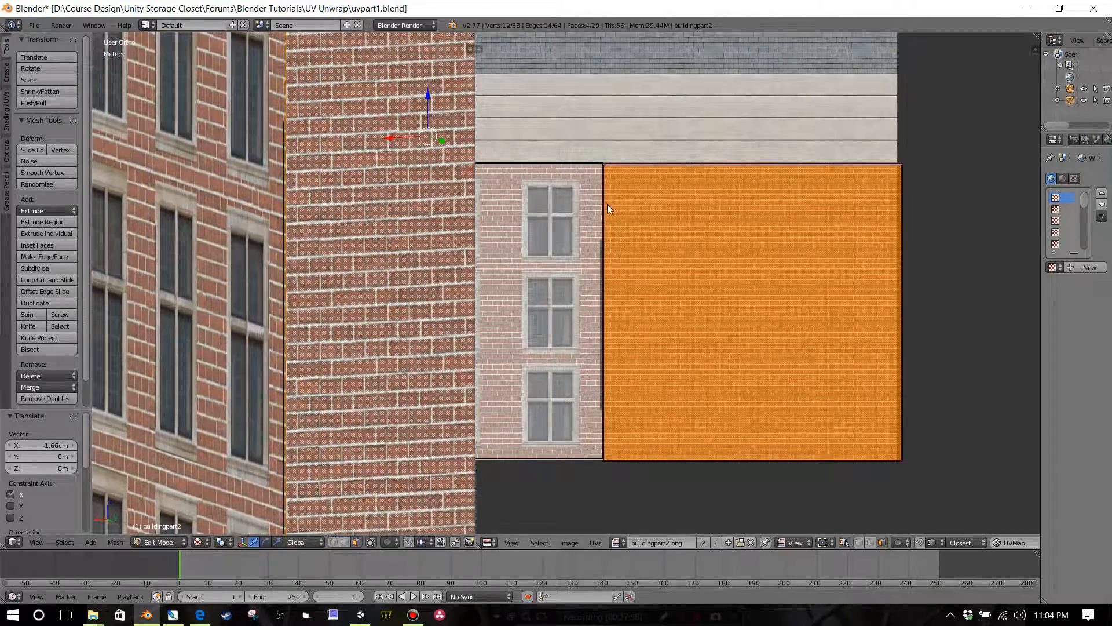
scroll(626, 187, "up", 3)
scroll(627, 195, "down", 2)
middle_click_drag(627, 196, 650, 259)
scroll(648, 257, "up", 2)
scroll(648, 256, "down", 1)
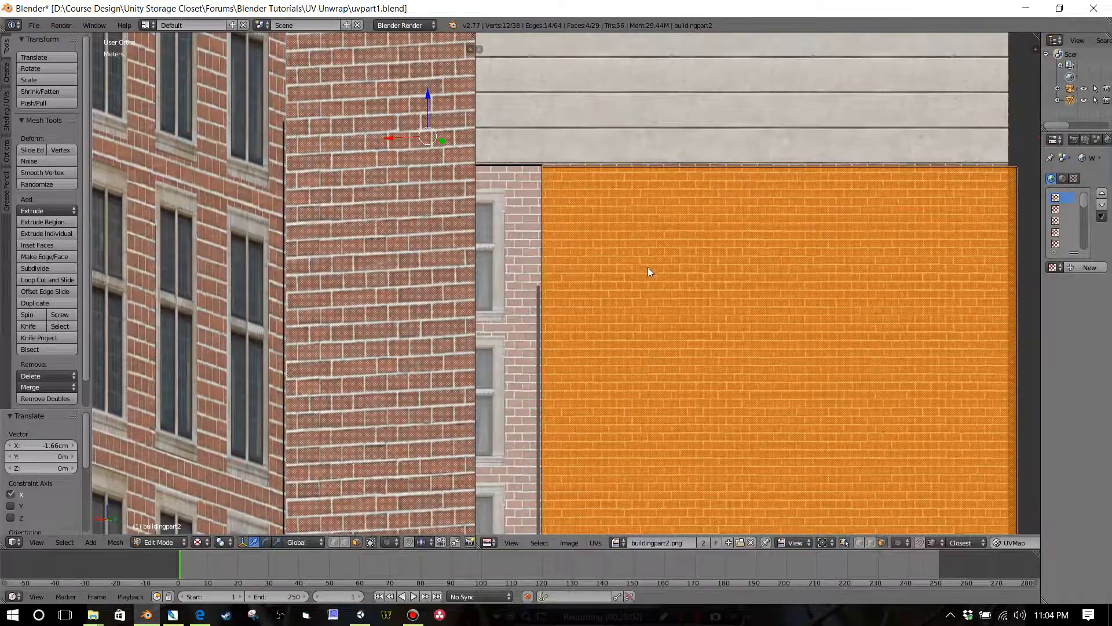
scroll(648, 271, "down", 1)
Step: Scale the end-wall islands by 0.984 along X and move them -7.751 mm in X and 2.325 mm in Y
key("s")
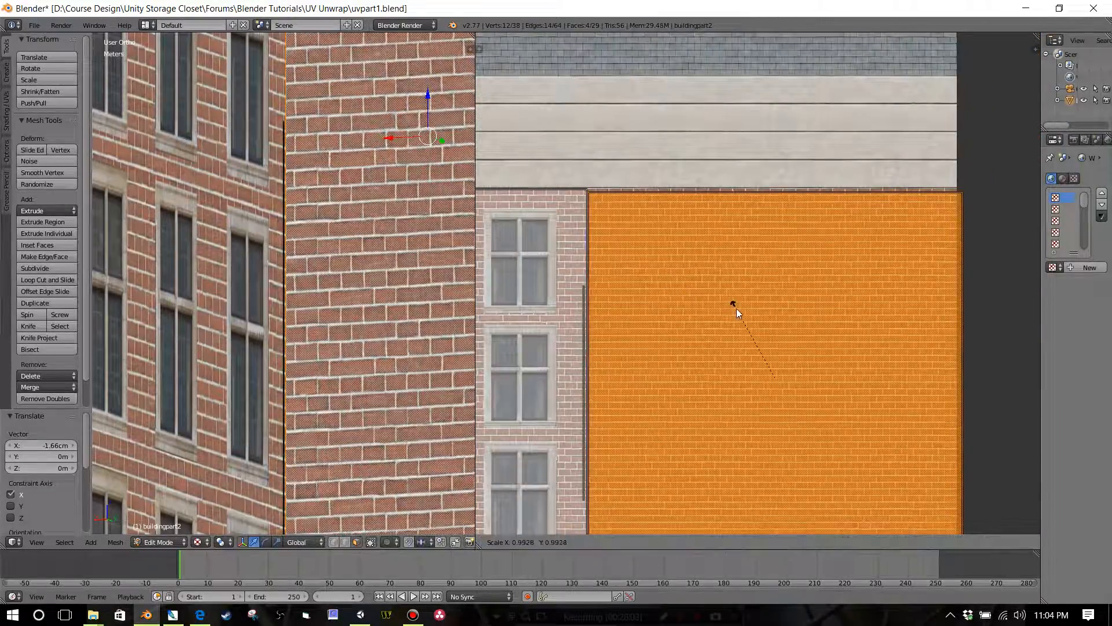
key("x")
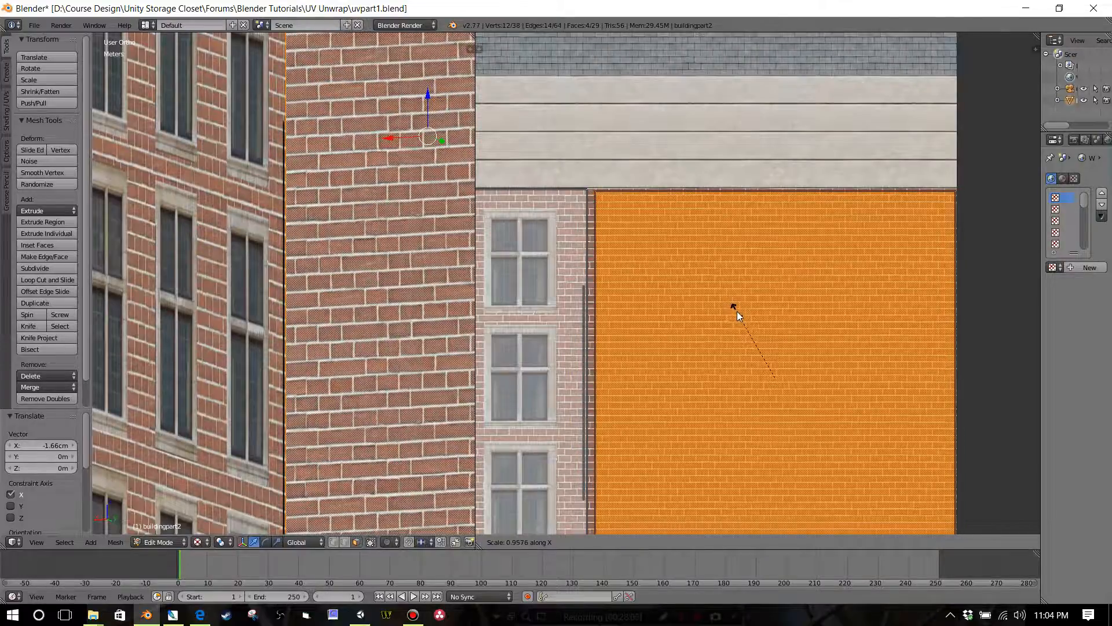
left_click(736, 310)
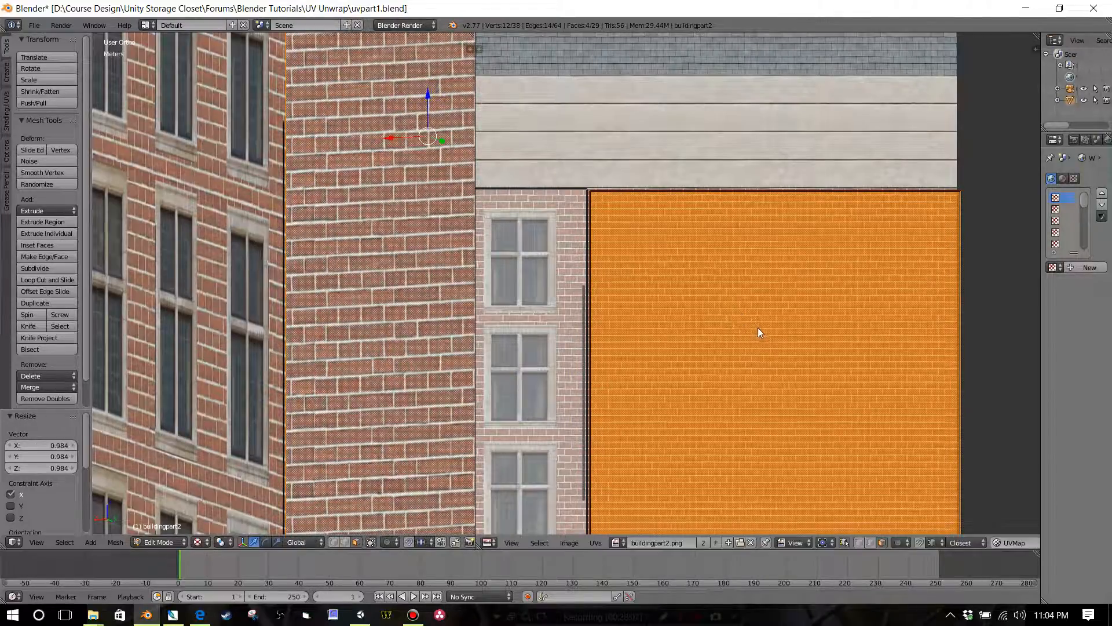
key("g")
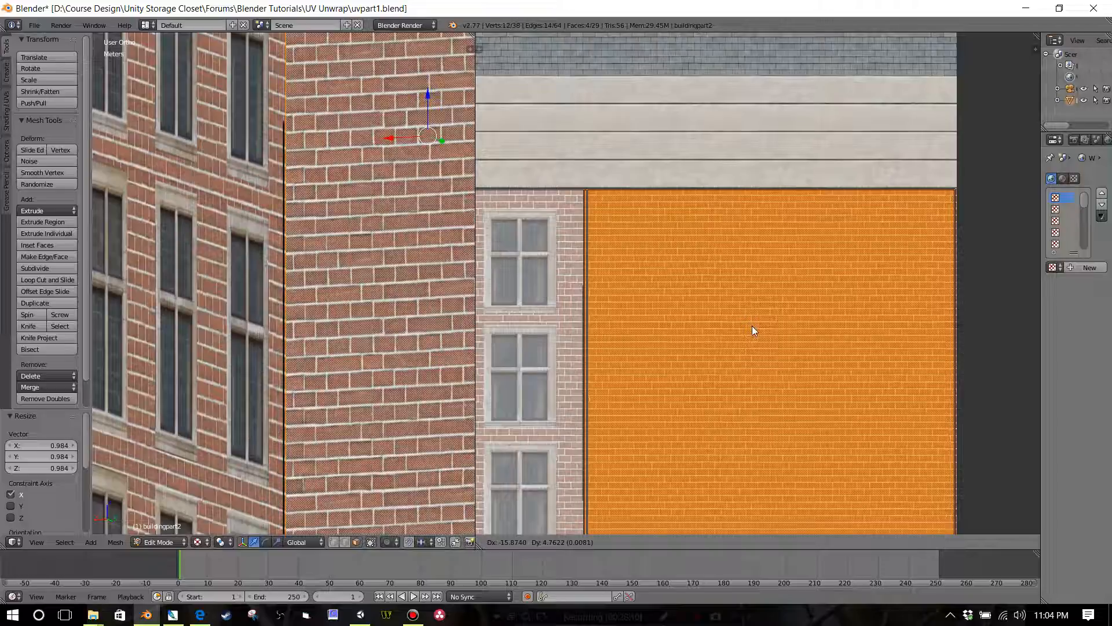
left_click(752, 326)
Step: Deselect all faces and examine the brick mapping at the corner and across the whole building
scroll(367, 320, "down", 4)
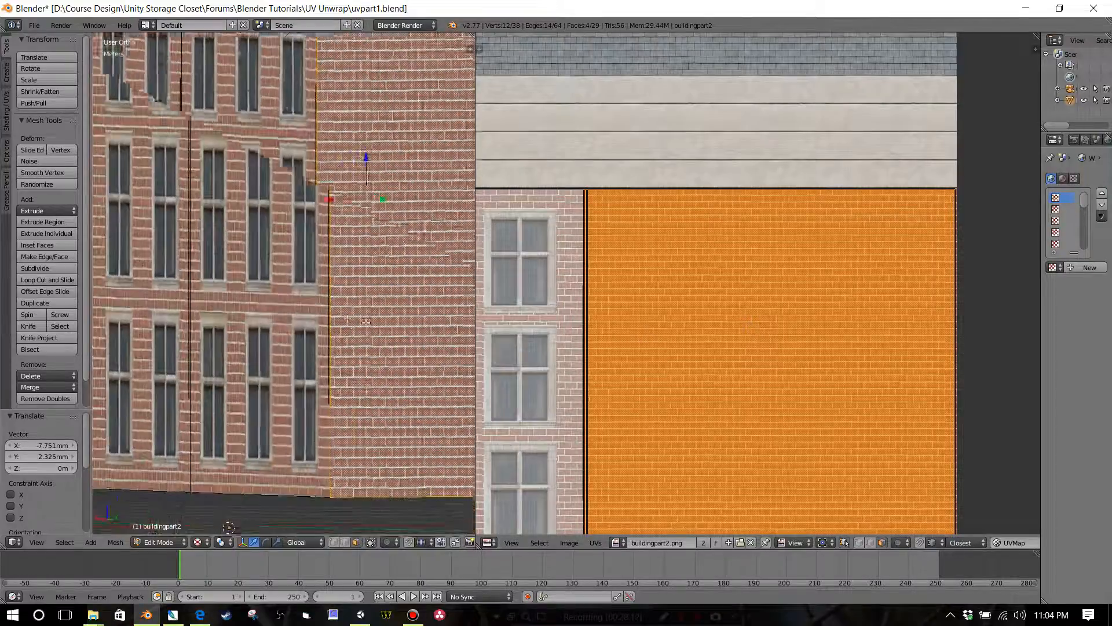
middle_click_drag(367, 320, 364, 335)
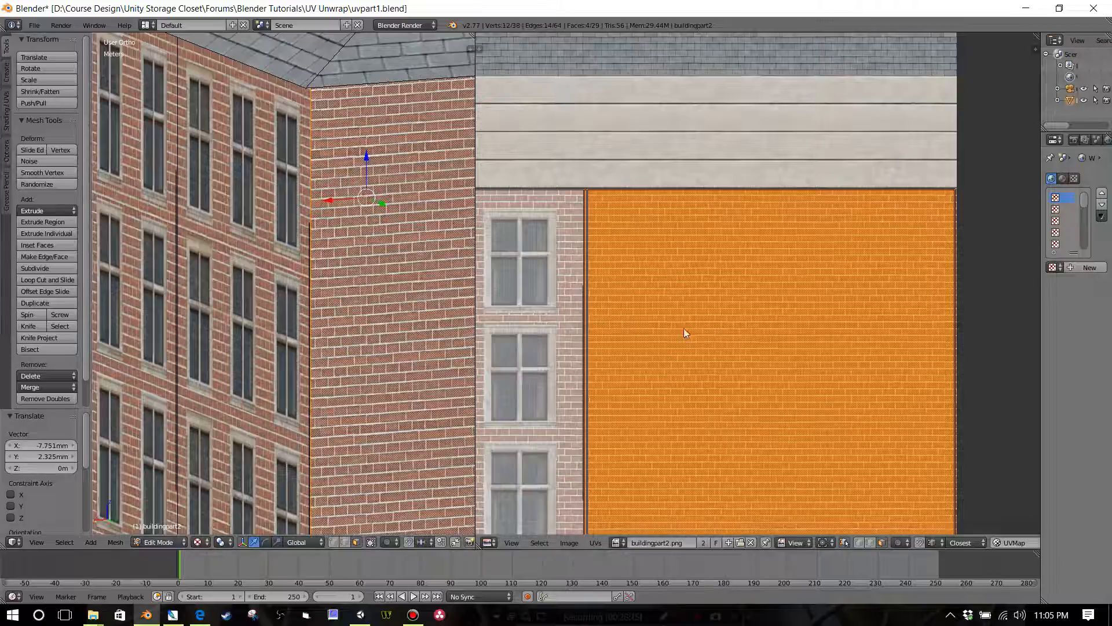
scroll(666, 343, "down", 2)
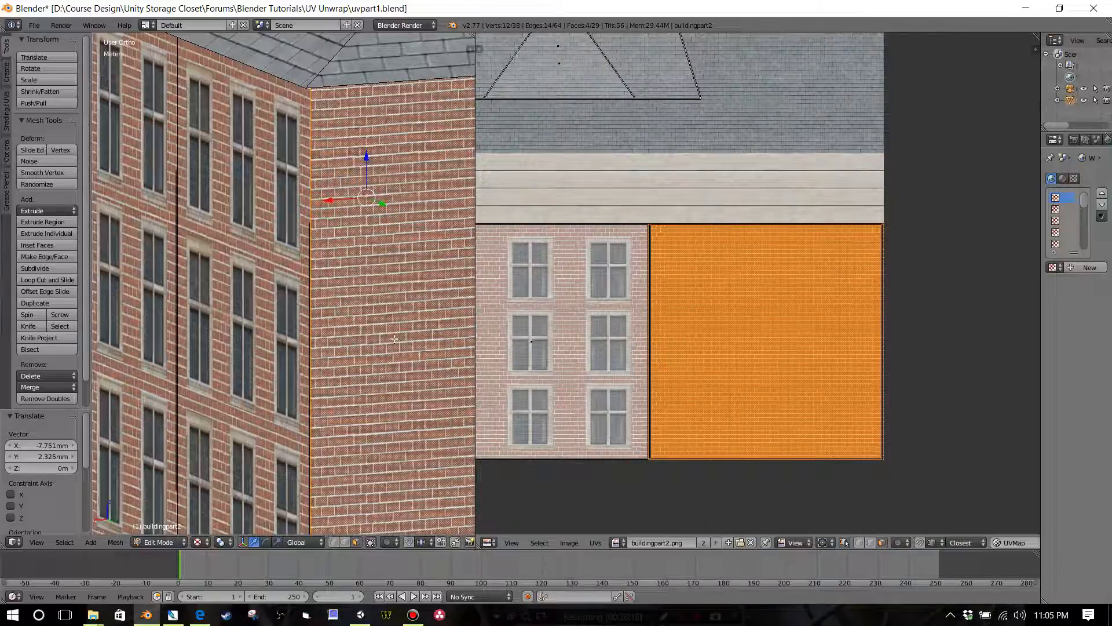
key("a")
mouse_move(394, 339)
middle_mouse_down()
mouse_move(402, 352)
mouse_move(429, 335)
mouse_move(389, 325)
middle_mouse_up()
scroll(397, 347, "down", 4)
scroll(408, 342, "down", 3)
scroll(402, 329, "up", 3)
scroll(400, 329, "down", 3)
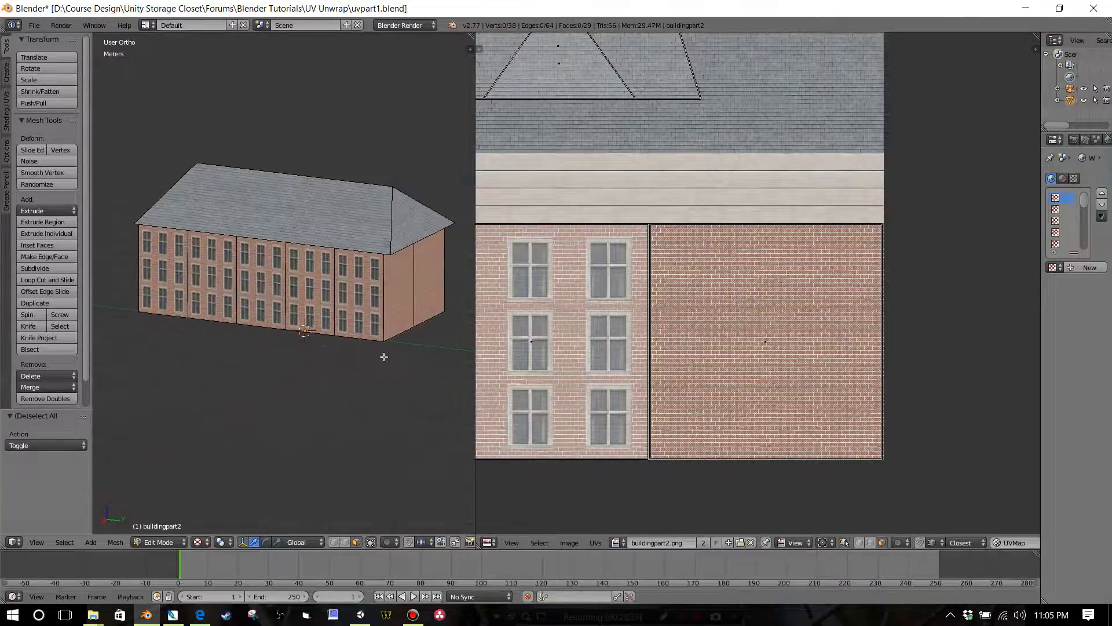
Step: Switch to Photoshop, hide Layer 5 in buildingpart2.psd and save the image as PNG over the existing buildingpart2 file
left_click(173, 614)
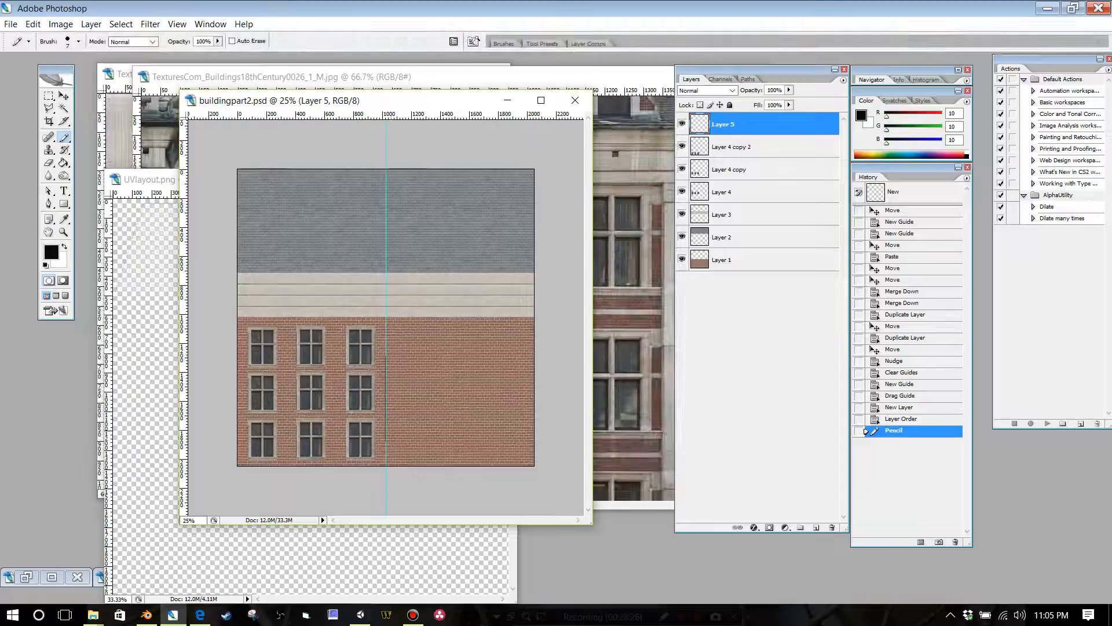
left_click(683, 124)
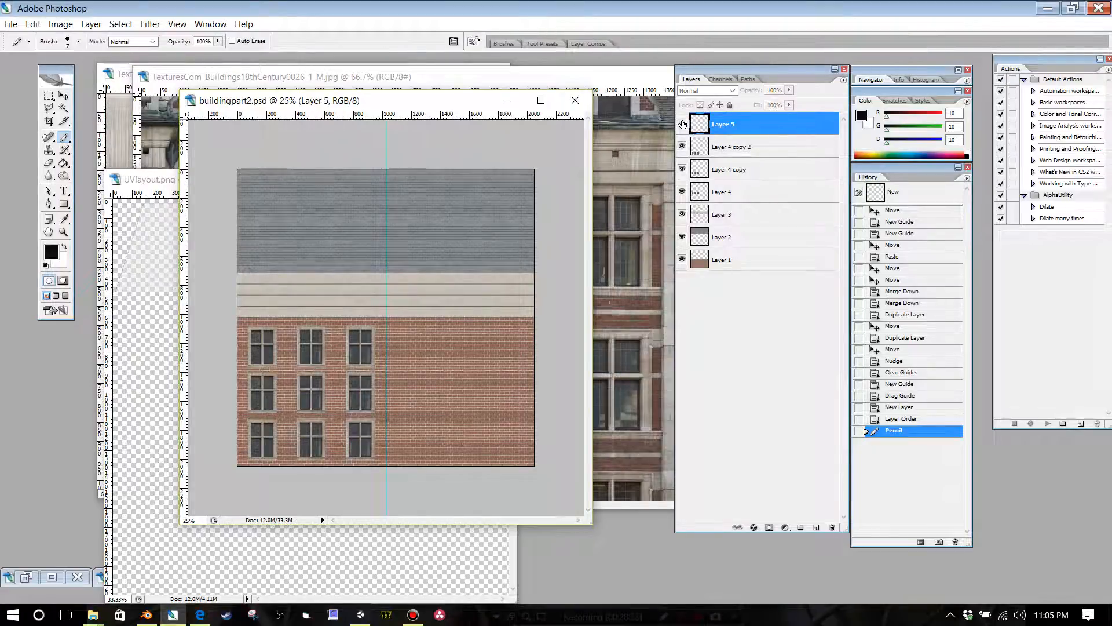
left_click(10, 23)
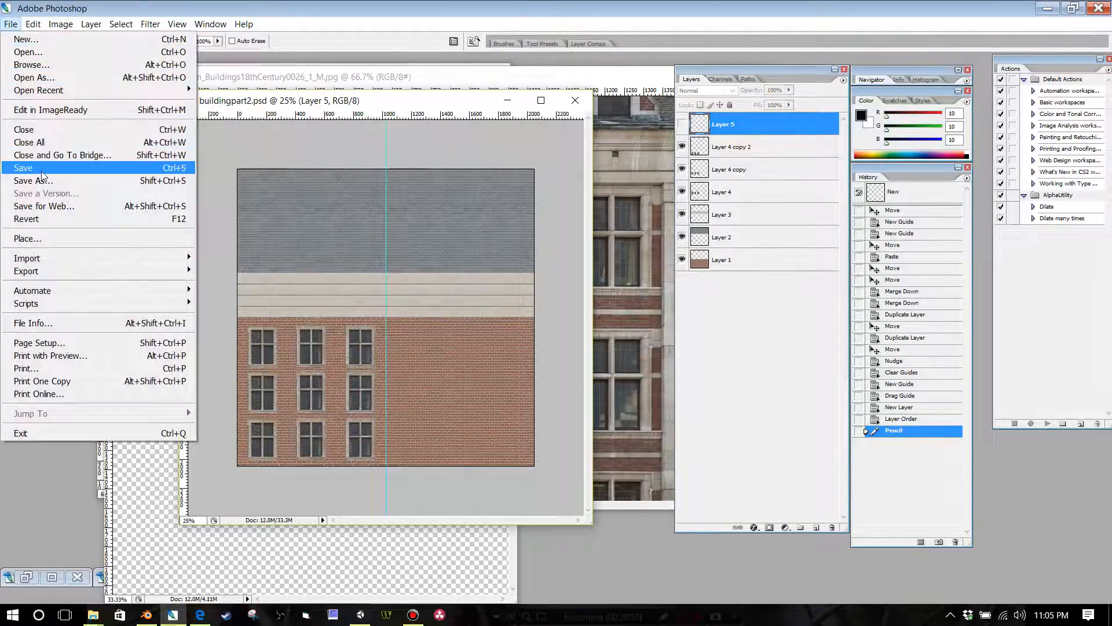
left_click(26, 168)
left_click(28, 182)
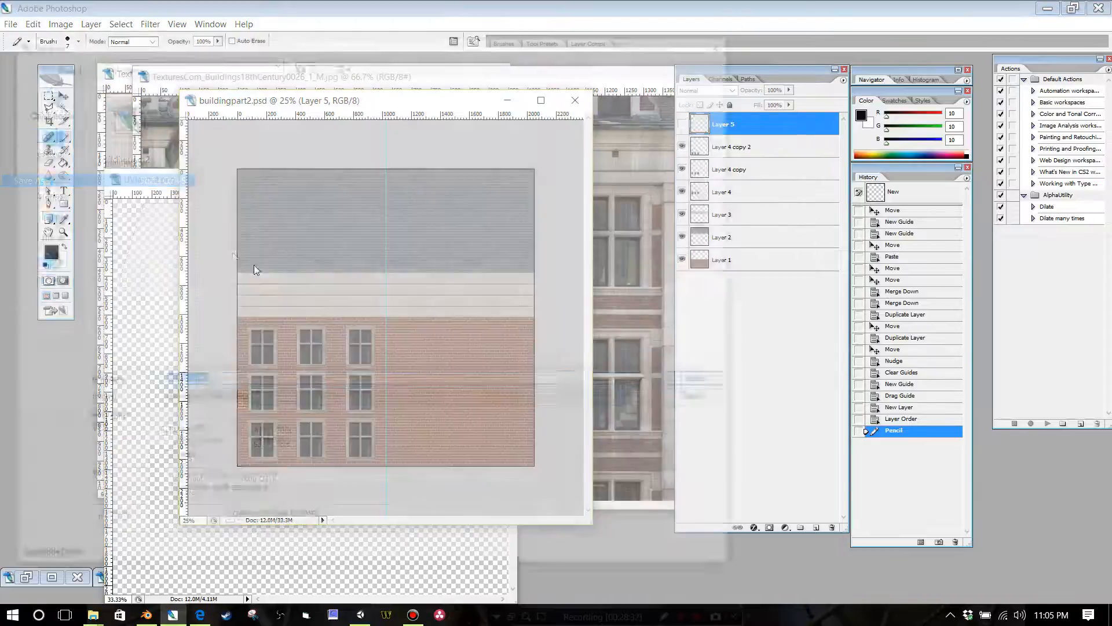
left_click(253, 400)
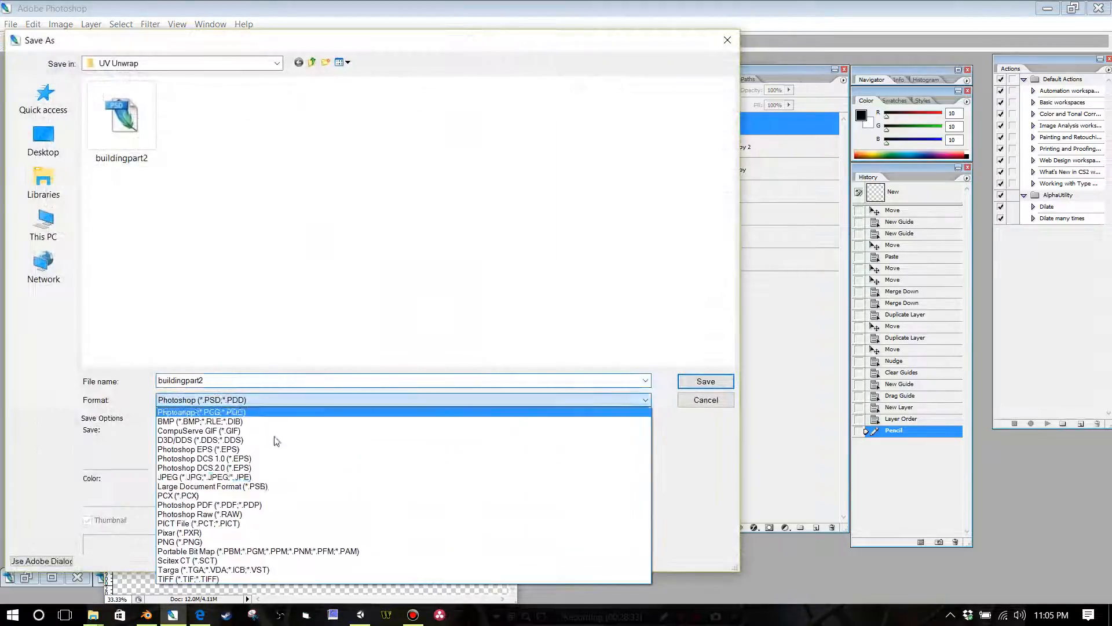
left_click(258, 542)
left_click(203, 127)
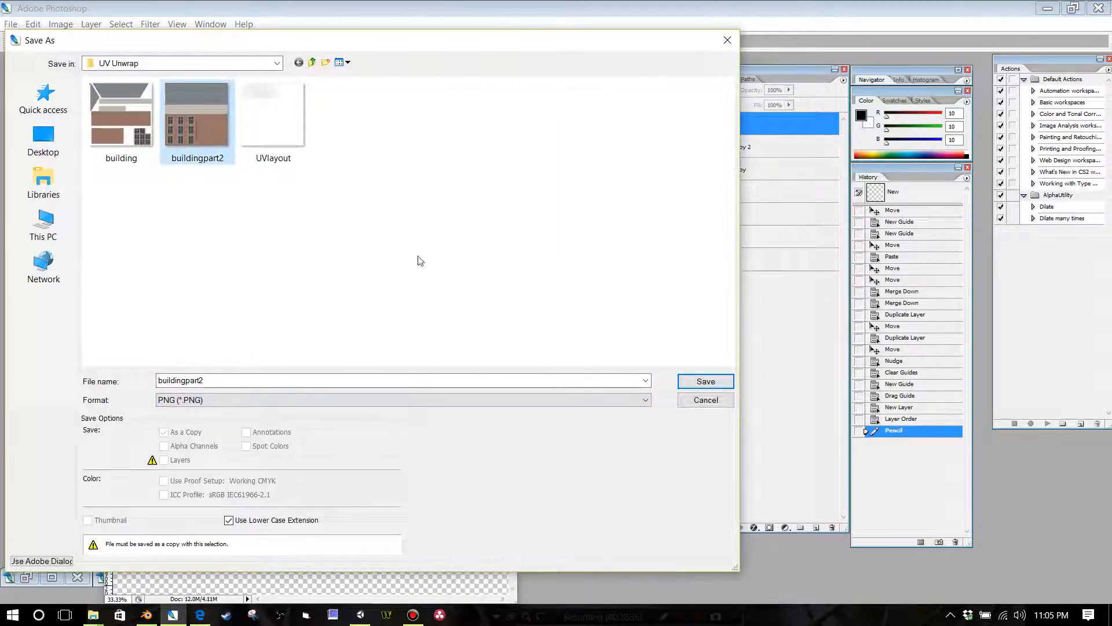
left_click(697, 386)
left_click(603, 313)
left_click(591, 299)
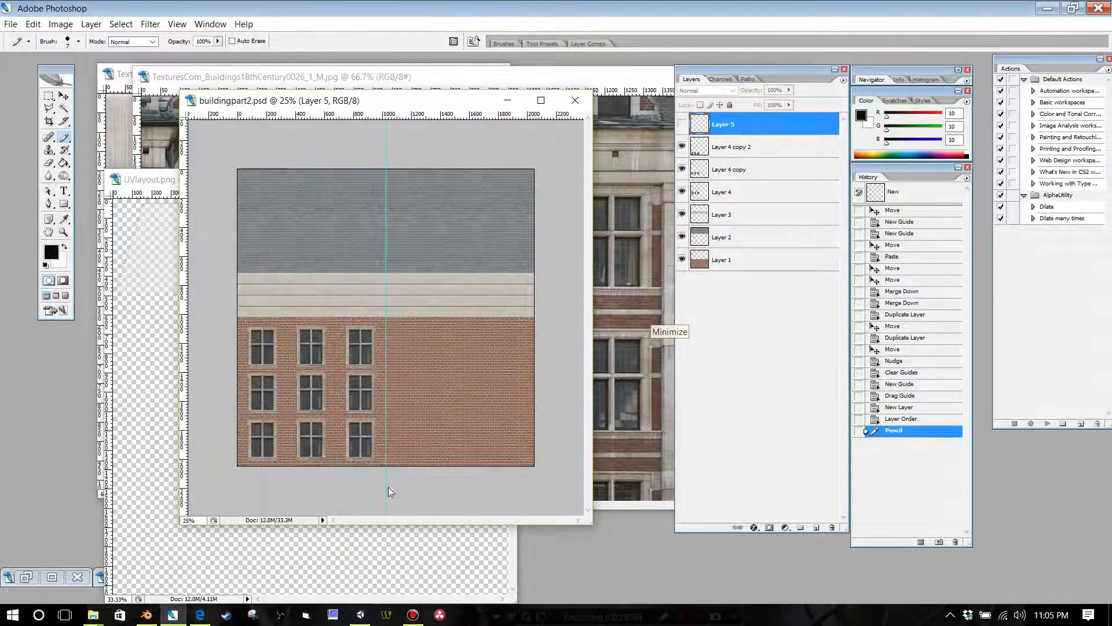
Step: Return to Blender and save the uvpart1.blend file
left_click(1047, 10)
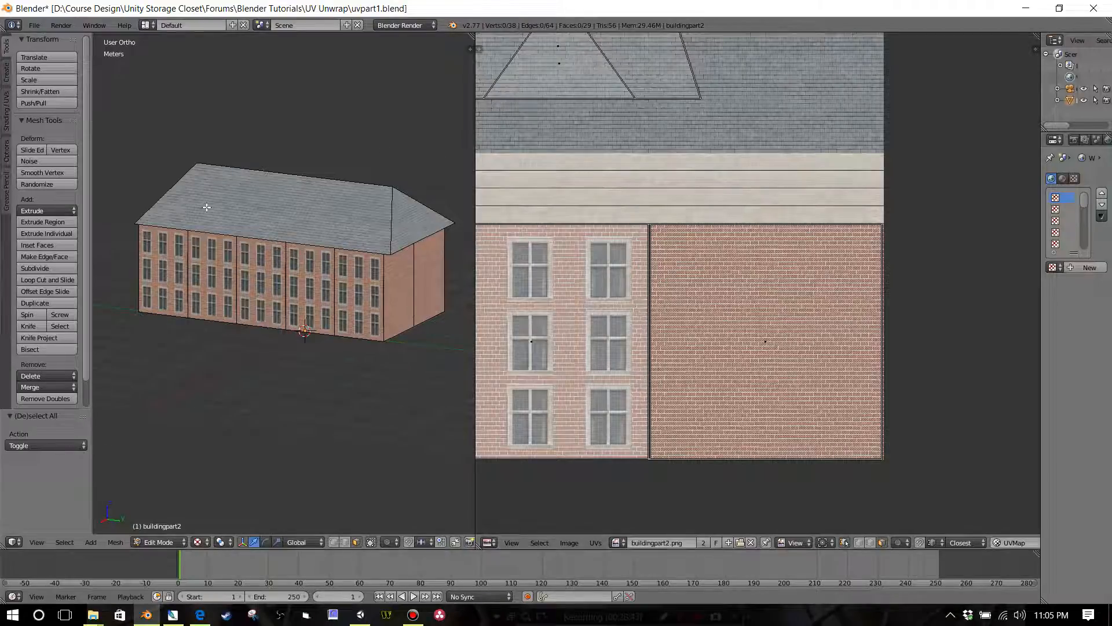
left_click(34, 25)
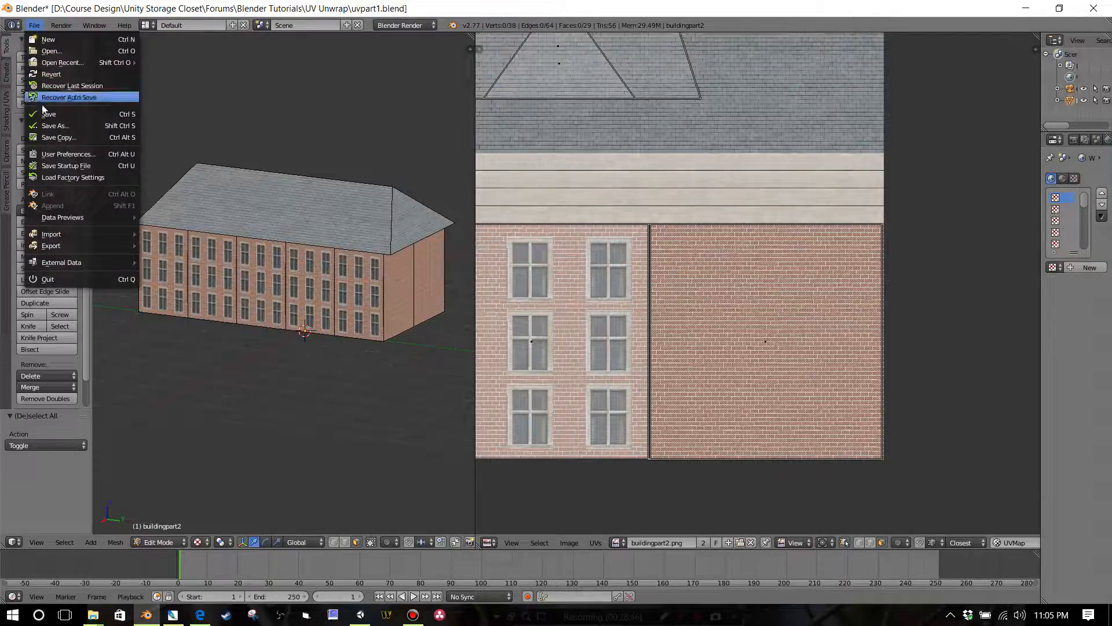
left_click(48, 114)
Step: Reopen the recent uvpart1.blend file to load the updated texture
left_click(35, 26)
mouse_move(91, 60)
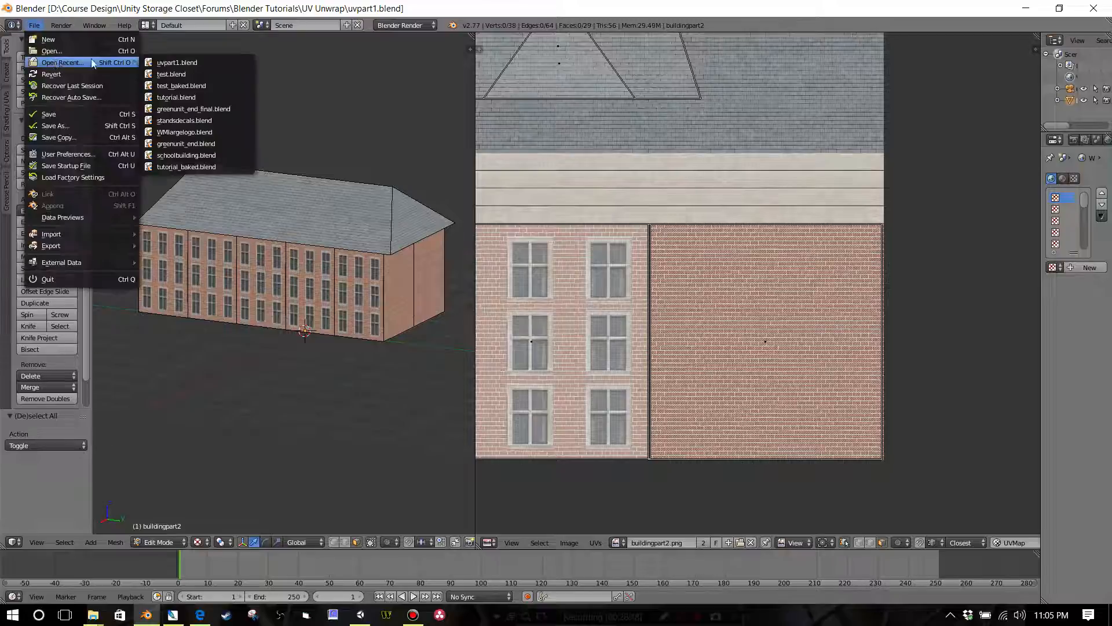
left_click(168, 58)
Step: Add one horizontal loop cut around the building's walls and slide it toward the base, with an edge slide of about -0.62
scroll(339, 347, "up", 5)
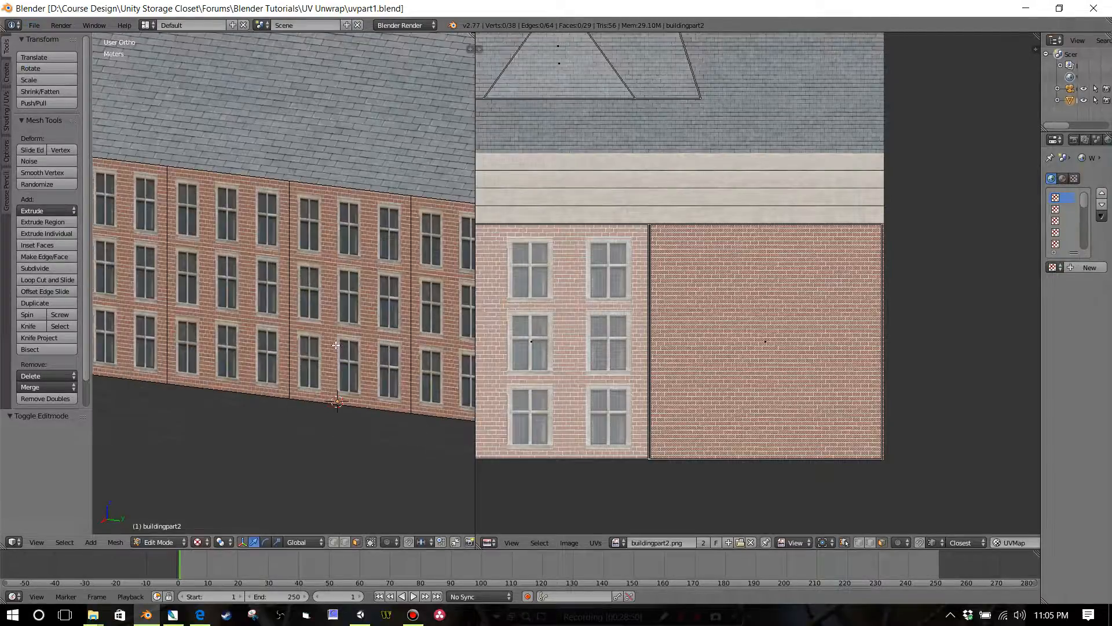
scroll(329, 302, "down", 2)
scroll(330, 302, "down", 5)
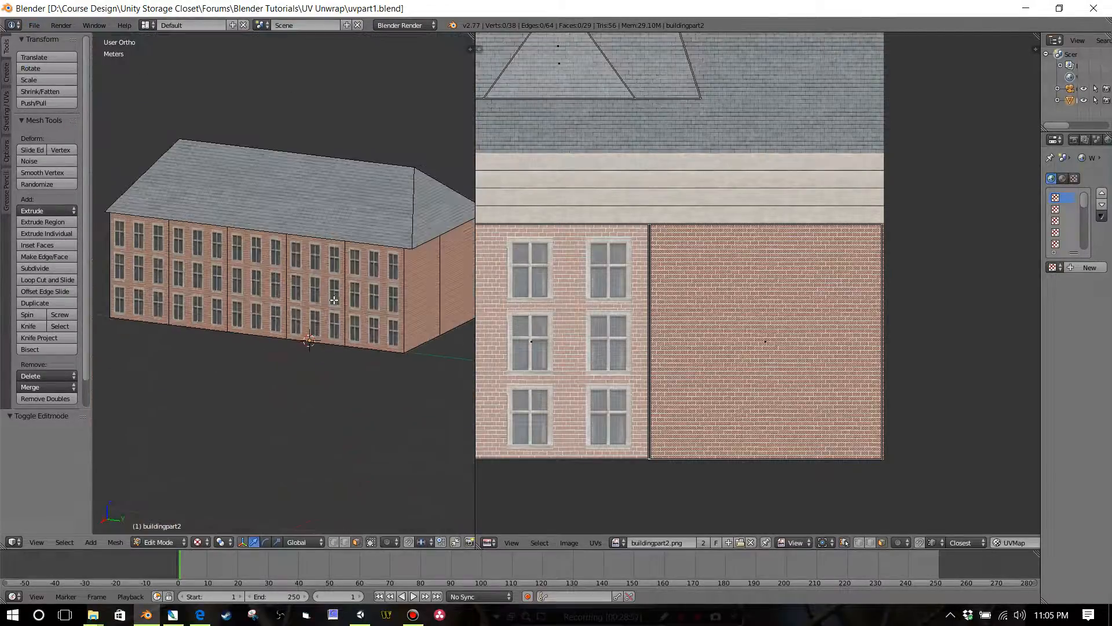
mouse_move(316, 301)
middle_mouse_down()
mouse_move(333, 316)
mouse_move(307, 298)
middle_mouse_up()
scroll(307, 298, "up", 1)
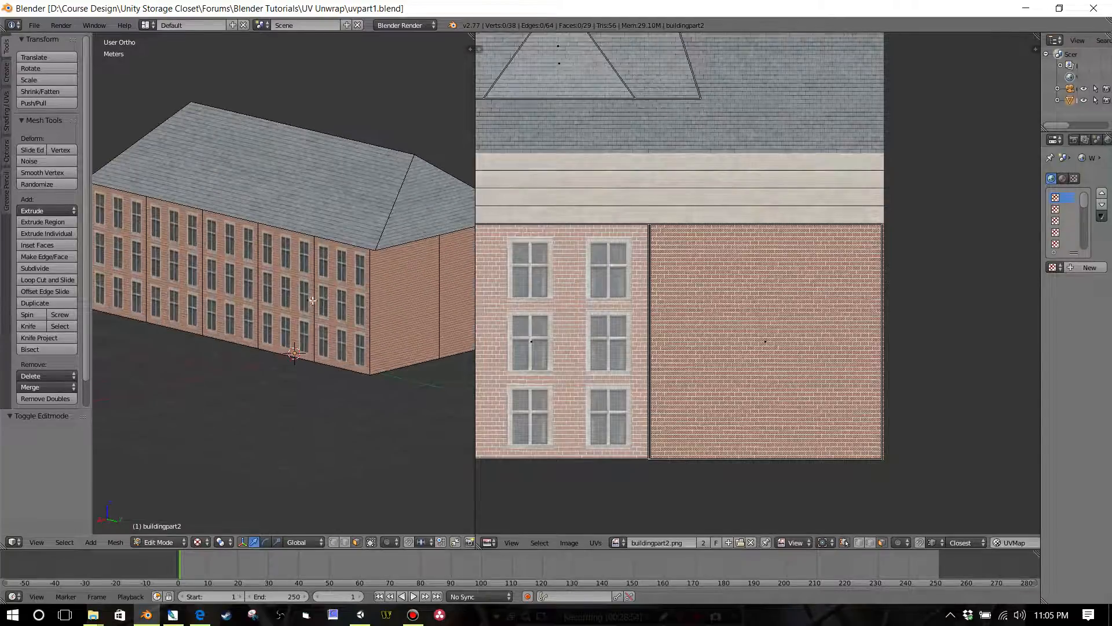
scroll(307, 297, "down", 3)
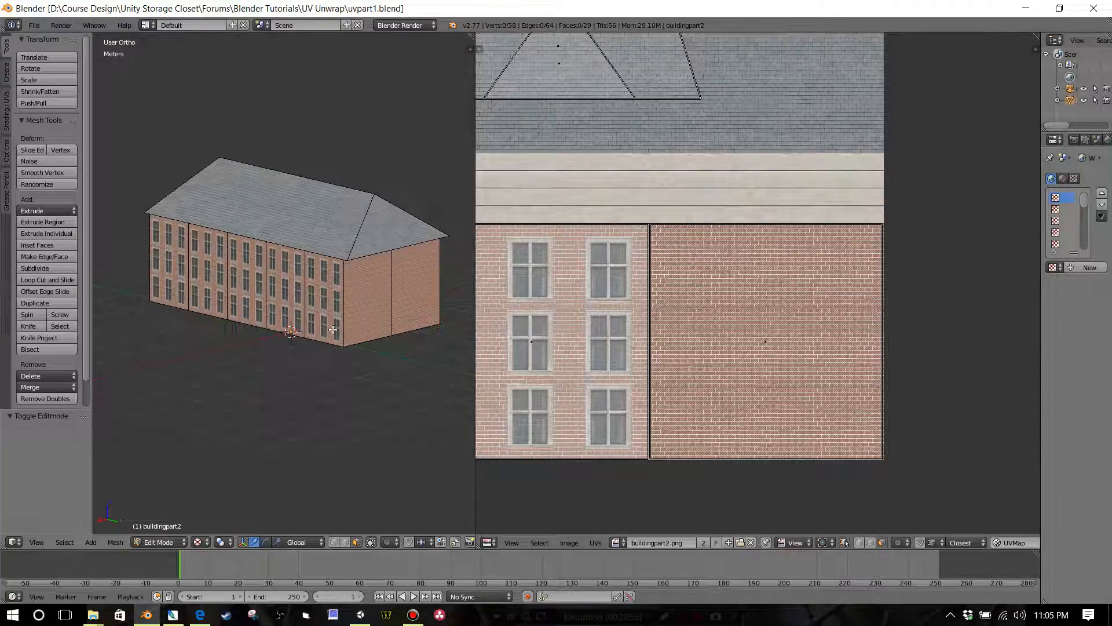
scroll(298, 359, "up", 1)
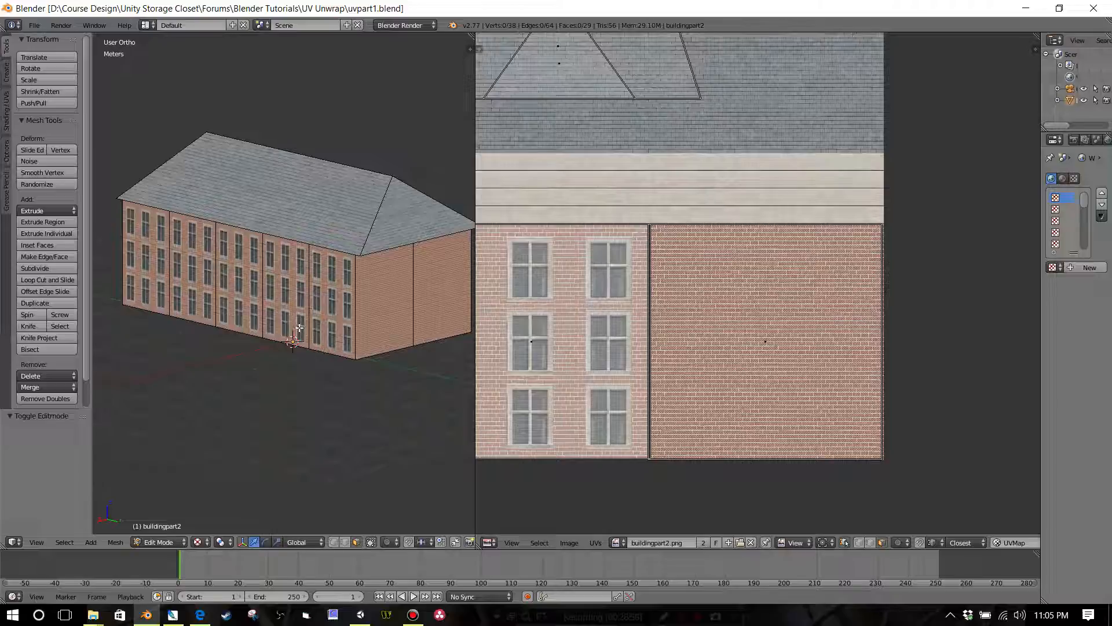
key("ctrl+r")
left_click(307, 334)
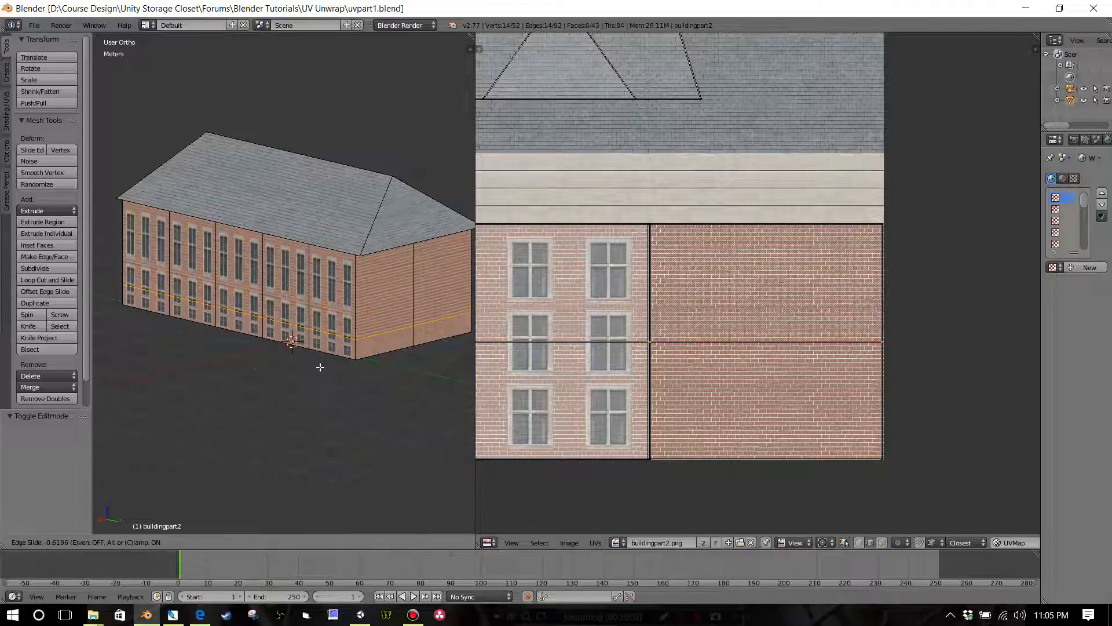
left_click(320, 367)
Step: Switch the mesh selection mode to faces
scroll(291, 353, "up", 1)
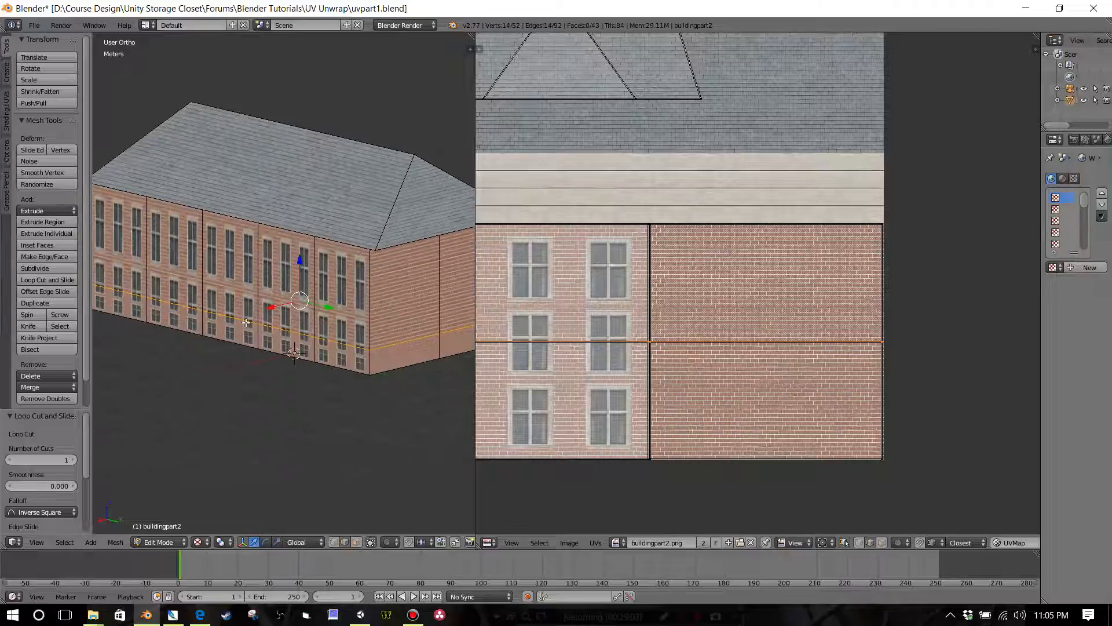
right_click(132, 269)
right_click(134, 307)
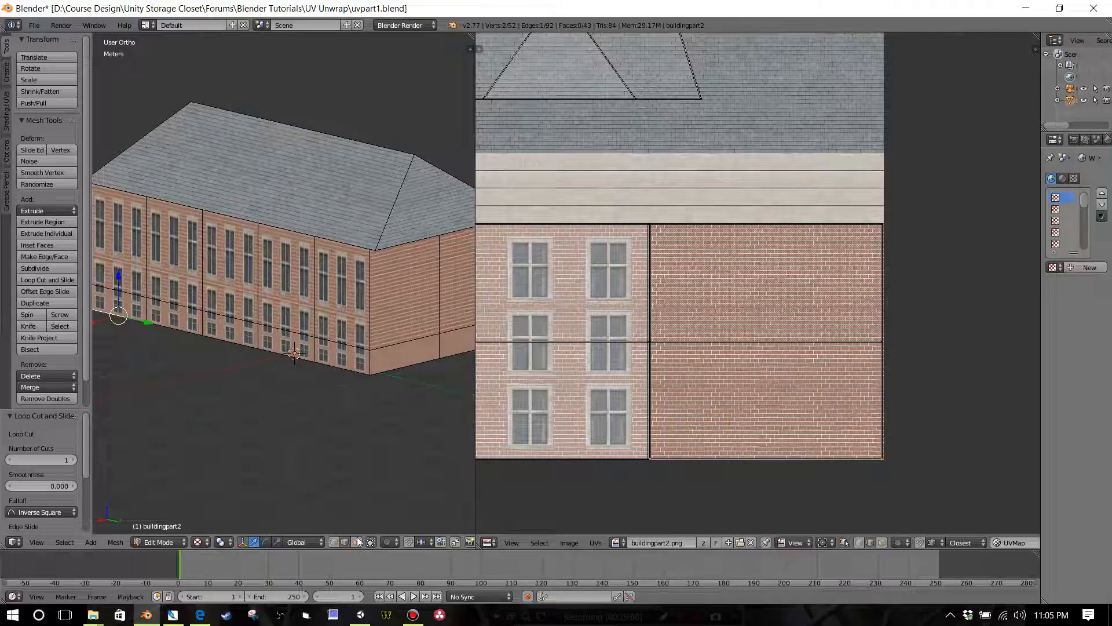
left_click(357, 542)
right_click(117, 304)
right_click(194, 316, "shift")
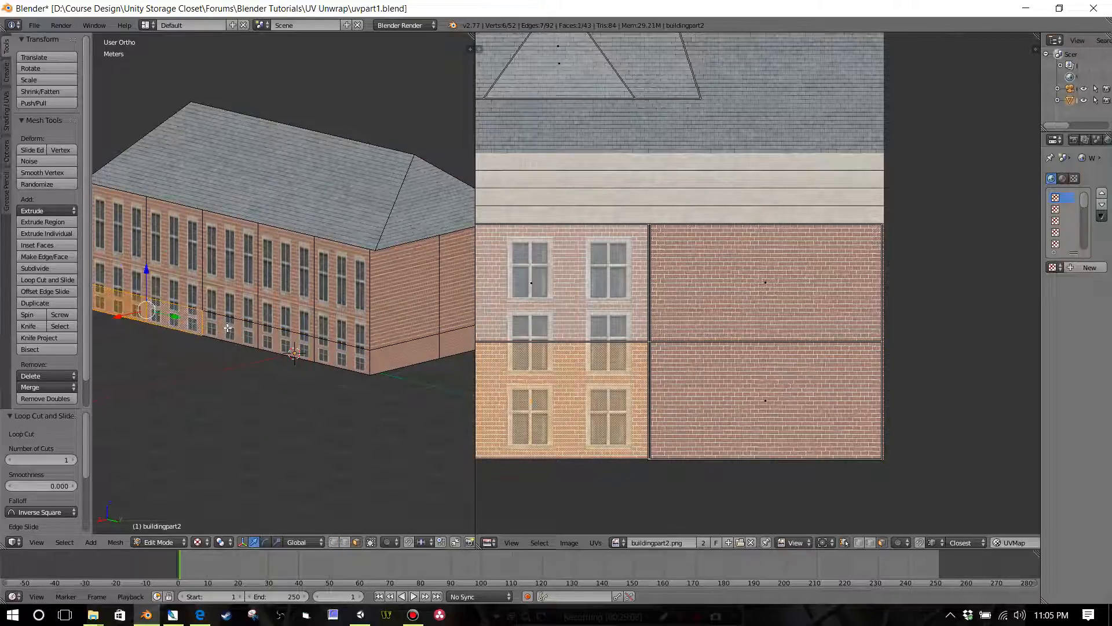
right_click(230, 333, "shift")
right_click(286, 345, "shift")
right_click(362, 354, "shift")
right_click(404, 358, "shift")
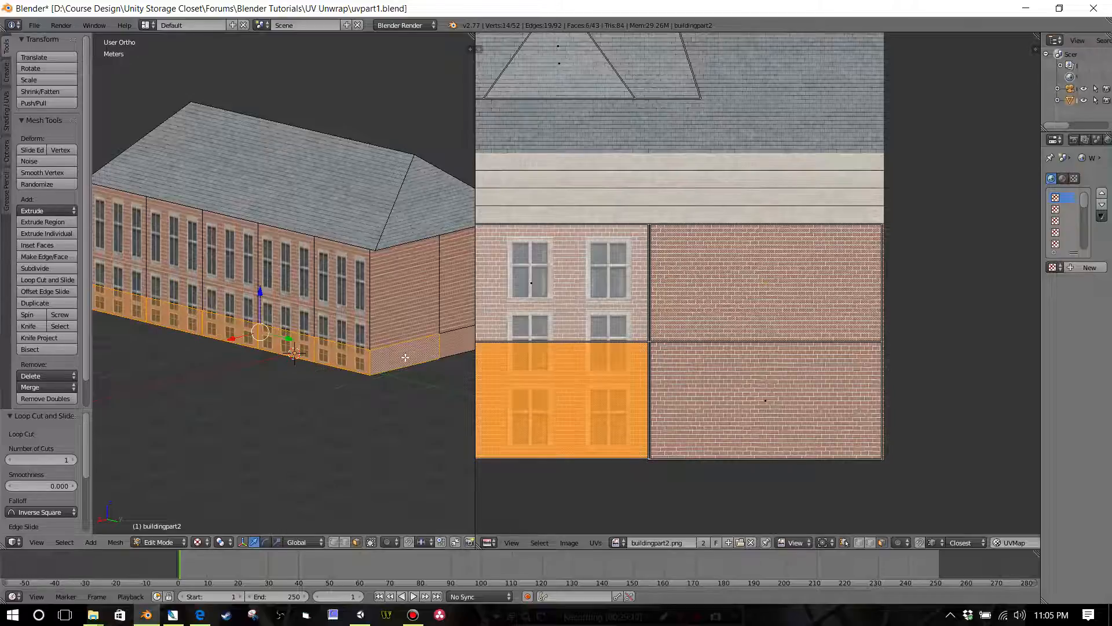
Step: Select the five wall faces above the new loop cut on the front window side
scroll(413, 355, "down", 1)
right_click(165, 268)
right_click(207, 270, "shift")
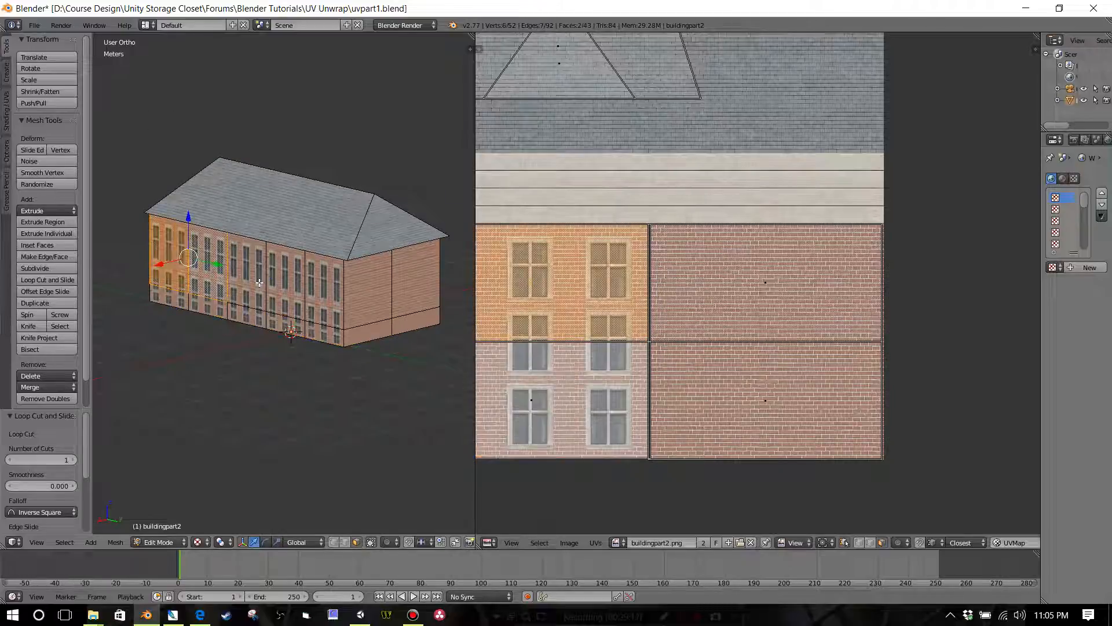
right_click(259, 283, "shift")
right_click(292, 291, "shift")
right_click(302, 295, "shift")
right_click(287, 289, "shift")
right_click(325, 302, "shift")
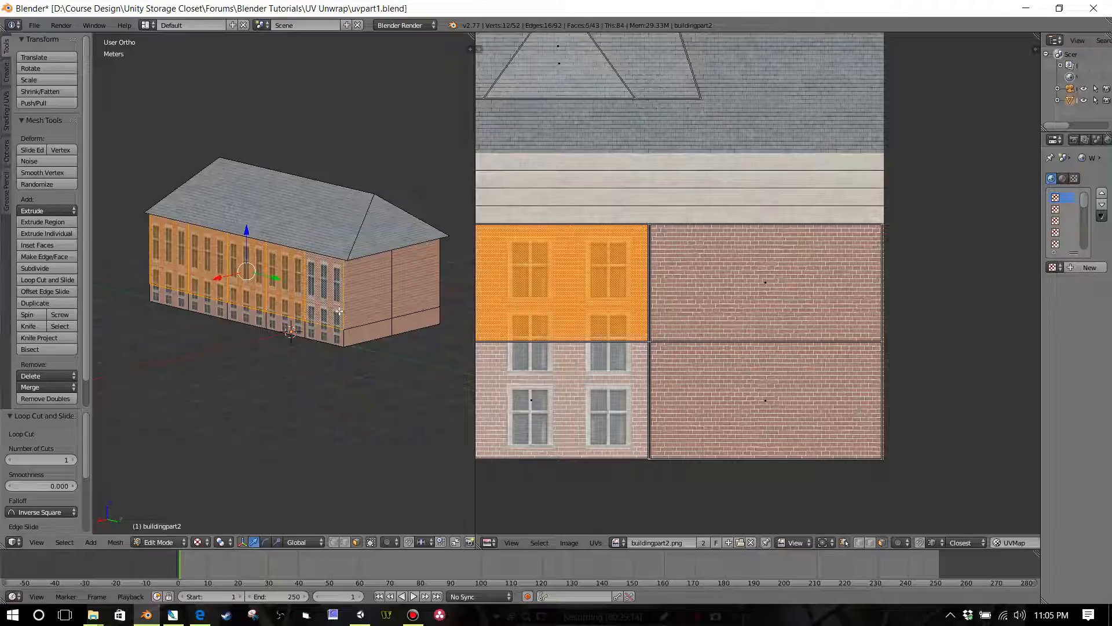
Step: Add the five wall faces above the loop cut on the opposite long side to the selection
middle_click_drag(338, 312, 258, 318)
right_click(284, 309, "shift")
right_click(319, 297, "shift")
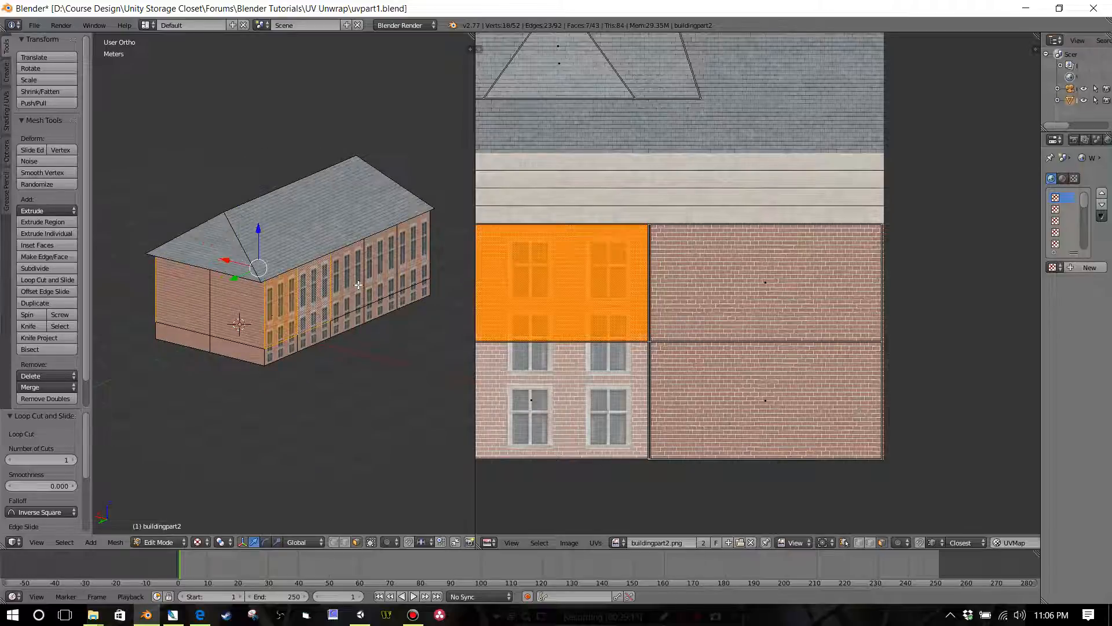
right_click(347, 287, "shift")
right_click(381, 272, "shift")
right_click(411, 264, "shift")
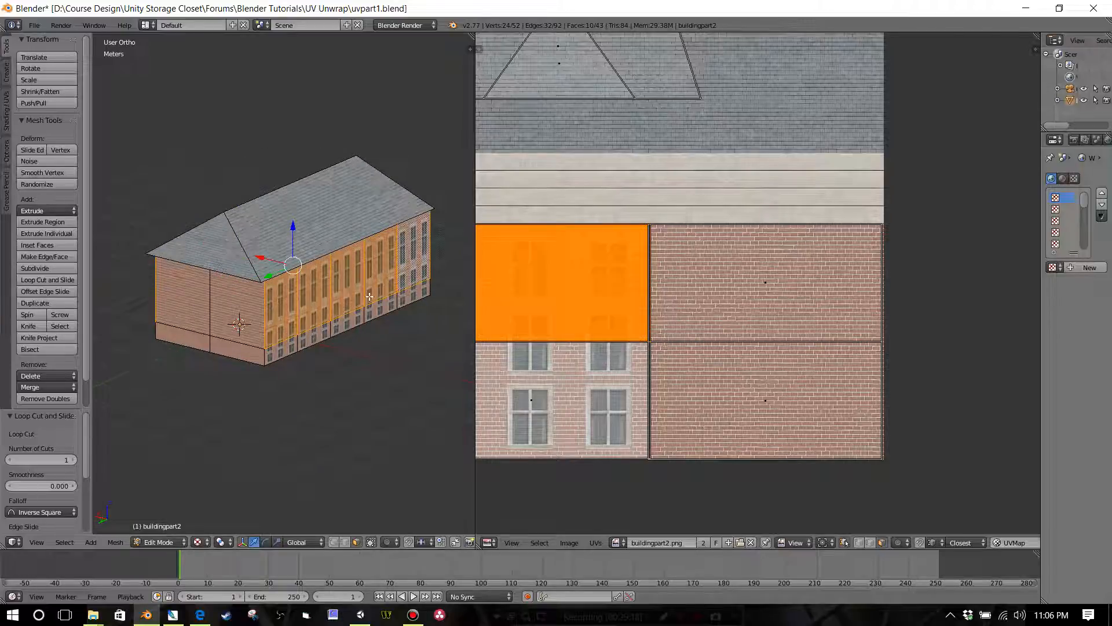
Step: Unwrap the ten selected upper wall faces
key("u")
left_click(371, 309)
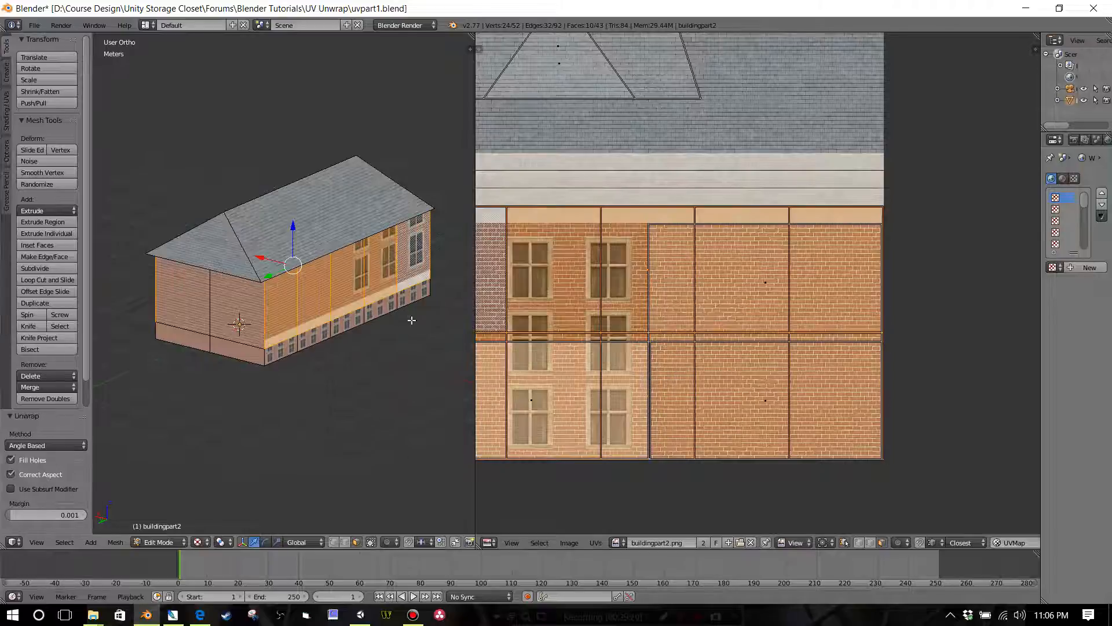
scroll(600, 315, "down", 2)
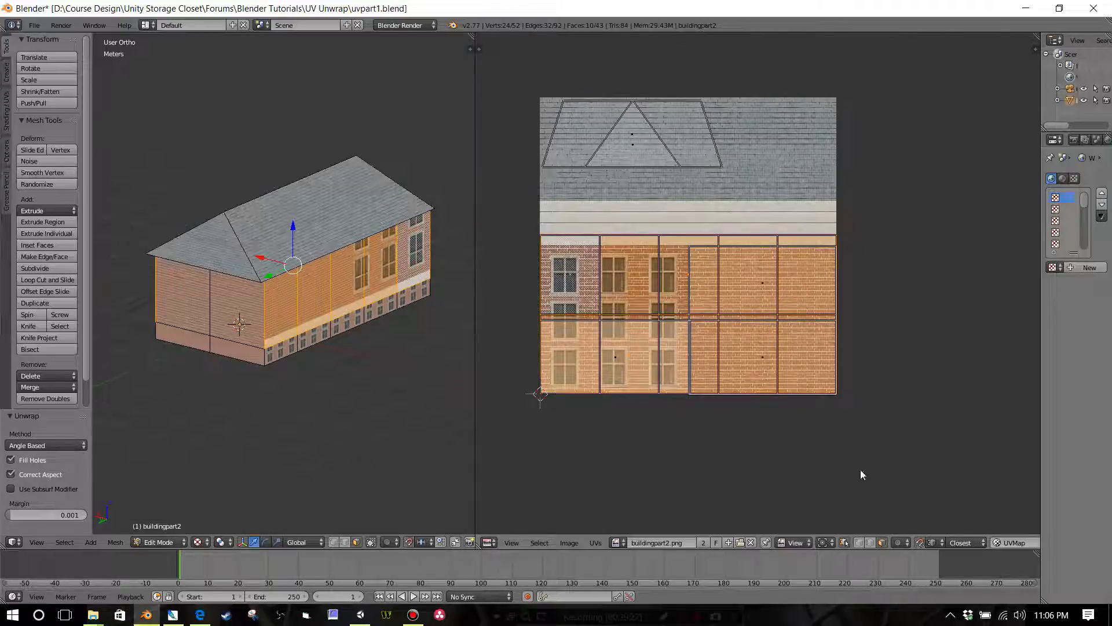
Step: Select all the unwrapped wall UV faces and move them clear of the texture, about 1.079 m in X and -4.3 cm in Y
right_click(582, 297)
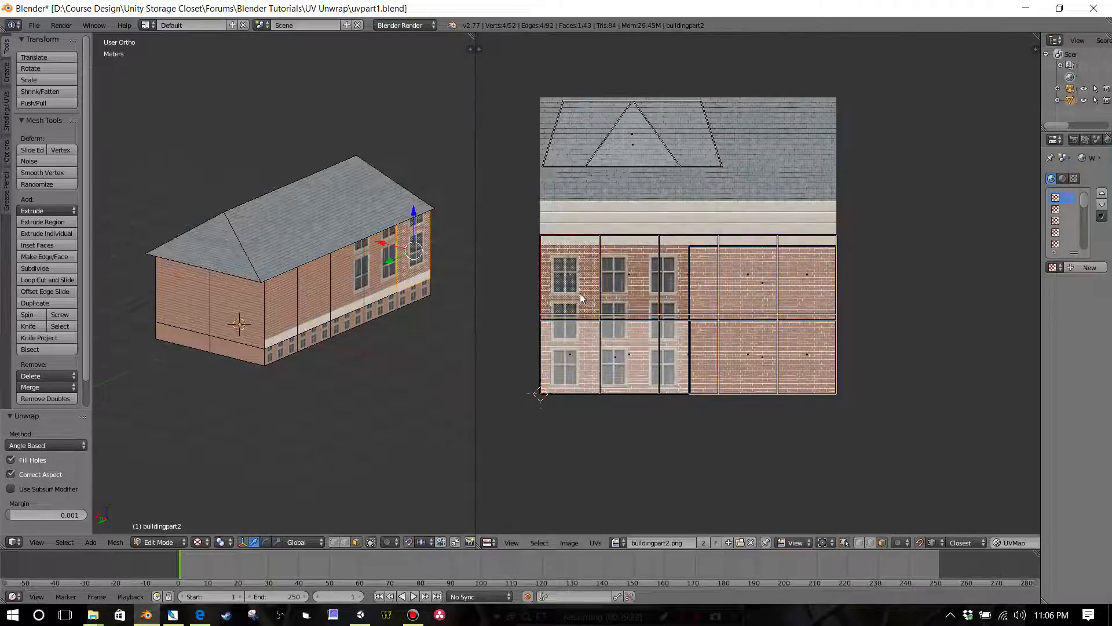
key("ctrl+l")
scroll(728, 342, "down", 2)
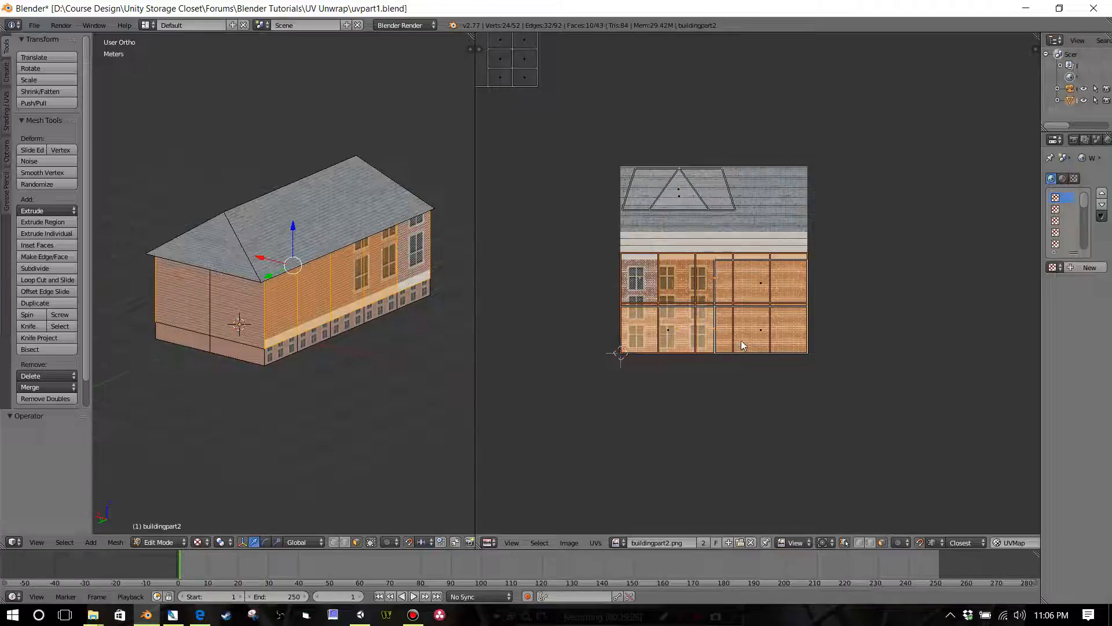
key("g")
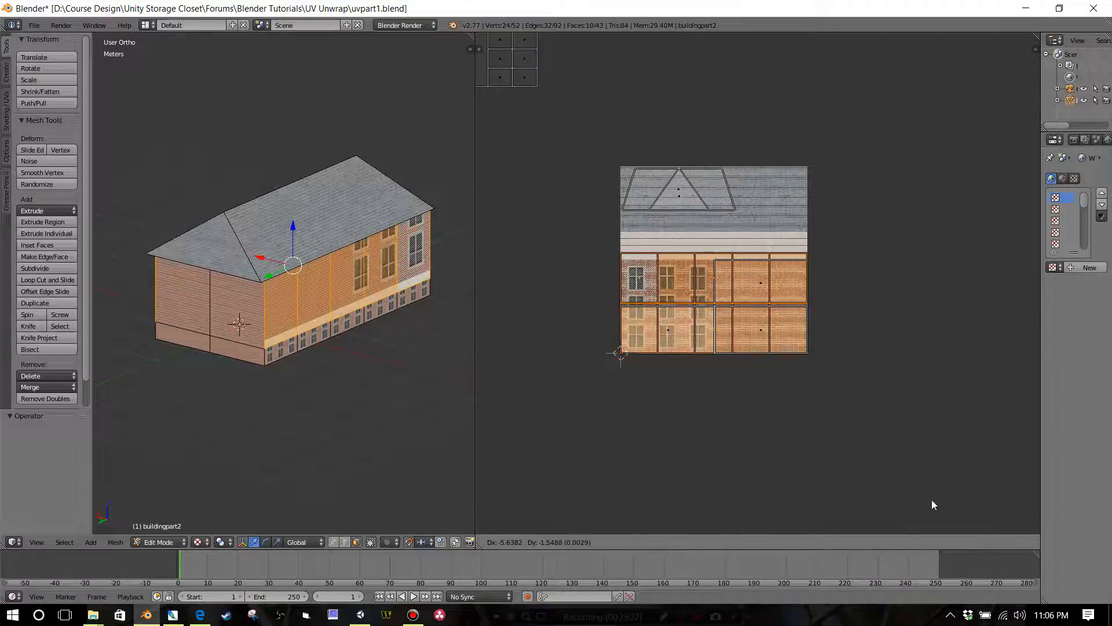
left_click(932, 500)
key("g")
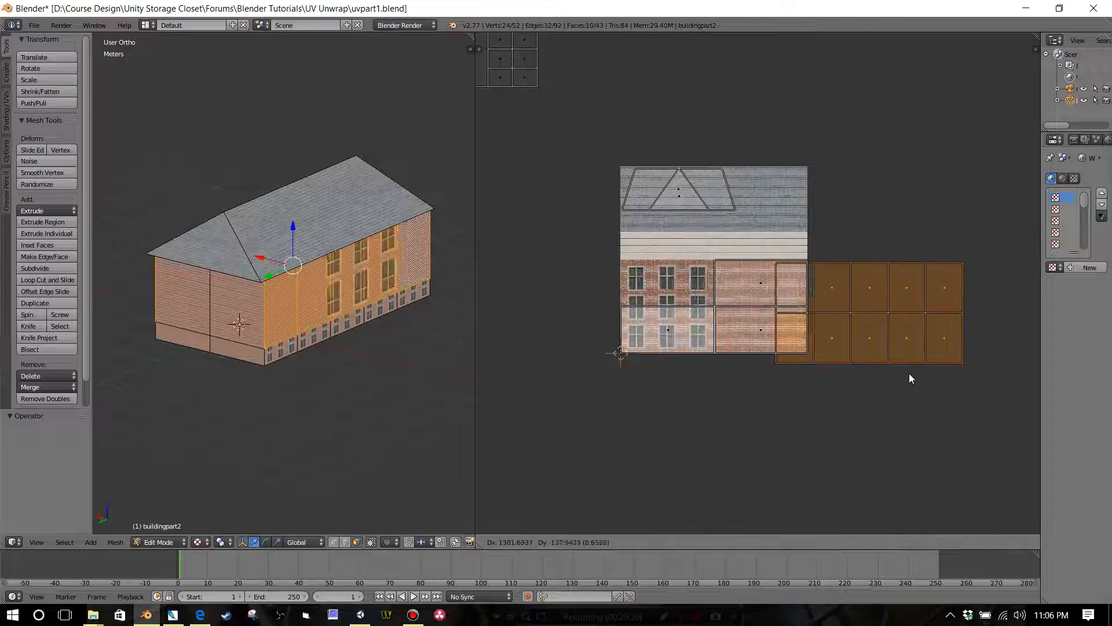
left_click(939, 372)
Step: Turn on UV snapping and stack the first two upper-row UV faces exactly onto the first lower-row face
middle_click_drag(823, 385, 707, 365)
scroll(709, 363, "up", 3)
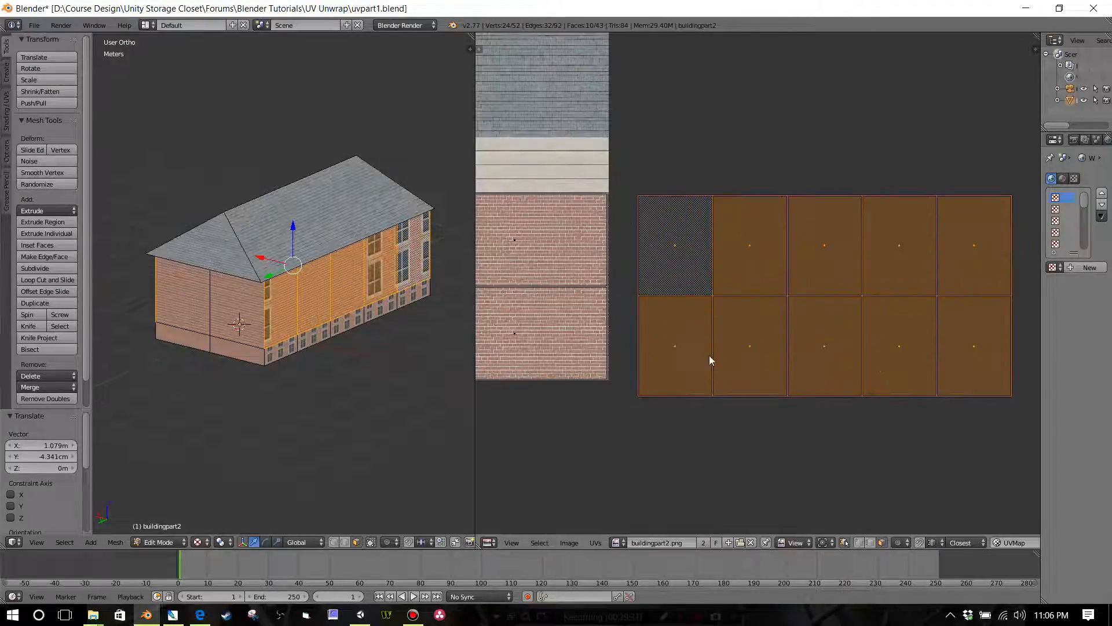
right_click(916, 506)
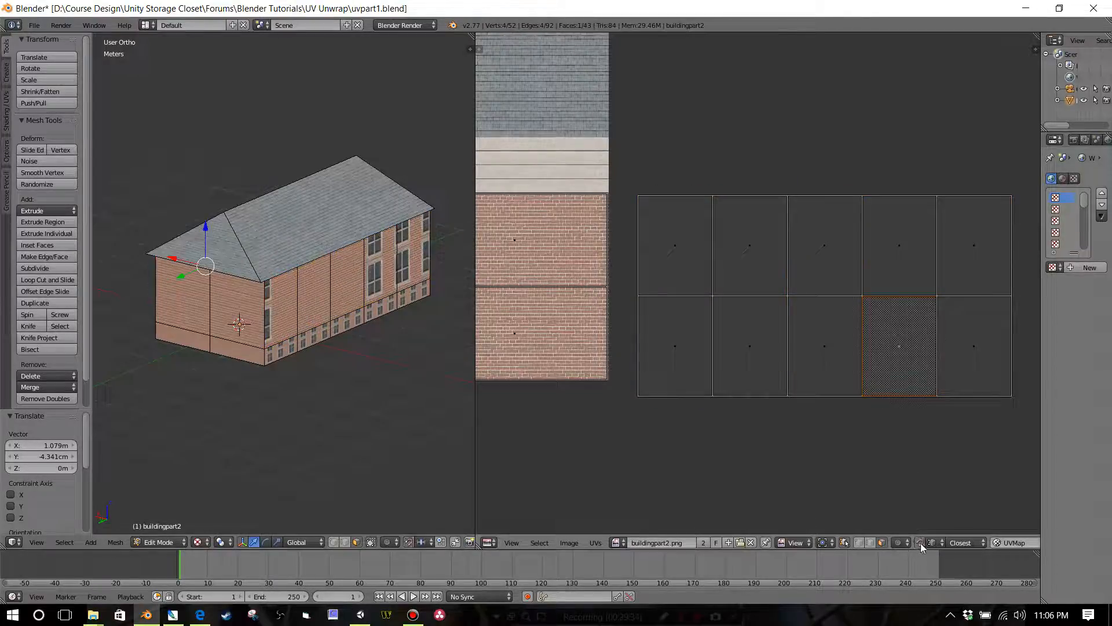
right_click(693, 274)
key("g")
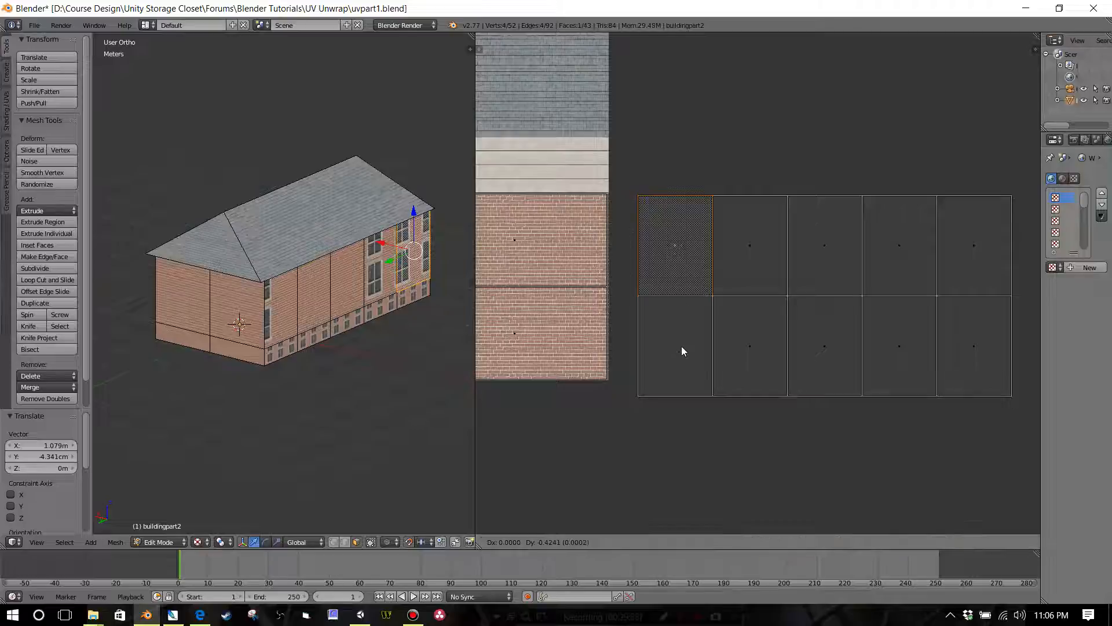
left_click(682, 371)
right_click(748, 258)
key("g")
left_click(670, 358)
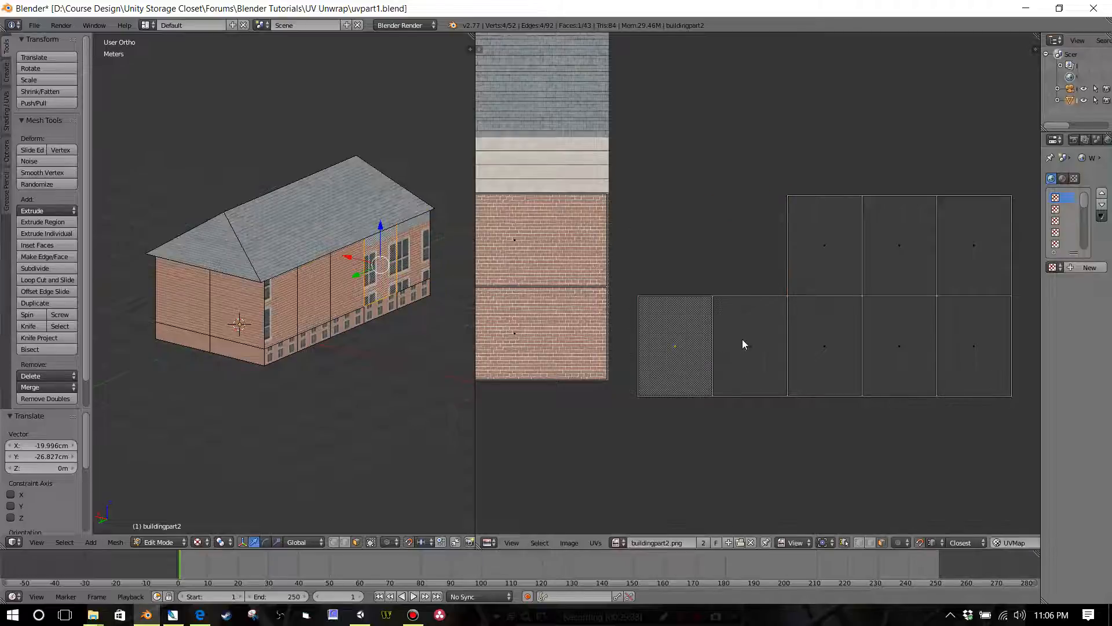
Step: Stack the second and third lower-row UV faces onto the first lower-row face
right_click(742, 341)
key("g")
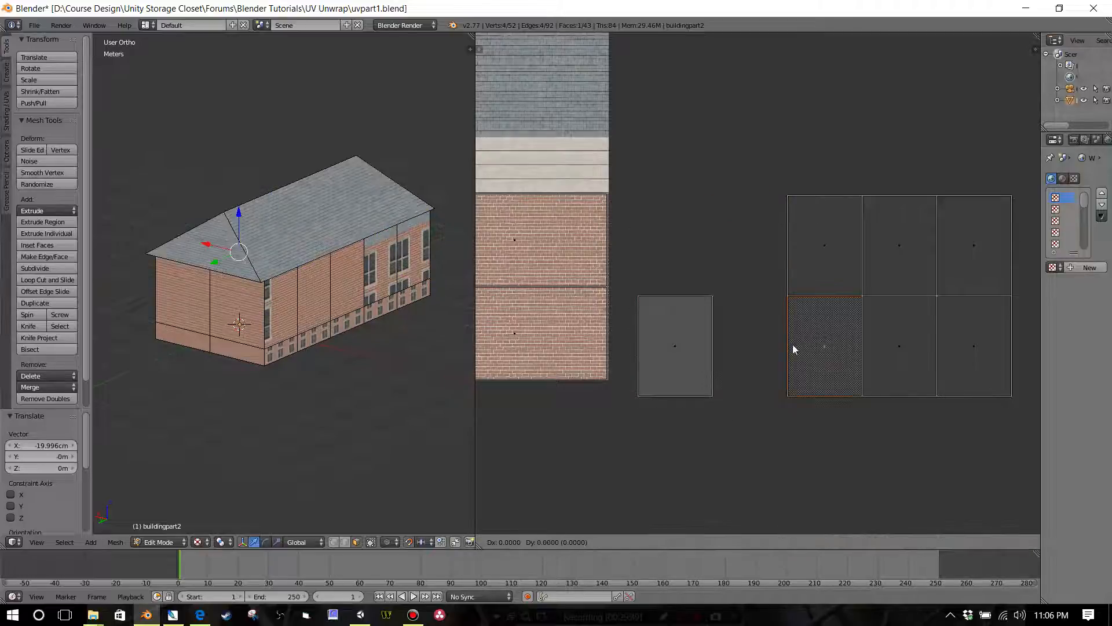
left_click(678, 349)
key("g")
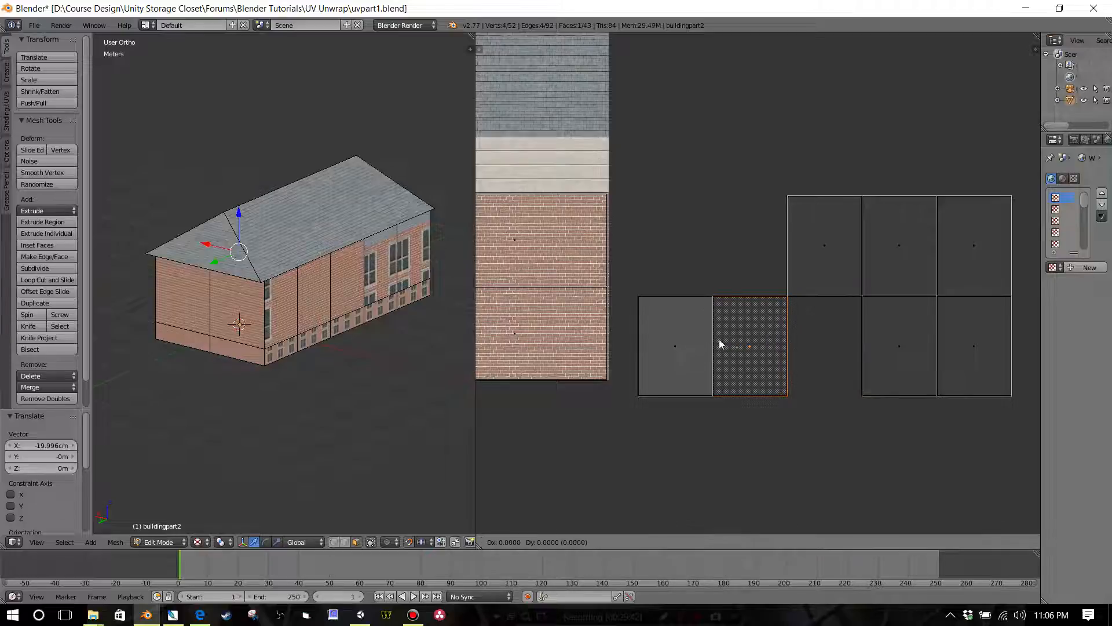
left_click(663, 346)
Step: Stack the third and fourth upper-row UV faces onto the first lower-row face
right_click(829, 253)
key("g")
left_click(669, 354)
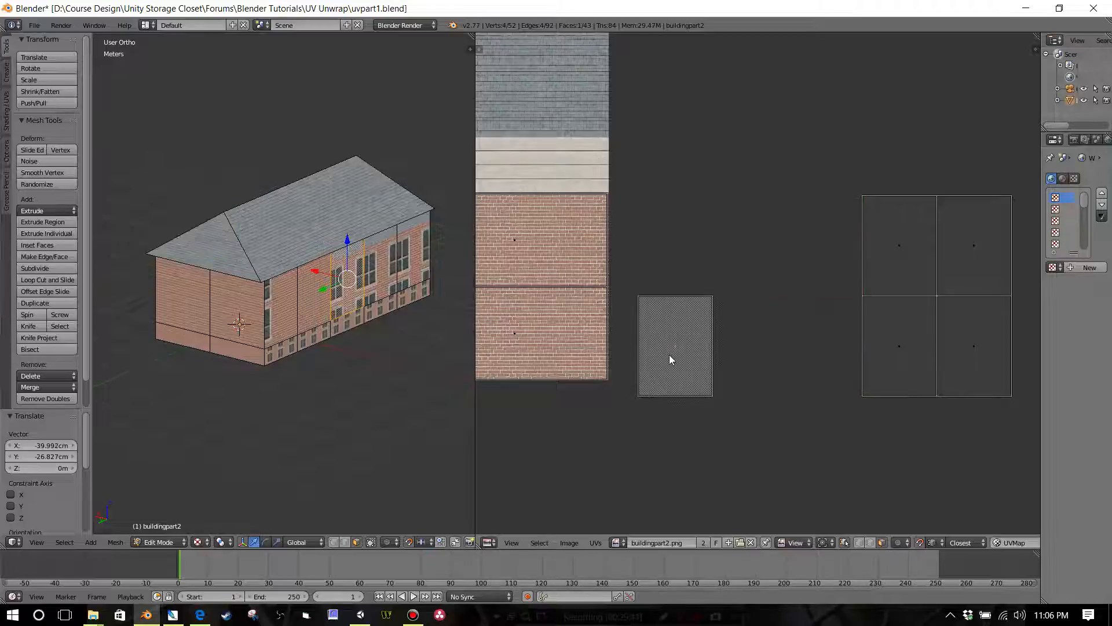
right_click(875, 258)
key("g")
left_click(673, 359)
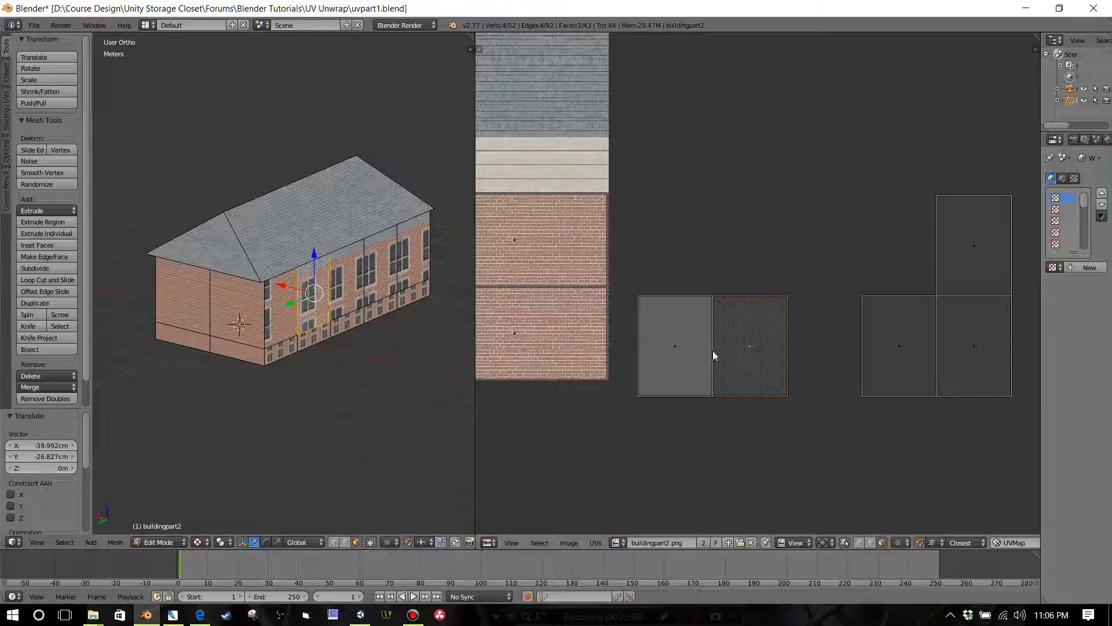
key("g")
left_click(664, 352)
Step: Stack the remaining three UV faces, the fourth and fifth lower and the fifth upper, onto the same pile
right_click(871, 352)
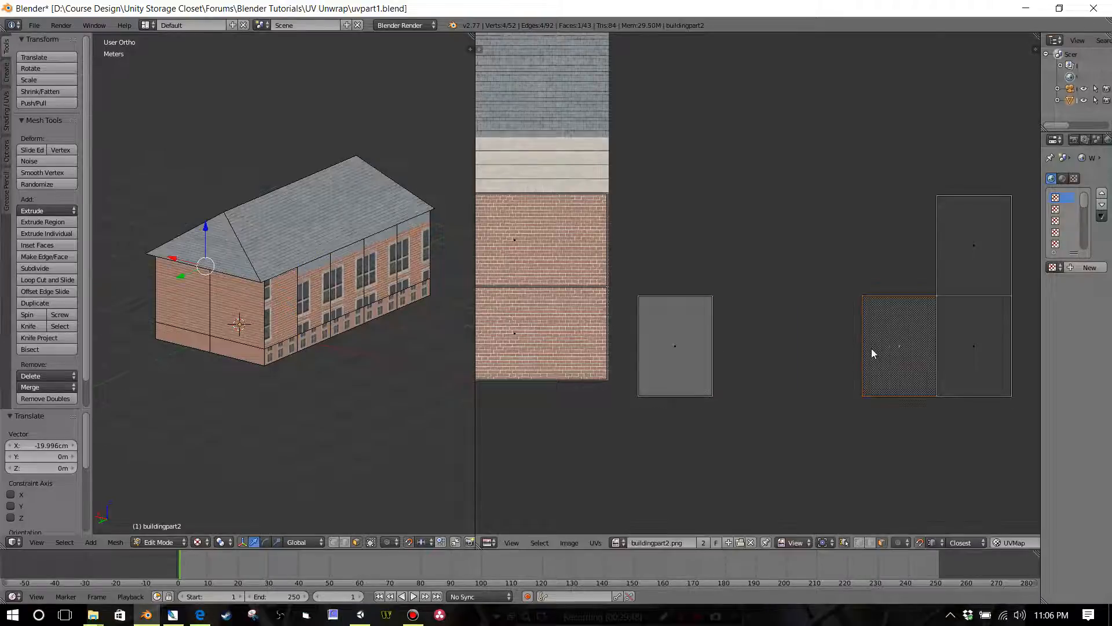
key("g")
left_click(667, 354)
right_click(953, 360)
key("g")
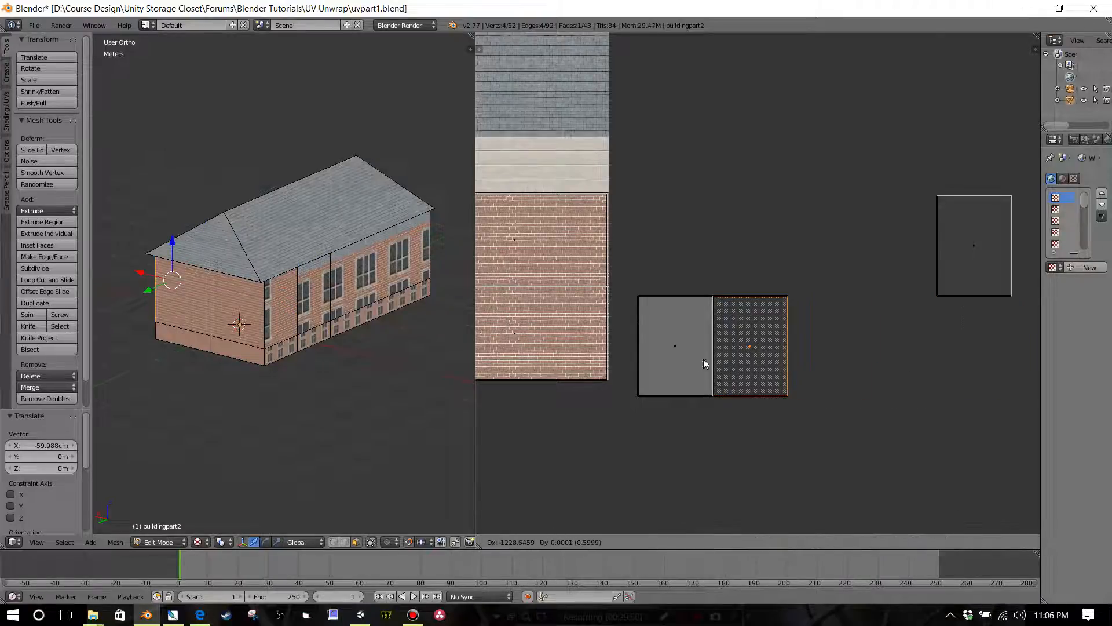
left_click(662, 361)
right_click(998, 260)
key("g")
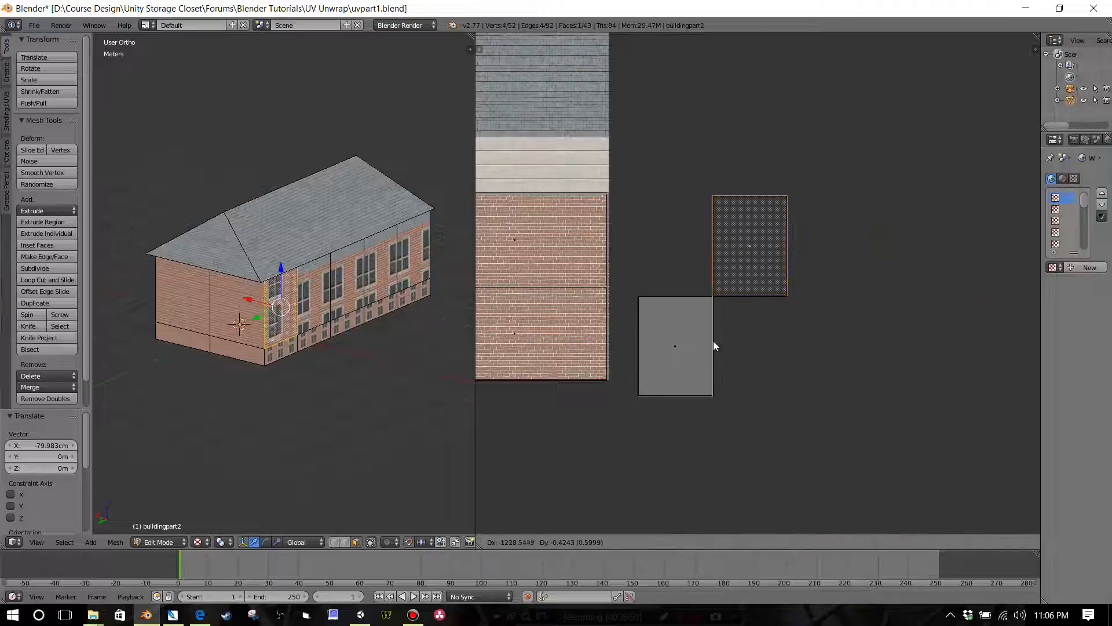
left_click(659, 364)
Step: Select the whole pile of stacked wall UV faces and move it onto the middle of the texture's windowed brick section
scroll(713, 343, "down", 3)
scroll(774, 322, "down", 1)
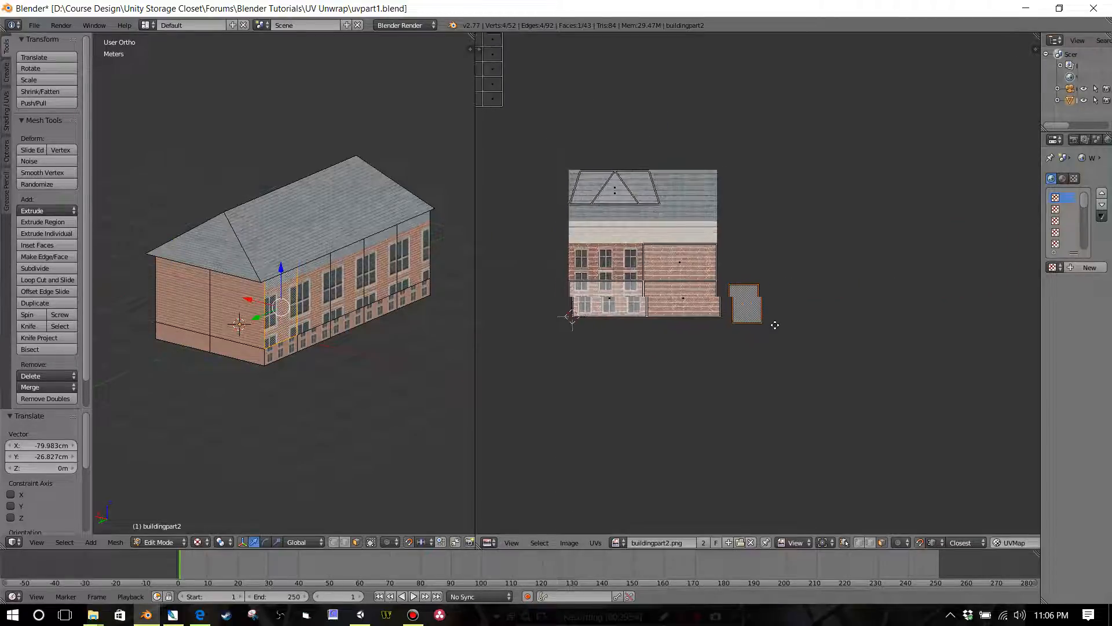
scroll(830, 327, "up", 3)
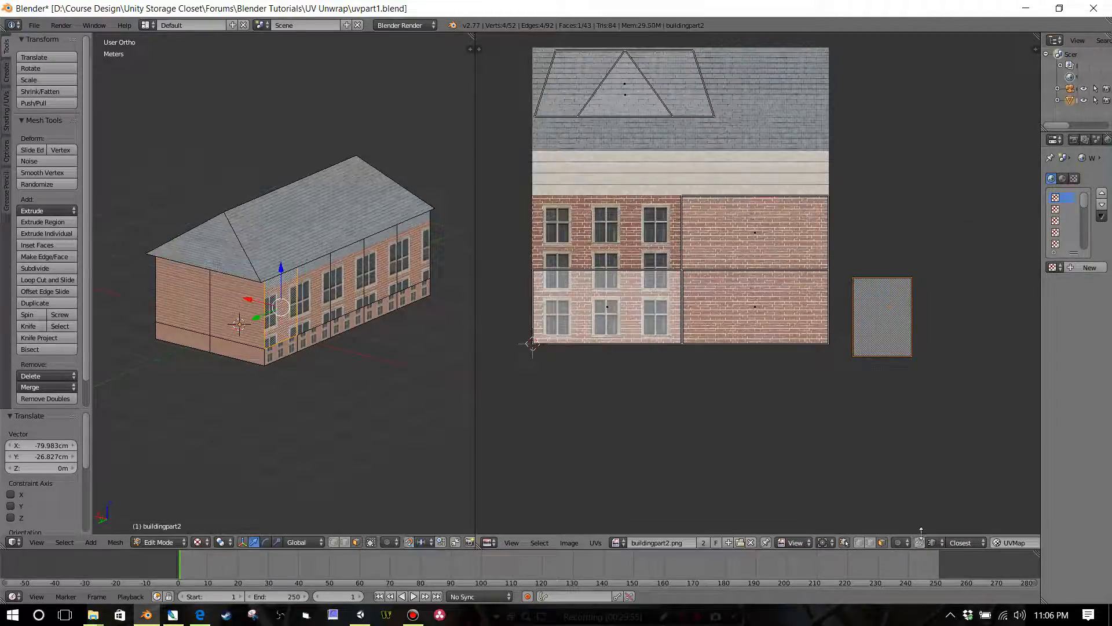
key("b")
left_click_drag(844, 241, 930, 410)
key("g")
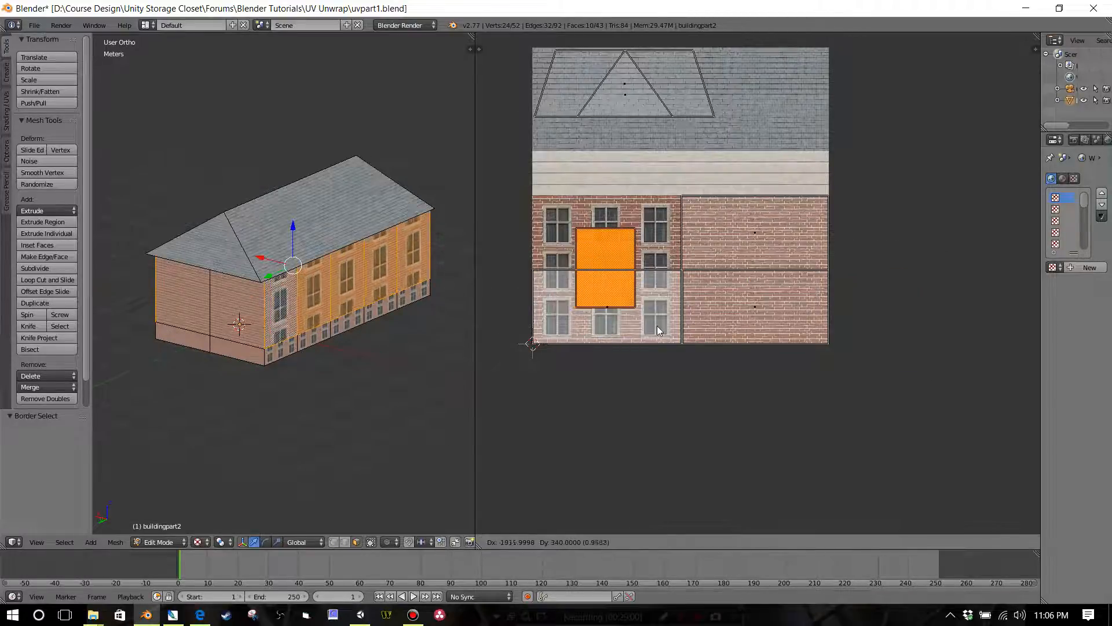
left_click(659, 328)
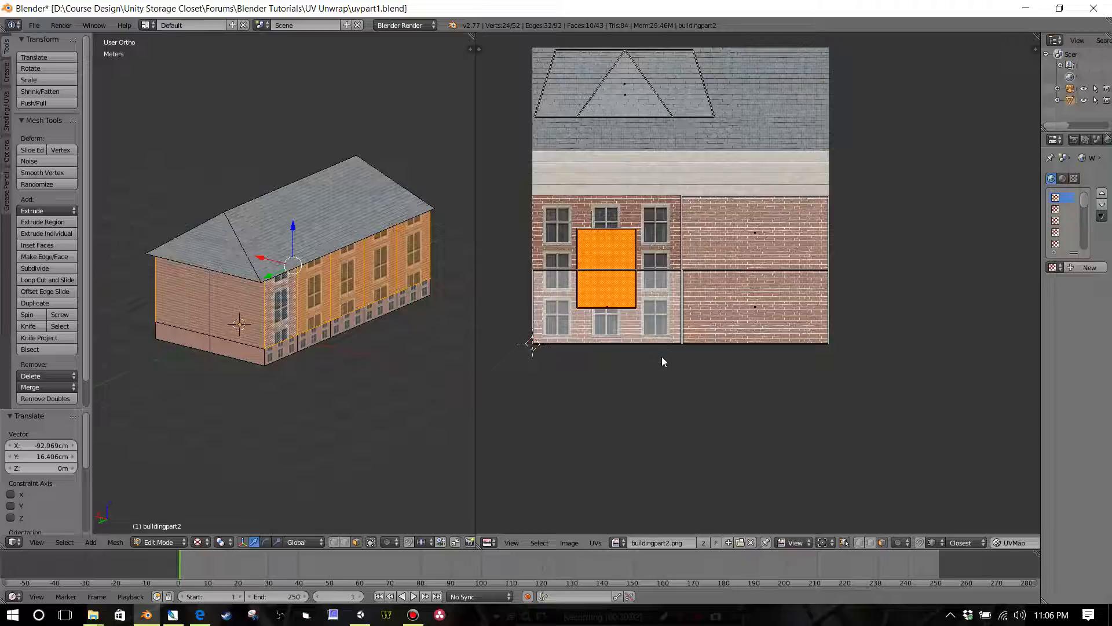
Step: Scale the stacked UV faces vertically by 1.830, nudge them into place, and scale by 1.012 more to span the windowed section's full height
key("s")
key("y")
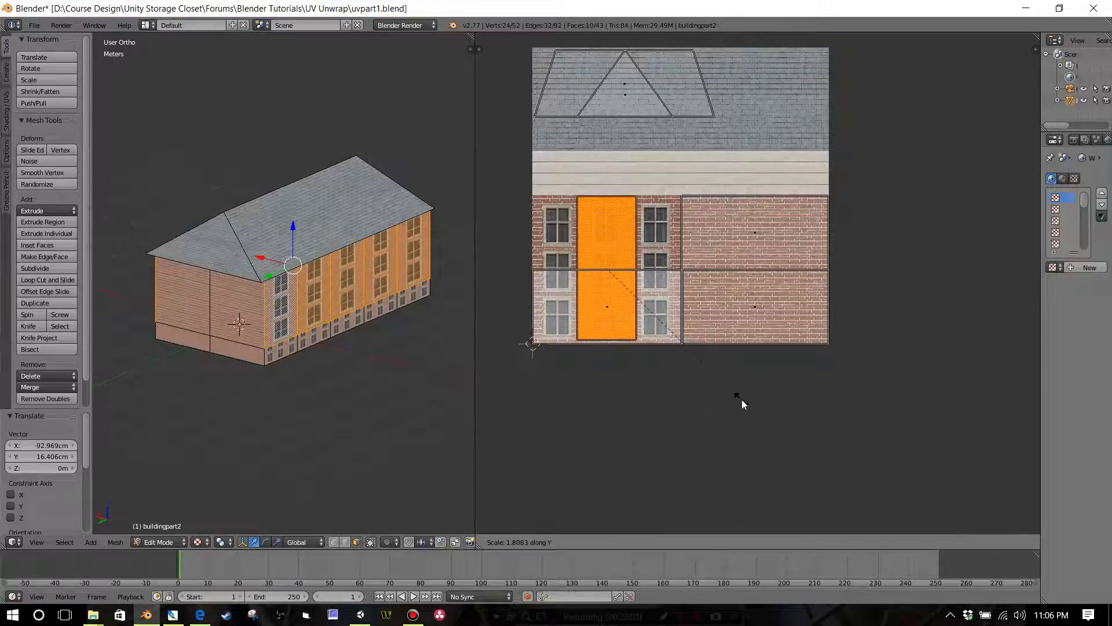
left_click(743, 401)
key("g")
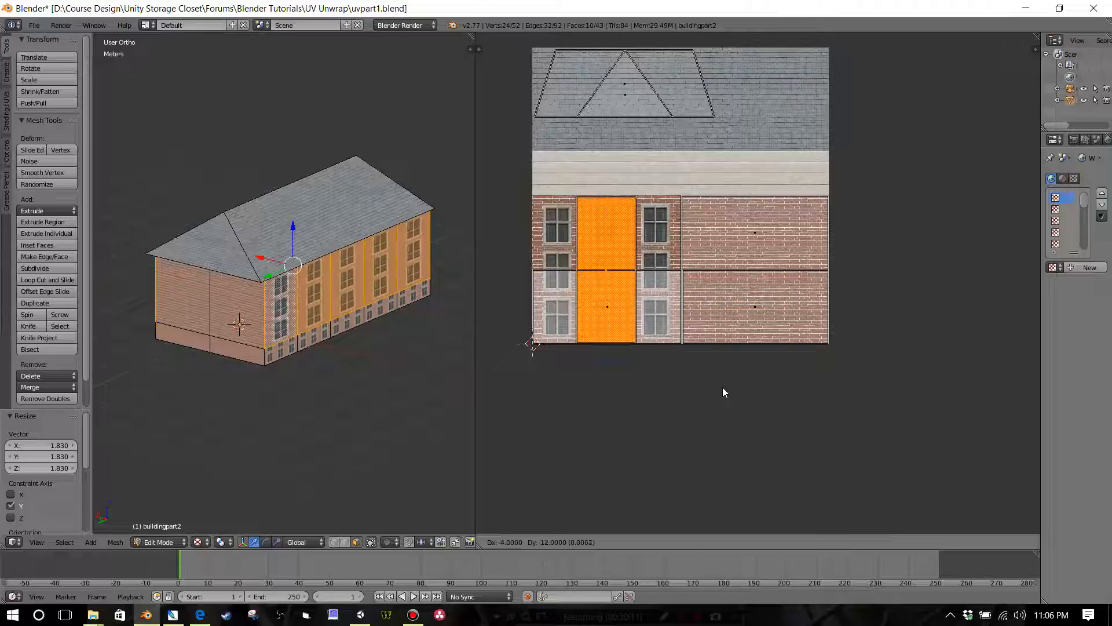
left_click(722, 387)
key("s")
key("y")
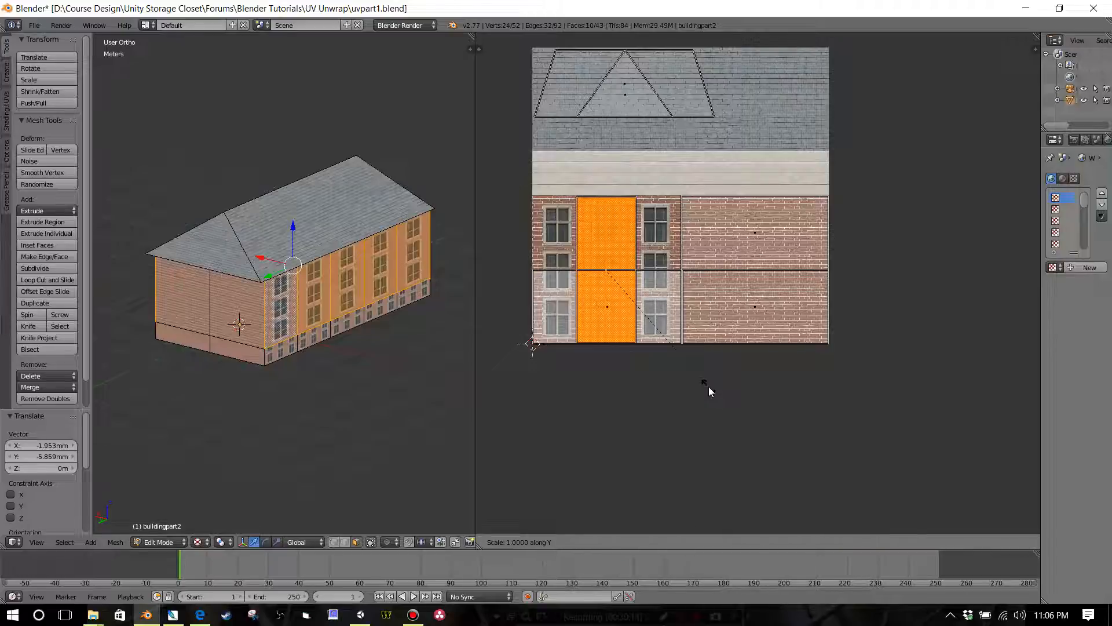
left_click(712, 387)
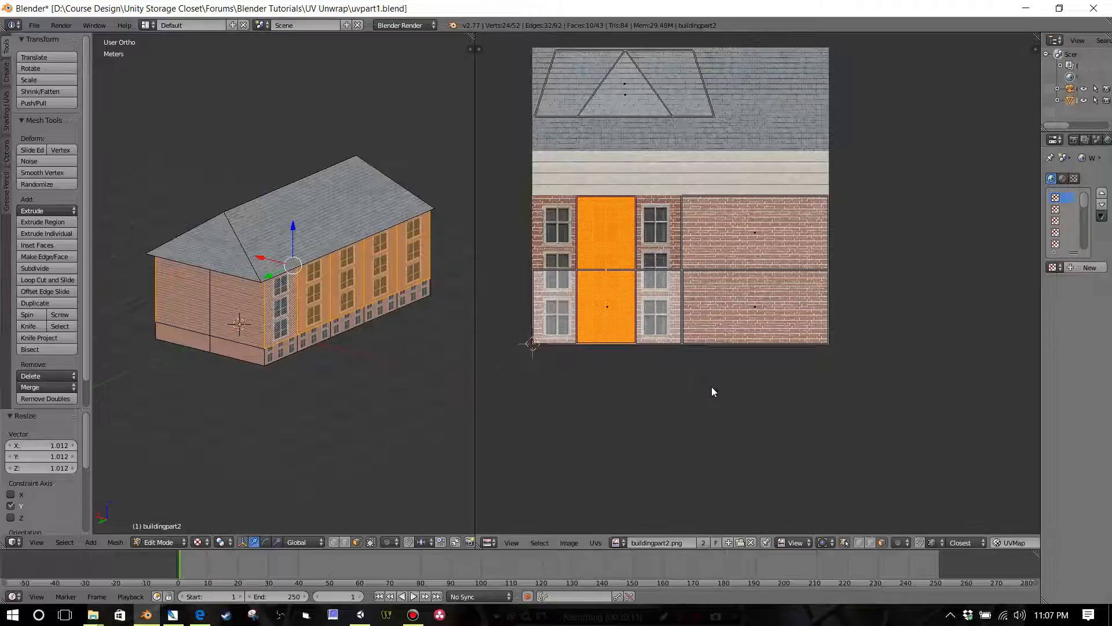
Step: Scale the stacked UV faces horizontally by 2.509 and shift them slightly along X to cover the windowed section's full width
key("s")
key("x")
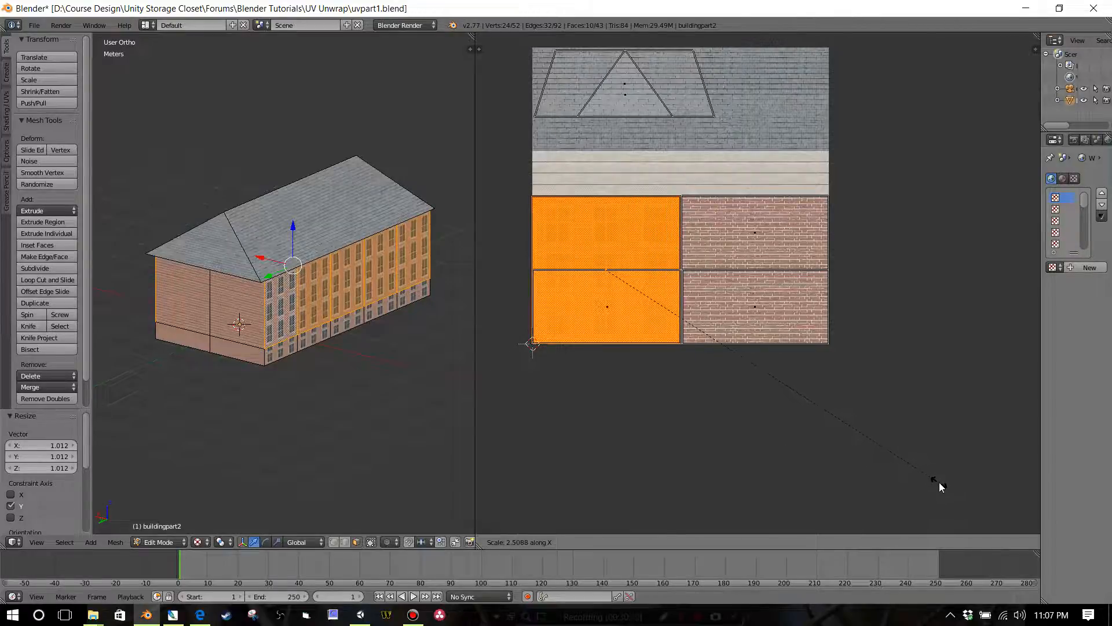
left_click(940, 482)
key("g")
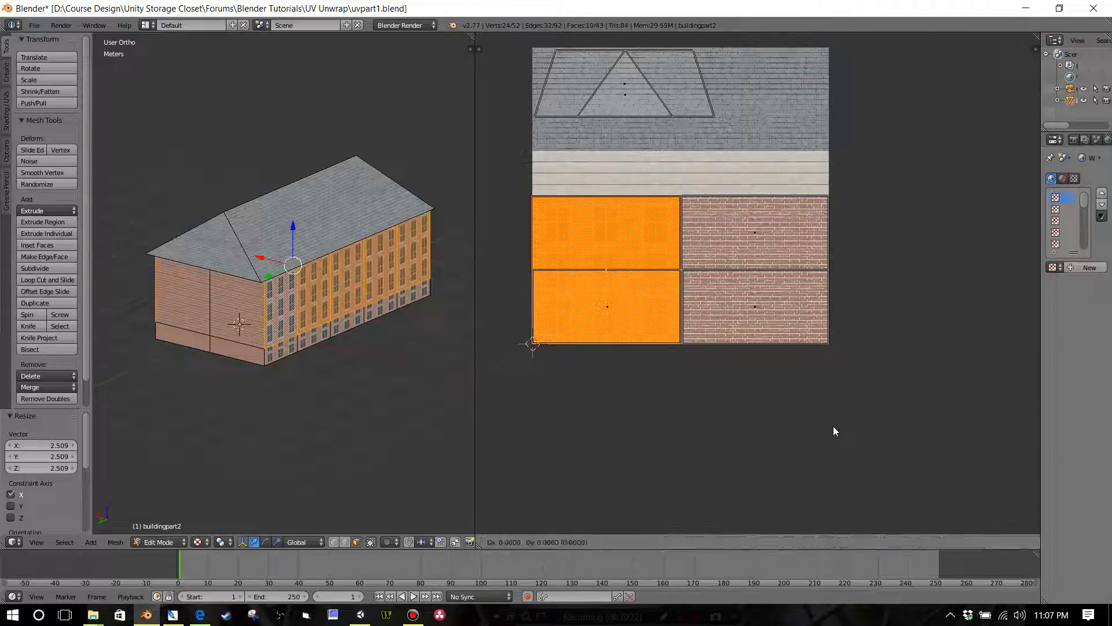
key("x")
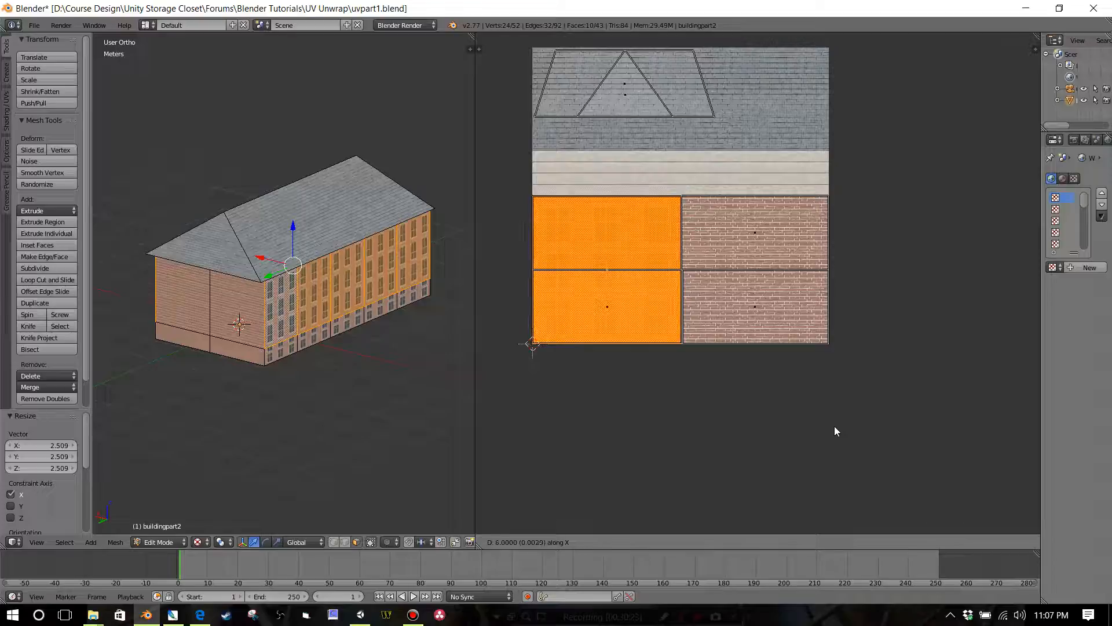
left_click(835, 427)
Step: Select the five upper wall faces on the opposite long side of the building and rotate their UVs by 180 degrees
scroll(236, 326, "up", 5)
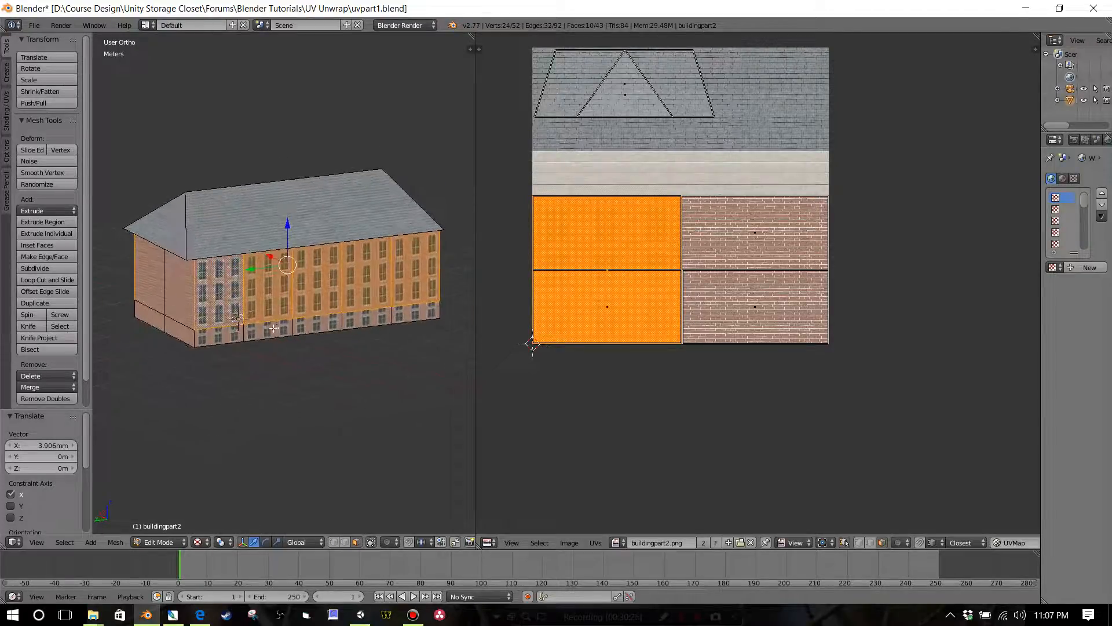
middle_click_drag(236, 326, 220, 323)
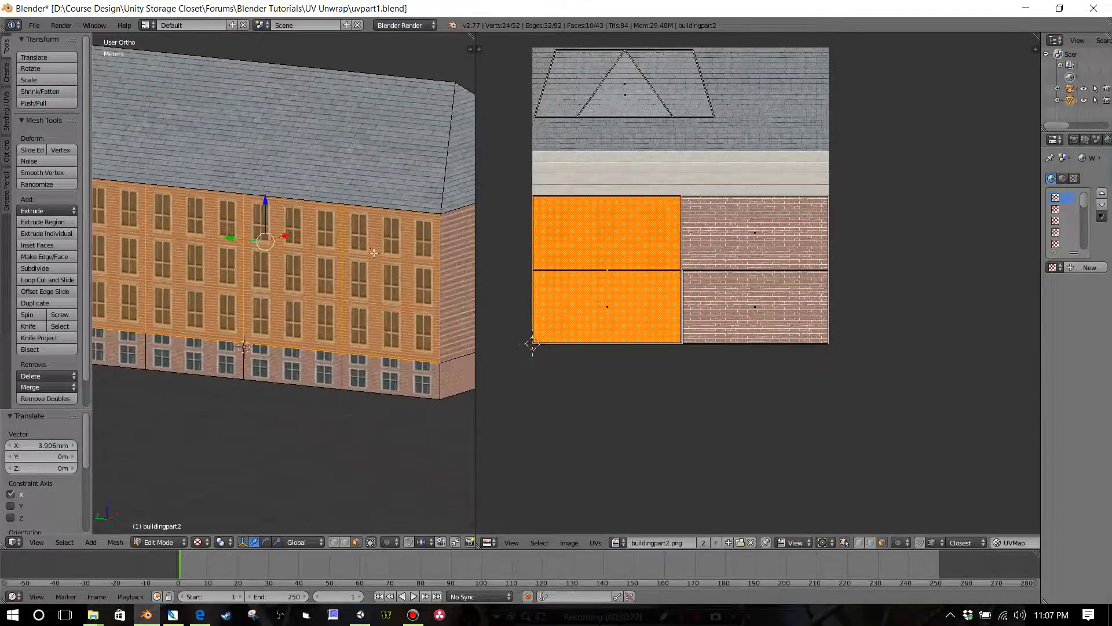
scroll(382, 283, "down", 1)
right_click(384, 289)
right_click(285, 296, "shift")
right_click(179, 296, "shift")
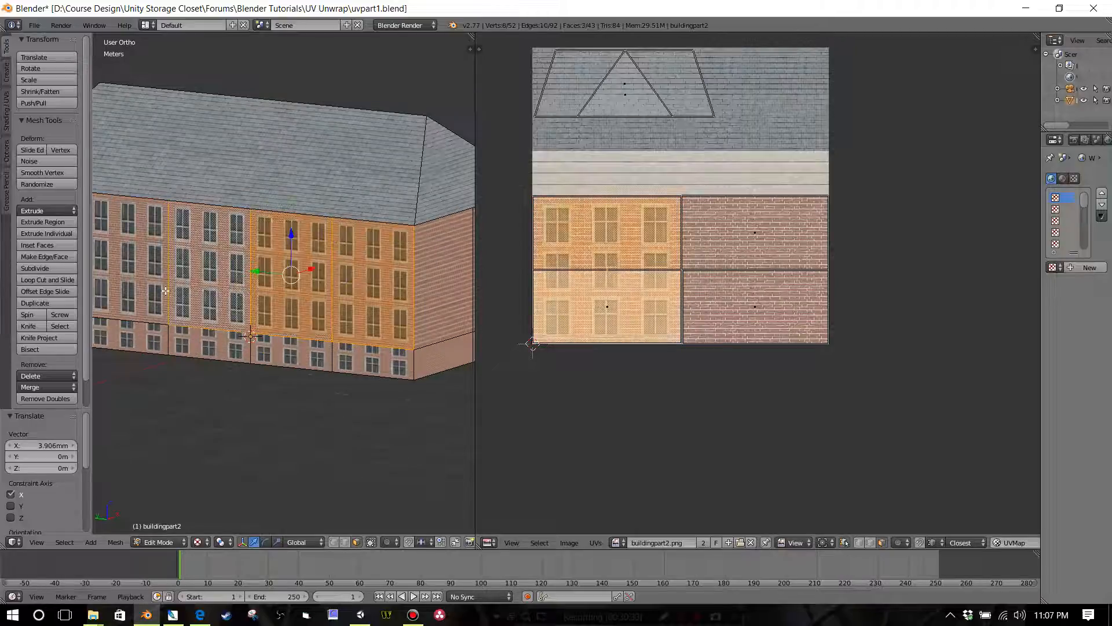
right_click(165, 292, "shift")
scroll(168, 287, "down", 1)
right_click(119, 277, "shift")
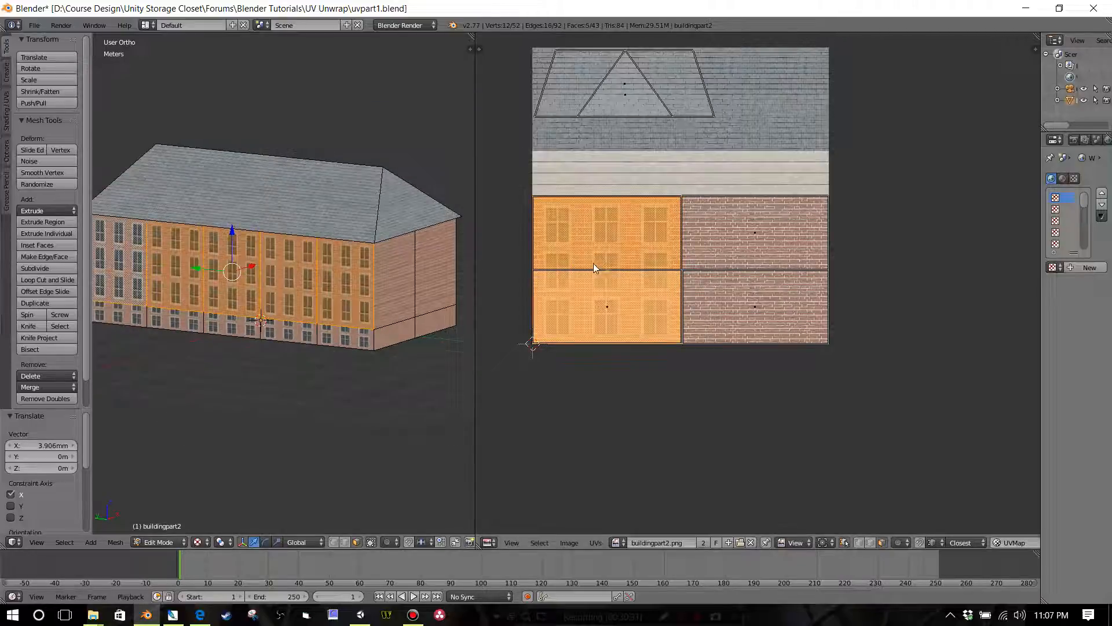
type("r180")
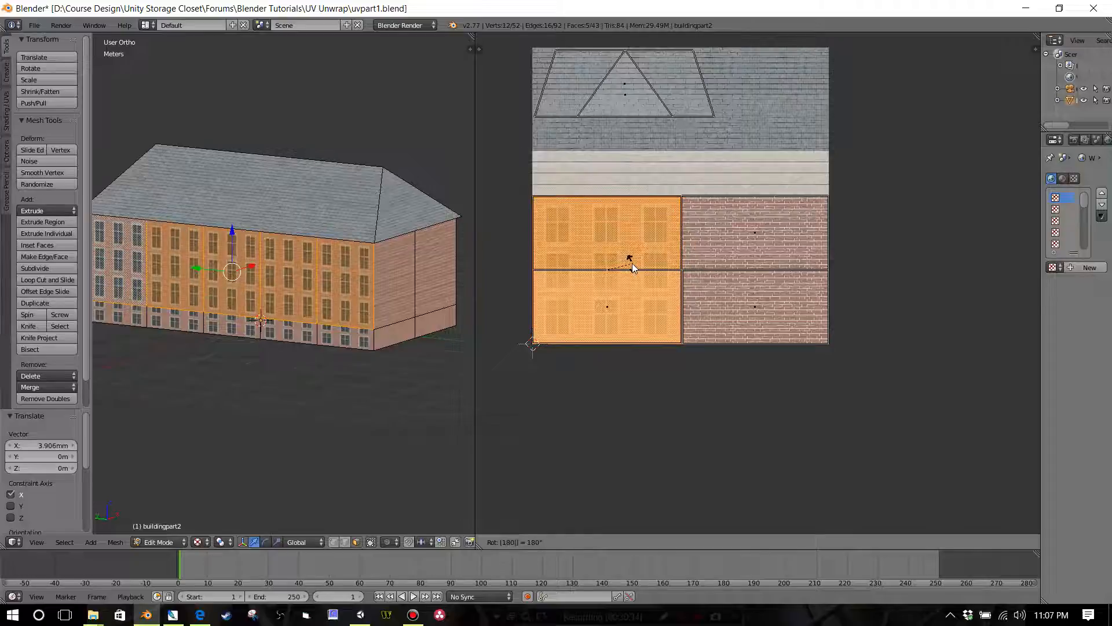
key("Return")
Step: Examine the window and brick mapping on the walls from all sides, comparing the upper walls with the base
scroll(390, 295, "down", 3)
middle_click_drag(390, 296, 318, 266)
scroll(365, 304, "up", 4)
scroll(253, 324, "down", 1)
scroll(306, 303, "up", 3)
scroll(317, 290, "up", 1)
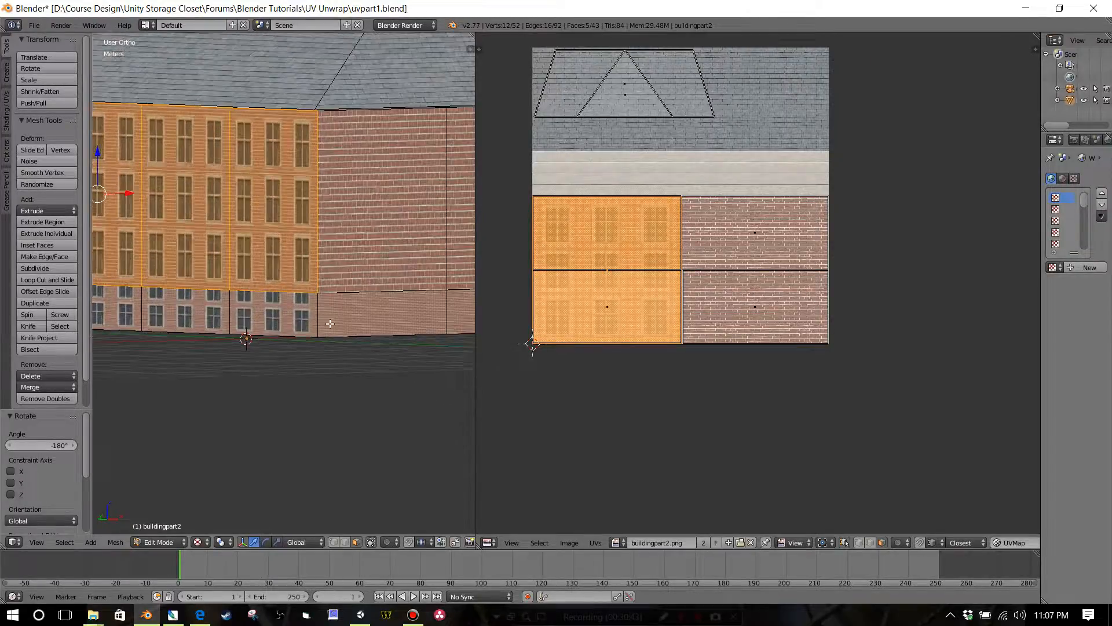
scroll(360, 303, "down", 3)
middle_click_drag(352, 303, 330, 262)
right_click(266, 278)
right_click(190, 281)
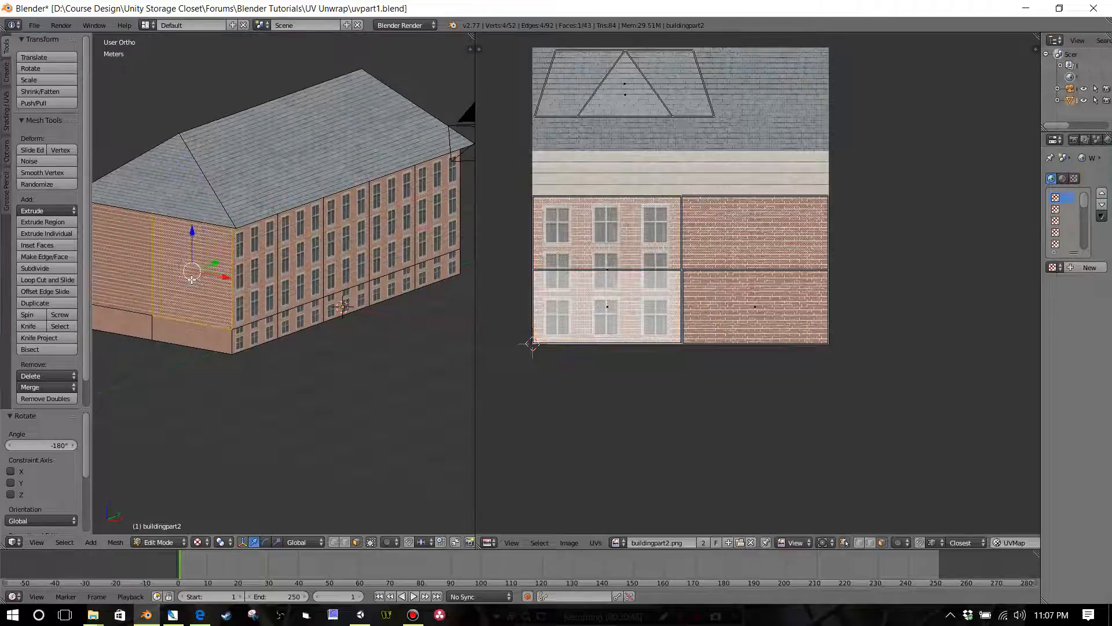
right_click(137, 278)
right_click(197, 292)
middle_click_drag(212, 295, 331, 233)
scroll(335, 272, "up", 3)
scroll(304, 293, "up", 2)
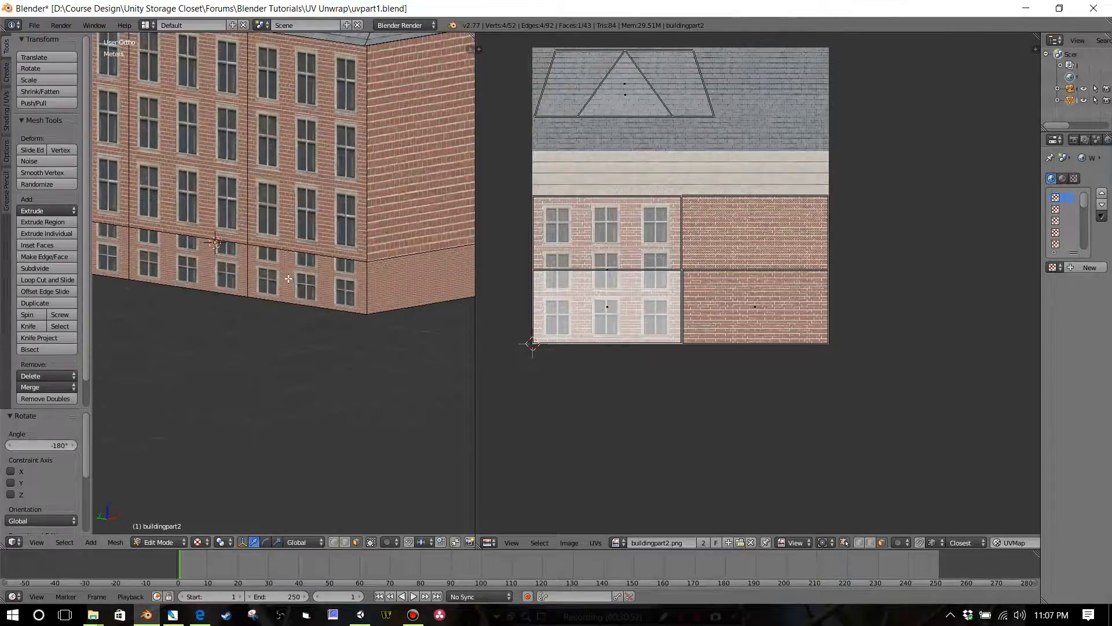
Step: Mark the base's vertical corner edge between the windowed long side and the plain end wall as a seam
right_click(289, 278)
middle_click_drag(367, 295, 349, 299)
scroll(347, 299, "up", 3)
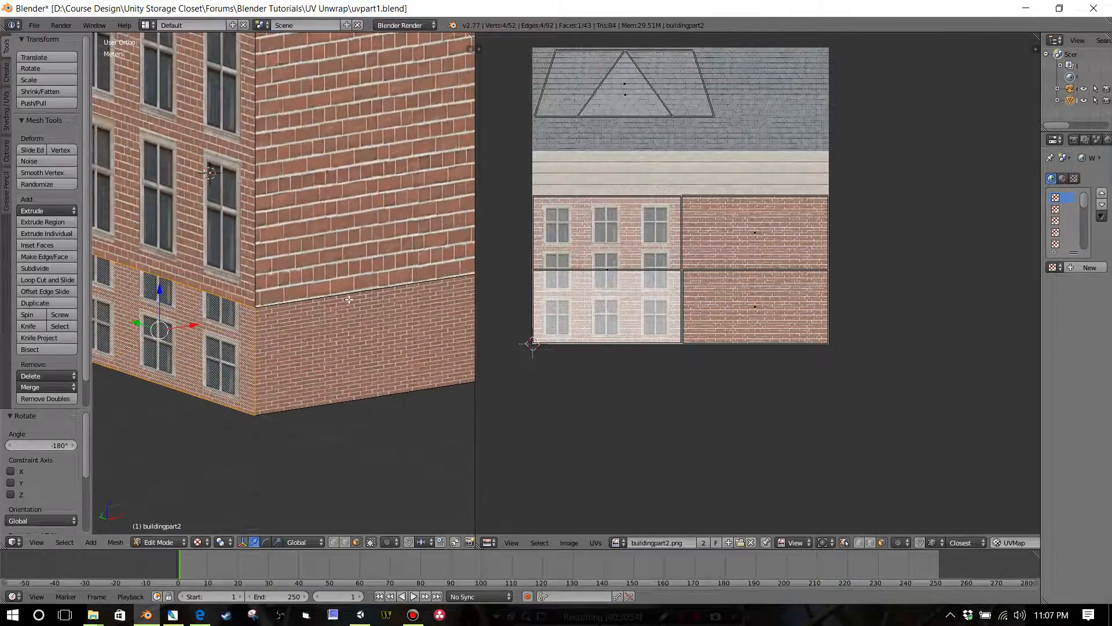
left_click(346, 543)
right_click(255, 369)
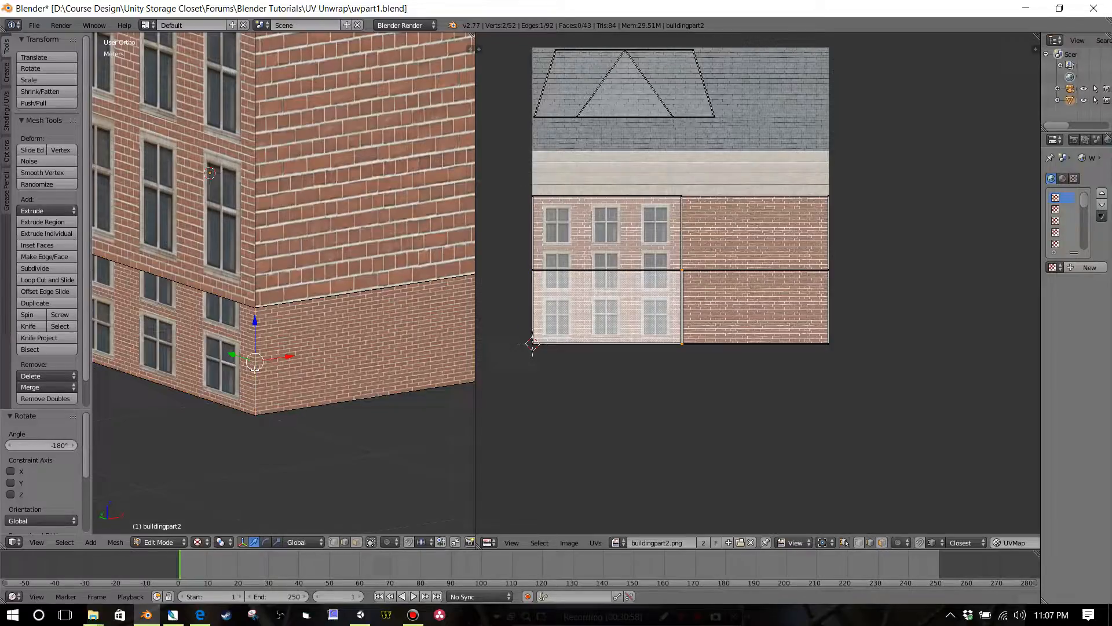
key("ctrl+e")
left_click(282, 390)
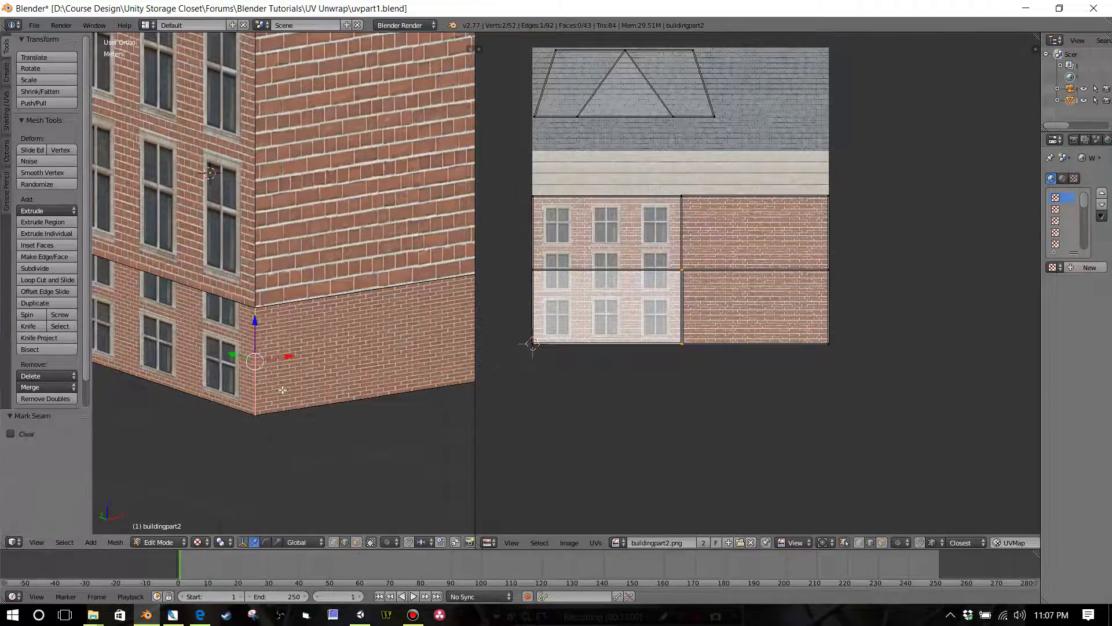
scroll(281, 387, "down", 3)
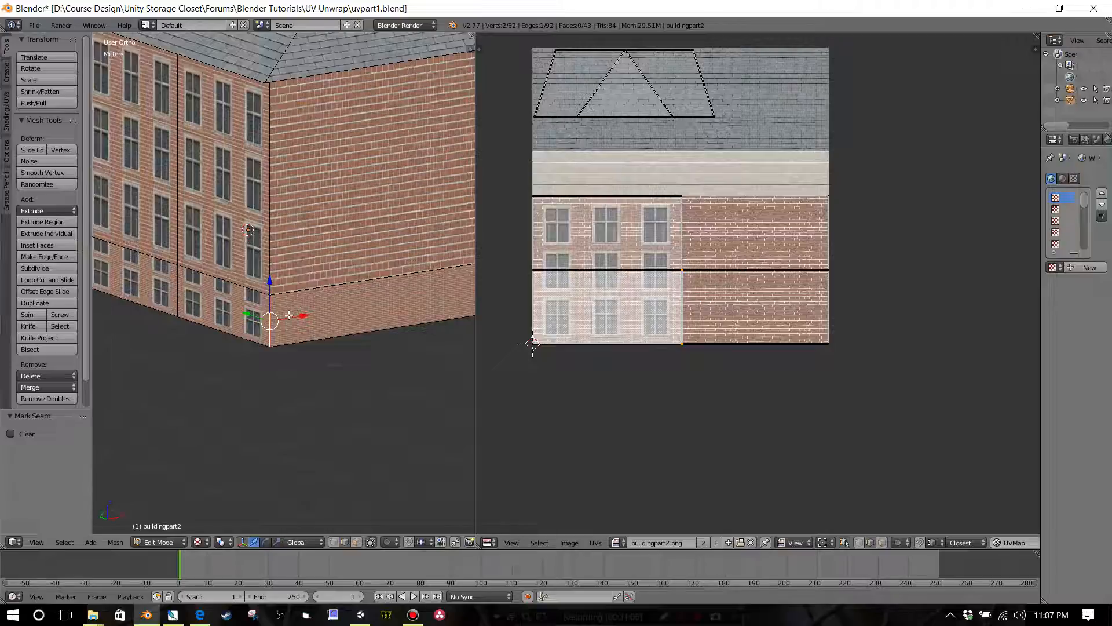
scroll(271, 348, "up", 4)
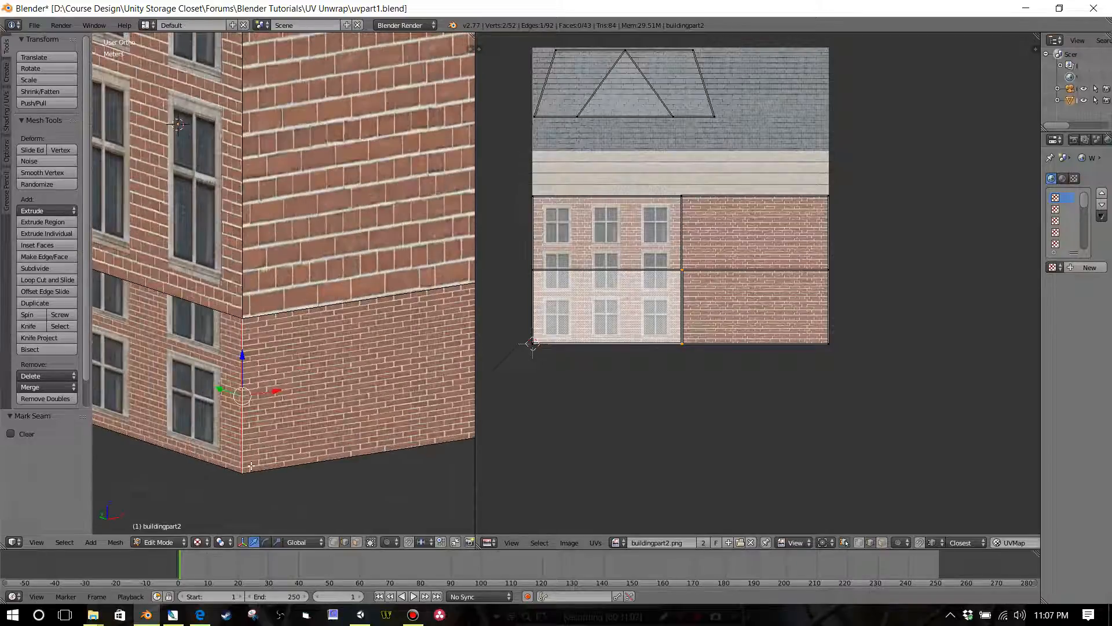
scroll(273, 437, "down", 3)
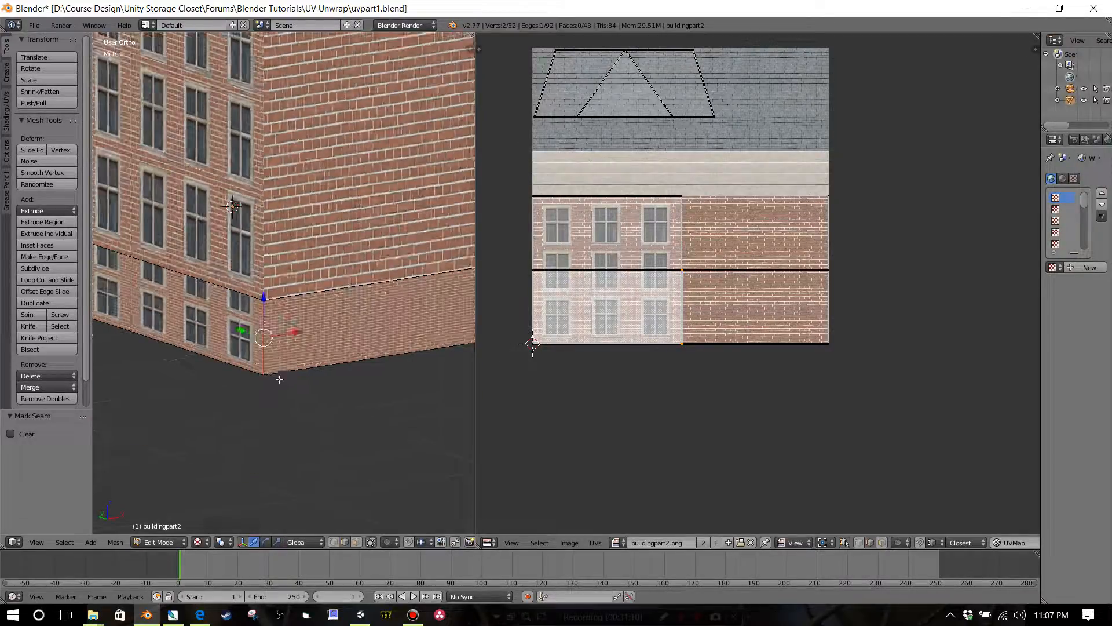
scroll(292, 368, "down", 2)
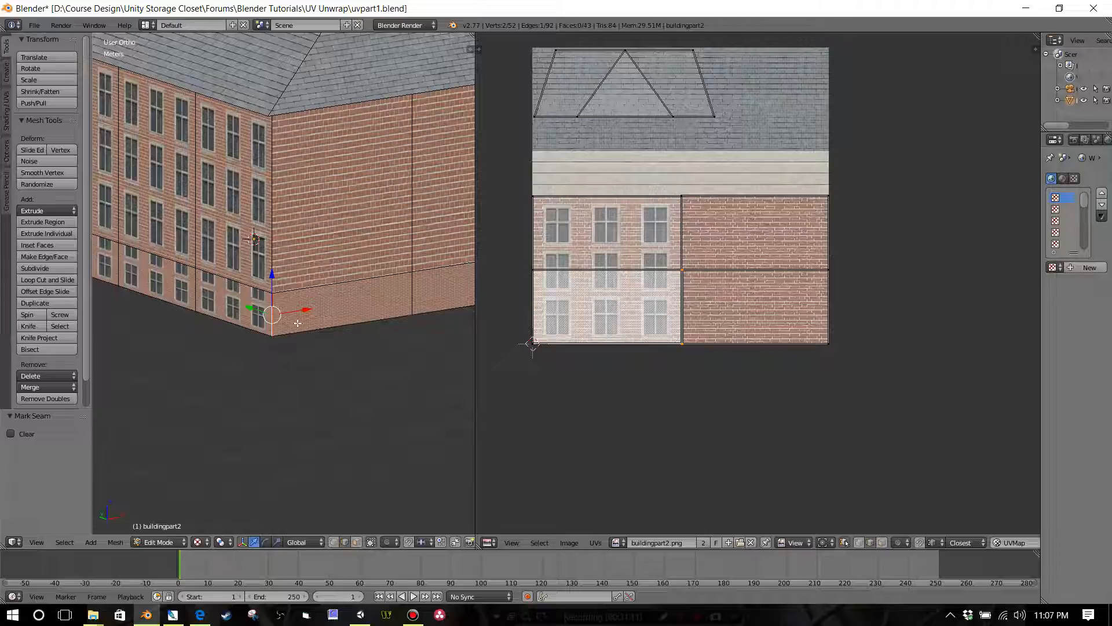
key("ctrl+e")
left_click(297, 322)
scroll(279, 353, "up", 2)
scroll(280, 353, "down", 2)
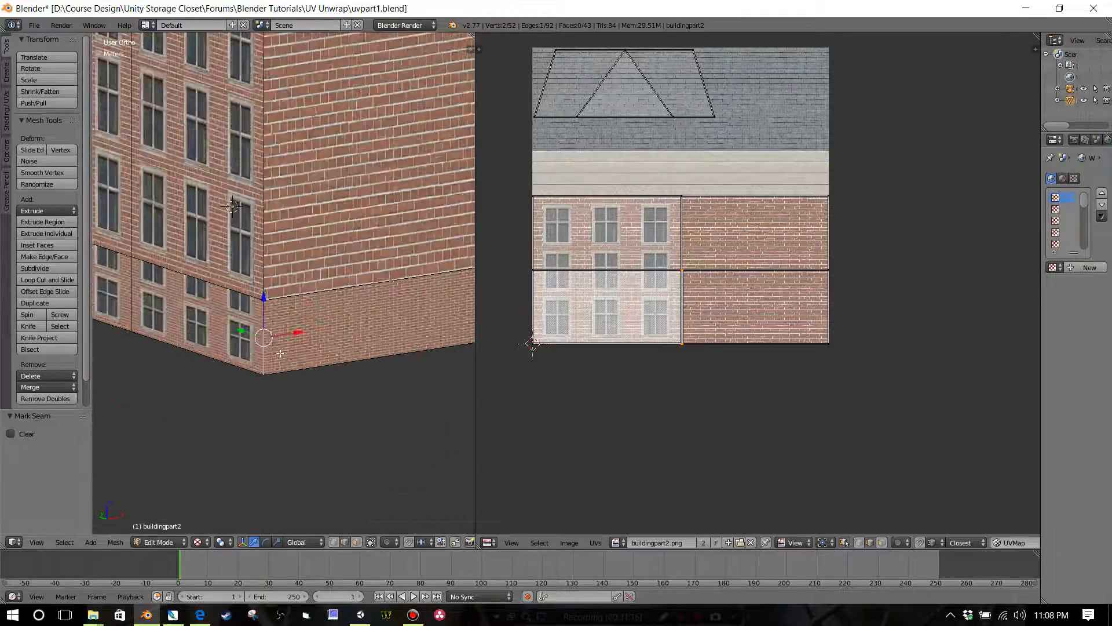
Step: In face selection mode, select the base faces of one end wall and all base faces along the adjoining long side
left_click(357, 542)
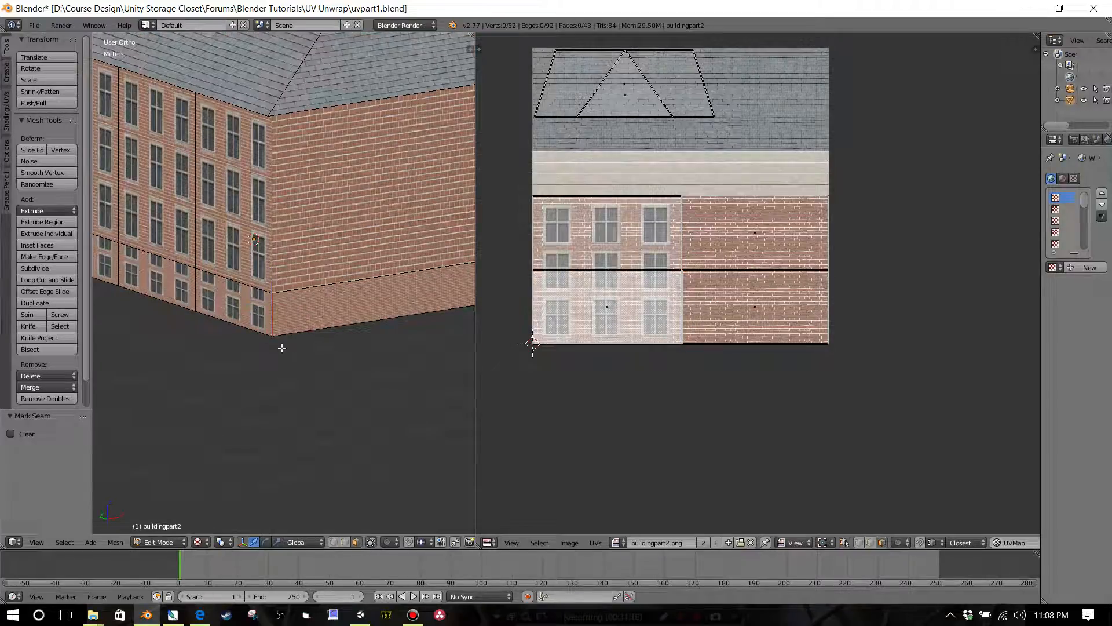
right_click(285, 311)
middle_click_drag(350, 344, 244, 341)
right_click(345, 323, "shift")
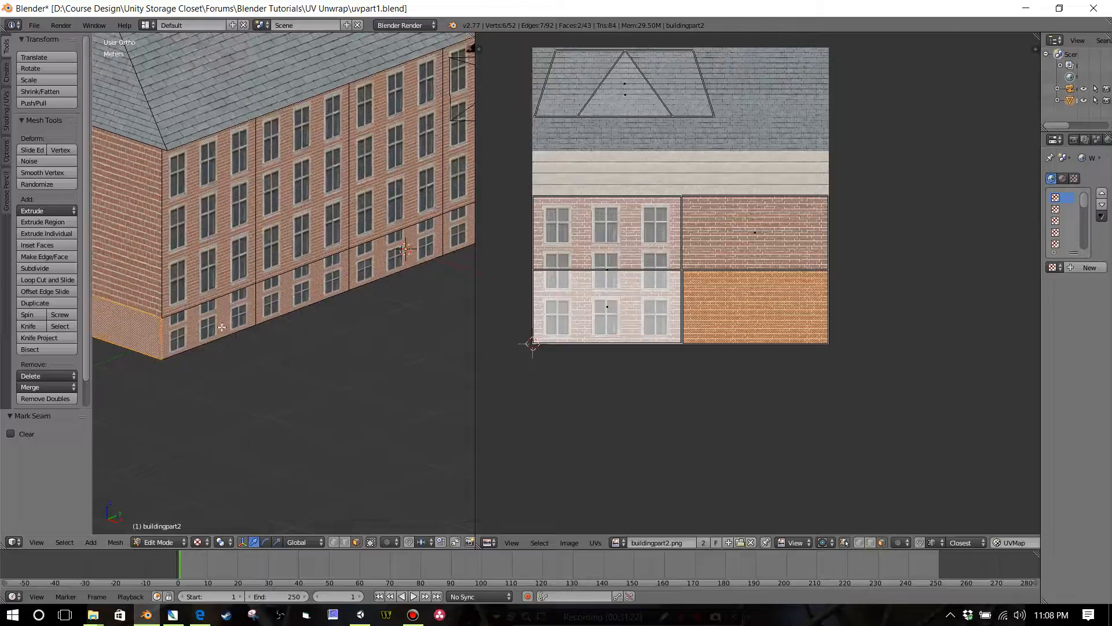
right_click(214, 324, "shift")
right_click(314, 291, "shift")
right_click(406, 253, "shift")
right_click(453, 232, "shift")
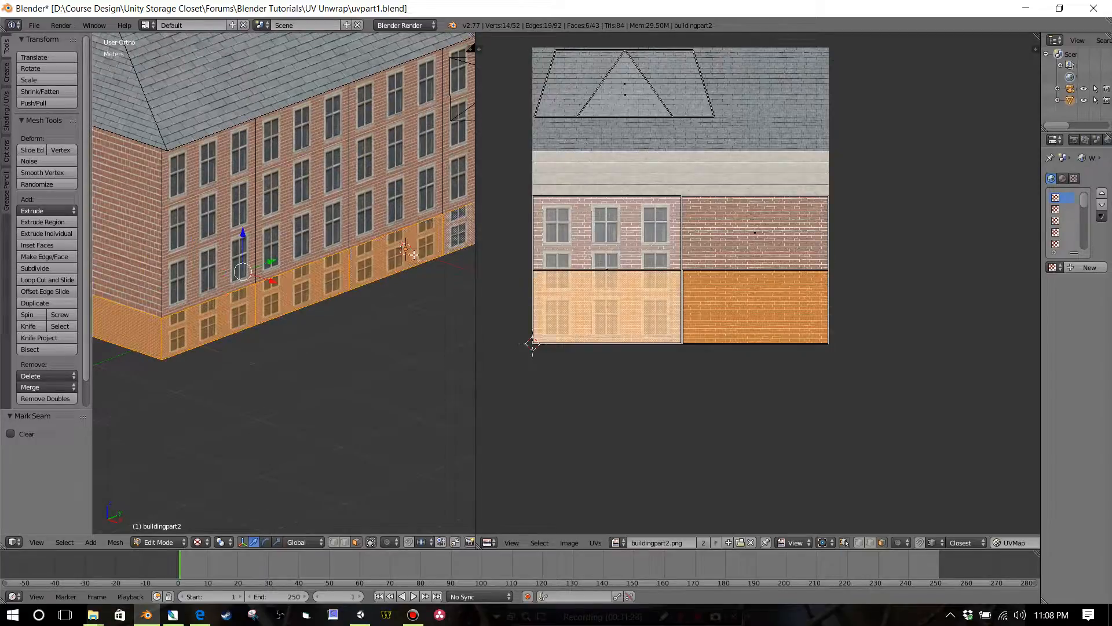
middle_click_drag(452, 232, 262, 352)
right_click(262, 352, "shift")
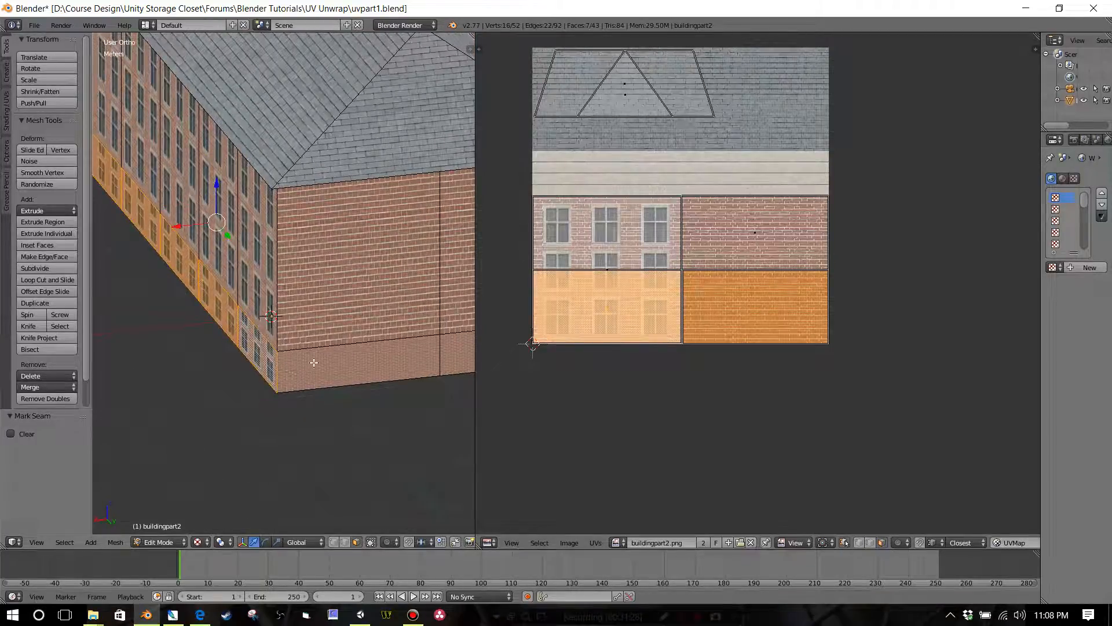
Step: Add the base faces of the other end wall and the second long side to the selection, and unwrap the whole base
right_click(328, 363, "shift")
middle_click_drag(365, 358, 281, 348)
right_click(292, 344, "shift")
right_click(352, 338, "shift")
right_click(238, 338, "shift")
right_click(416, 301, "shift")
right_click(446, 293, "shift")
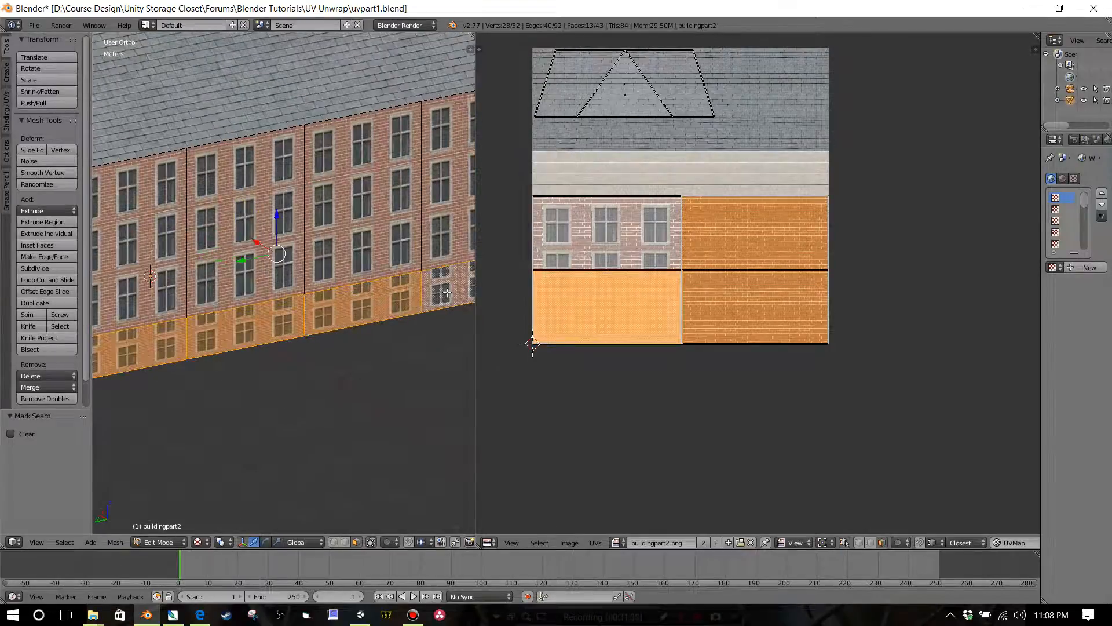
middle_click_drag(421, 308, 343, 359)
right_click(306, 359, "shift")
key("u")
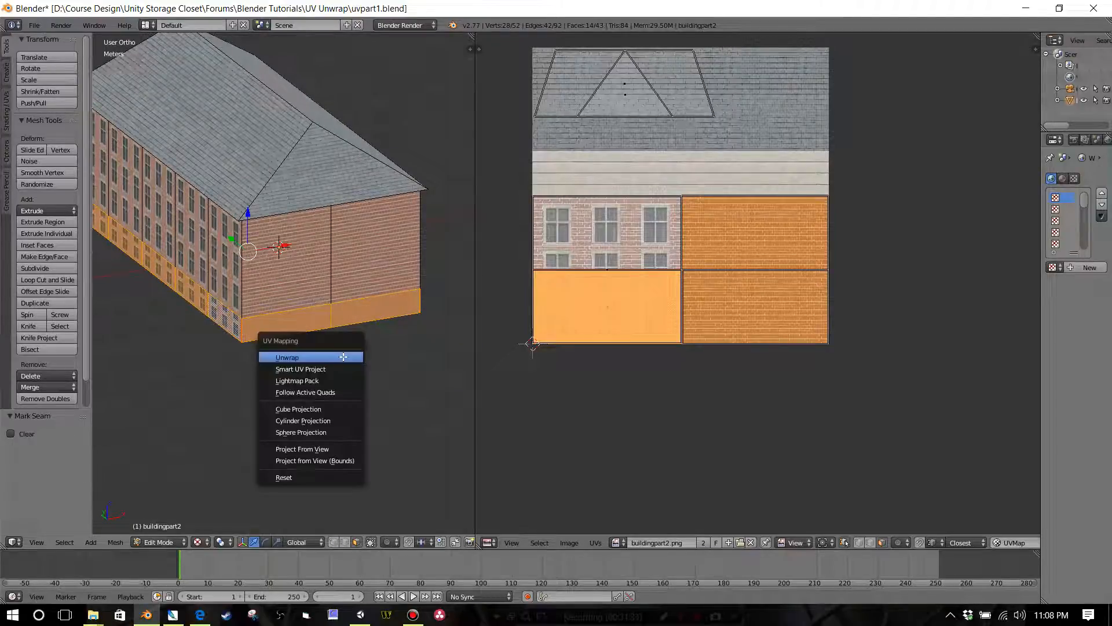
left_click(343, 356)
Step: Try moving the unwrapped base strip vertically onto the cream trim, and undo both the move and the unwrap
scroll(621, 349, "up", 2)
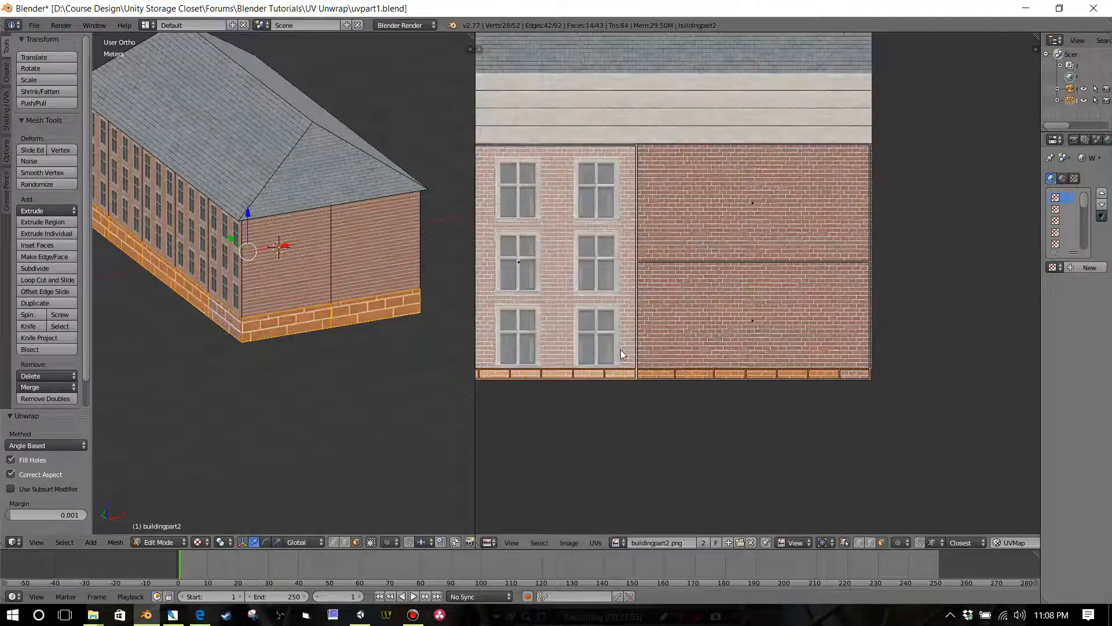
scroll(624, 351, "down", 2)
key("g")
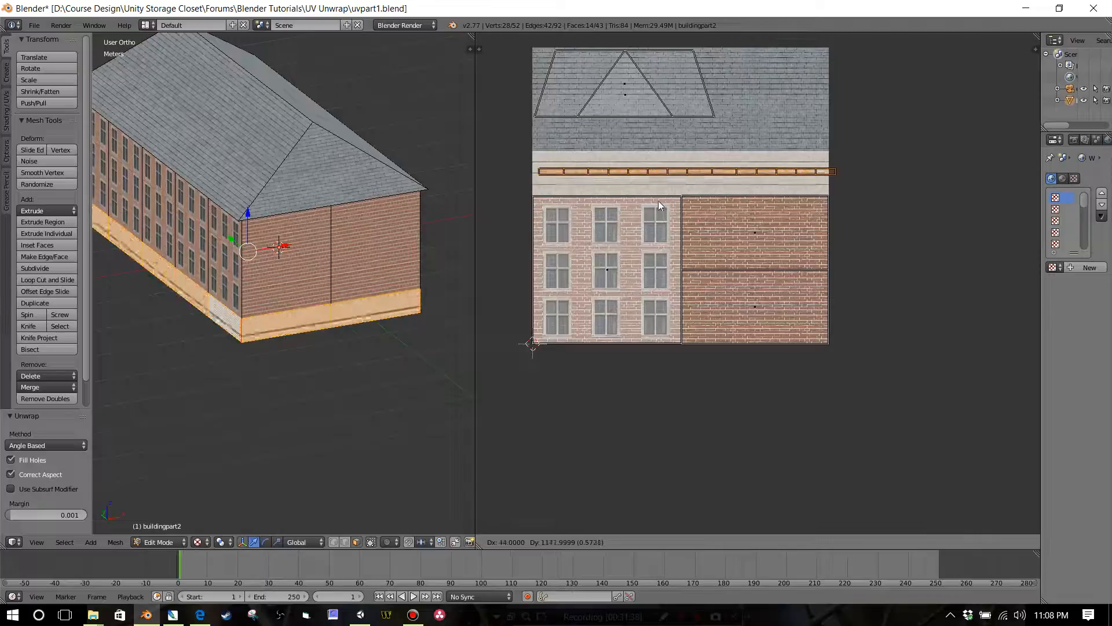
left_click(651, 203)
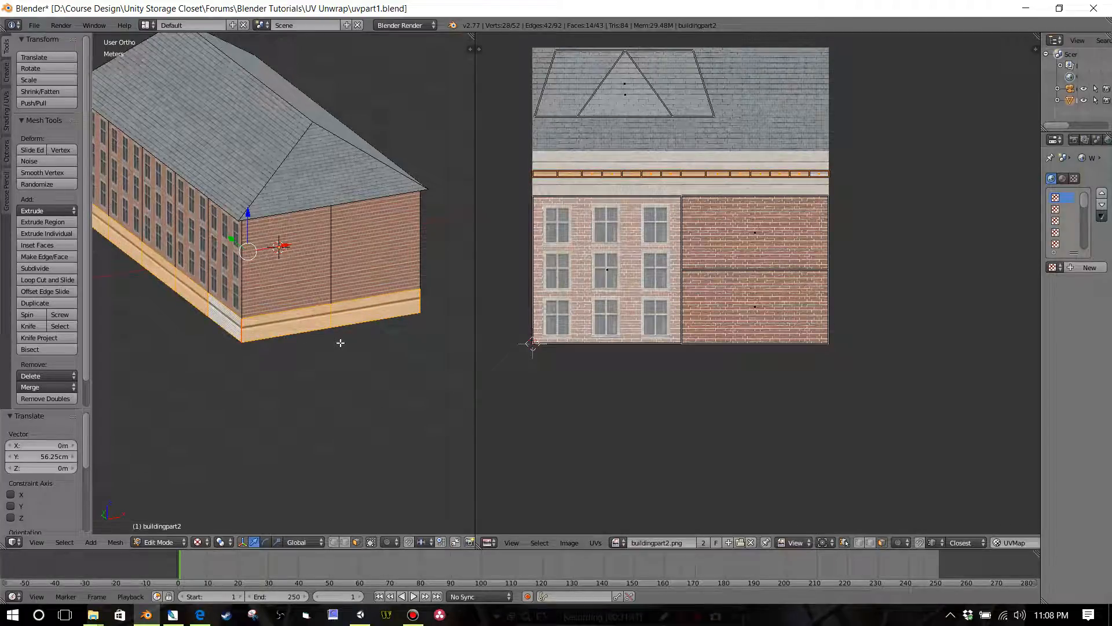
key("ctrl+z")
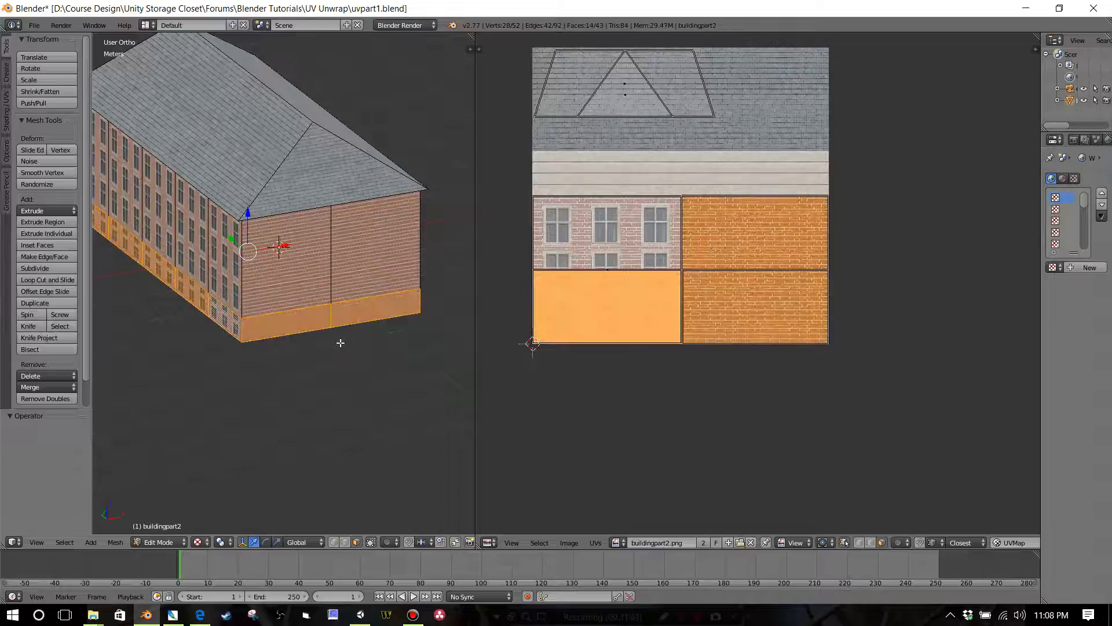
Step: Clear the seam from the base's vertical corner edge between the windowed long side and the plain end wall
scroll(249, 347, "up", 4)
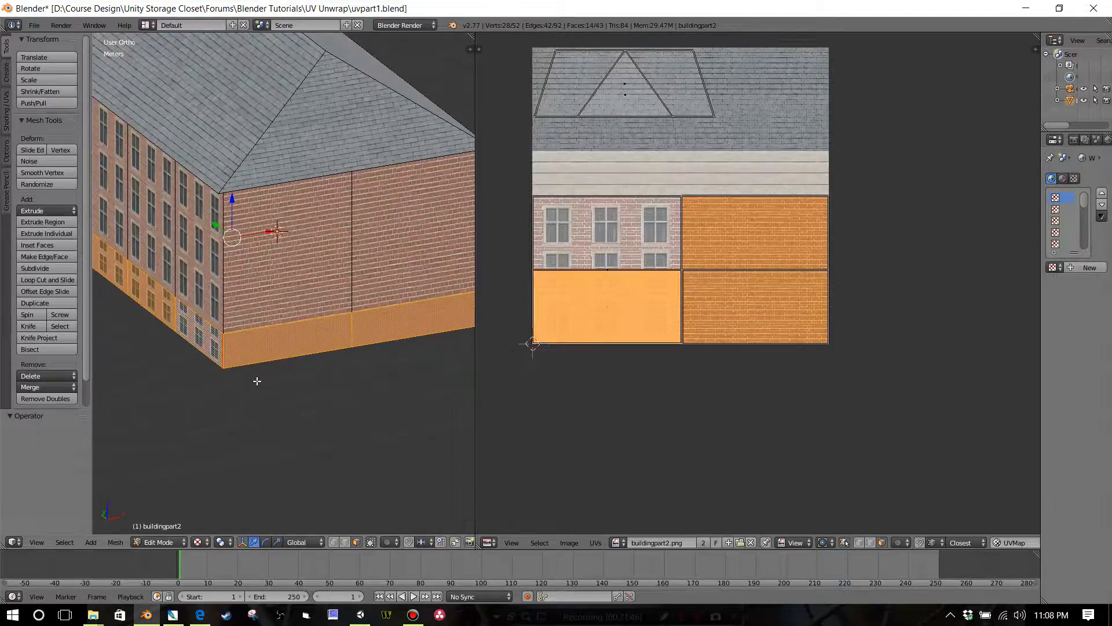
middle_click_drag(321, 364, 343, 323, "shift")
scroll(307, 366, "up", 1)
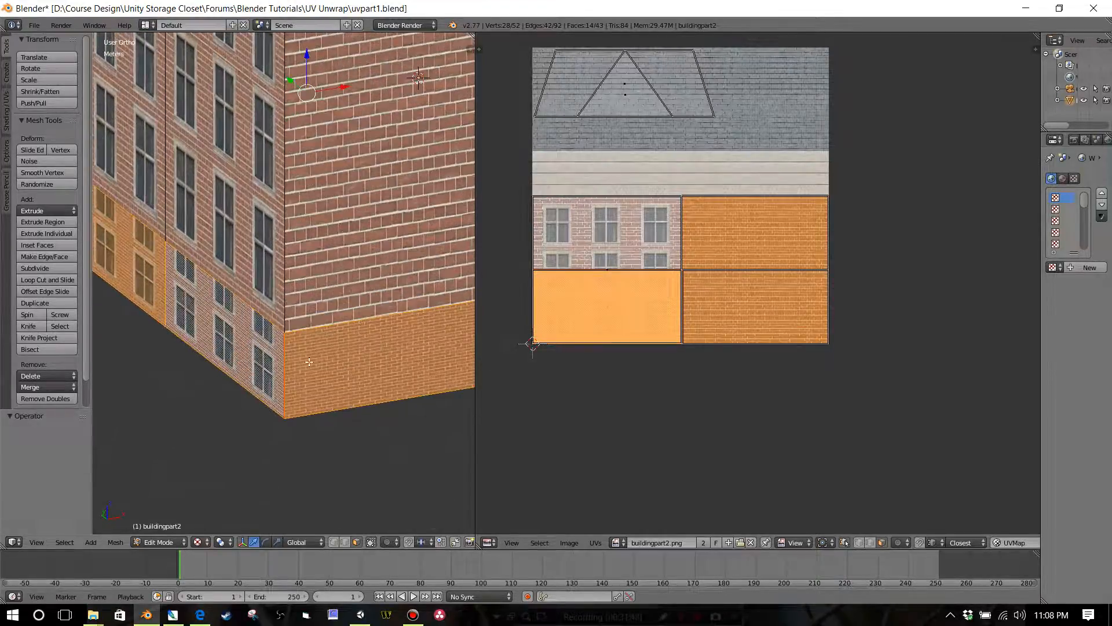
left_click(346, 543)
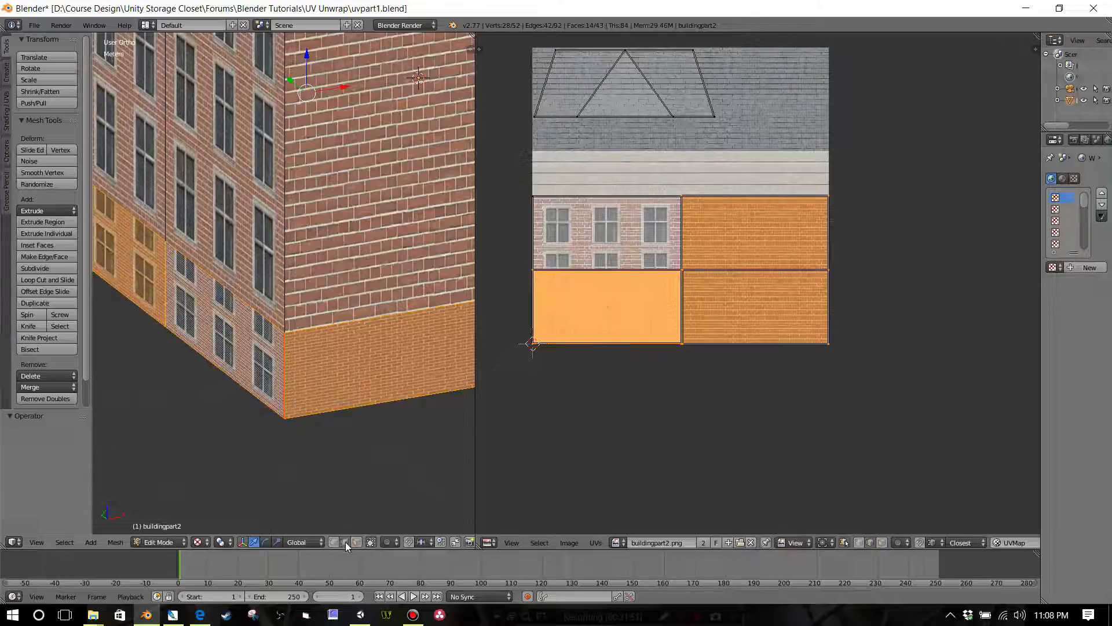
right_click(285, 389)
key("ctrl+e")
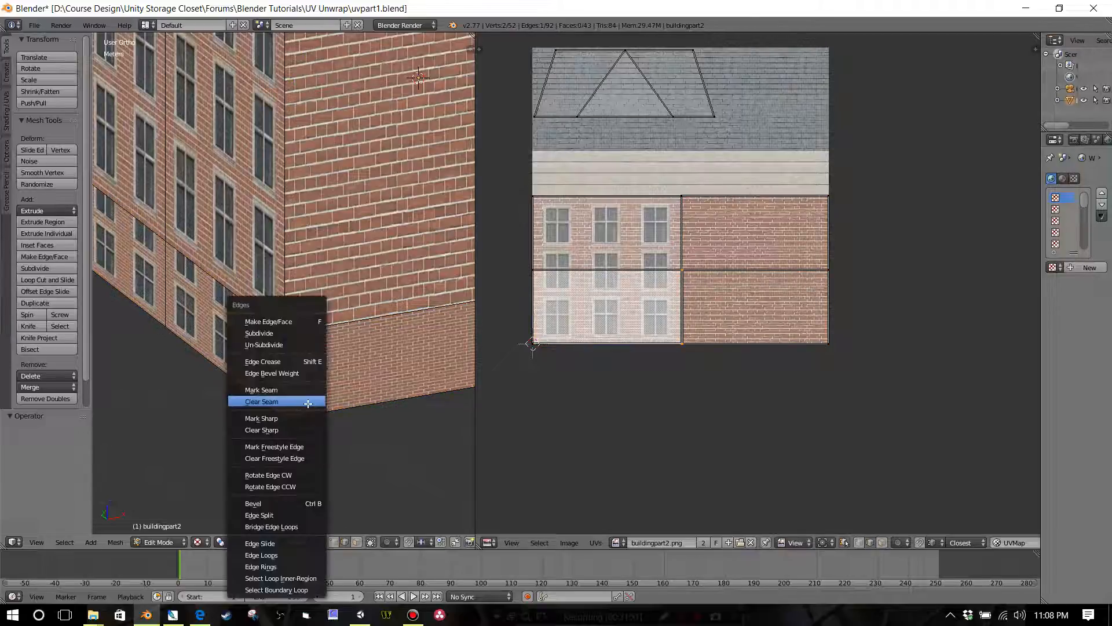
left_click(318, 399)
scroll(319, 411, "down", 2)
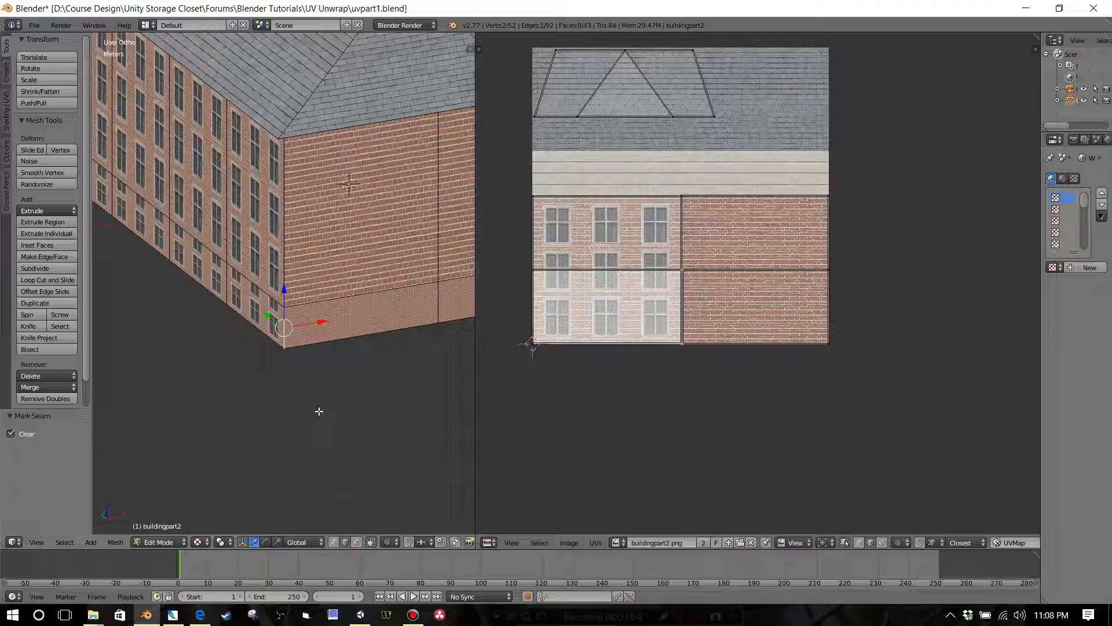
Step: In face selection mode, select both base faces of the end wall and every base face along the adjoining long side
left_click(357, 543)
right_click(325, 323)
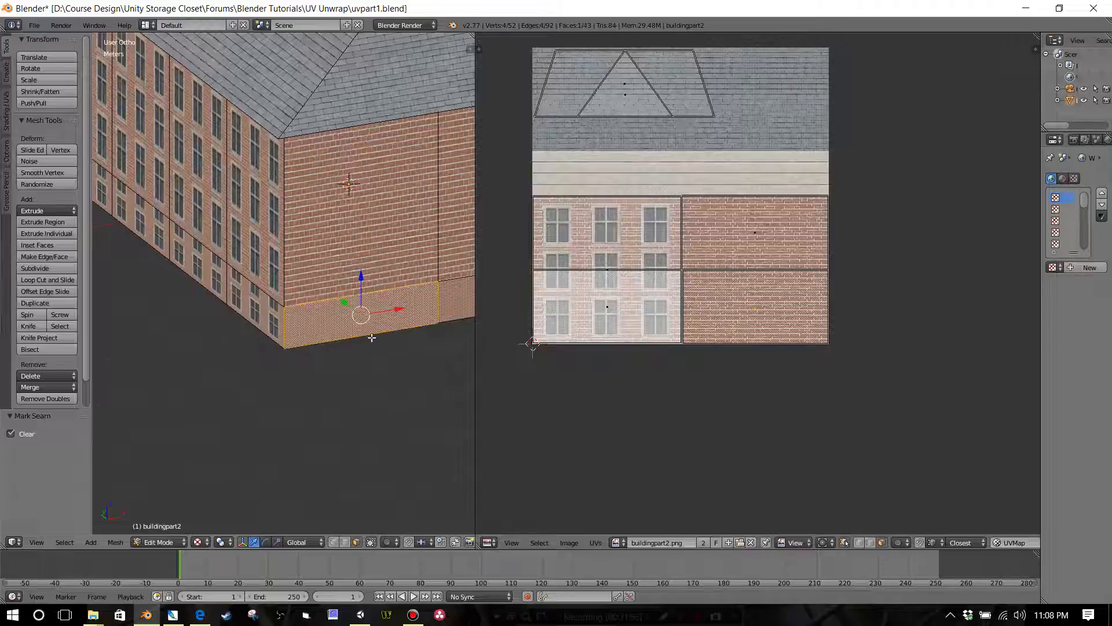
middle_click_drag(414, 315, 315, 356)
right_click(345, 339, "shift")
middle_click_drag(422, 350, 338, 341)
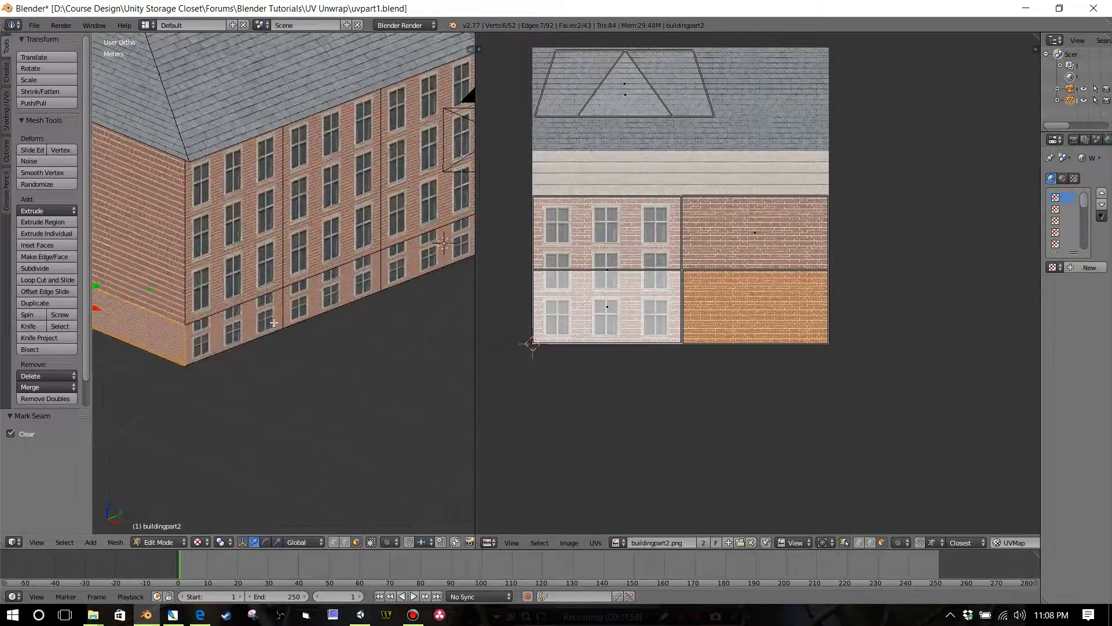
right_click(273, 324, "shift")
right_click(319, 299, "shift")
middle_click_drag(320, 299, 336, 297)
right_click(336, 296, "shift")
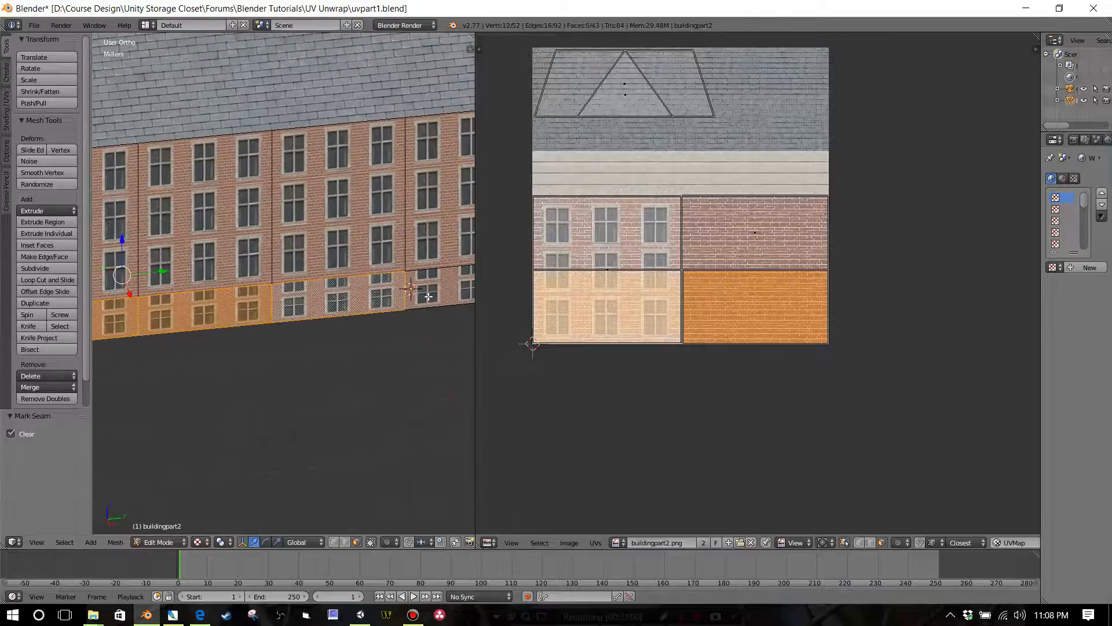
right_click(437, 293, "shift")
middle_click_drag(437, 292, 305, 335)
right_click(314, 384, "shift")
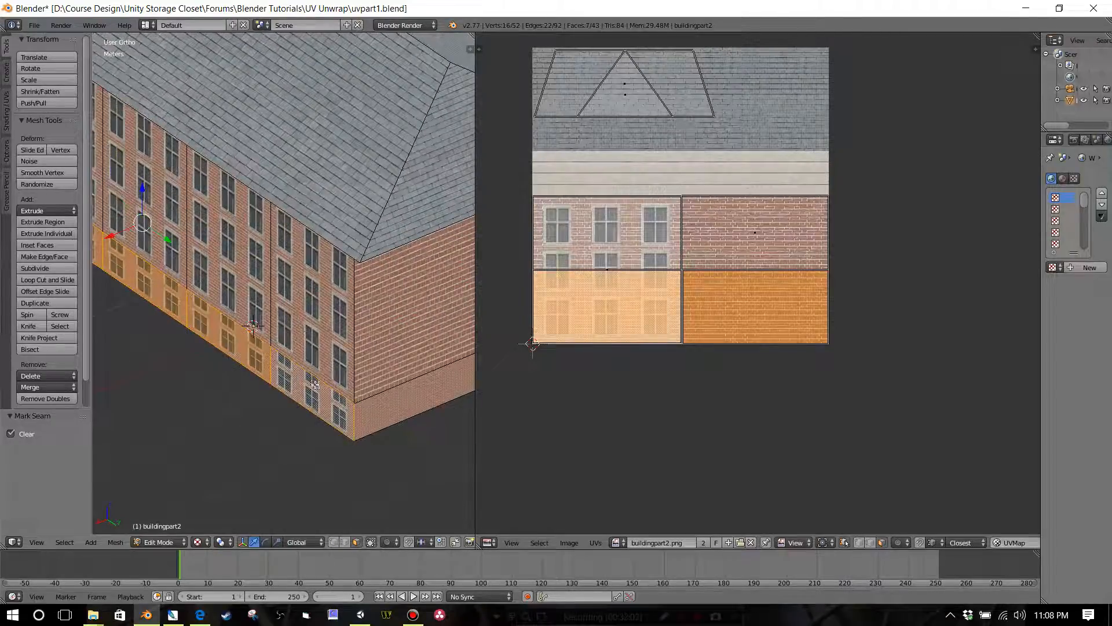
Step: Extend the selection to the base faces of the opposite end wall and remaining long side, and unwrap the base without a corner seam
right_click(386, 397, "shift")
middle_click_drag(387, 397, 268, 359)
right_click(323, 363, "shift")
right_click(209, 346, "shift")
right_click(249, 320, "shift")
right_click(364, 277, "shift")
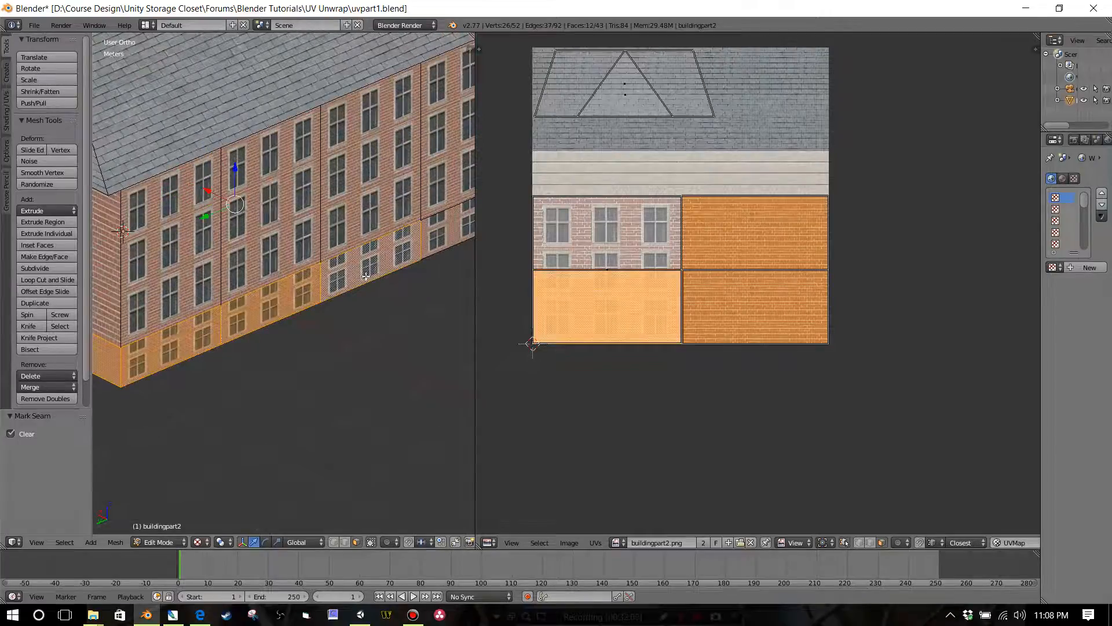
middle_click_drag(382, 288, 301, 313)
right_click(305, 320, "shift")
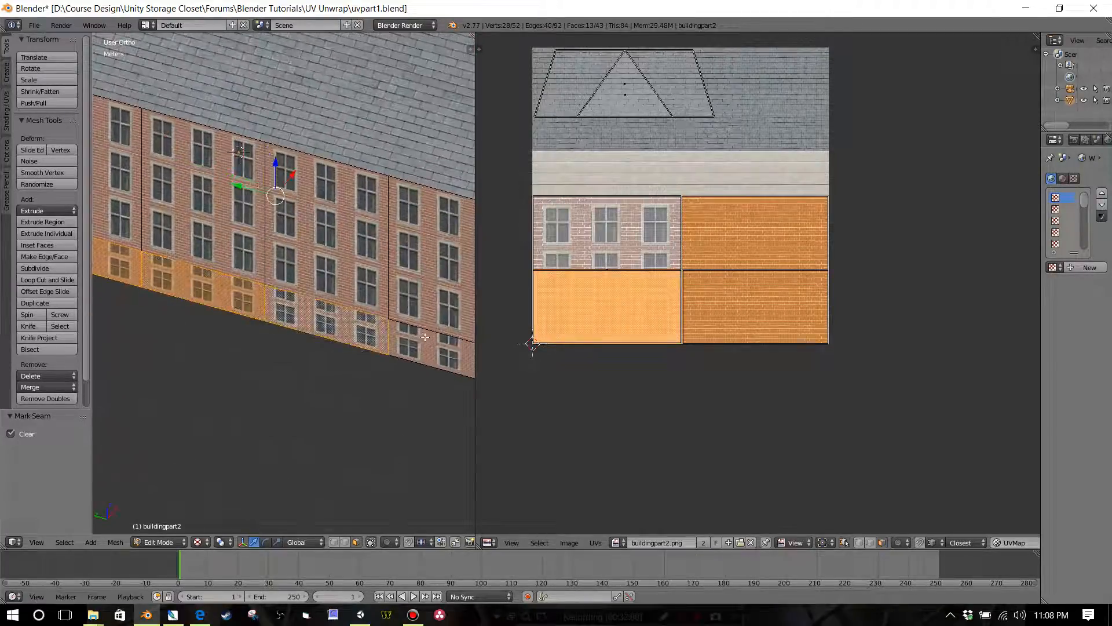
right_click(431, 351, "shift")
middle_click_drag(431, 352, 398, 350)
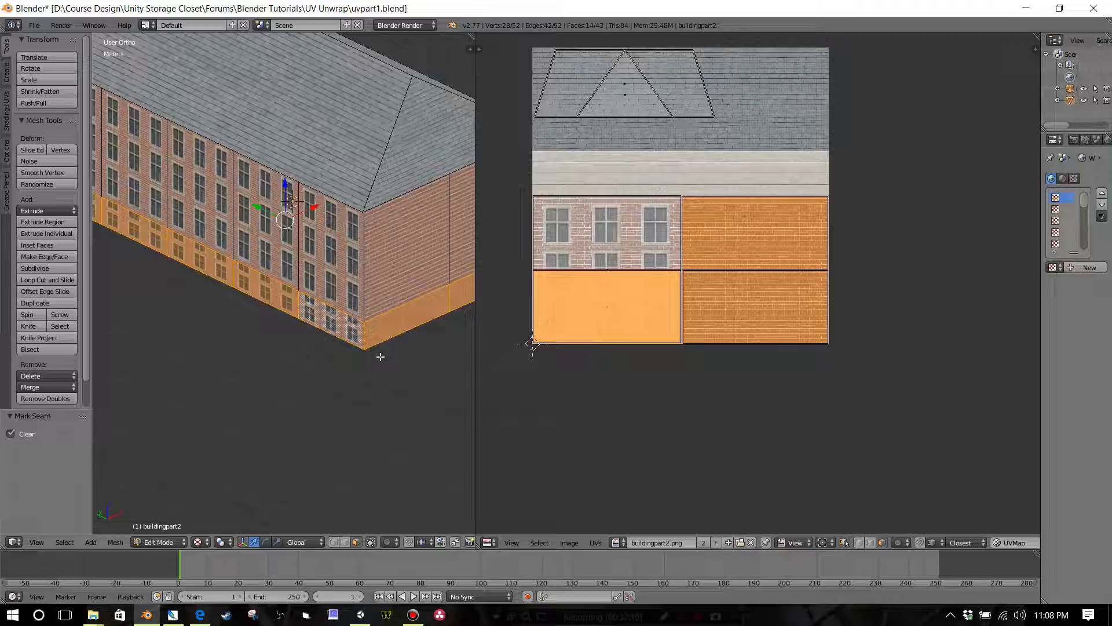
key("u")
left_click(376, 355)
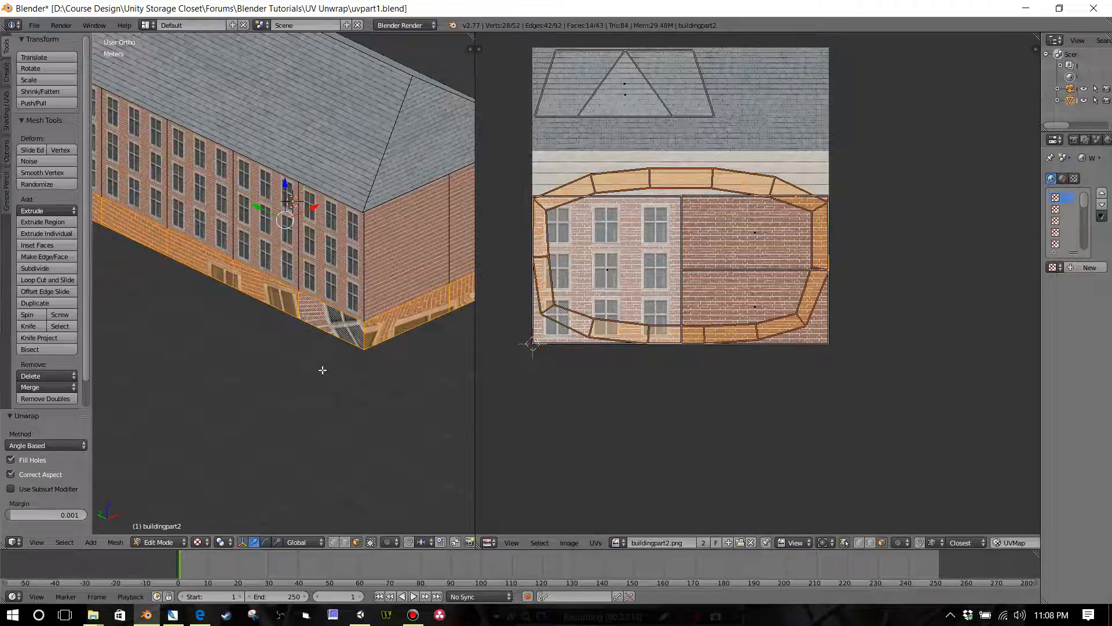
Step: Apply a Cube Projection to the selected base faces and inspect their layout over the atlas
key("u")
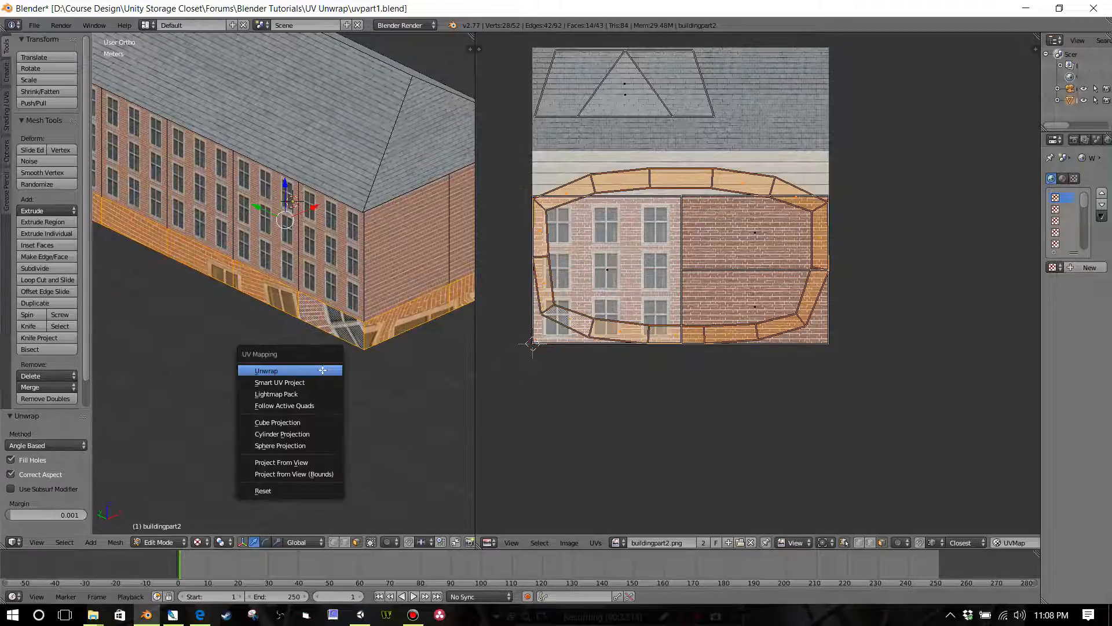
left_click(315, 423)
scroll(685, 269, "down", 3)
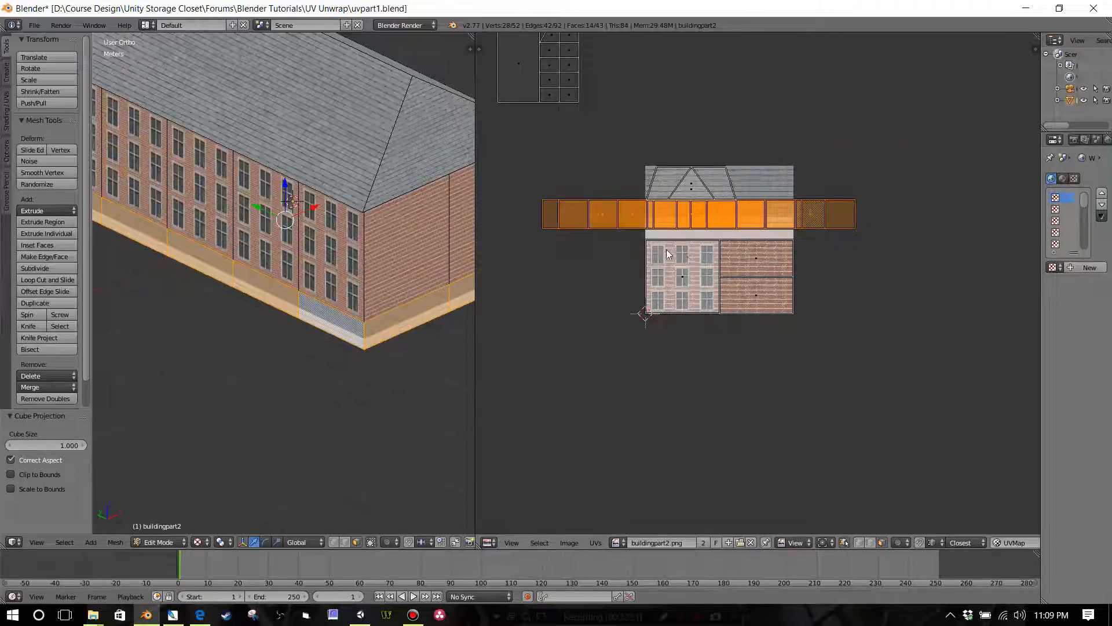
scroll(666, 249, "up", 2)
scroll(677, 289, "up", 2)
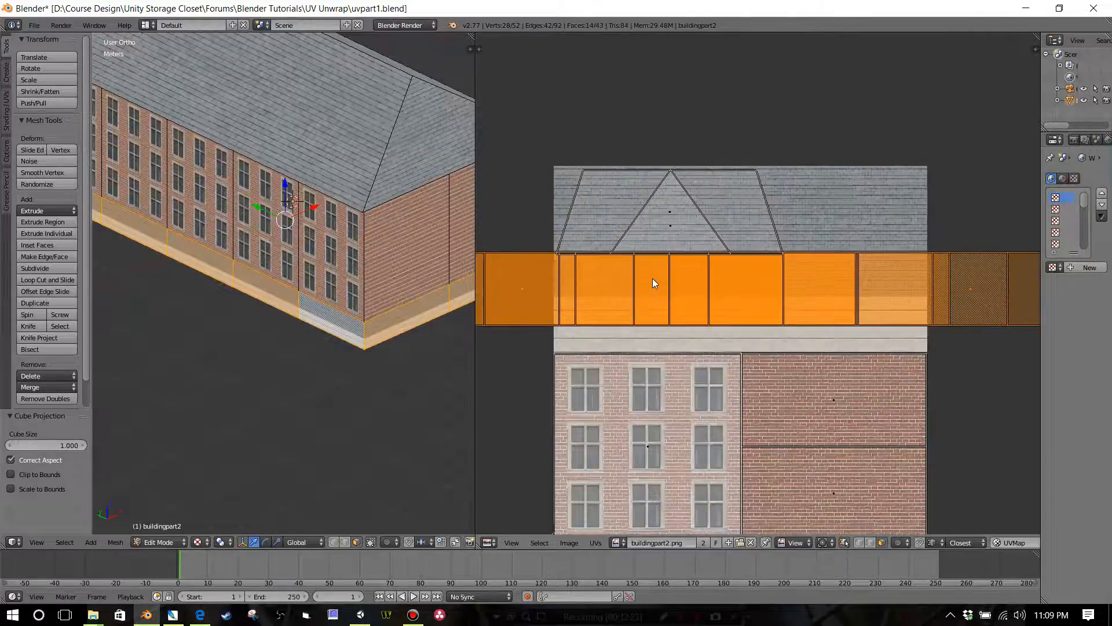
scroll(892, 290, "down", 3)
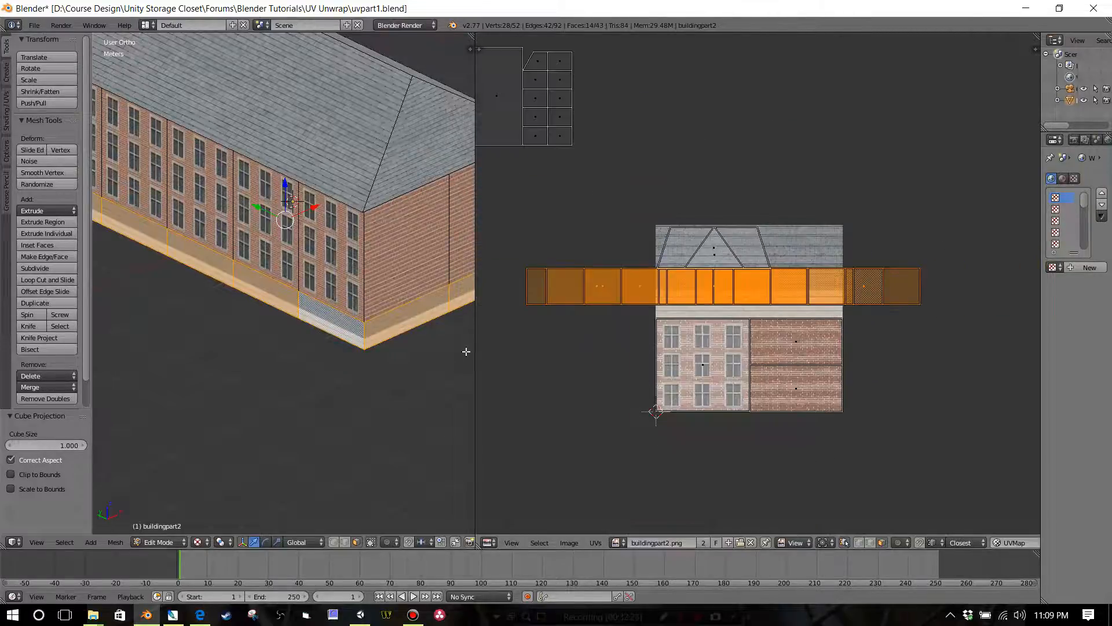
Step: In edge selection mode, mark a seam on the base's vertical corner edge at the building's opposite corner
middle_click_drag(466, 352, 144, 319)
scroll(262, 330, "up", 5)
middle_click_drag(254, 304, 133, 305)
scroll(257, 306, "up", 3)
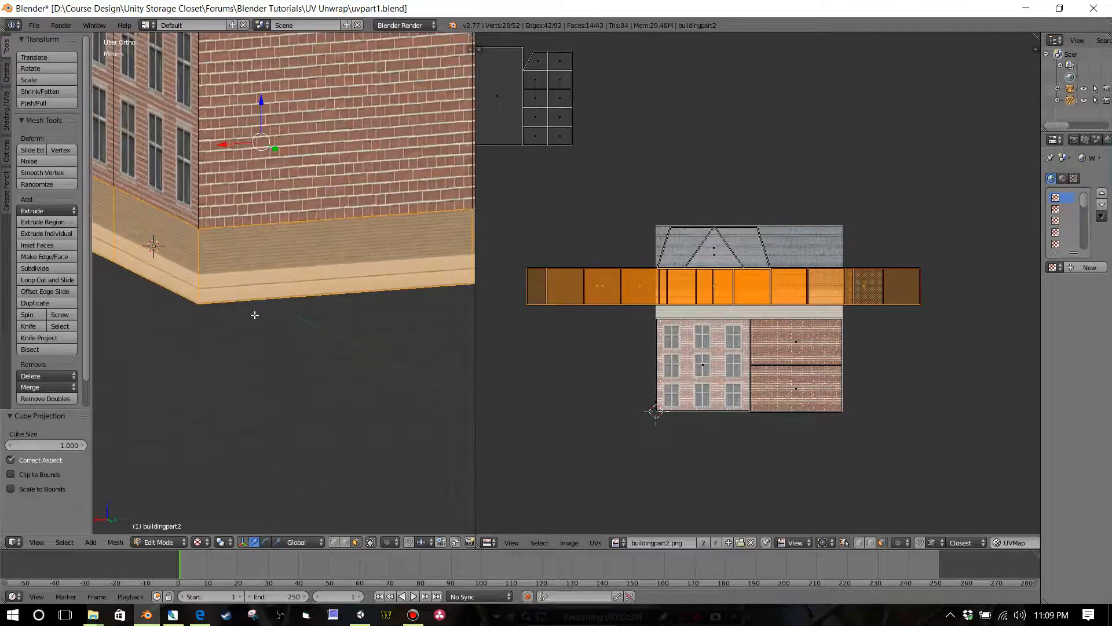
left_click(346, 542)
right_click(203, 296)
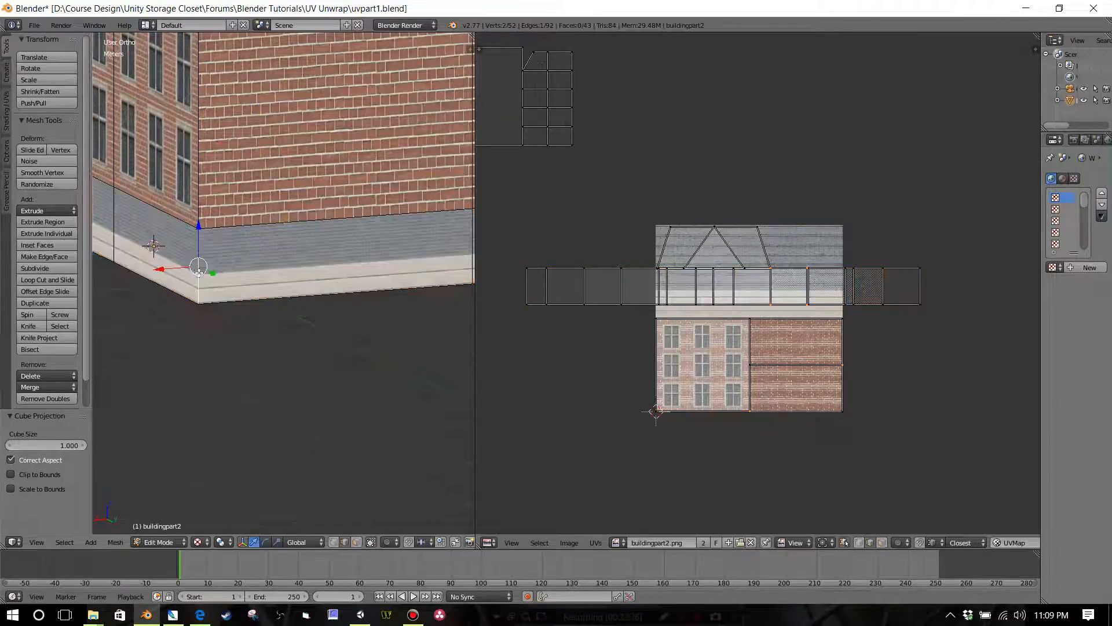
key("ctrl+e")
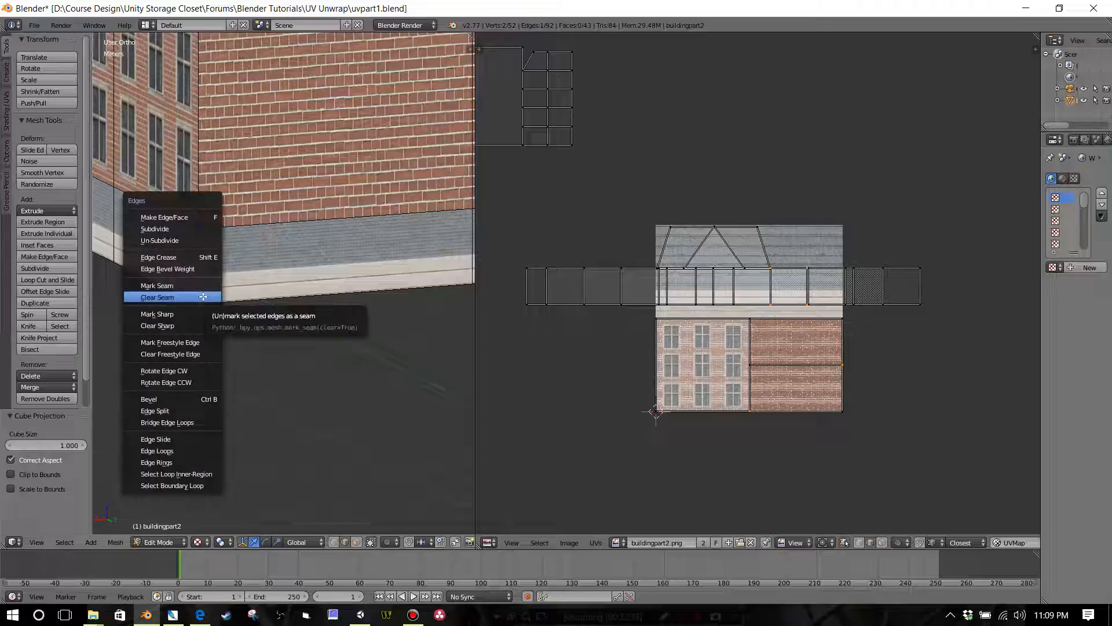
left_click(203, 282)
scroll(281, 393, "down", 2)
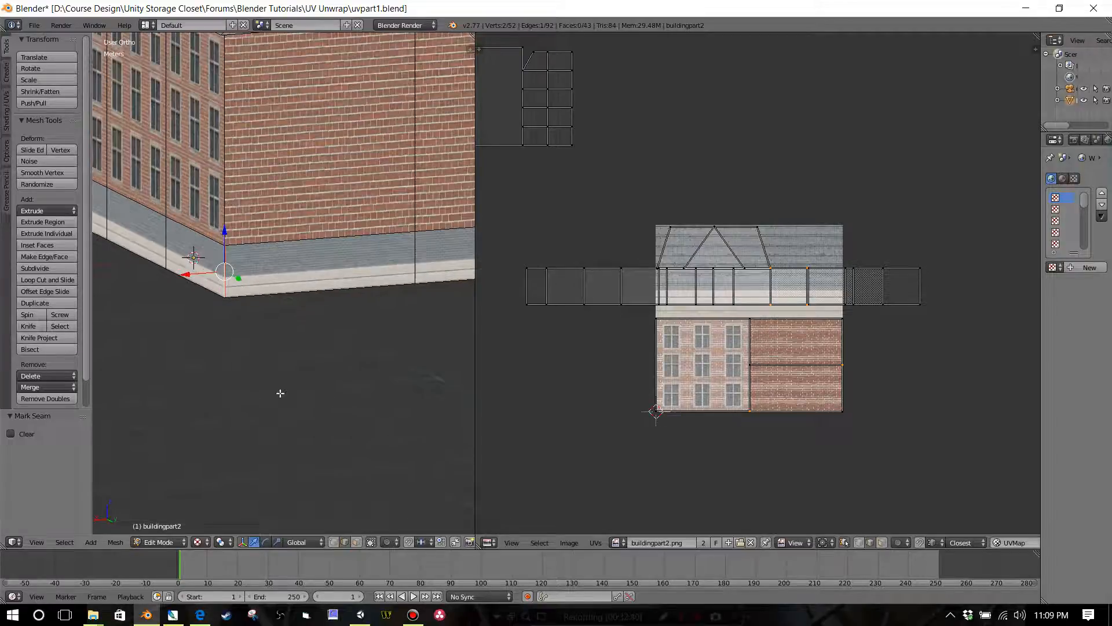
Step: Return to face selection and select the base faces of the end wall beside the new seam and the adjoining long side
left_click(356, 542)
right_click(332, 279)
middle_click_drag(341, 313, 270, 318)
right_click(318, 298, "shift")
middle_click_drag(372, 323, 253, 303)
right_click(170, 294, "shift")
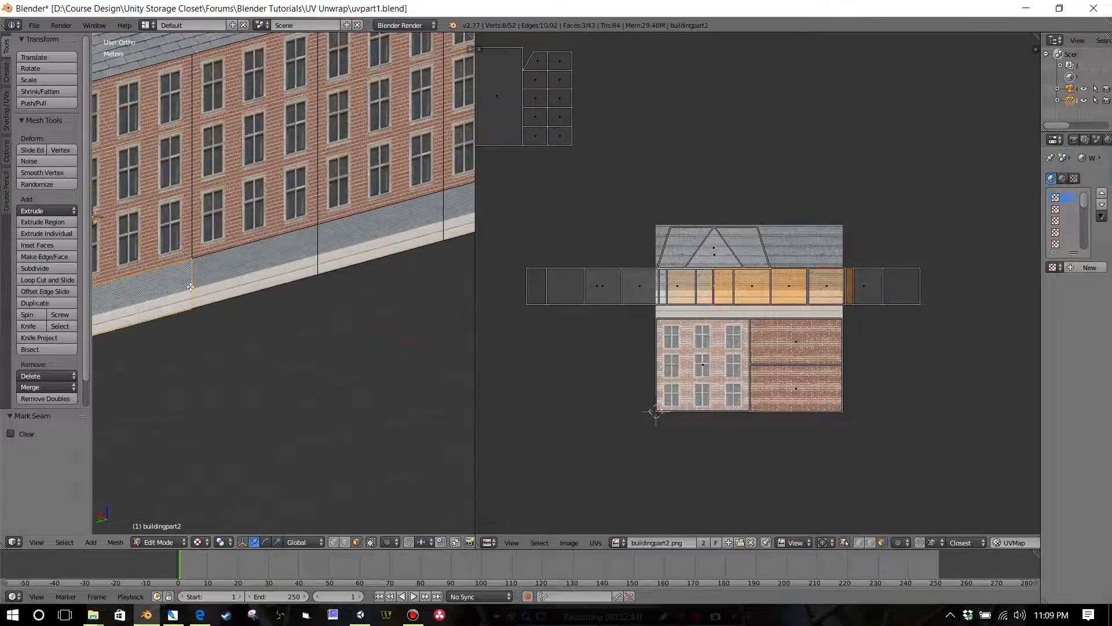
right_click(207, 290, "shift")
right_click(378, 266, "shift")
middle_click_drag(378, 266, 308, 271)
right_click(397, 282, "shift")
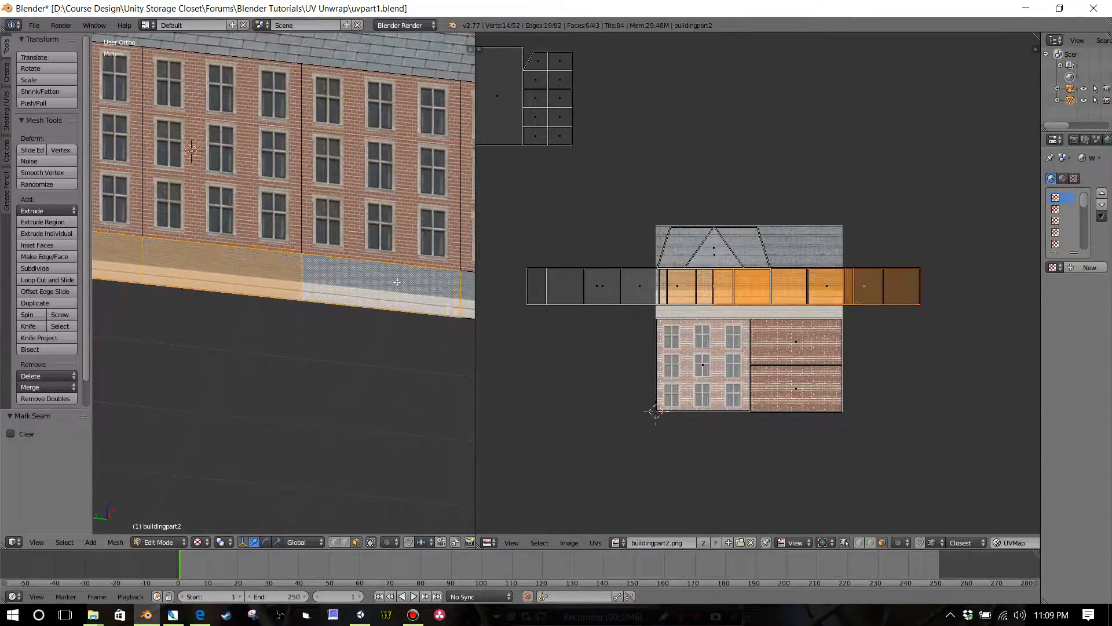
middle_click_drag(379, 307, 359, 329)
right_click(358, 308, "shift")
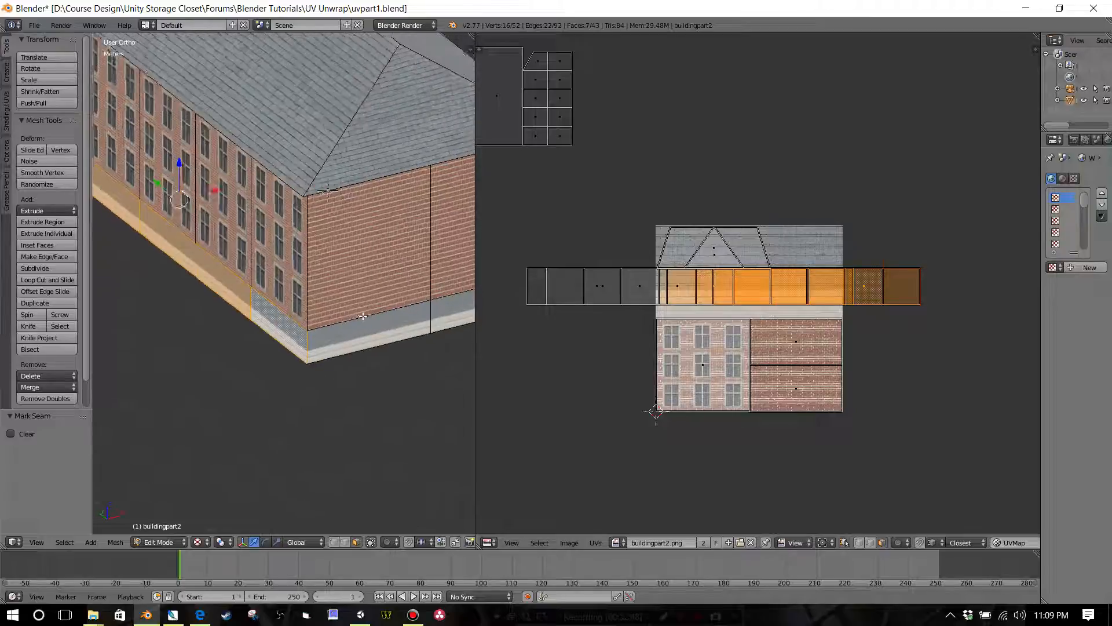
Step: Add the base faces of the other end wall and the second long side, and unwrap the whole base with the new seam
right_click(360, 328, "shift")
right_click(443, 315, "shift")
middle_click_drag(443, 316, 294, 316)
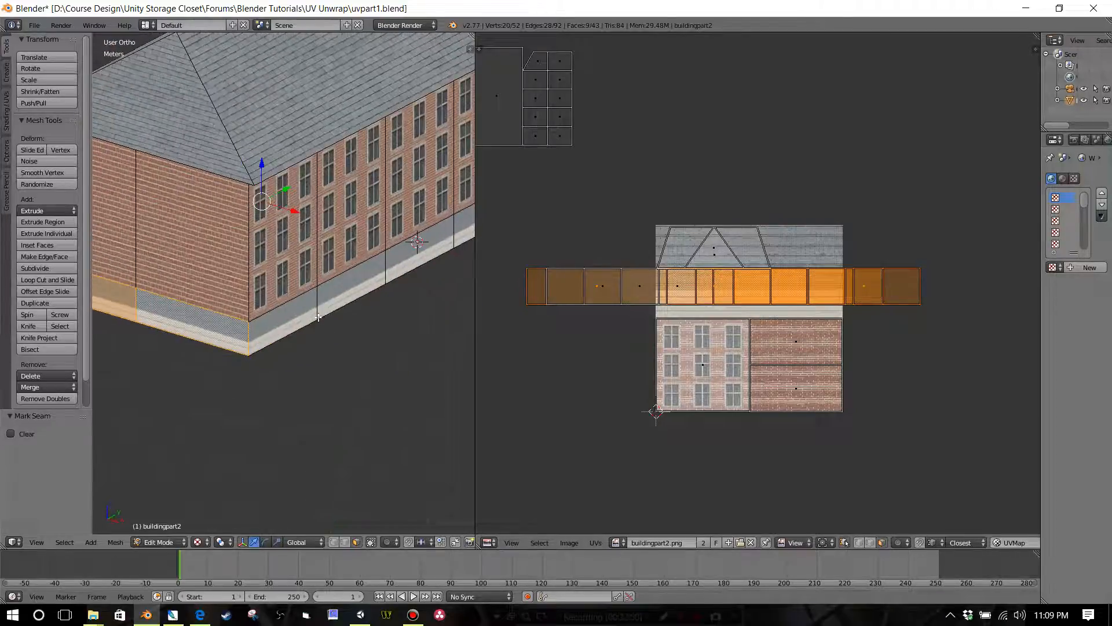
right_click(294, 316, "shift")
right_click(373, 294, "shift")
middle_click_drag(373, 294, 276, 328)
right_click(298, 295, "shift")
right_click(316, 297, "shift")
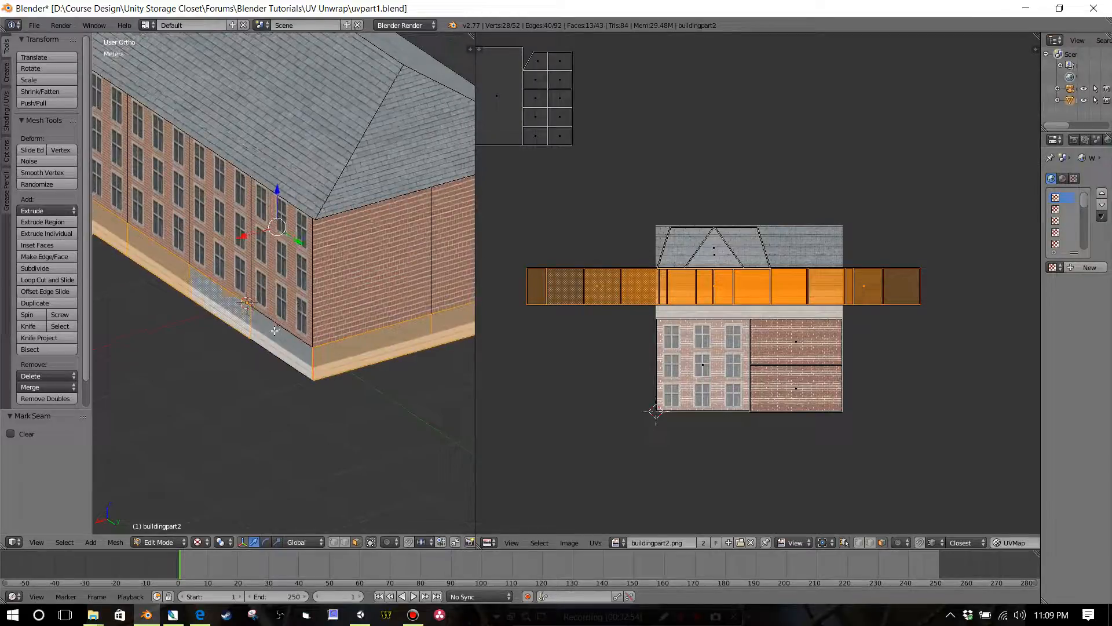
right_click(276, 328, "shift")
scroll(319, 346, "down", 4)
key("u")
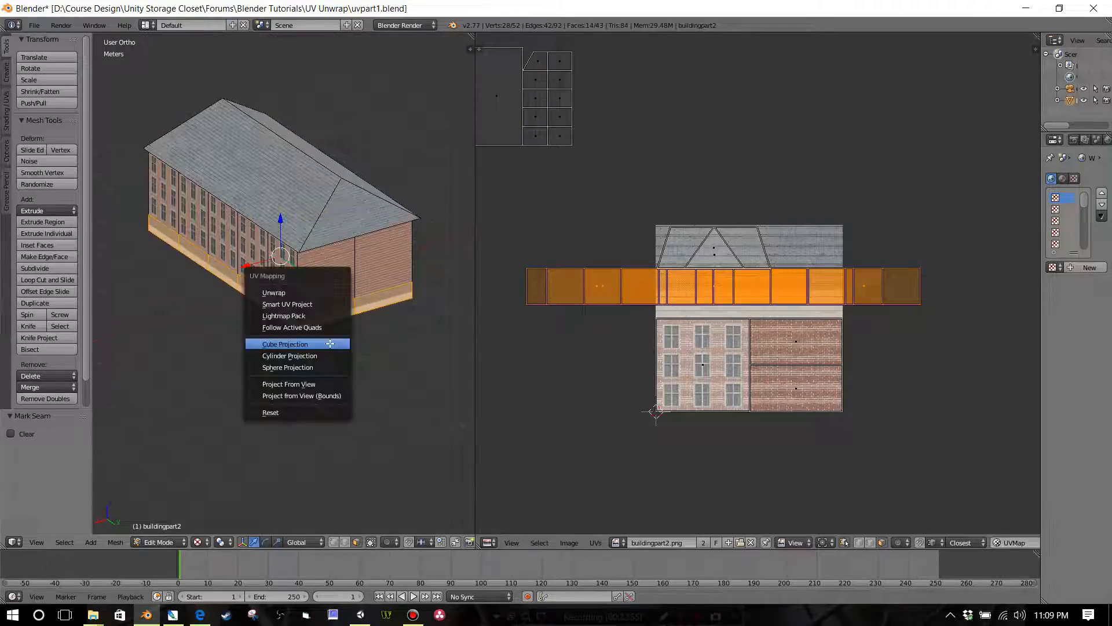
left_click(325, 292)
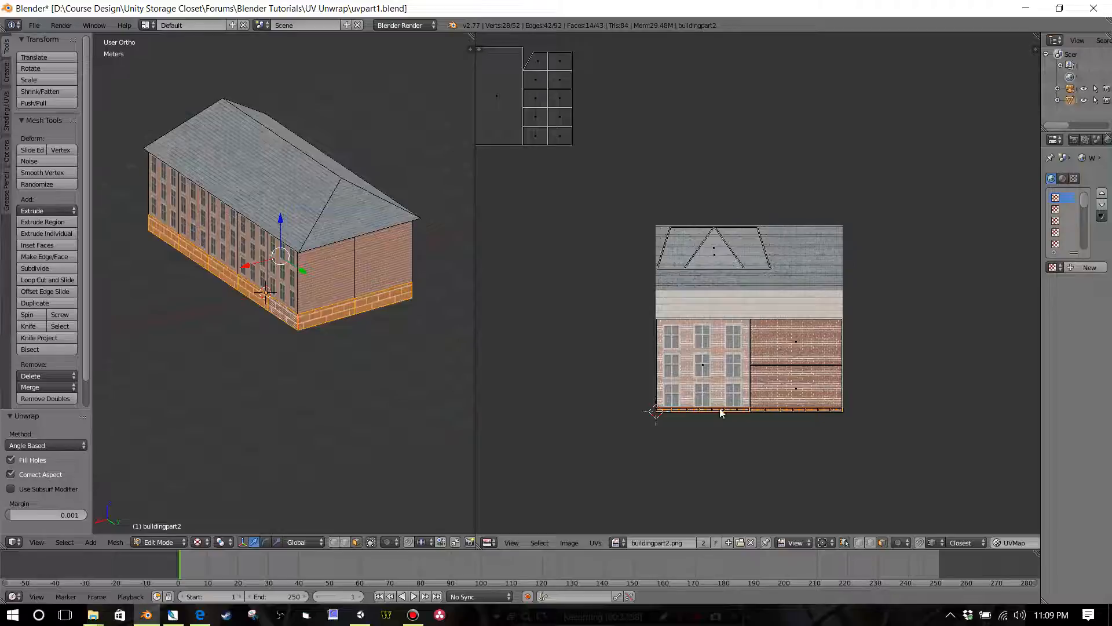
Step: Move the base's UV strip up about 56.6 cm onto the cream trim and scale it about 6.13 times to fill the trim's height
scroll(721, 409, "up", 3)
key("g")
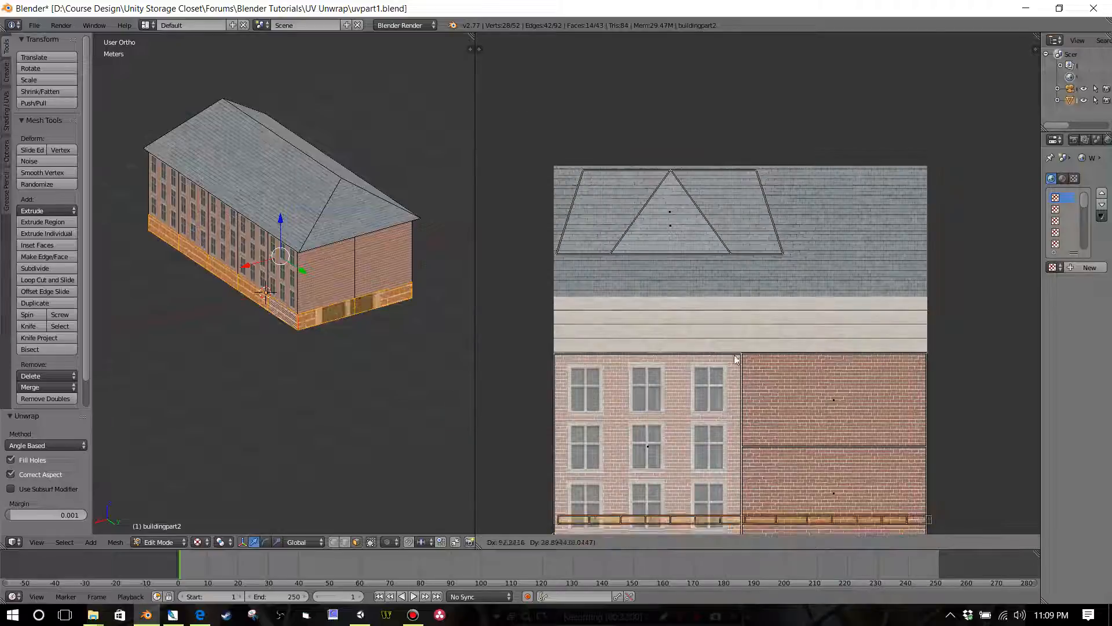
left_click(725, 210)
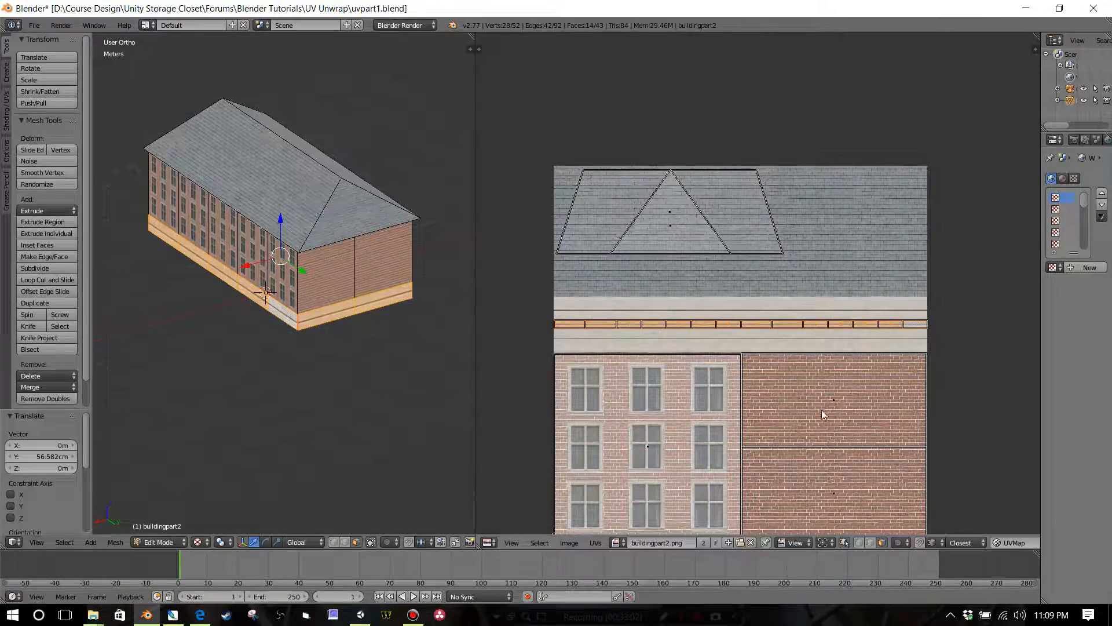
key("s")
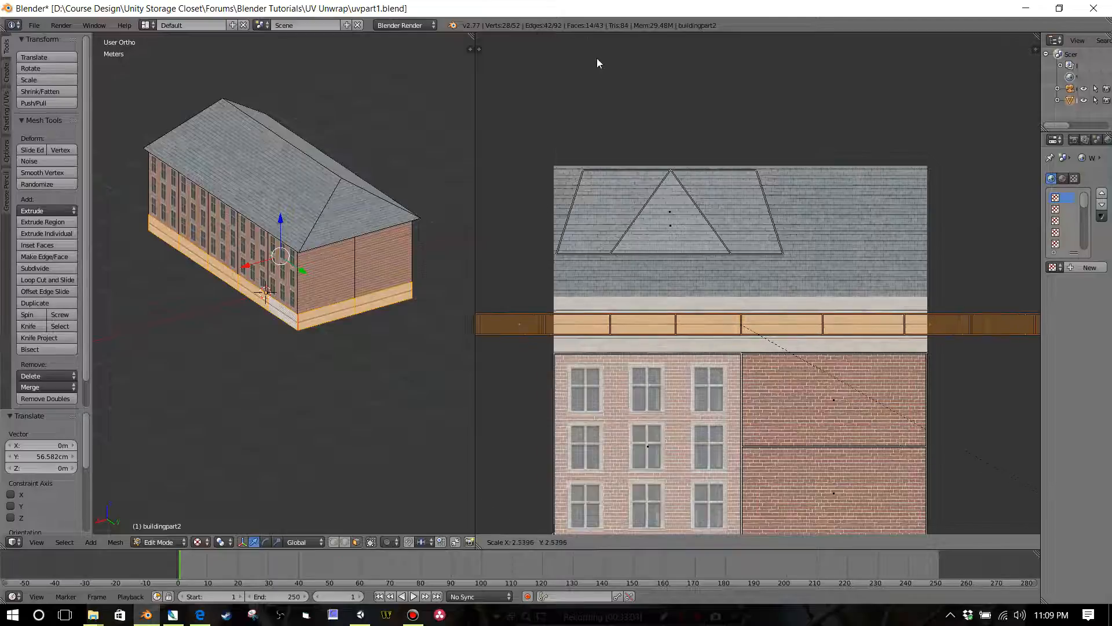
left_click(505, 421)
Step: Deselect all faces, check the trim on the building's base, and save the file
scroll(162, 382, "up", 3)
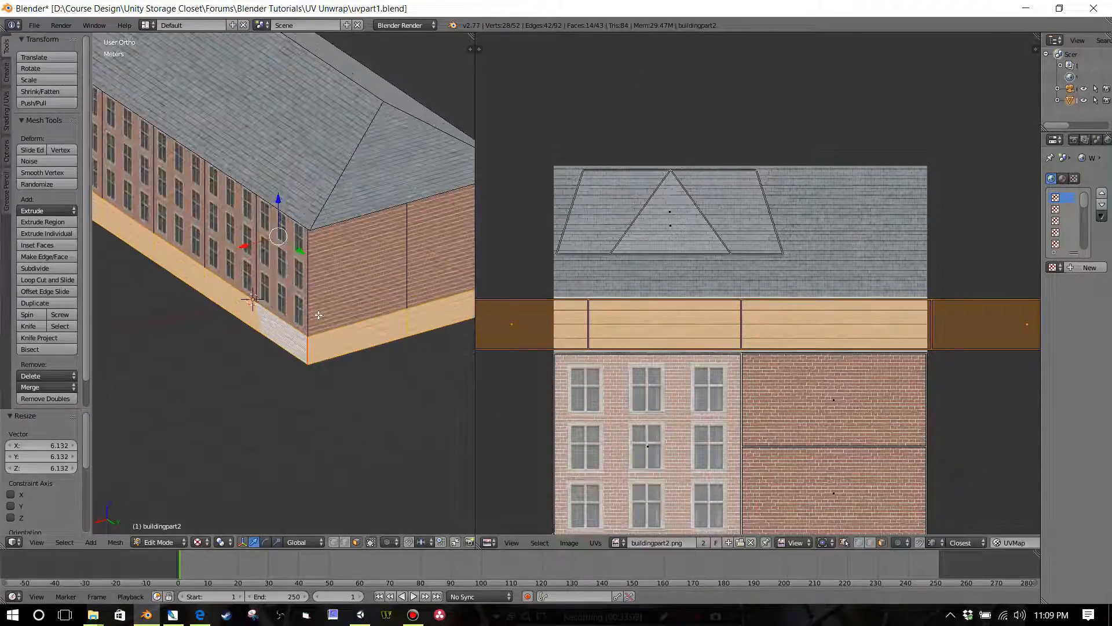
scroll(306, 299, "down", 2)
key("a")
scroll(303, 296, "down", 3)
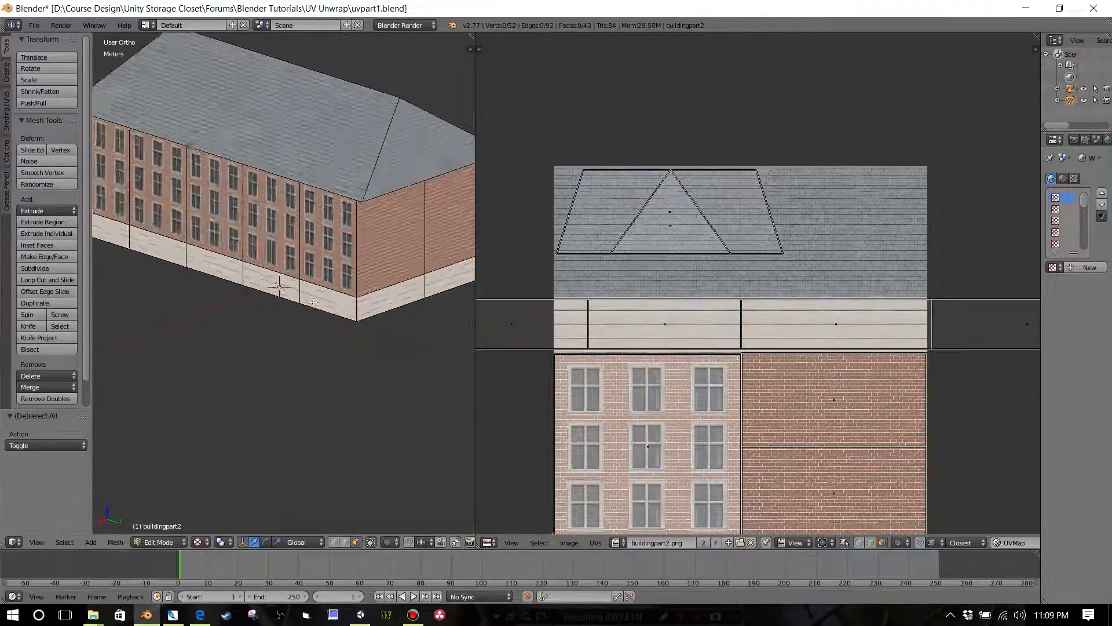
mouse_move(303, 296)
middle_mouse_down()
mouse_move(194, 294)
mouse_move(313, 293)
middle_mouse_up()
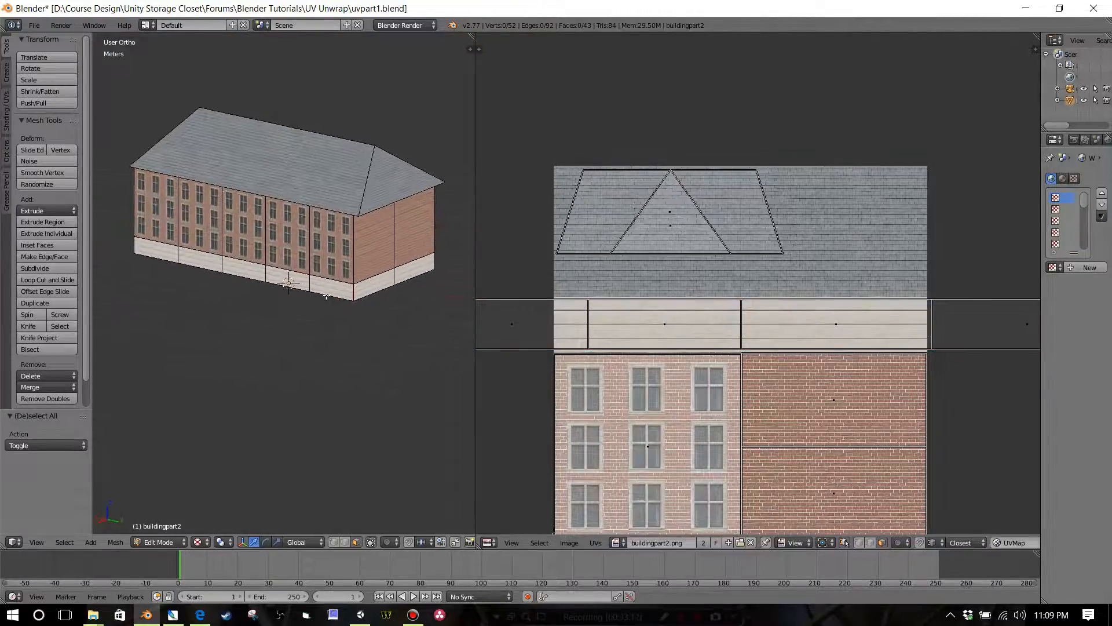
left_click(34, 25)
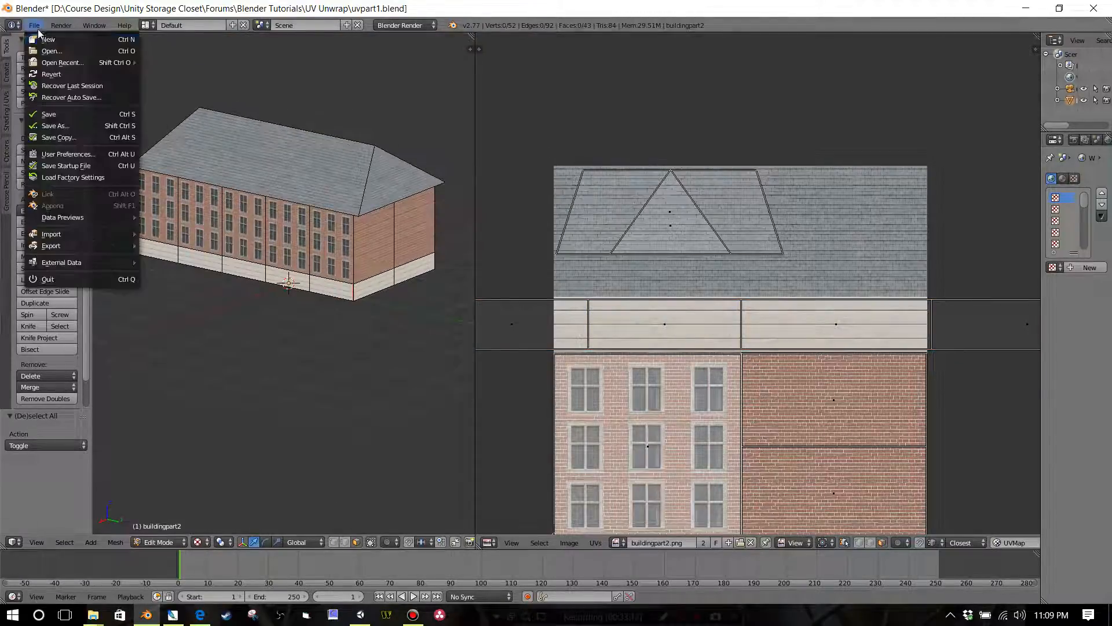
left_click(35, 113)
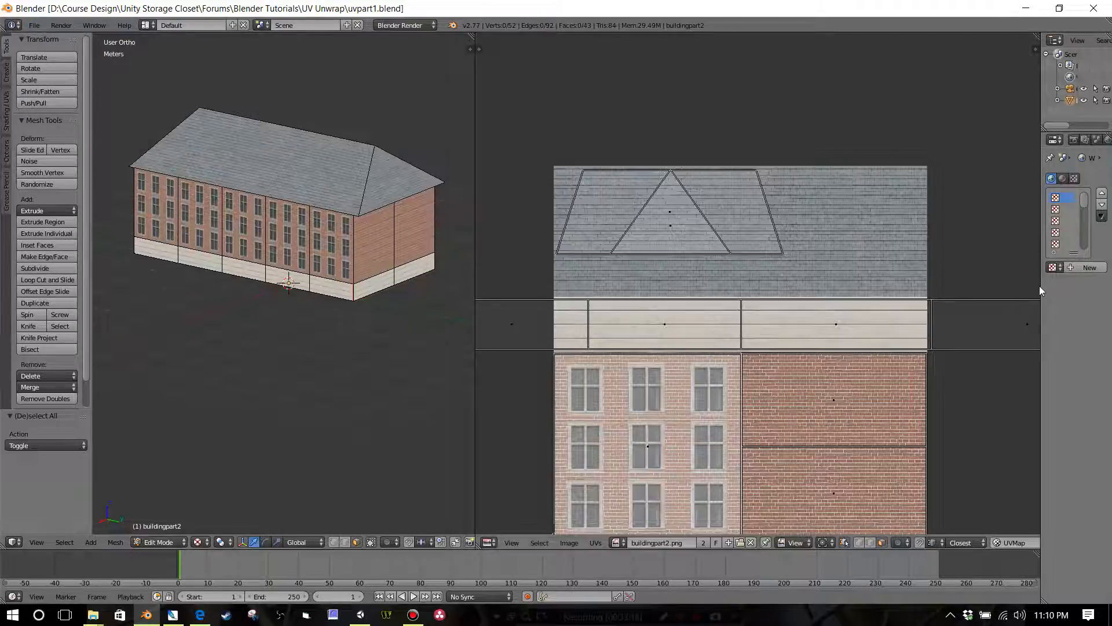
Step: Select every face of the building and examine the full UV layout and the model's underside
scroll(720, 224, "down", 1)
scroll(403, 270, "down", 2)
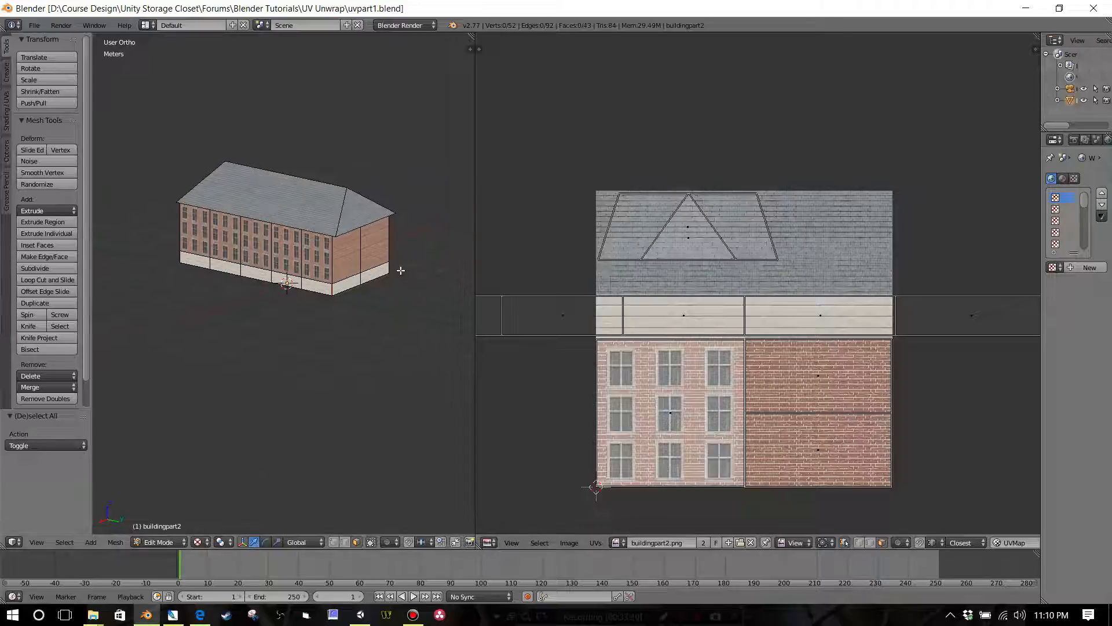
middle_click_drag(377, 275, 333, 314, "shift")
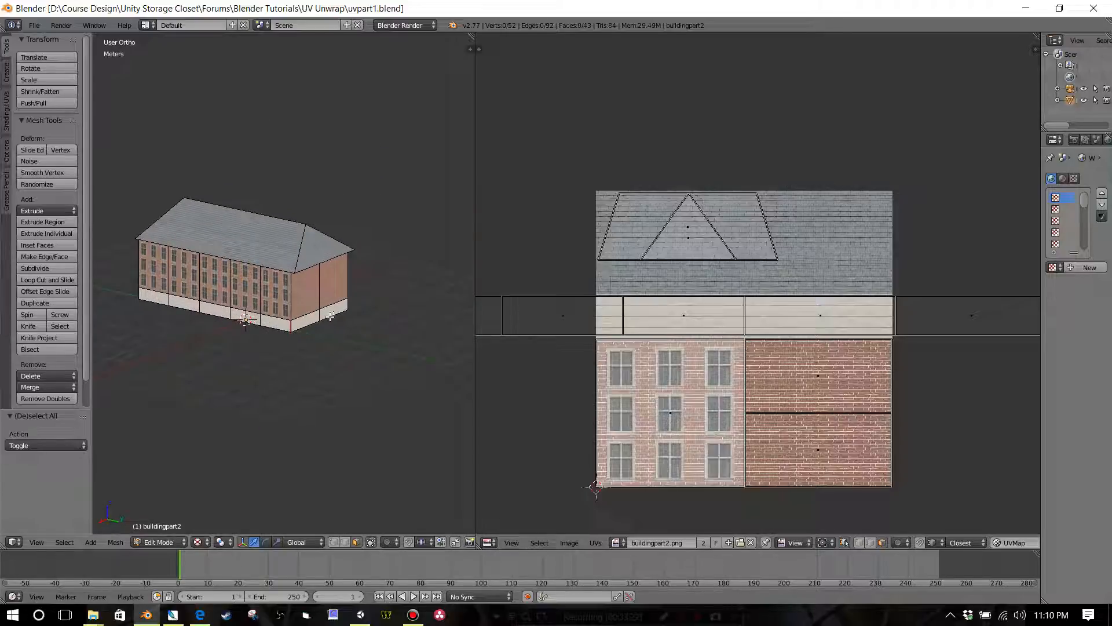
key("a")
scroll(674, 333, "down", 4)
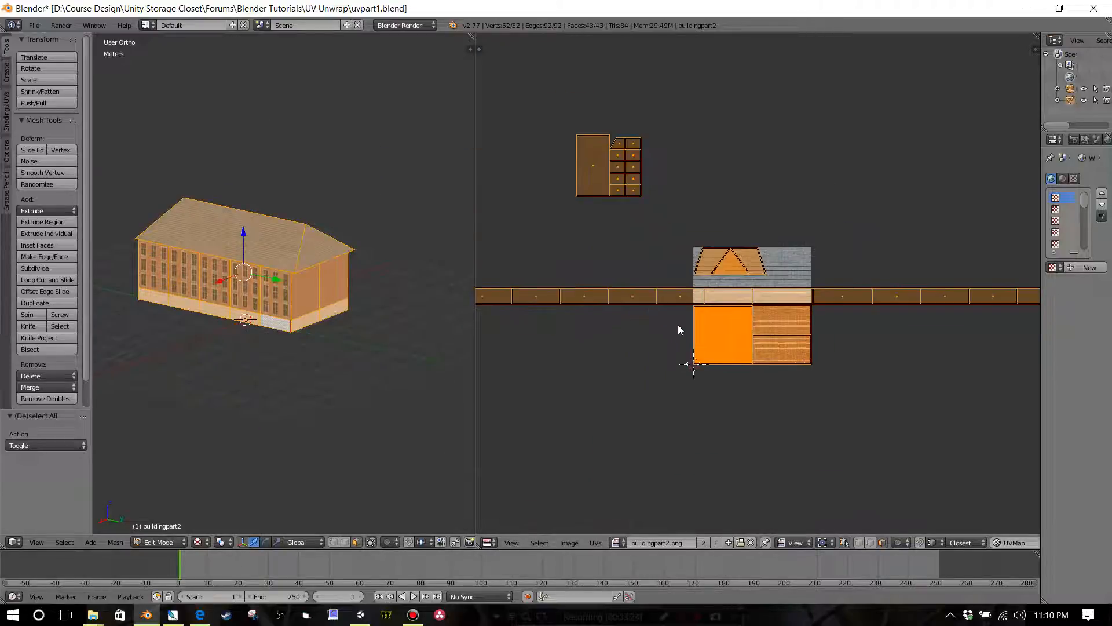
scroll(601, 199, "down", 2)
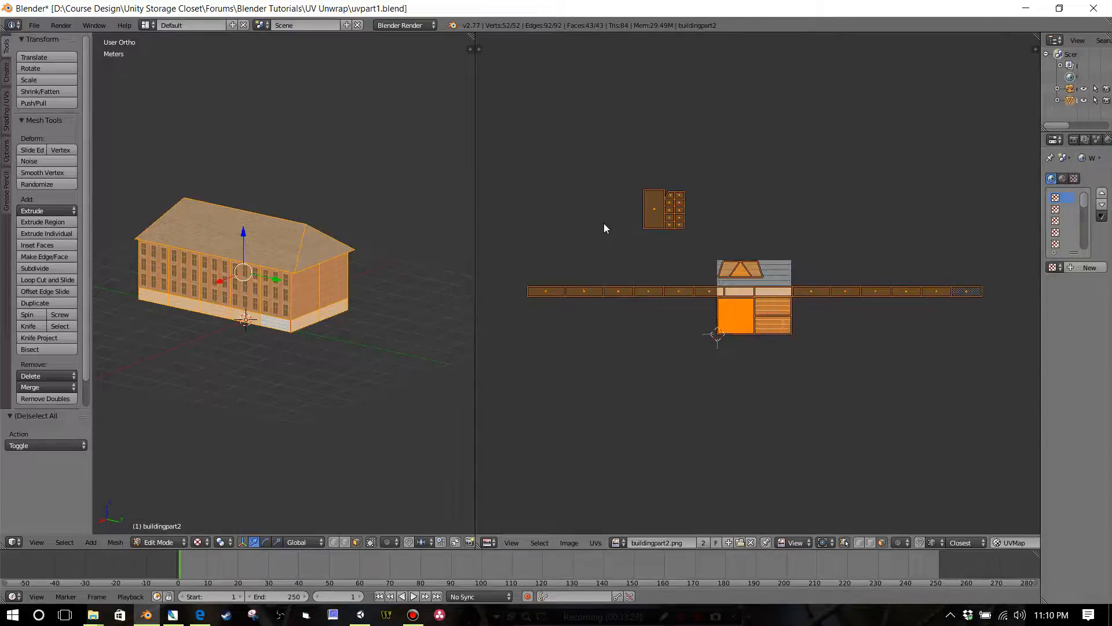
scroll(603, 224, "up", 1)
middle_click_drag(357, 300, 353, 197)
scroll(327, 243, "up", 5)
scroll(239, 240, "down", 4)
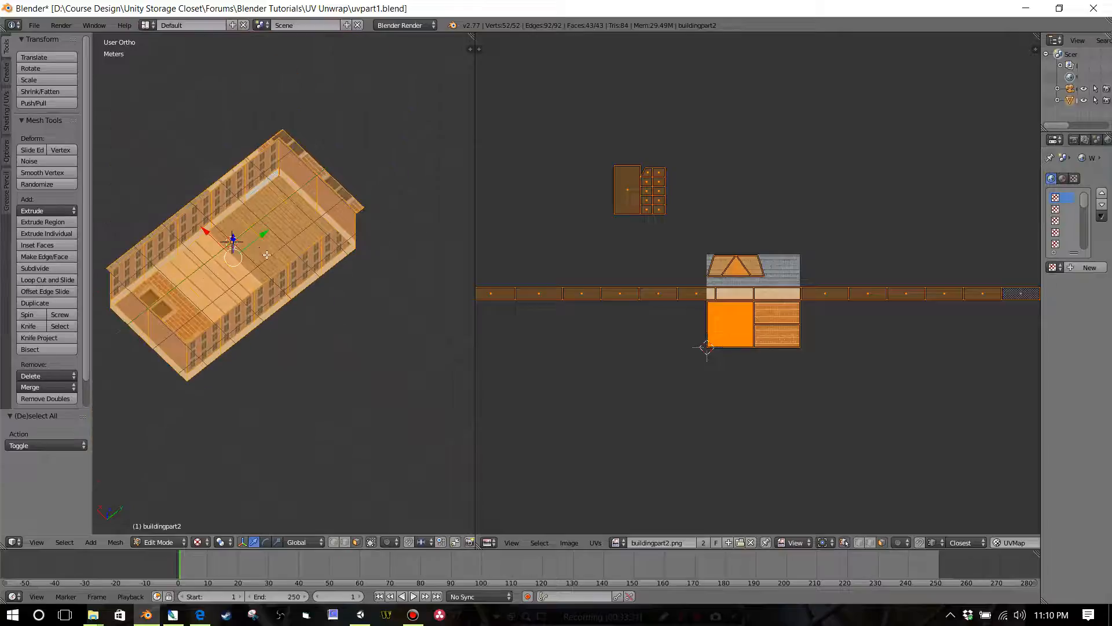
middle_click_drag(272, 254, 290, 272)
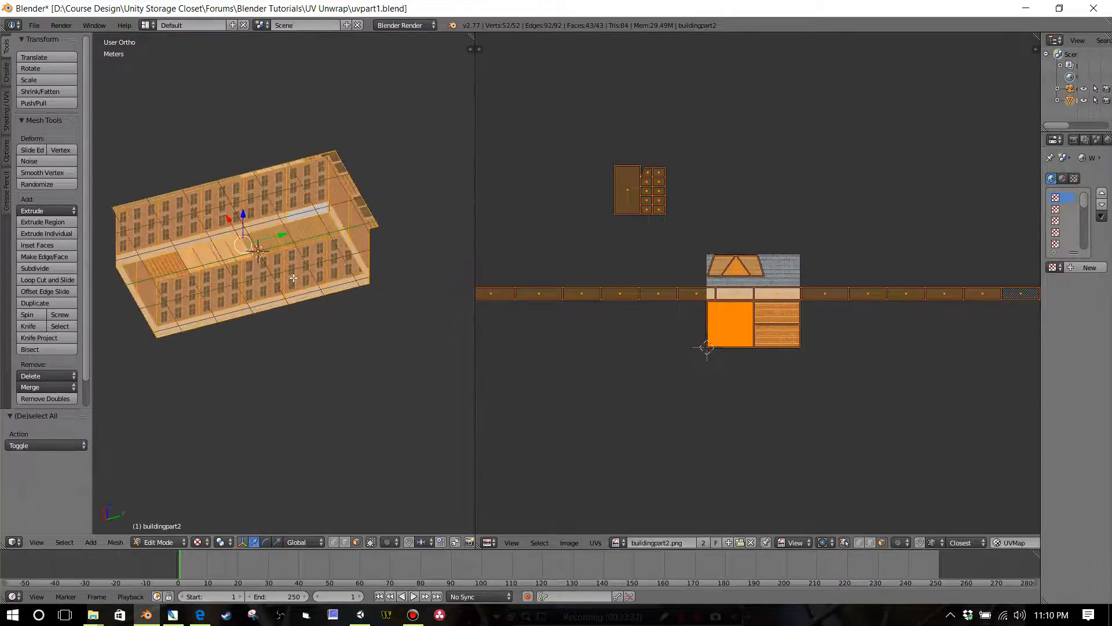
scroll(604, 247, "up", 5)
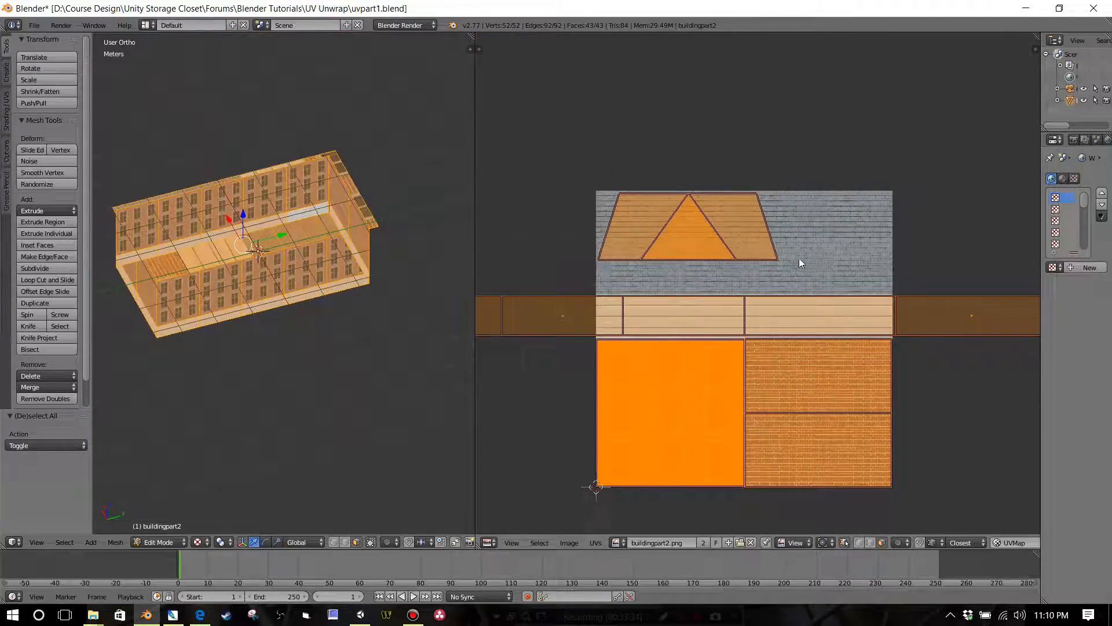
right_click_drag(904, 229, 844, 266)
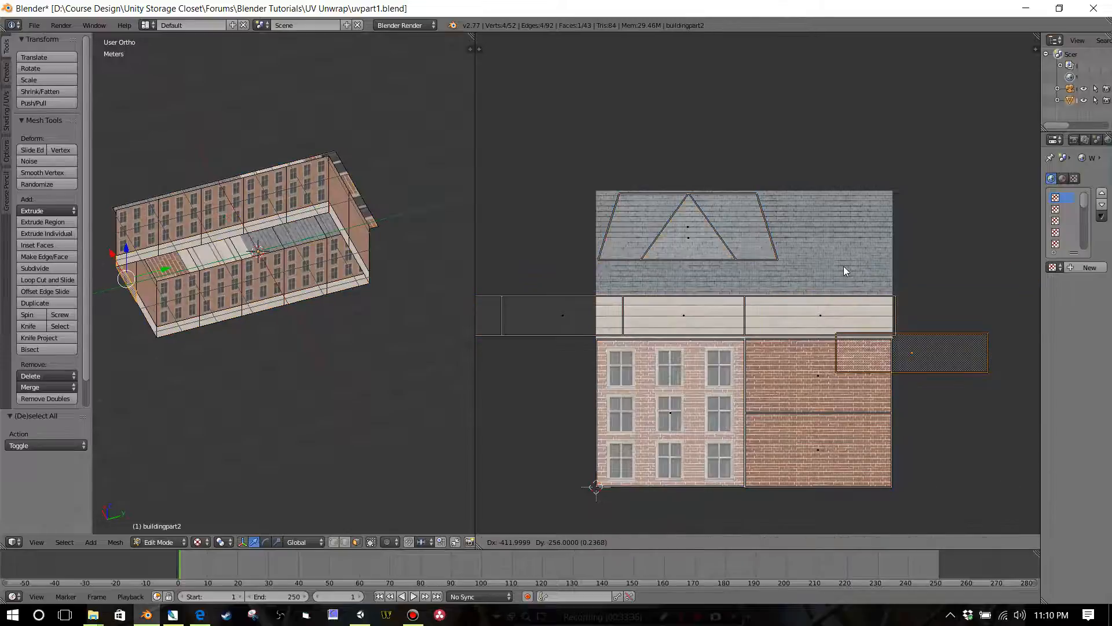
right_click(843, 266)
scroll(848, 270, "down", 3)
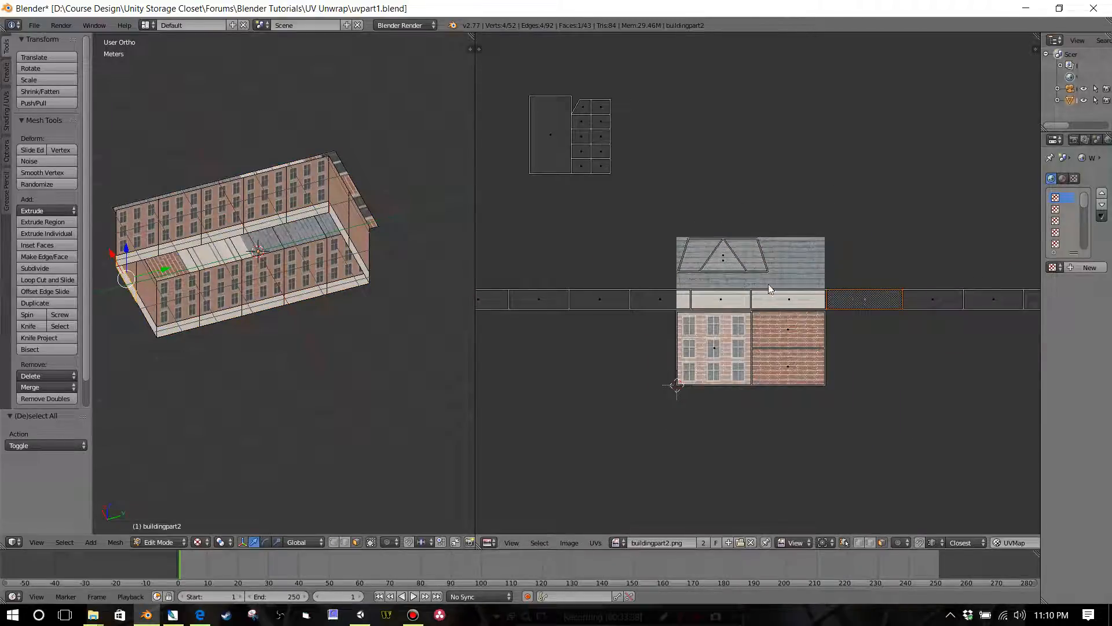
Step: Switch to Photoshop to look at the buildingpart2.psd texture, and return to Blender's UV layout
left_click(172, 614)
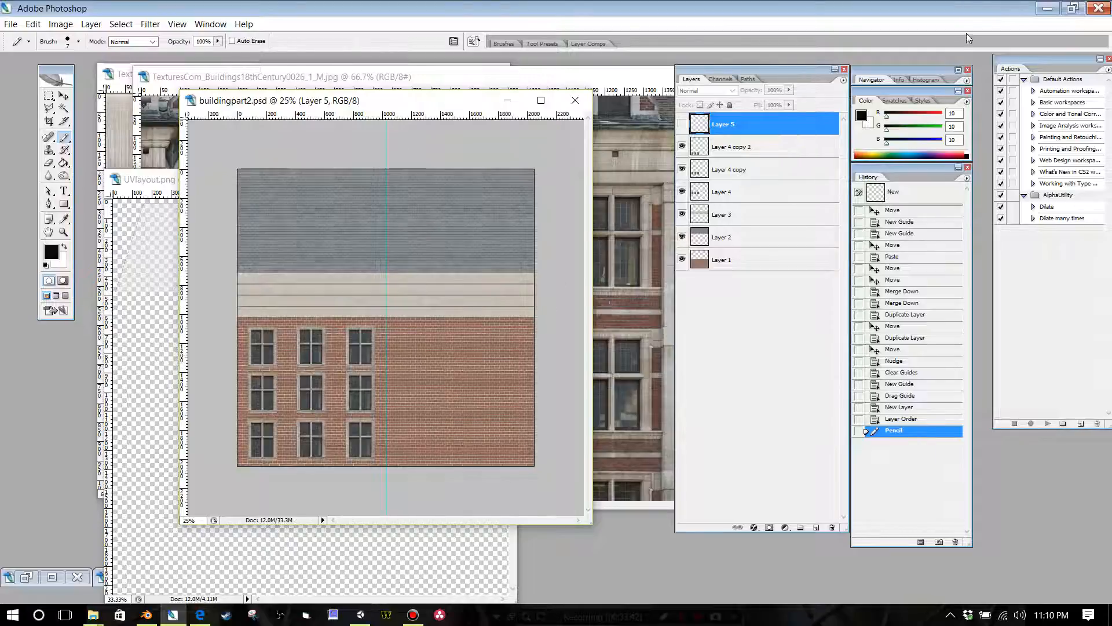
left_click(1047, 9)
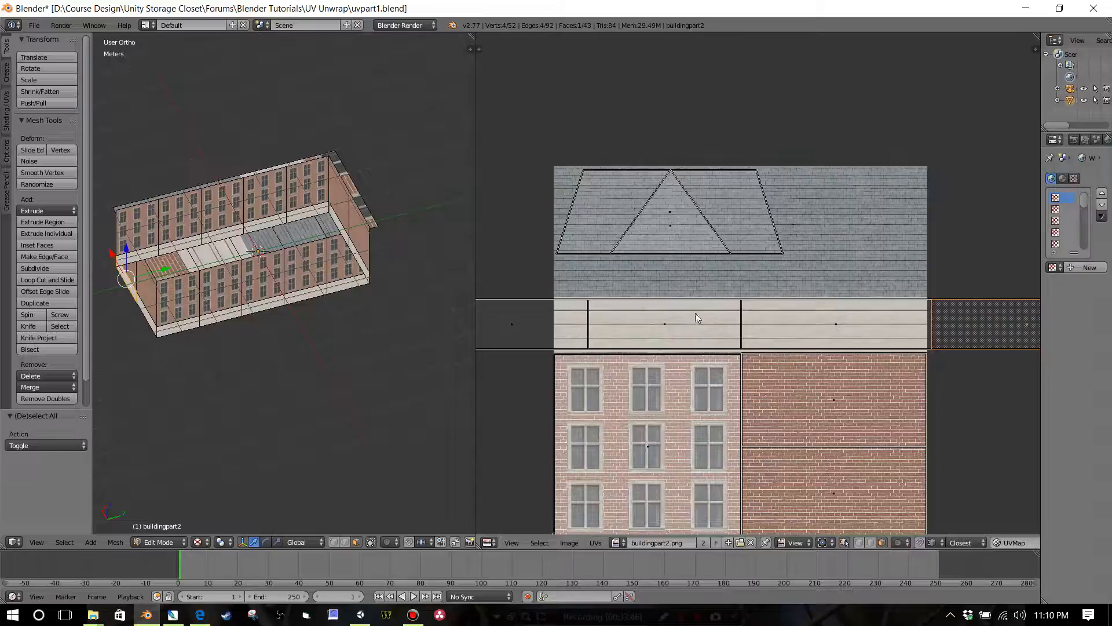
scroll(649, 278, "down", 7)
scroll(637, 220, "up", 3)
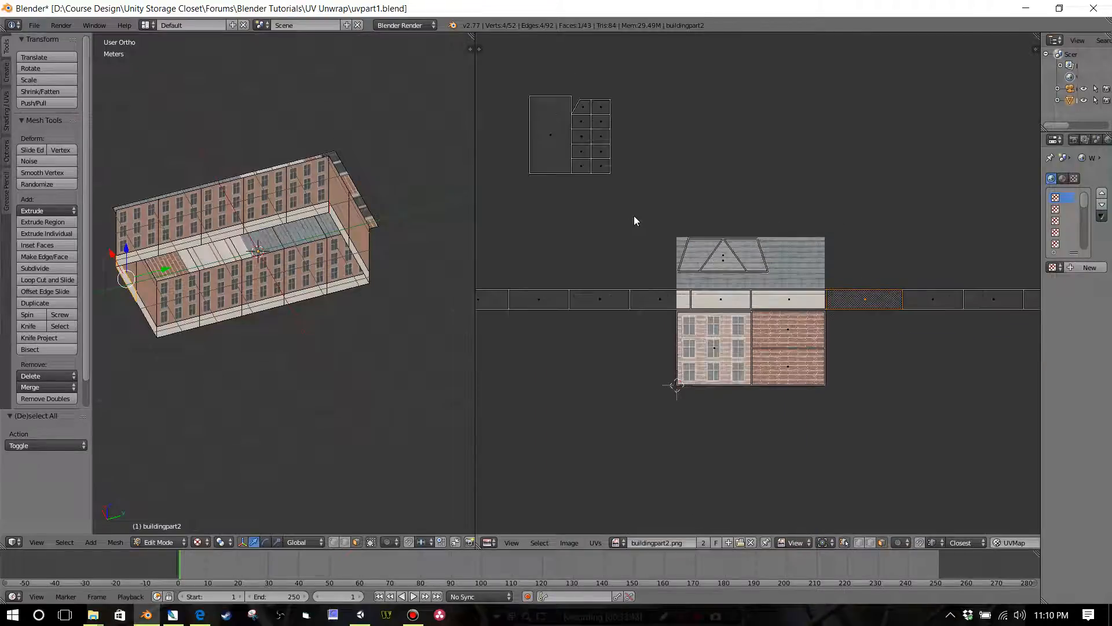
Step: Box-select the roof underside's UV islands lying outside the atlas and check where their faces sit on the building
middle_click_drag(603, 183, 661, 257)
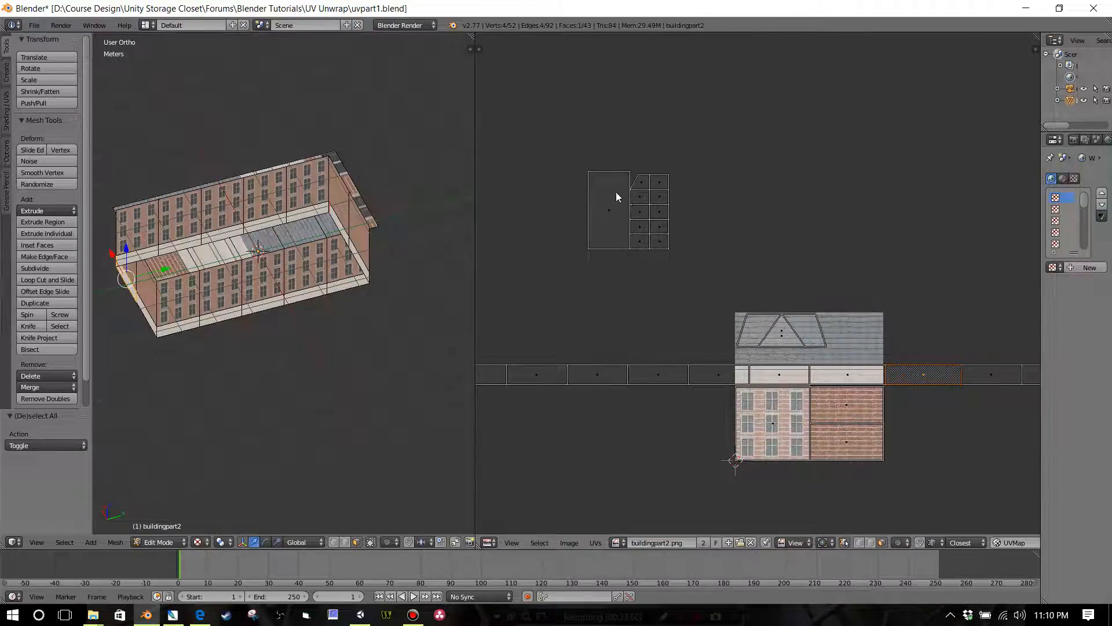
key("b")
left_click_drag(556, 142, 686, 293)
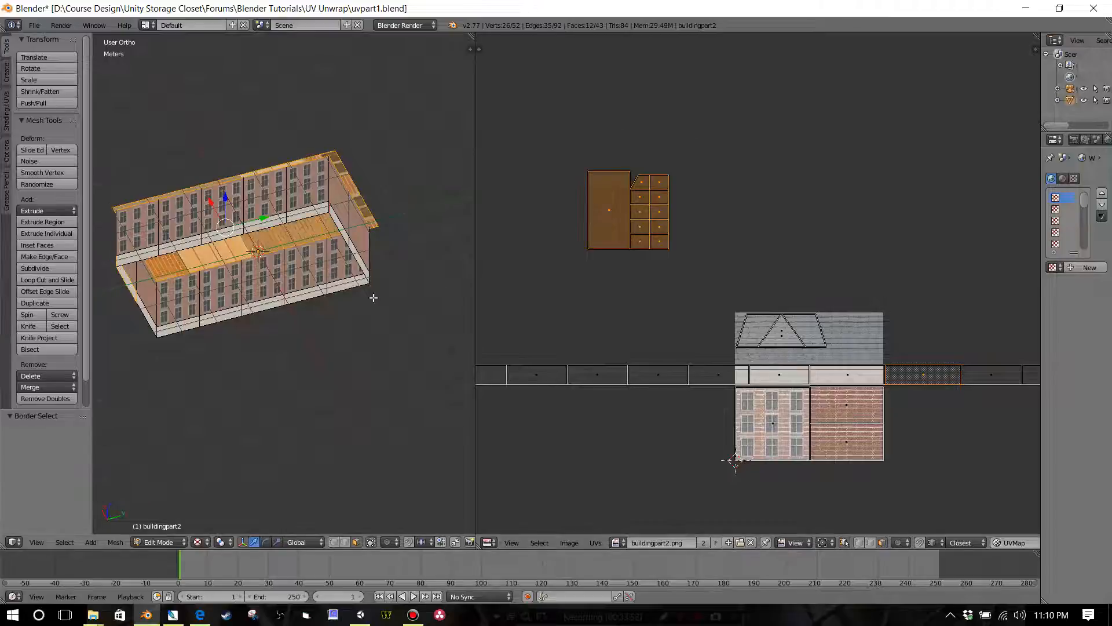
middle_click_drag(373, 297, 458, 318)
scroll(638, 263, "up", 1)
scroll(638, 264, "down", 2)
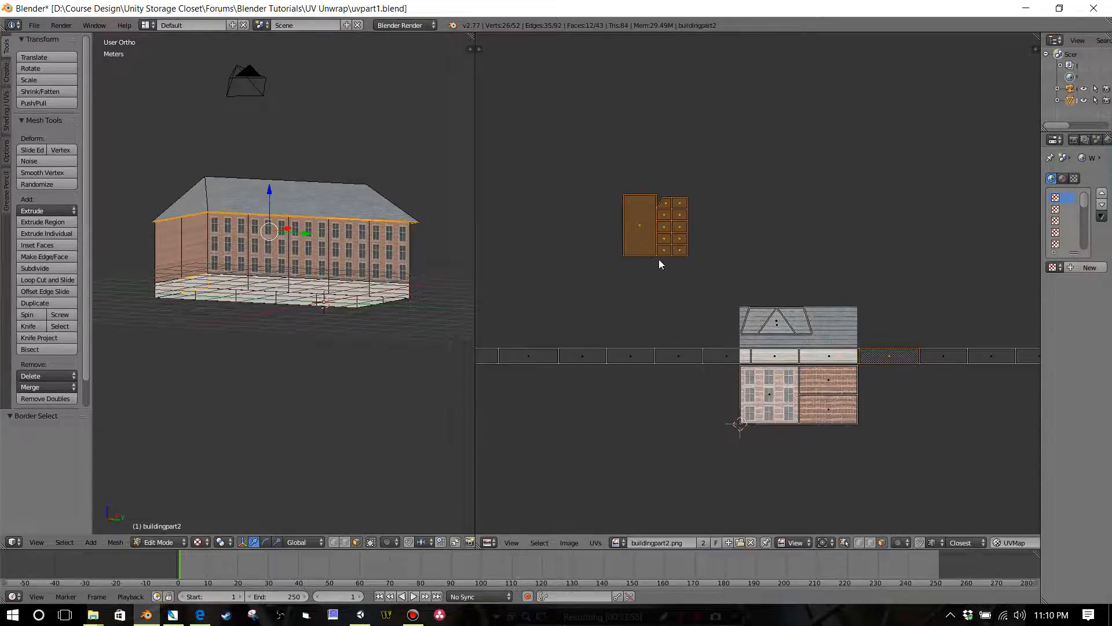
Step: Remove the stray base face from the selection and scale the roof underside's UV islands to about 0.075
middle_click_drag(659, 259, 624, 193)
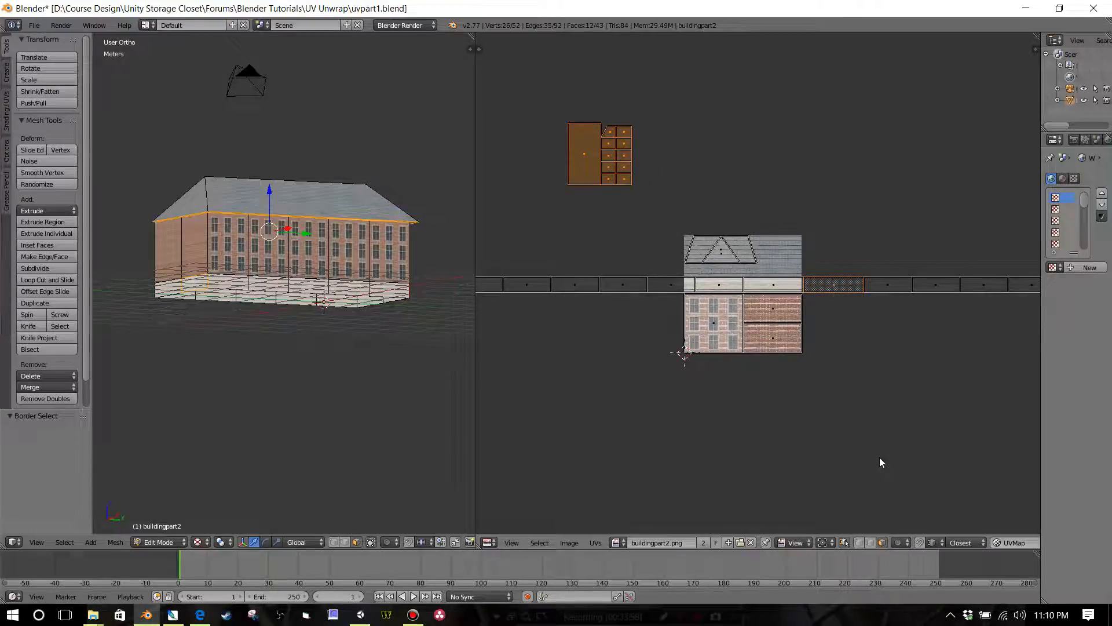
key("s")
right_click(773, 376)
right_click(844, 290, "shift")
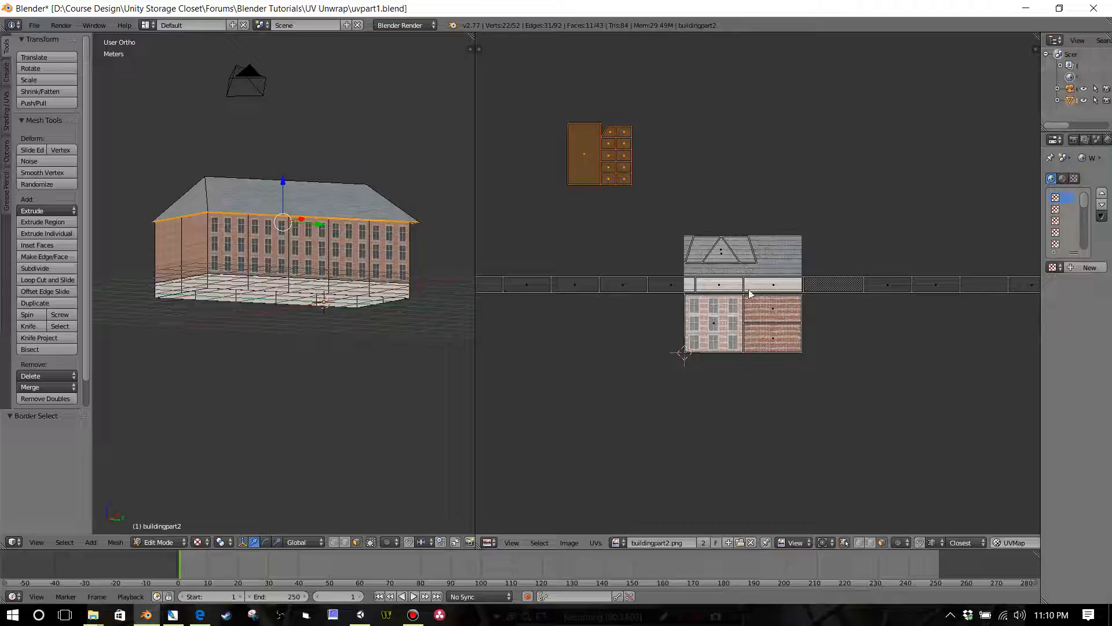
key("s")
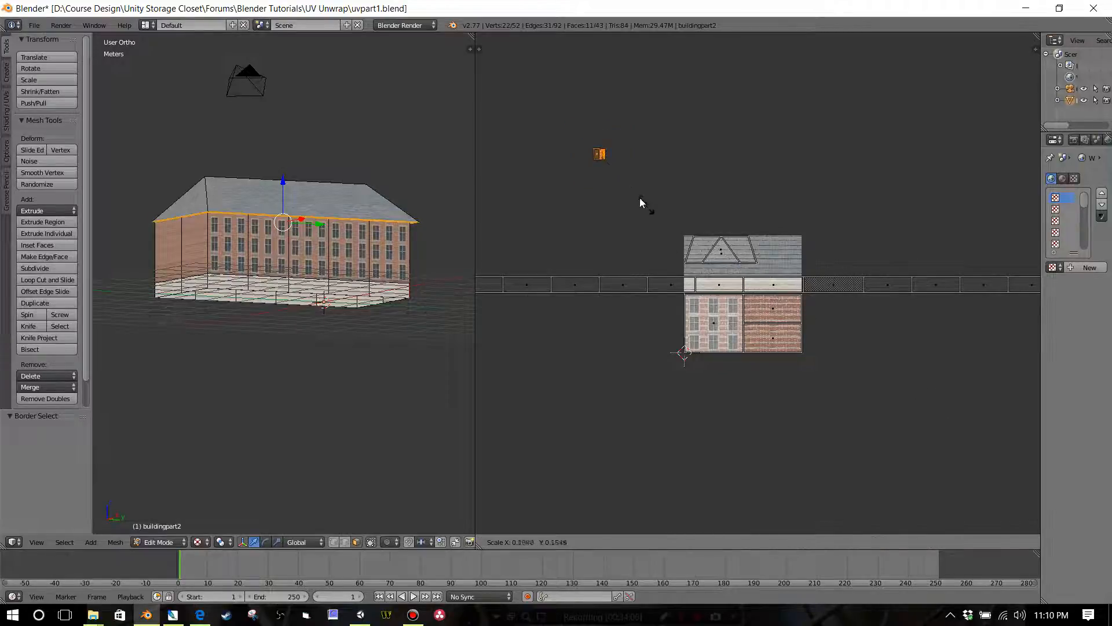
left_click(622, 180)
Step: Move the underside islands onto the upper-left window of the atlas and scale them to about 0.163
key("g")
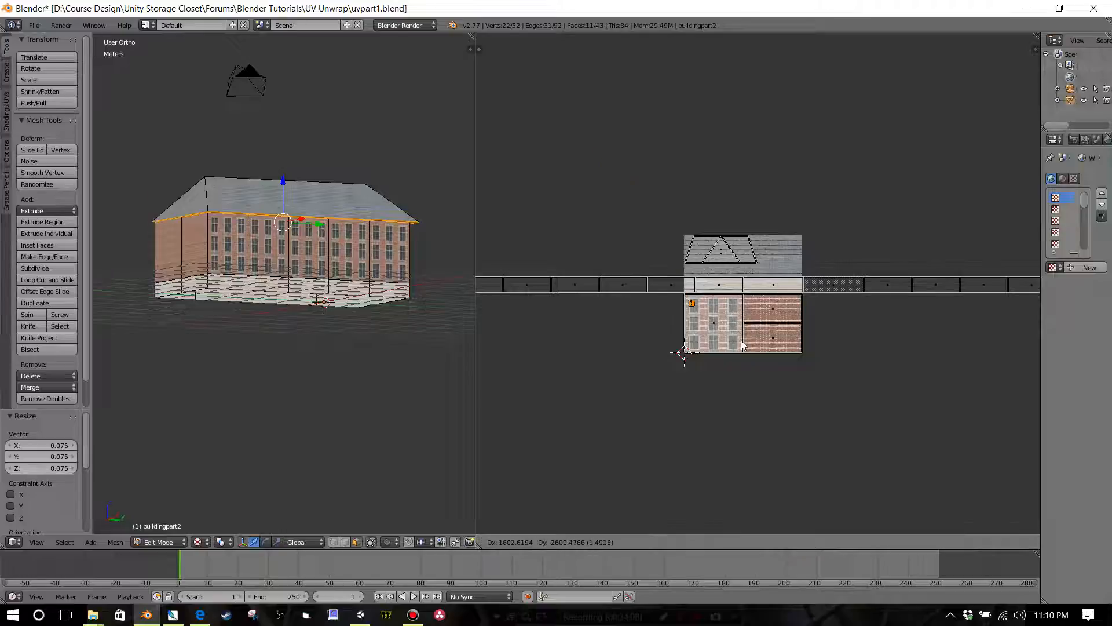
left_click(746, 350)
scroll(745, 347, "up", 10)
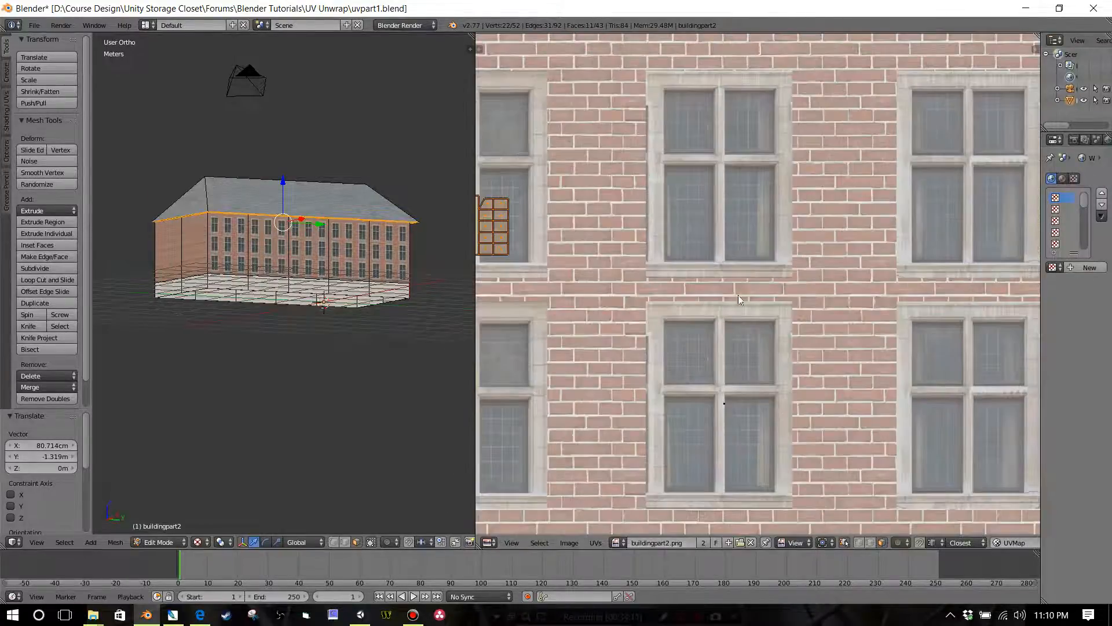
middle_click_drag(739, 300, 832, 280)
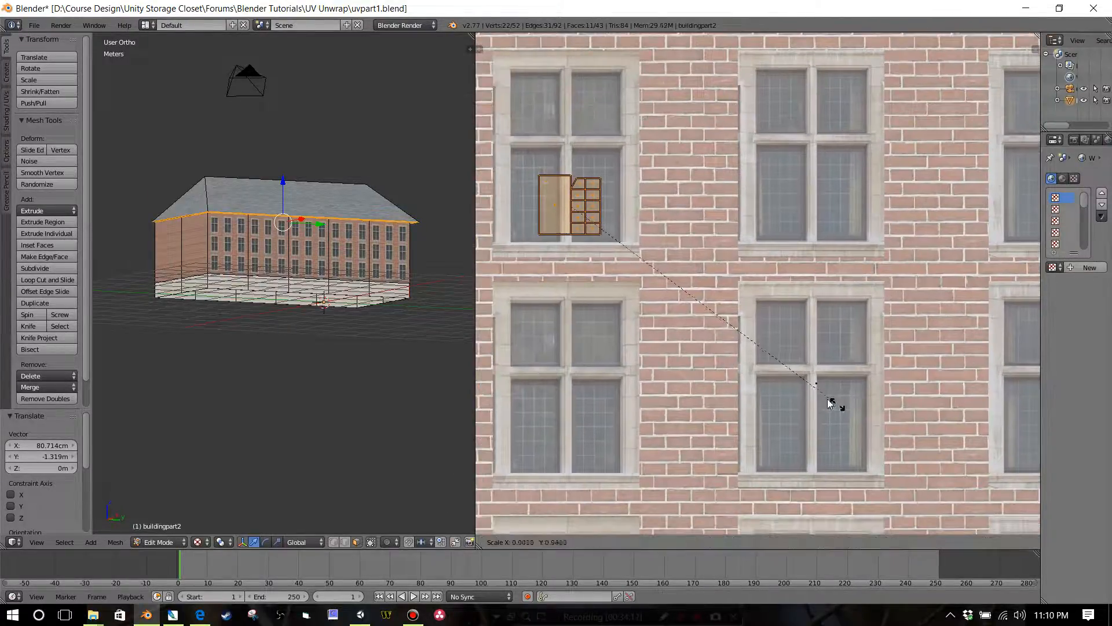
key("s")
left_click(609, 237)
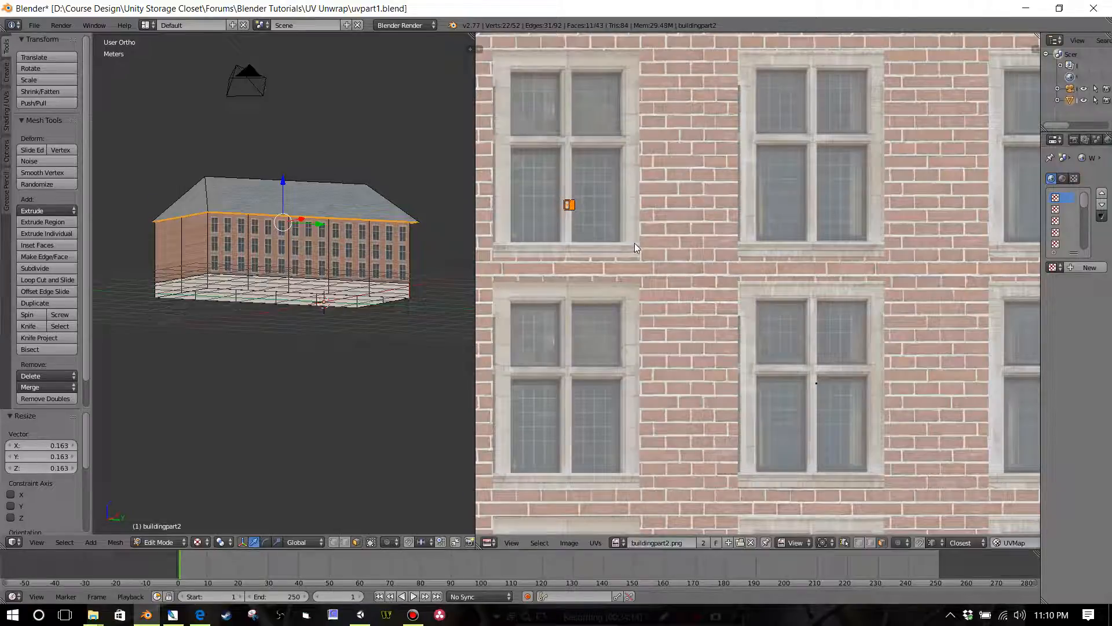
Step: Position the underside islands inside the lower-left pane of the atlas's top-middle window, scaling them to about 0.629 to fit the dark glass
key("g")
left_click(850, 258)
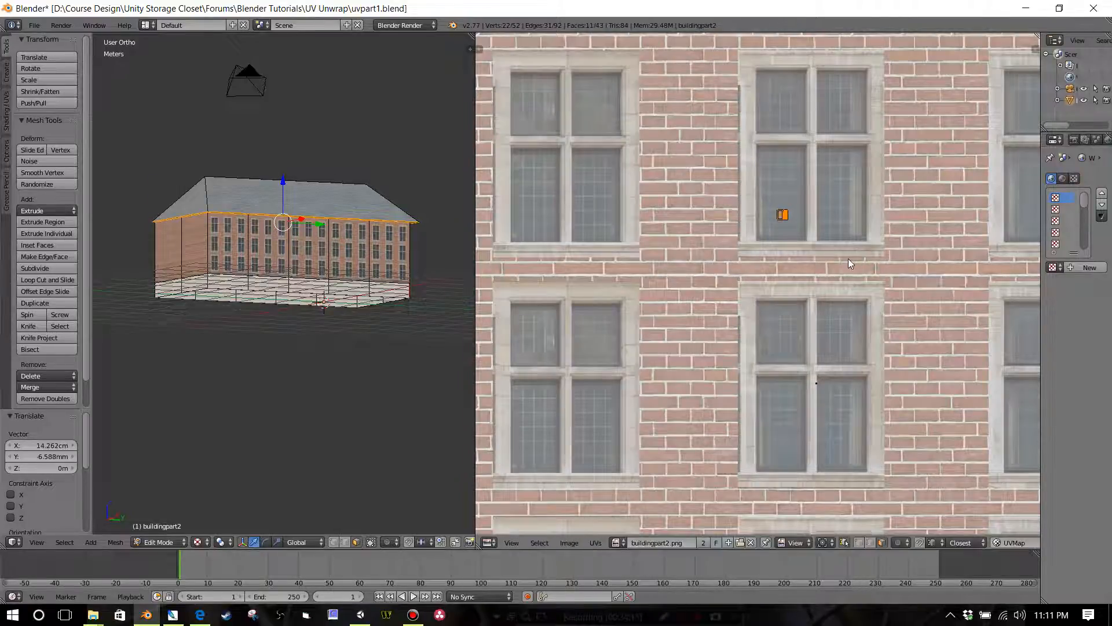
scroll(847, 250, "up", 5)
middle_click_drag(893, 110, 765, 269)
scroll(773, 269, "up", 1)
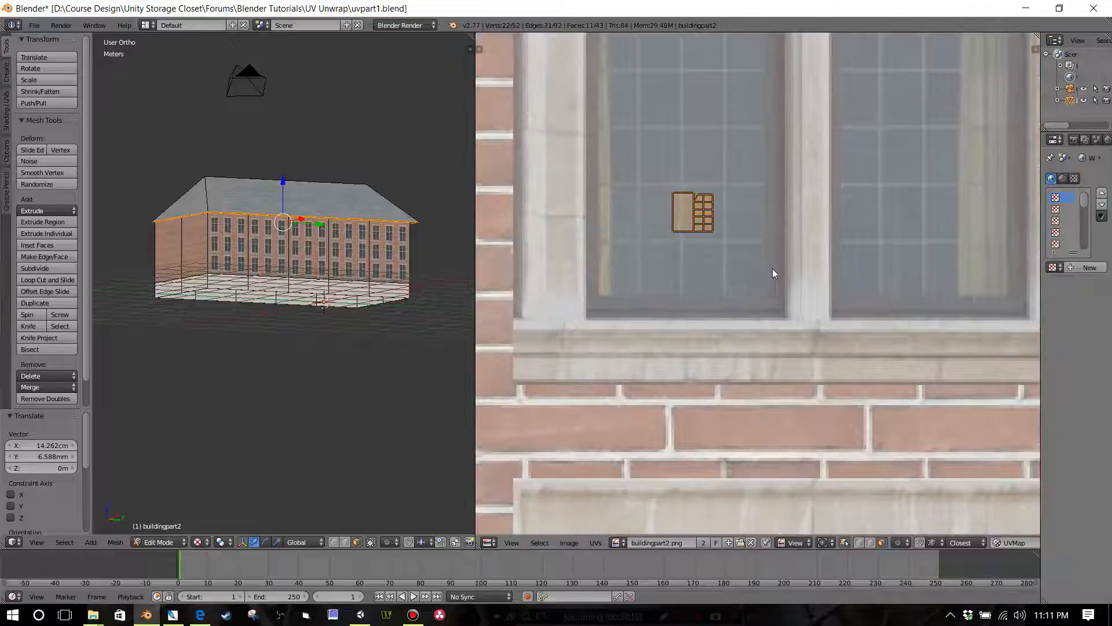
key("s")
left_click(793, 300)
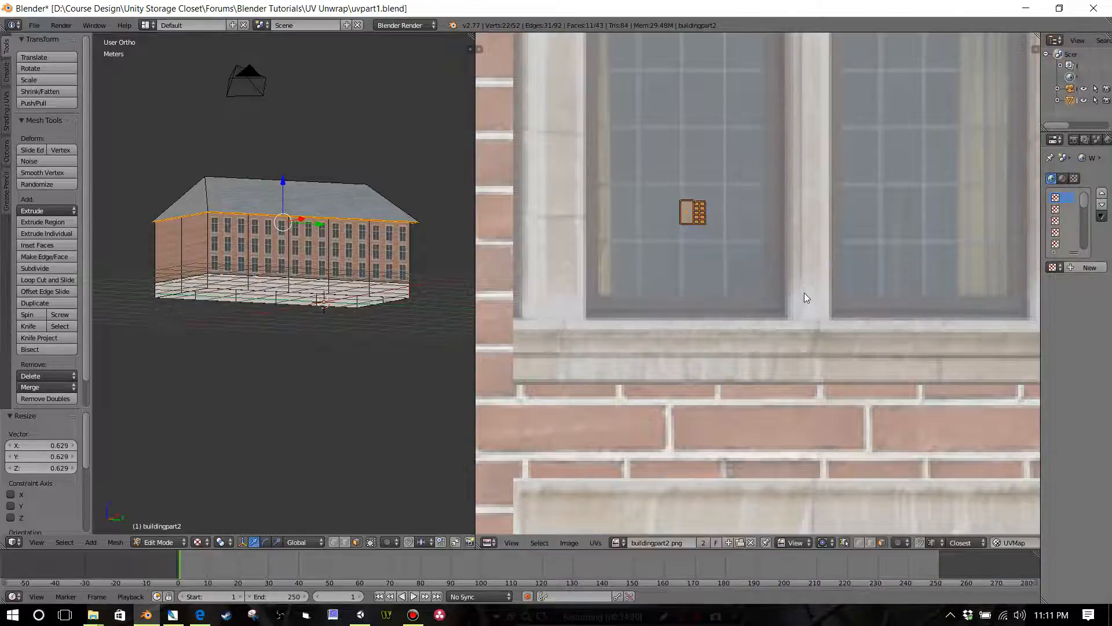
key("g")
left_click(778, 293)
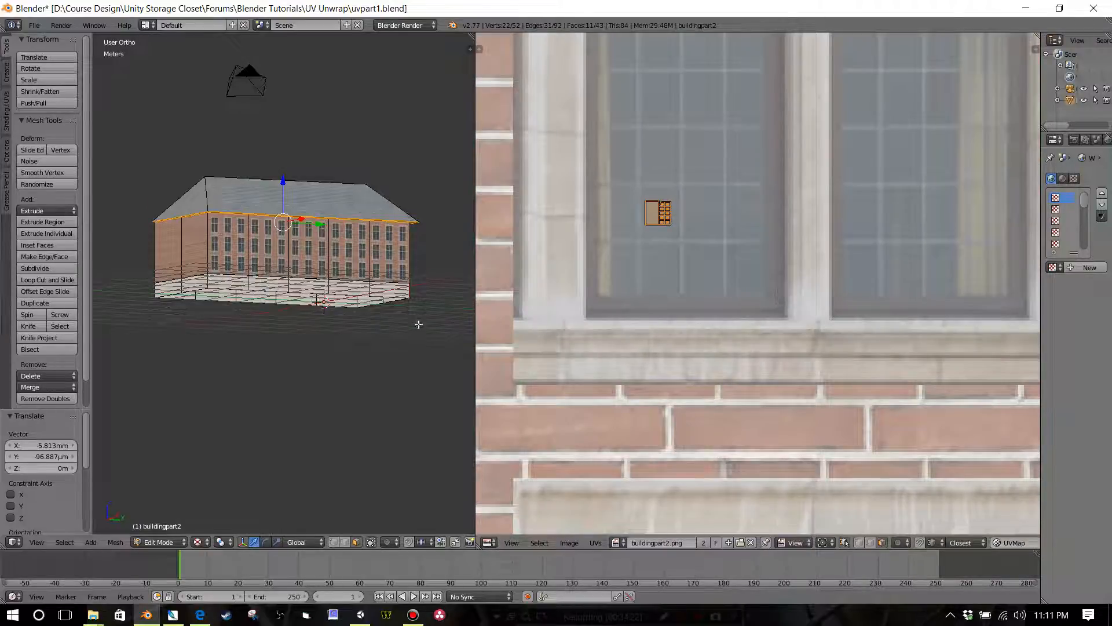
Step: Deselect everything and examine the textured building from below and from all sides
key("a")
scroll(377, 314, "up", 5)
middle_click_drag(378, 314, 363, 179)
middle_click_drag(409, 133, 323, 305)
scroll(377, 215, "up", 4)
scroll(385, 223, "down", 6)
scroll(388, 329, "up", 1)
scroll(386, 328, "down", 2)
scroll(323, 304, "up", 3)
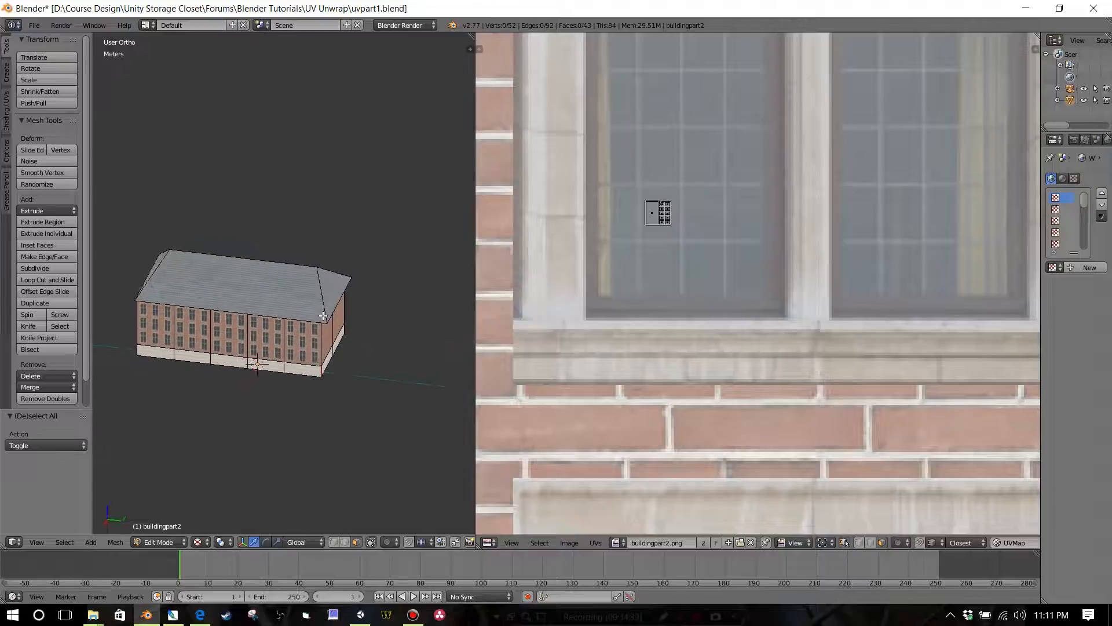
Step: Select the four sloping faces of the building's hip roof
right_click(313, 307)
right_click(353, 290, "shift")
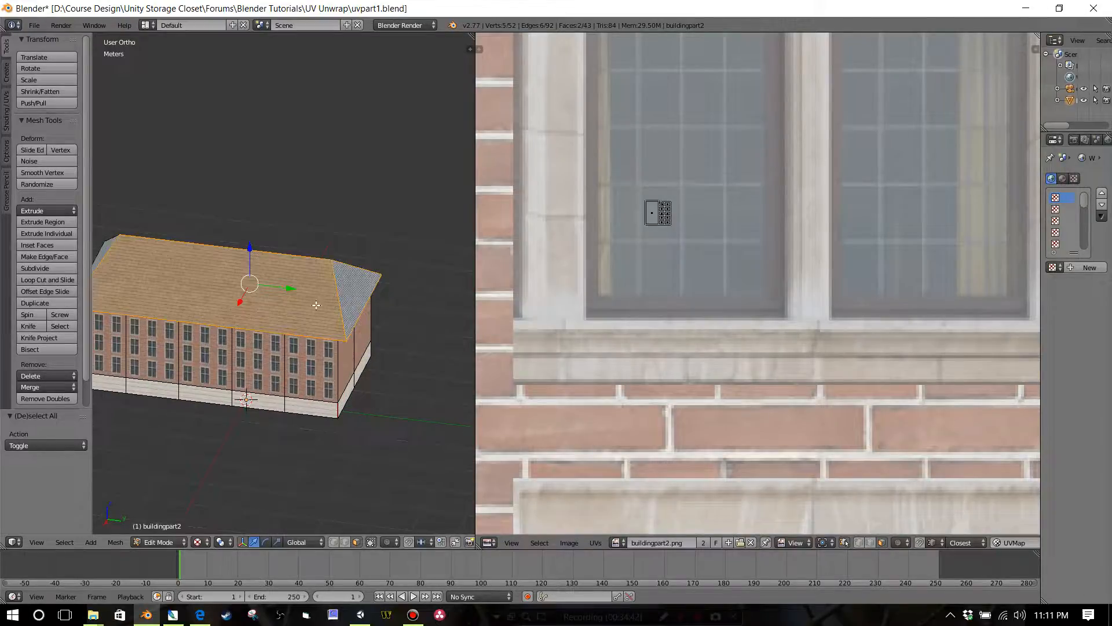
middle_click_drag(317, 305, 351, 351)
right_click(214, 285, "shift")
right_click(121, 328, "shift")
Step: Add all ten faces of the roof's underside to the roof selection
middle_click_drag(239, 339, 325, 266)
right_click(326, 266, "shift")
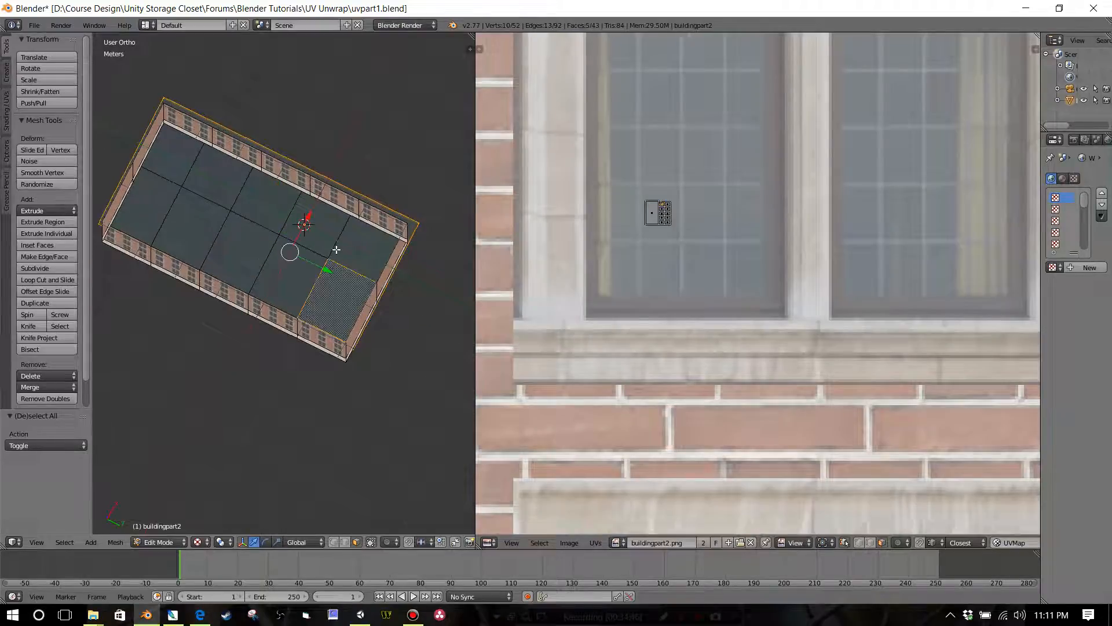
right_click(347, 255, "shift")
right_click(313, 226, "shift")
right_click(298, 255, "shift")
right_click(246, 246, "shift")
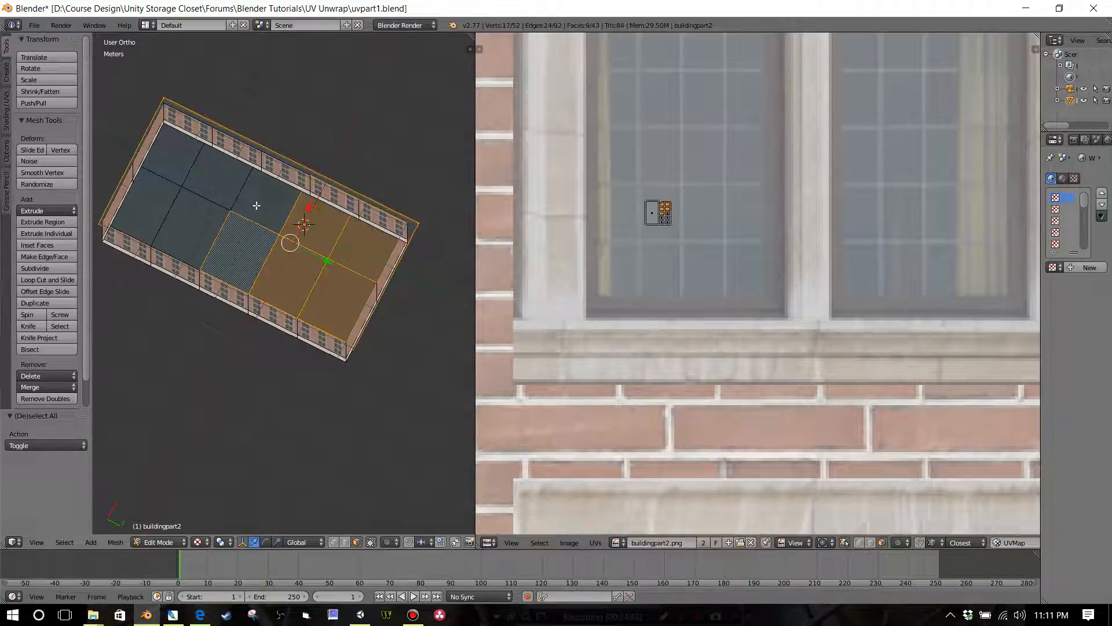
right_click(256, 205, "shift")
right_click(214, 173, "shift")
right_click(191, 229, "shift")
right_click(145, 215, "shift")
right_click(169, 151, "shift")
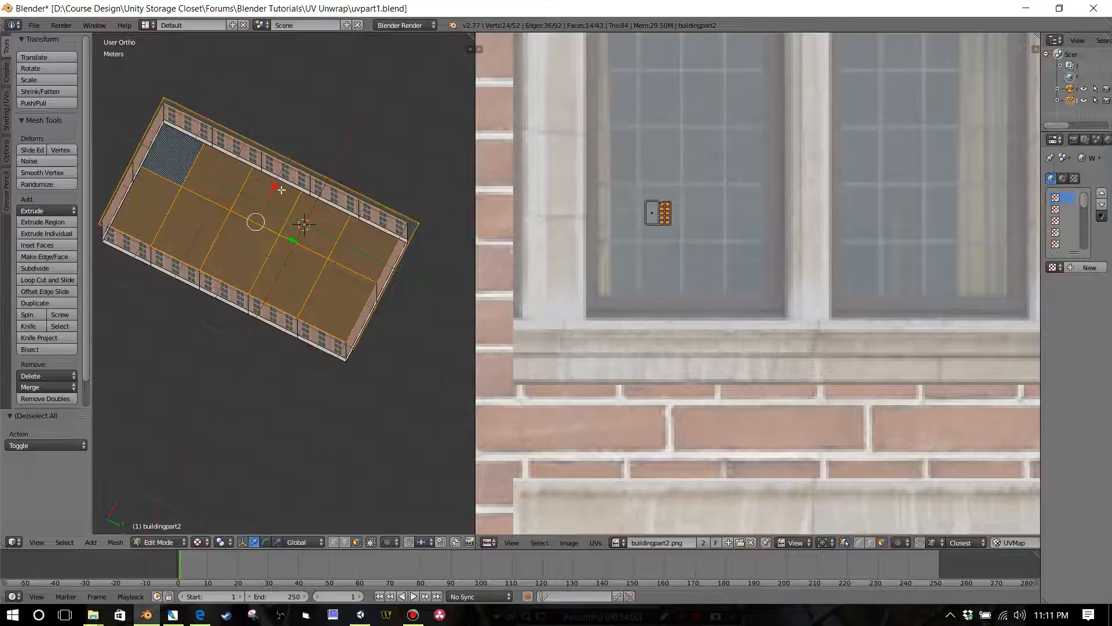
Step: In a wireframe top view, move the selected roof about -7.63 cm along Y to centre it over the walls
middle_click_drag(282, 189, 273, 136)
left_click(198, 541)
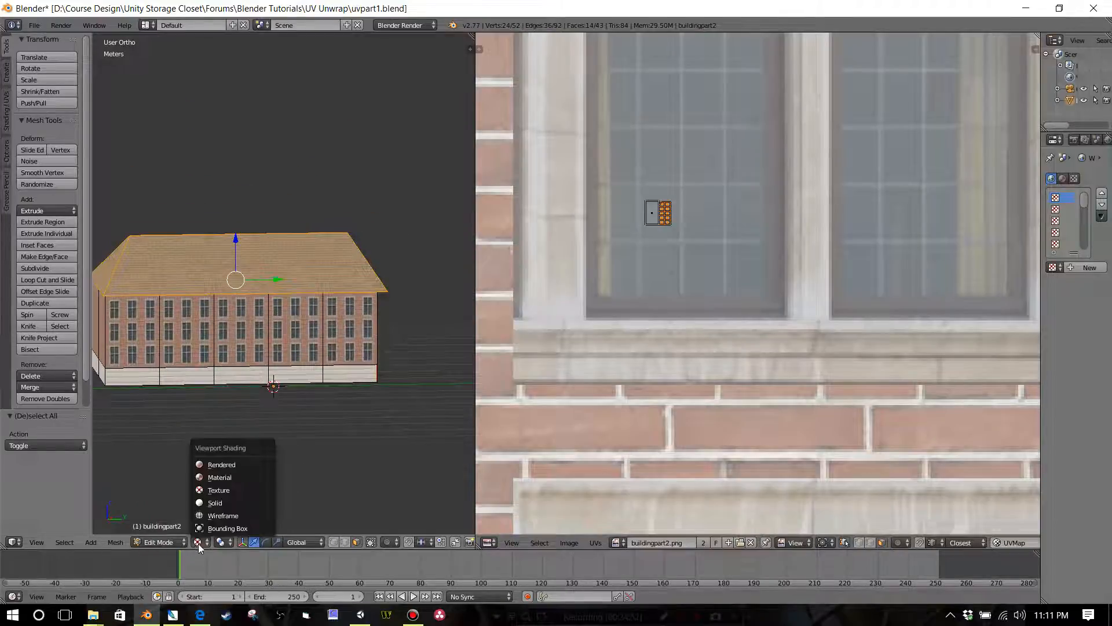
left_click(219, 517)
key("KP_7")
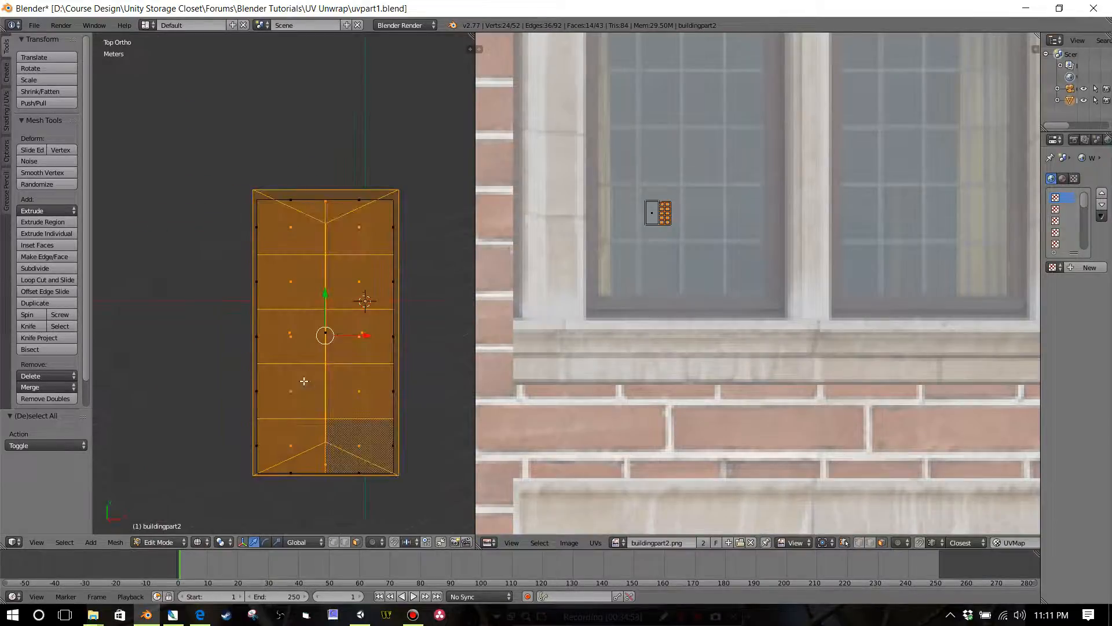
middle_click_drag(309, 307, 279, 229, "shift")
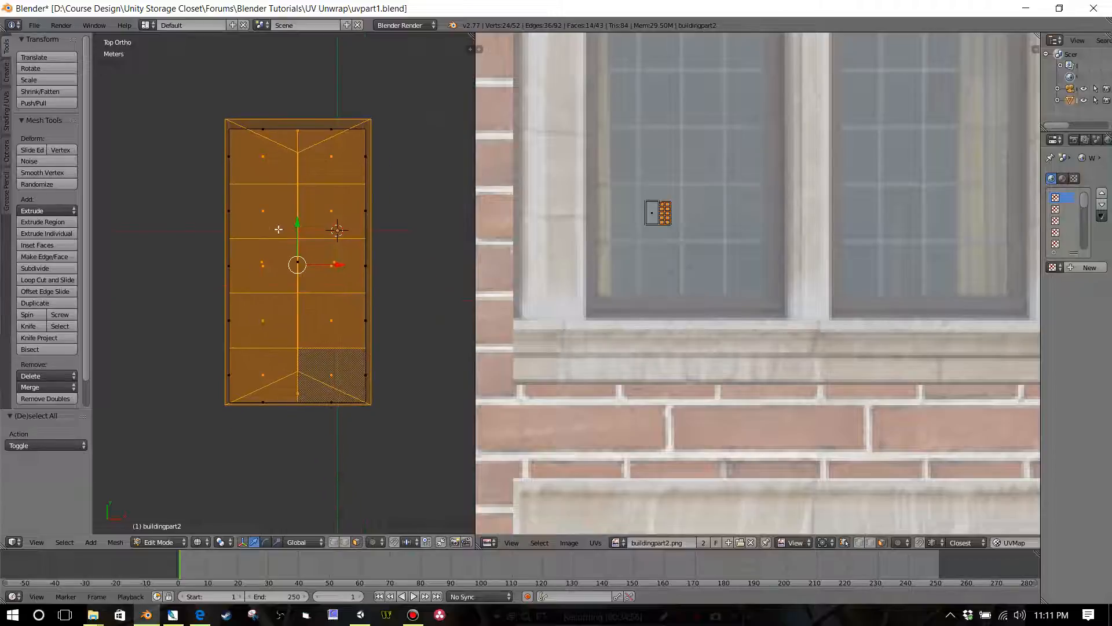
key("g")
key("y")
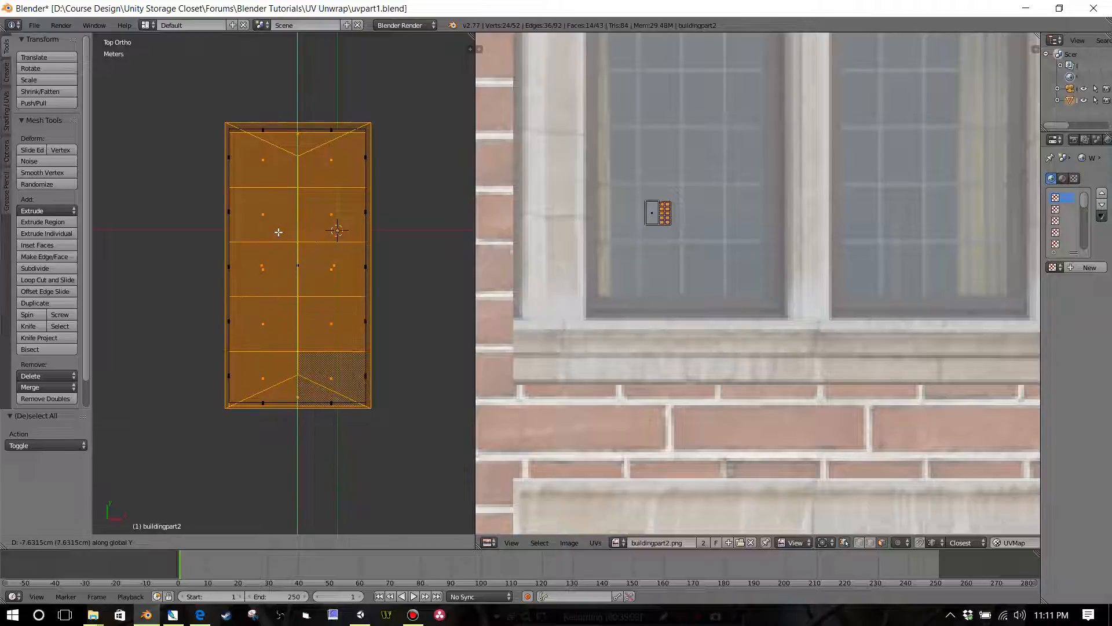
left_click(279, 232)
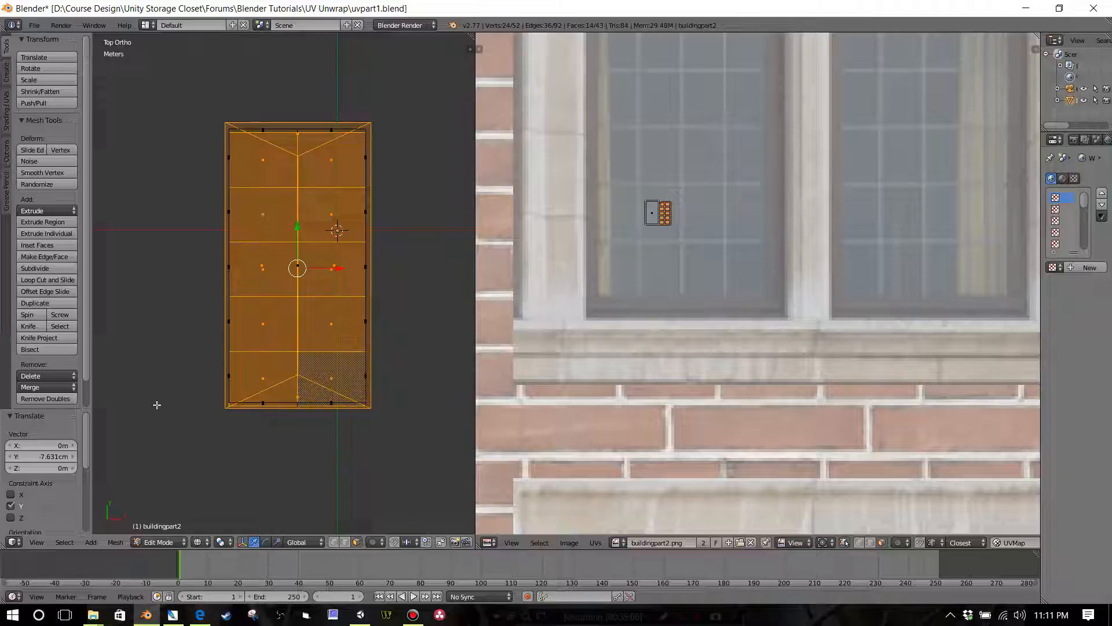
Step: Restore textured shading in the 3D view, bring the whole atlas into view and save the Blender file
left_click(208, 544)
left_click(206, 493)
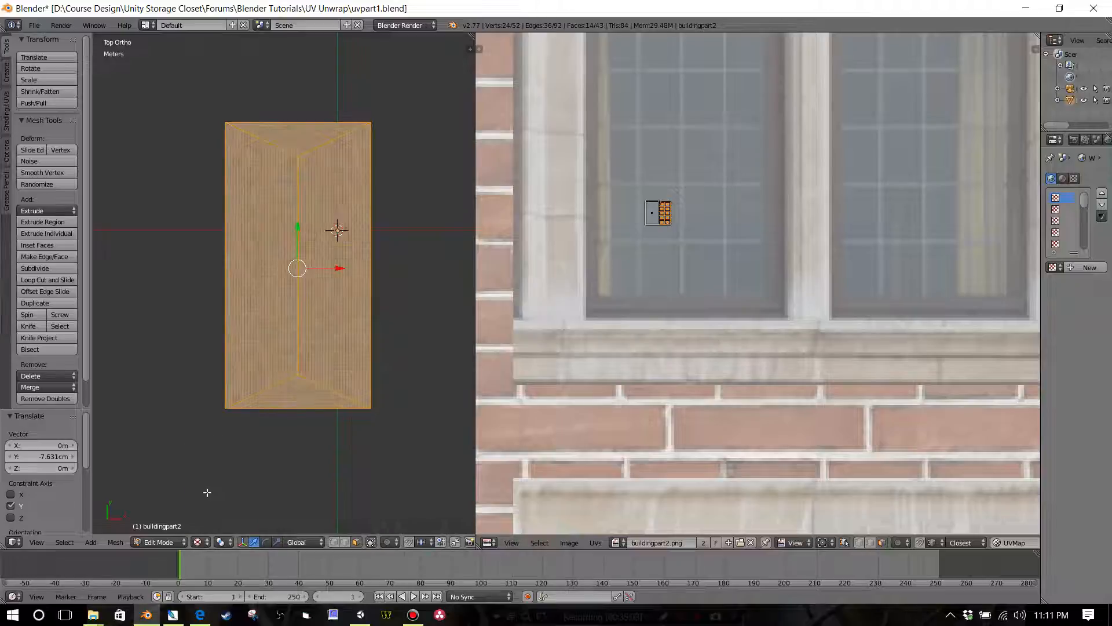
key("KP_2")
middle_click_drag(247, 335, 517, 275)
scroll(701, 232, "down", 9)
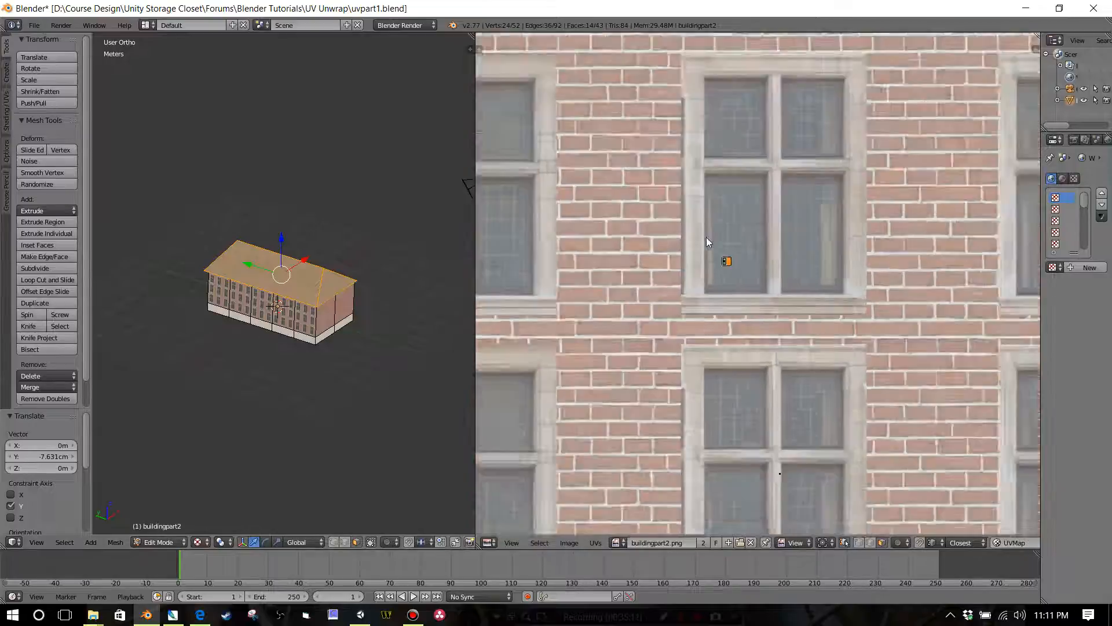
middle_click_drag(800, 232, 677, 301)
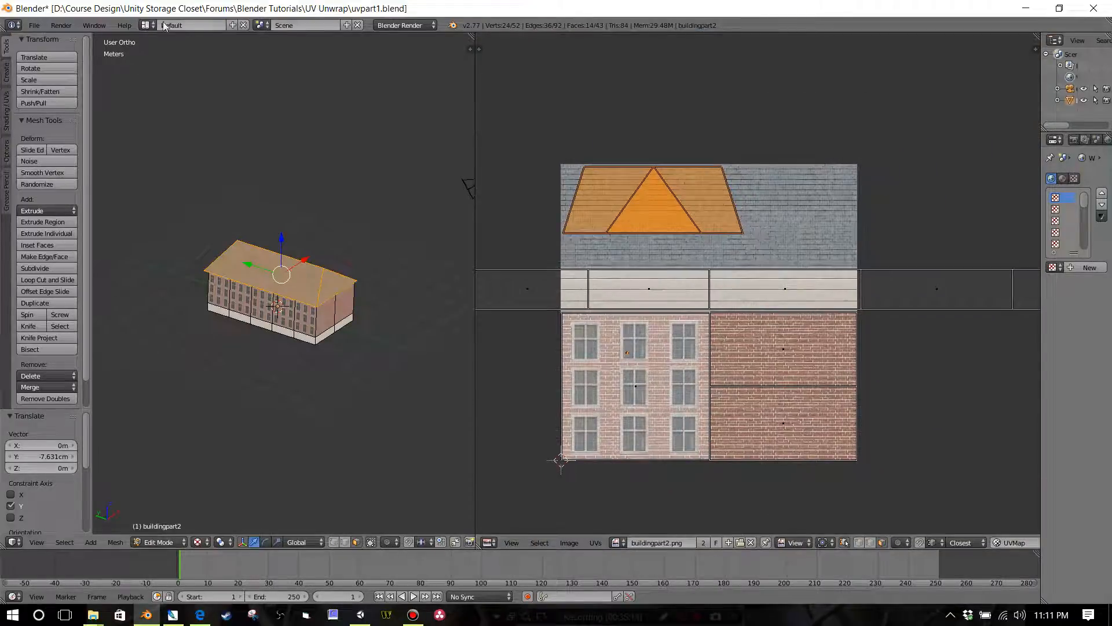
left_click(34, 25)
left_click(49, 114)
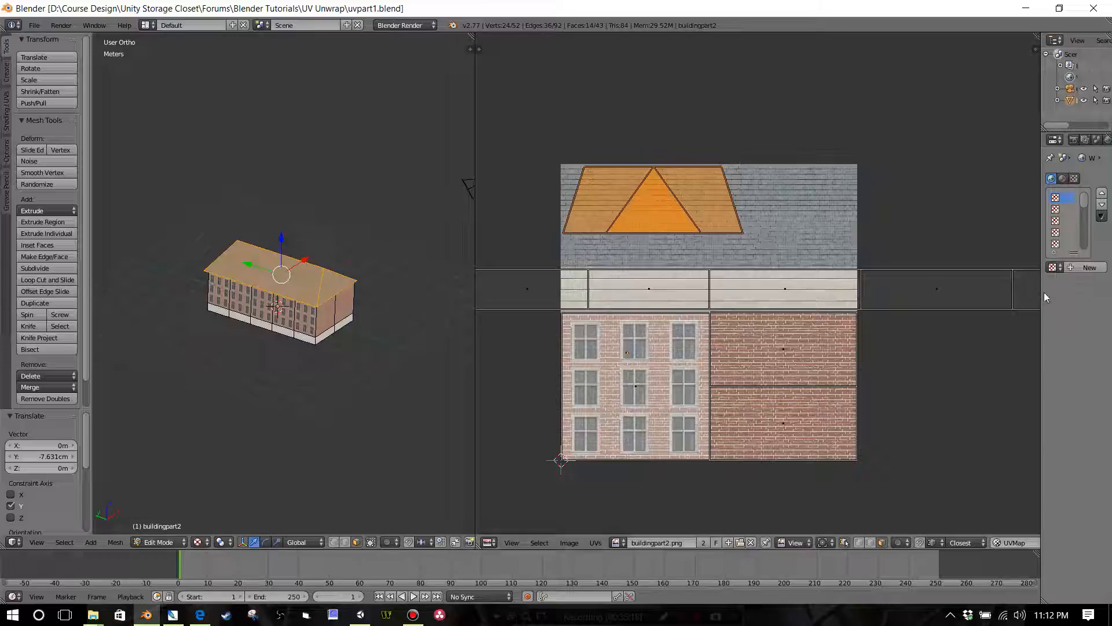
Step: Widen the outliner and properties area so the scene's object names are readable, and check the finished building
left_click_drag(1041, 292, 868, 291)
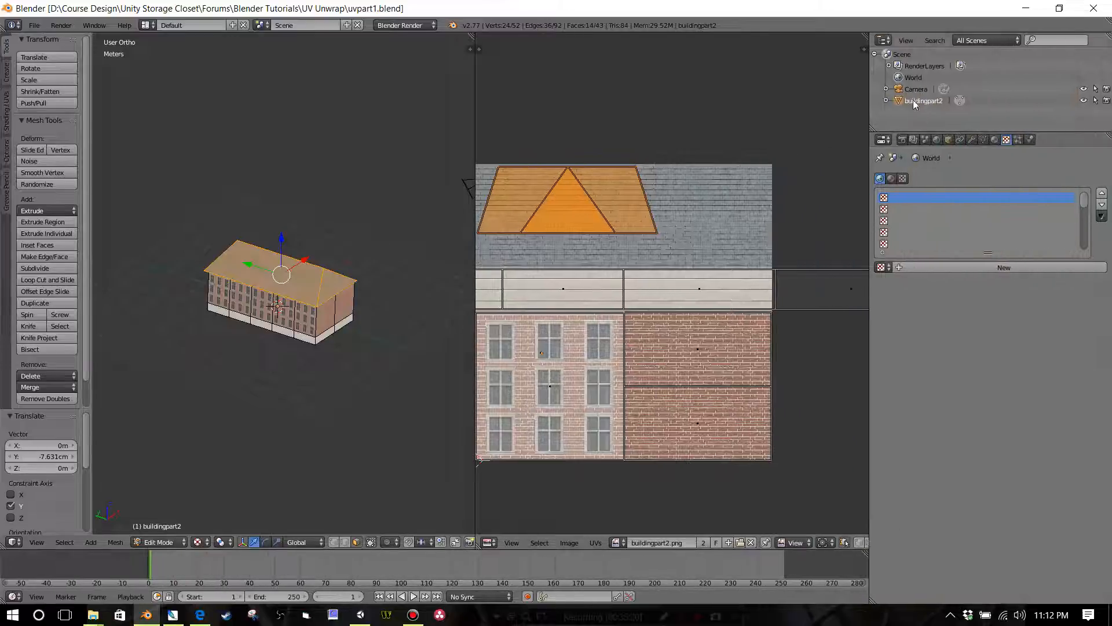
scroll(314, 286, "up", 3)
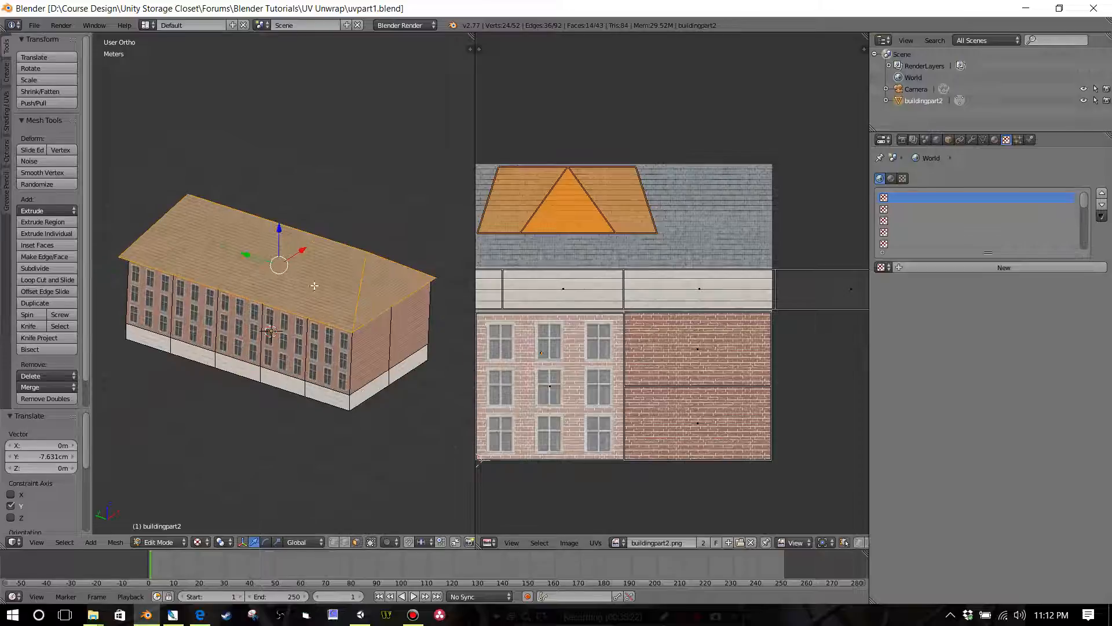
scroll(346, 363, "down", 1)
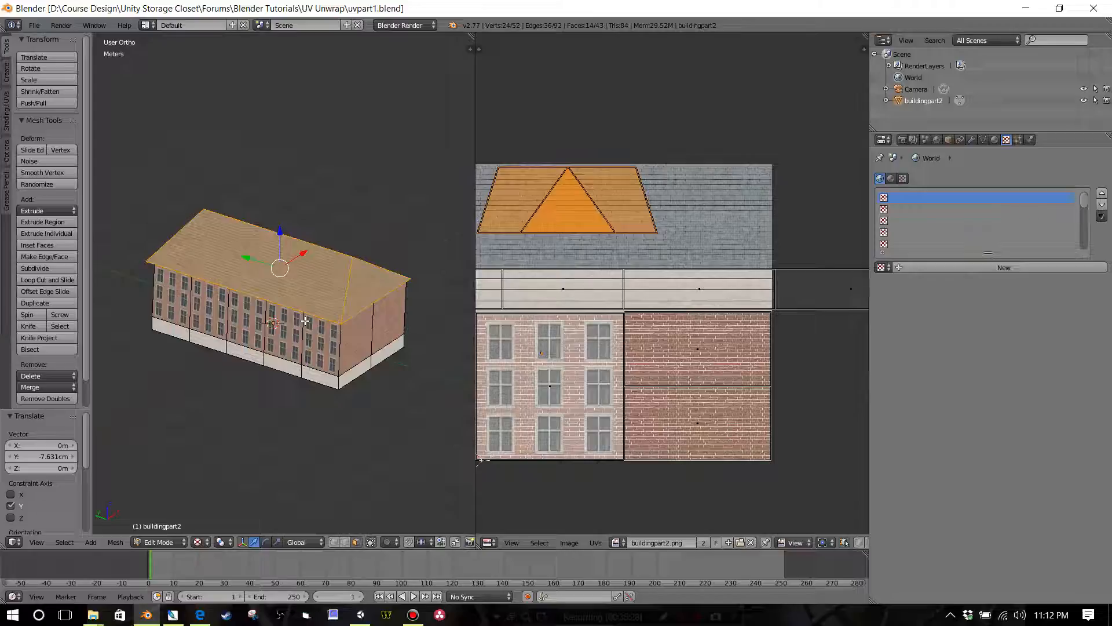
Step: Separate the selected roof faces into their own object and name that object roof
key("p")
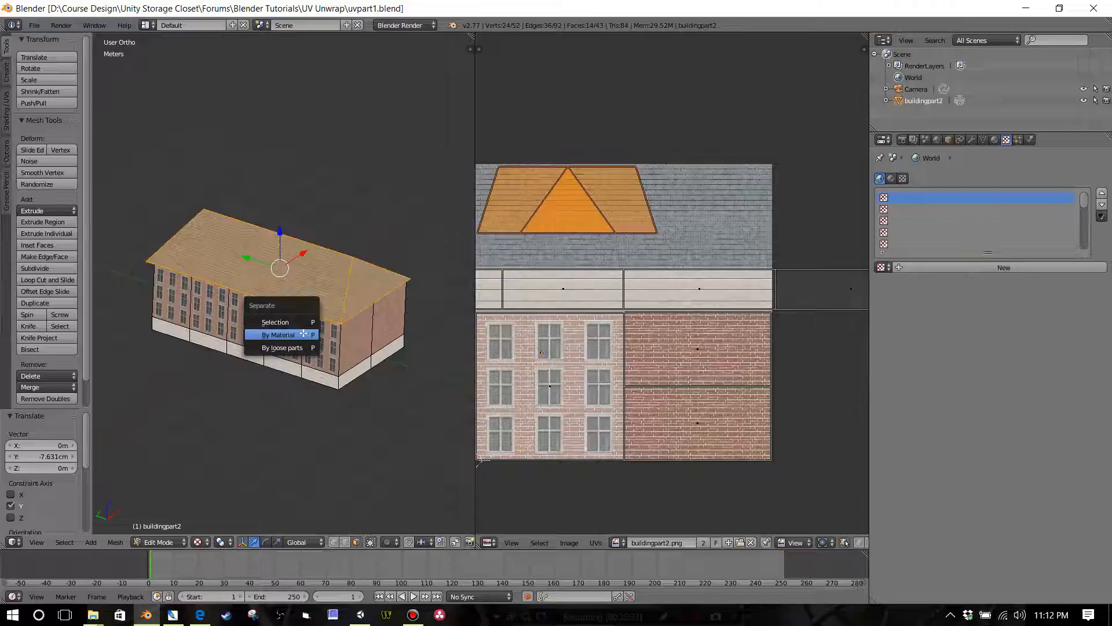
left_click(305, 321)
scroll(334, 308, "down", 1)
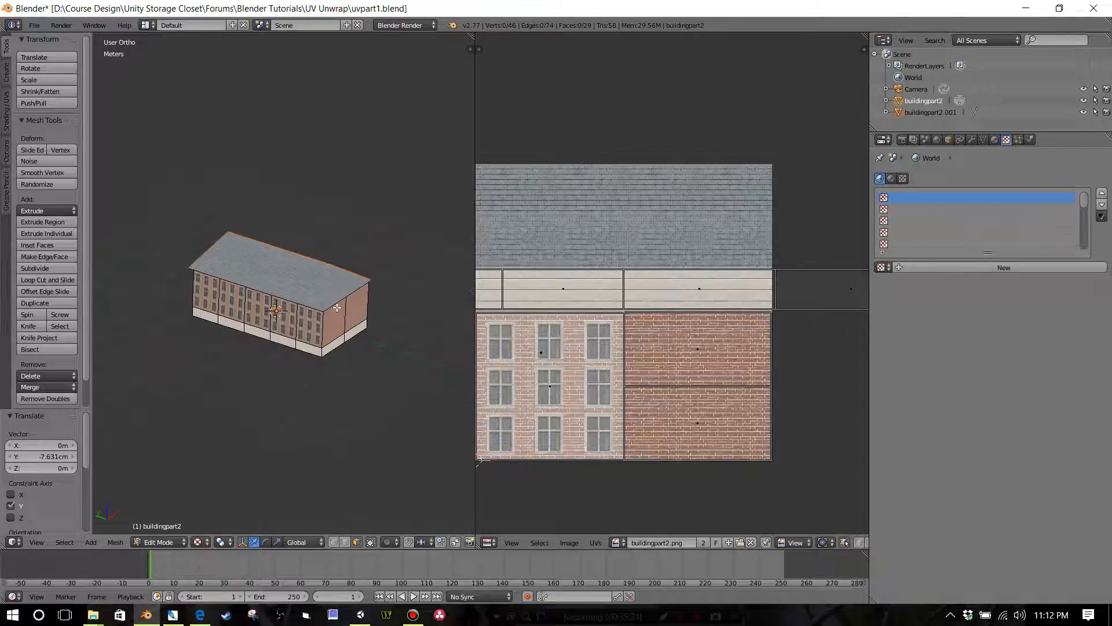
left_click(931, 112)
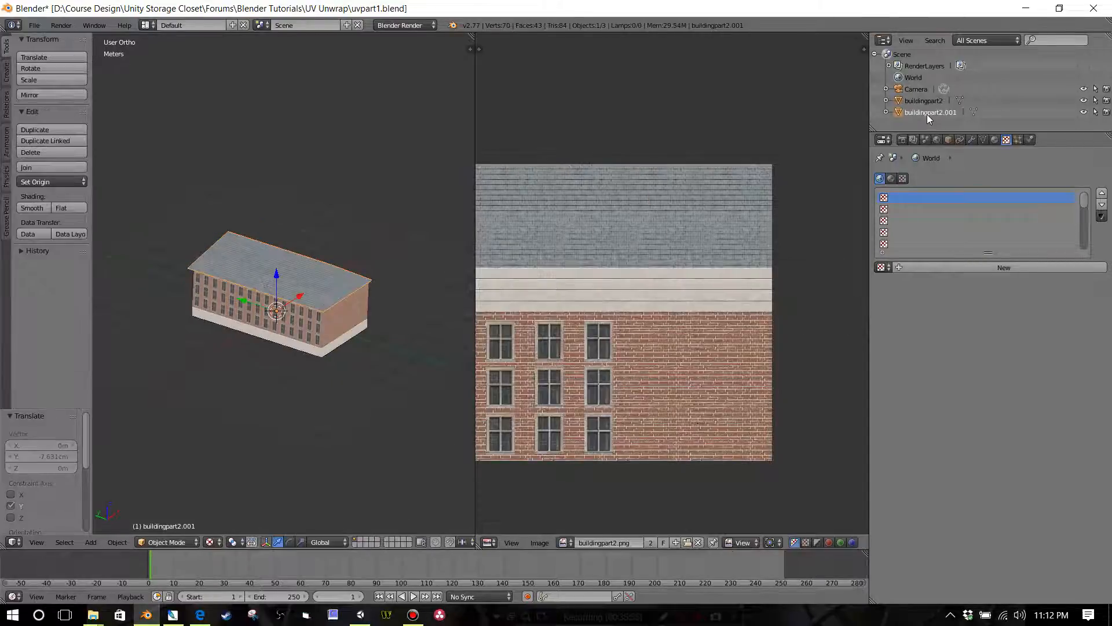
double_click(927, 114)
type("roo")
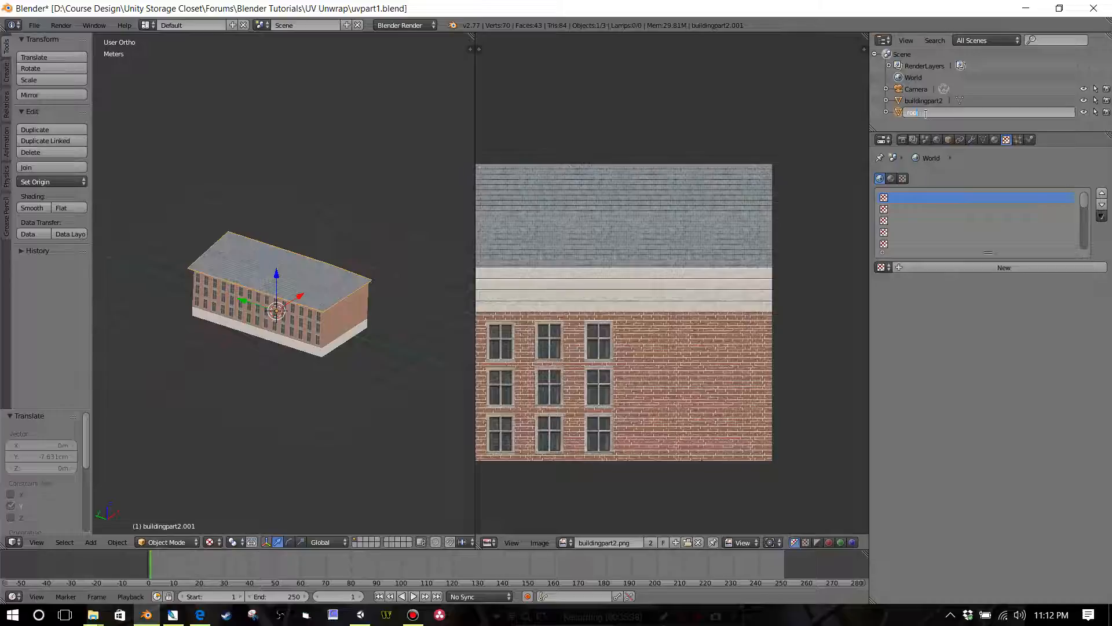
type("f")
key("Return")
Step: Rename the remaining wall object, buildingpart2, as buildign
double_click(922, 101)
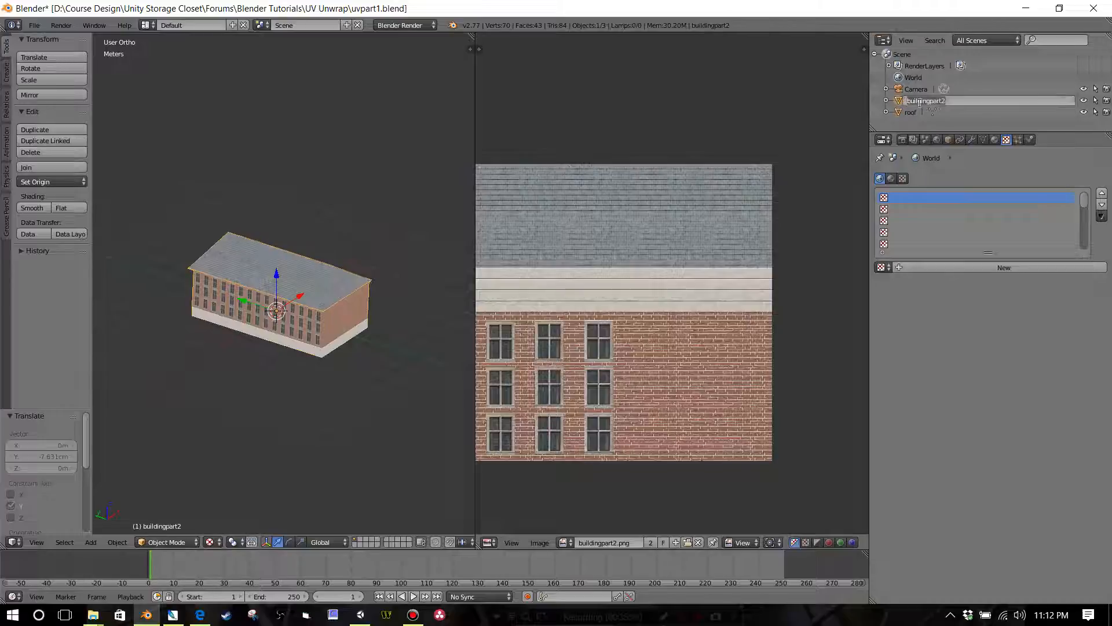
type("buildign")
key("Return")
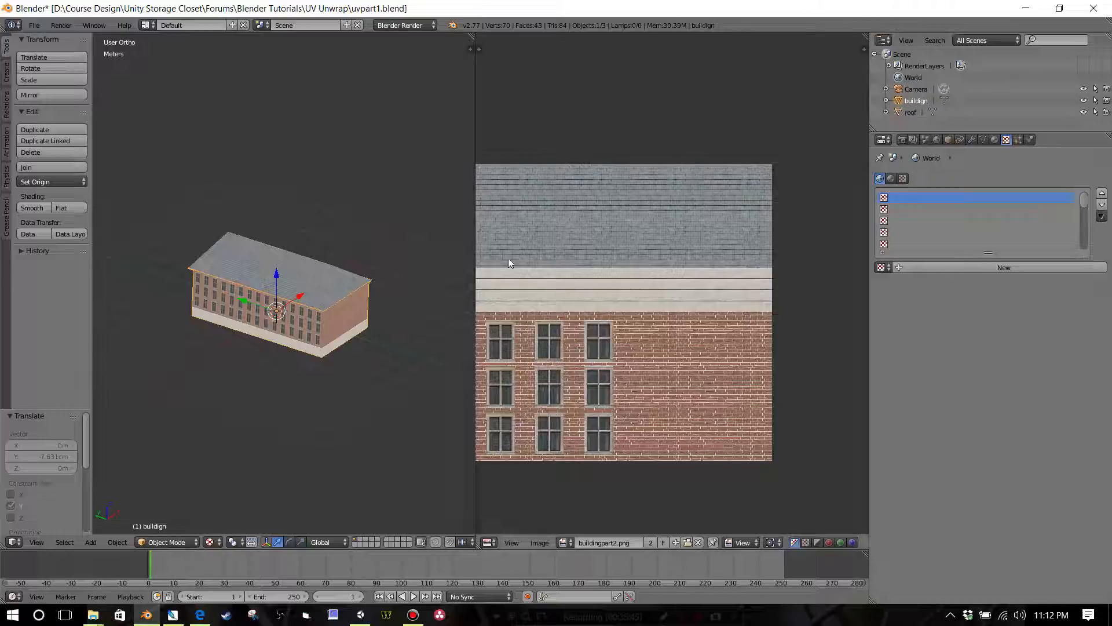
Step: Select the roof and the walls in turn to check that they are separate objects
scroll(355, 333, "up", 3)
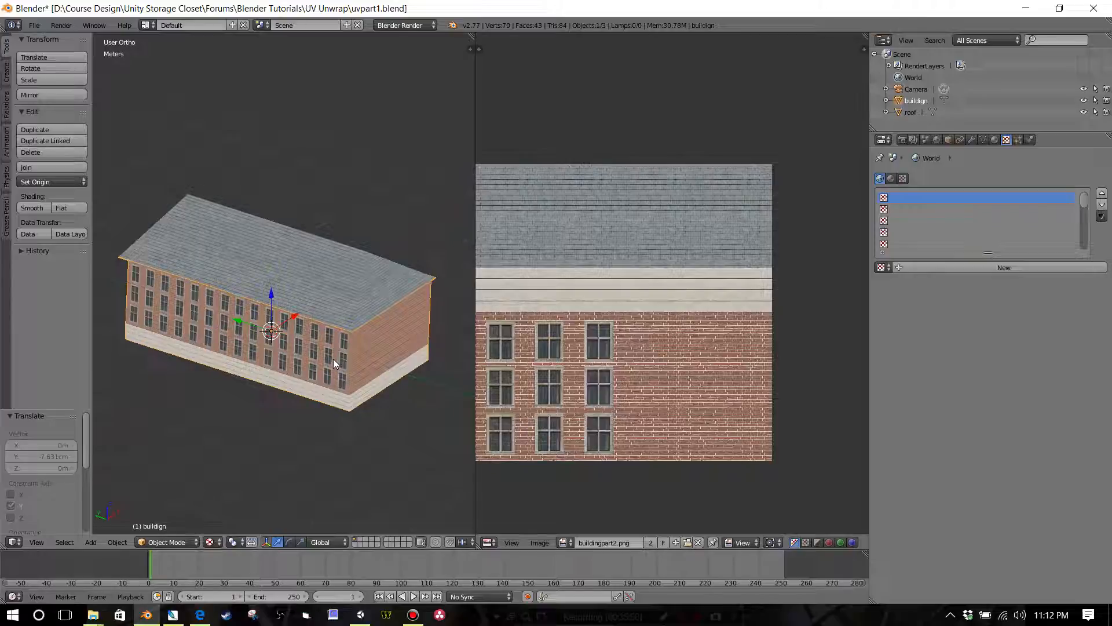
middle_click_drag(333, 312, 361, 358)
right_click(367, 295, "shift")
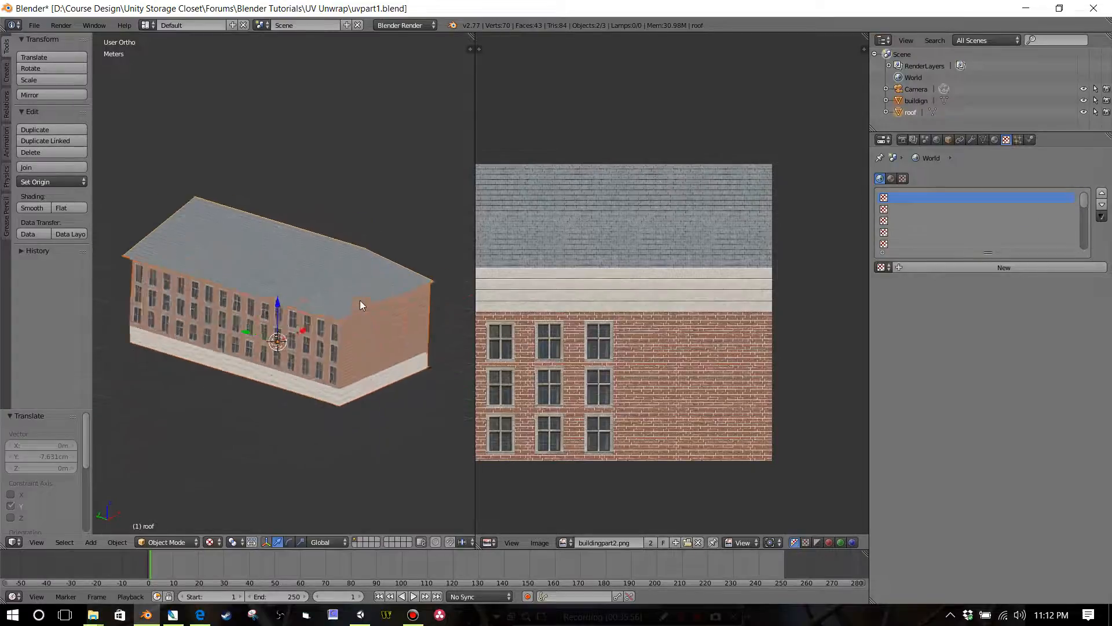
scroll(360, 300, "up", 1)
right_click(377, 331)
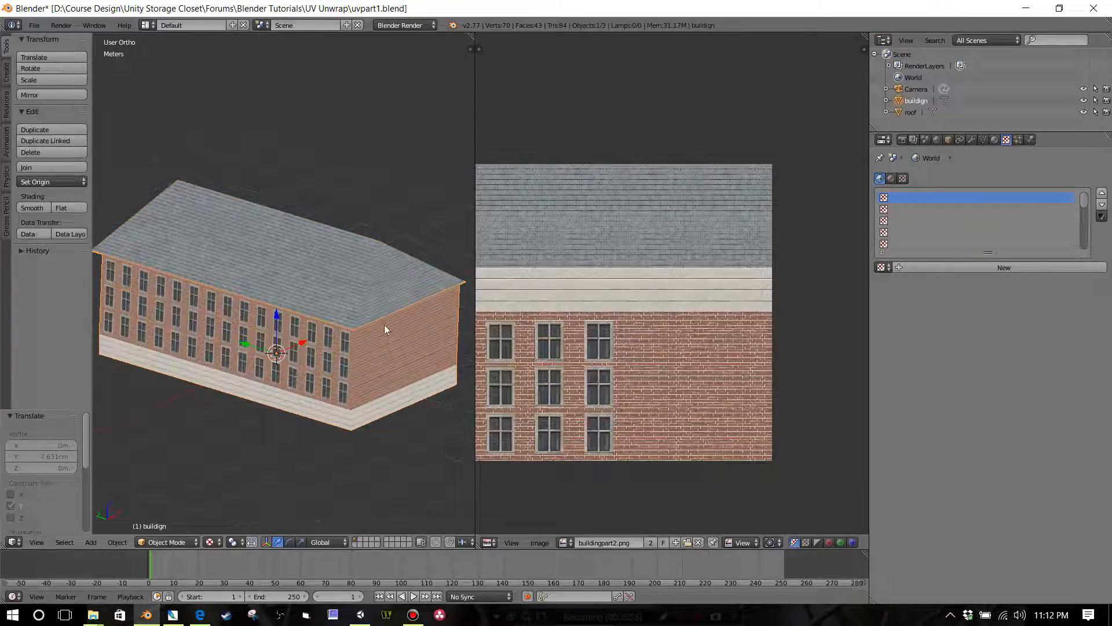
right_click(384, 358, "shift")
Step: Join the roof and the walls into a single object and correct its name to building
right_click(374, 306, "shift")
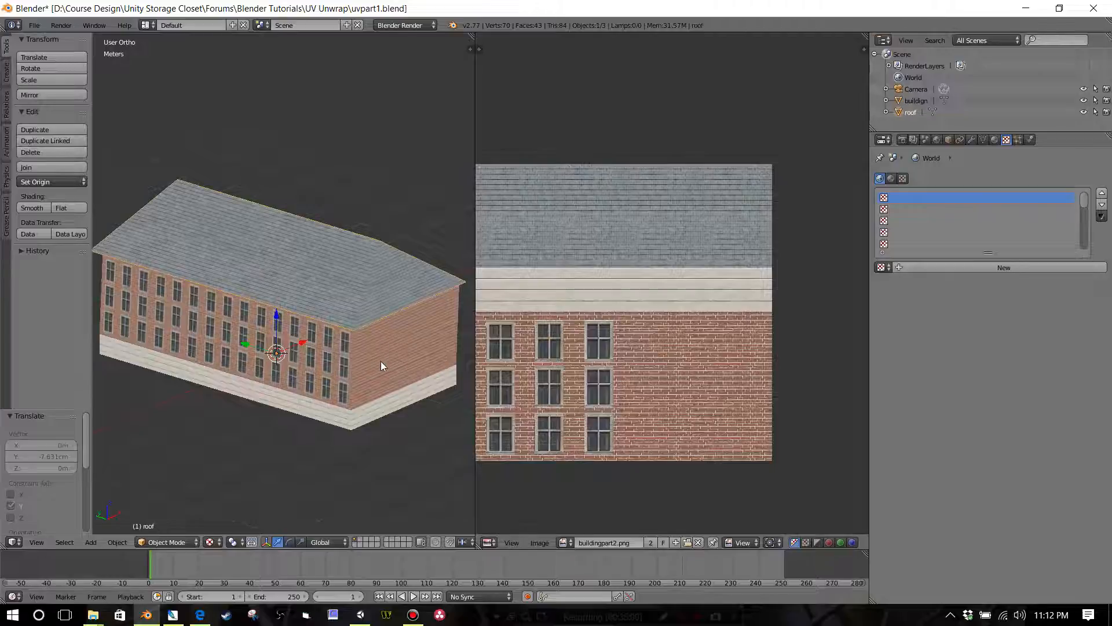
right_click(381, 360, "shift")
scroll(394, 369, "down", 2)
mouse_move(398, 355)
middle_mouse_down()
mouse_move(393, 310)
mouse_move(388, 345)
middle_mouse_up()
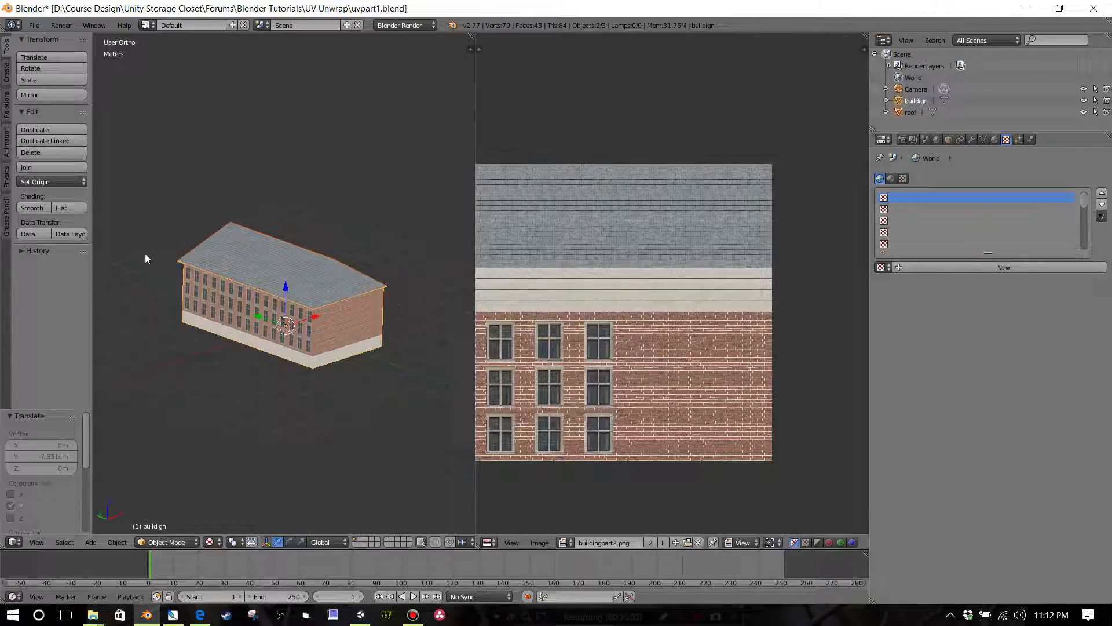
left_click(35, 167)
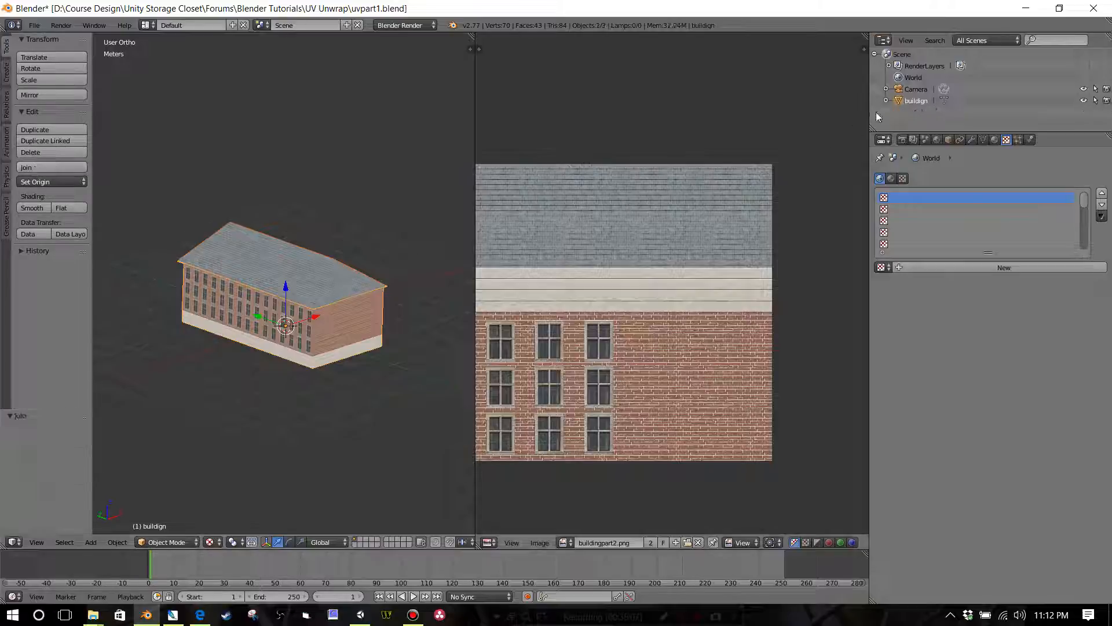
double_click(926, 100)
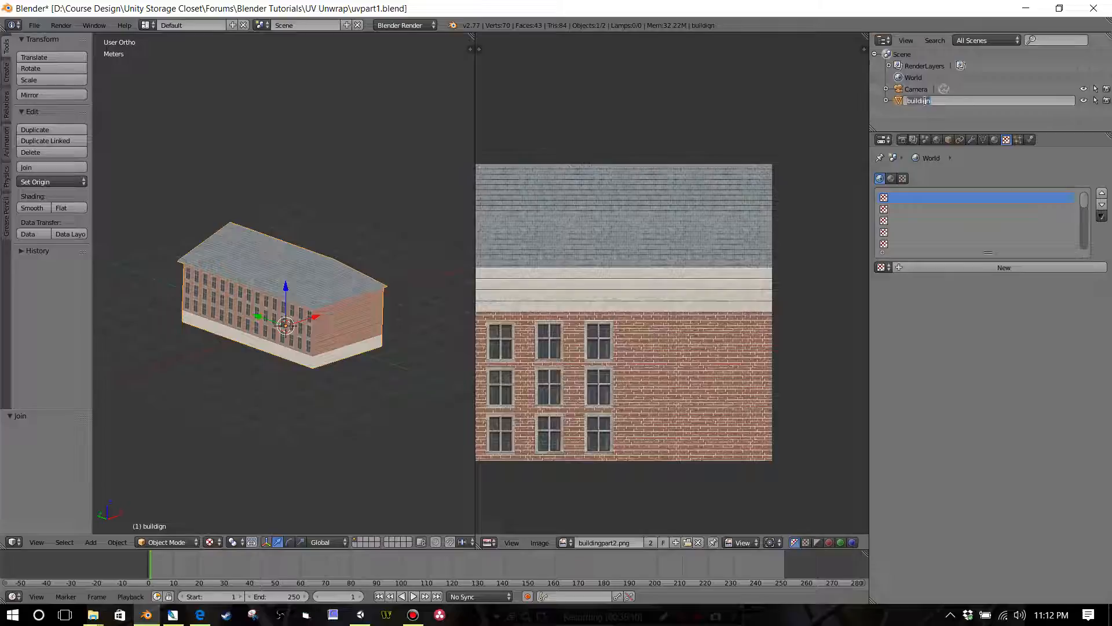
key("BackSpace")
key("Return")
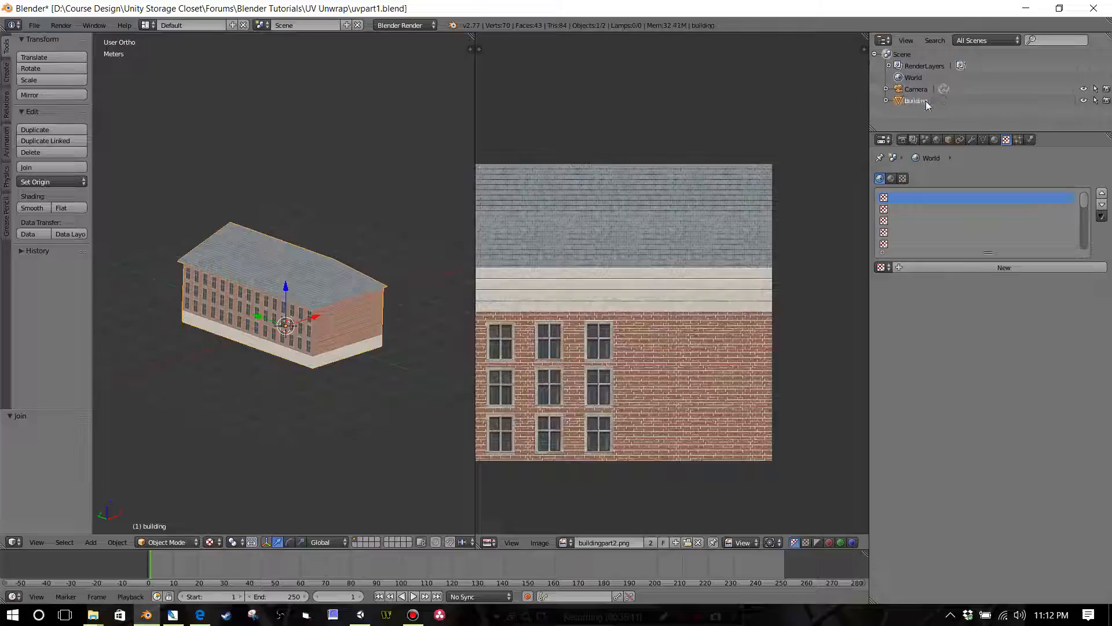
Step: Save the current Blender file and save it again under the name uvpart1_merge.blend in the UV Unwrap folder
left_click(34, 24)
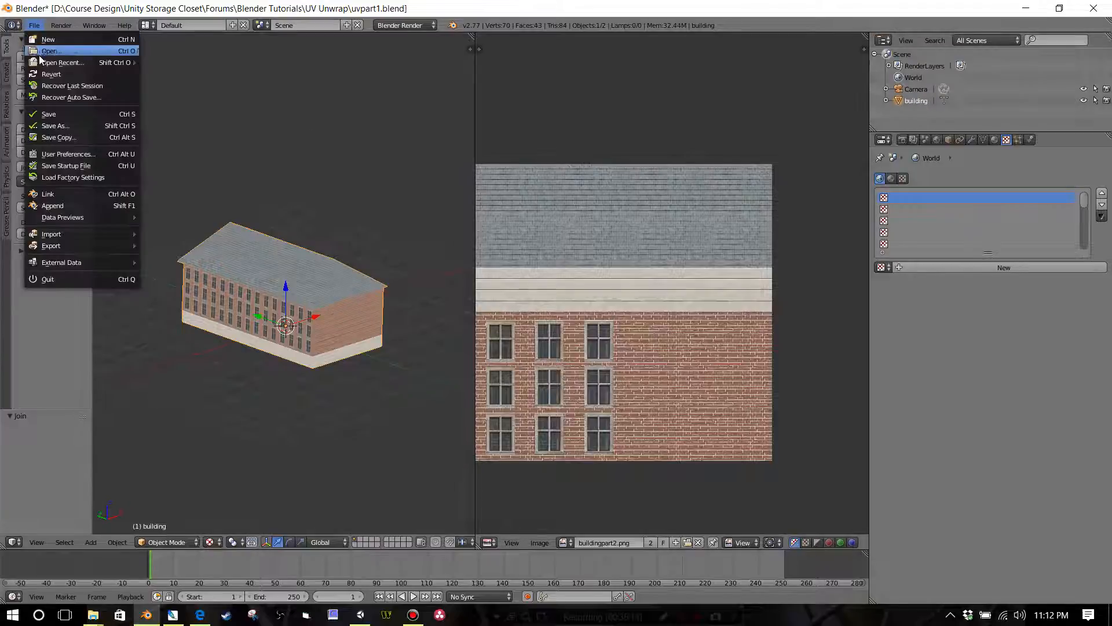
left_click(52, 116)
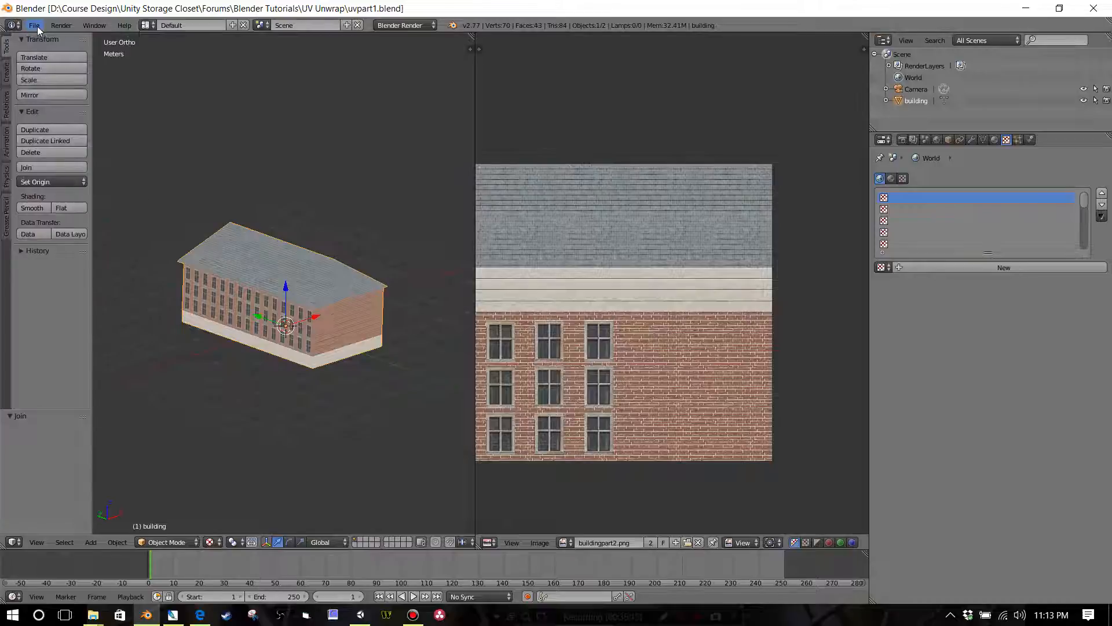
left_click(37, 26)
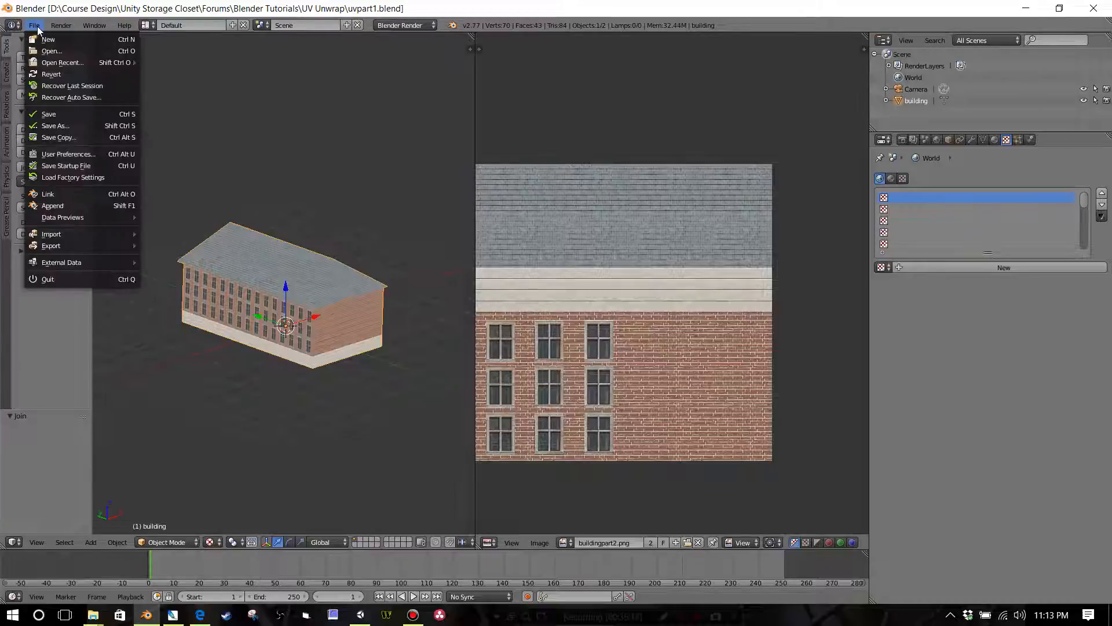
left_click(55, 126)
left_click(209, 69)
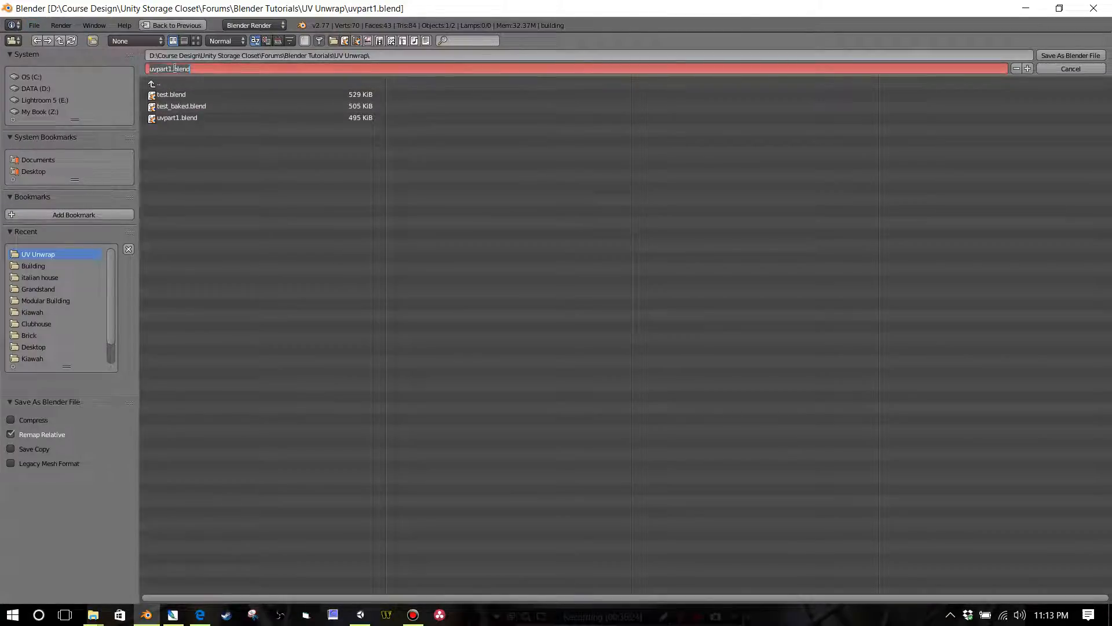
left_click_drag(175, 68, 217, 68)
type("_merge")
key("Return")
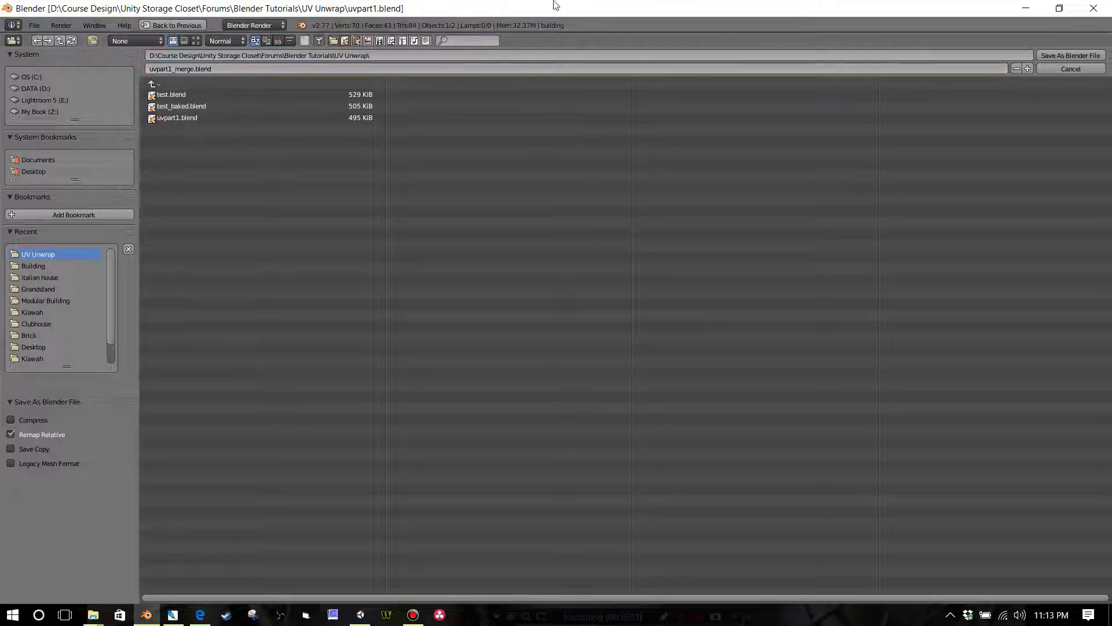
left_click(1070, 56)
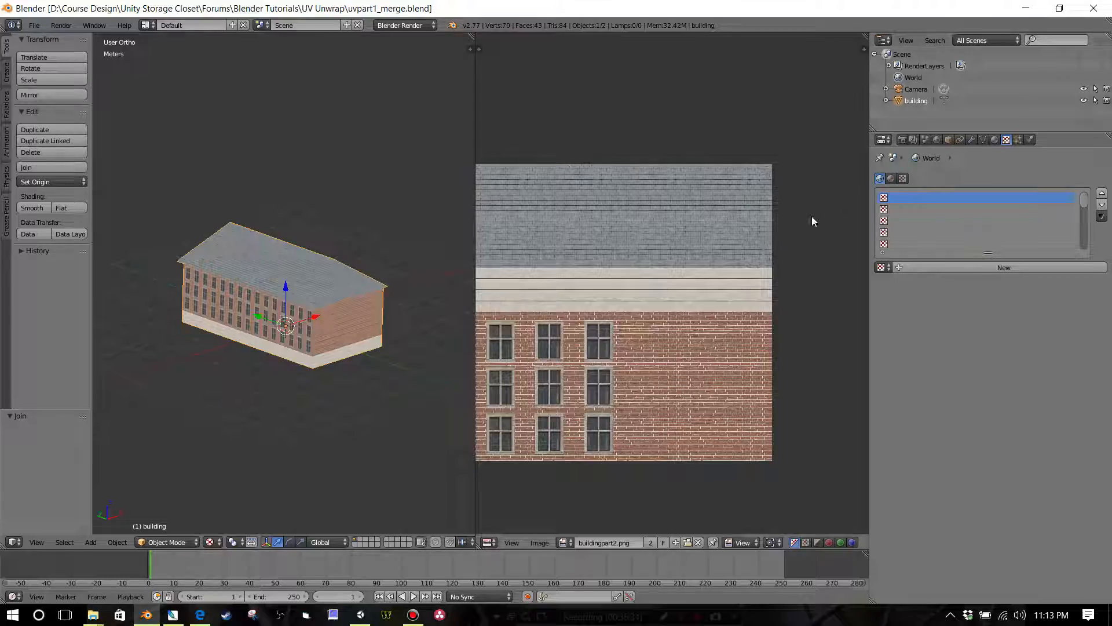
Step: Bring the whole texture atlas into view and delete the Camera object from the scene
middle_click_drag(514, 242, 534, 242)
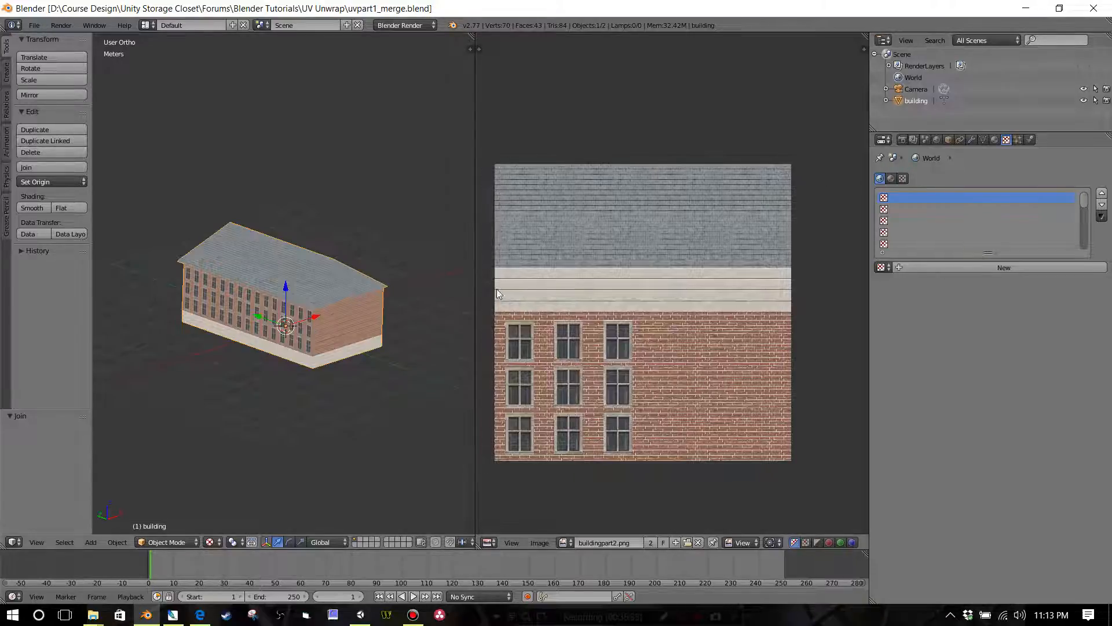
right_click(909, 92)
left_click(920, 90)
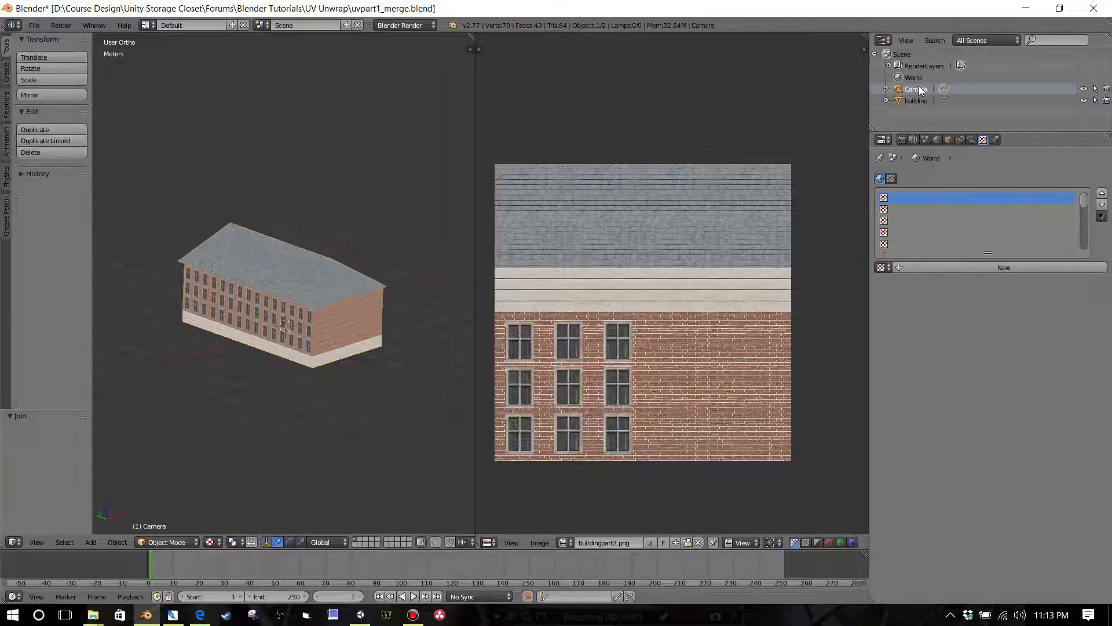
right_click(920, 91)
left_click(921, 91)
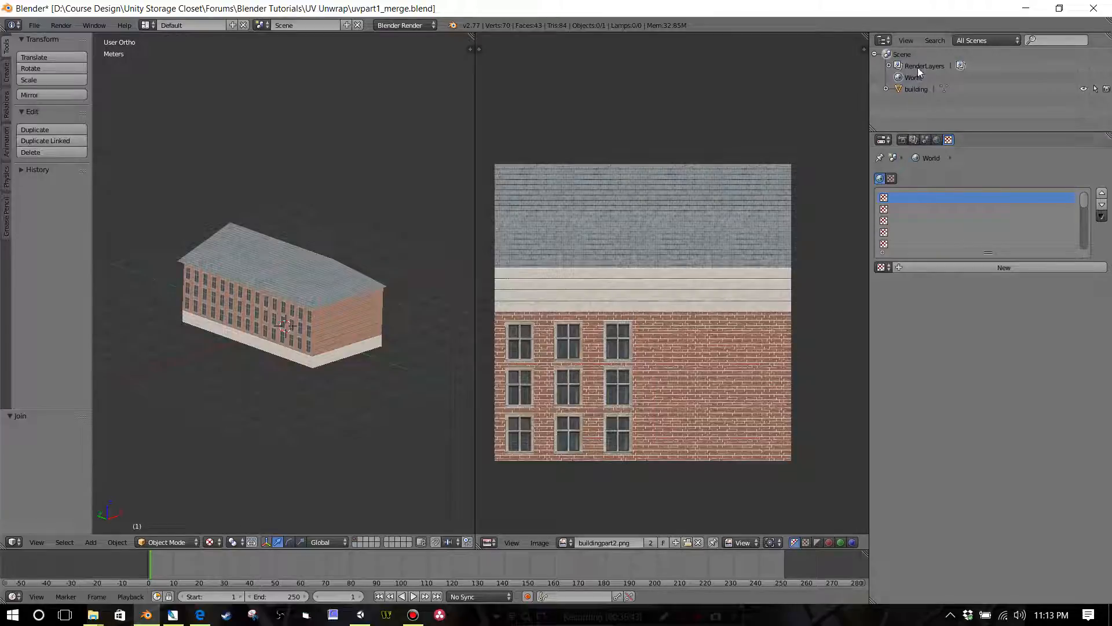
Step: Select the building, show its buildingpart2 material settings and save the Blender file
right_click(321, 304)
left_click(995, 139)
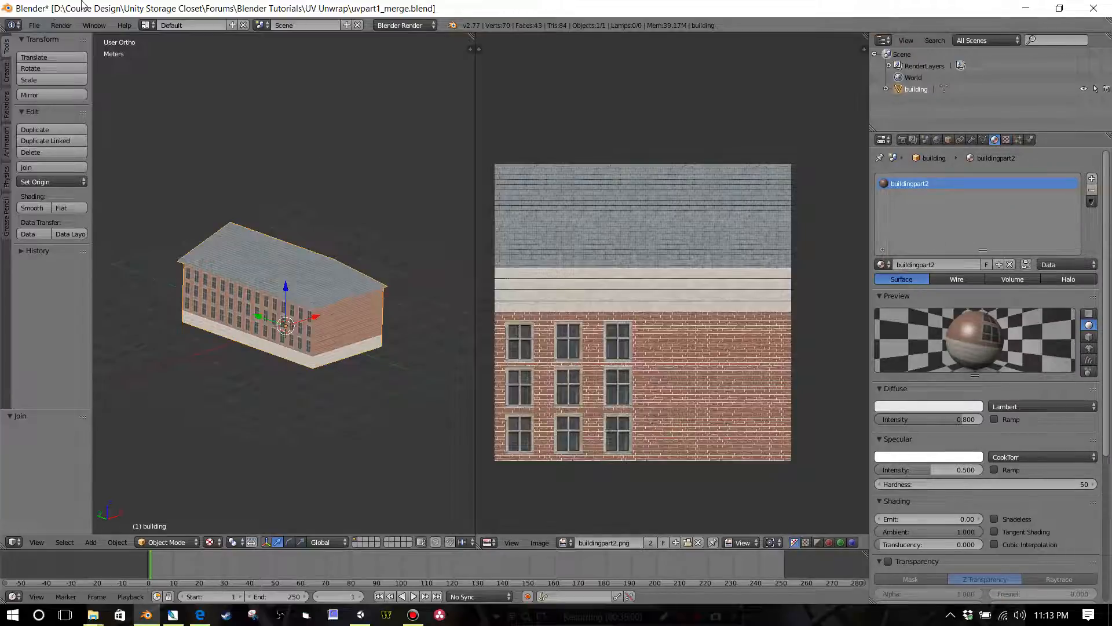
left_click(34, 25)
left_click(55, 114)
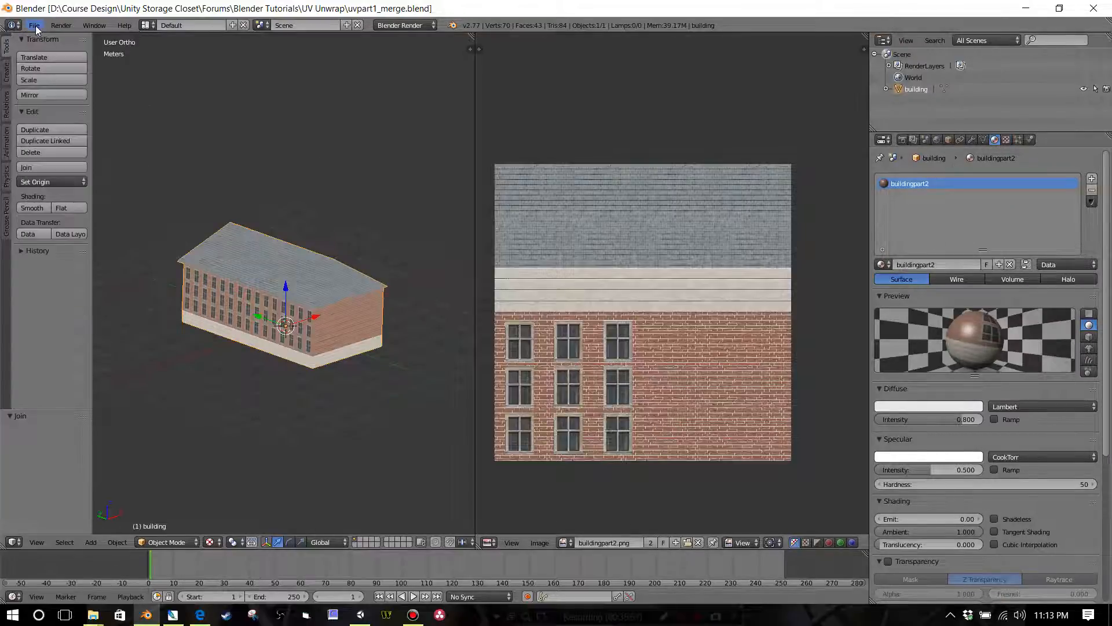
Step: Export the model in FBX format as uvpart1_merge.fbx to the UV Unwrap folder
left_click(34, 24)
mouse_move(82, 245)
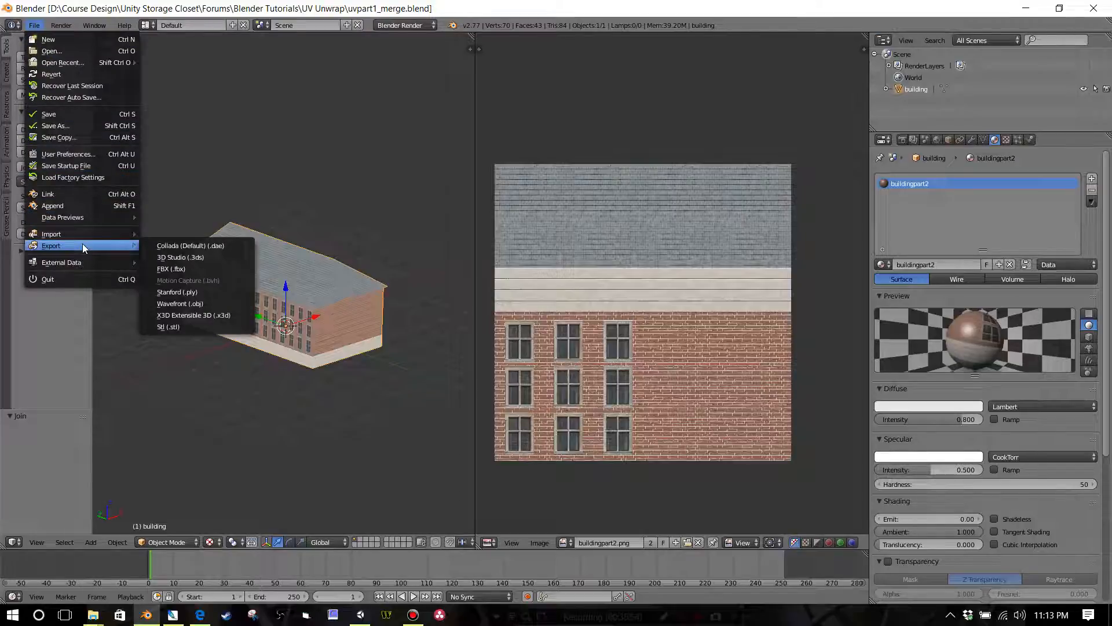
left_click(171, 269)
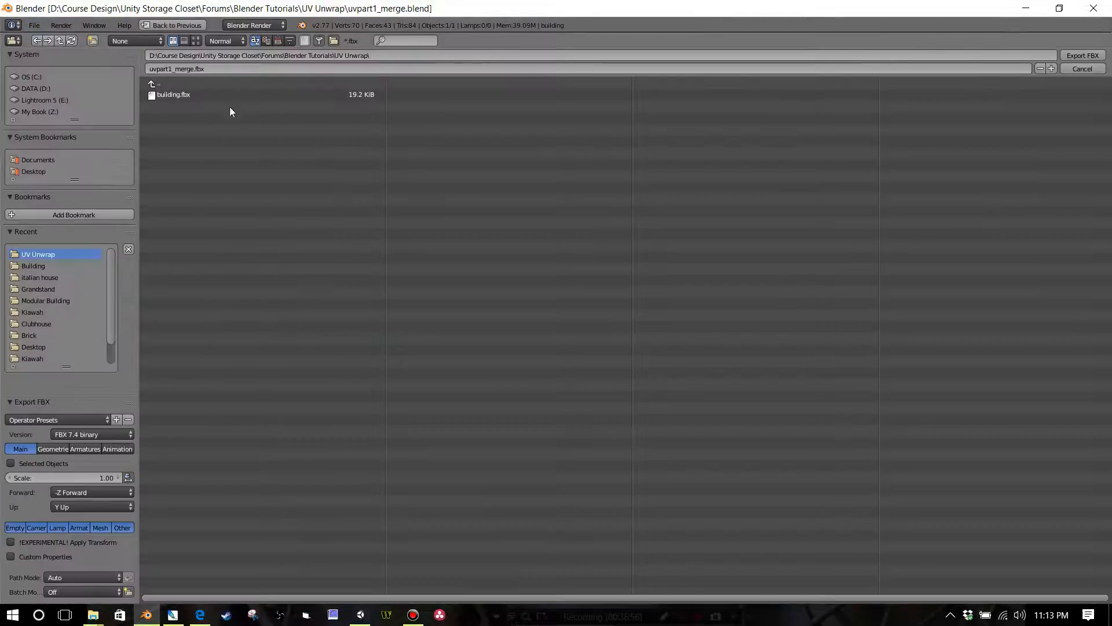
left_click(215, 70)
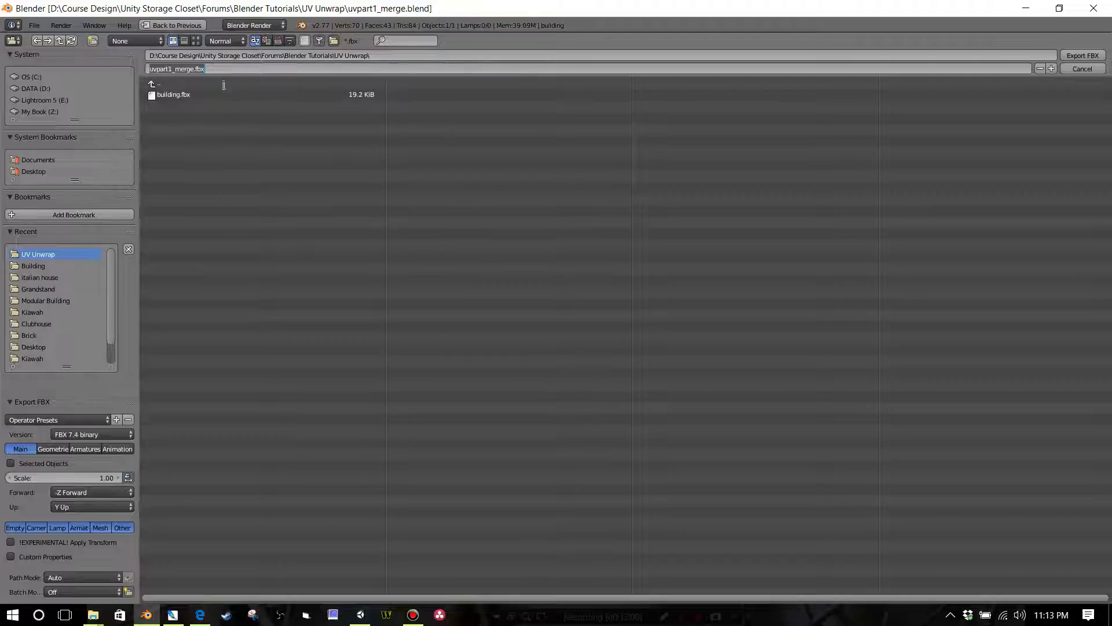
left_click(1083, 57)
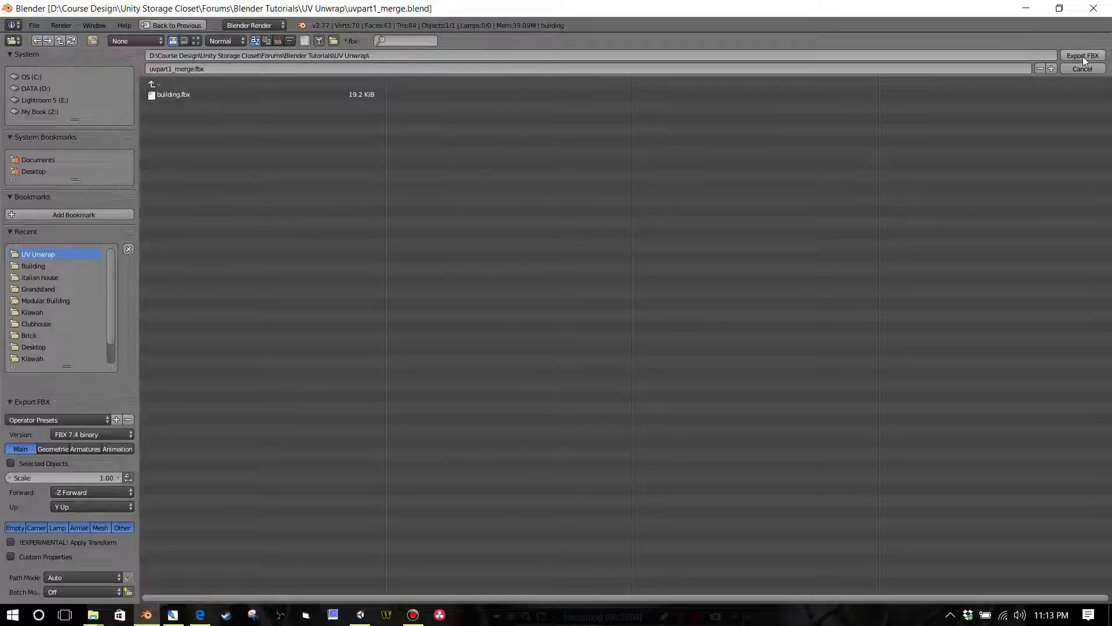
left_click(1083, 57)
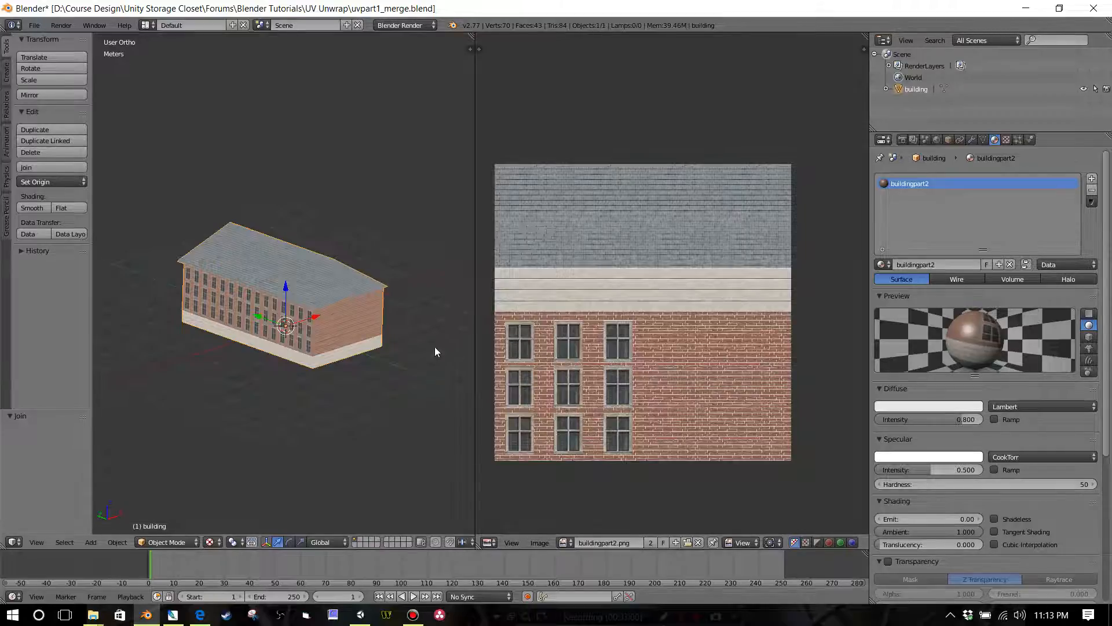
Step: Switch to Unity and view the Objects folder's contents under My Assets, with the Prefabs folder collapsed
left_click(360, 615)
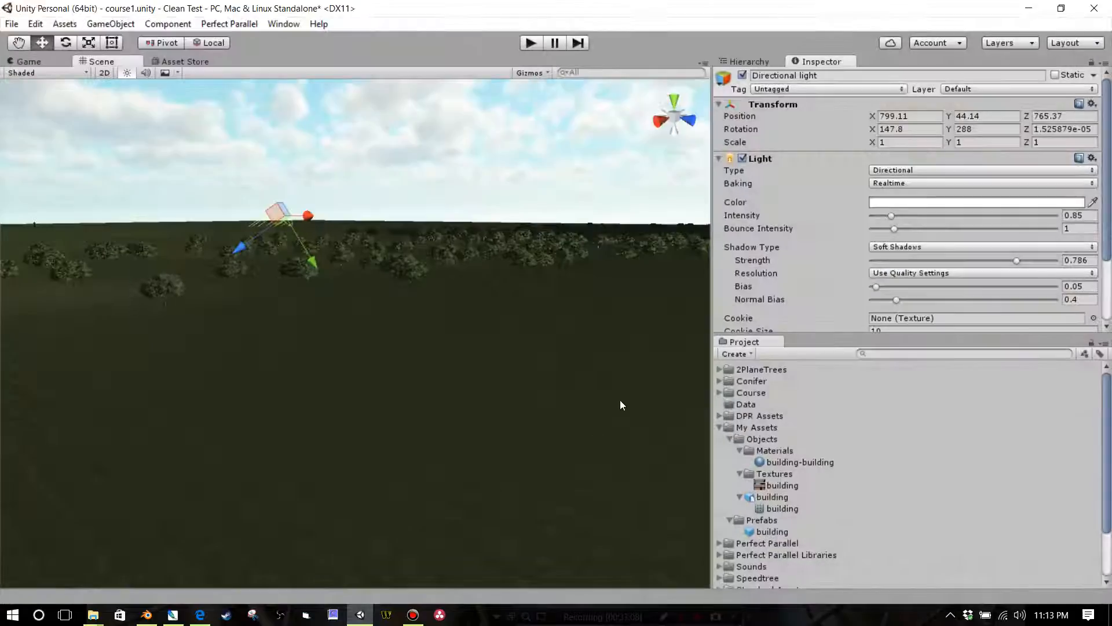
left_click(729, 439)
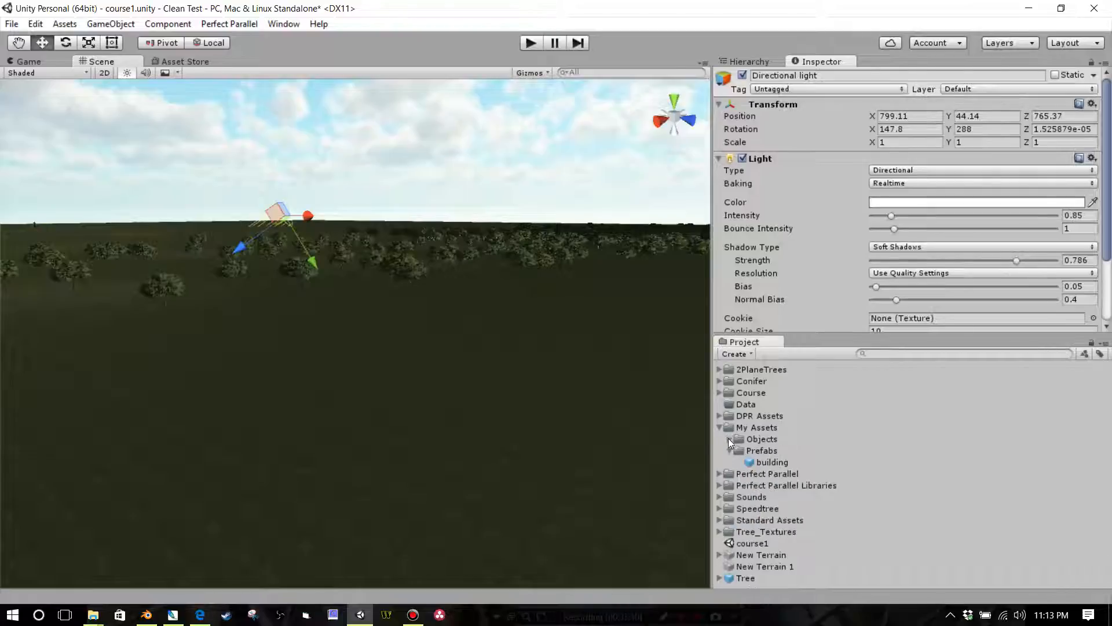
left_click(730, 450)
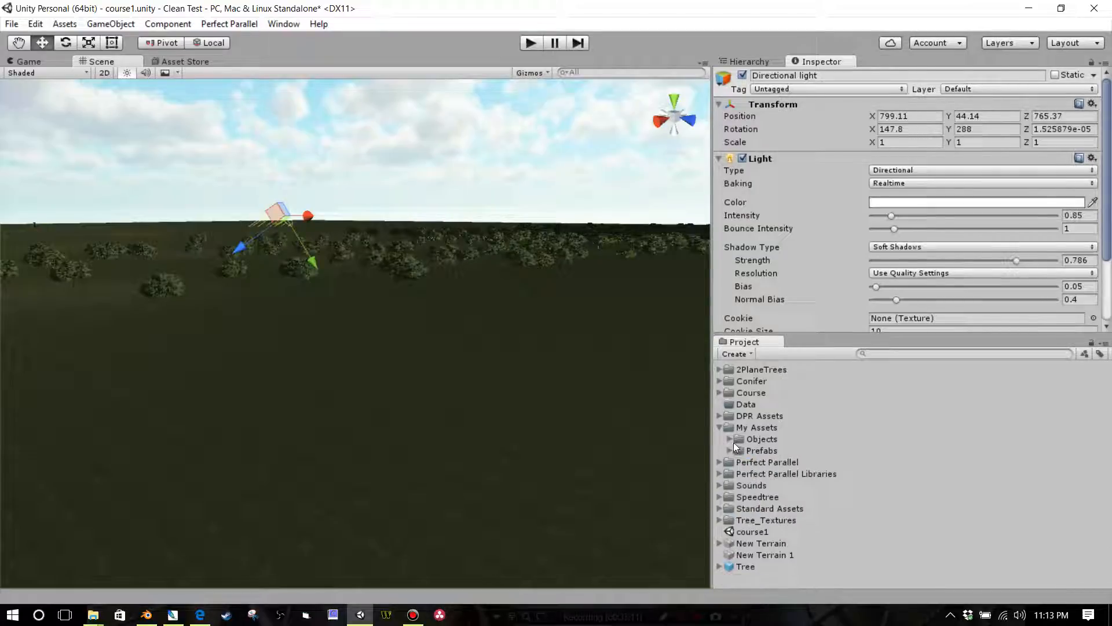
left_click(730, 439)
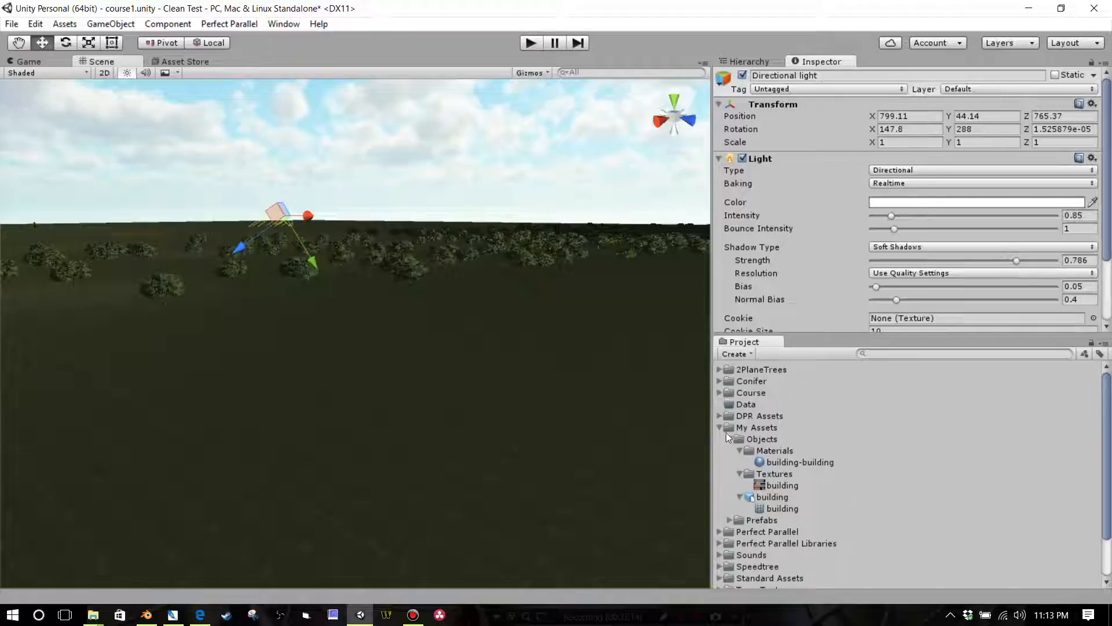
left_click(728, 439)
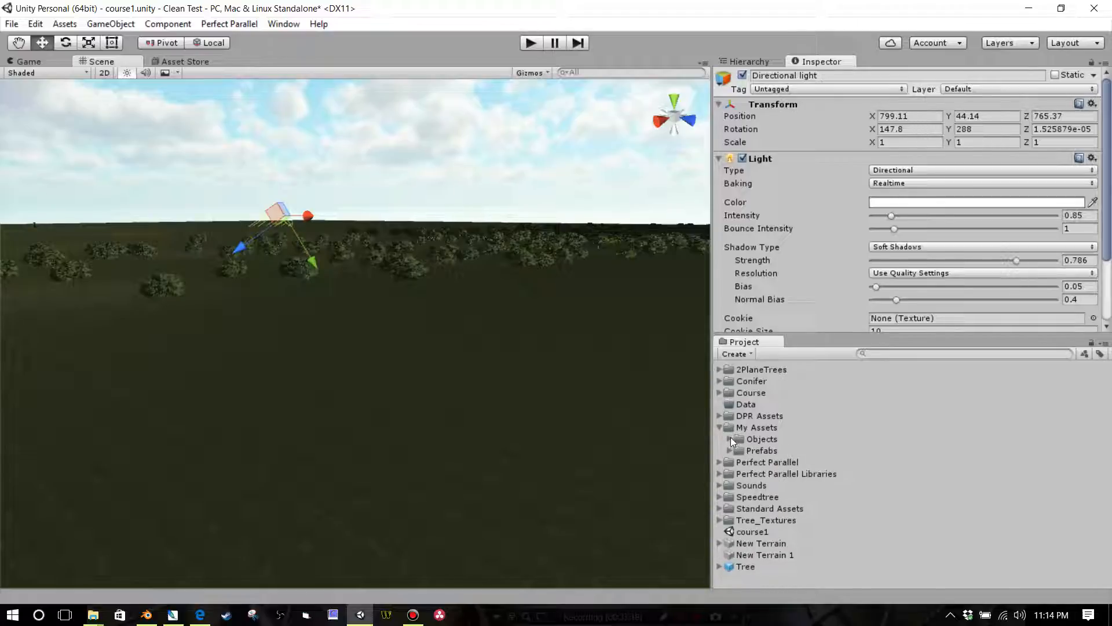
left_click(730, 438)
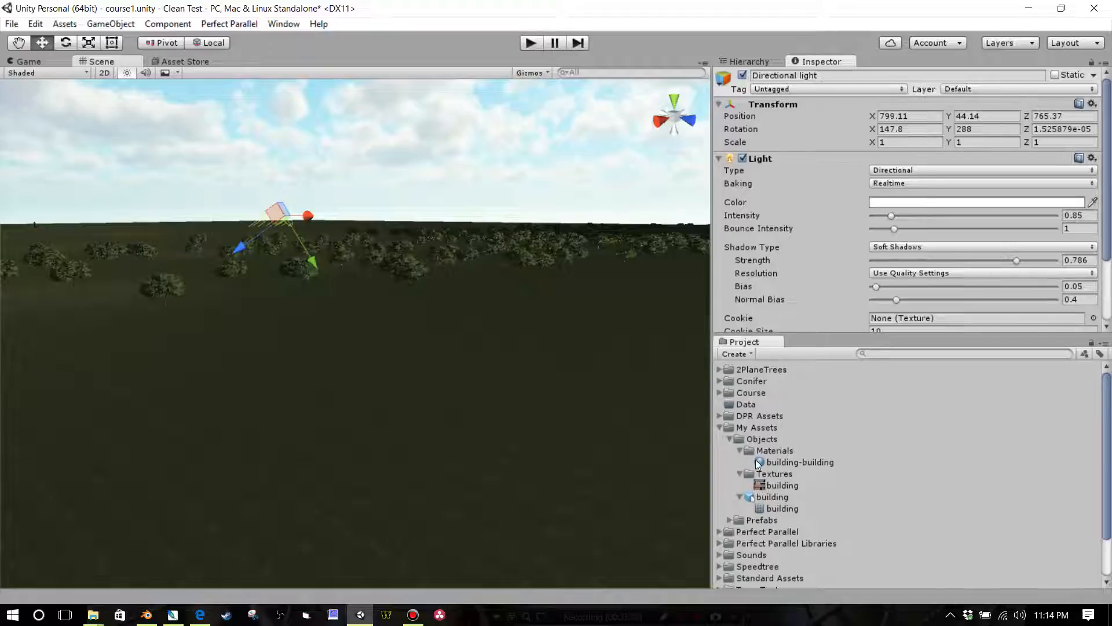
Step: Collapse the Materials, Textures and building entries and import uvpart1_merge.fbx from the UV Unwrap folder into the Objects folder
left_click(740, 451)
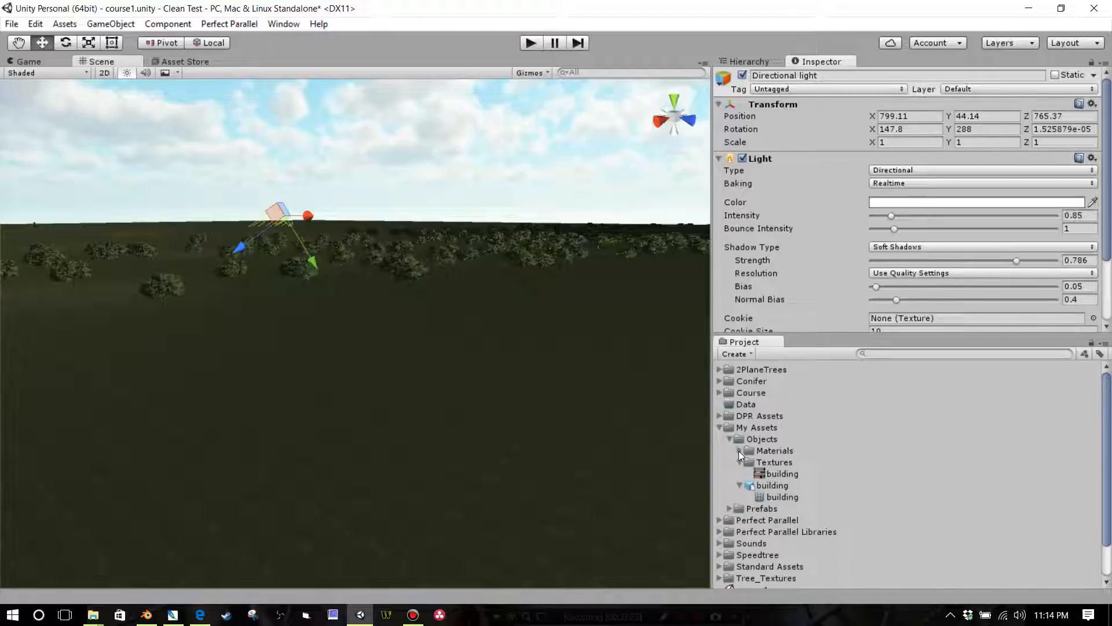
left_click(739, 462)
left_click(739, 472)
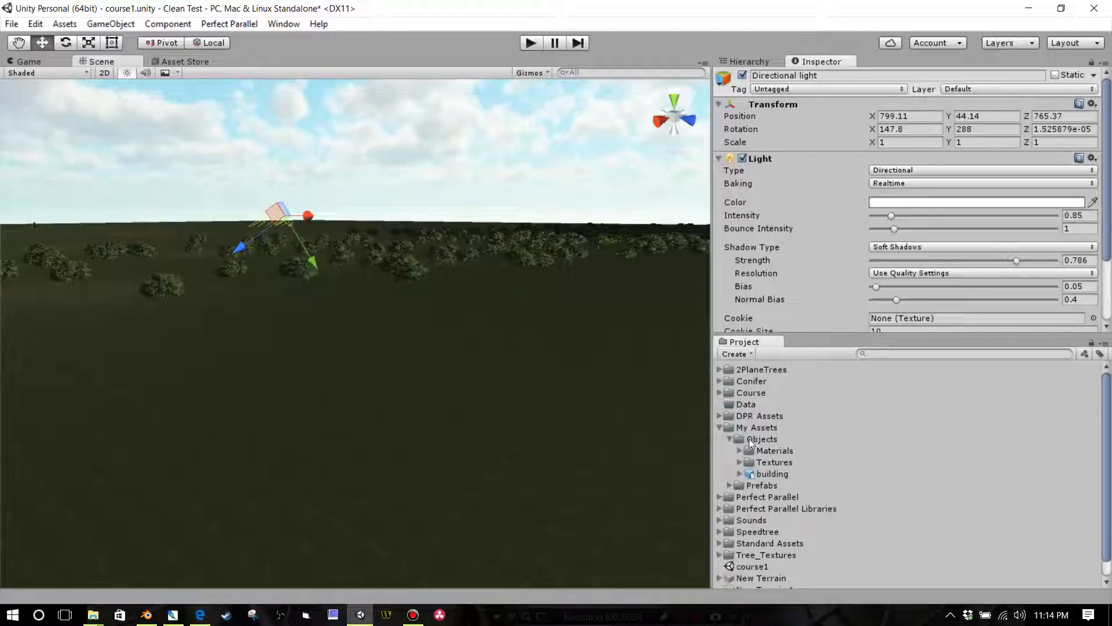
right_click(752, 439)
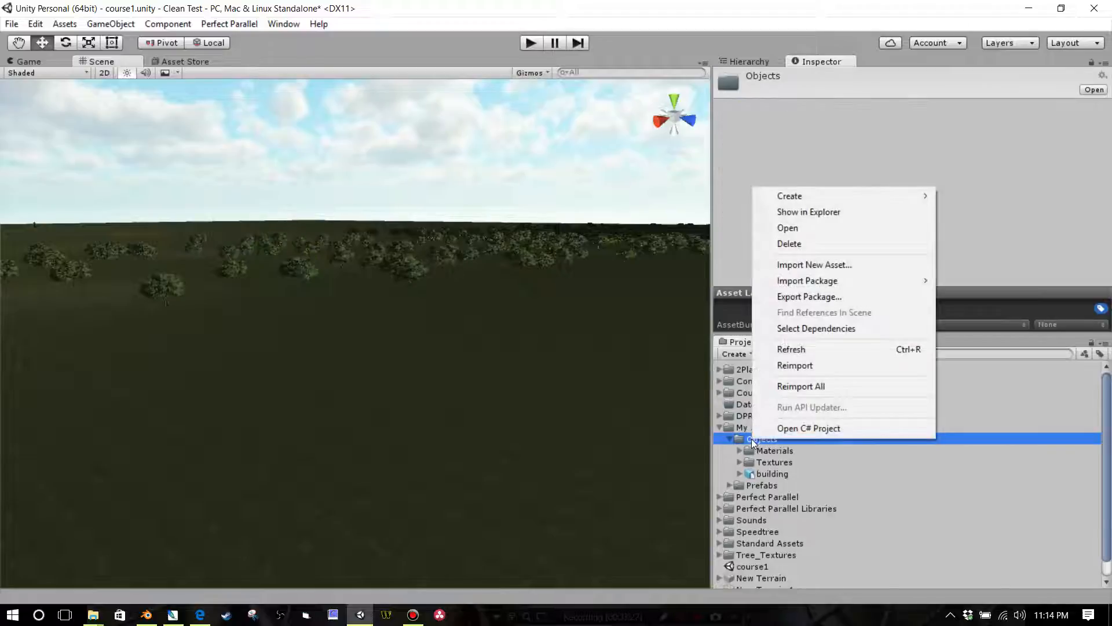
left_click(820, 266)
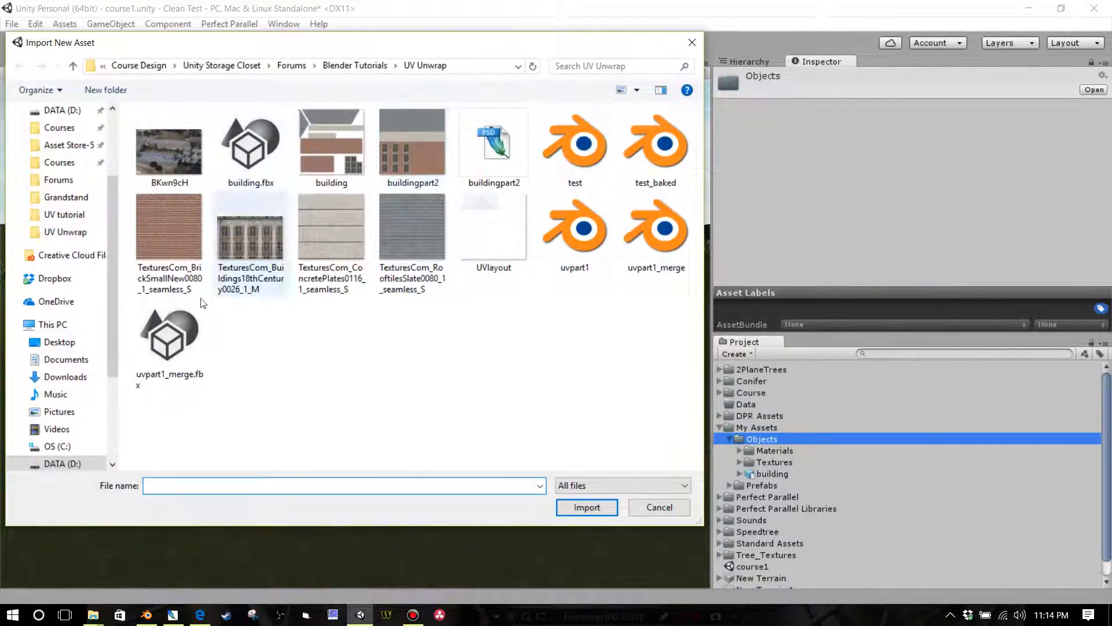
left_click(188, 355)
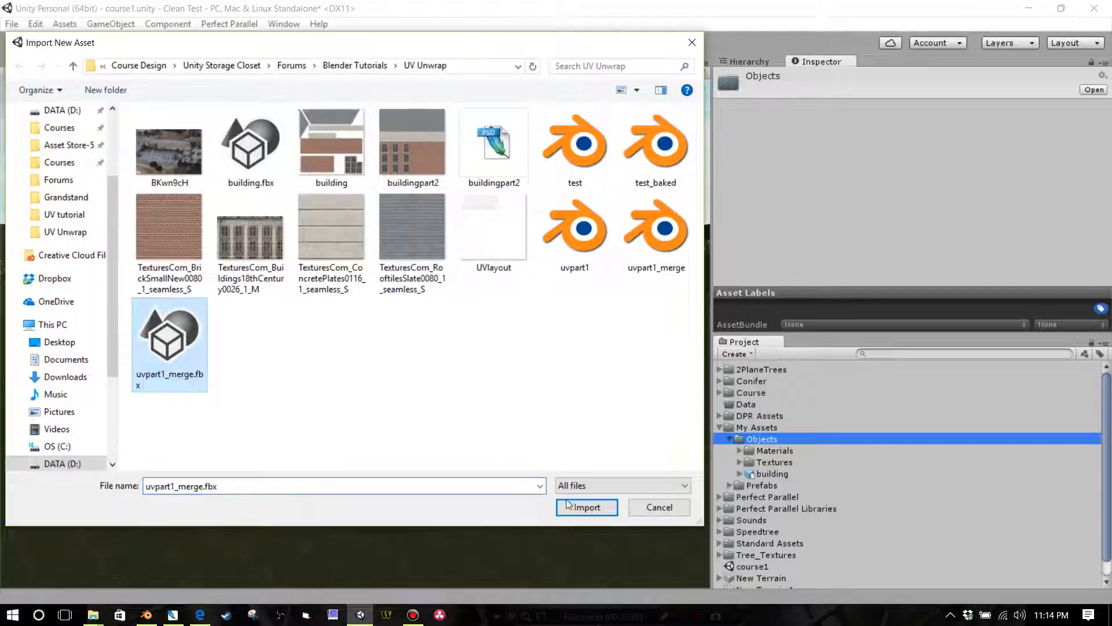
left_click(586, 508)
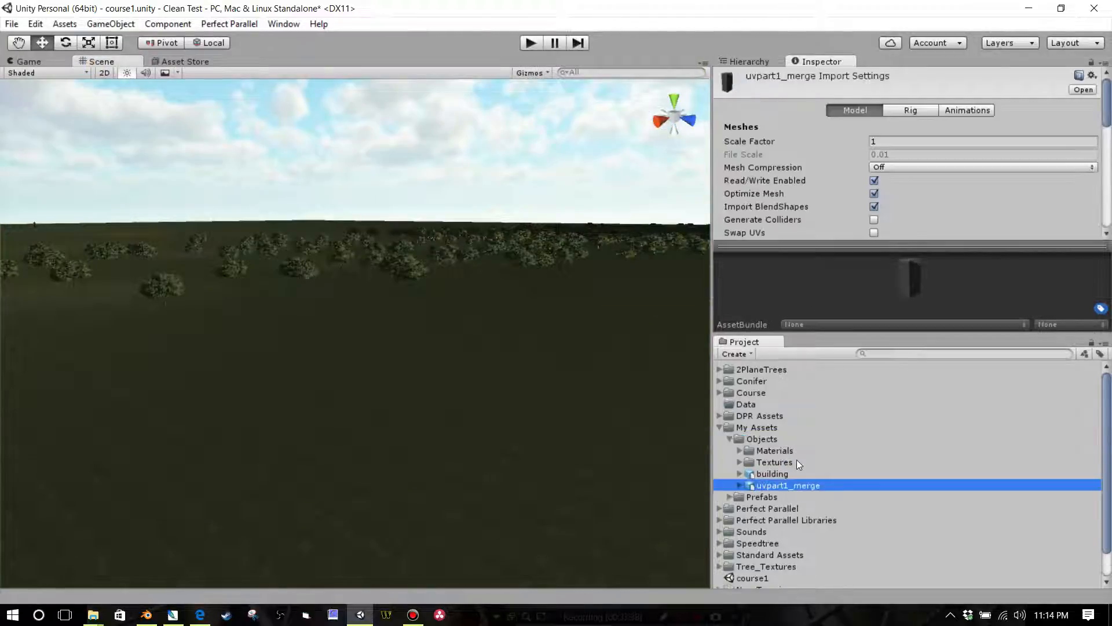
Step: Examine the imported uvpart1_merge model's building mesh and the settings of its buildingpart2 material
left_click(740, 486)
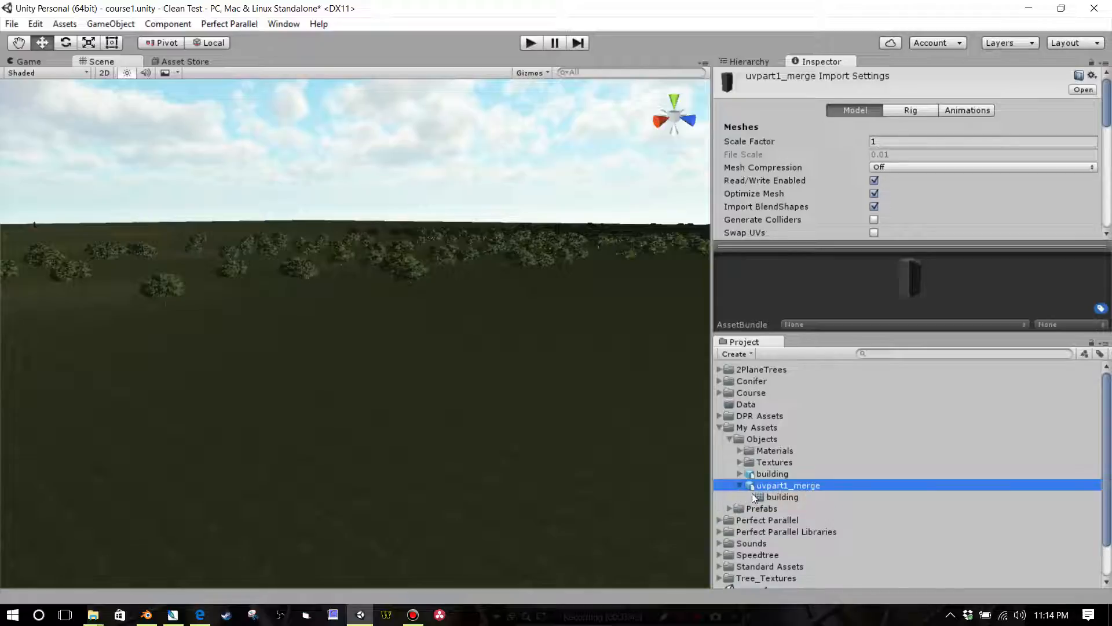
left_click(771, 496)
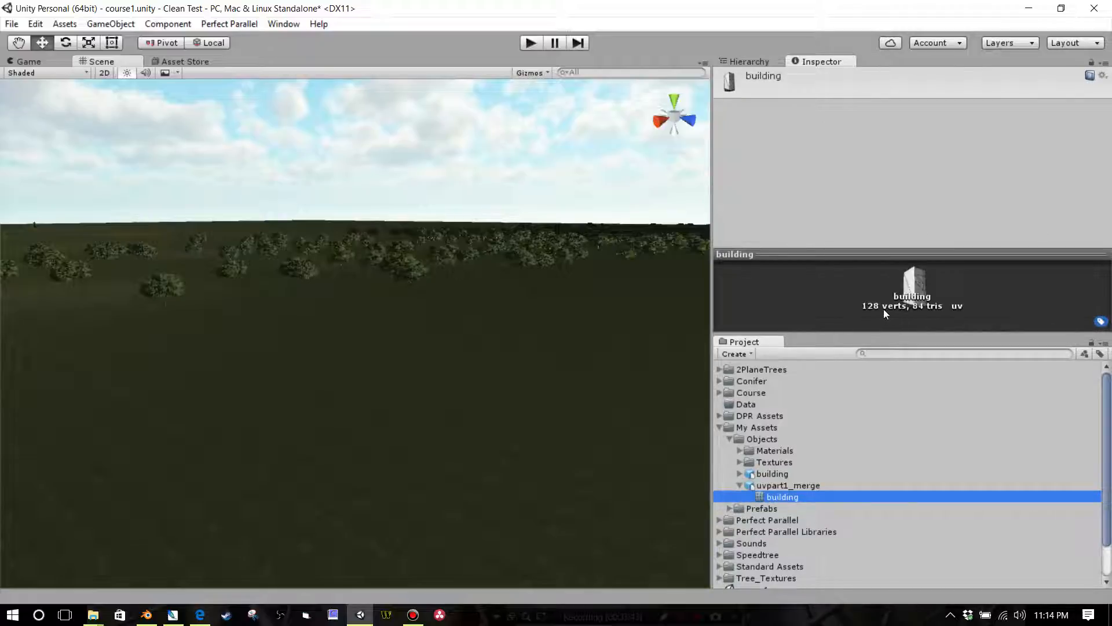
left_click(740, 485)
left_click(740, 450)
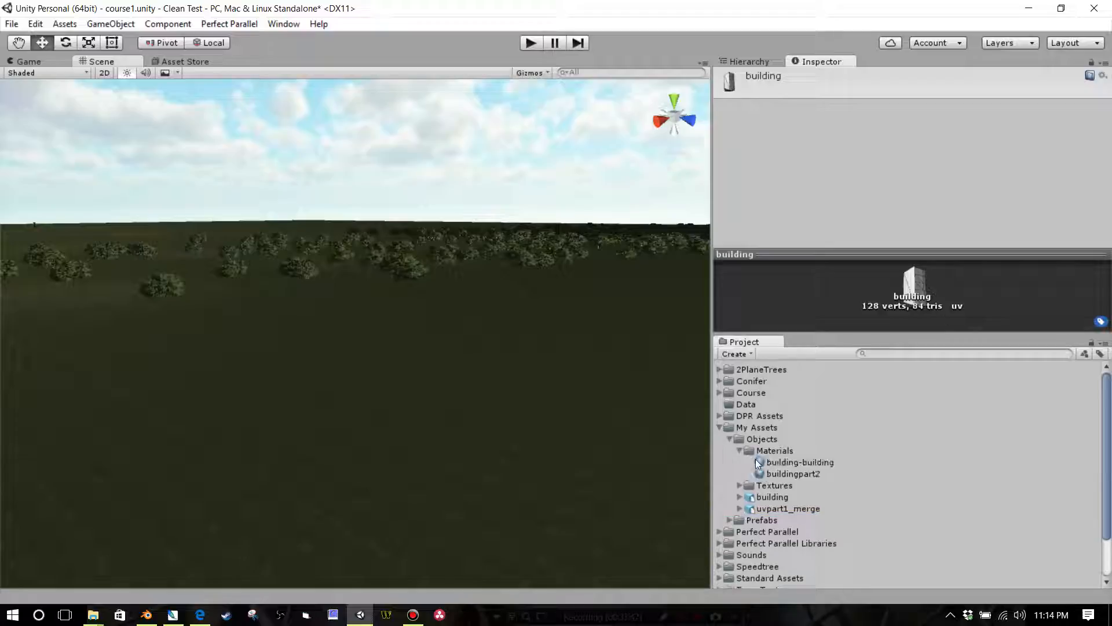
left_click(777, 477)
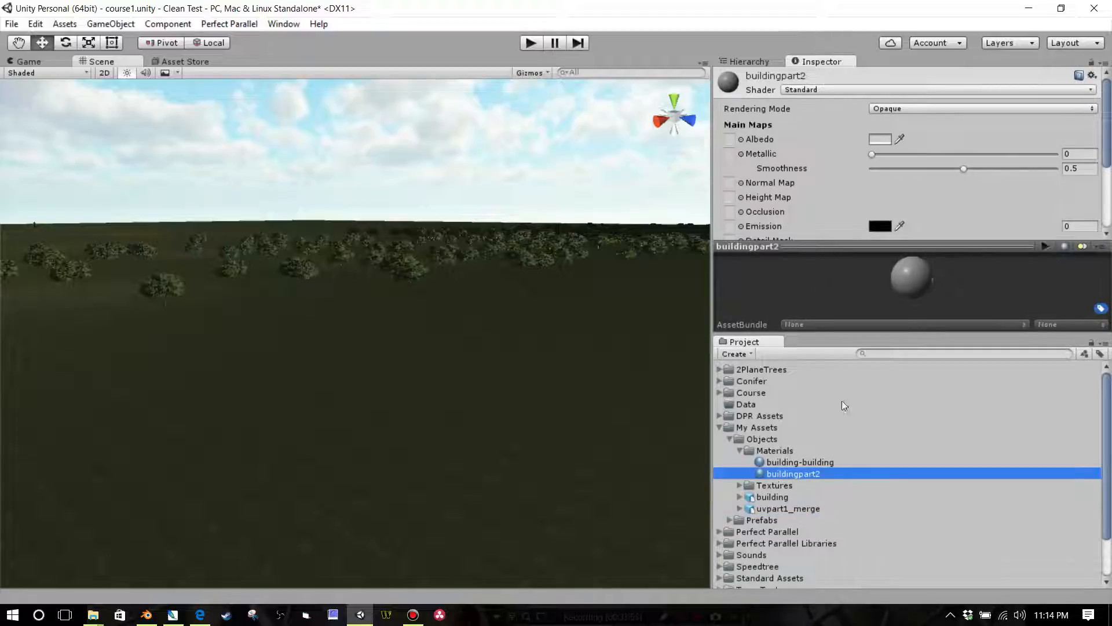
Step: Disable Import Animation in the uvpart1_merge model's import settings and apply the change
left_click(771, 508)
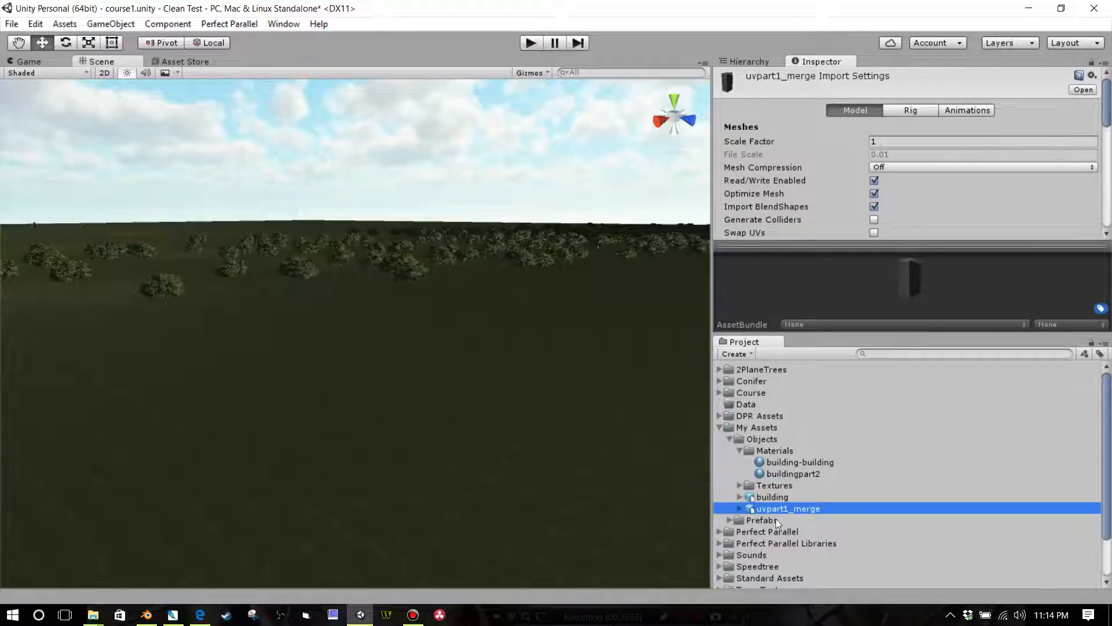
left_click(891, 252)
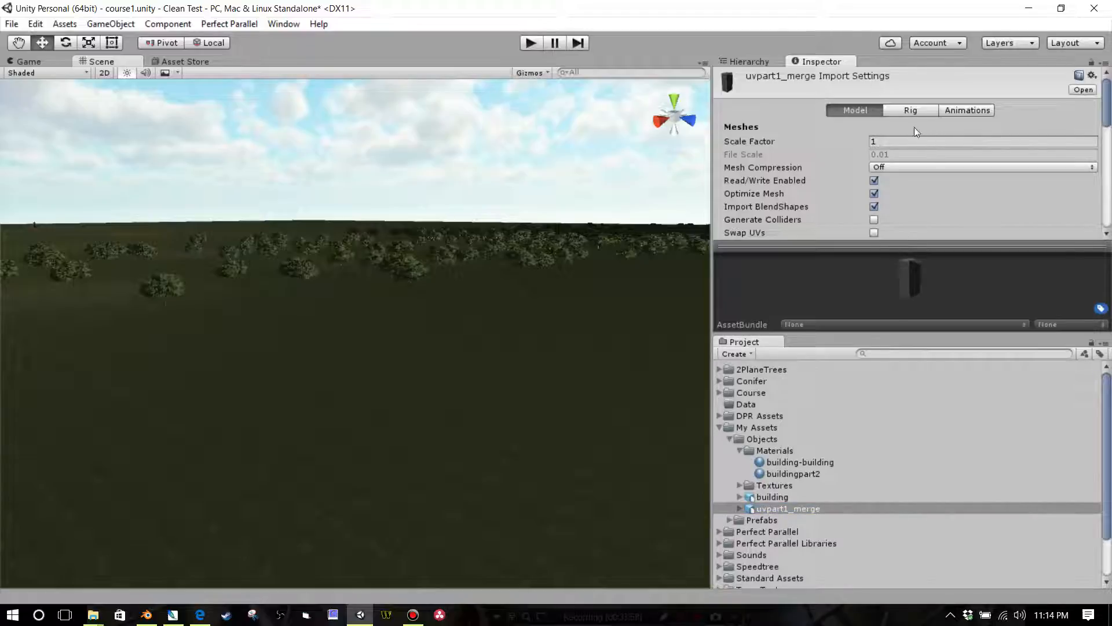
left_click(965, 113)
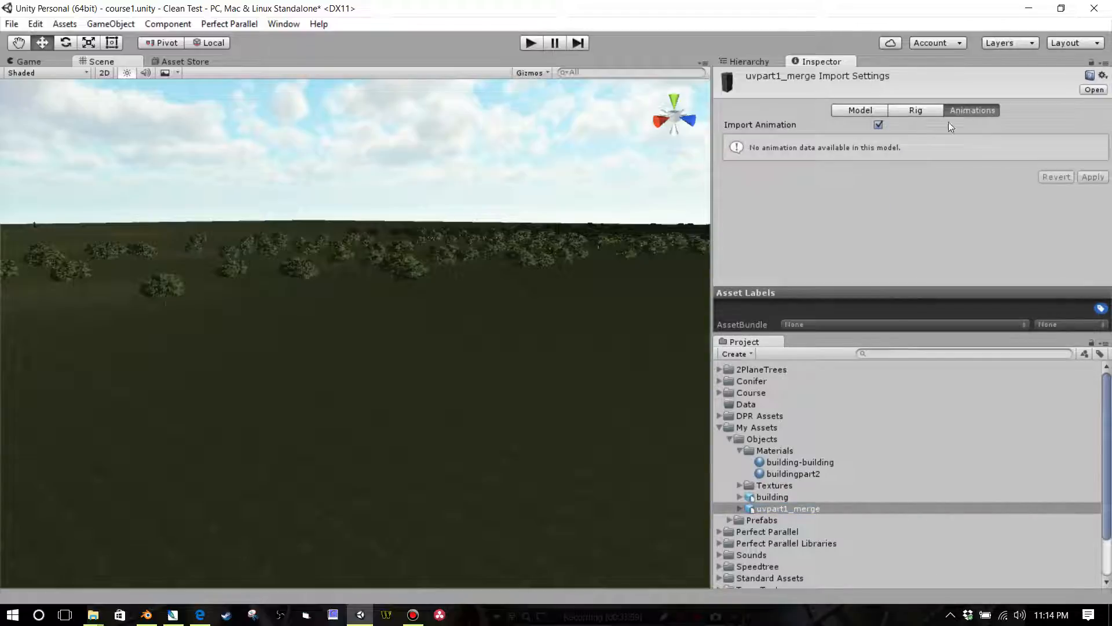
left_click(878, 126)
left_click(1086, 146)
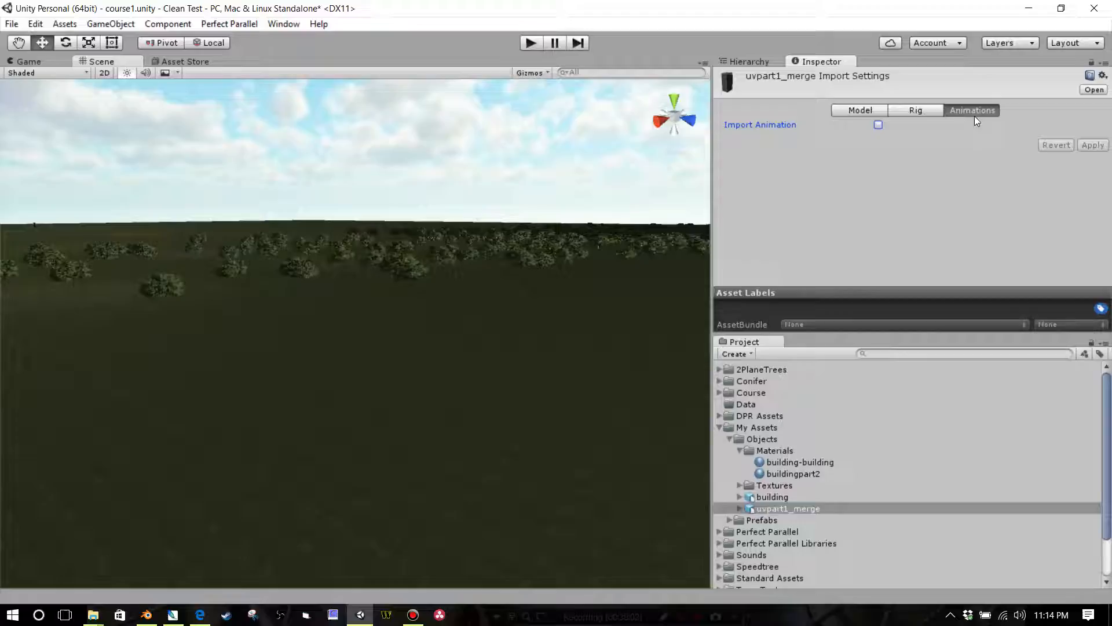
Step: Enable Generate Colliders in the model import settings of uvpart1_merge
left_click(926, 112)
left_click(854, 113)
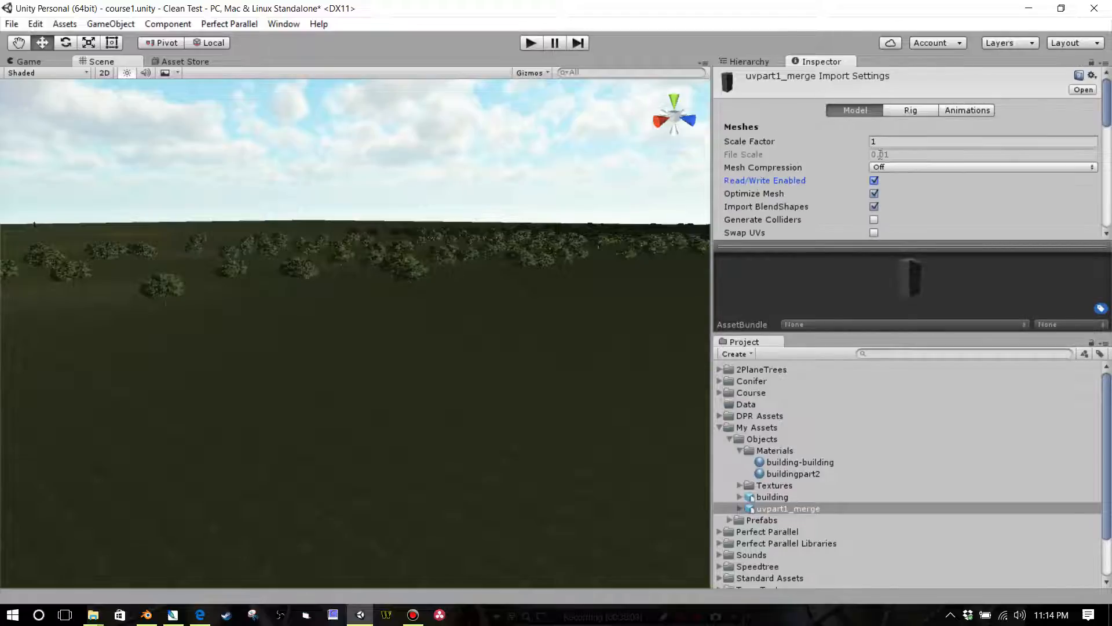
scroll(894, 162, "down", 2)
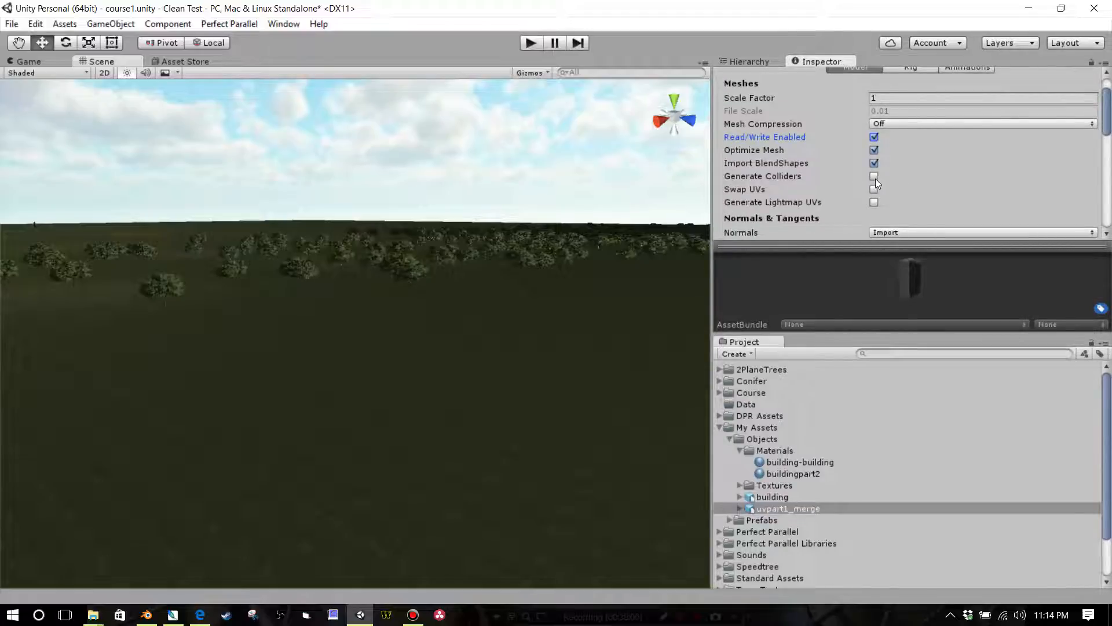
left_click(874, 177)
Step: Set the model's Material Naming to Model Name + Model's Material and apply the import settings
scroll(903, 182, "down", 6)
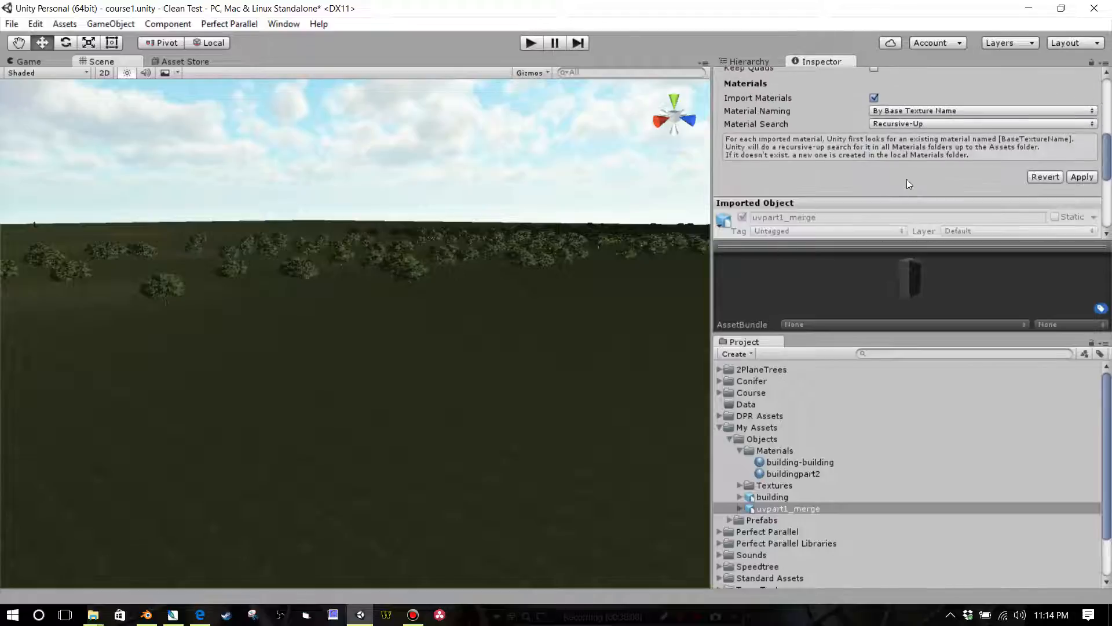
left_click(907, 110)
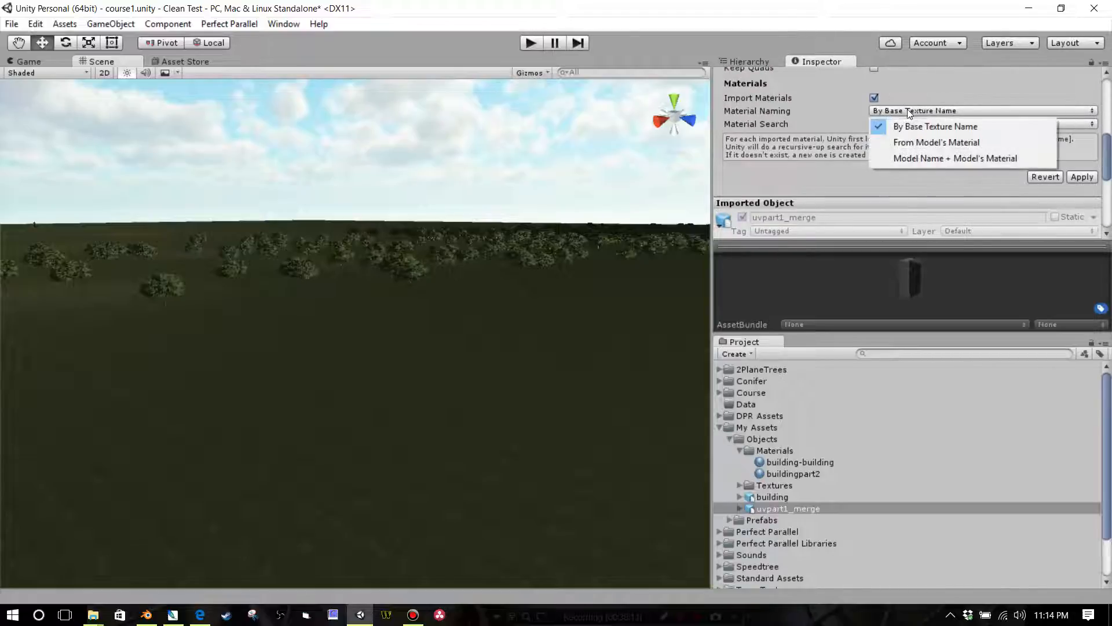
left_click(909, 159)
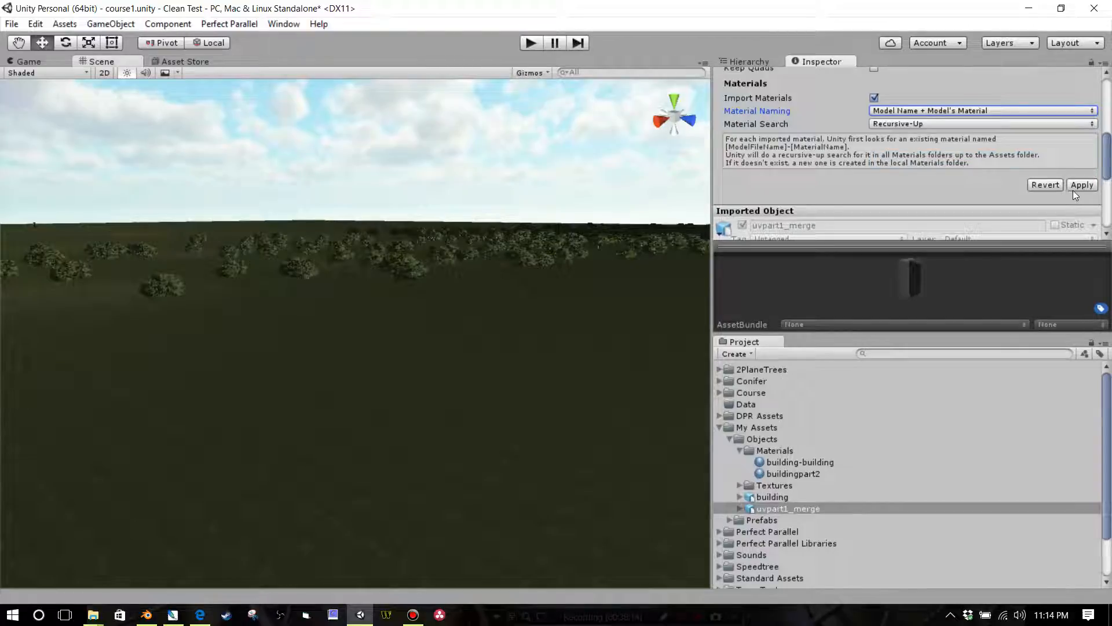
left_click(917, 114)
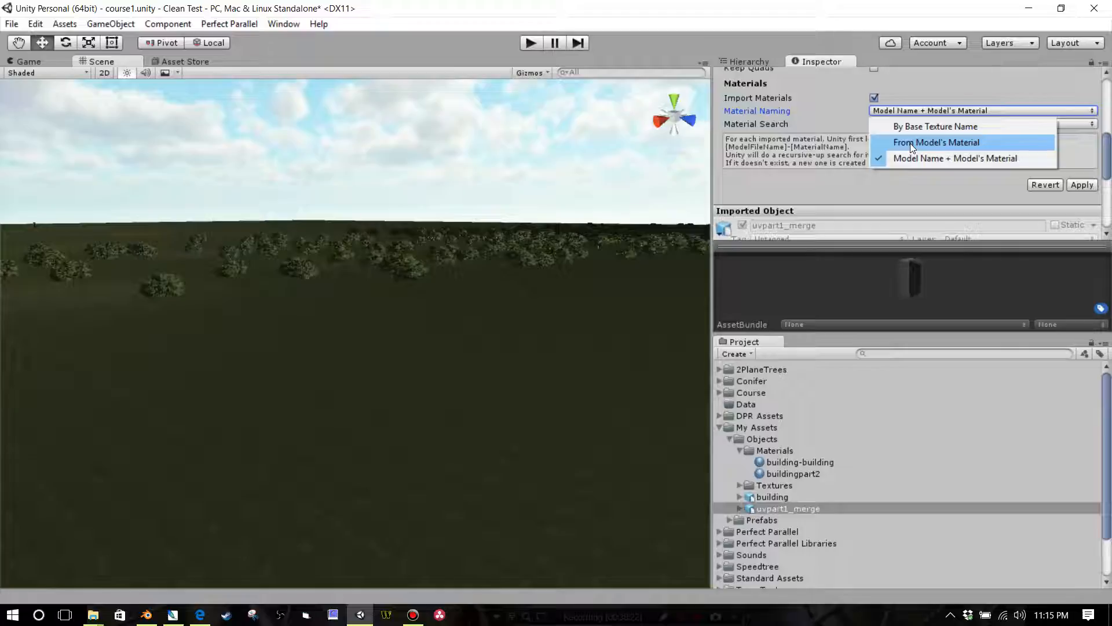
left_click(1076, 187)
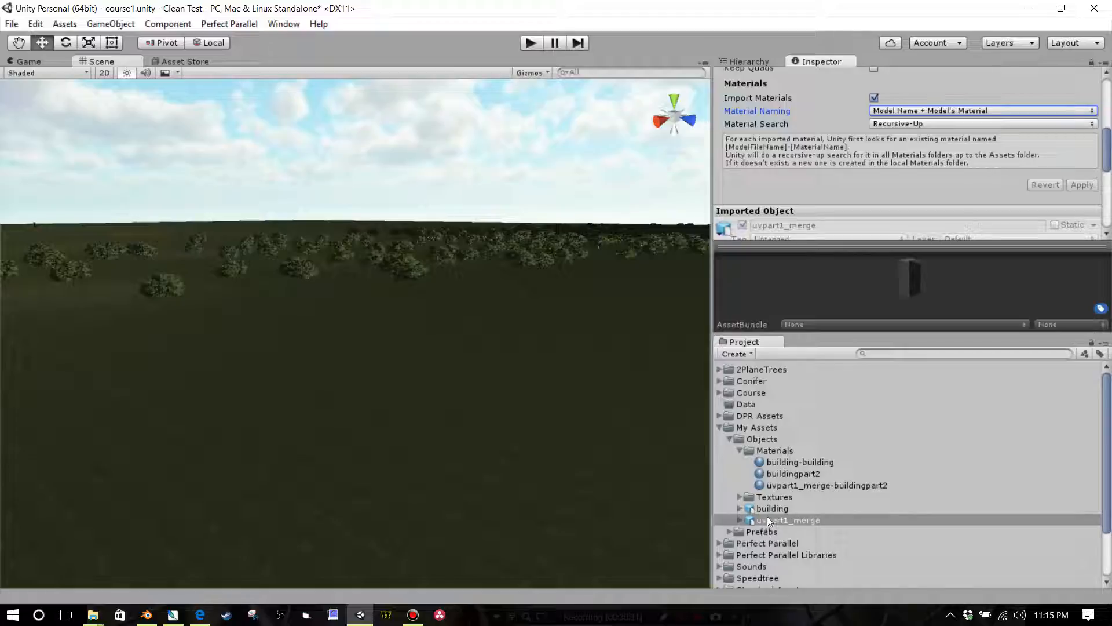
Step: Delete the redundant buildingpart2 material and select the uvpart1_merge-buildingpart2 material
left_click(775, 473)
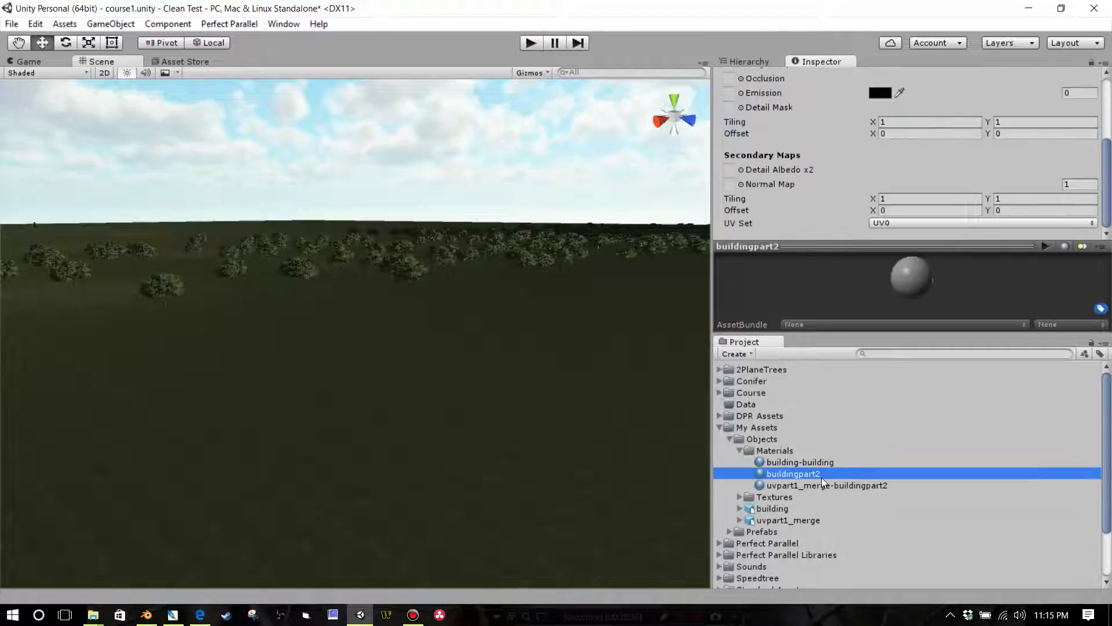
key("Delete")
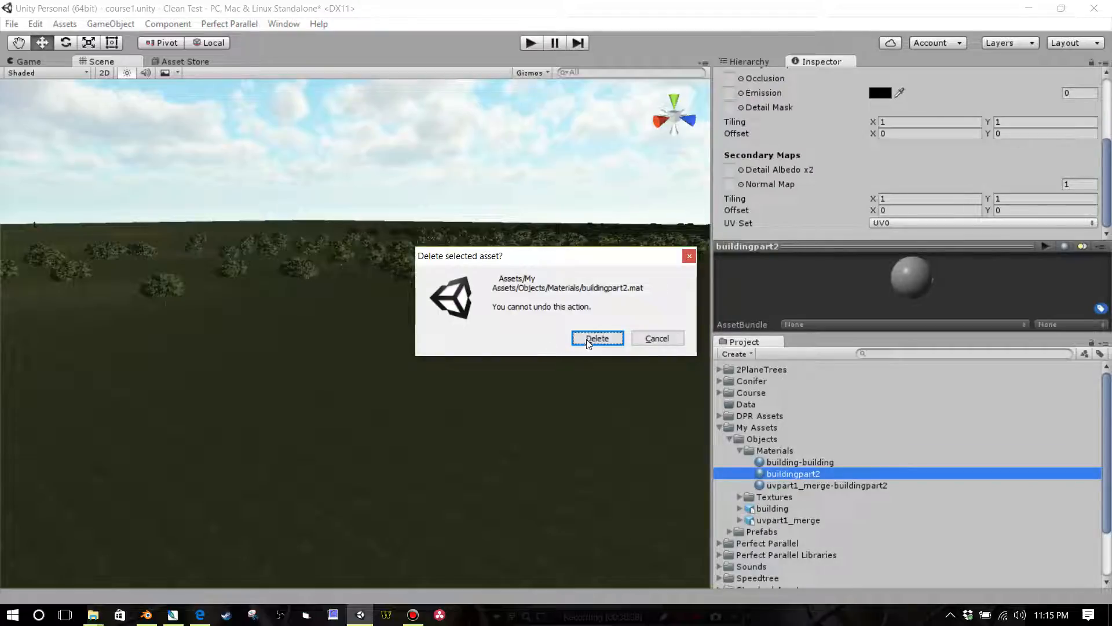
key("Return")
left_click(790, 472)
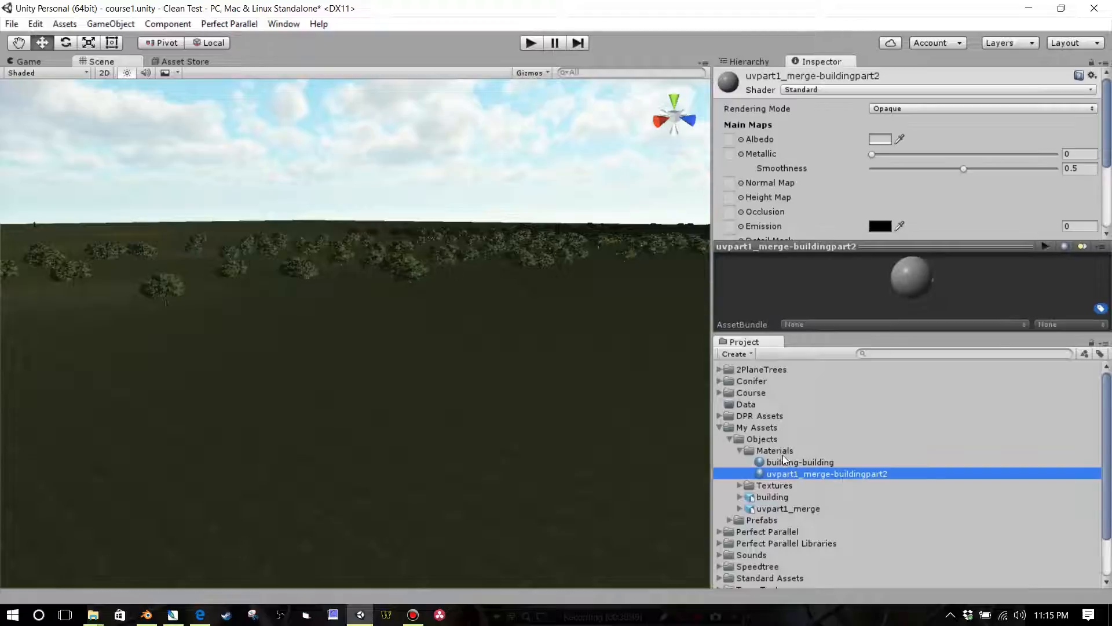
Step: Import the buildingpart2 texture image from the UV Unwrap folder into the Textures folder under Objects
left_click(753, 485)
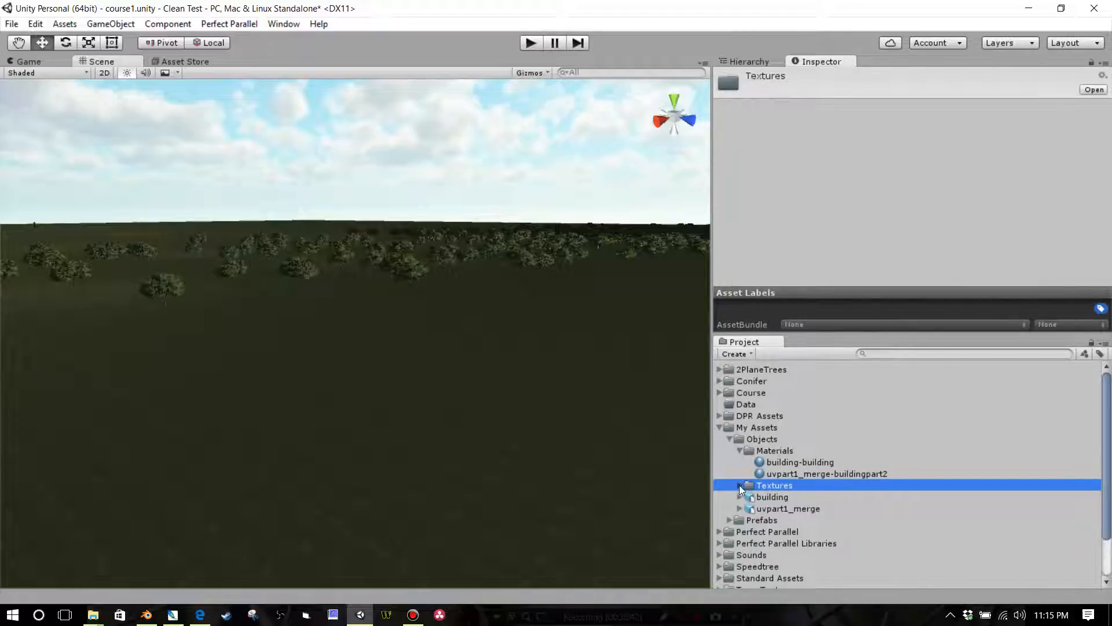
left_click(741, 485)
right_click(751, 489)
left_click(774, 309)
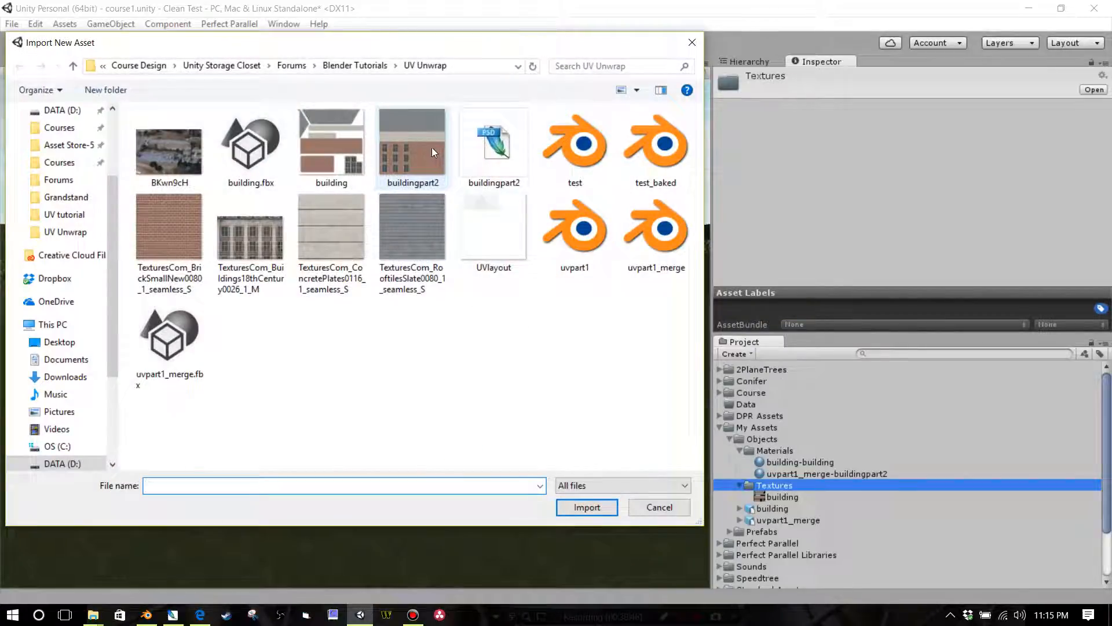
left_click(432, 153)
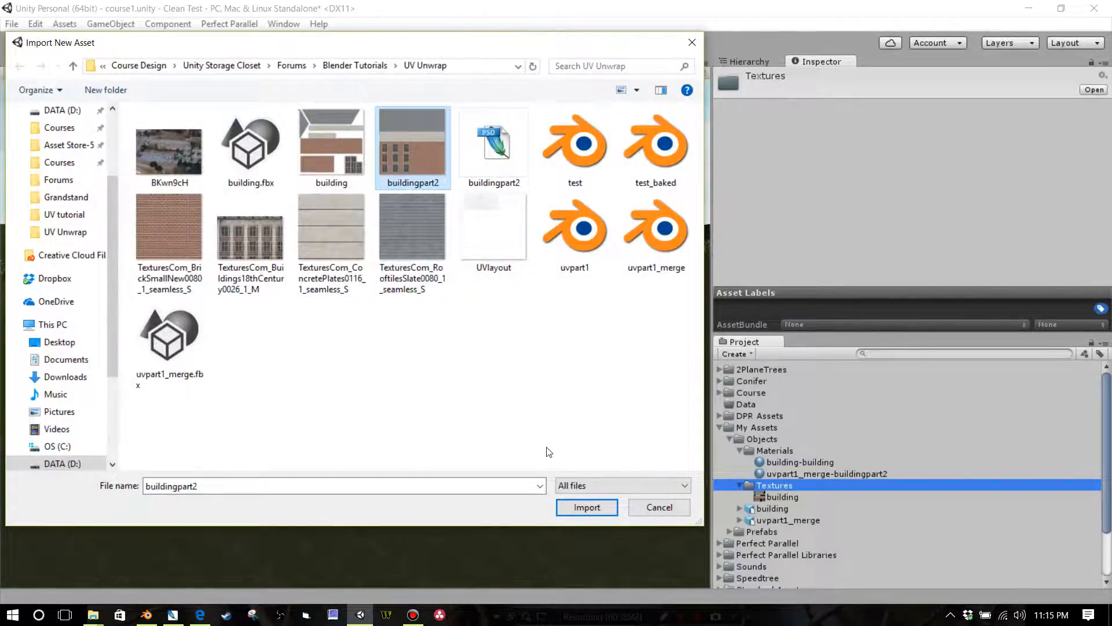
left_click(582, 507)
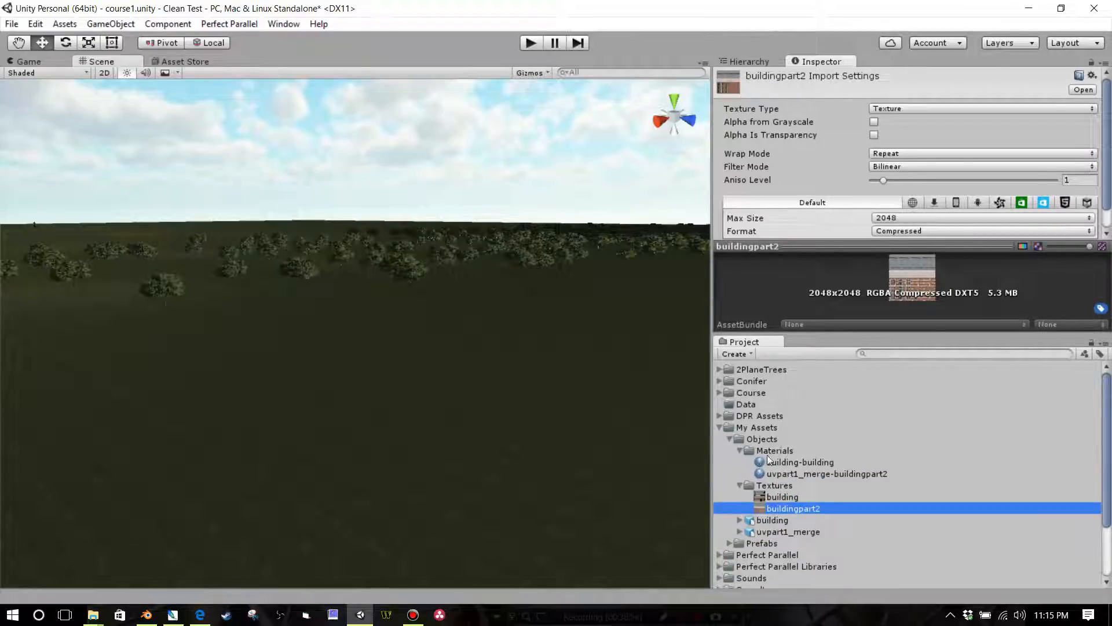
Step: Assign the buildingpart2 texture to the Albedo of the uvpart1_merge-buildingpart2 material and set its albedo color to white (FFFFFFFF)
left_click(772, 472)
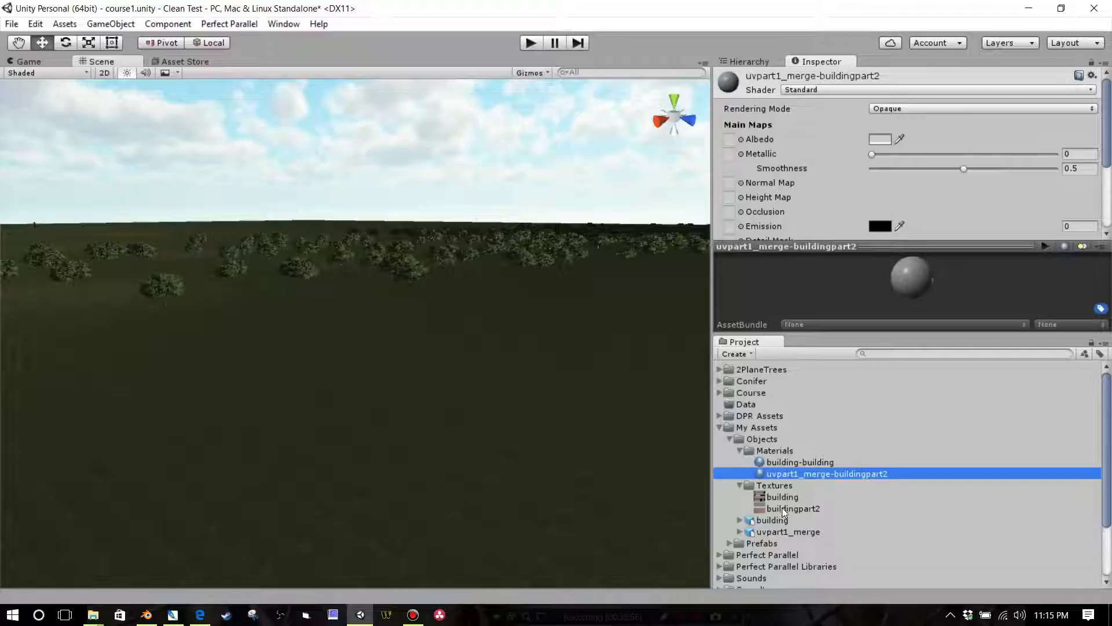
left_click_drag(780, 509, 731, 142)
left_click(880, 140)
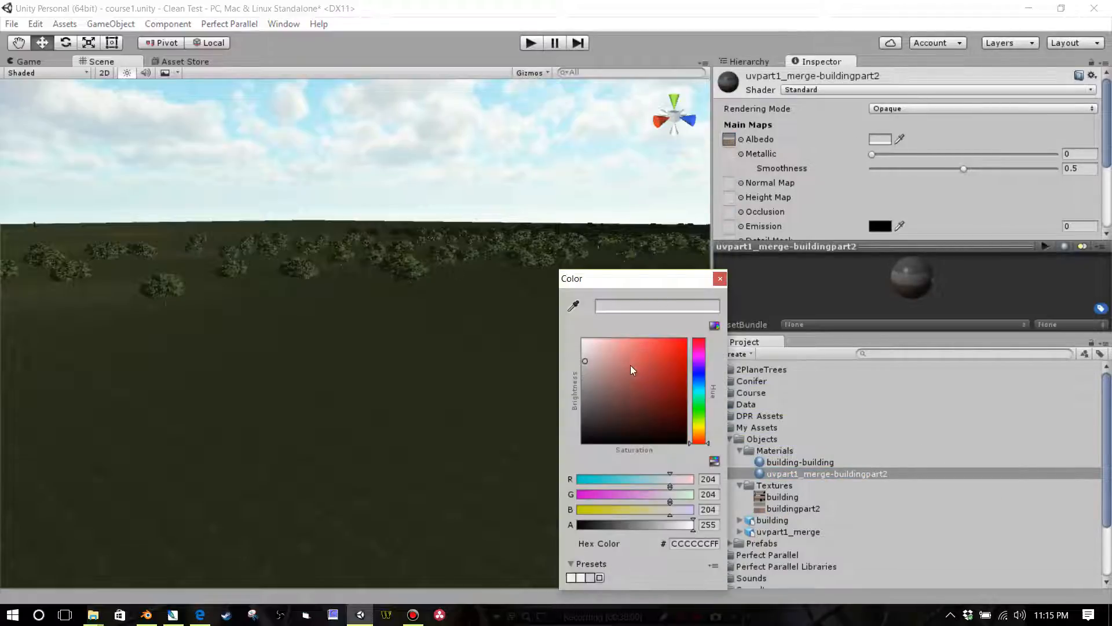
left_click_drag(632, 370, 564, 325)
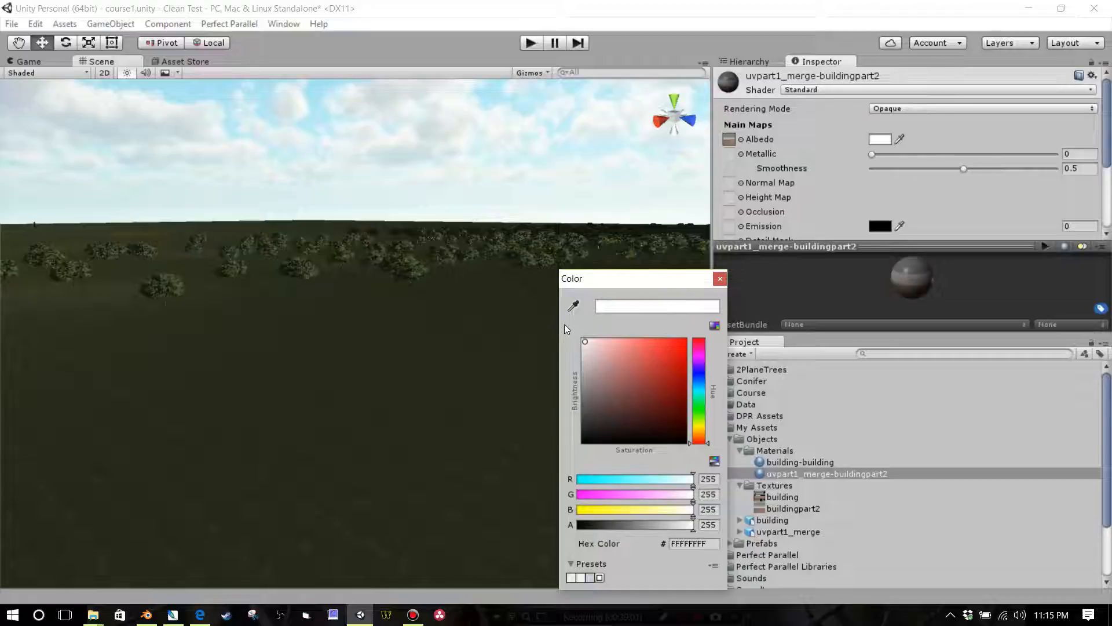
left_click(720, 279)
Step: Change the material's shader to Legacy Shaders/Bumped Diffuse and look over its texture and normal map properties
left_click(885, 91)
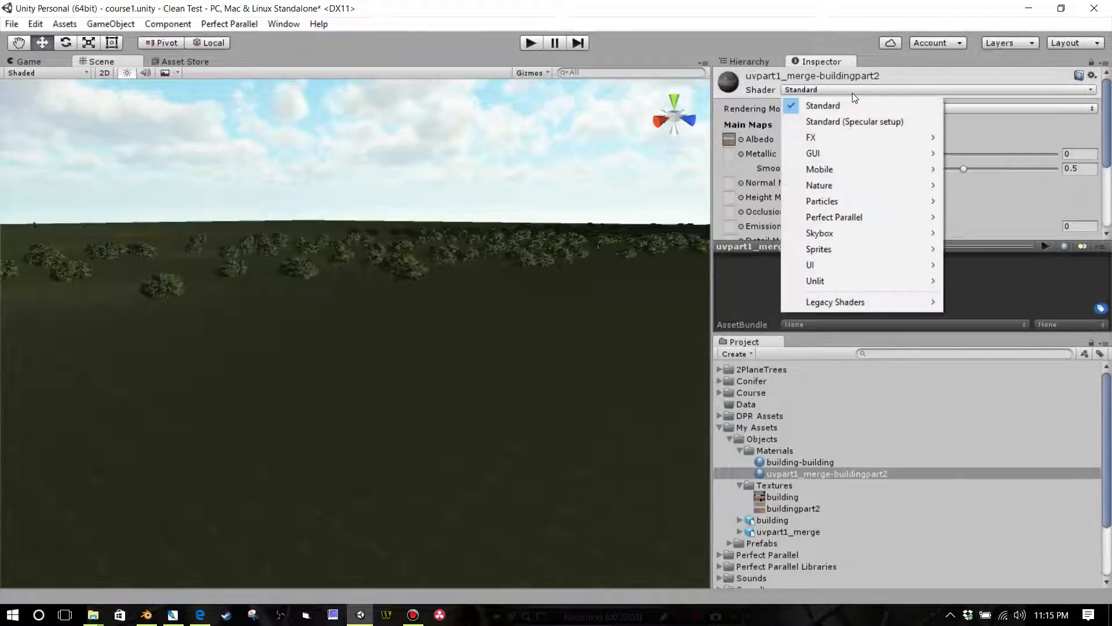
mouse_move(847, 304)
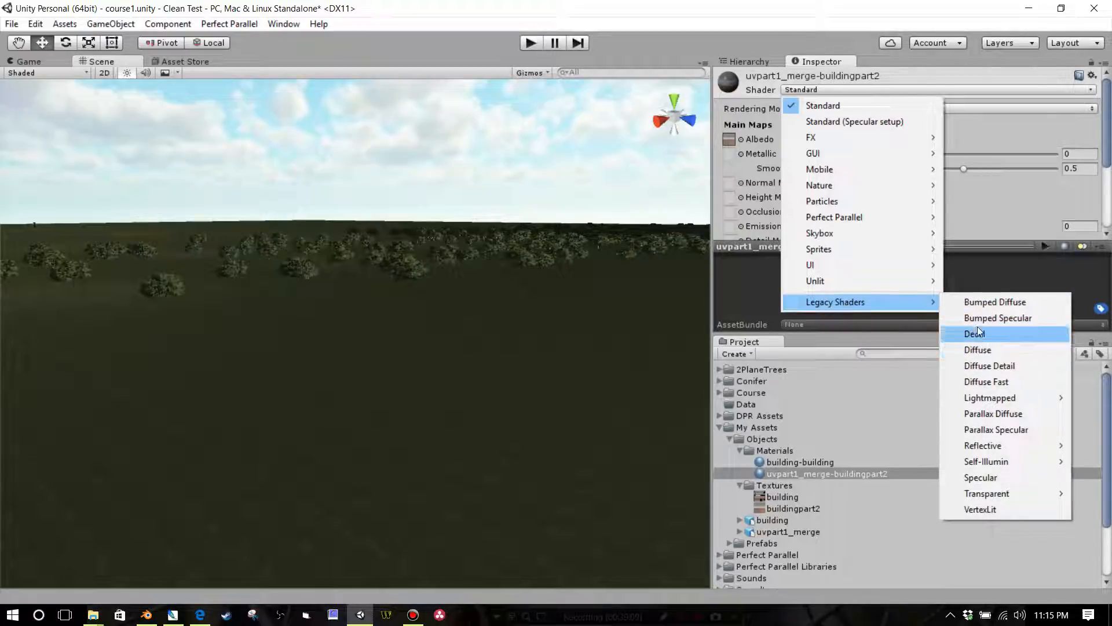
left_click(988, 302)
scroll(1051, 189, "down", 1)
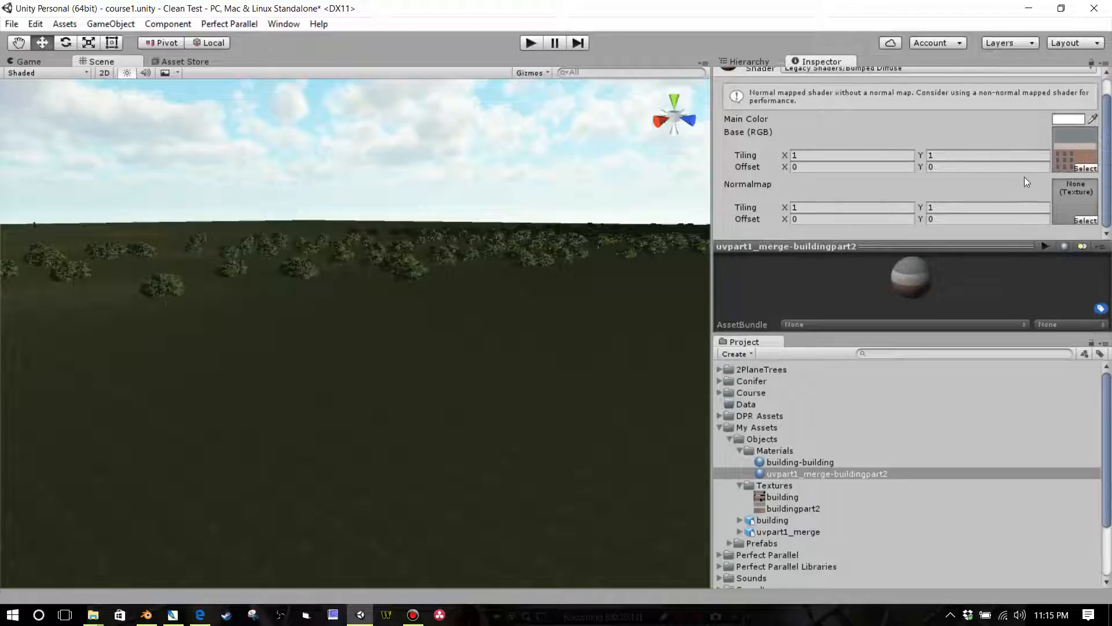
scroll(1024, 177, "up", 1)
Step: Change the uvpart1_merge-buildingpart2 material's shader to Legacy Shaders/Diffuse
left_click(872, 91)
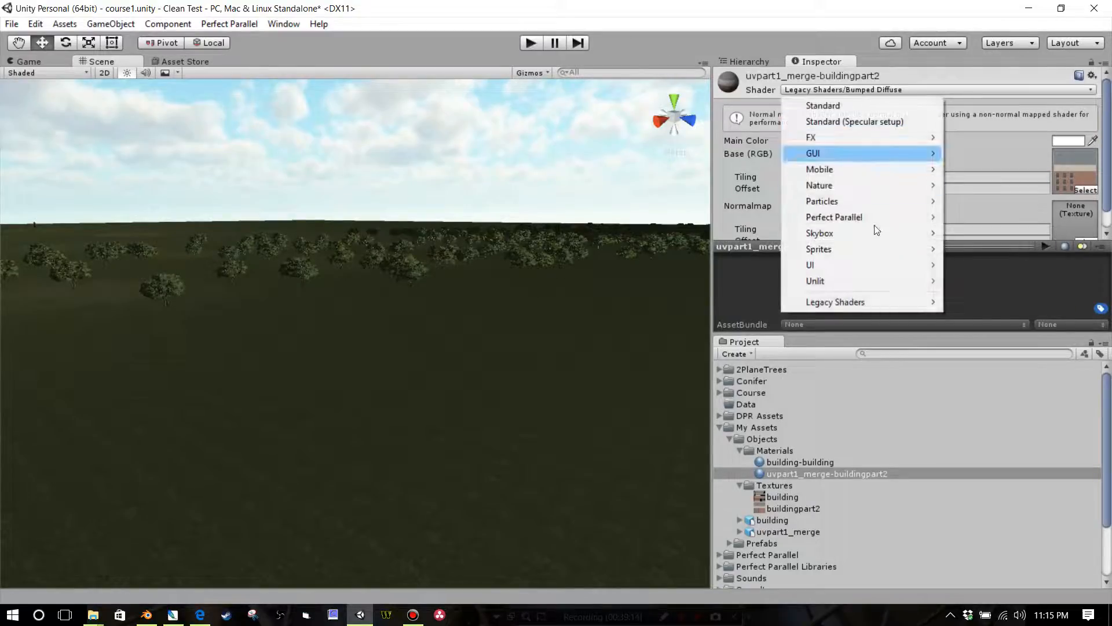
mouse_move(882, 300)
left_click(988, 349)
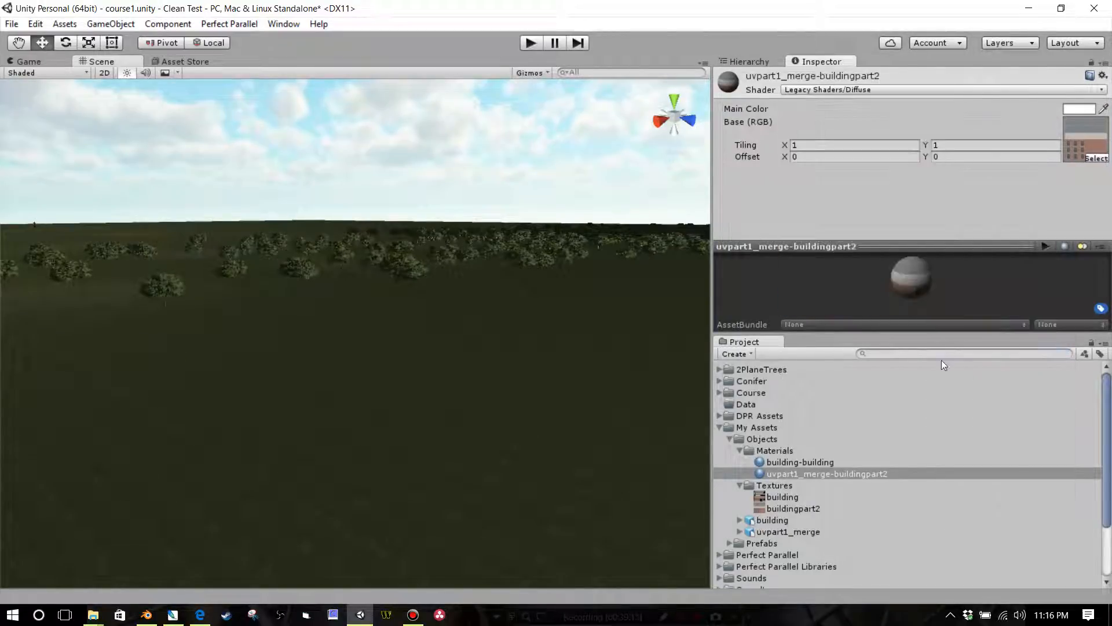
Step: Create a new prefab named uvpart1 in the Prefabs folder under My Assets
scroll(933, 401, "down", 4)
scroll(897, 449, "up", 2)
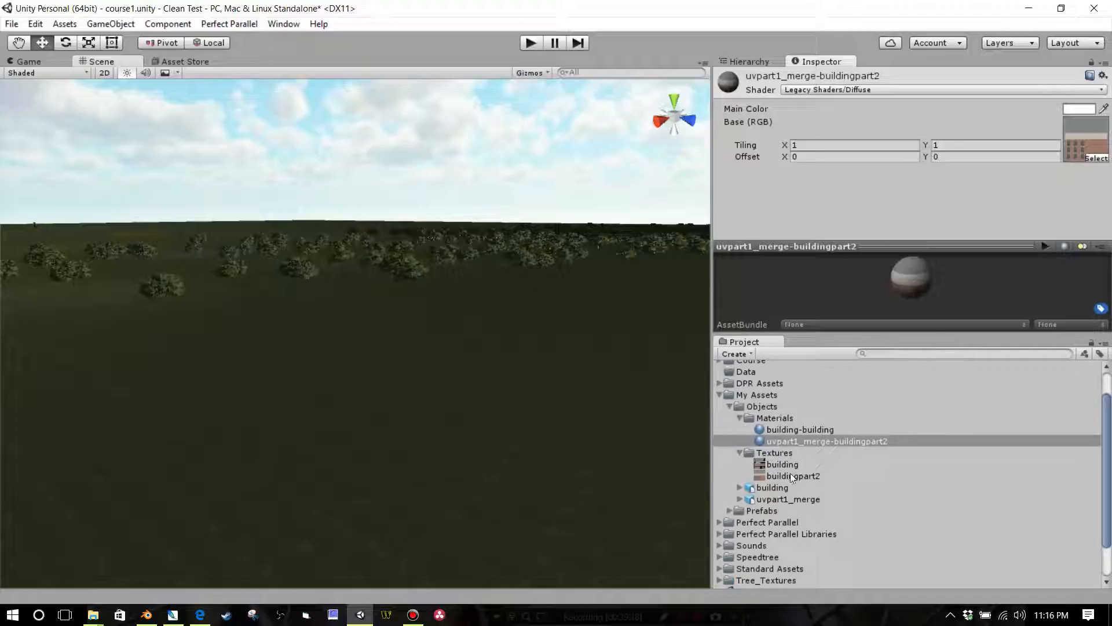
left_click(730, 511)
right_click(757, 513)
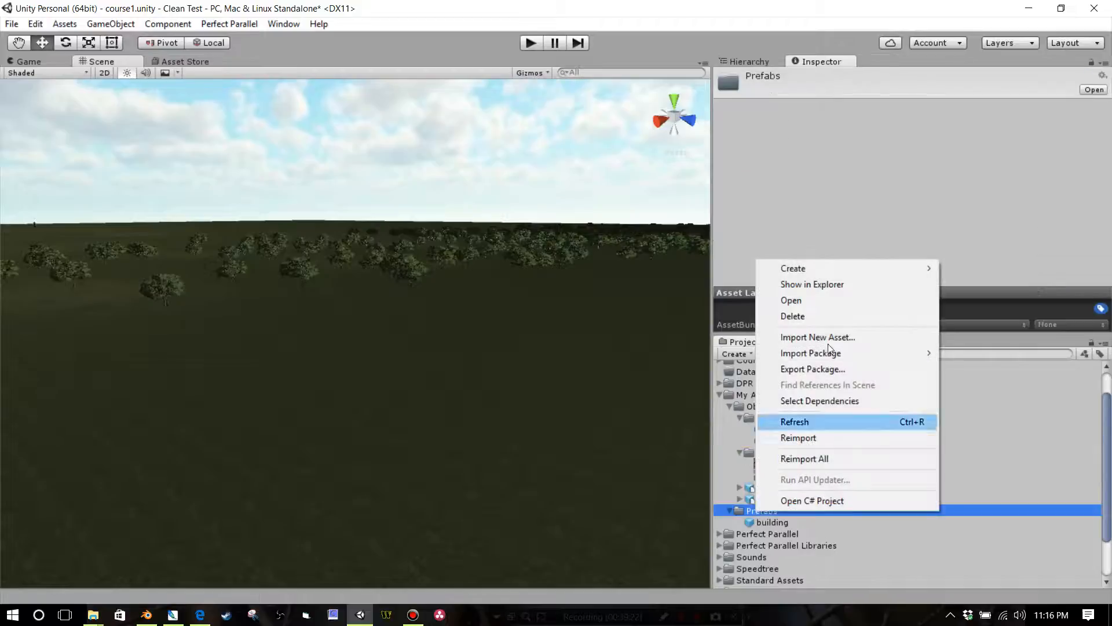
mouse_move(842, 267)
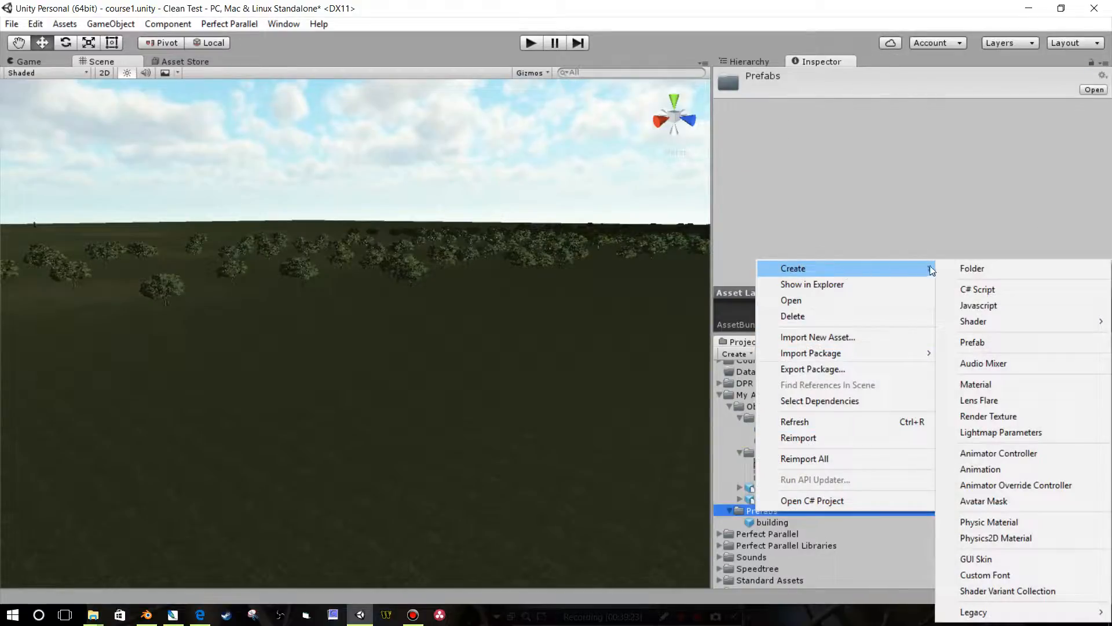
left_click(973, 342)
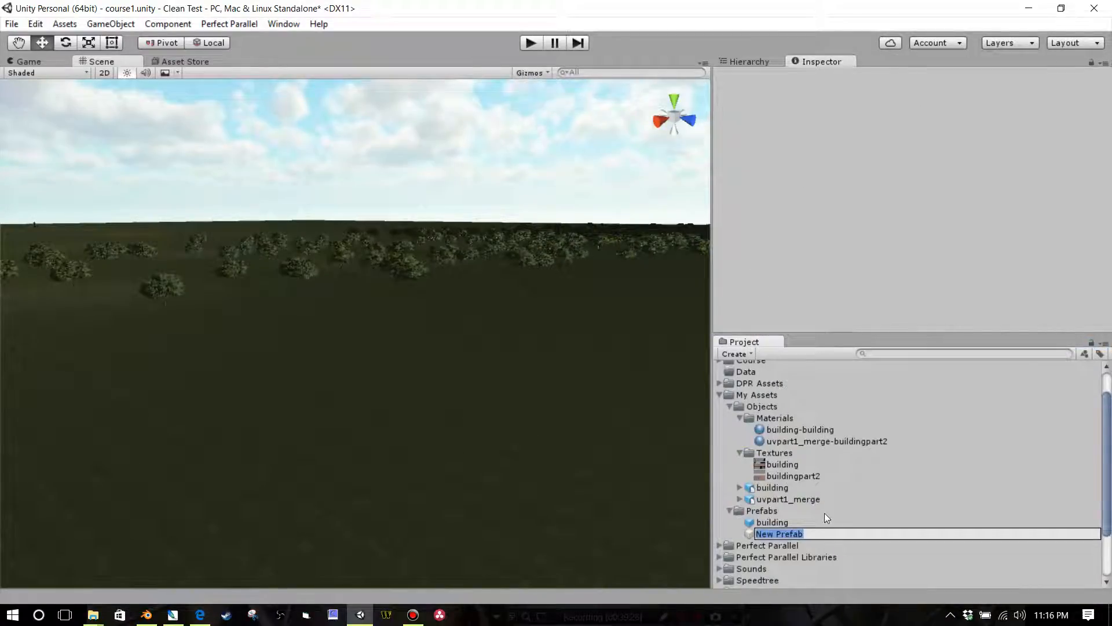
type("uvpart1")
key("Return")
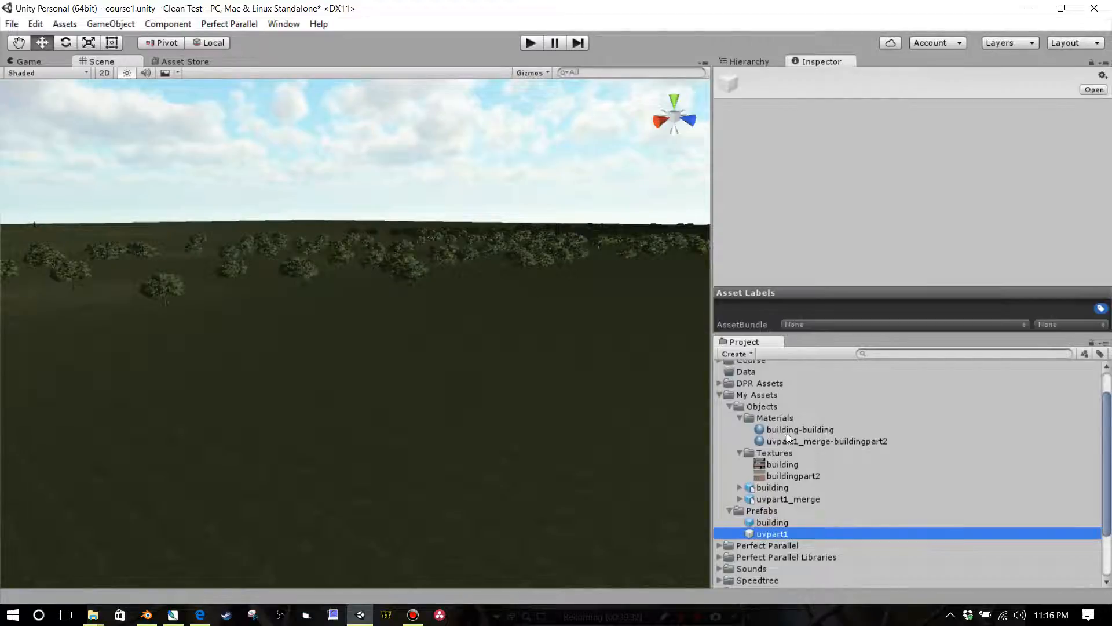
Step: Fill the uvpart1 prefab with the uvpart1_merge model and place the prefab on the terrain in the scene
left_click(761, 501)
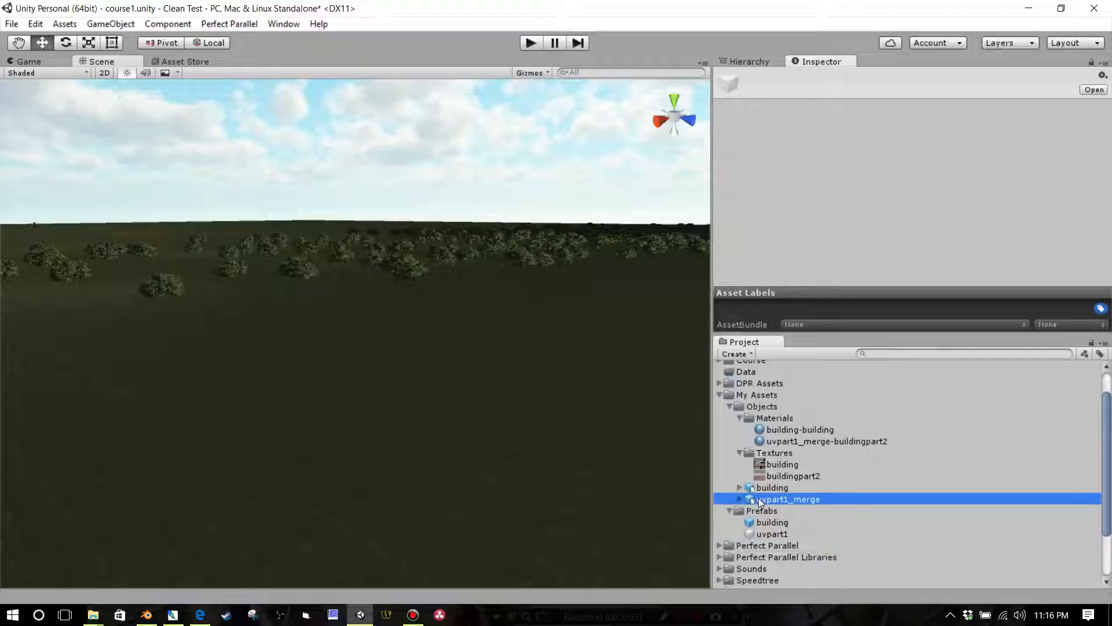
left_click_drag(761, 500, 492, 439)
right_click_drag(570, 468, 583, 422)
middle_click_drag(583, 422, 574, 368)
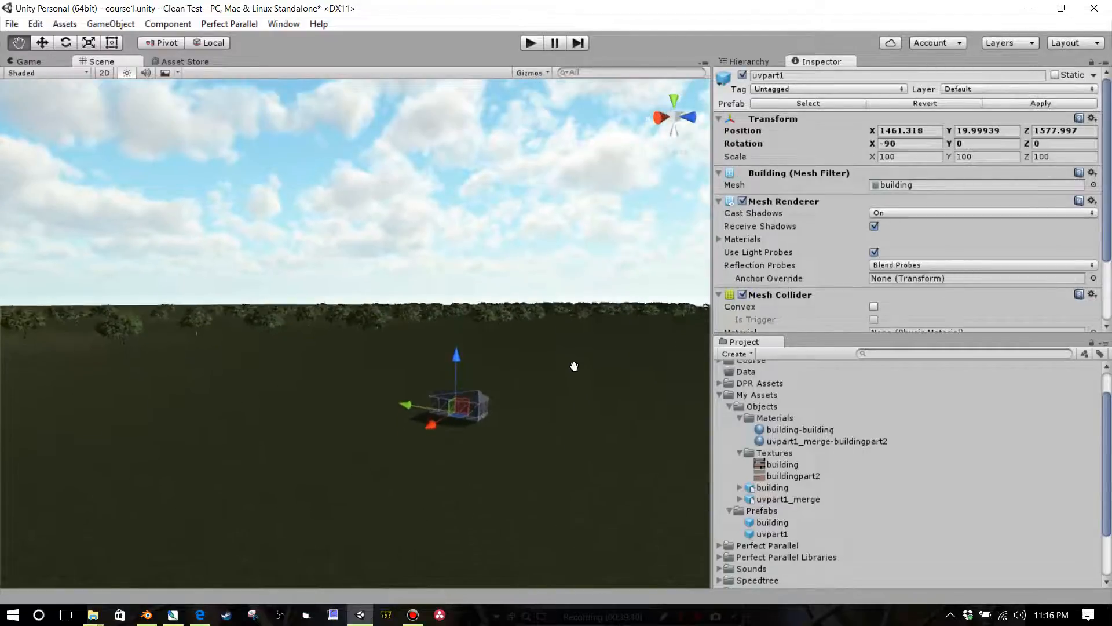
Step: Examine the placed uvpart1 building from several sides and distances to check its textures and its size in the scene
scroll(570, 415, "up", 3)
scroll(570, 415, "up", 3)
middle_click_drag(570, 415, 550, 383)
scroll(549, 383, "up", 2)
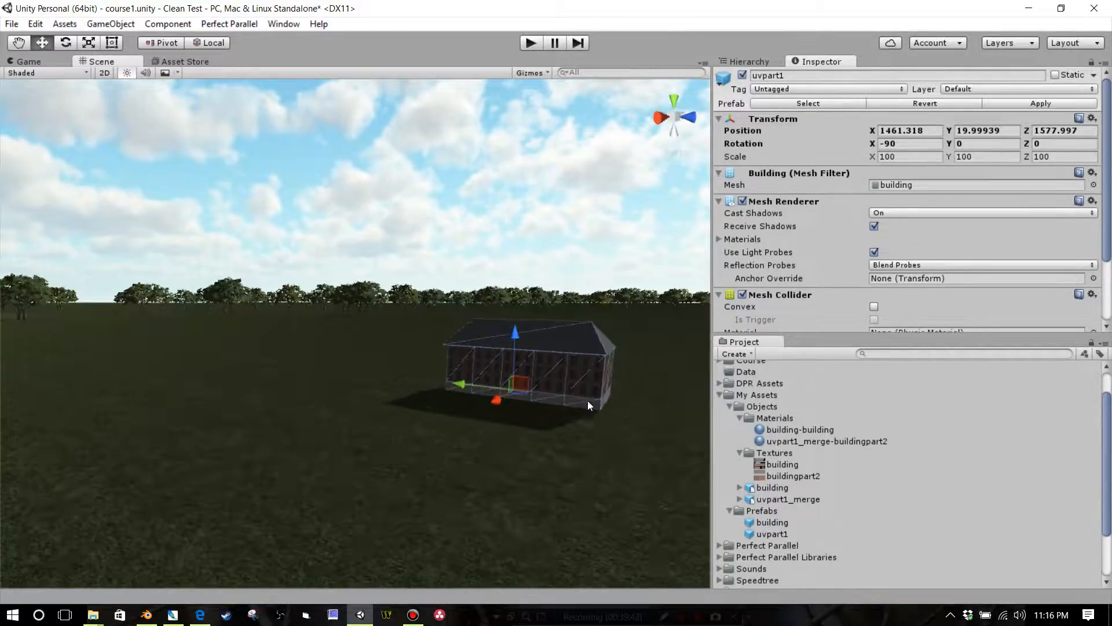
middle_click_drag(608, 403, 547, 401)
scroll(545, 401, "up", 4)
right_click_drag(546, 403, 580, 425)
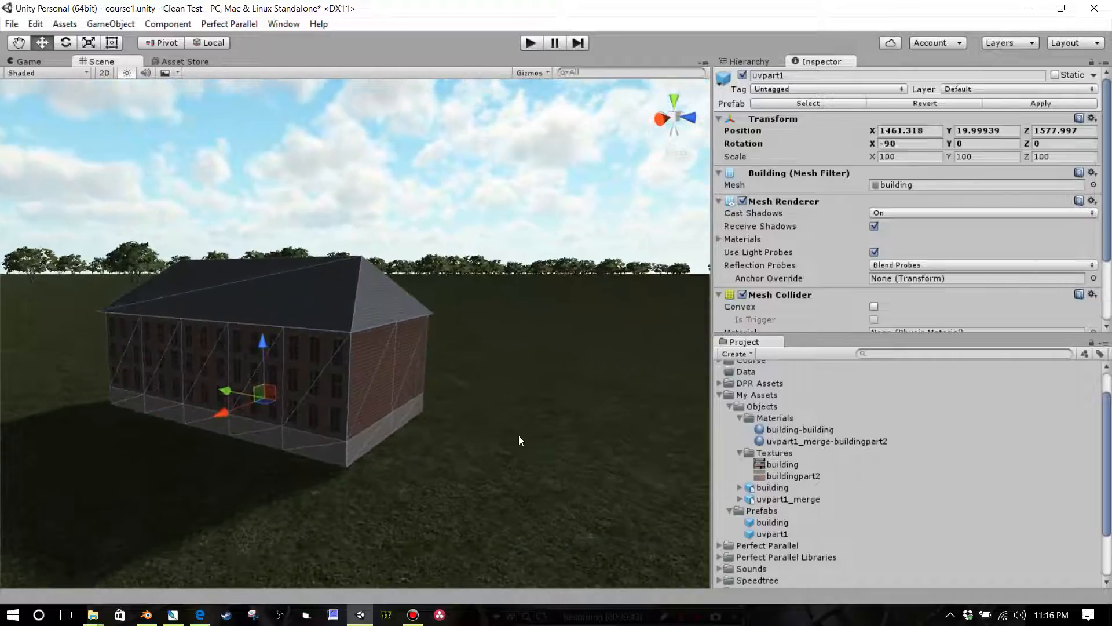
middle_click_drag(519, 436, 544, 440)
right_click_drag(544, 440, 610, 468)
middle_click_drag(523, 432, 539, 434)
right_click_drag(538, 435, 530, 449)
scroll(520, 451, "down", 8)
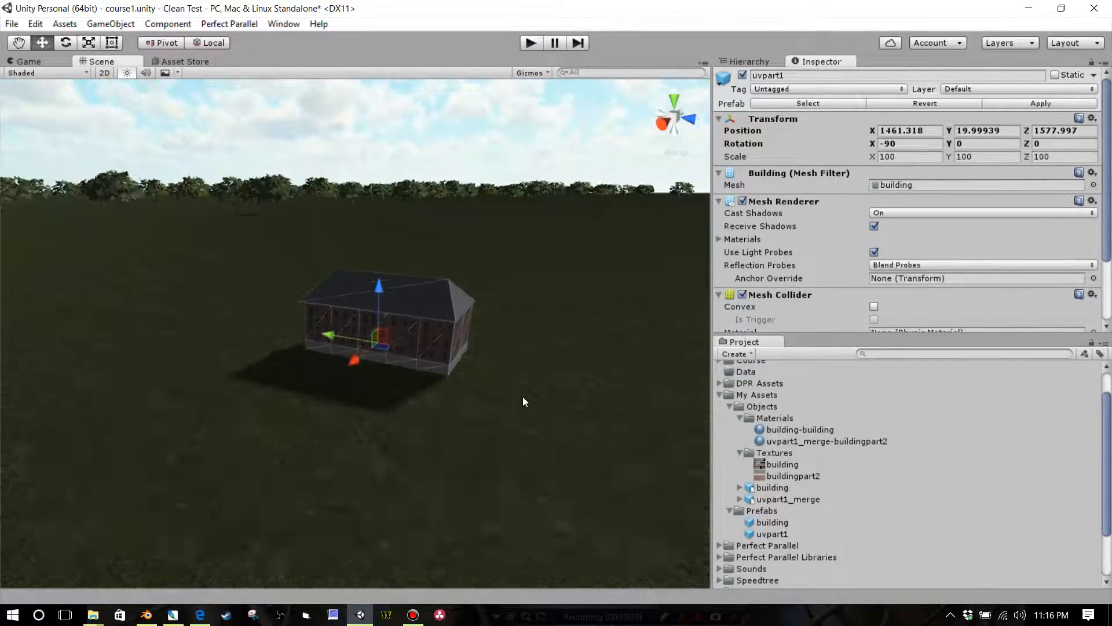
Step: Scale the uvpart1 building up uniformly to about 265.7 on all axes
left_click(93, 43)
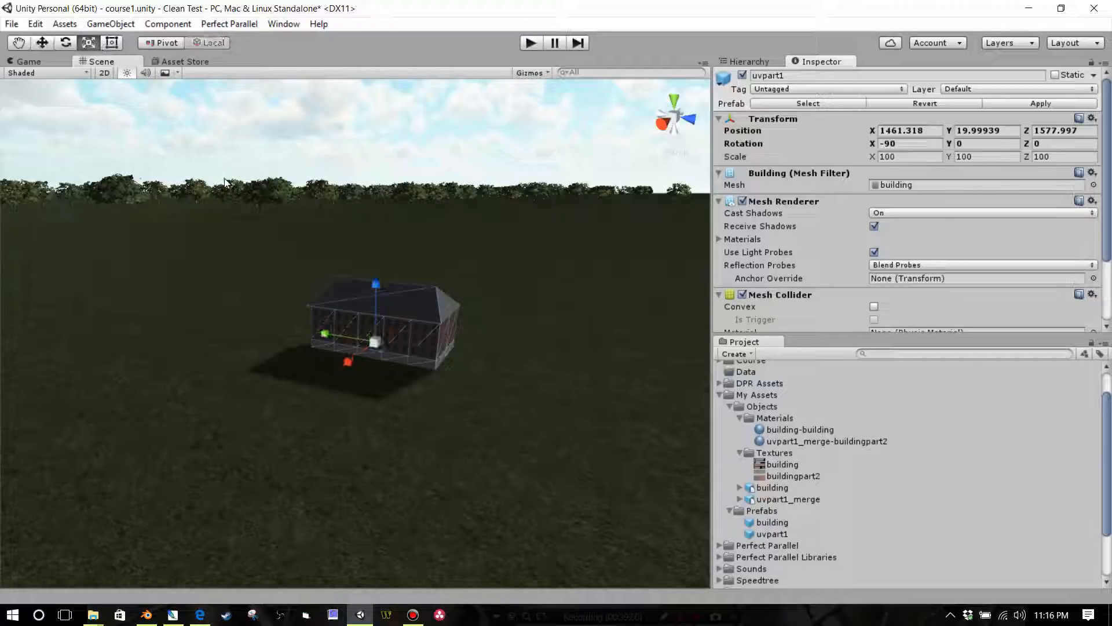
left_click_drag(365, 343, 486, 398)
scroll(509, 378, "down", 3)
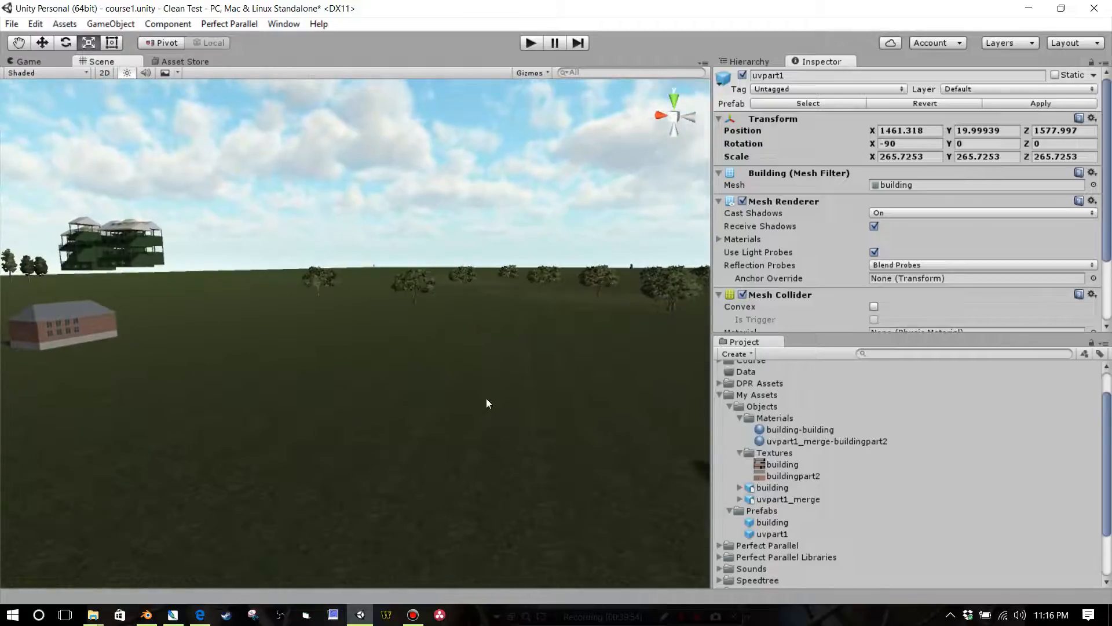
Step: Inspect the enlarged building's brick, window and roof textures up close and from a distance
scroll(486, 398, "up", 5)
middle_click_drag(486, 398, 278, 355)
left_click_drag(278, 354, 408, 411, "alt")
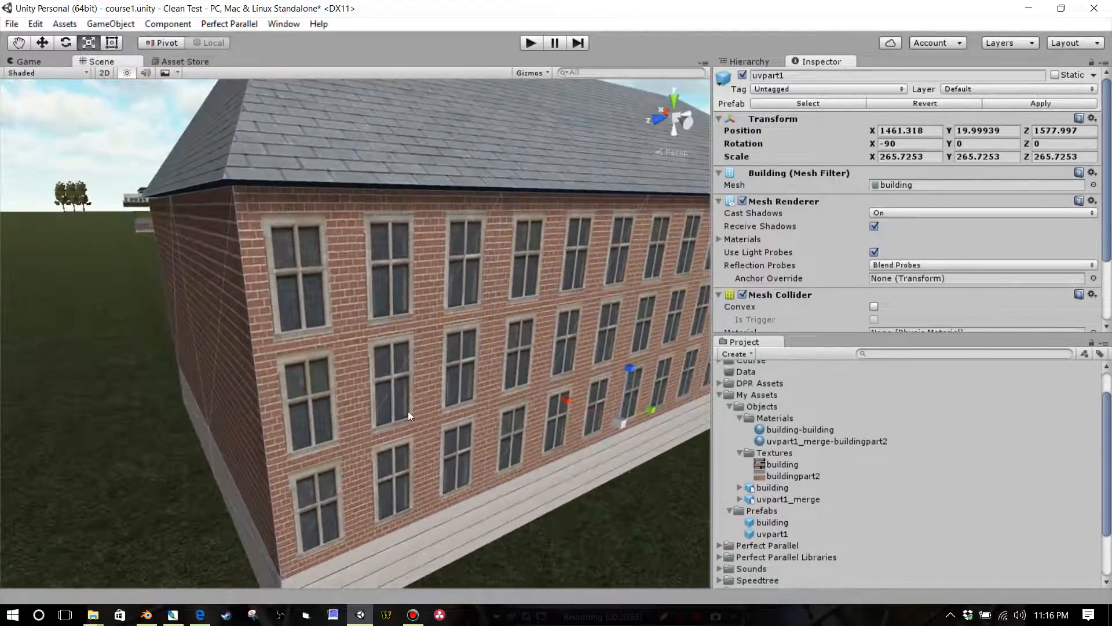
scroll(408, 412, "up", 3)
middle_click_drag(408, 411, 397, 405)
right_click_drag(397, 404, 451, 363)
scroll(452, 362, "down", 4)
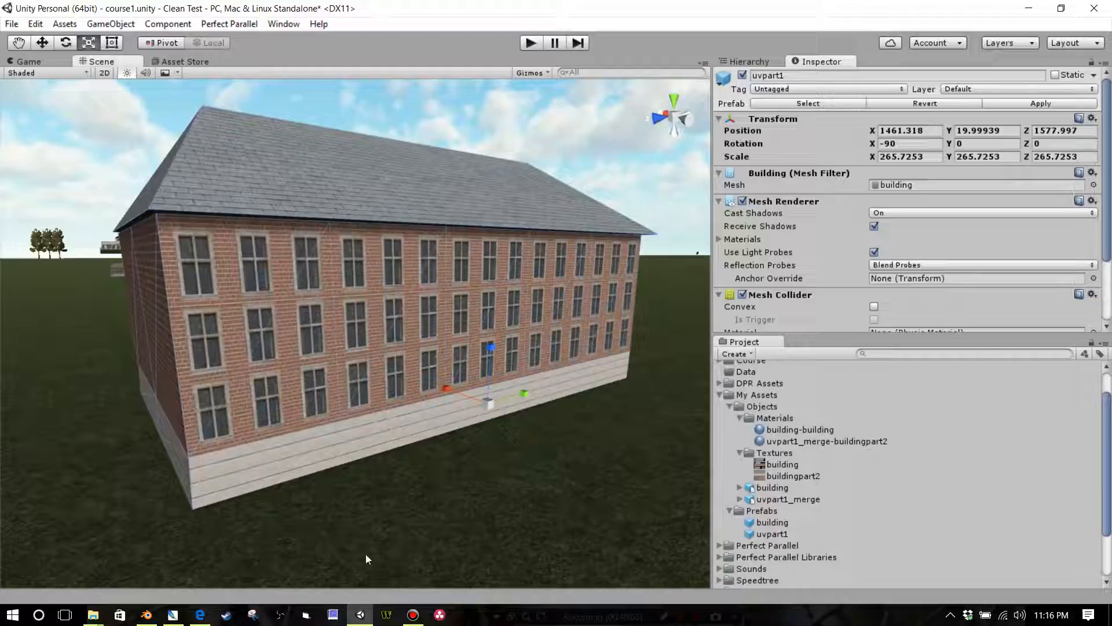
Step: Switch to Blender and move the UVs of the front wall's middle window face onto the plain brick area of the buildingpart2 texture
left_click(155, 618)
middle_click_drag(279, 380, 278, 335)
scroll(326, 379, "up", 4)
scroll(328, 342, "down", 3)
key("Tab")
right_click(278, 345)
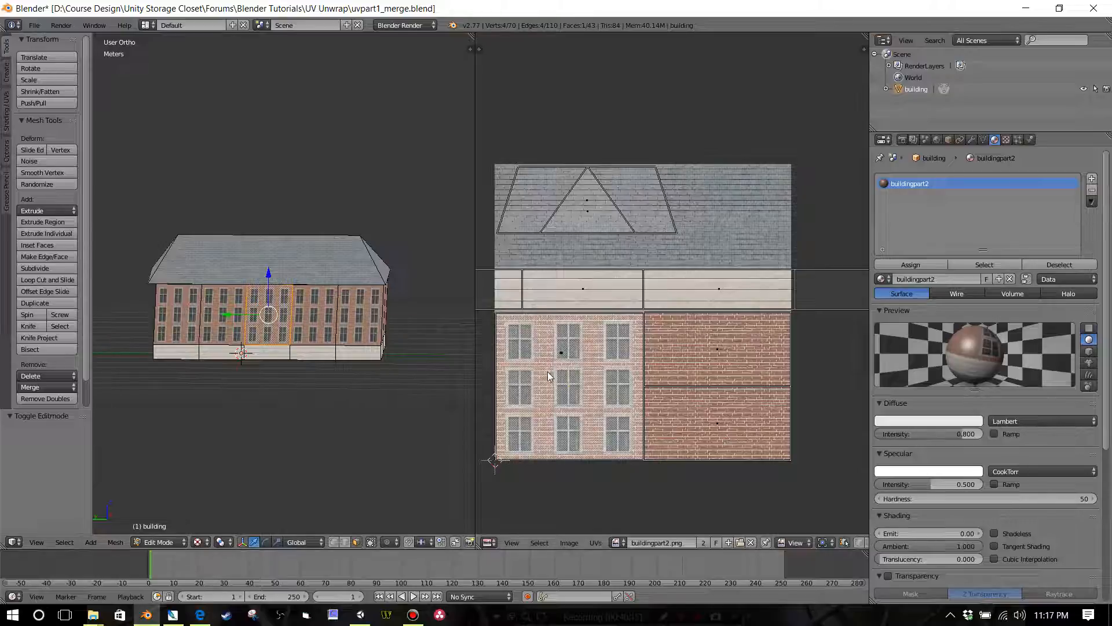
scroll(332, 362, "up", 4)
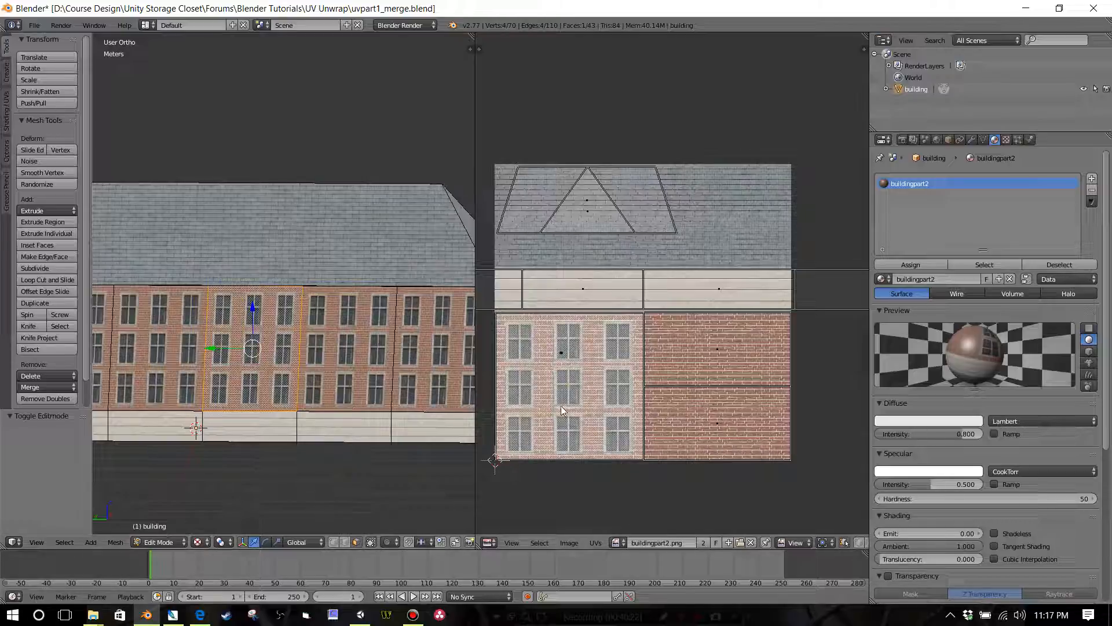
key("g")
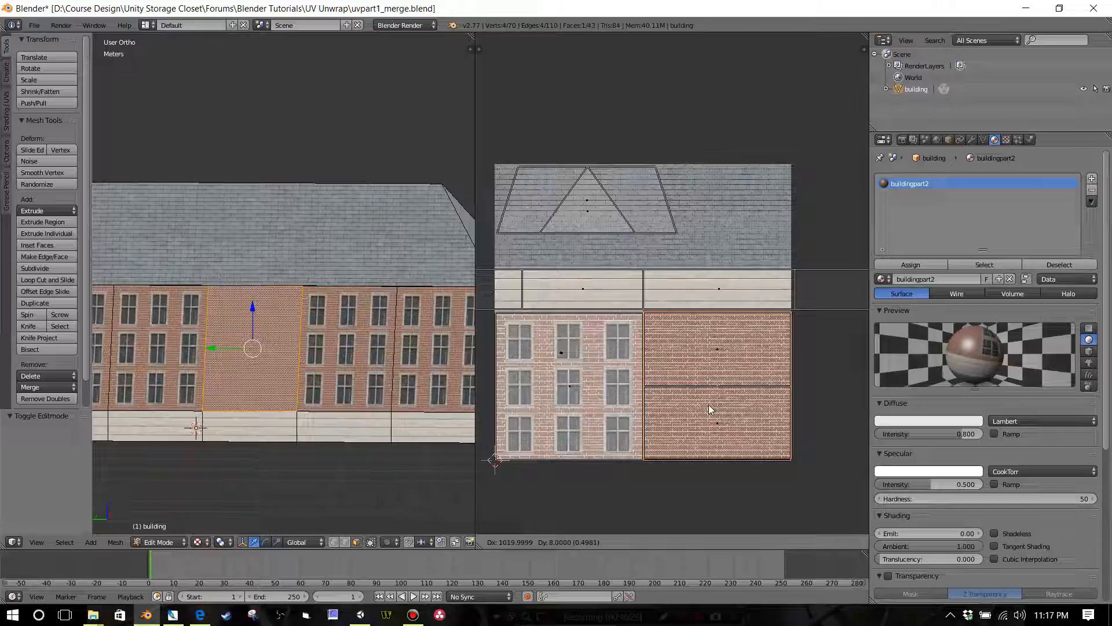
left_click(708, 405)
scroll(359, 408, "down", 3)
key("a")
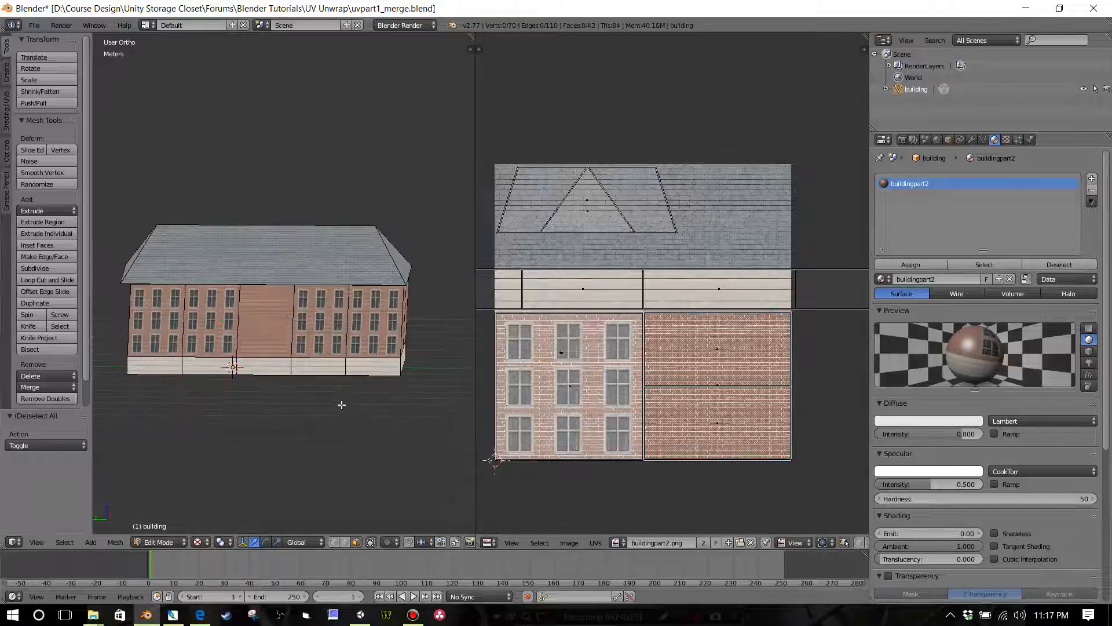
Step: Shift the middle wall face's UVs about -3.875 mm along Y to line its brick rows up with the neighbouring wall
scroll(342, 404, "up", 6)
scroll(340, 404, "up", 5)
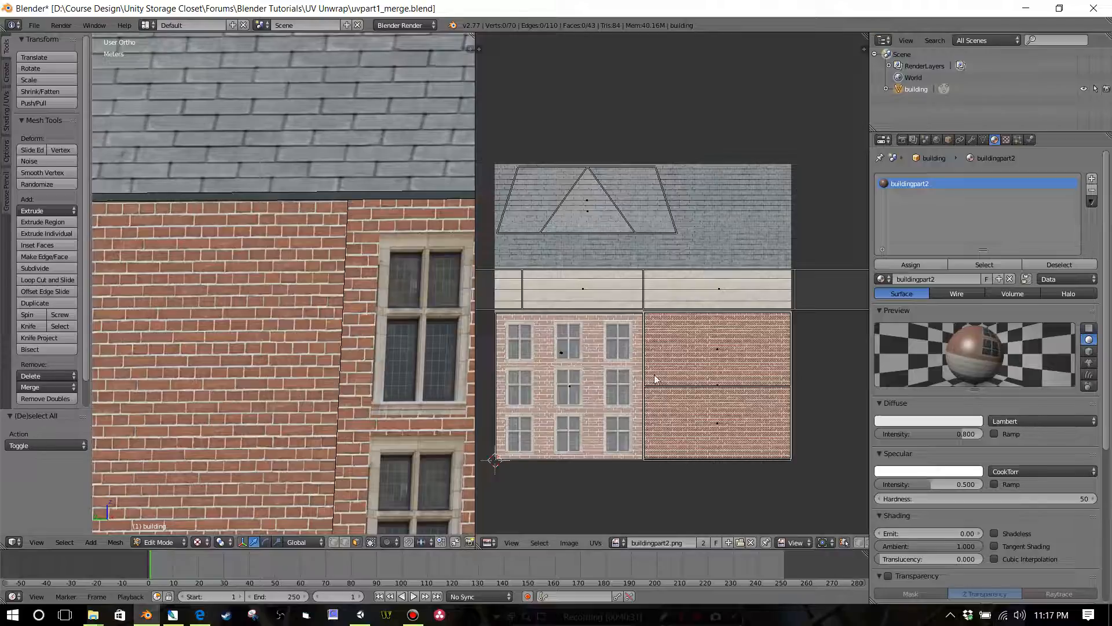
right_click(328, 391)
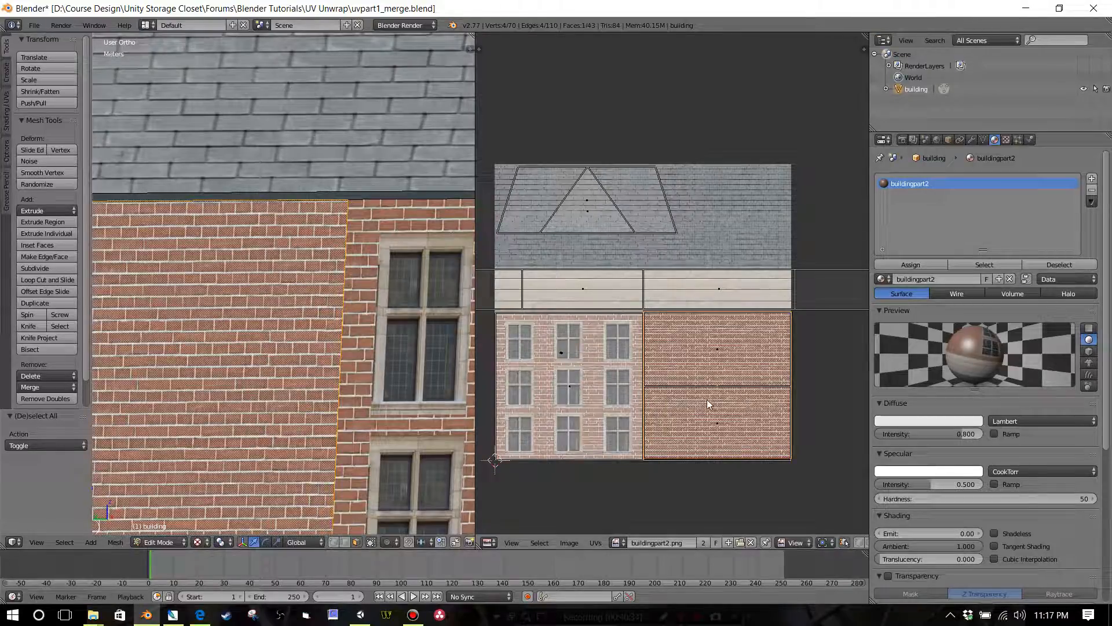
scroll(708, 404, "up", 3)
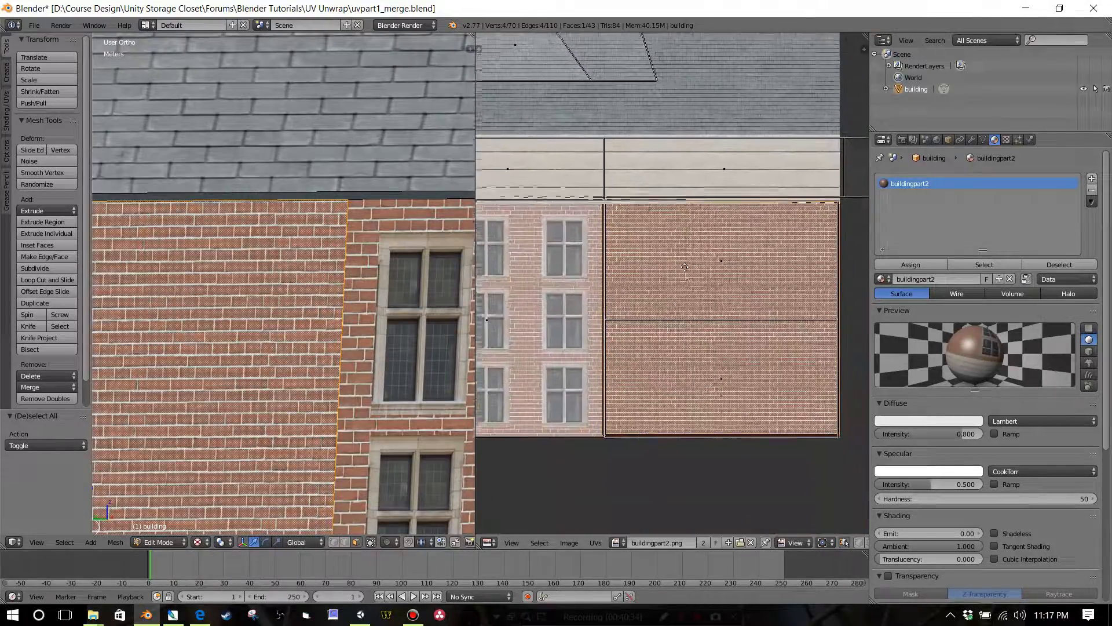
scroll(695, 302, "up", 2)
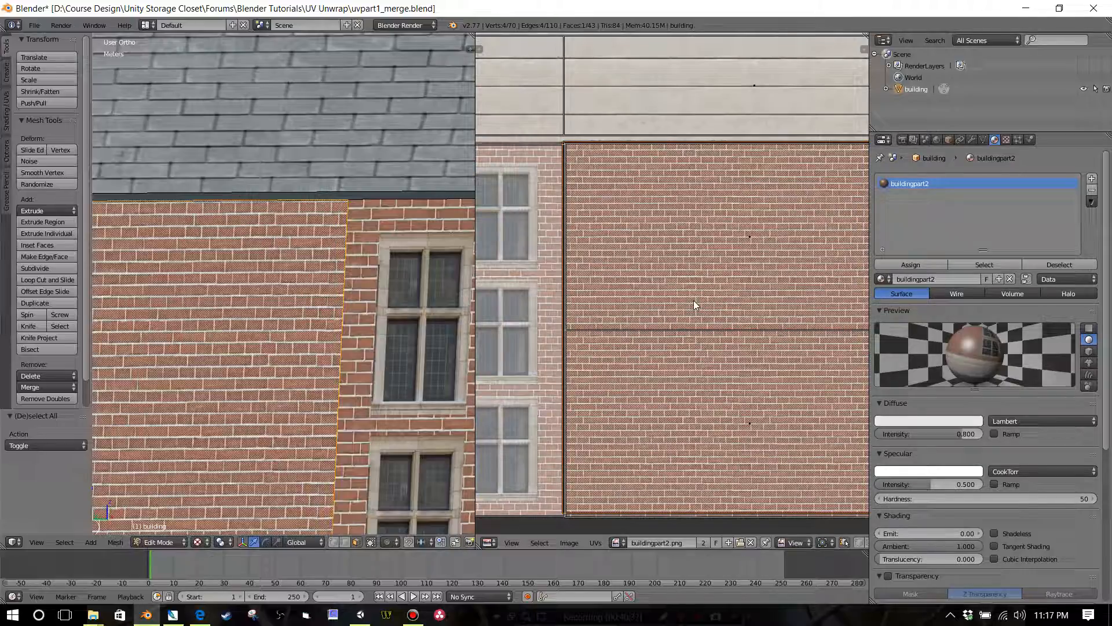
key("g")
key("y")
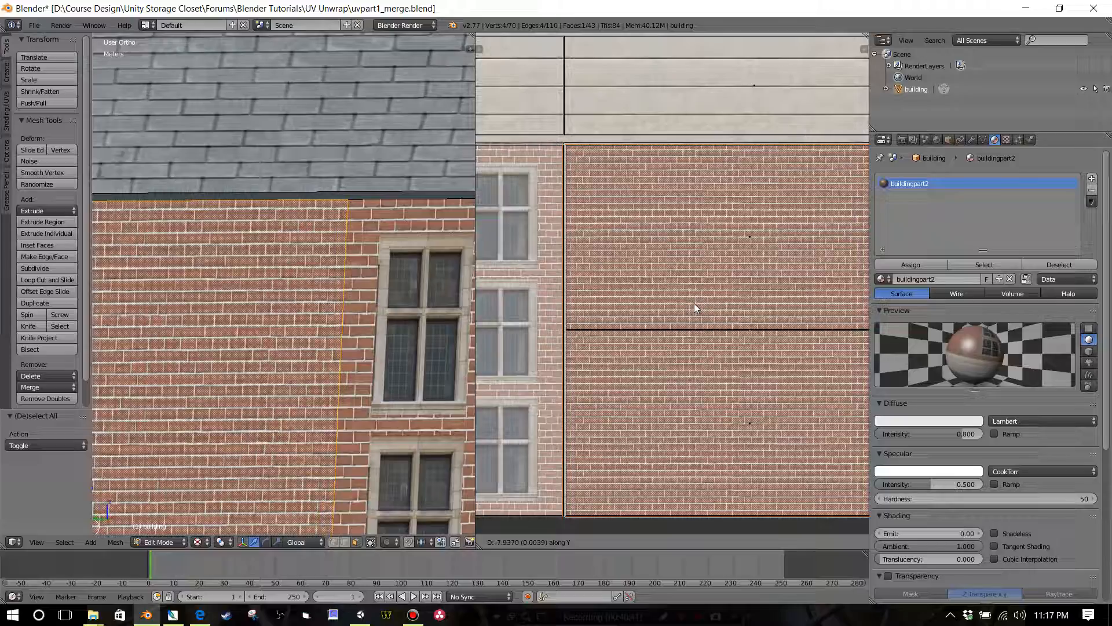
left_click(694, 304)
scroll(397, 383, "down", 5)
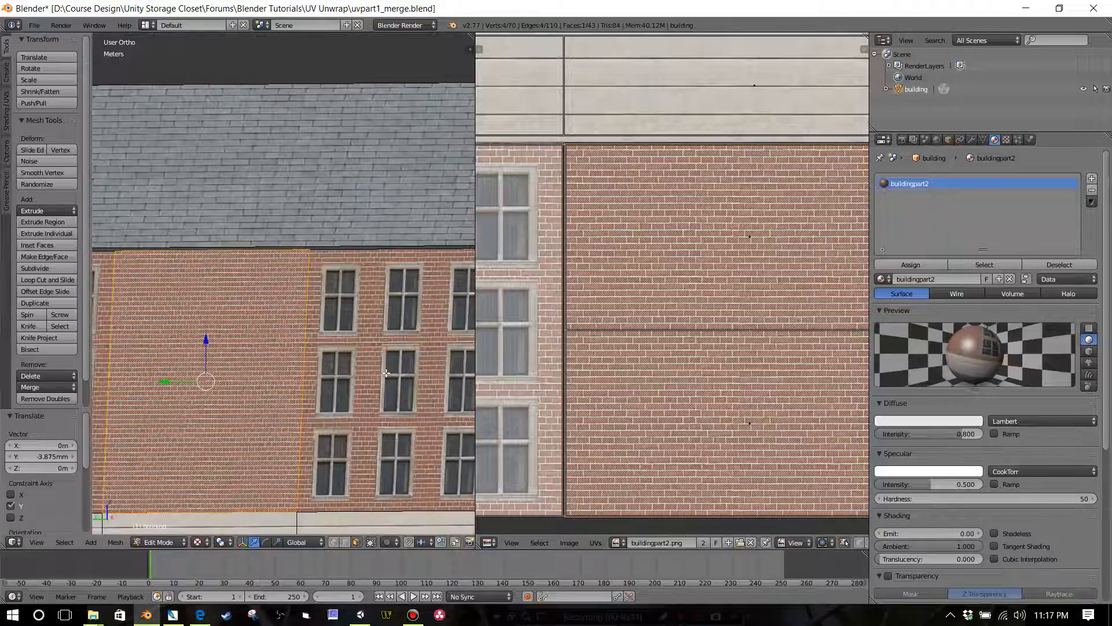
Step: Deselect the wall face, check the whole building and save the uvpart1_merge.blend file
key("a")
scroll(383, 394, "down", 6)
middle_click_drag(383, 393, 350, 404)
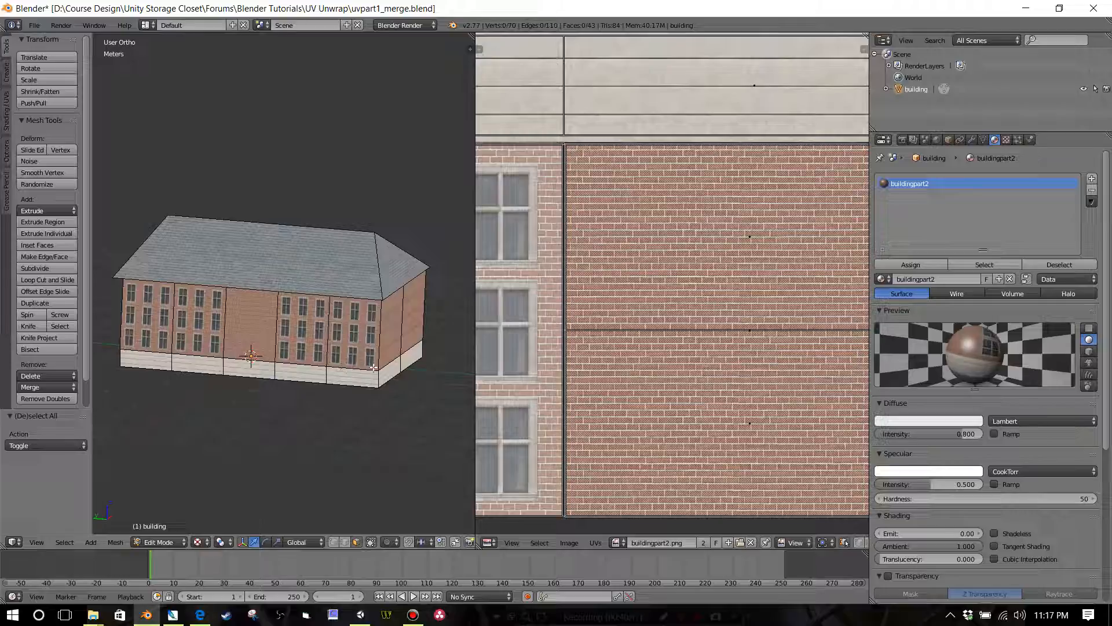
left_click(36, 26)
left_click(40, 124)
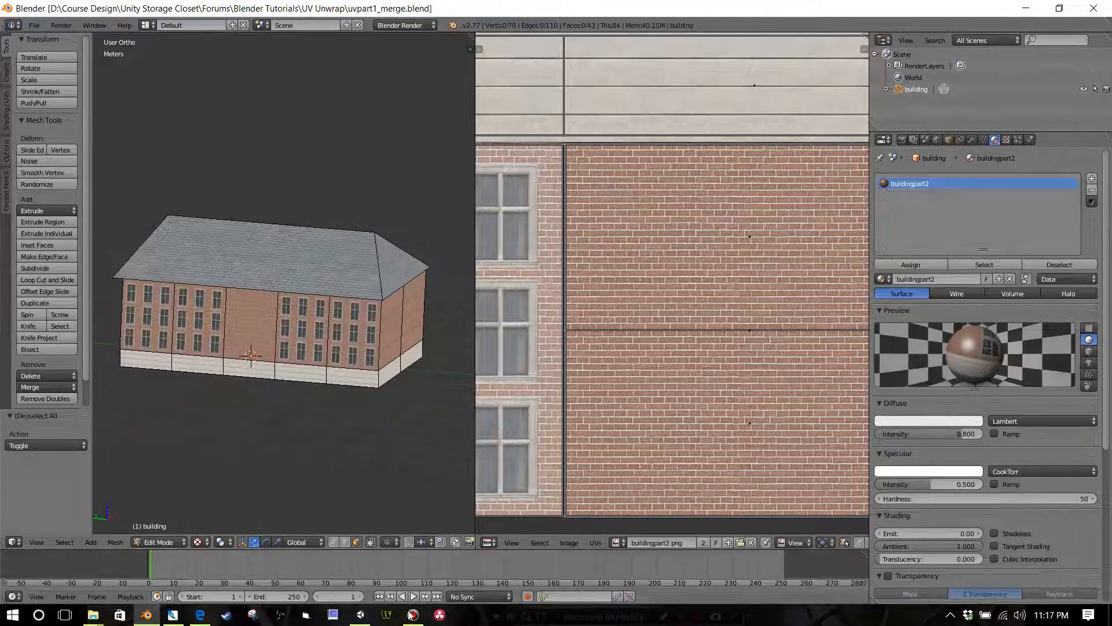